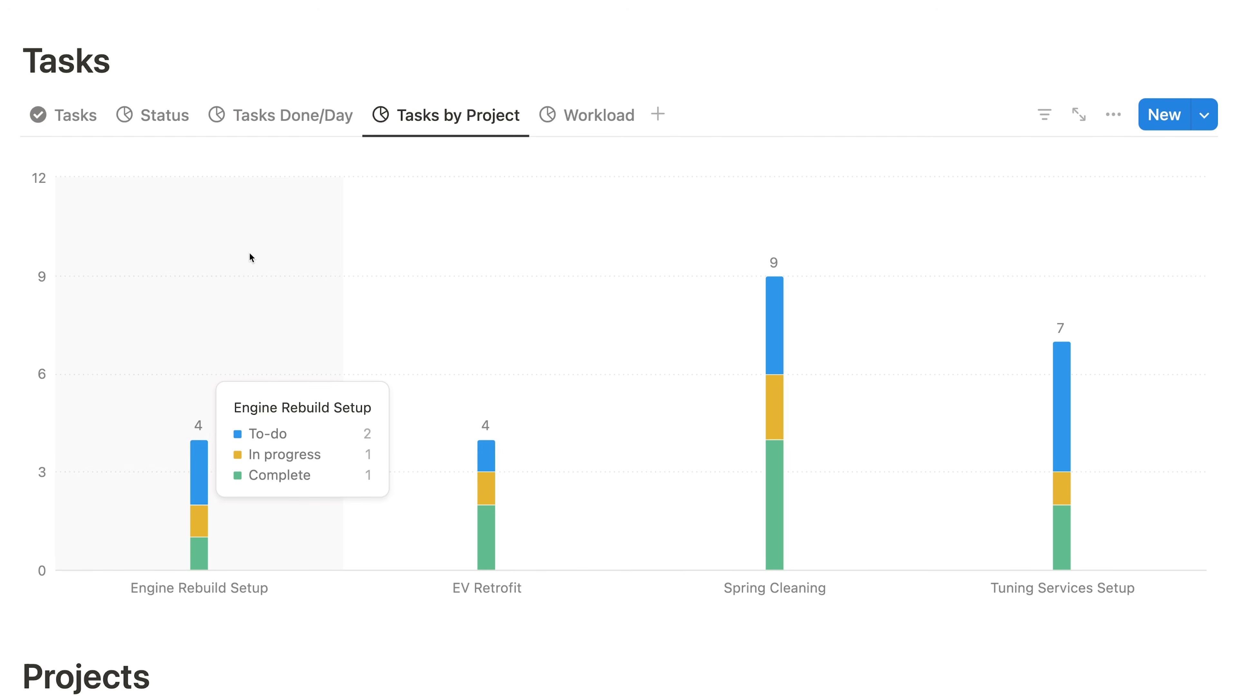
- Show the Workload chart of the Tasks database and inspect its bars
click(597, 115)
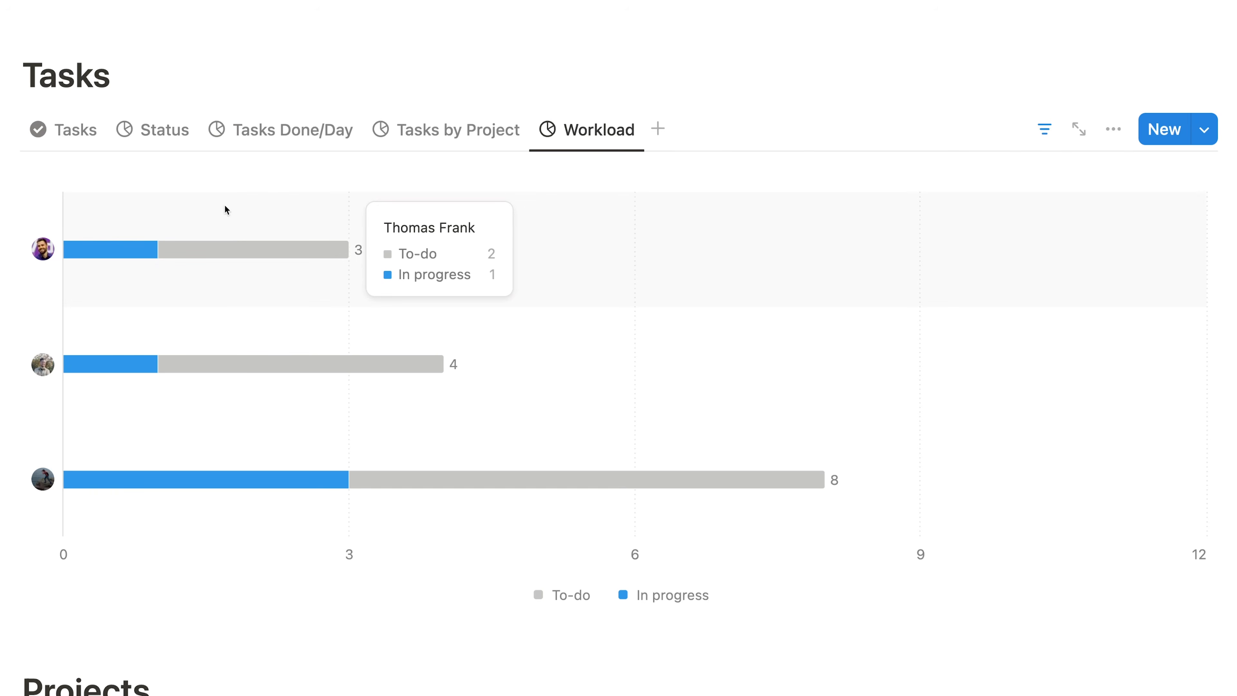
mouse_move(270, 327)
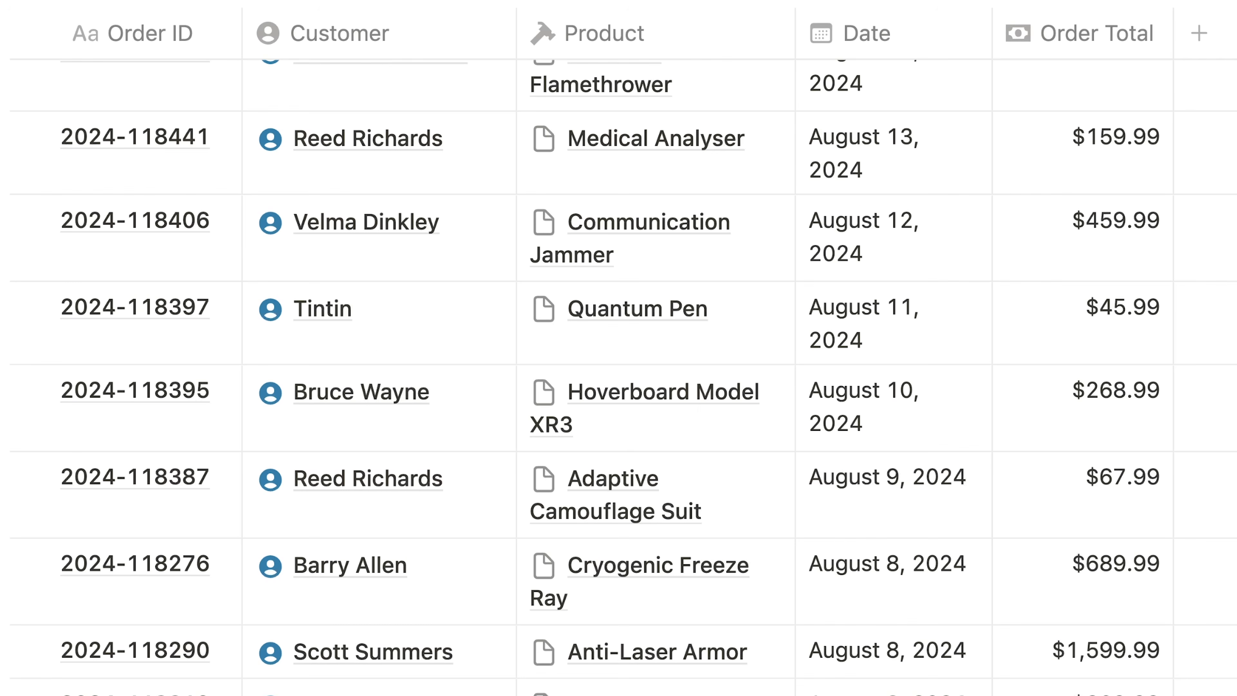
- Browse the order records in the sales table and show the Sales by Month chart
scroll(619, 376, down, 5)
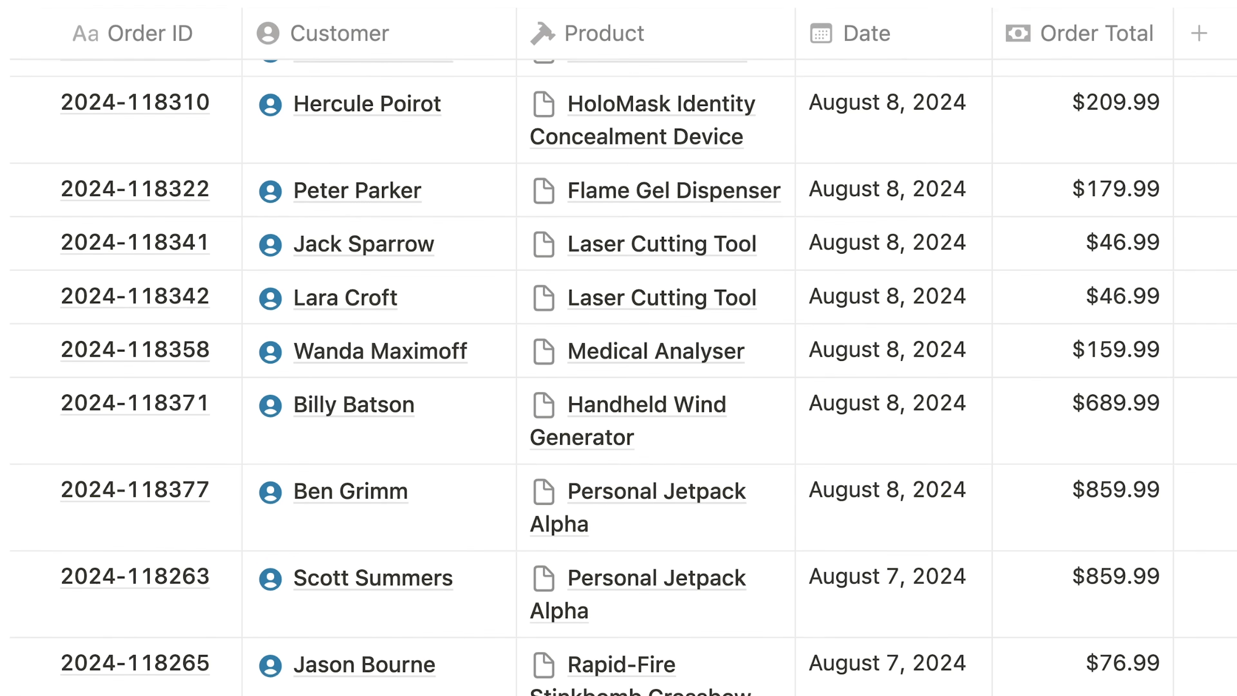
scroll(619, 376, down, 10)
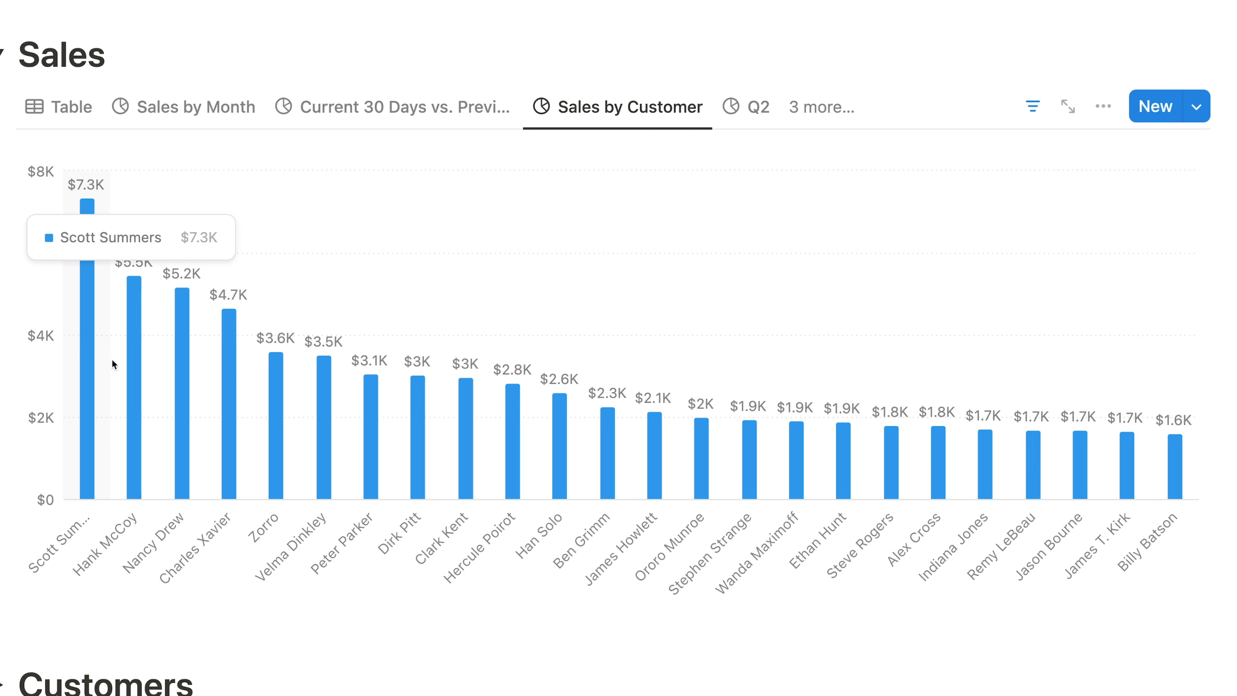
click(198, 107)
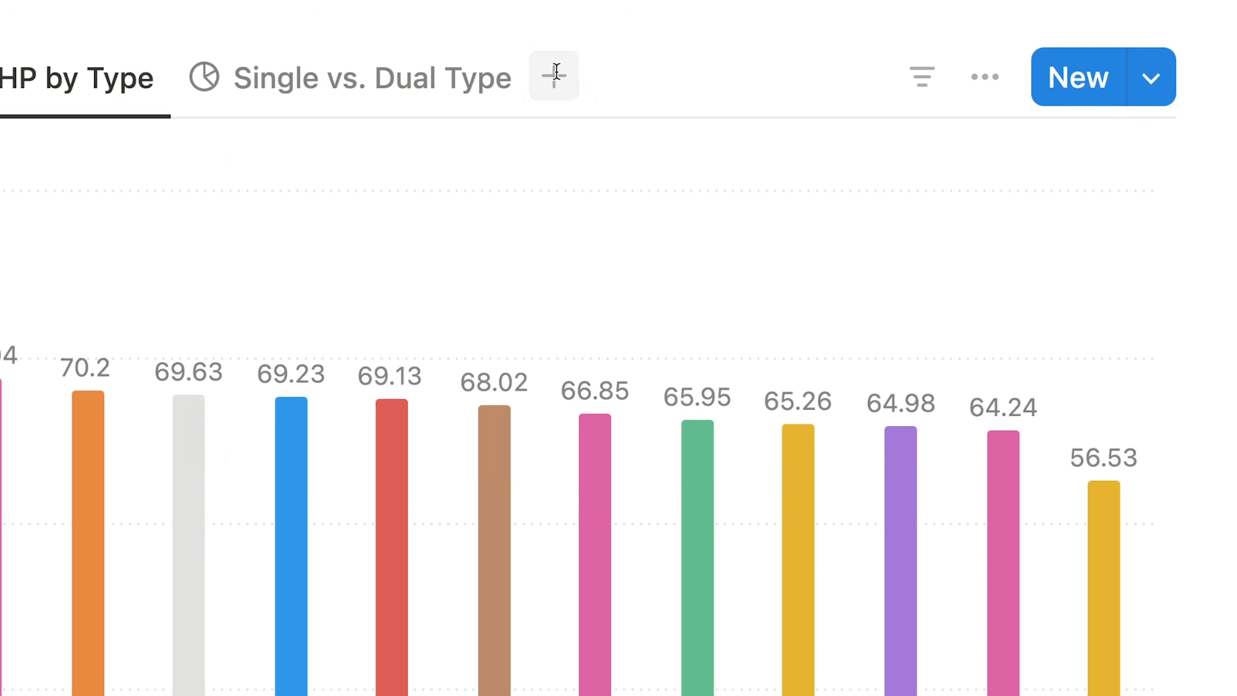
- Add a new view to the Pokémon database, and look up the chart blocks with the /chart command on an empty page
click(554, 76)
click(483, 377)
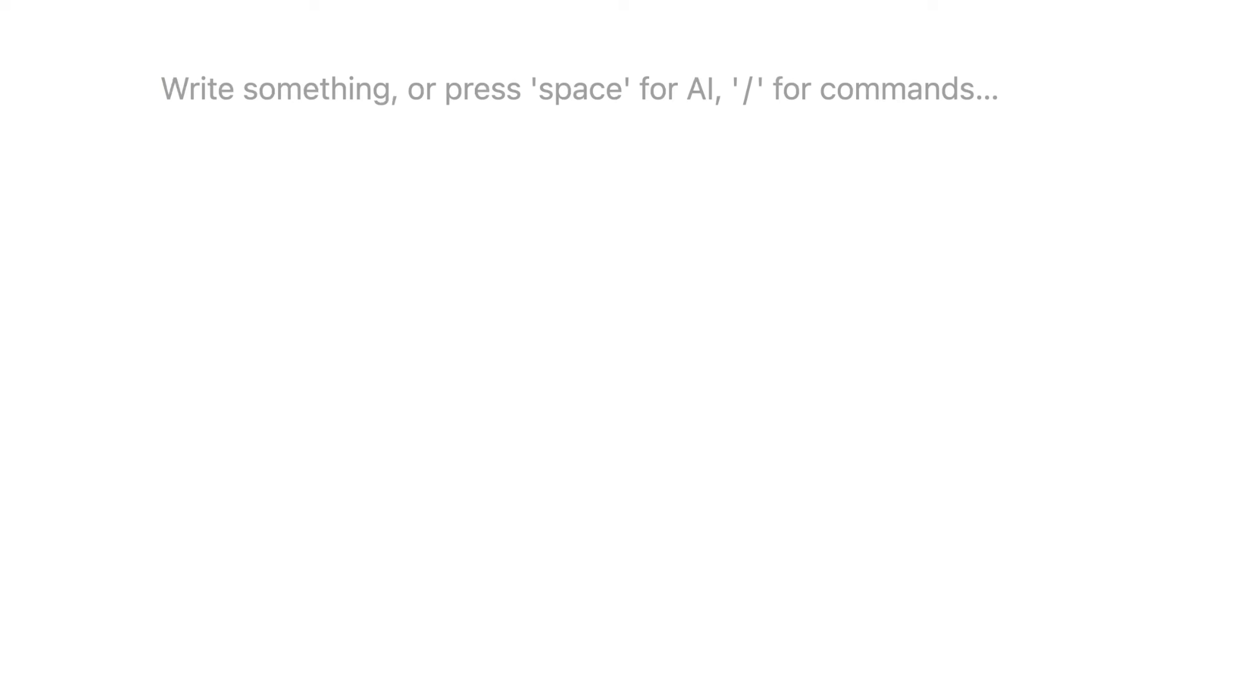
text(/)
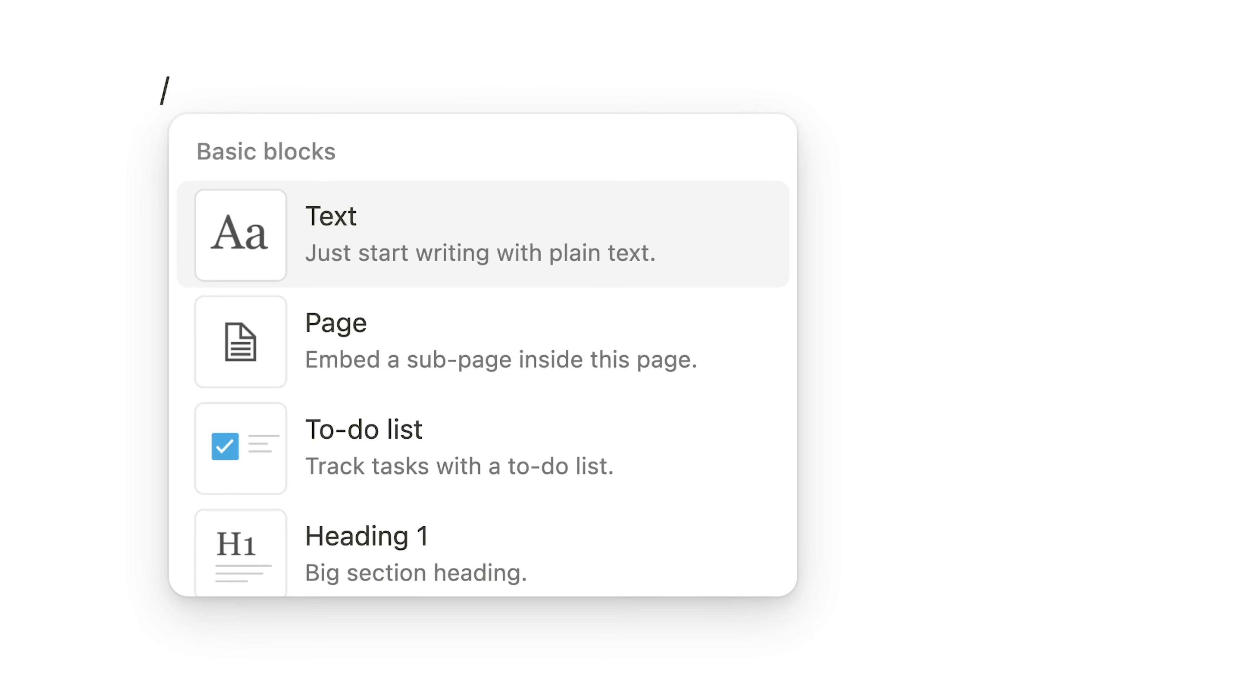
text(chart)
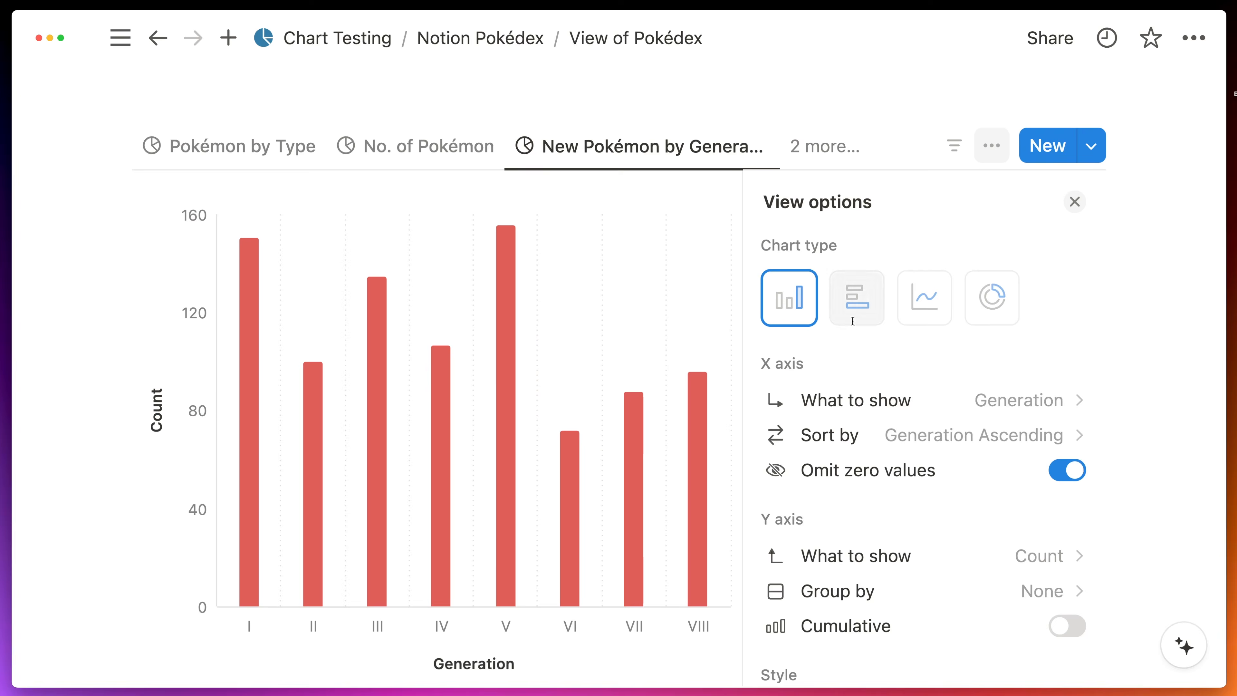
- Switch the New Pokémon by Generation chart to horizontal bar, line and finally donut
click(856, 298)
click(924, 298)
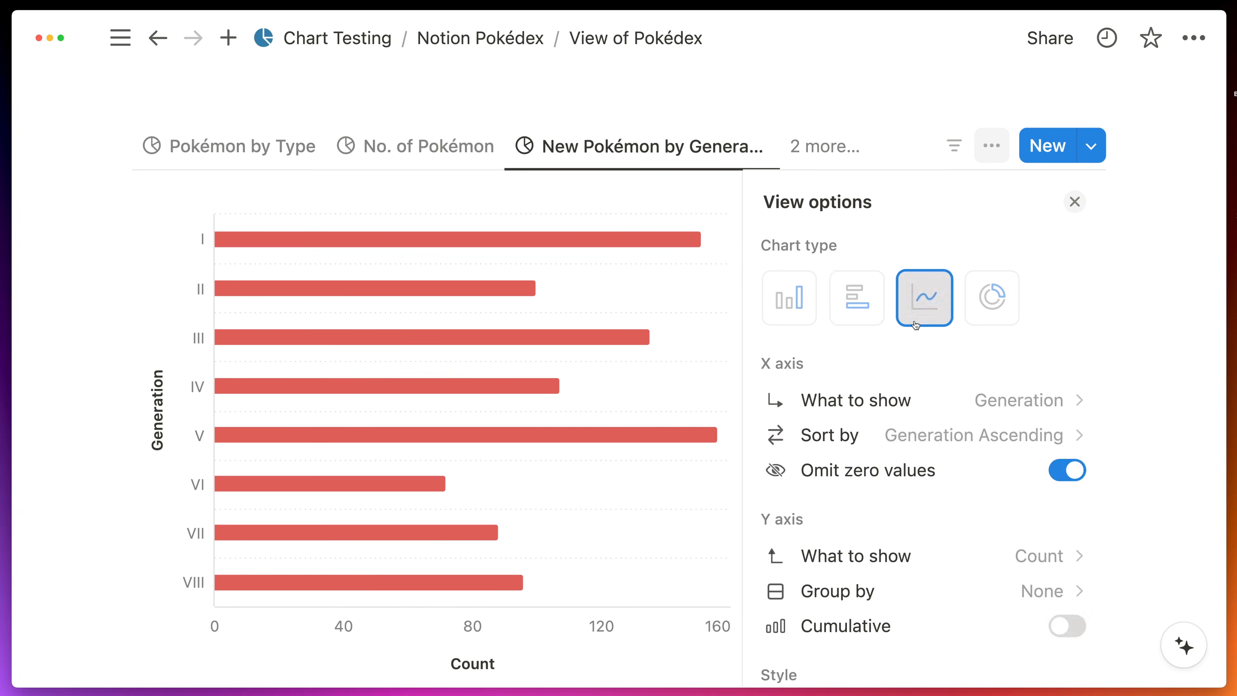
click(976, 320)
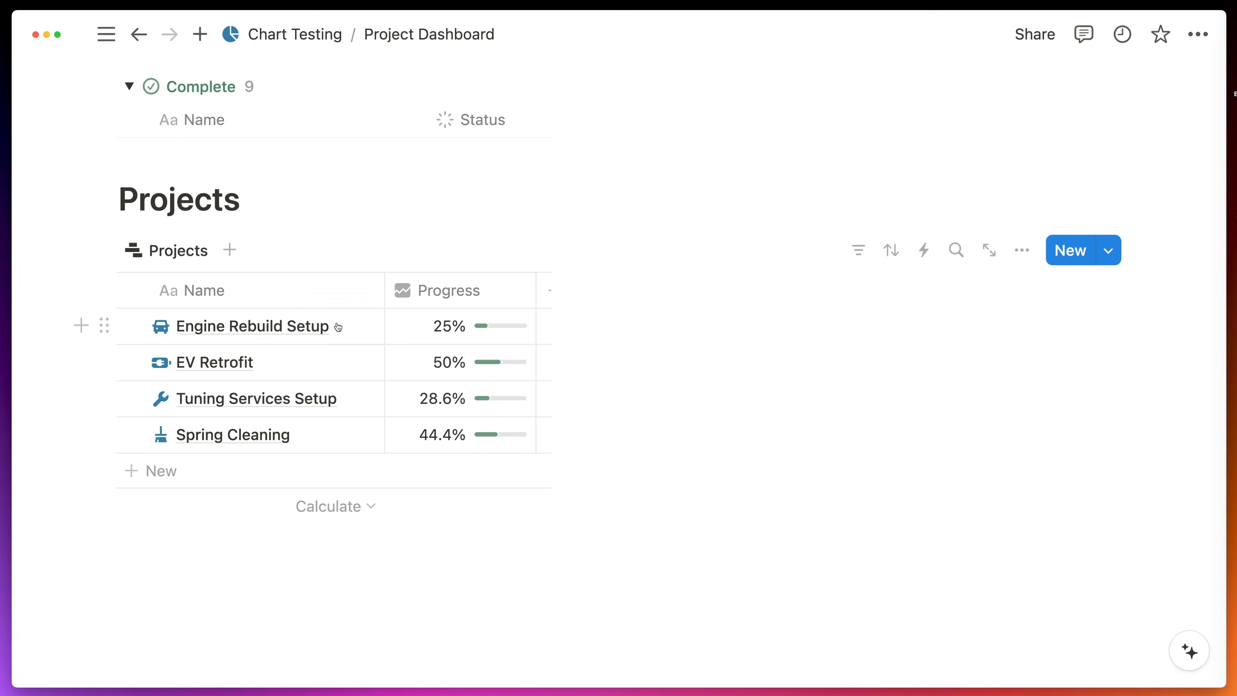
- Open the Engine Rebuild Setup, EV Retrofit, Tuning Services Setup and Spring Cleaning projects one after another to view their tasks
click(338, 326)
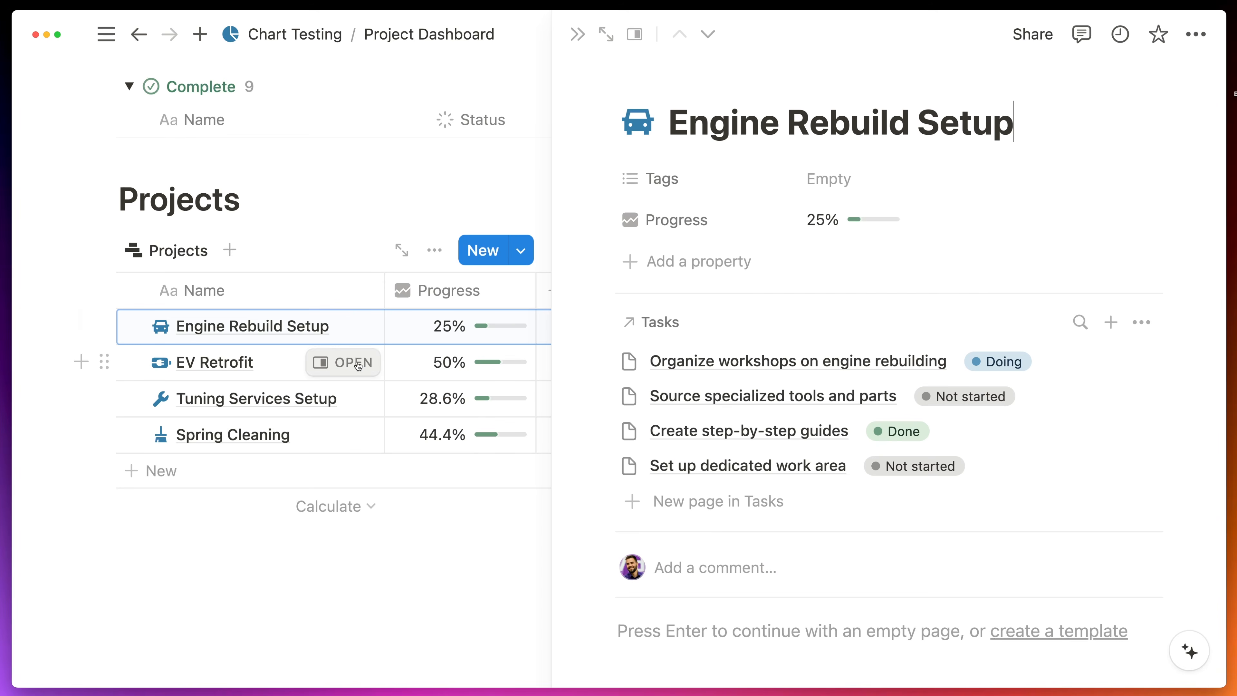
click(358, 367)
click(355, 399)
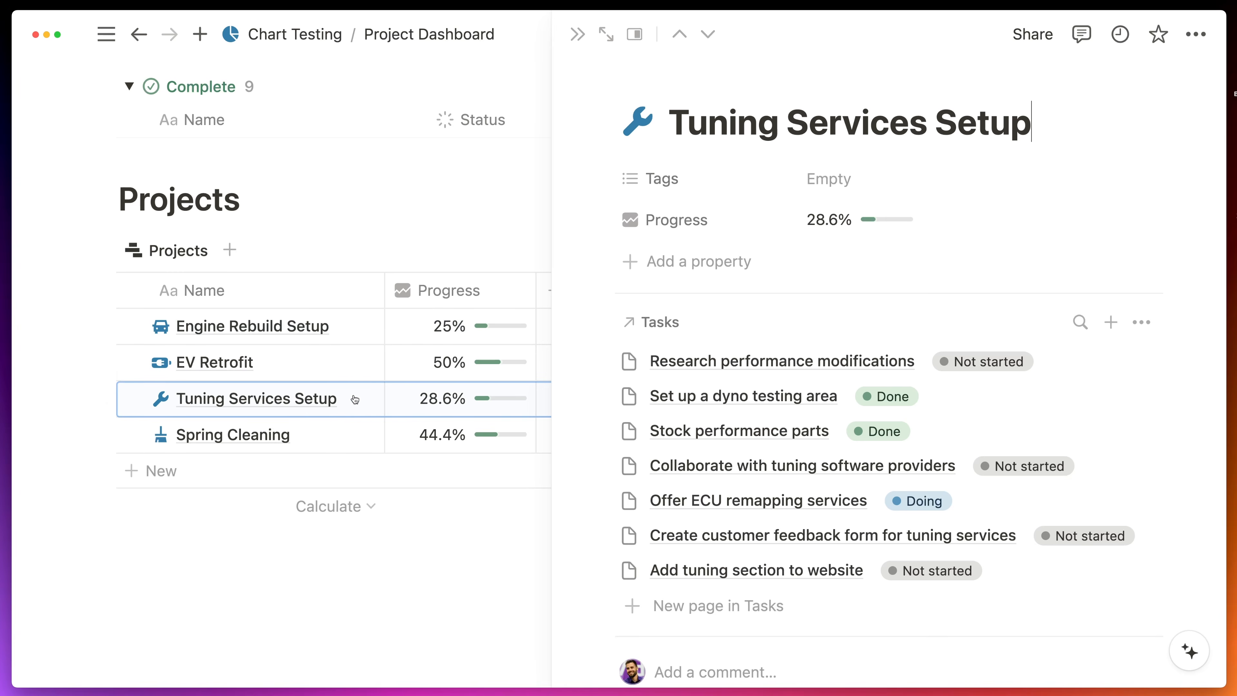
click(354, 434)
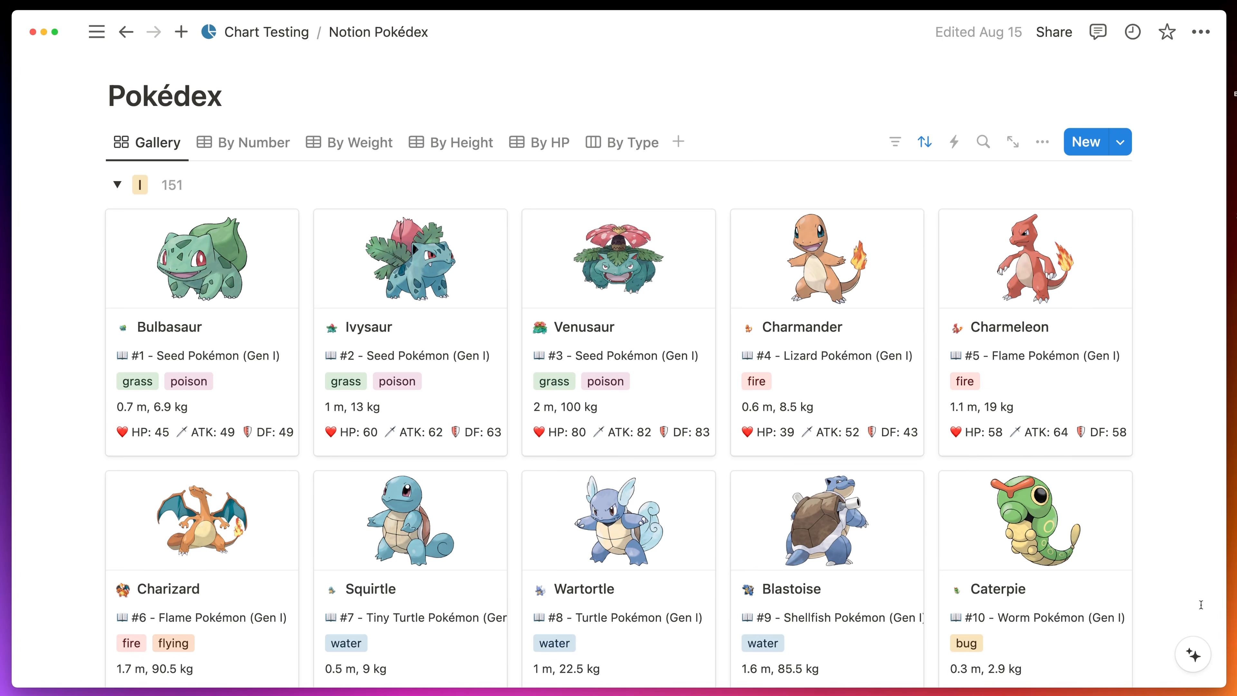
- Look through the Generation I cards in the Pokédex gallery
scroll(1201, 604, down, 7)
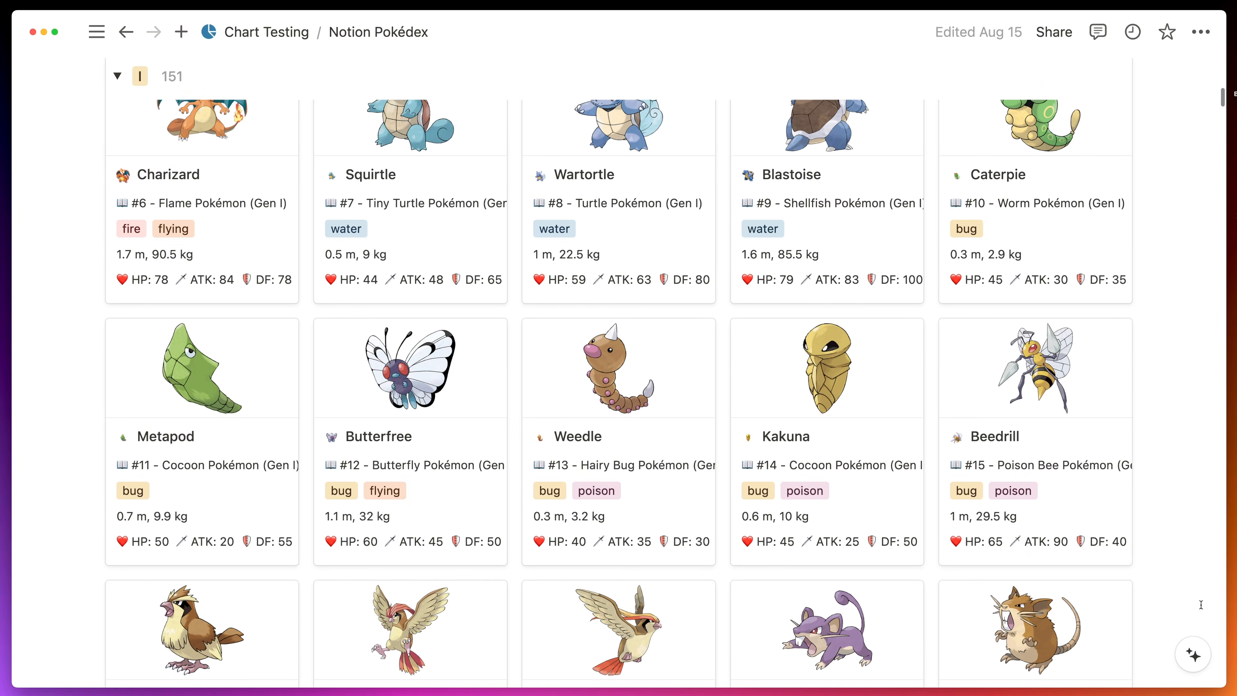
scroll(1201, 604, down, 5)
scroll(1202, 605, down, 5)
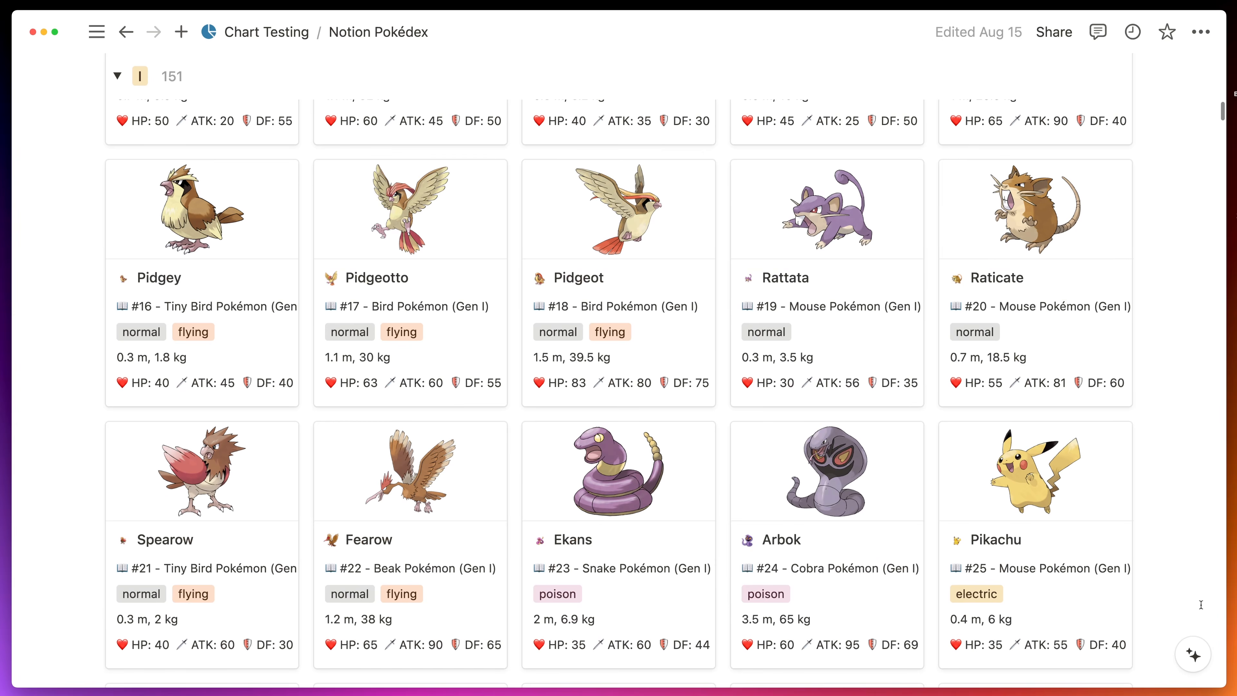
scroll(1201, 604, down, 5)
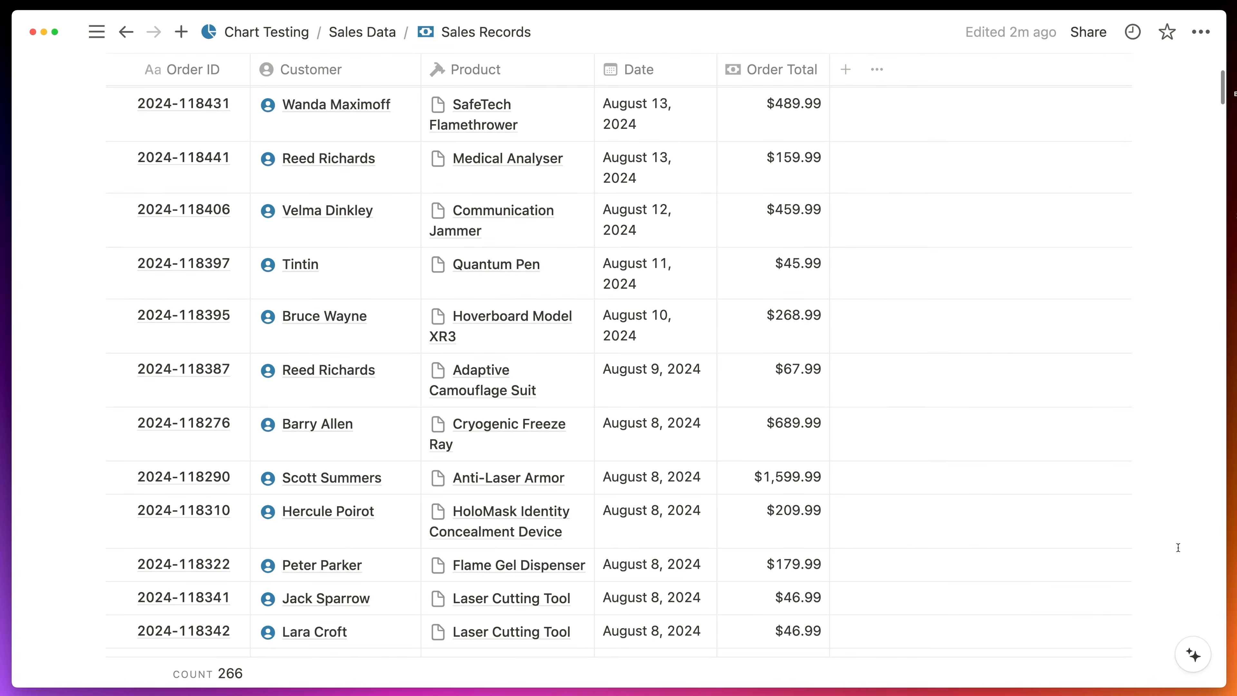
- Look through the orders in the Sales Records table by date
scroll(1178, 547, down, 10)
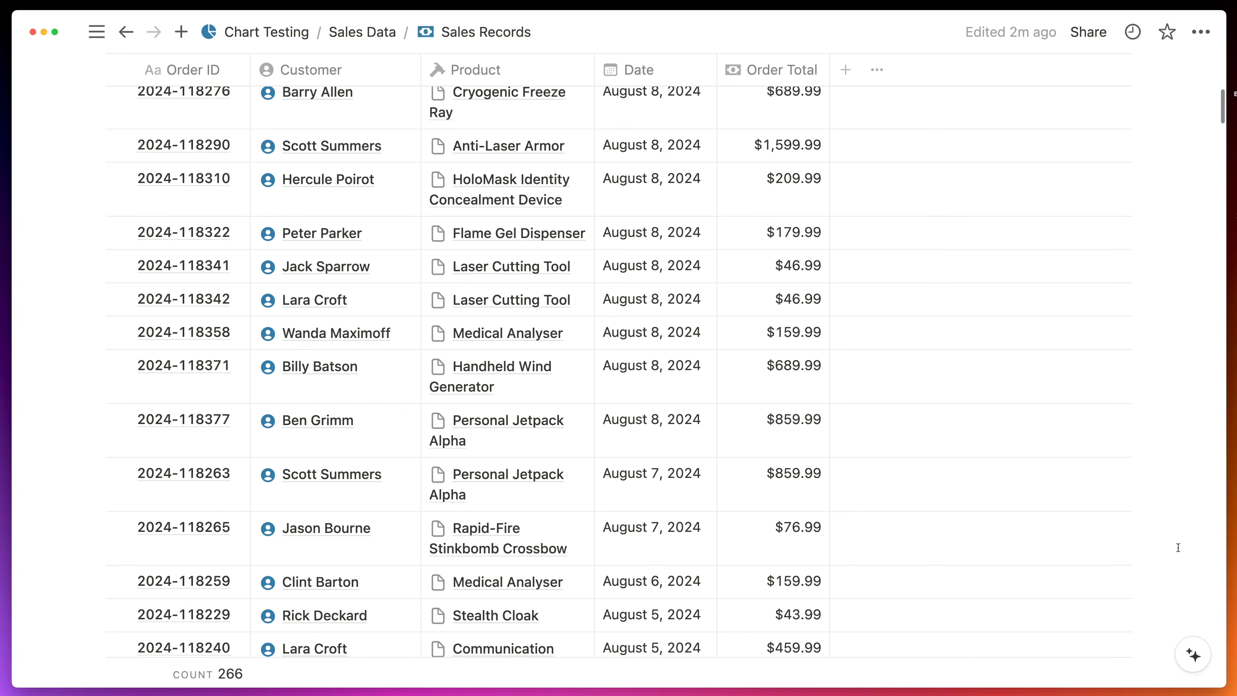
scroll(1178, 548, down, 11)
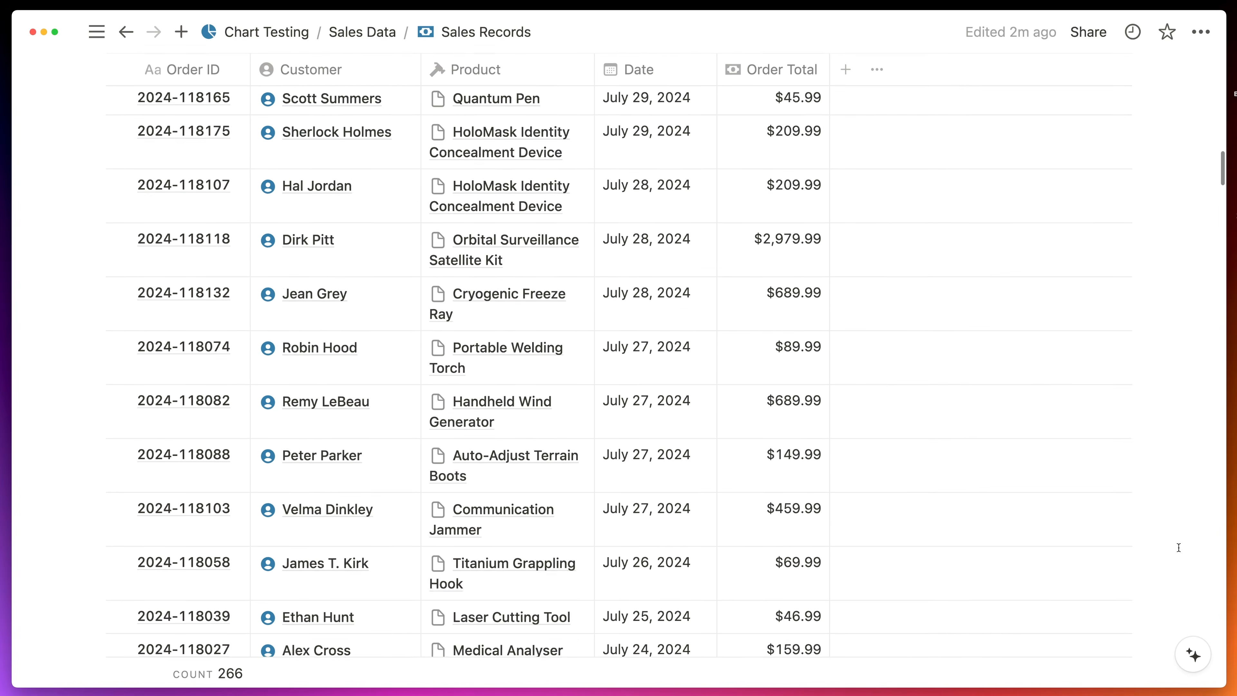
scroll(1179, 547, down, 5)
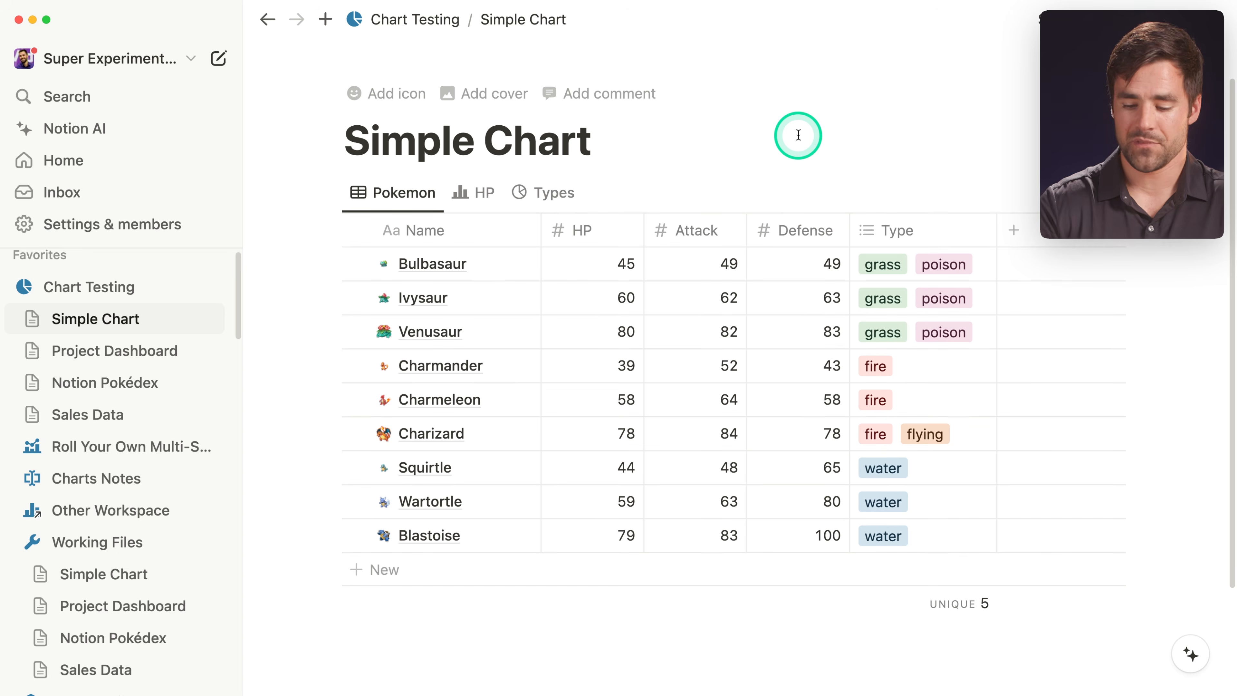
- Hide the sidebar and view the HP bar chart on the Simple Chart page at a larger zoom
key(super+backslash)
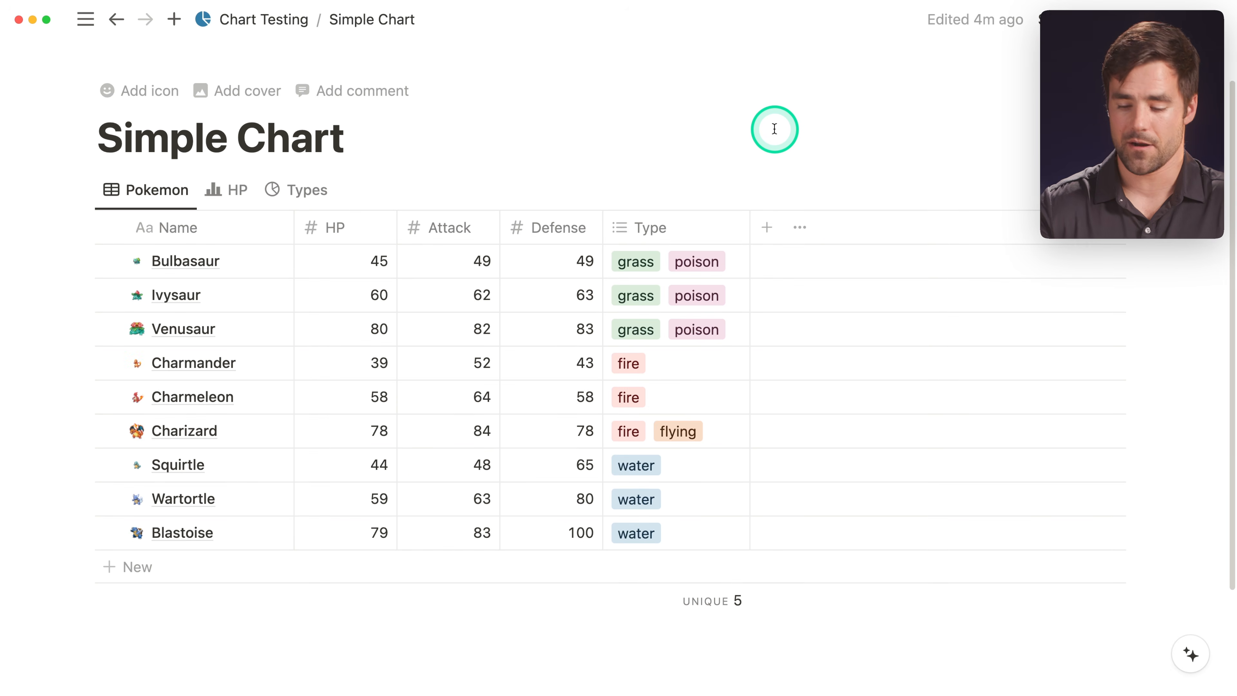
key(super+equal)
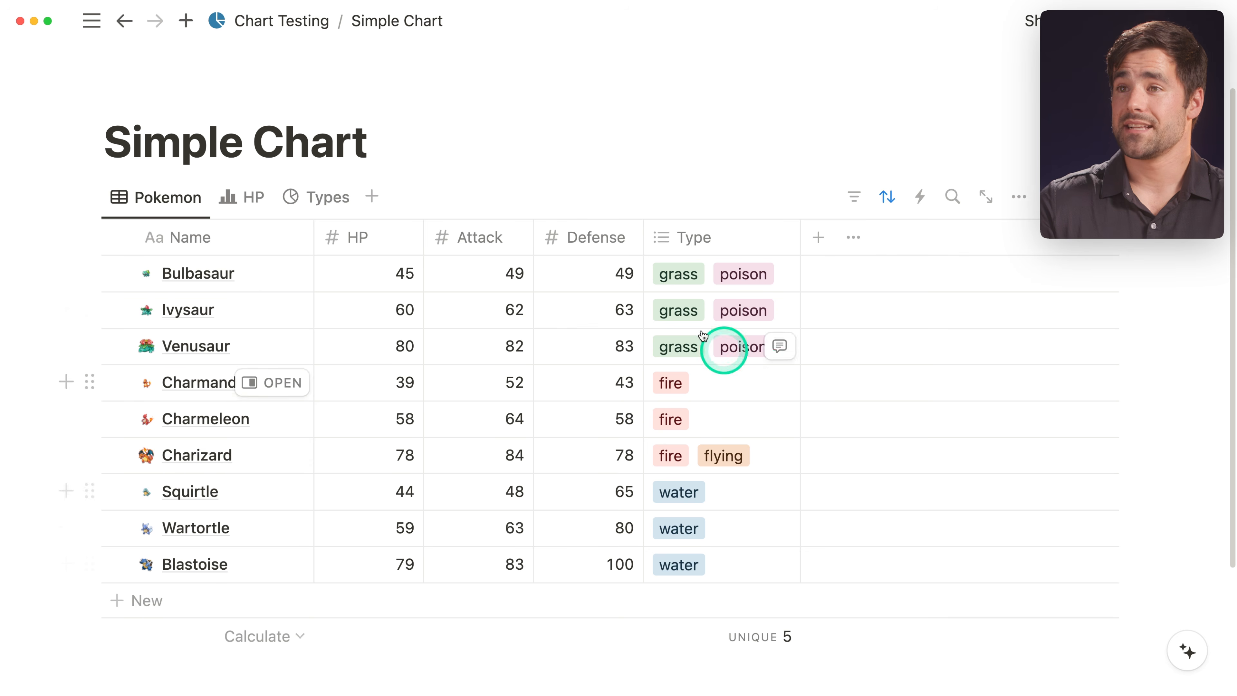
click(232, 209)
scroll(502, 208, down, 3)
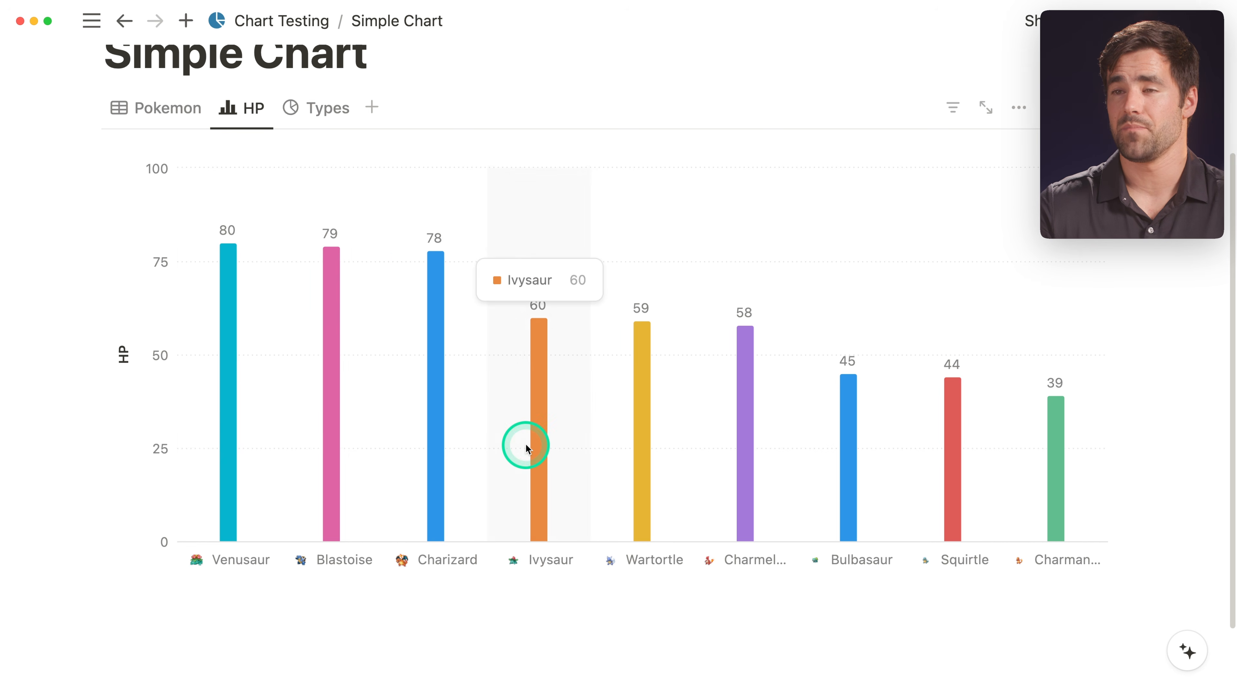
scroll(533, 445, up, 1)
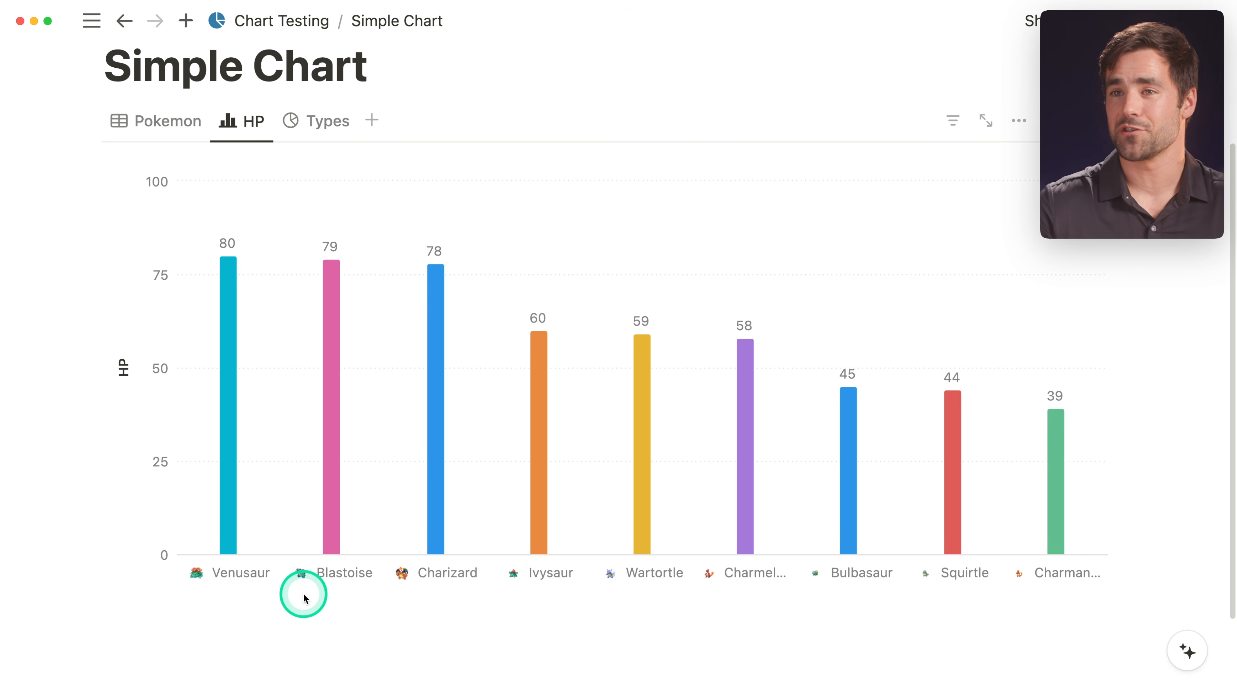
scroll(273, 623, up, 2)
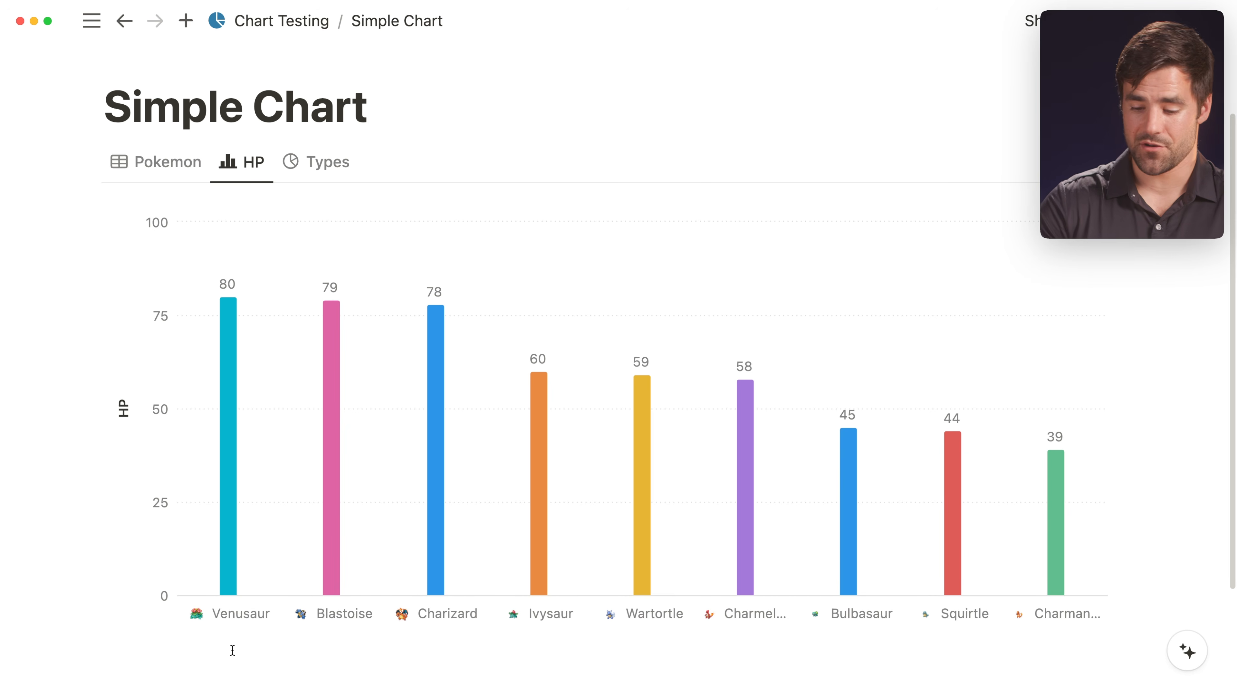
- Bring back the sidebar and open the Simple Chart page stored under Working Files
key(super+backslash)
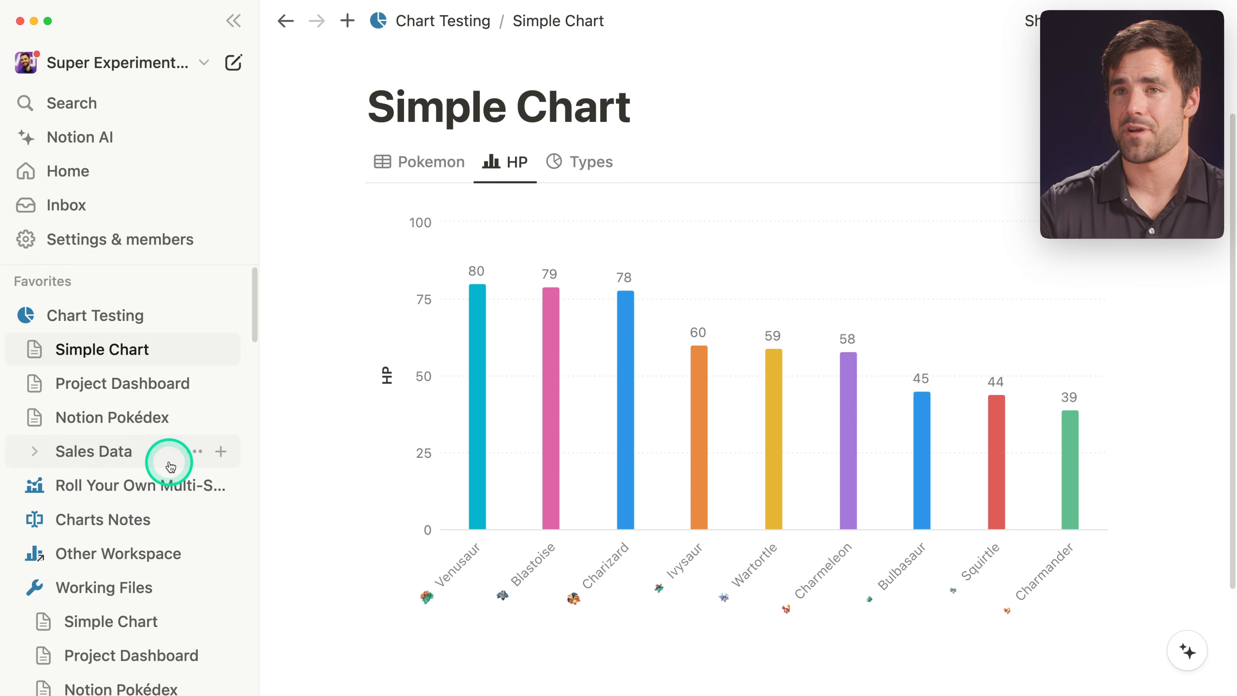
scroll(146, 428, down, 1)
scroll(119, 408, down, 1)
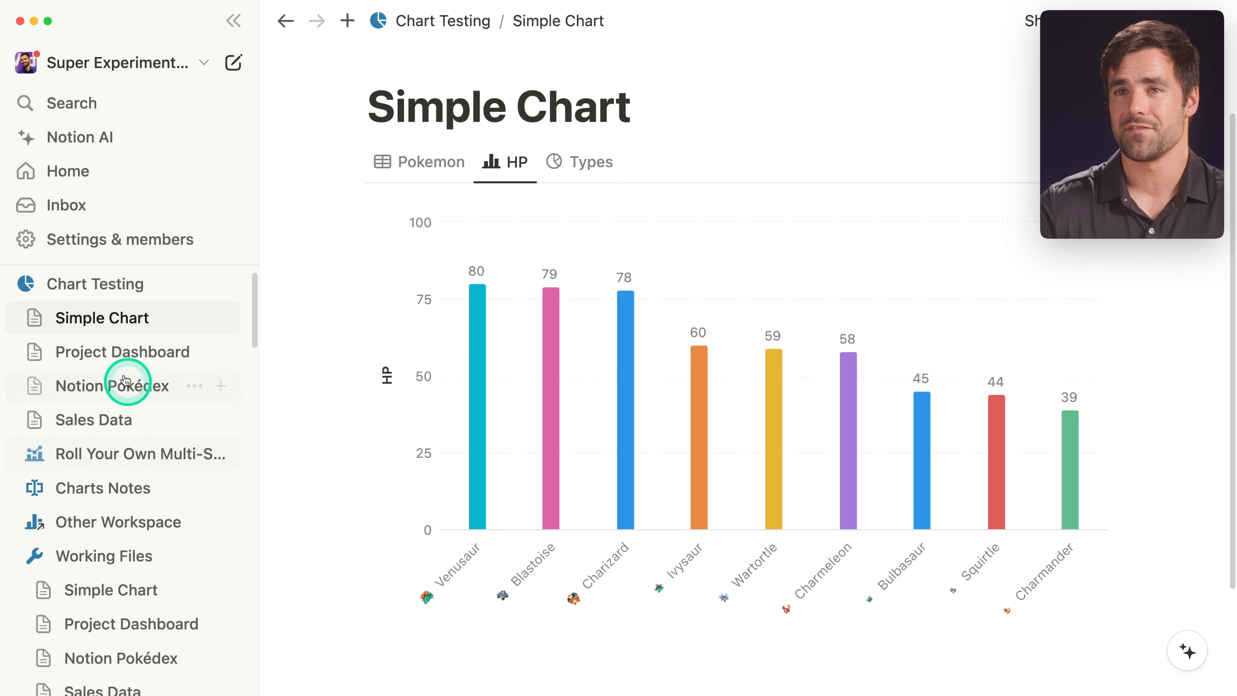
scroll(141, 545, down, 3)
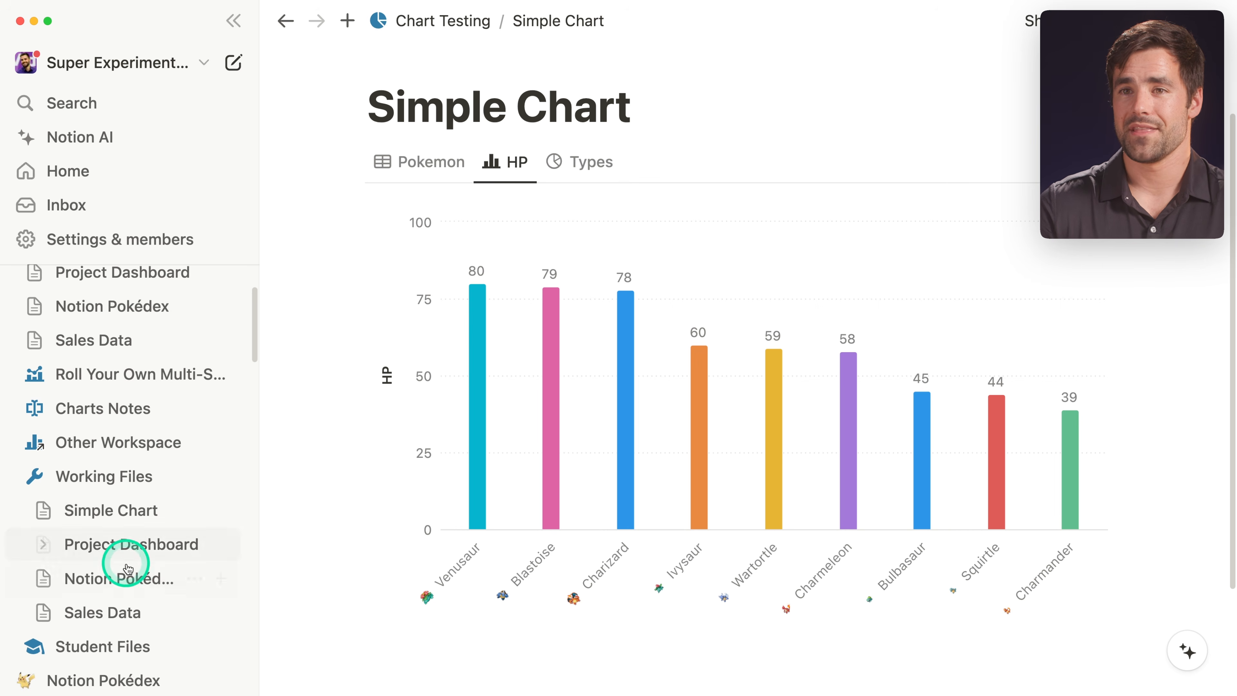
click(117, 511)
scroll(682, 204, down, 1)
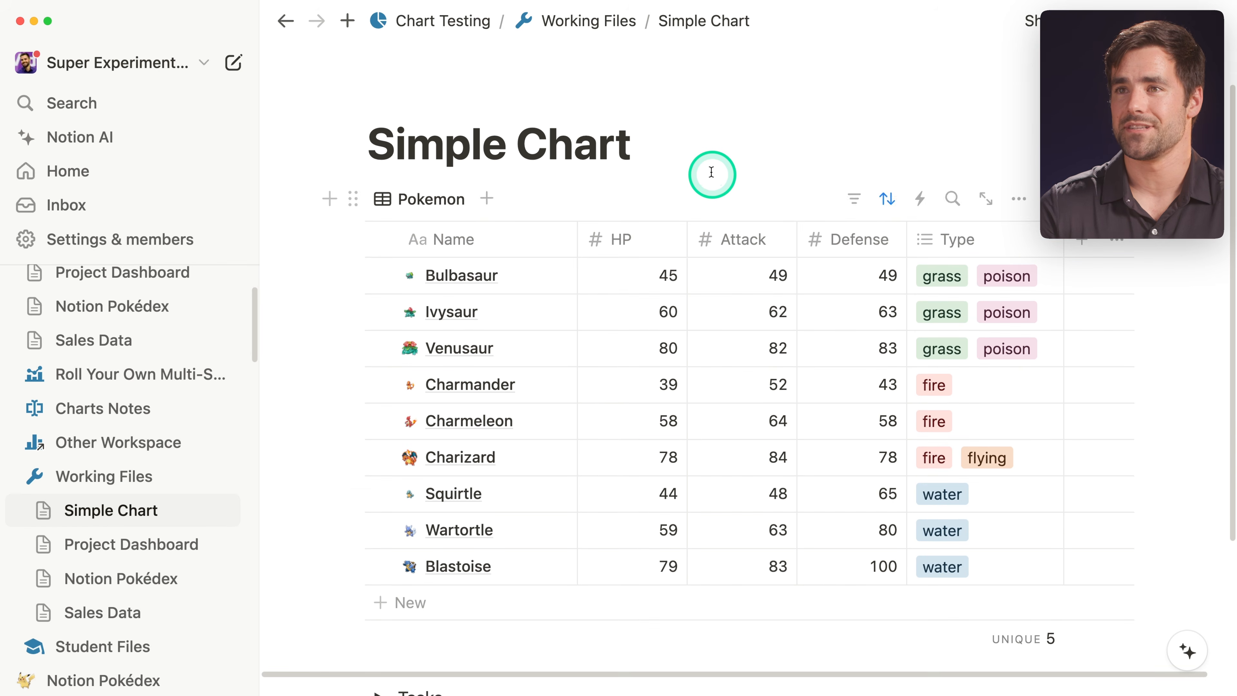
- Hide the sidebar and add a Chart view to the Pokemon database
key(super+backslash)
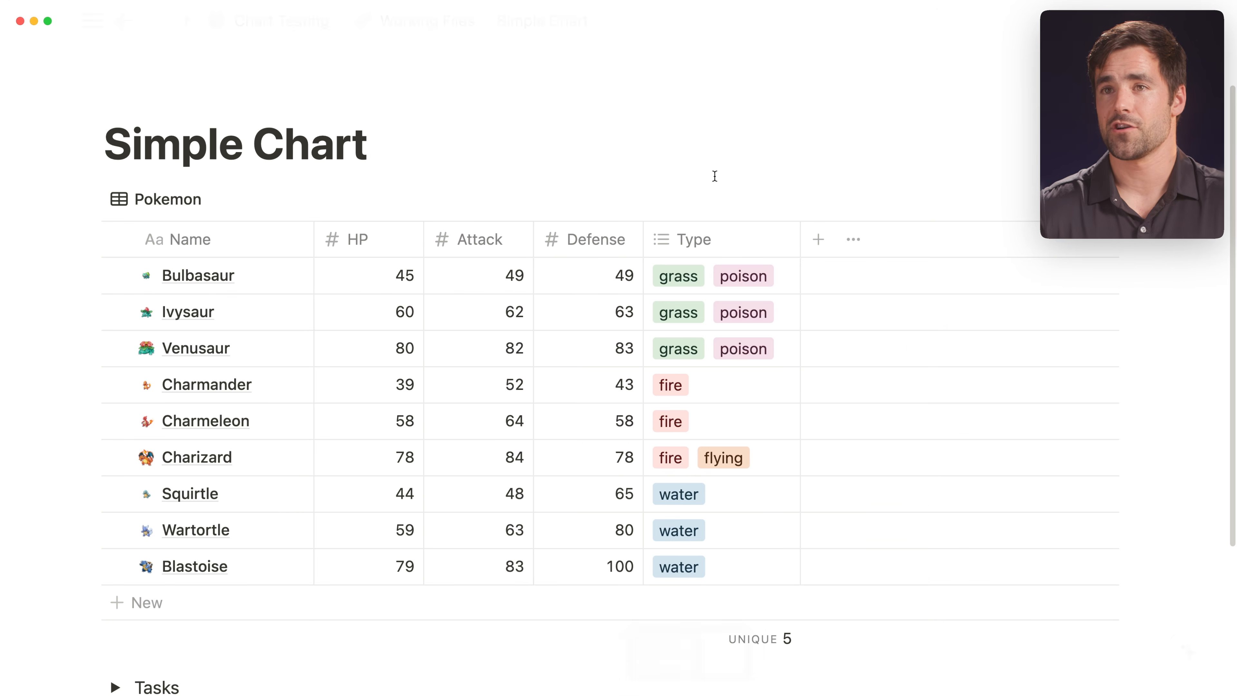
click(227, 203)
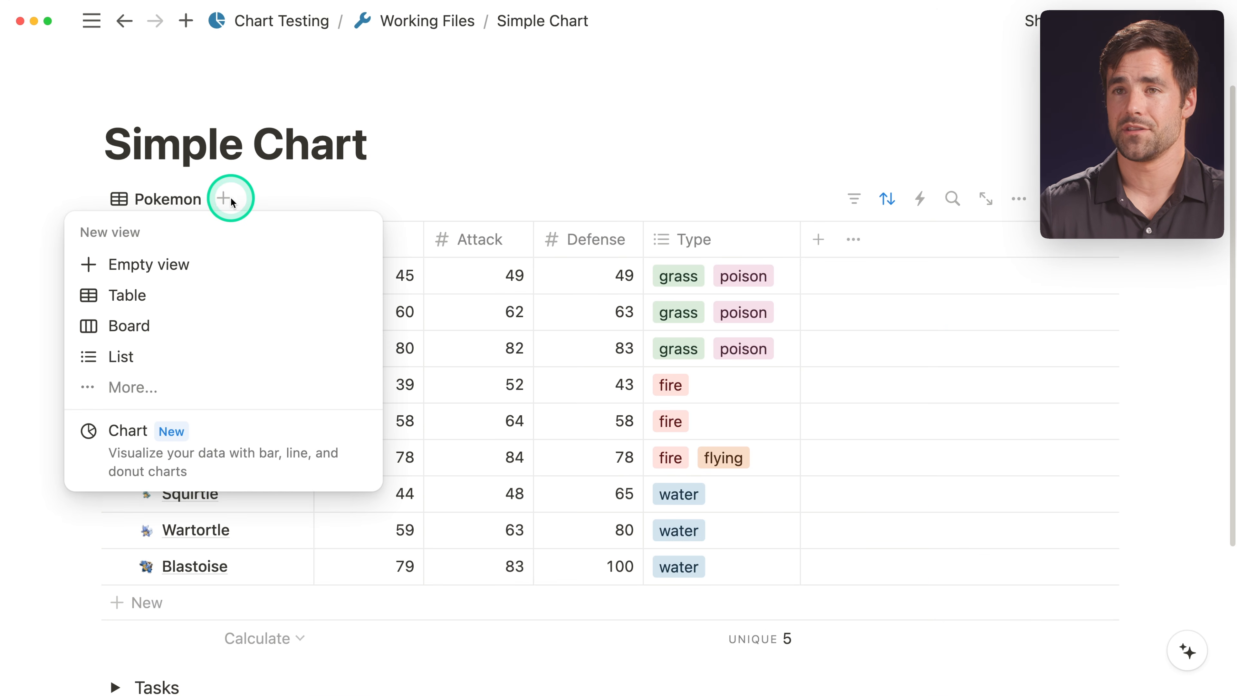
click(209, 438)
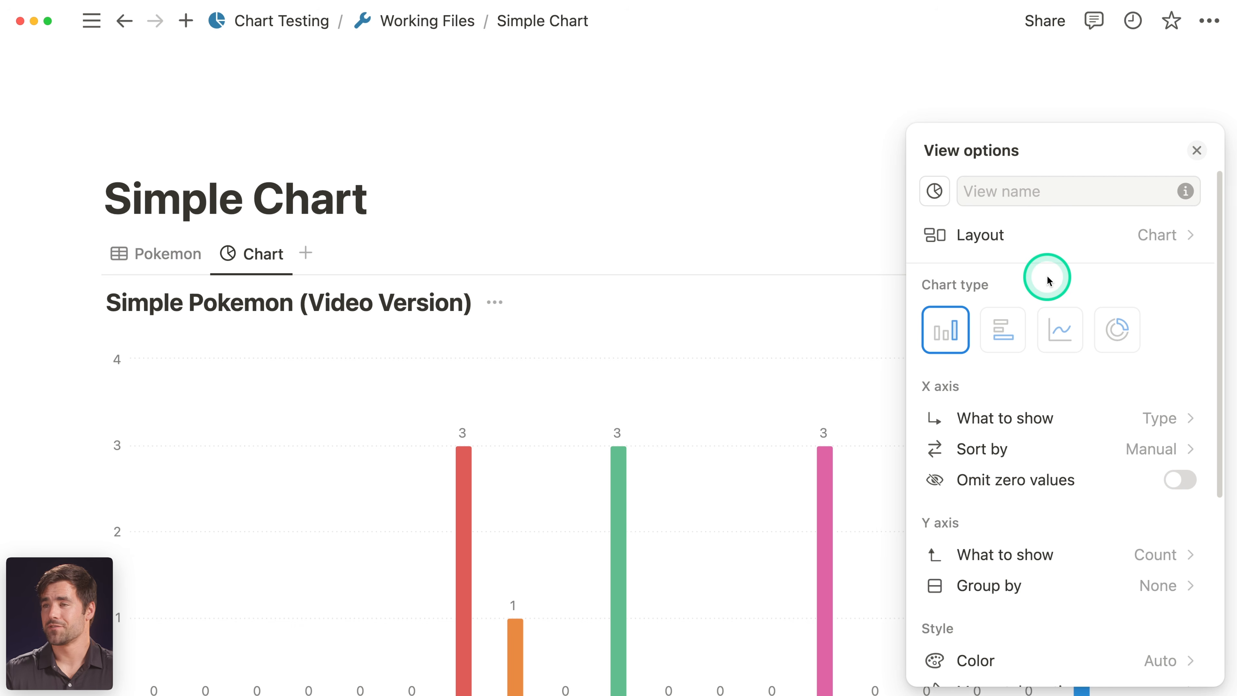
- Enlarge the page and change the new chart's type to horizontal bar
scroll(1116, 288, down, 2)
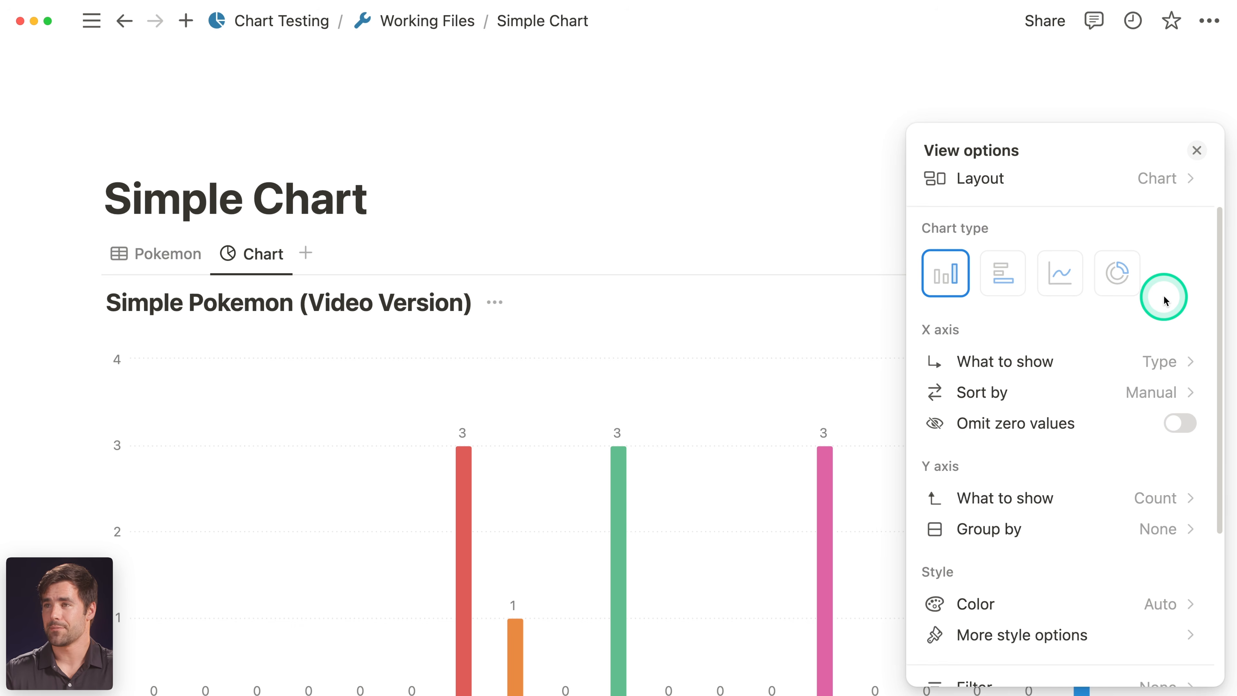
key(super+equal)
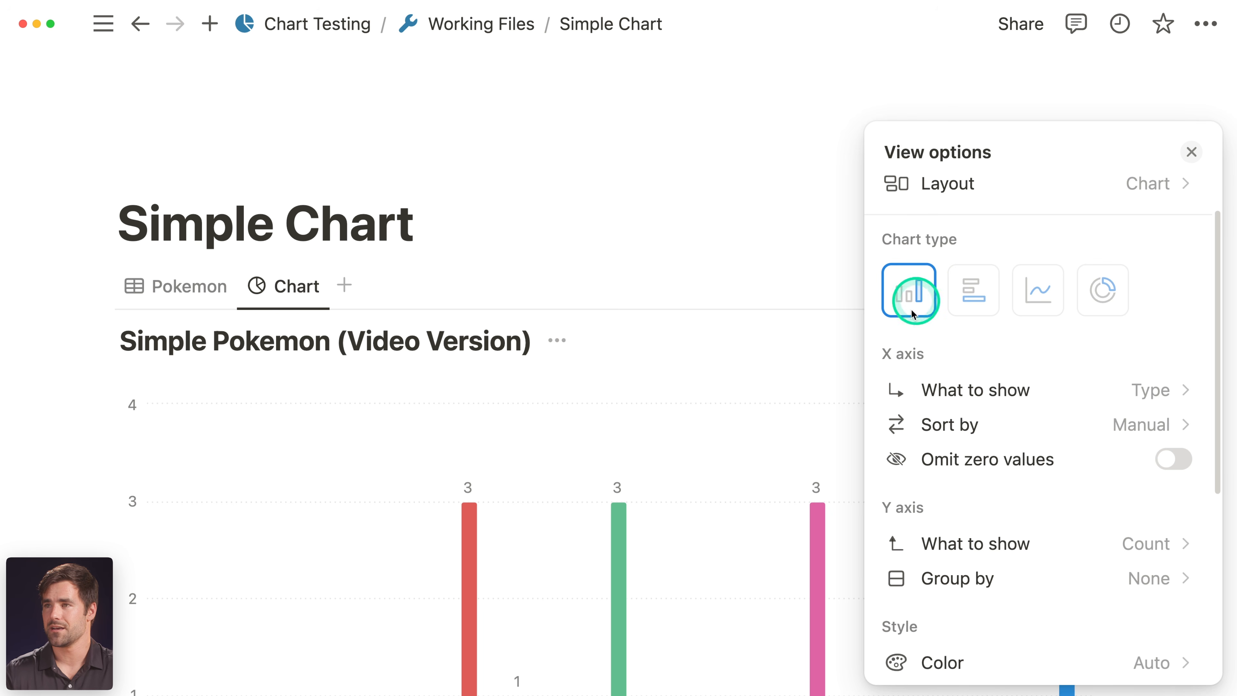
scroll(1144, 283, down, 1)
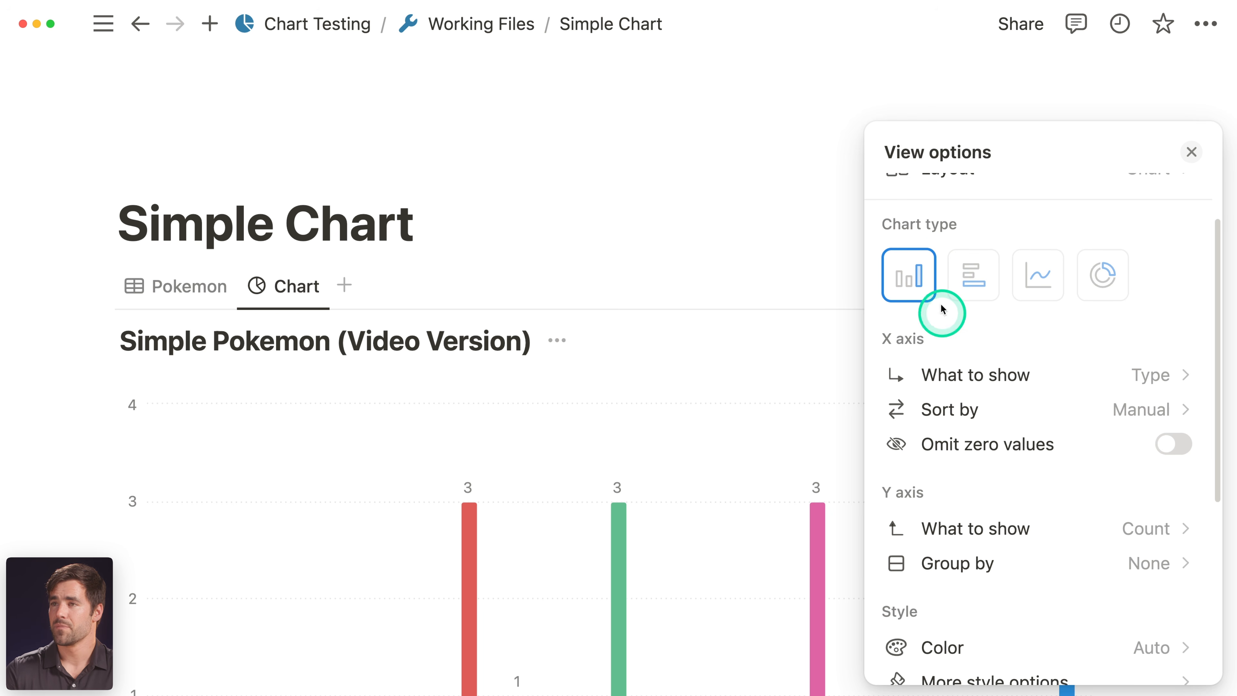
click(972, 275)
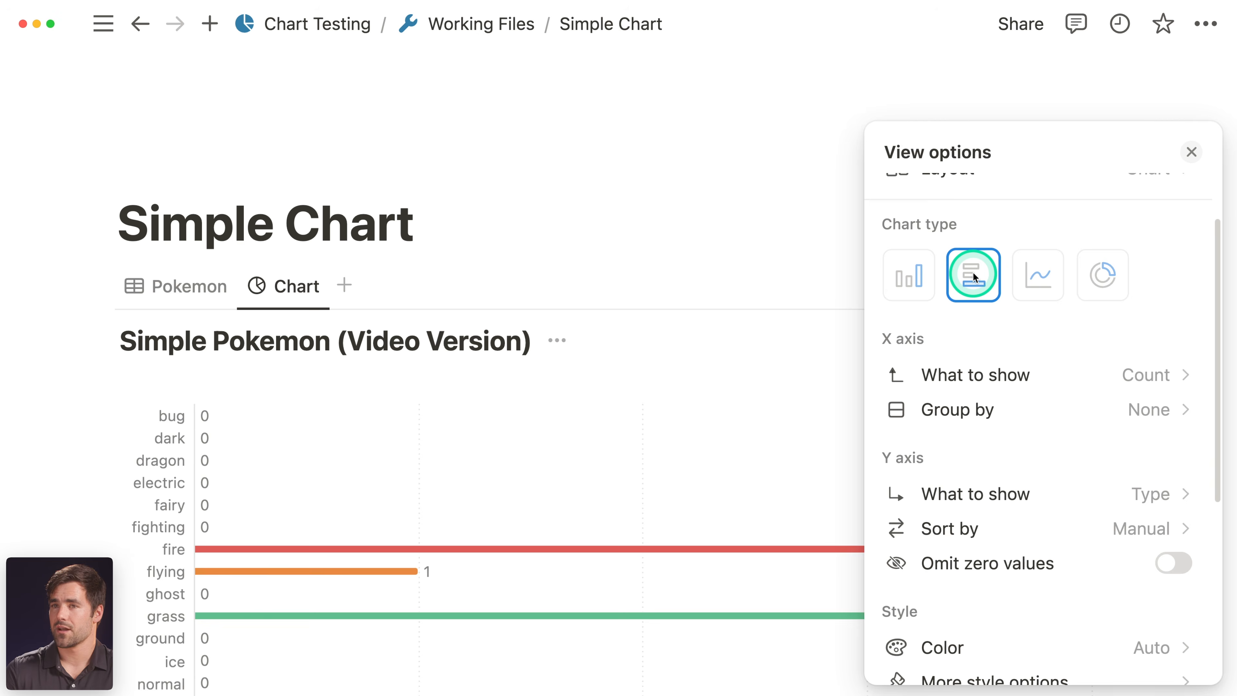
- Try the line and donut chart types and set the chart to vertical bar
click(1047, 276)
click(1102, 275)
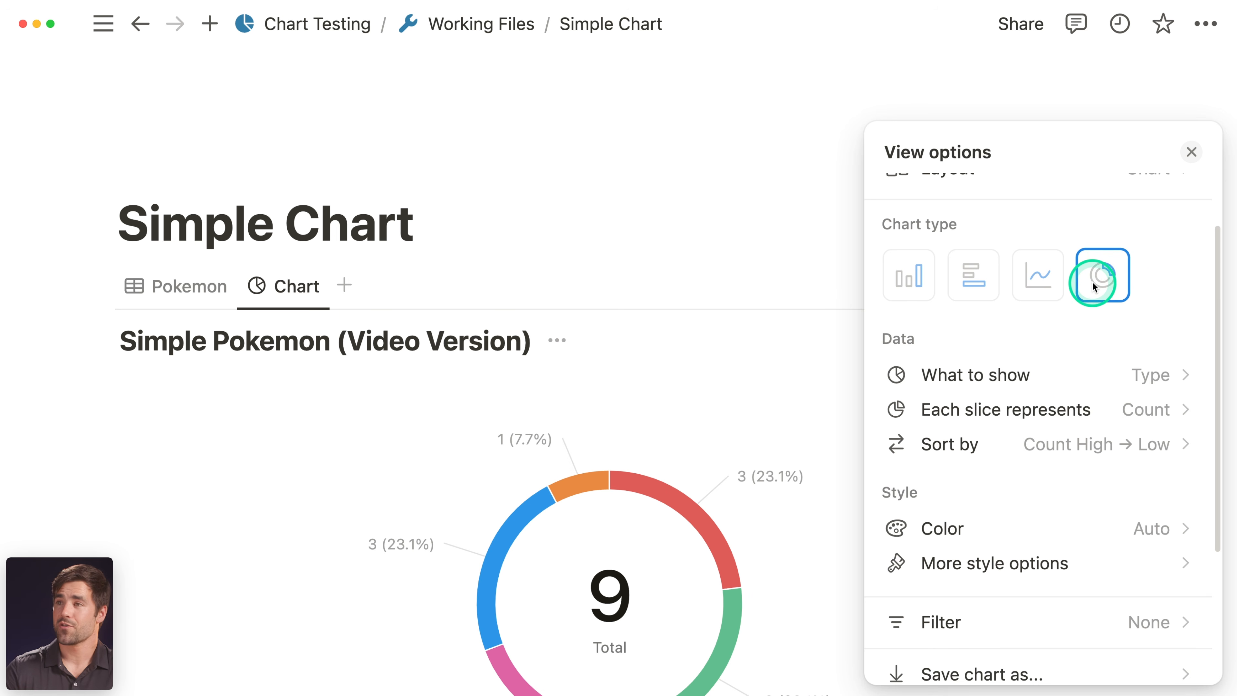
click(918, 276)
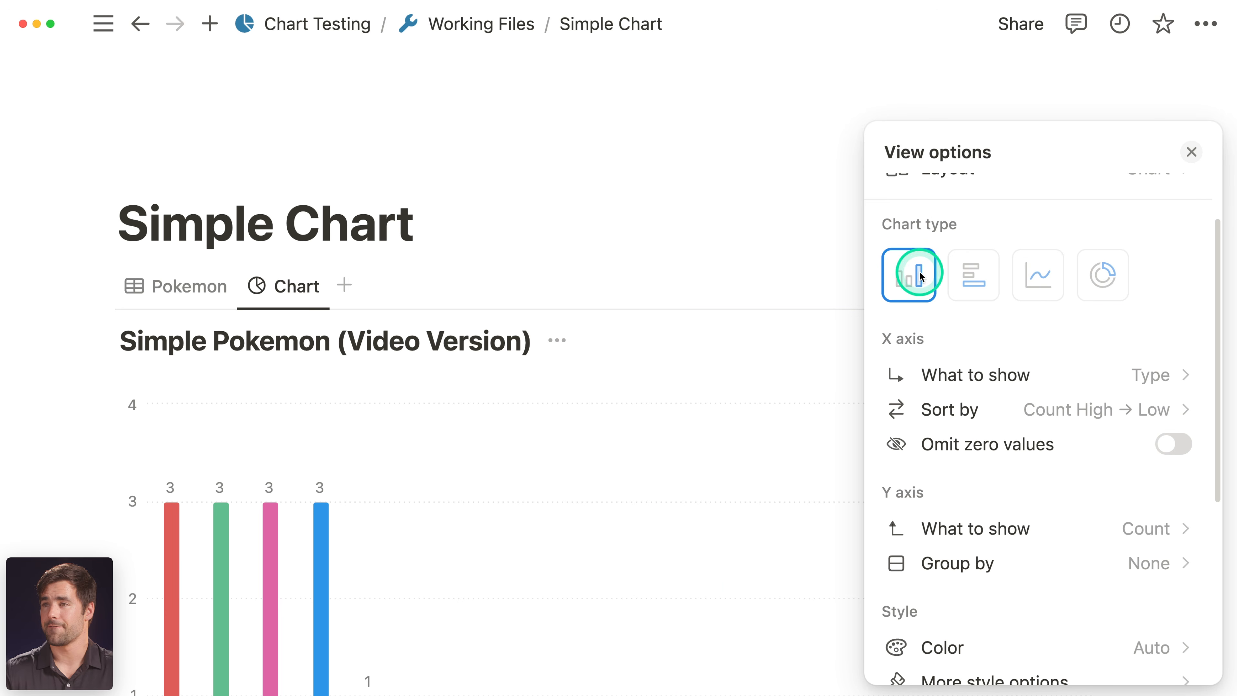
- Look through the properties available for the X axis and examine the full bar chart of Pokemon by Type
scroll(986, 326, down, 3)
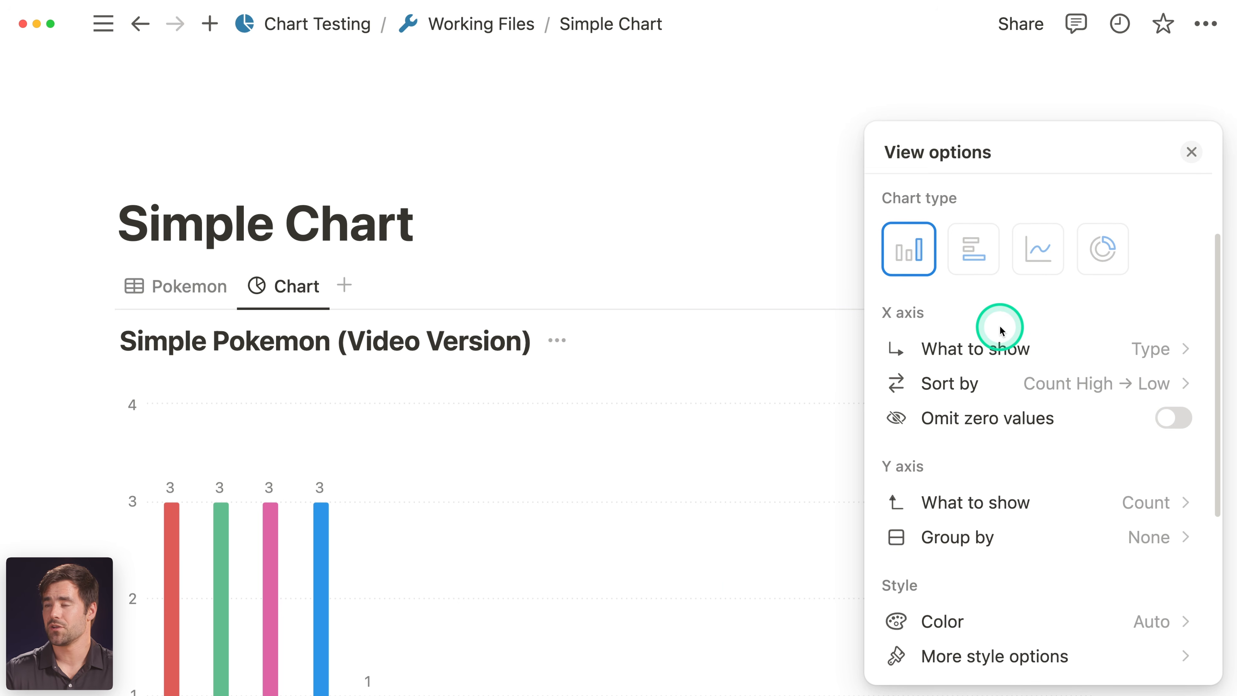
click(1074, 314)
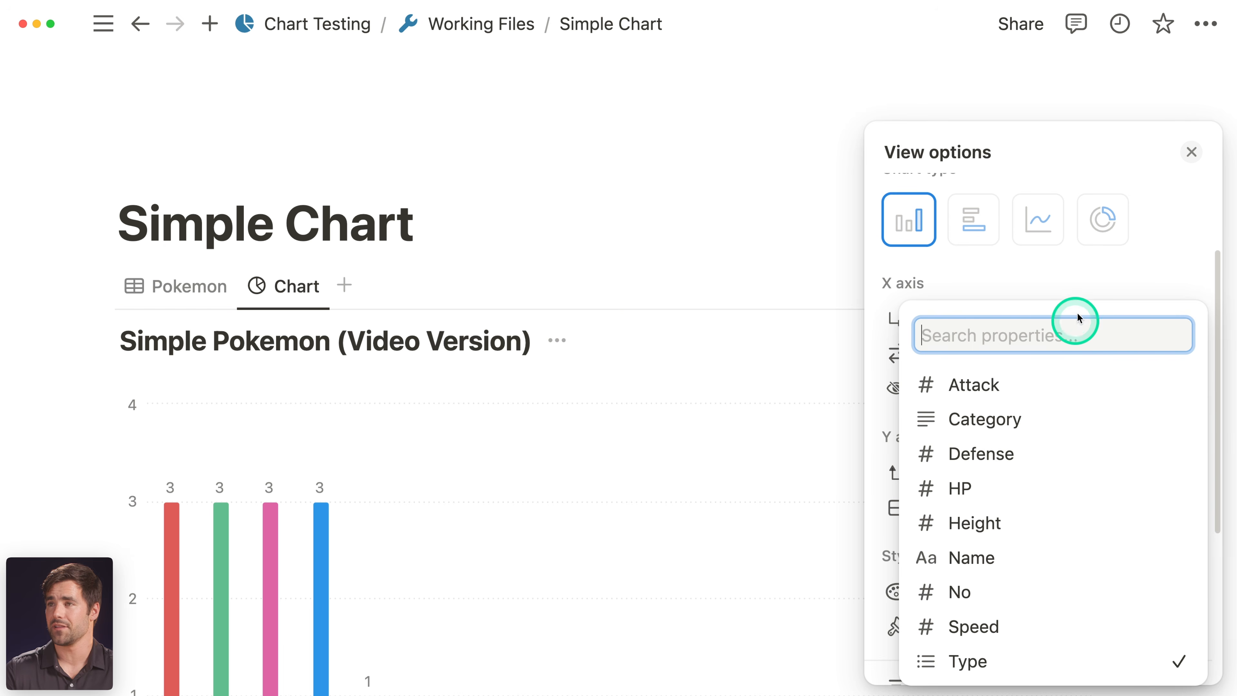
click(1088, 274)
scroll(1089, 277, down, 2)
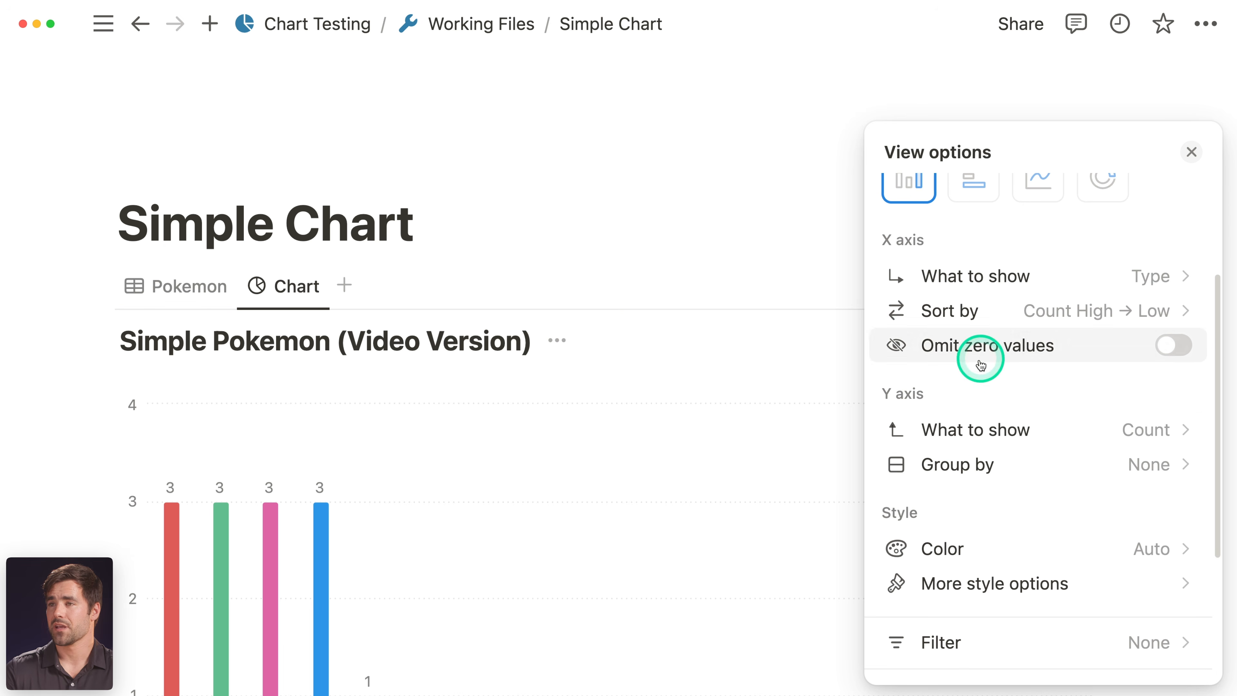
click(799, 273)
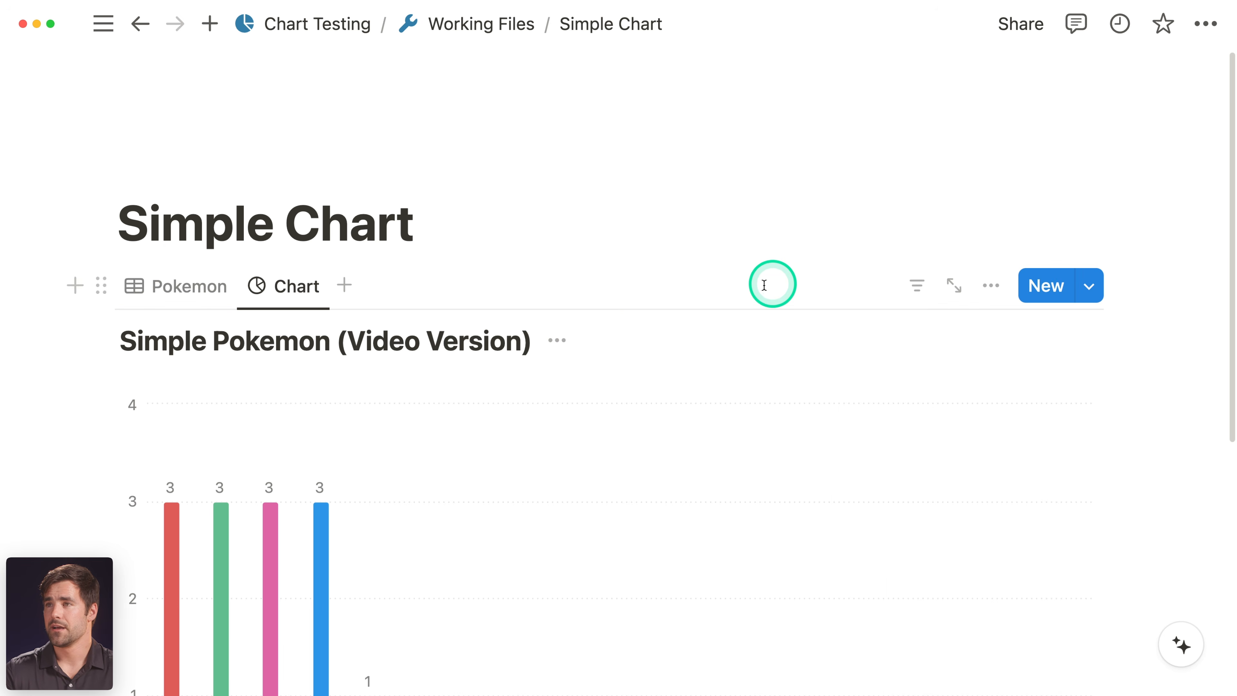
scroll(754, 292, down, 5)
scroll(754, 295, down, 2)
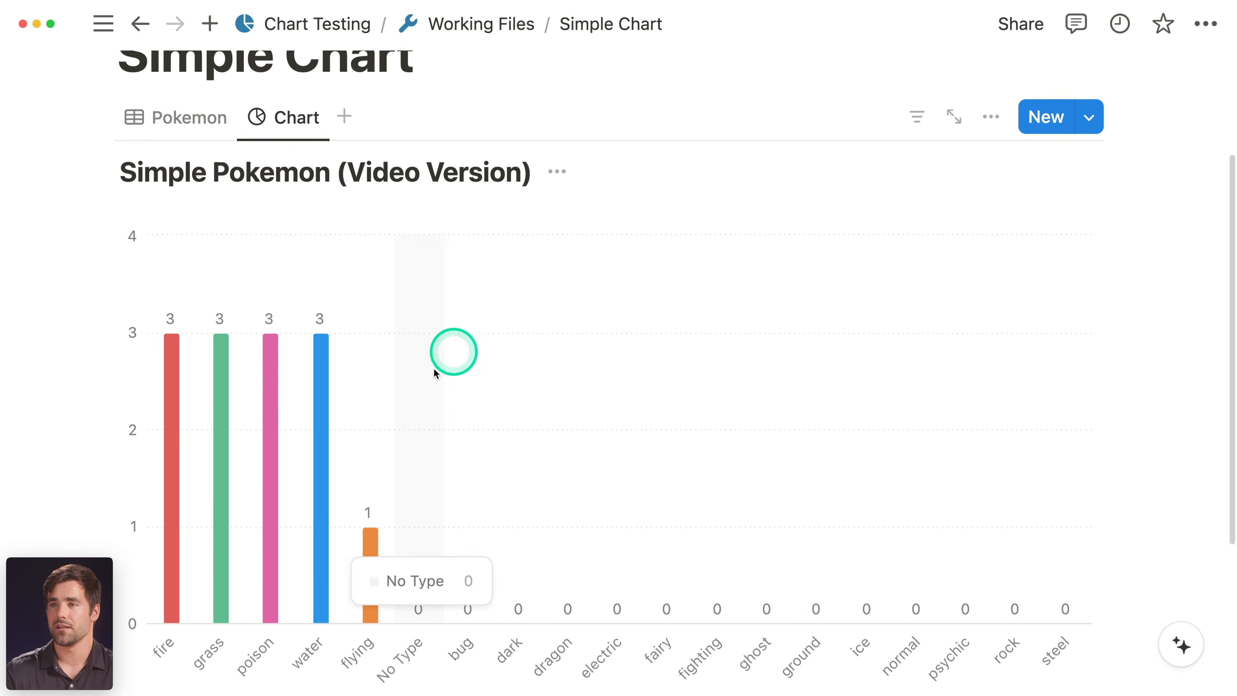
- Set the chart's X axis to show the Name property
click(1007, 113)
scroll(1089, 399, down, 5)
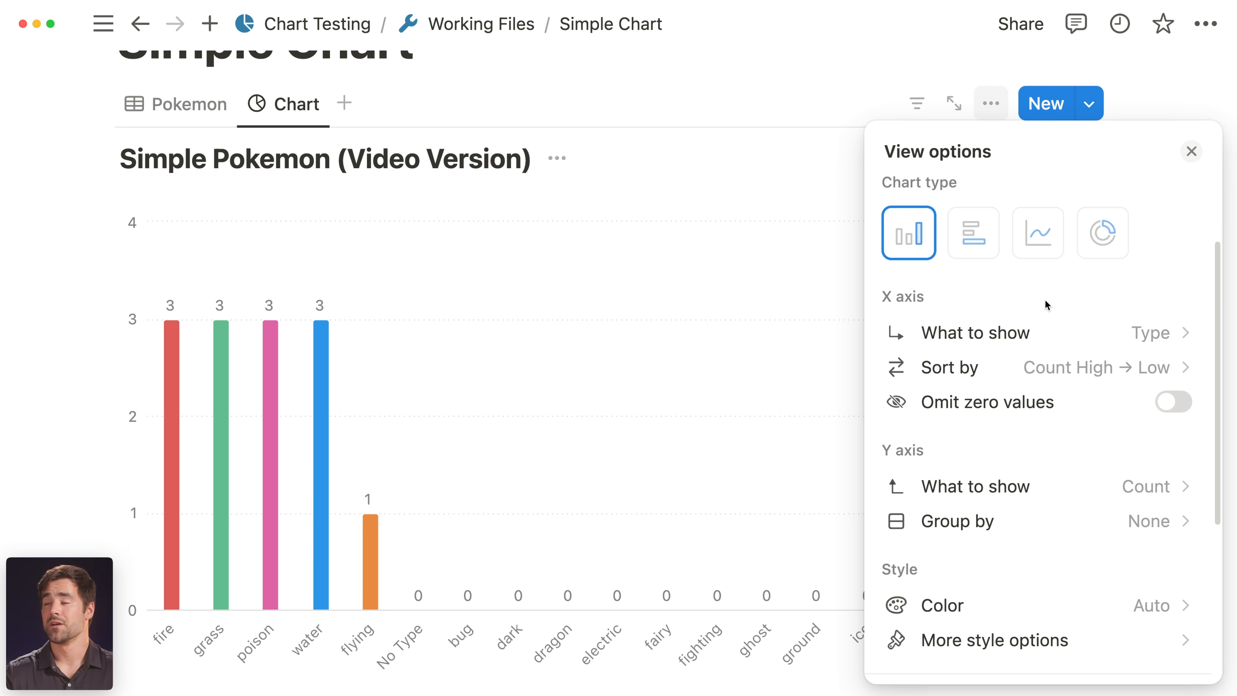
click(1091, 336)
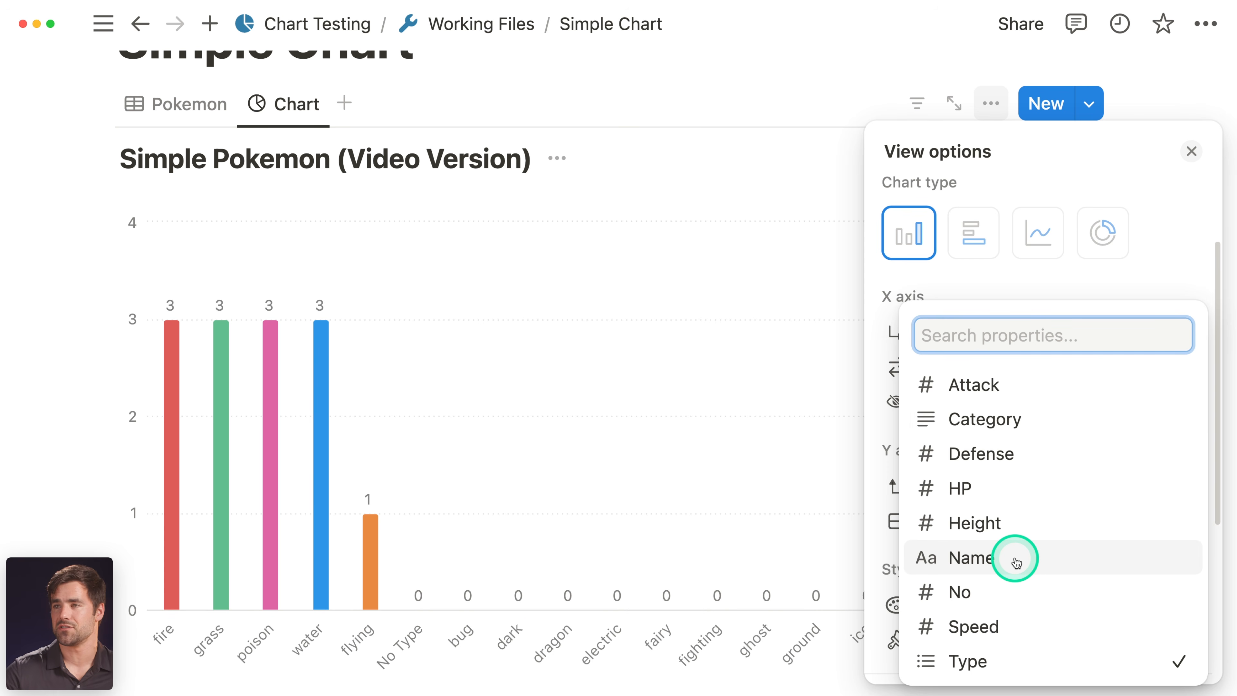
click(1017, 563)
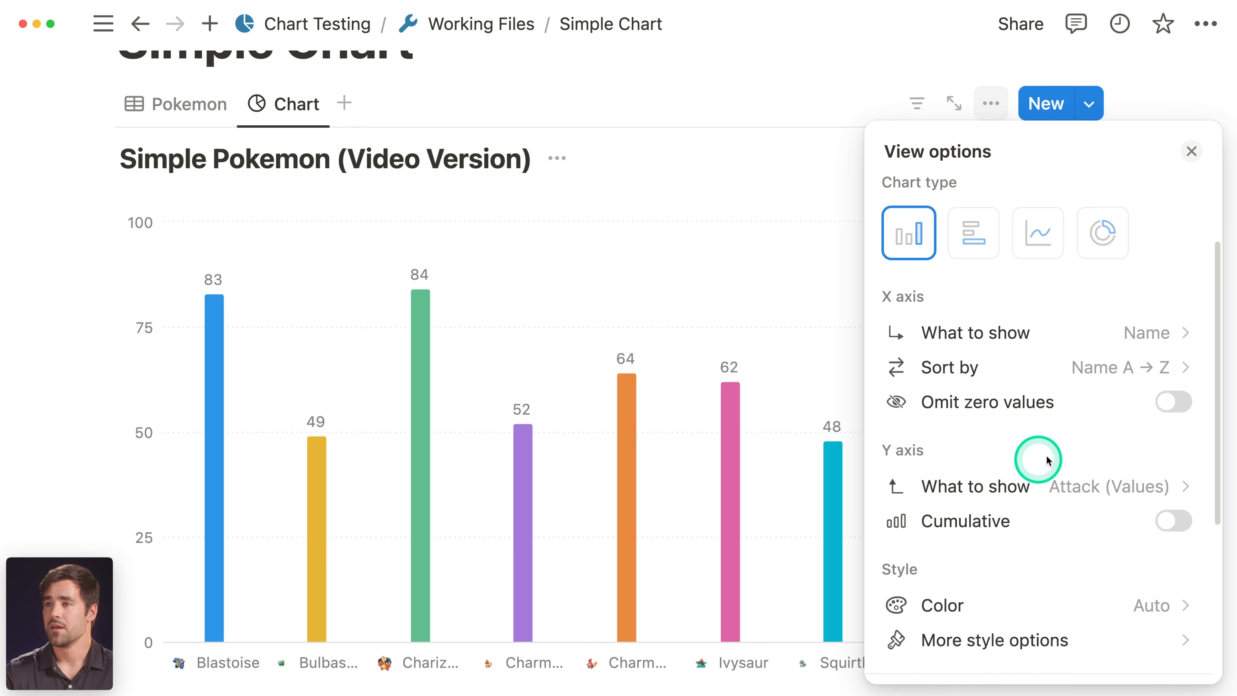
- Set the chart's Y axis to show HP using Values
scroll(1084, 441, down, 2)
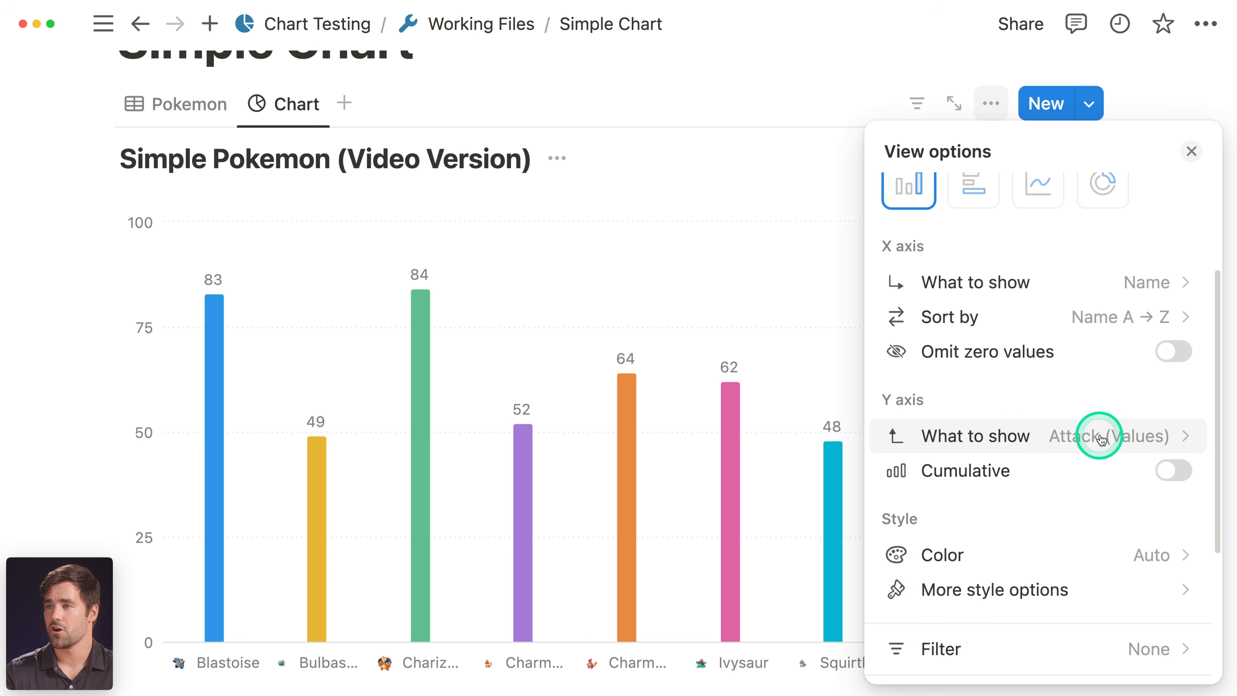
click(1090, 439)
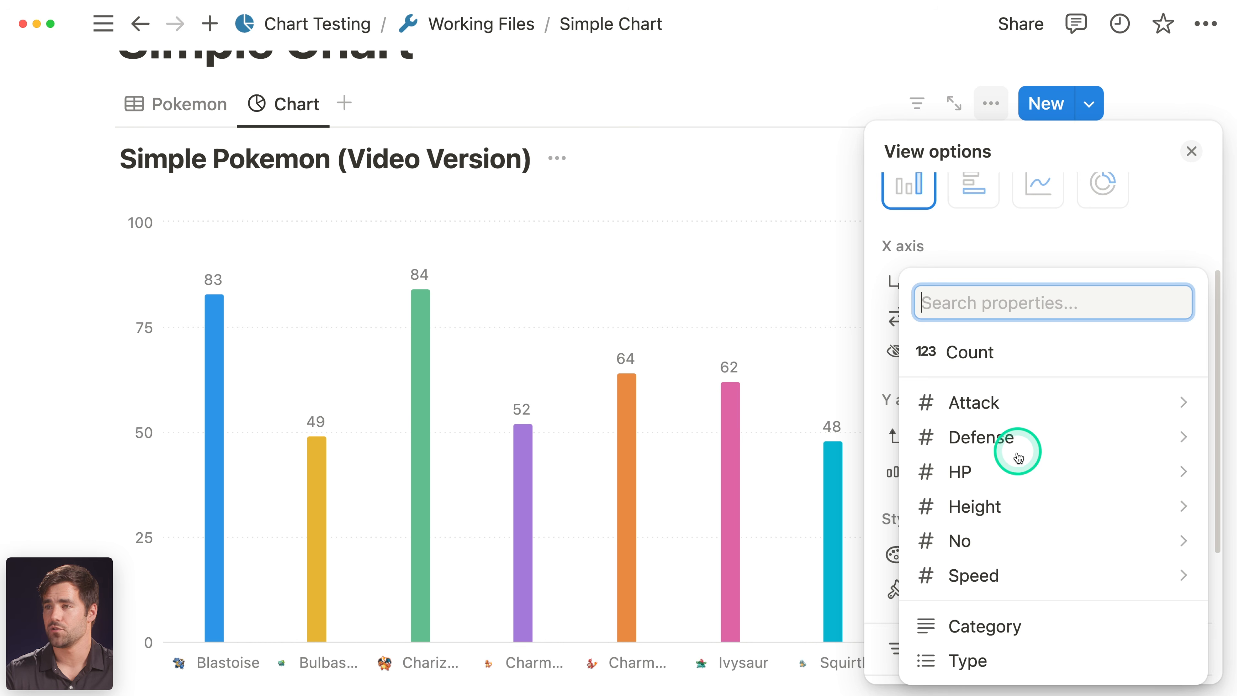
mouse_move(1014, 476)
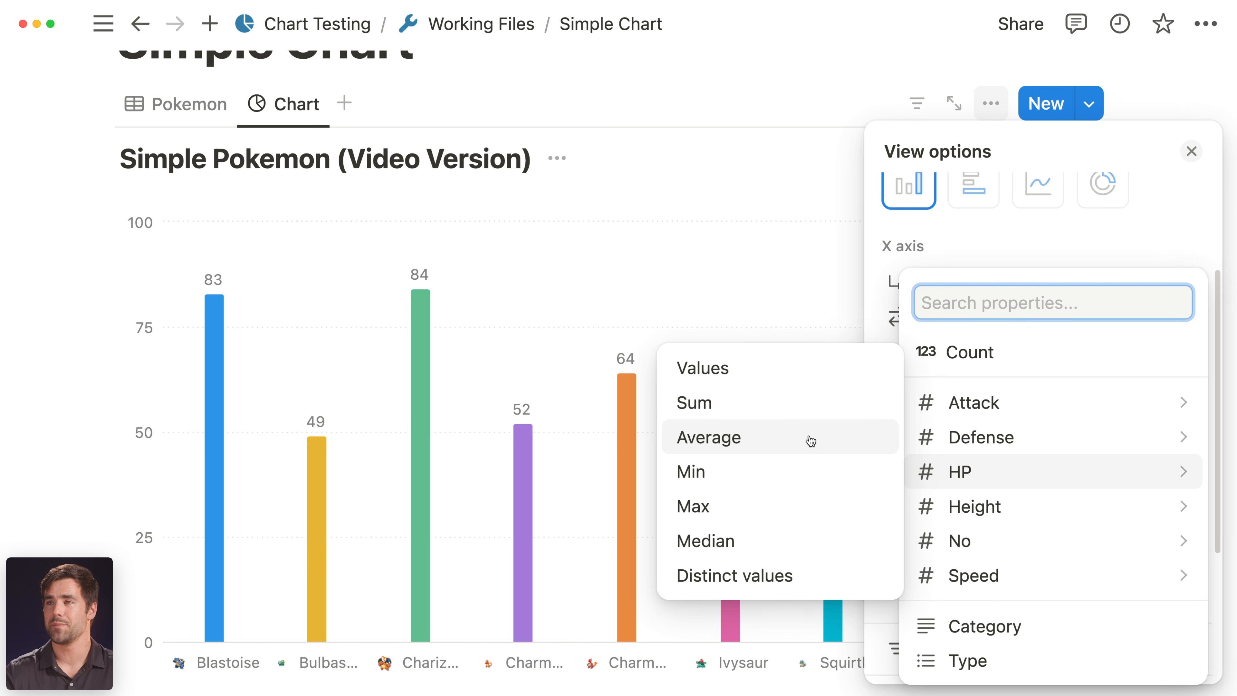
click(414, 345)
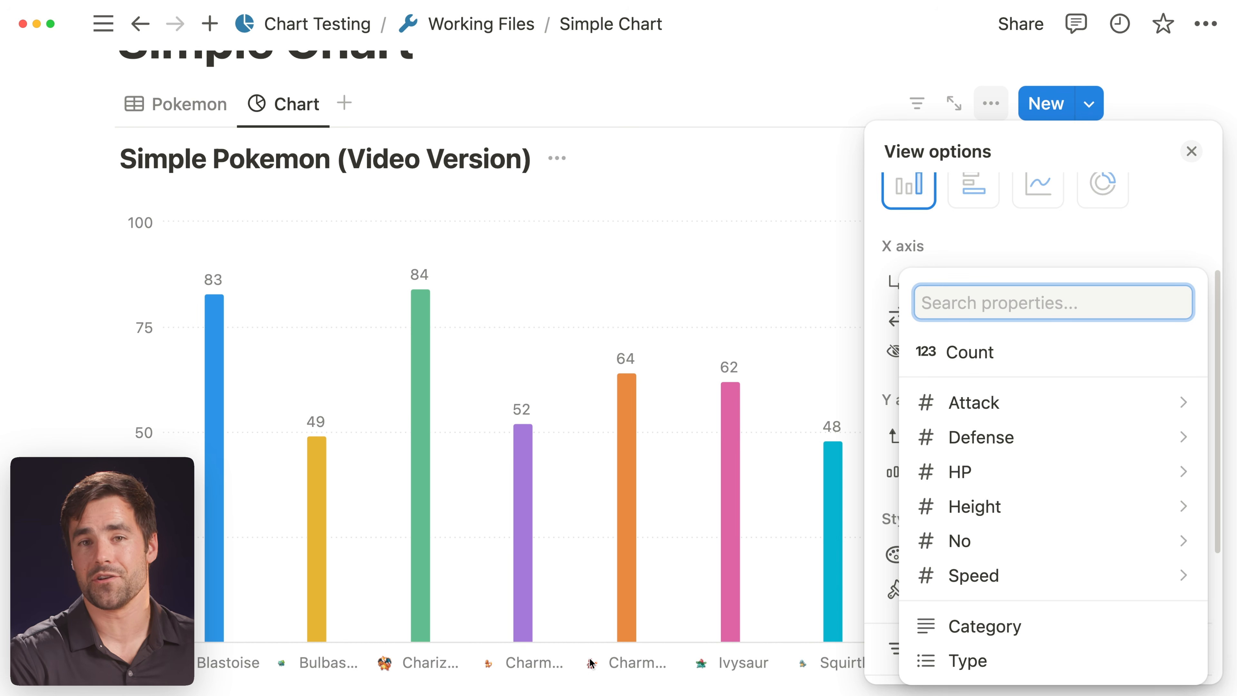
click(974, 468)
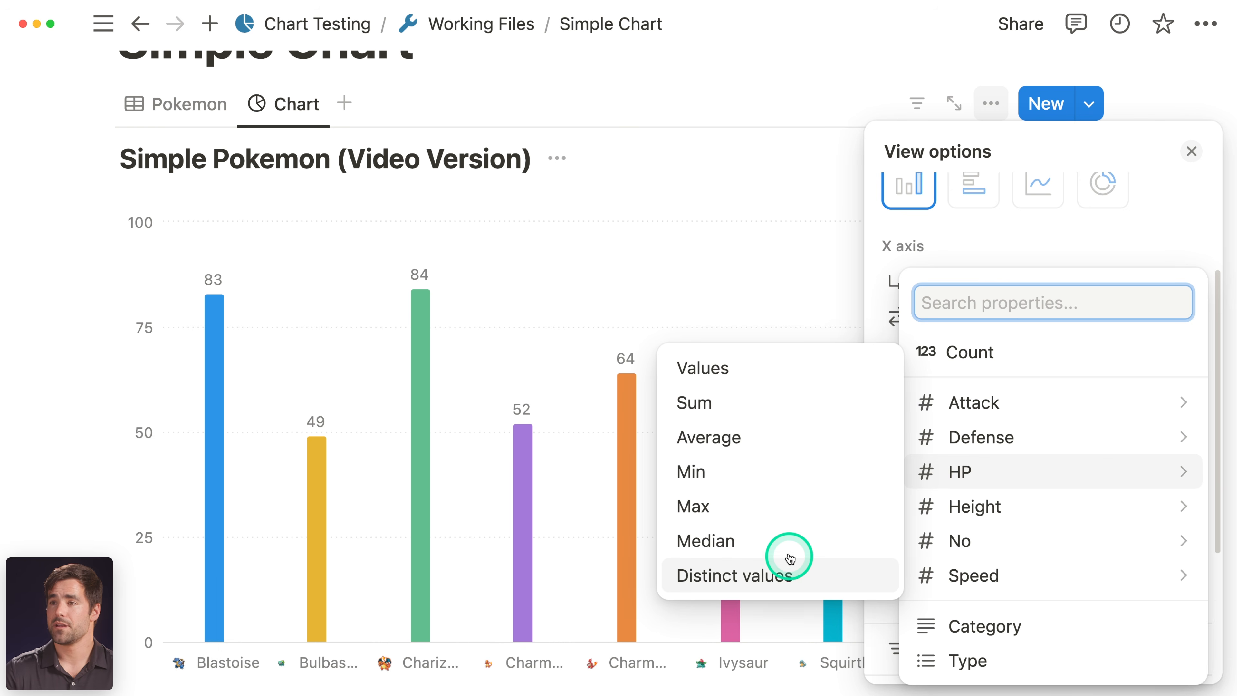
click(751, 368)
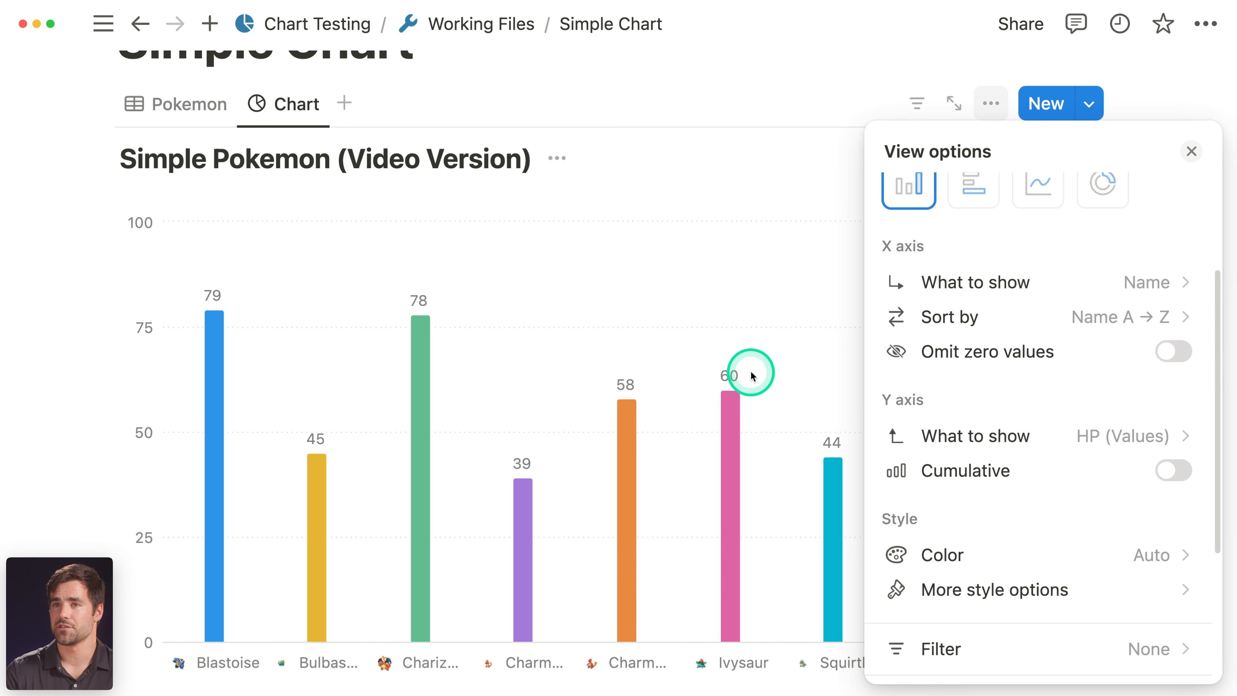
- Compare the chart's bars with the HP column in the Pokemon table and return to the Chart view
click(741, 143)
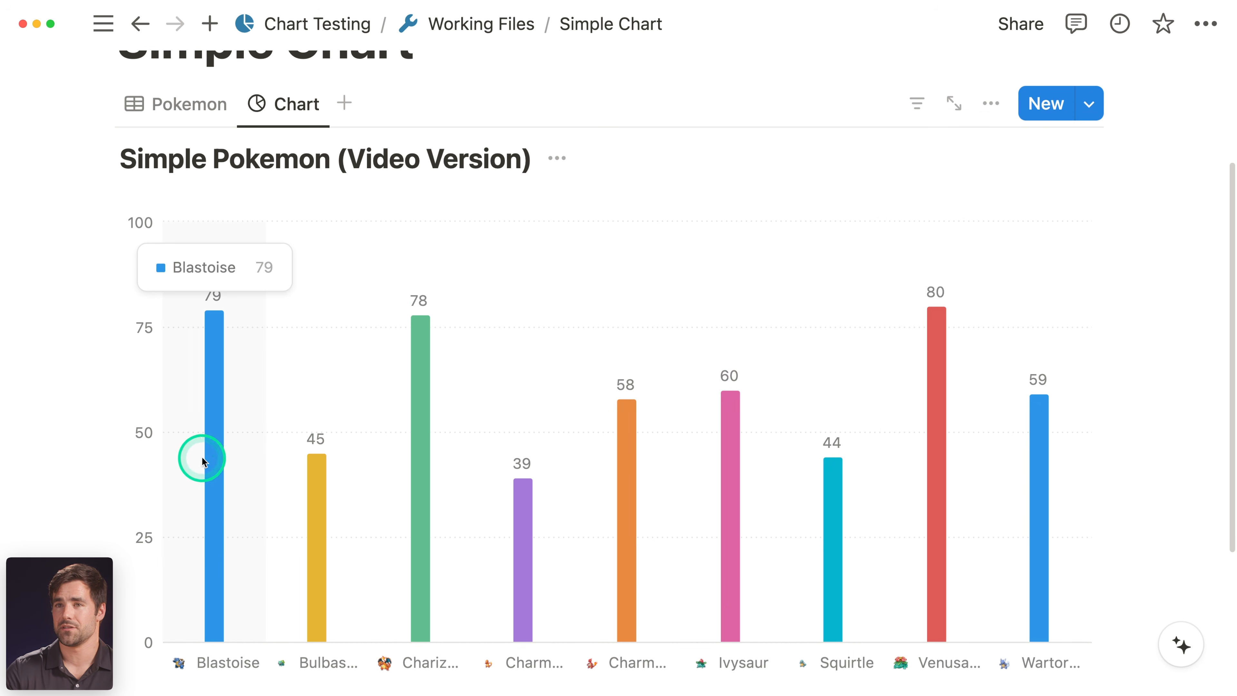
click(169, 105)
scroll(239, 225, down, 3)
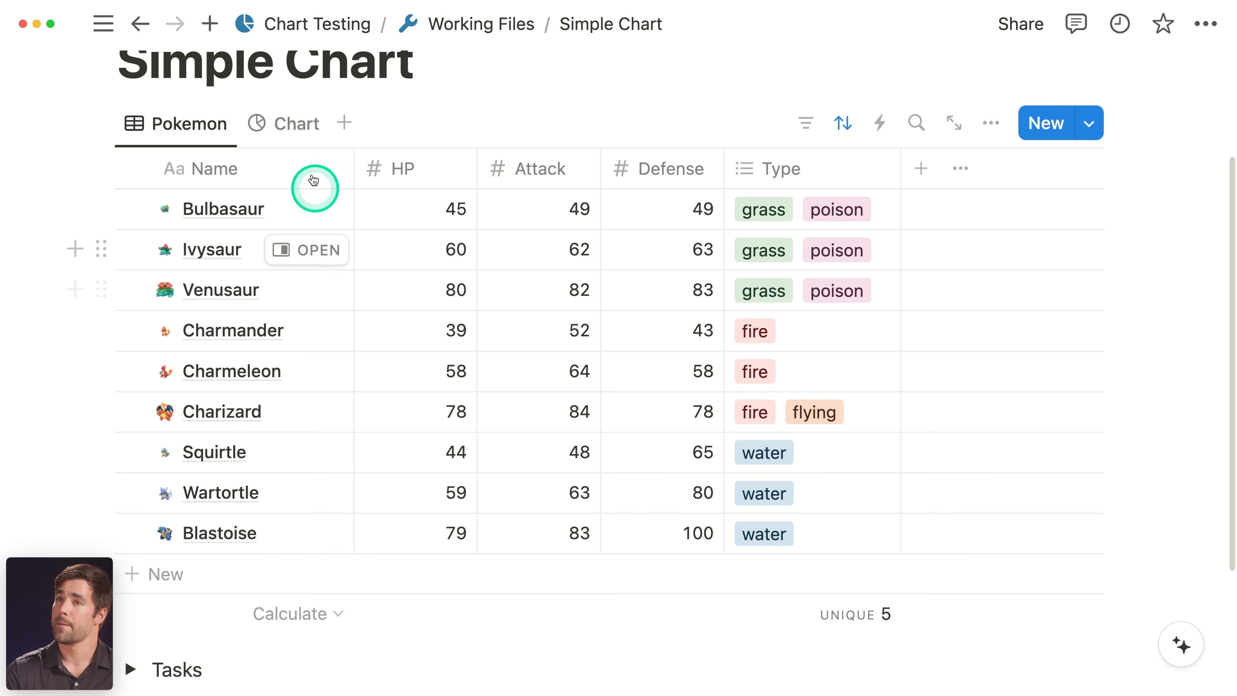
click(290, 124)
scroll(529, 248, down, 5)
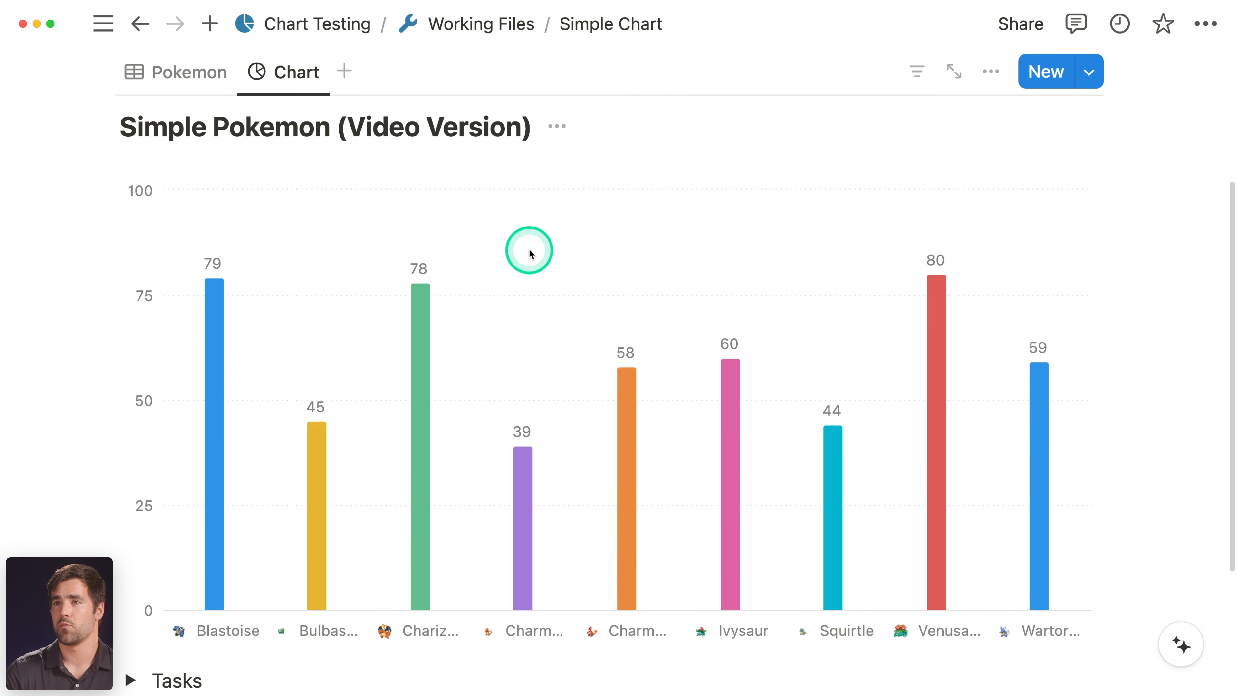
- Hide the database title above the chart
click(565, 126)
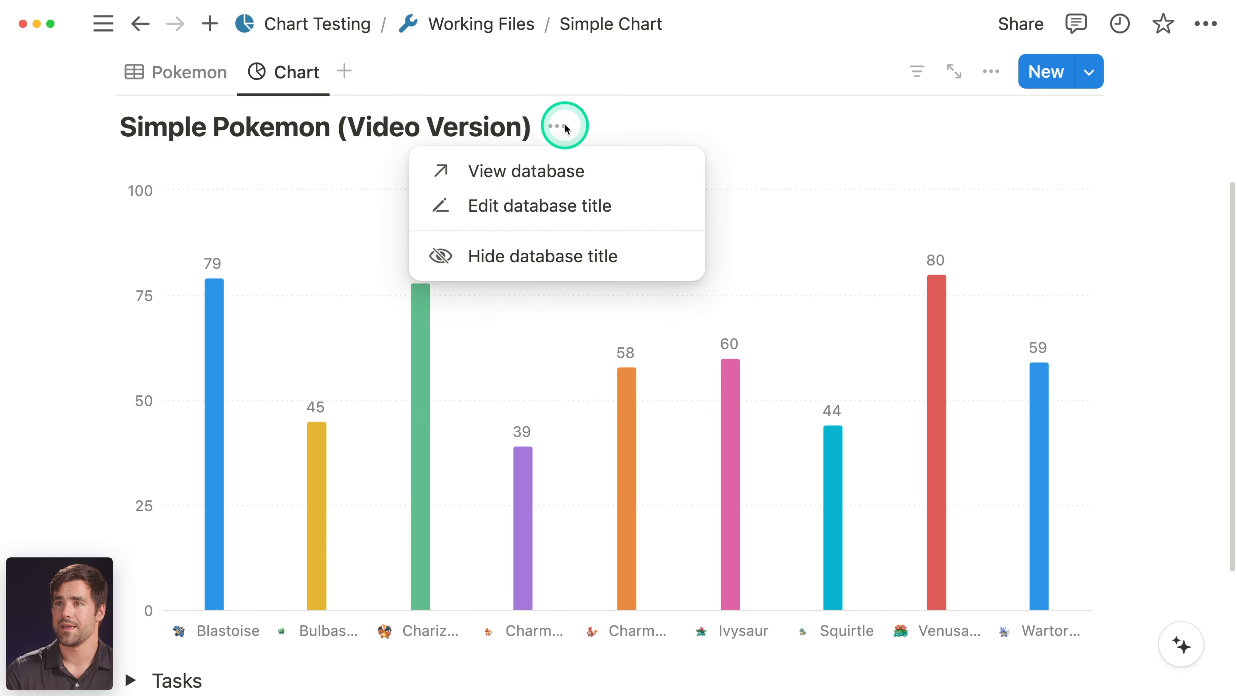
click(465, 255)
scroll(560, 258, up, 2)
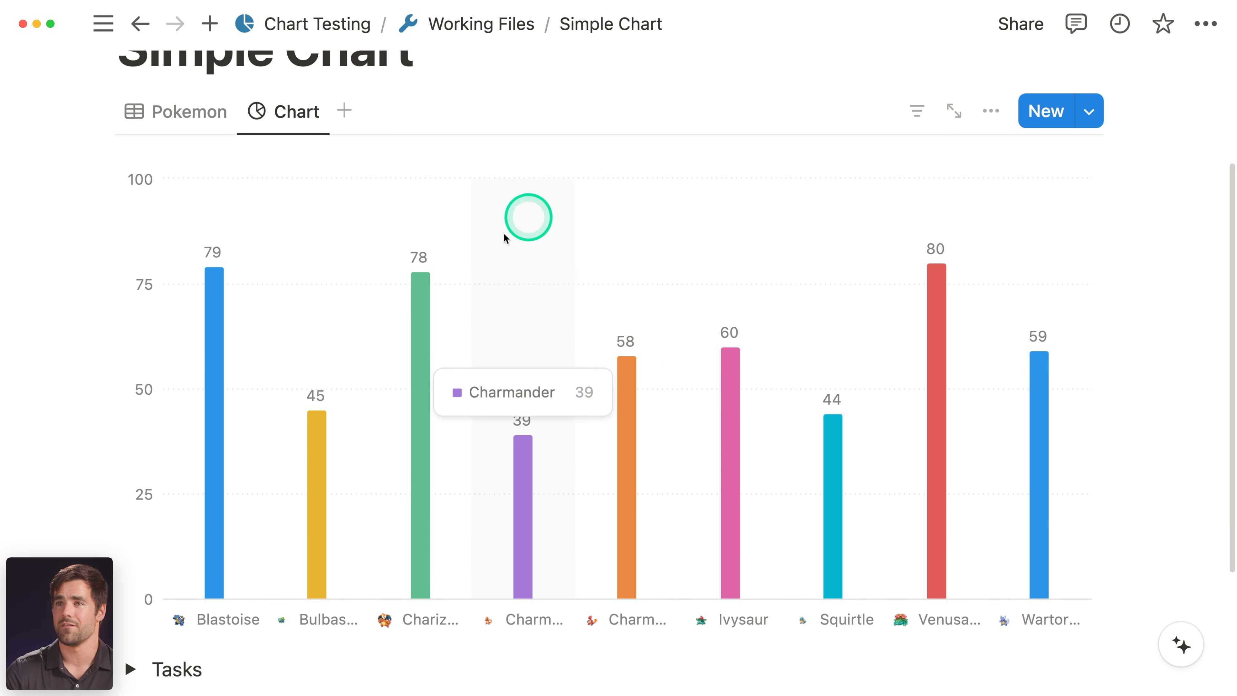
- Try an advanced sort of the X axis by Type in ascending order and remove that sort
click(991, 112)
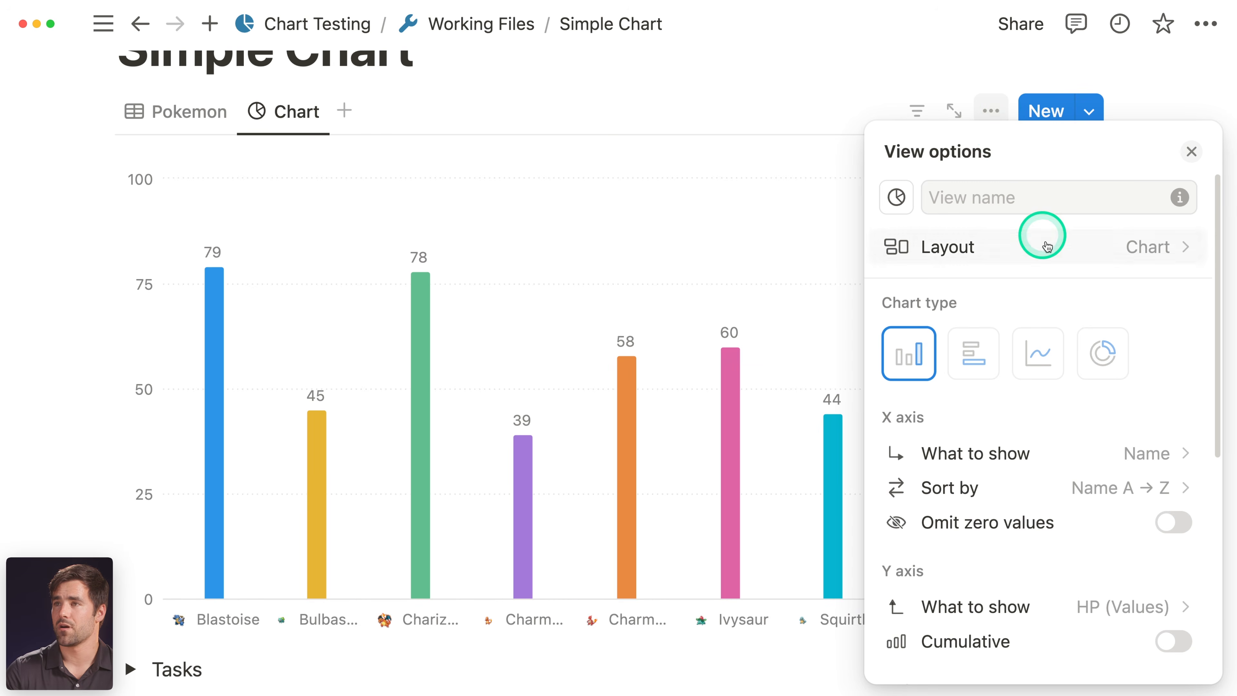
scroll(1122, 287, down, 5)
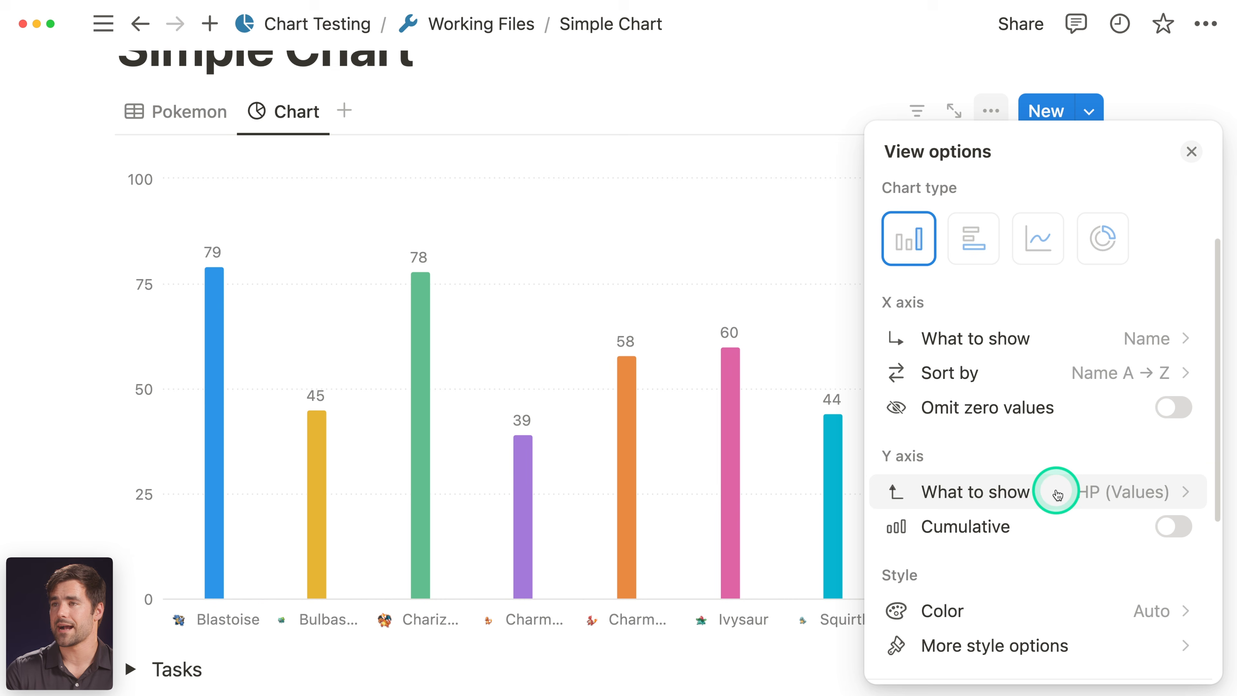
click(1026, 382)
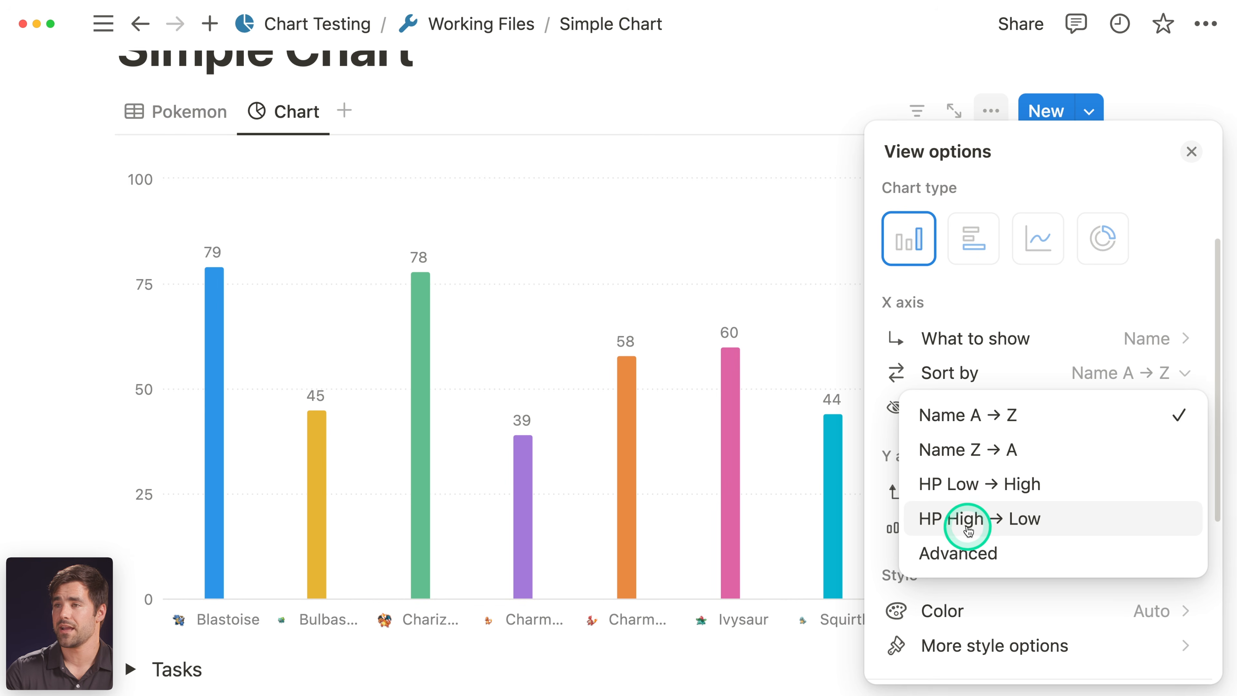
click(1030, 556)
click(948, 206)
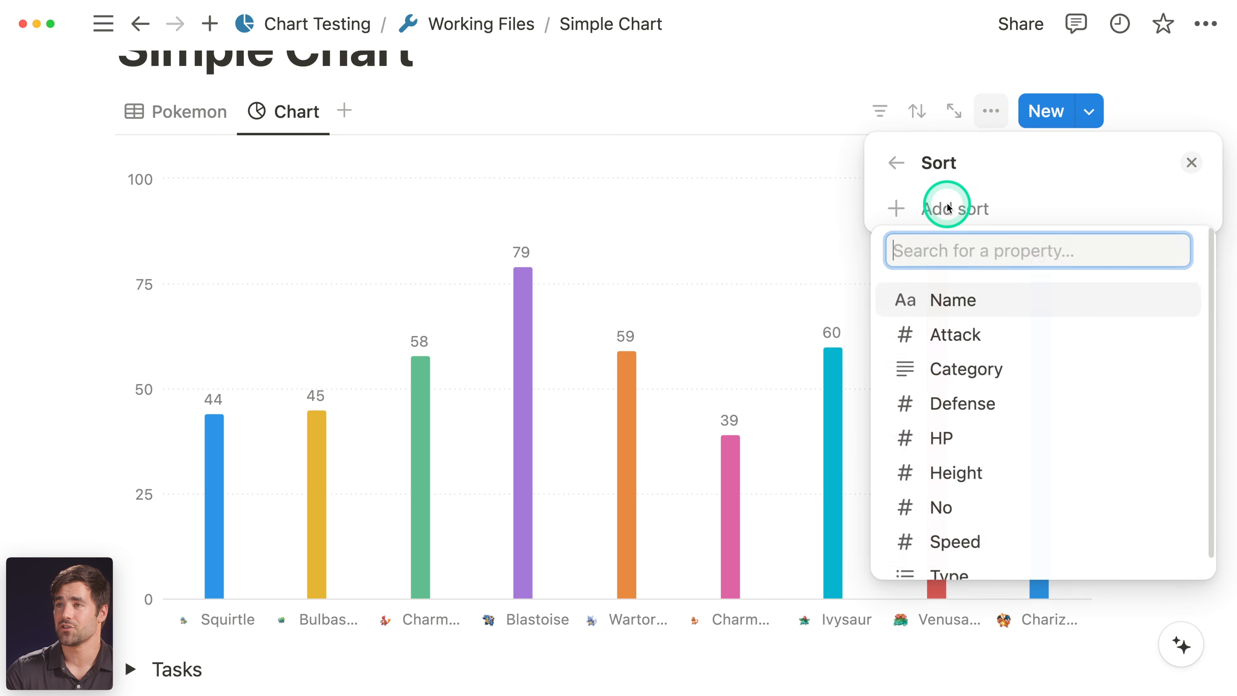
scroll(1022, 360, down, 1)
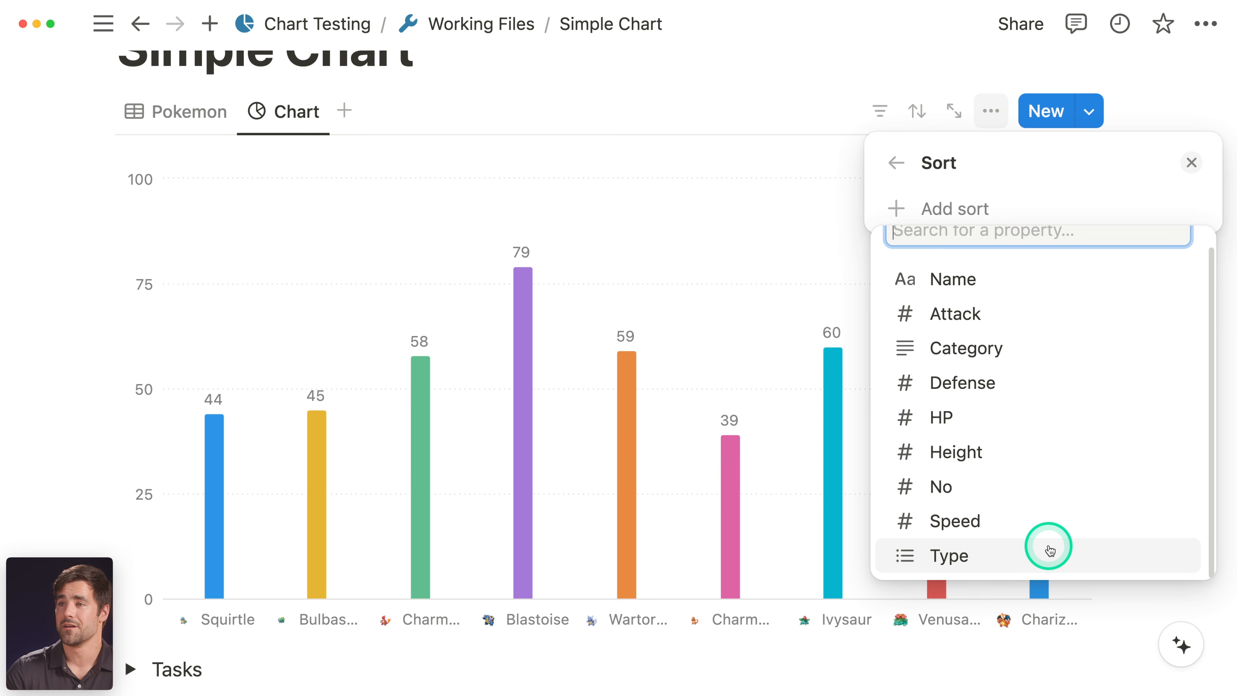
click(1032, 556)
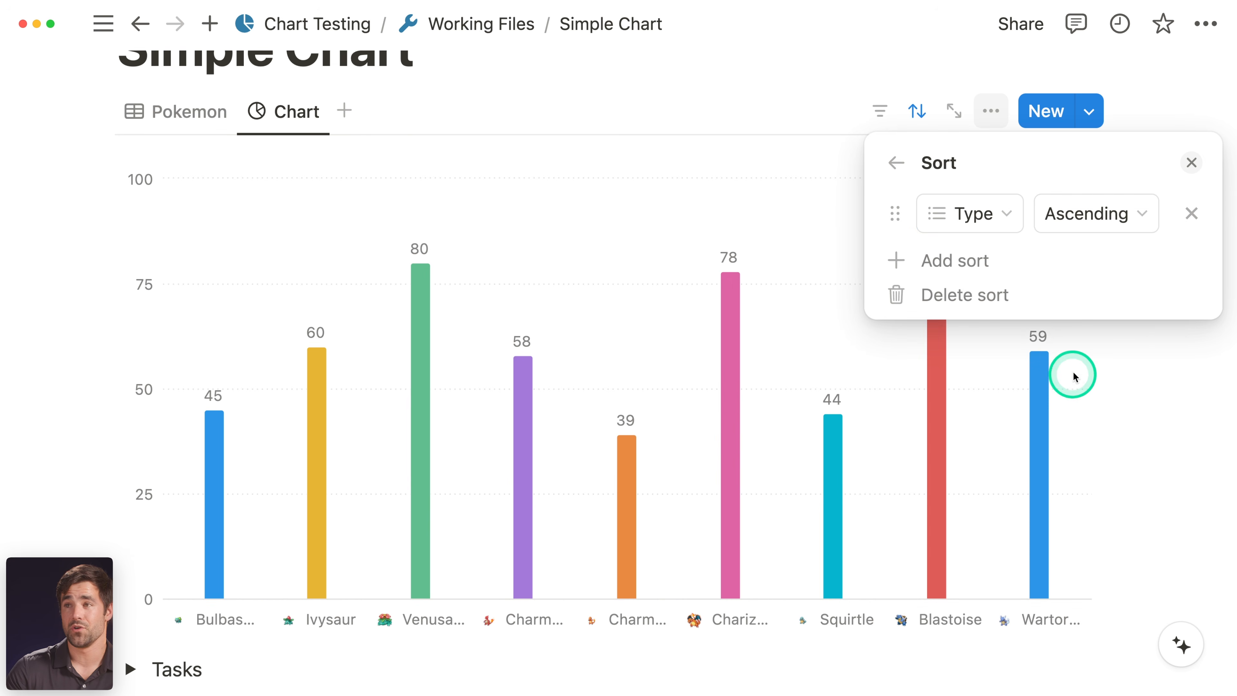
click(1196, 217)
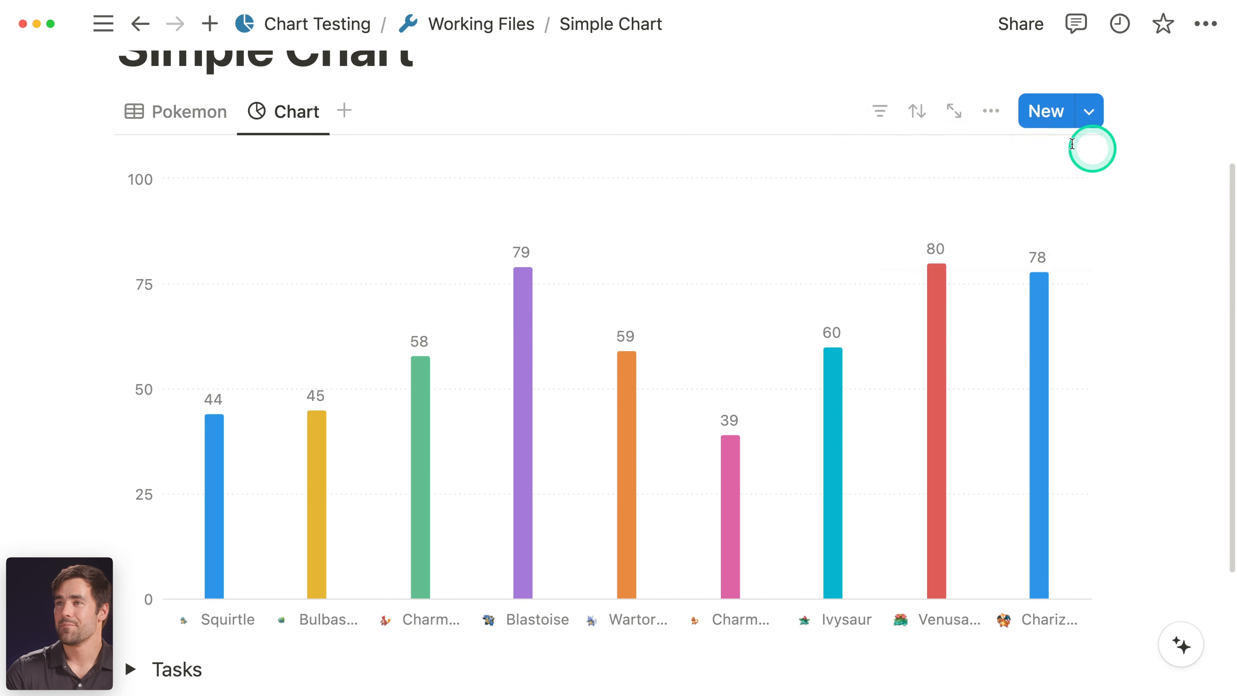
- Sort the chart's X axis by HP High → Low
scroll(1074, 287, down, 2)
scroll(1080, 298, down, 2)
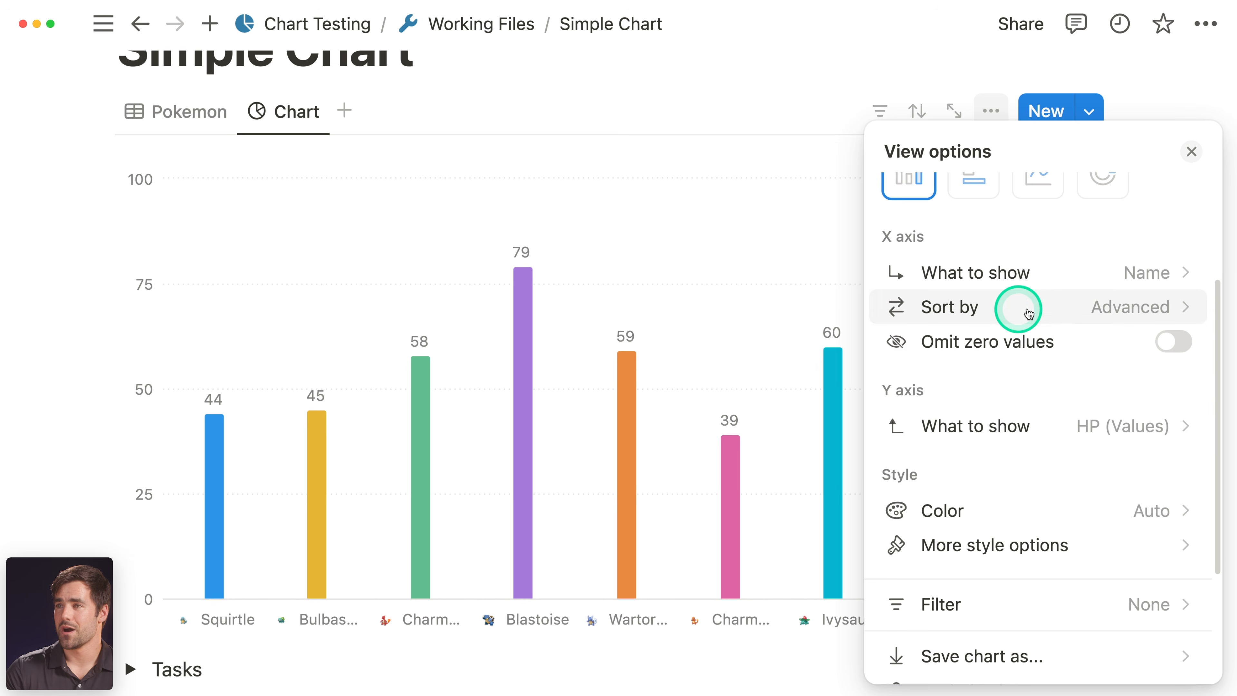
click(1046, 308)
click(972, 452)
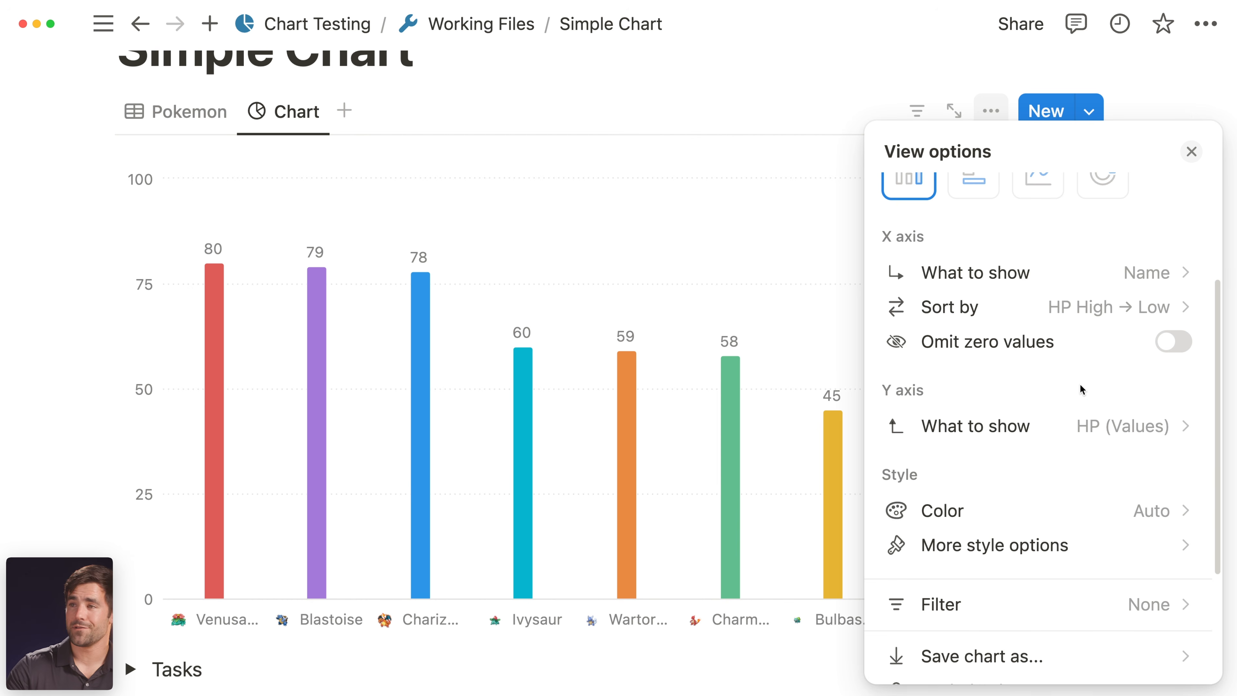
- Try the Colorful palette on the bars and set the chart's color to Green
scroll(1080, 384, down, 3)
click(1052, 388)
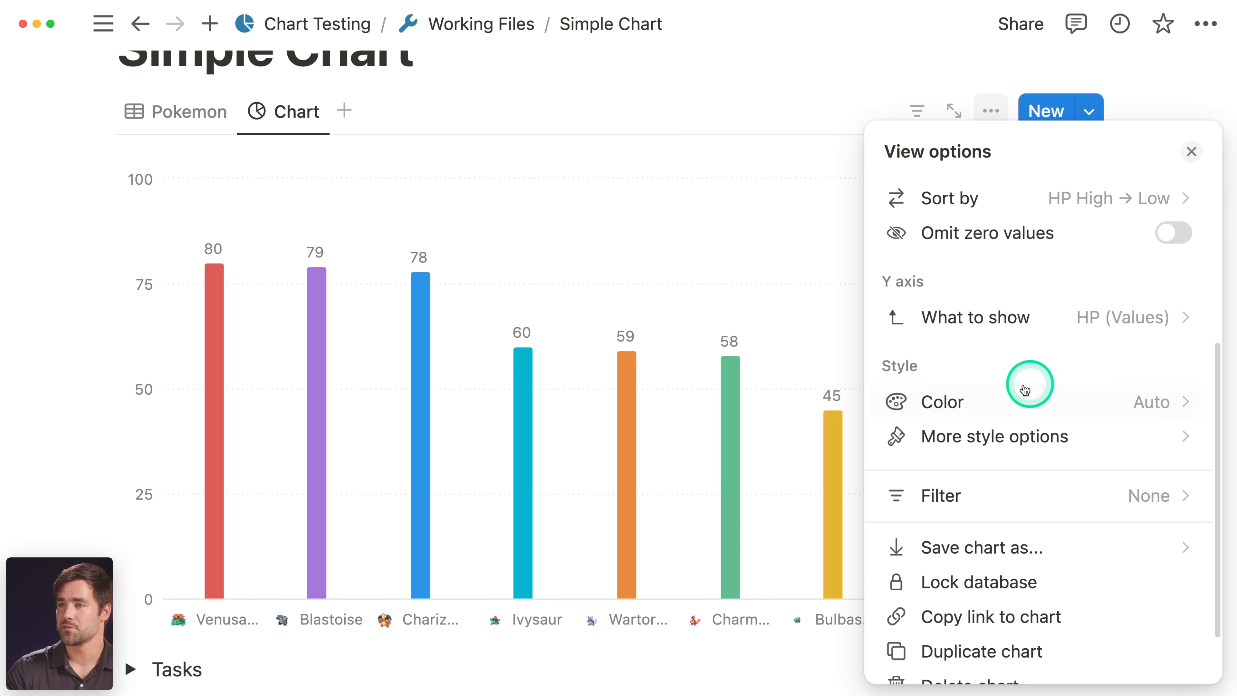
click(1023, 399)
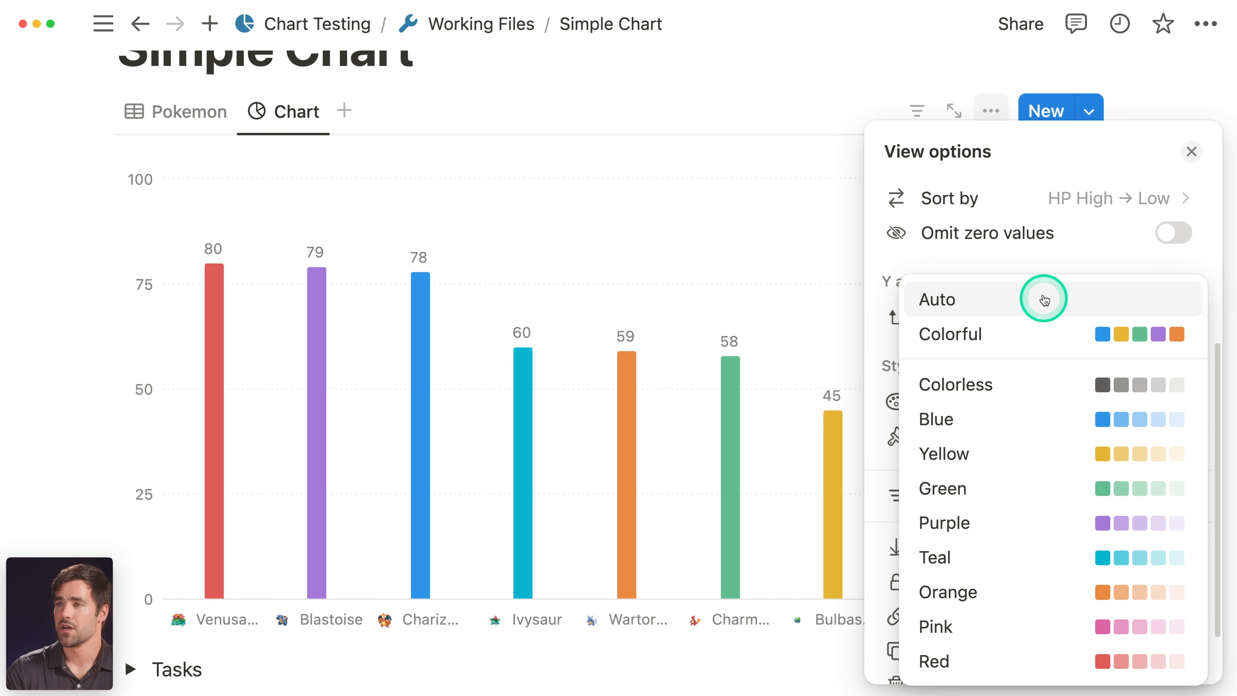
click(1028, 335)
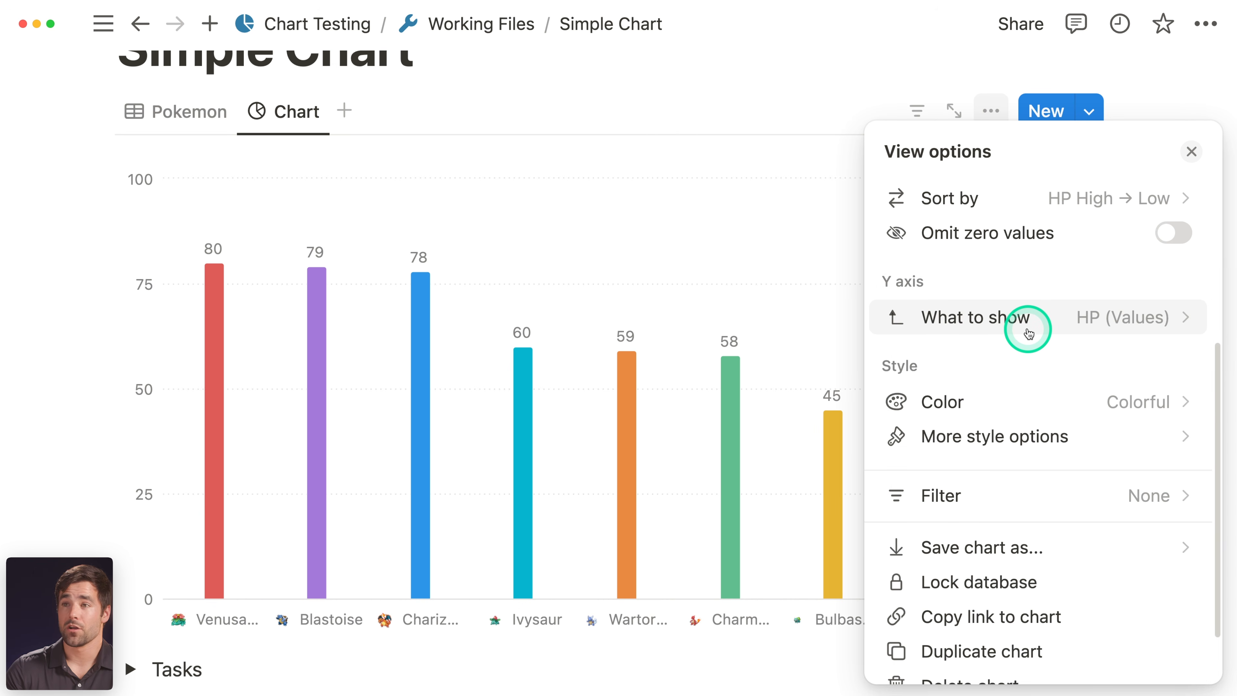
click(1079, 402)
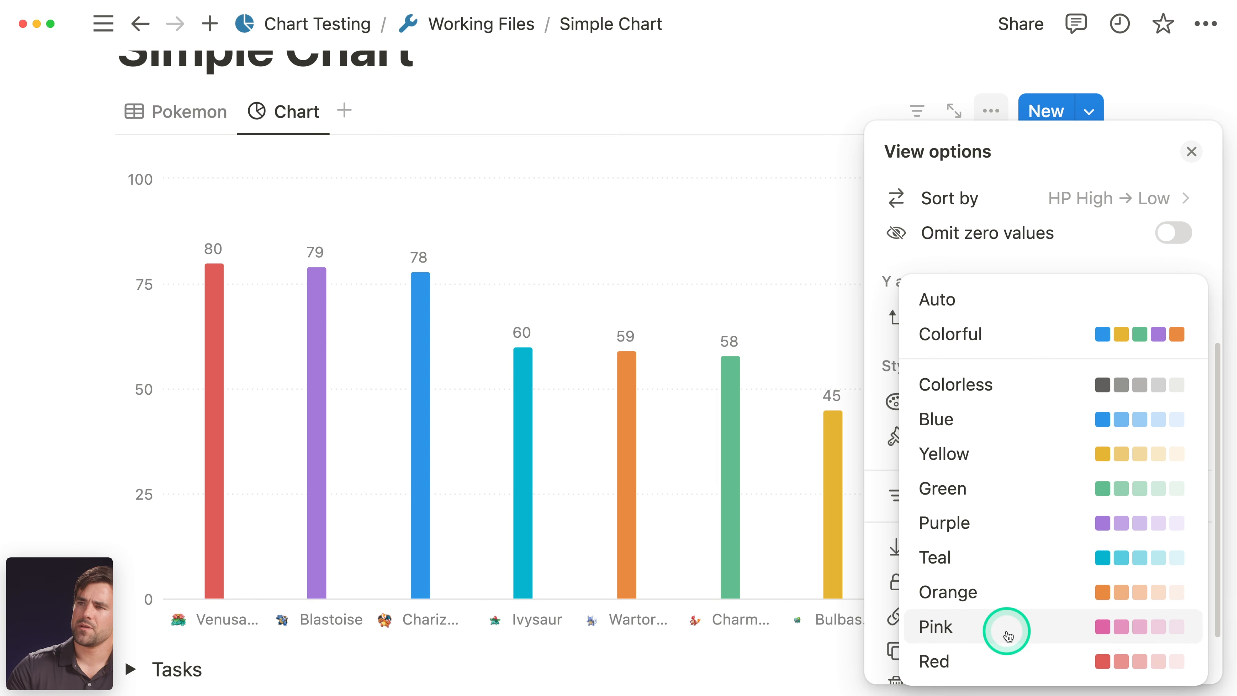
click(1036, 490)
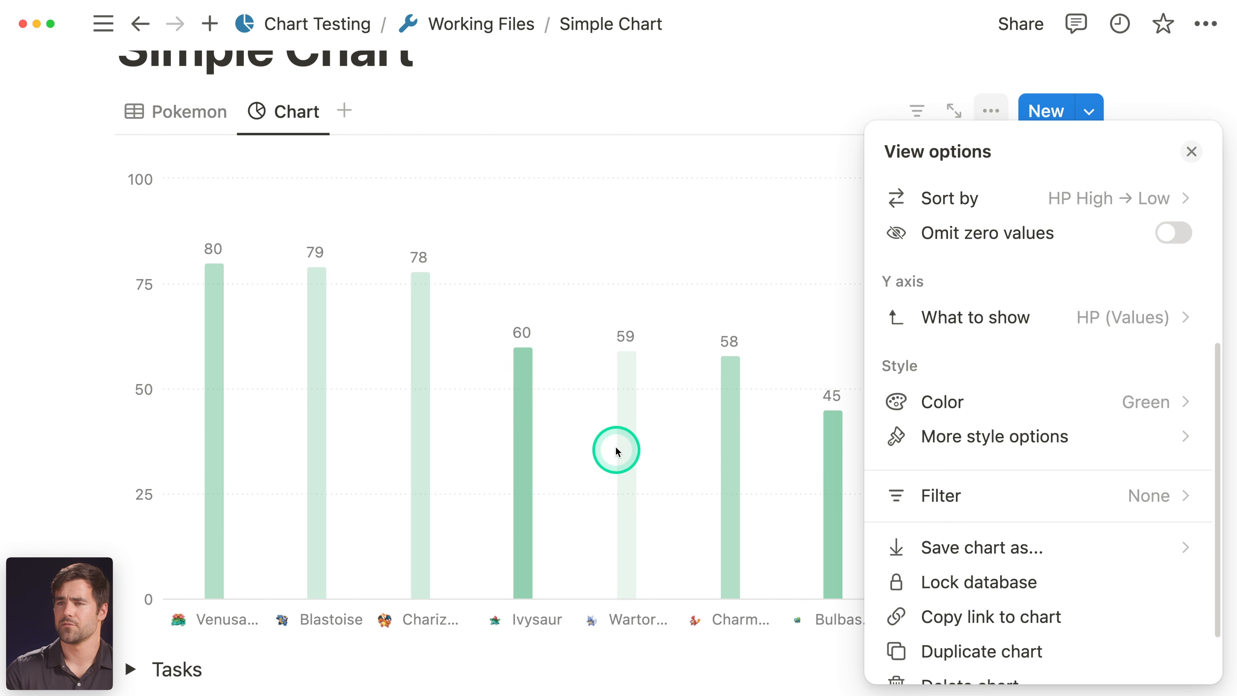
- Set the chart's color to Colorful and, after trying Vertical grid lines, set the grid lines to Both
mouse_move(1154, 396)
click(1036, 350)
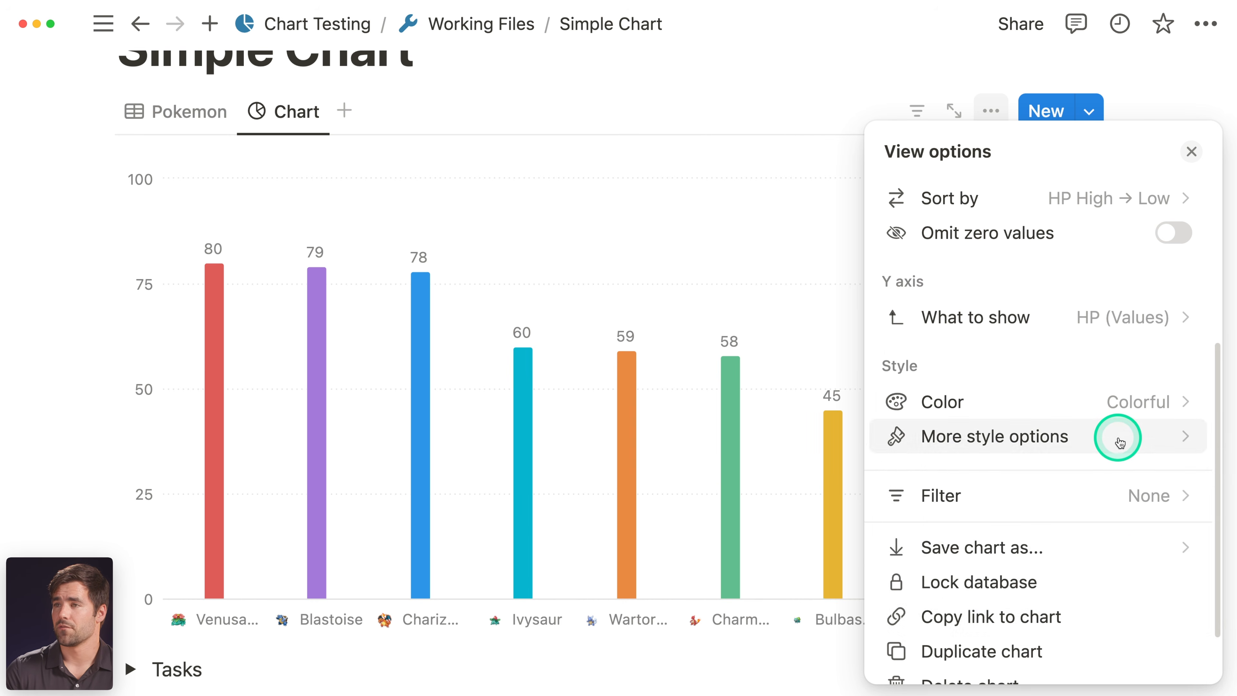
mouse_move(1120, 445)
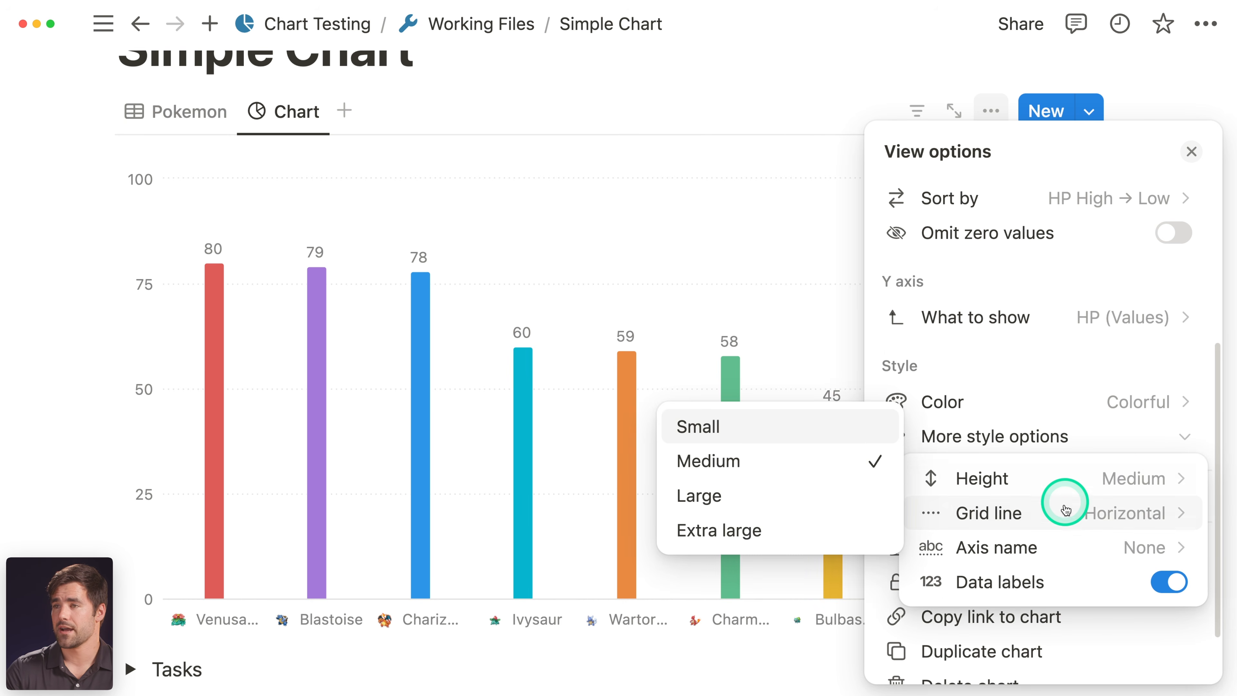
mouse_move(1055, 509)
click(784, 530)
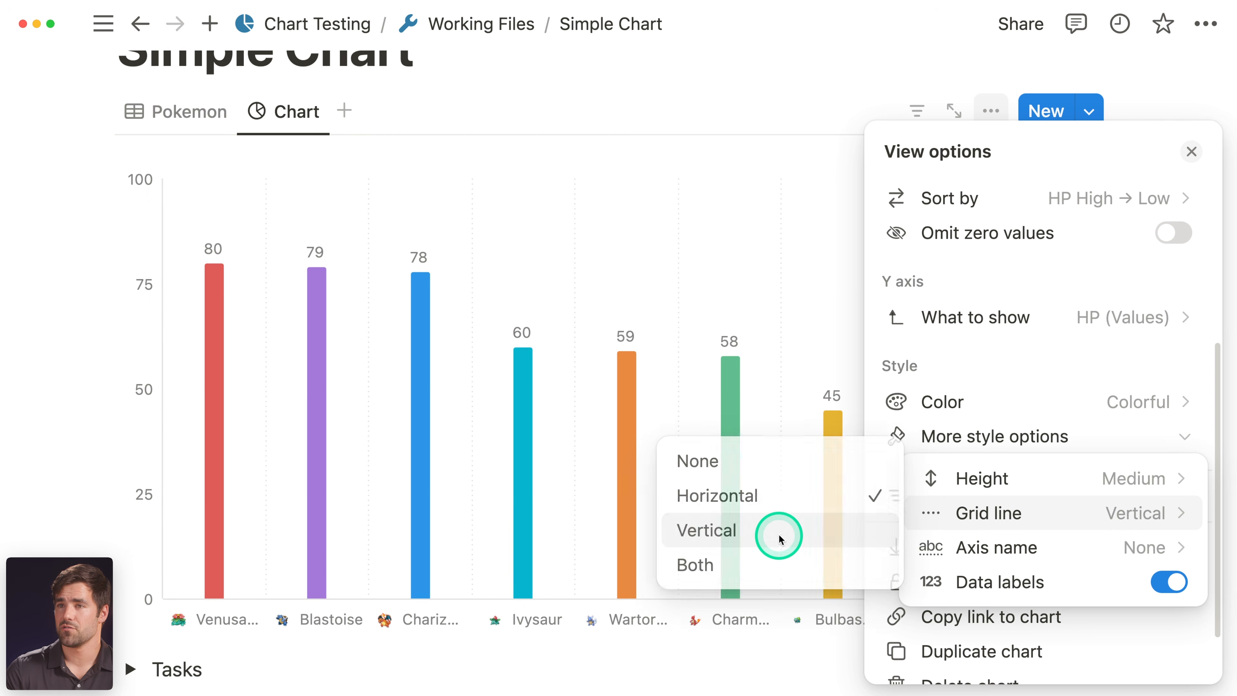
click(940, 524)
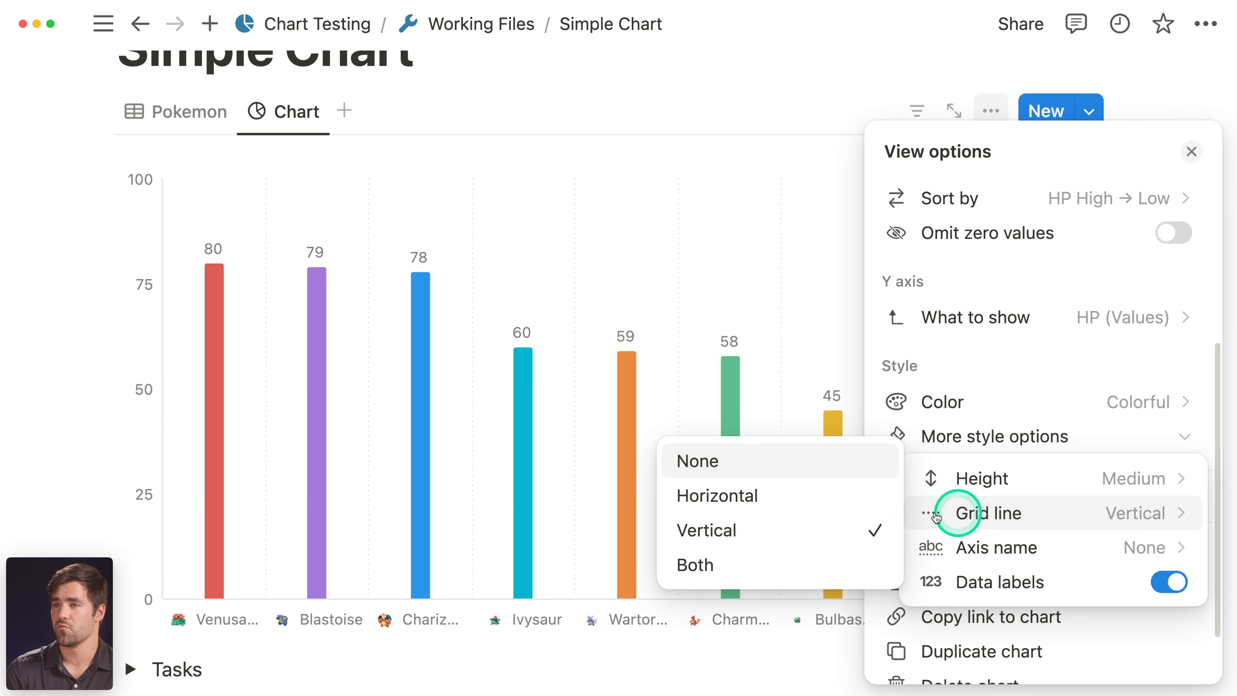
click(751, 566)
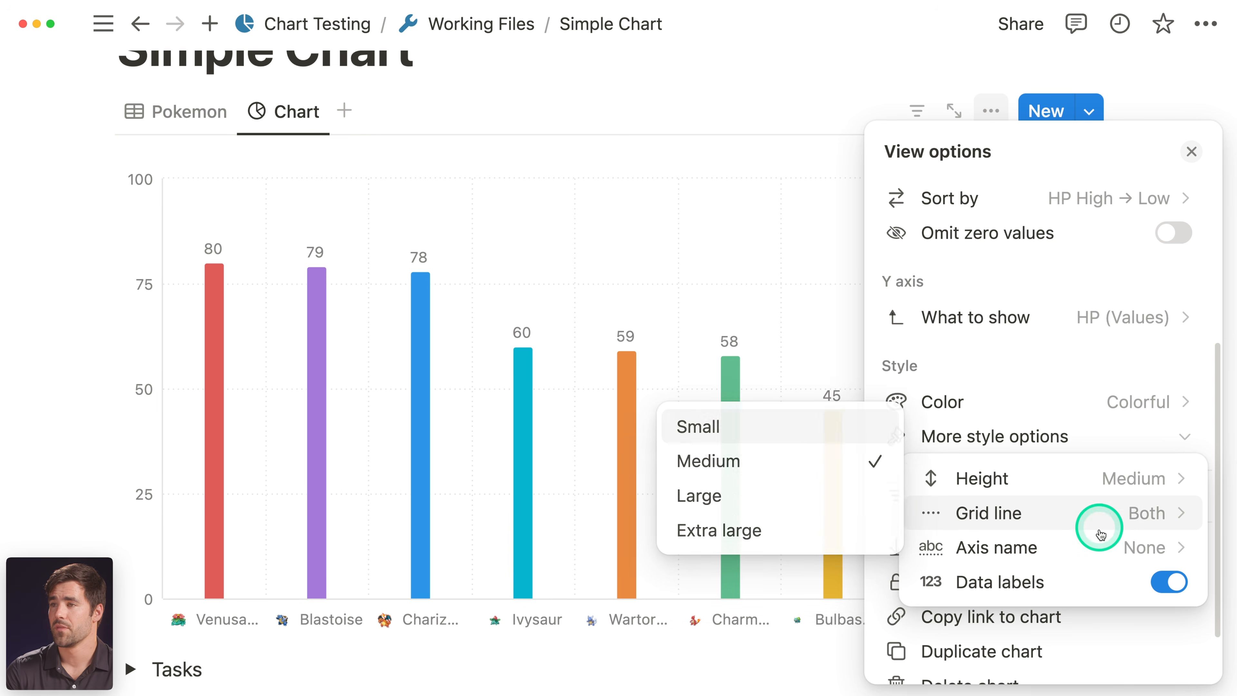
- Show the axis names on both axes and turn off the chart's data labels
mouse_move(1102, 550)
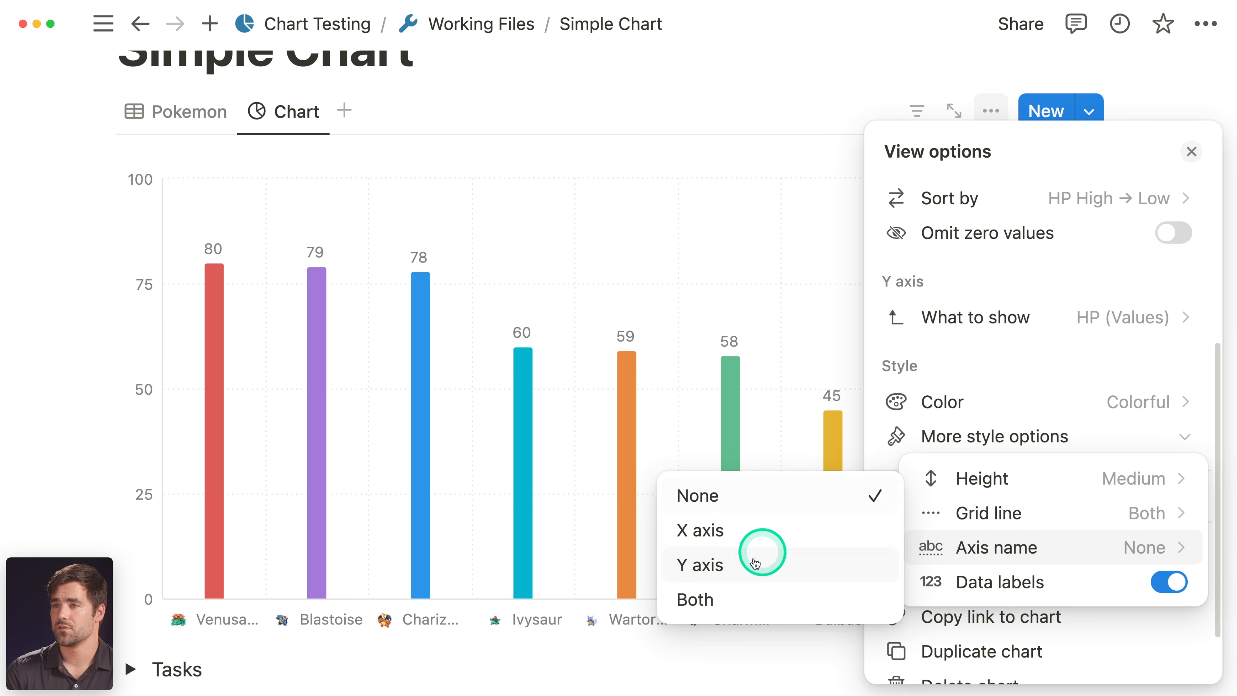
click(716, 599)
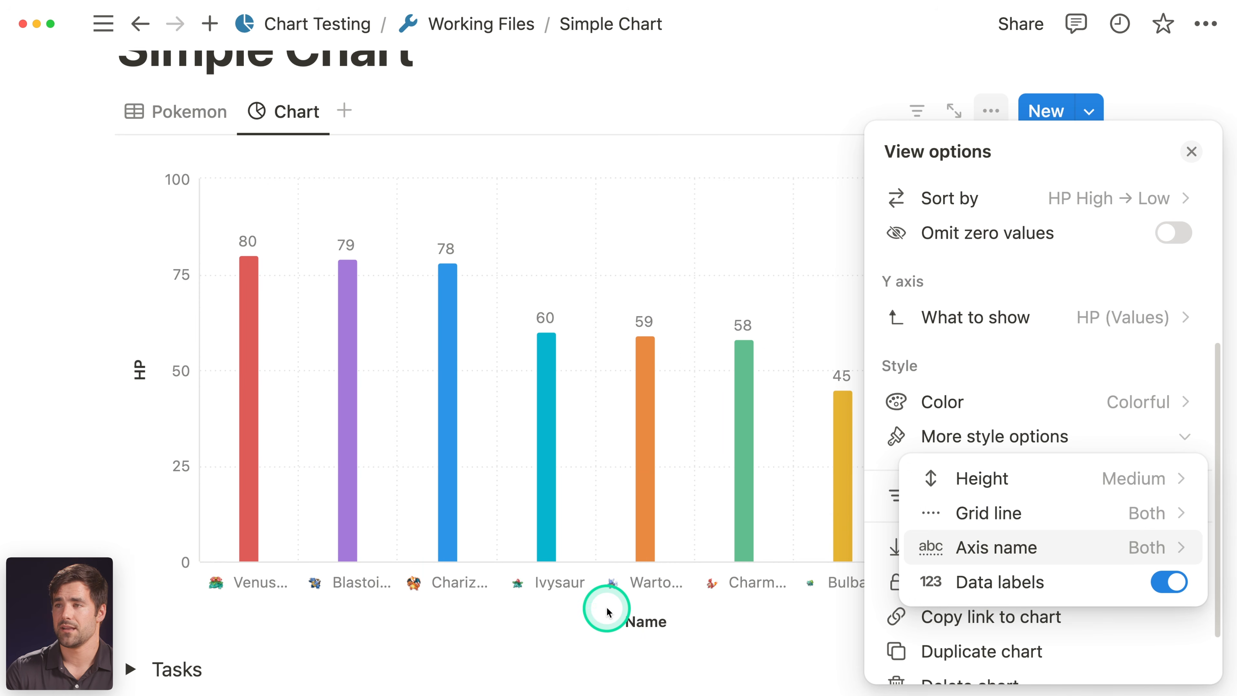
mouse_move(1061, 523)
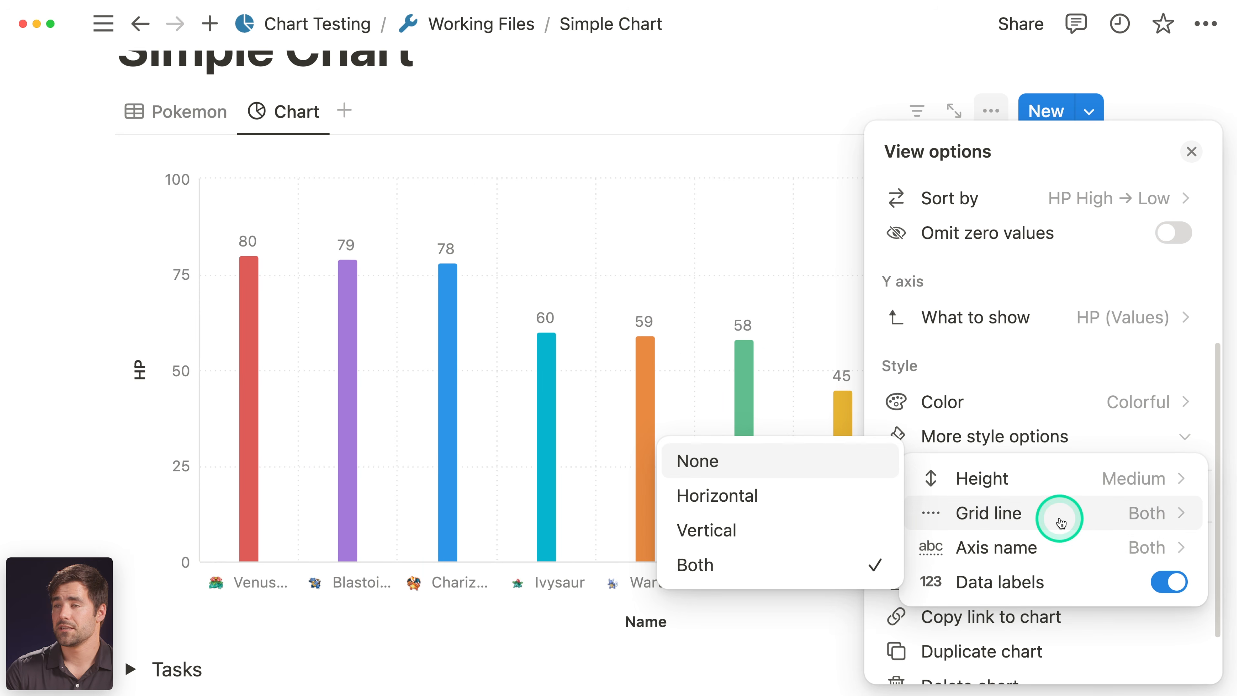
click(1179, 585)
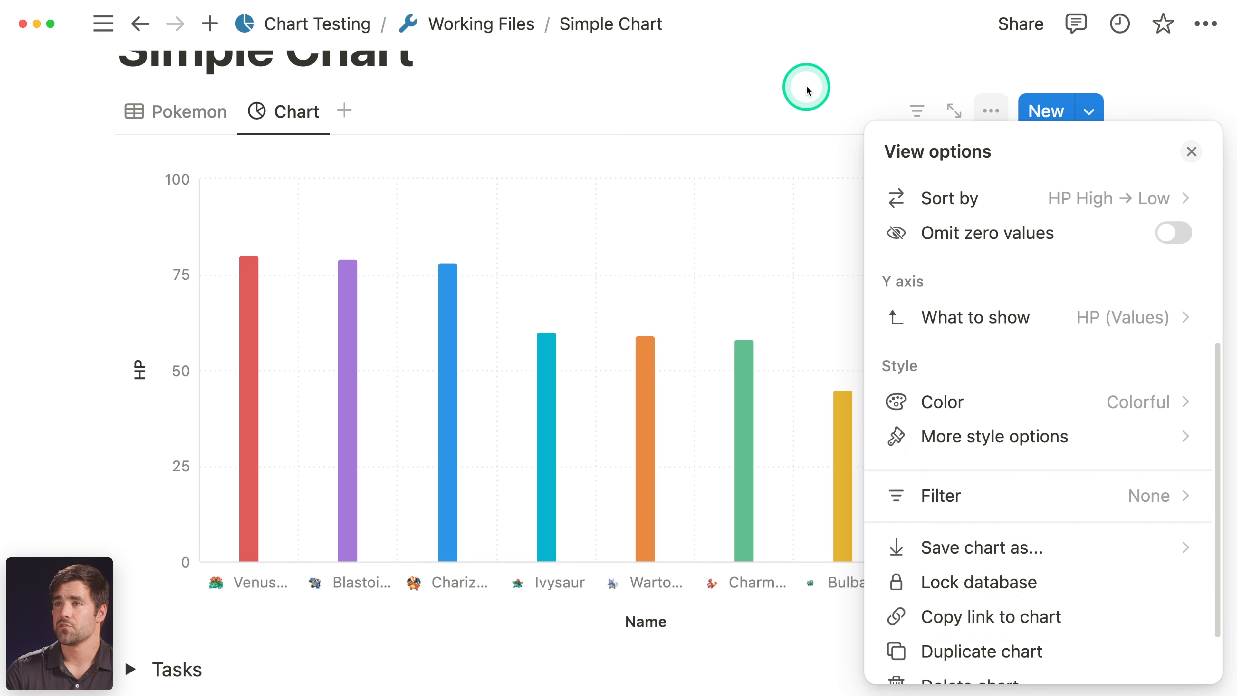
click(1194, 150)
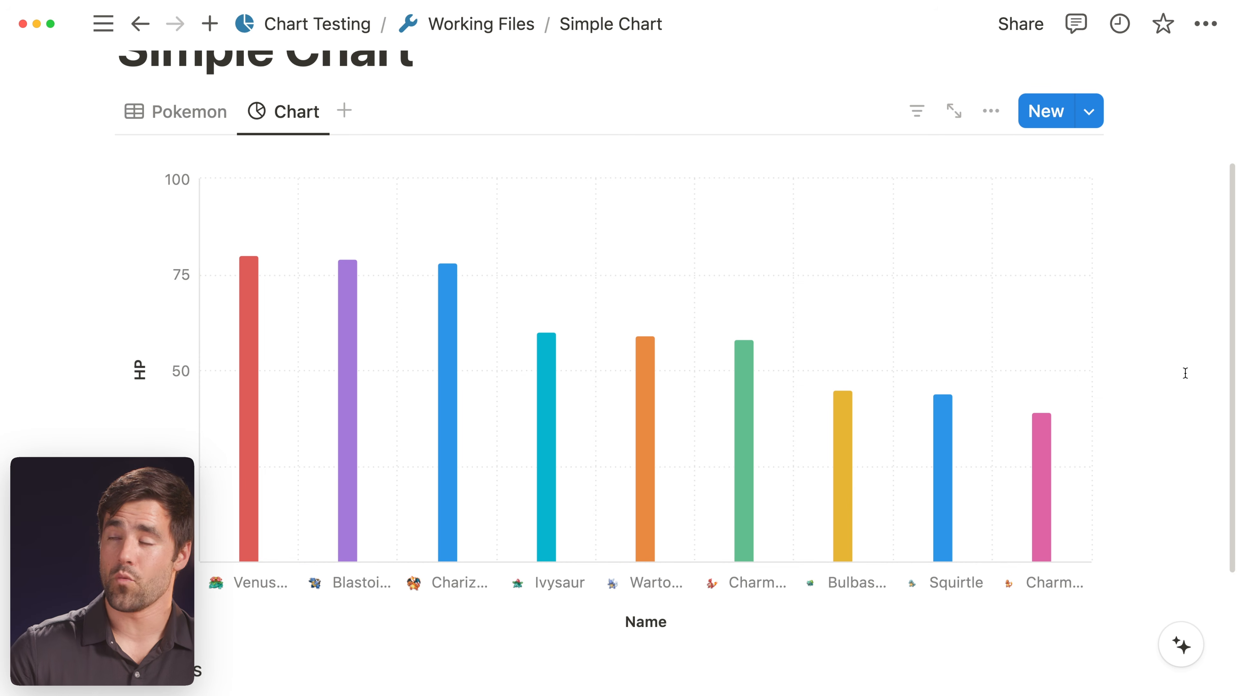
- Look through the calculation options available for HP on the chart's Y axis without changing the setting
click(991, 111)
scroll(1075, 357, down, 3)
click(1116, 434)
mouse_move(920, 470)
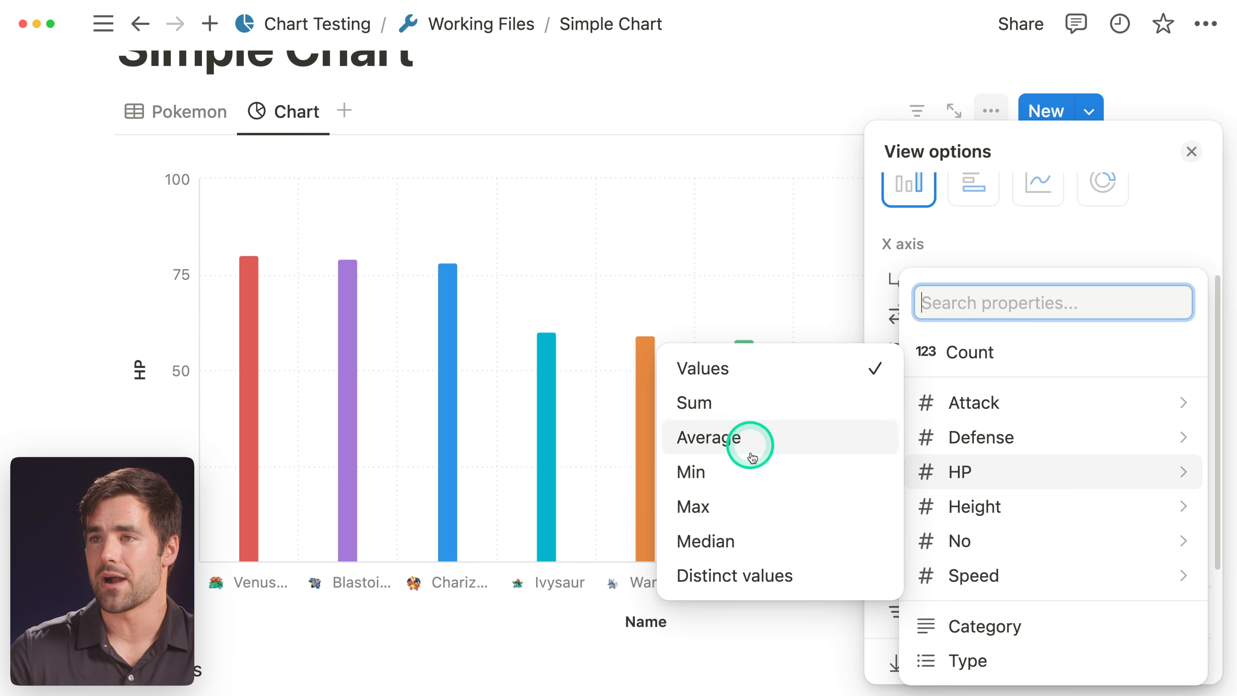
click(760, 124)
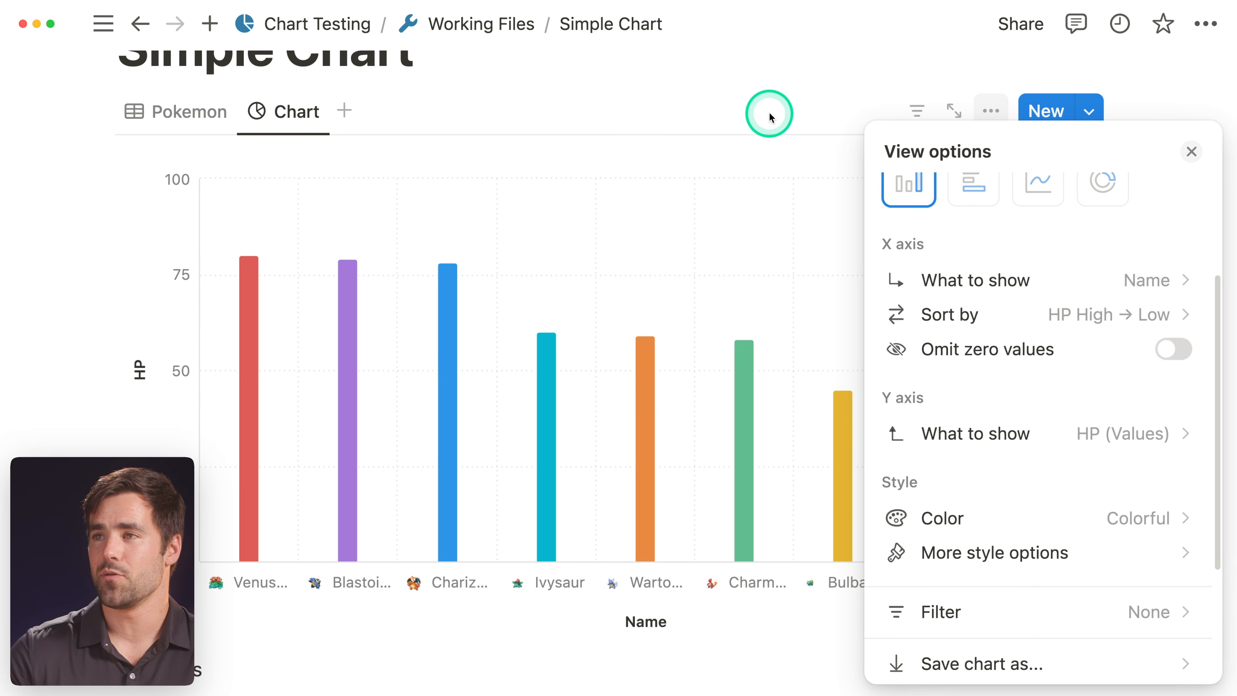
click(1192, 152)
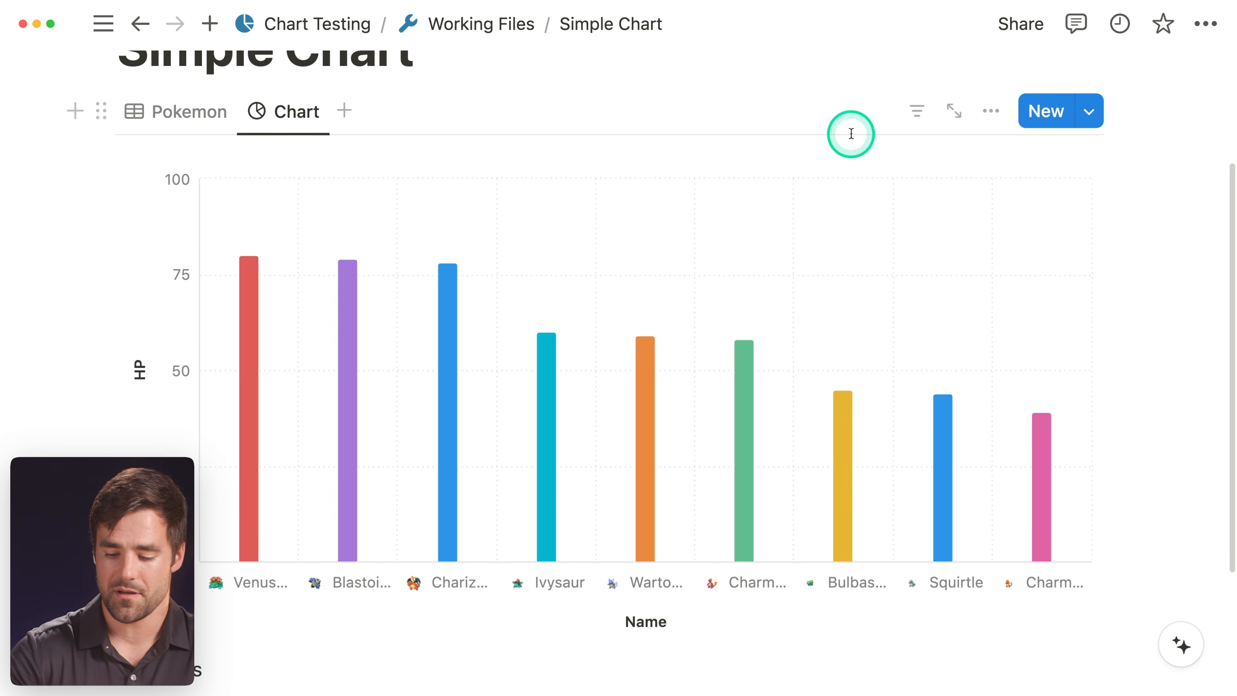
- Open the Notion Pokédex page directly under Chart Testing and examine its Avg. HP by Type chart
key(super+backslash)
click(133, 426)
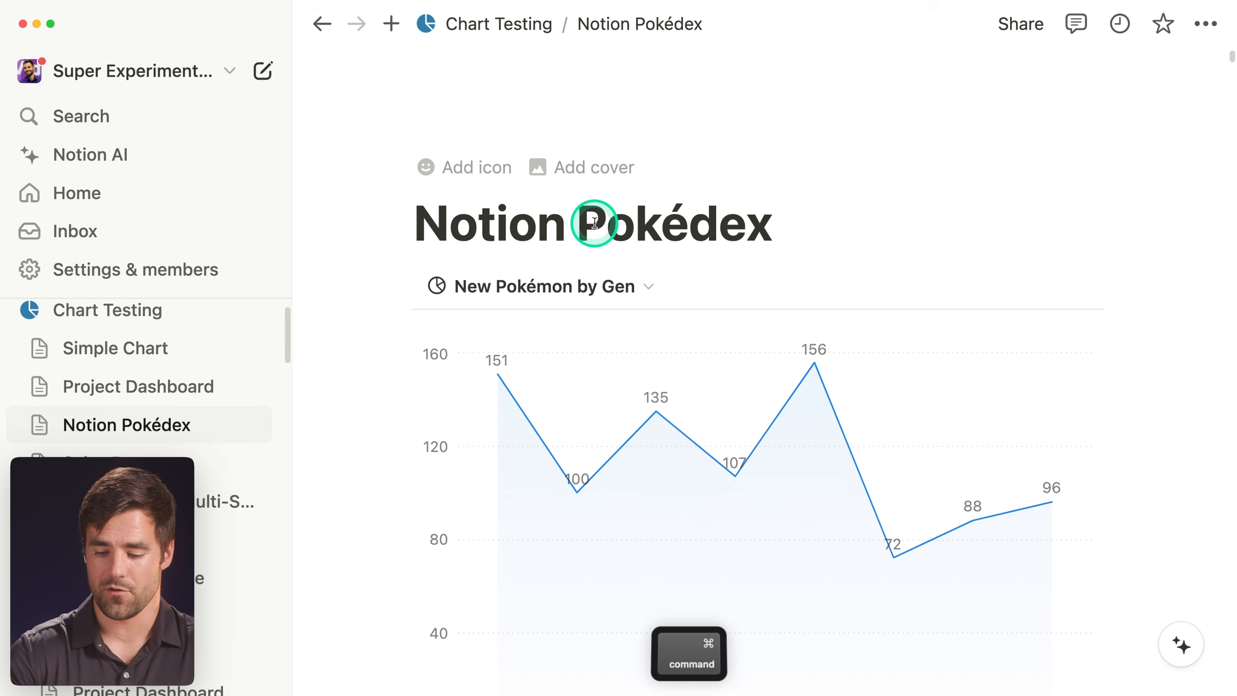
key(super+backslash)
click(758, 290)
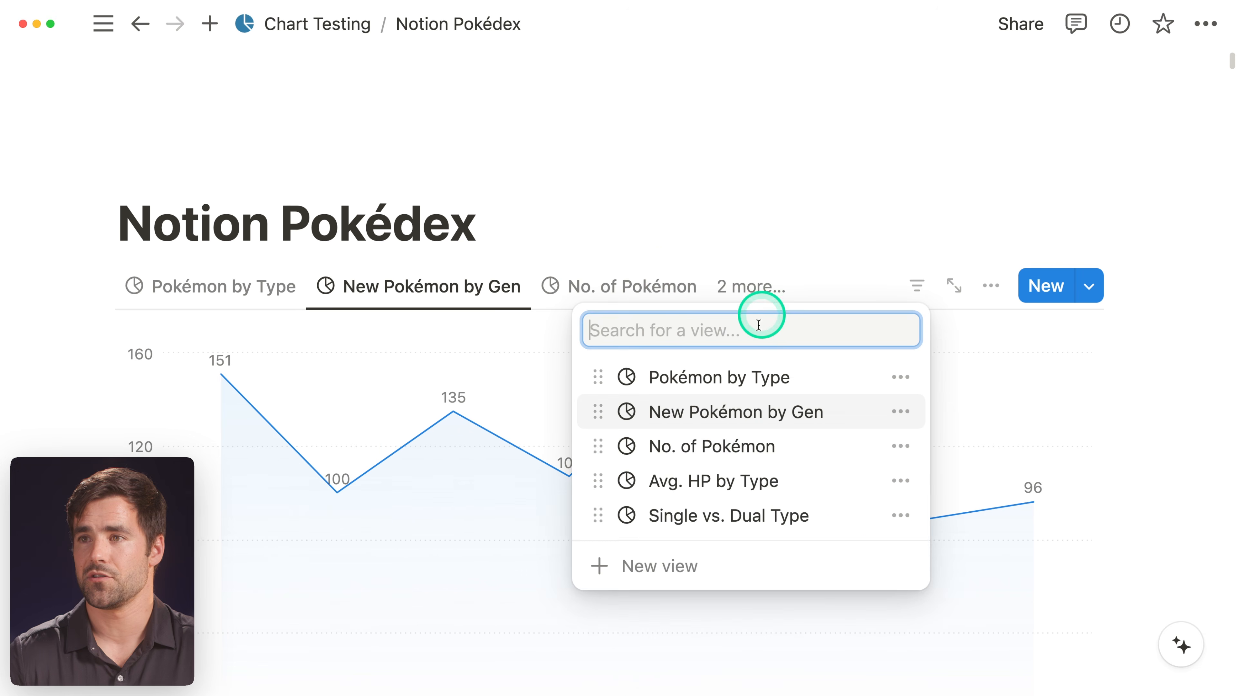
click(665, 479)
scroll(1146, 407, down, 3)
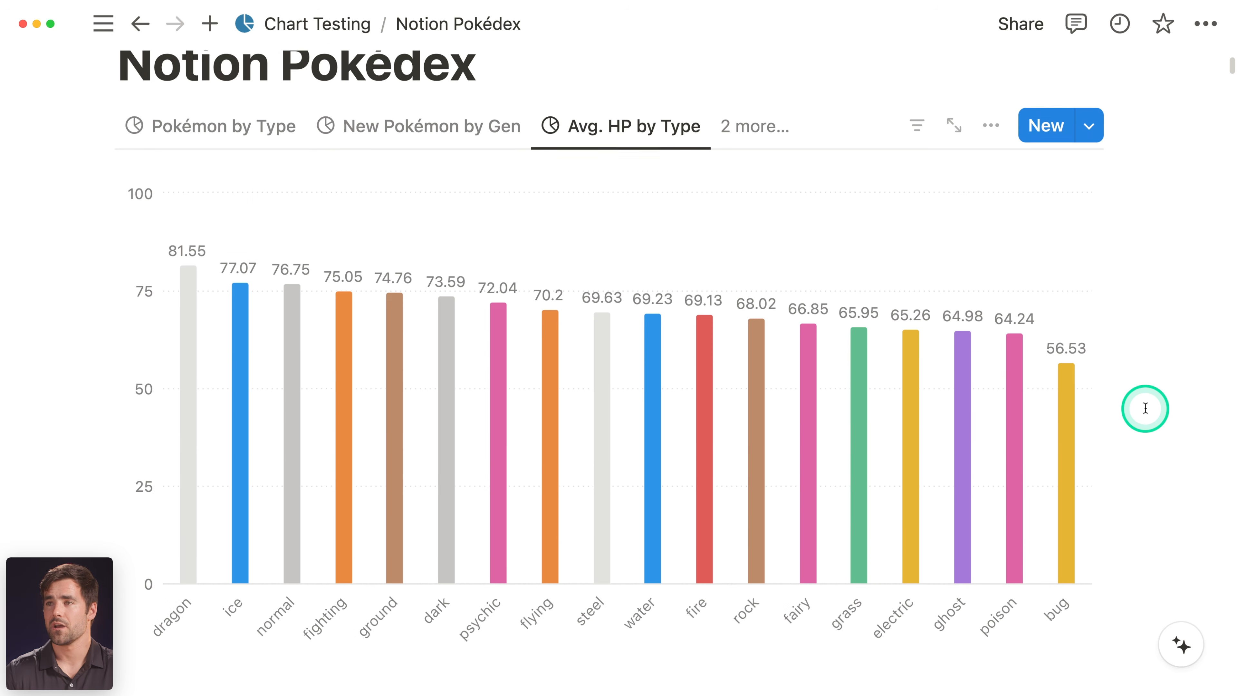
scroll(1146, 408, down, 2)
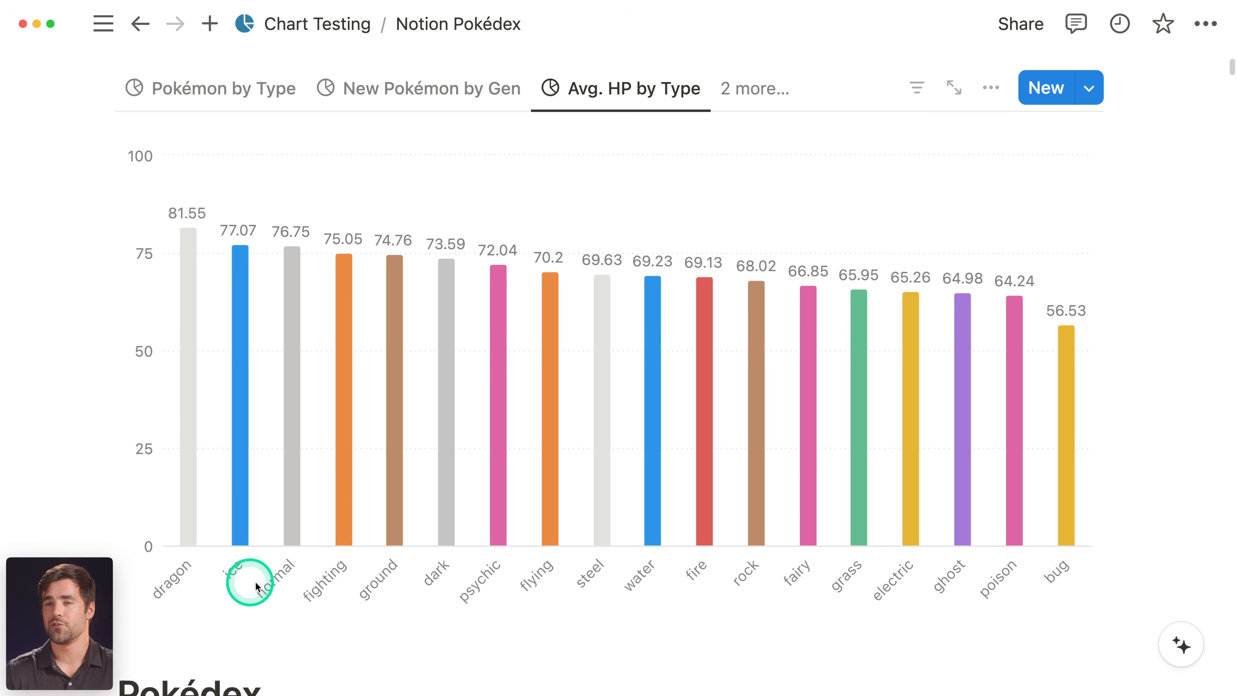
scroll(1091, 563, down, 1)
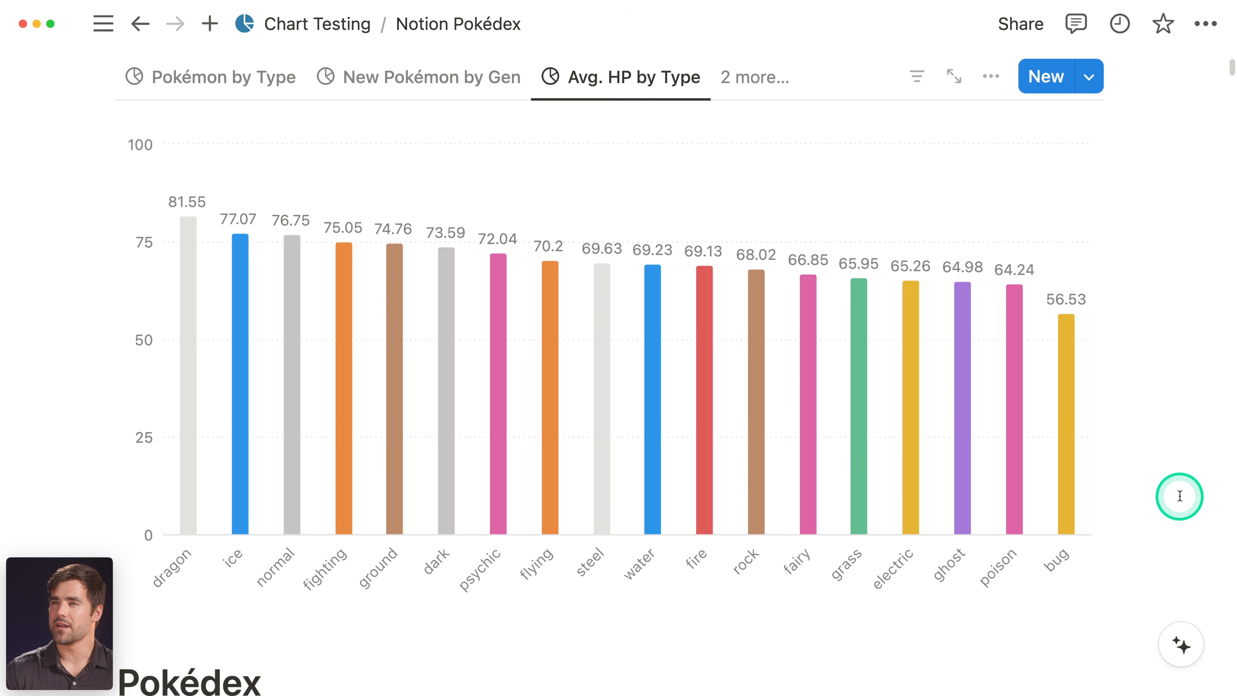
scroll(1182, 494, down, 2)
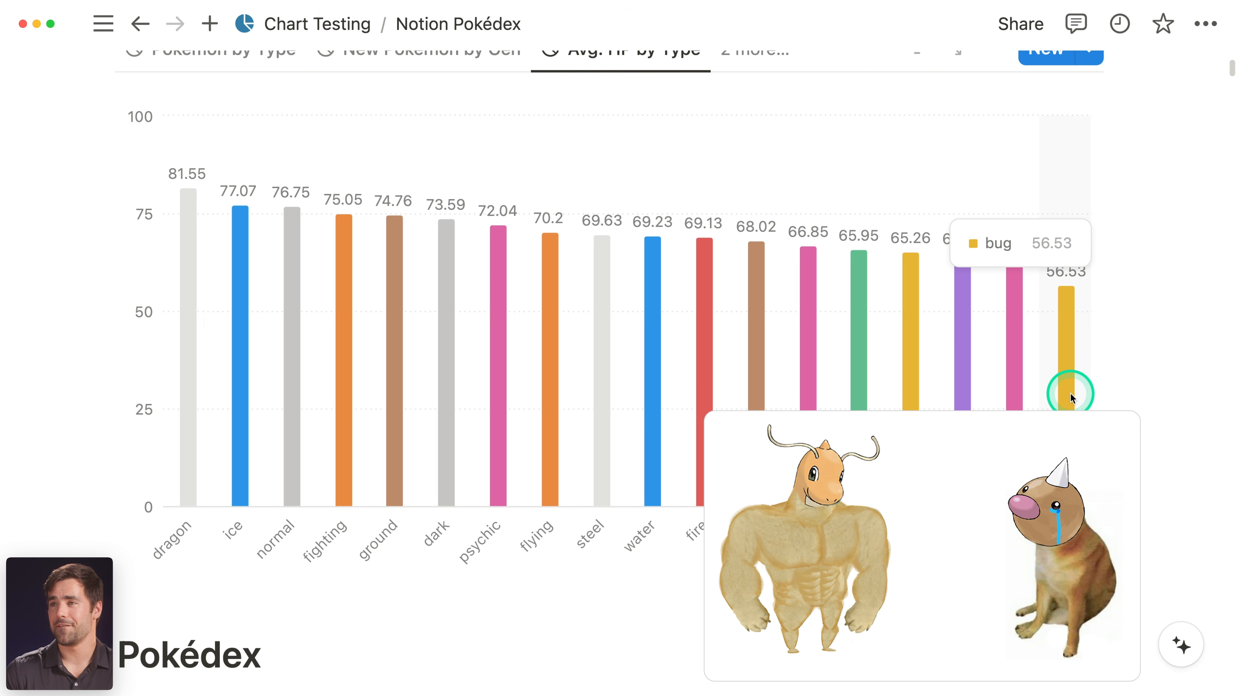
scroll(1070, 393, up, 1)
mouse_move(1069, 392)
mouse_down()
mouse_move(1100, 407)
mouse_move(1074, 407)
mouse_up()
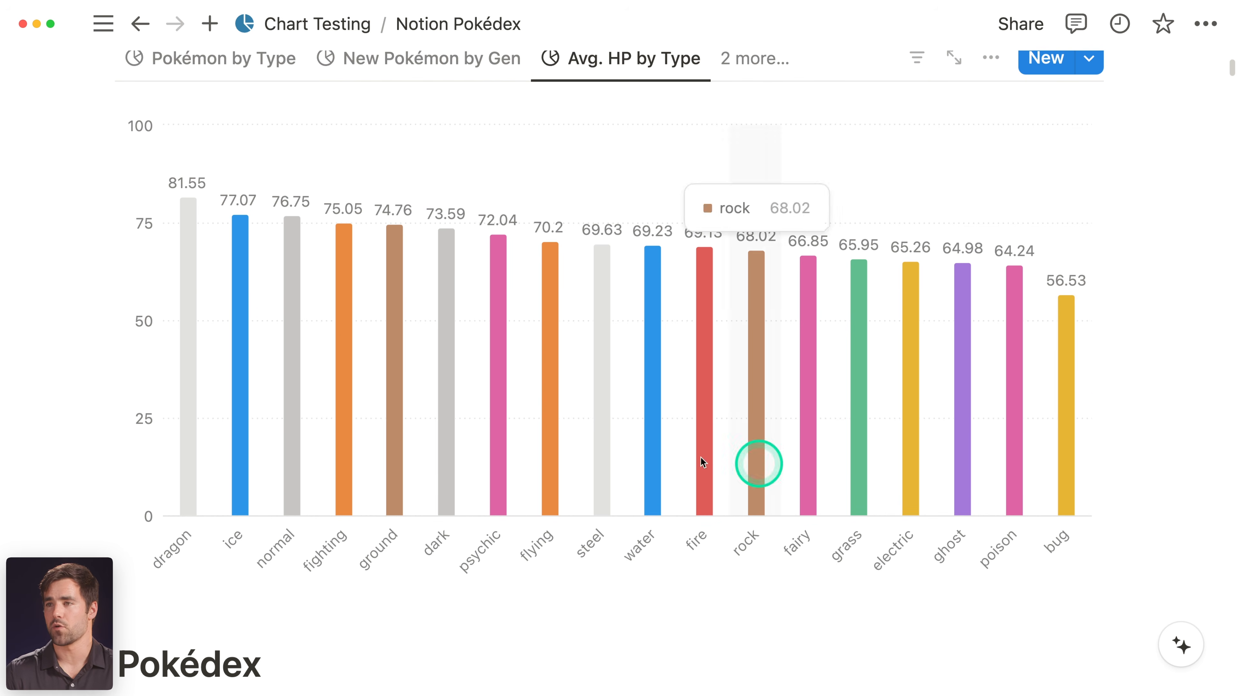
- Open the Notion Pokédex page under Working Files with the sidebar hidden
key(super+backslash)
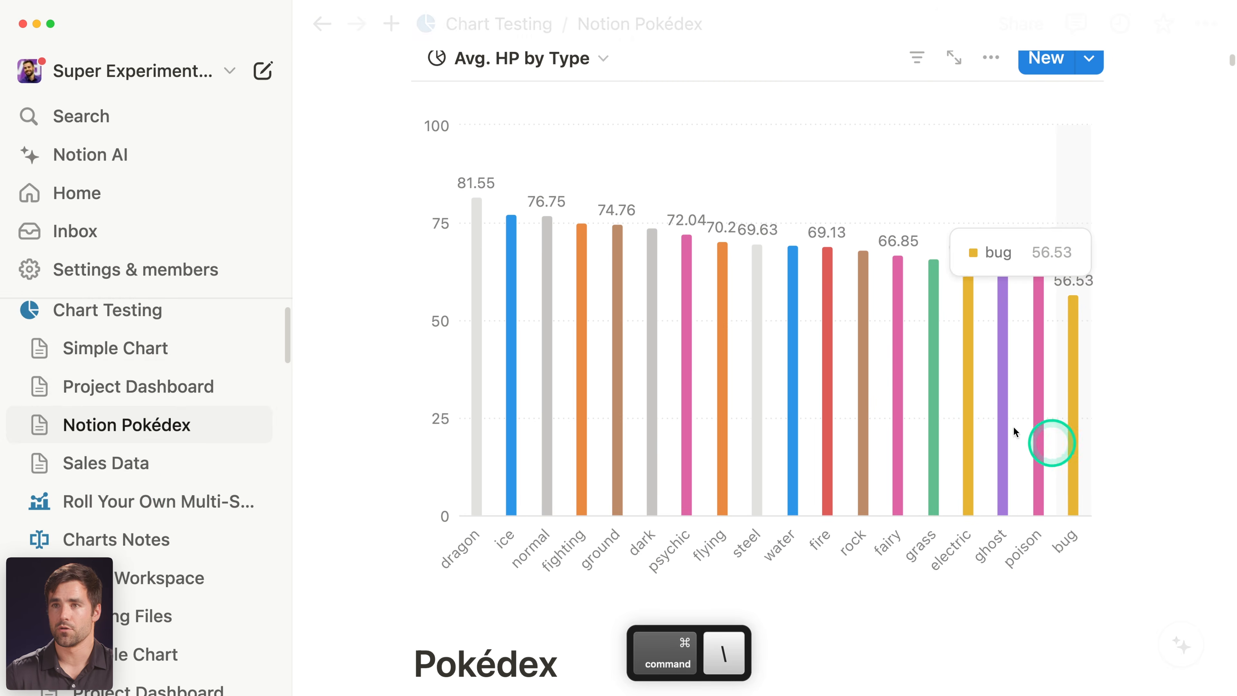
scroll(166, 477, down, 5)
click(142, 531)
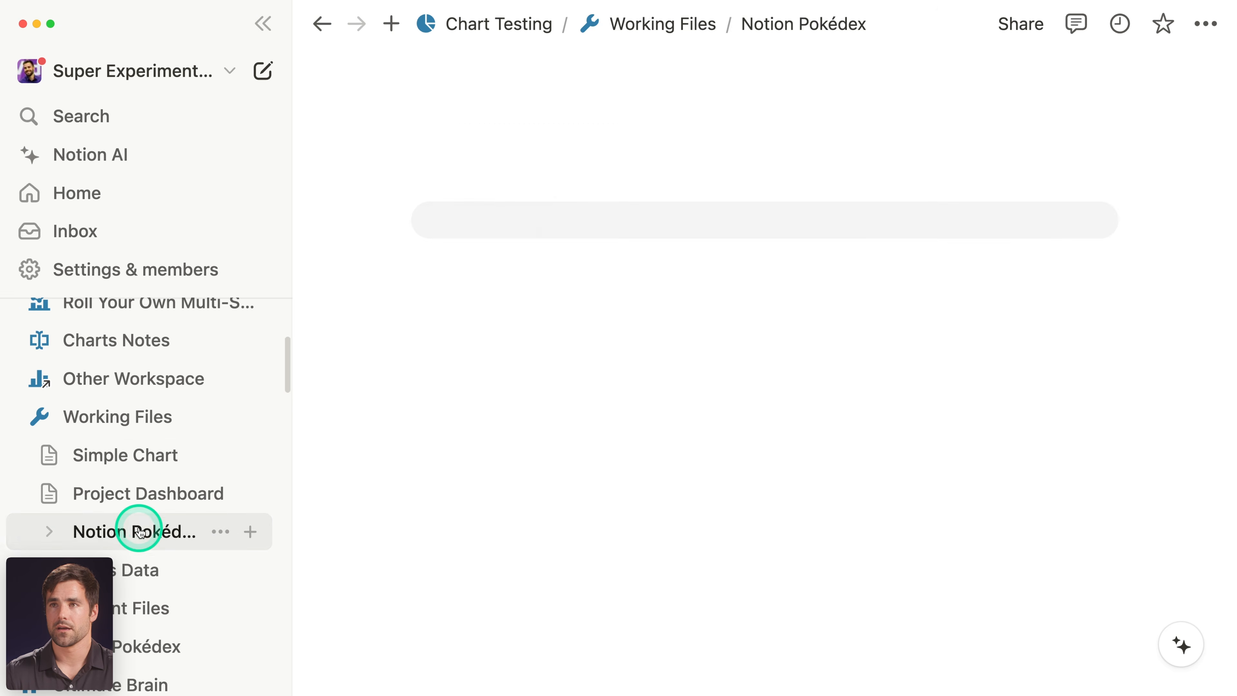
key(super+backslash)
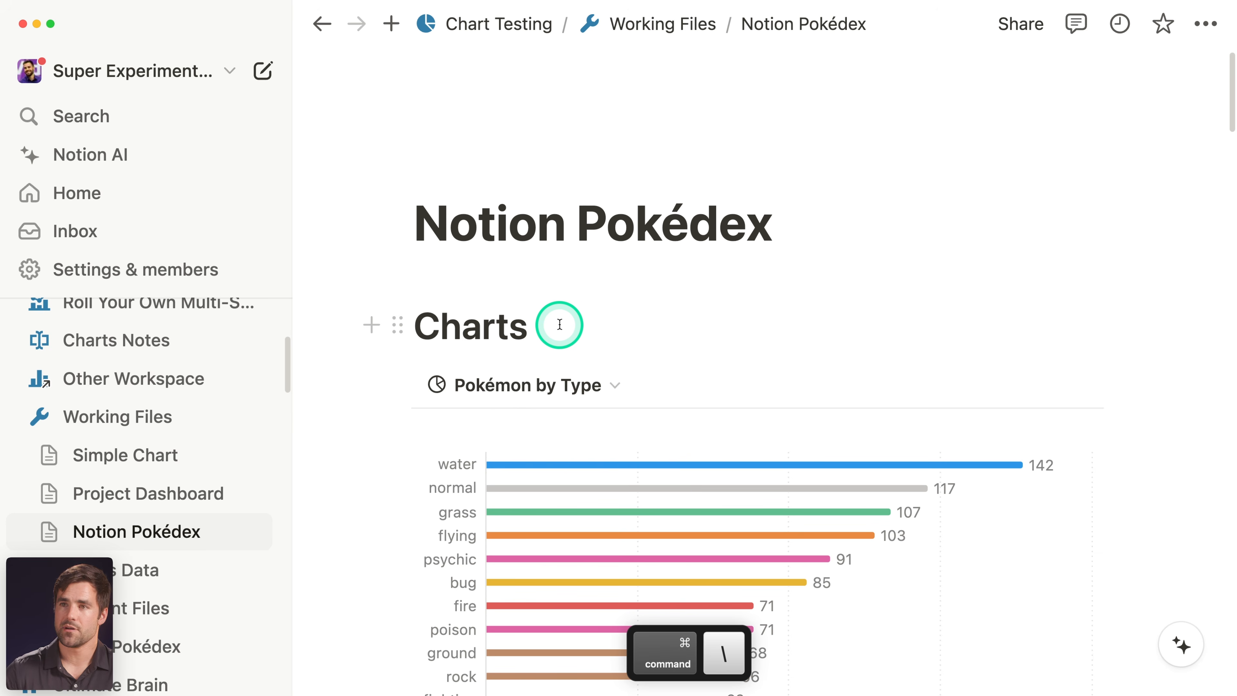
- Add a new Chart view beside the No. of Pokémon view and link it to the Pokédex (Video Version) database
scroll(794, 296, down, 2)
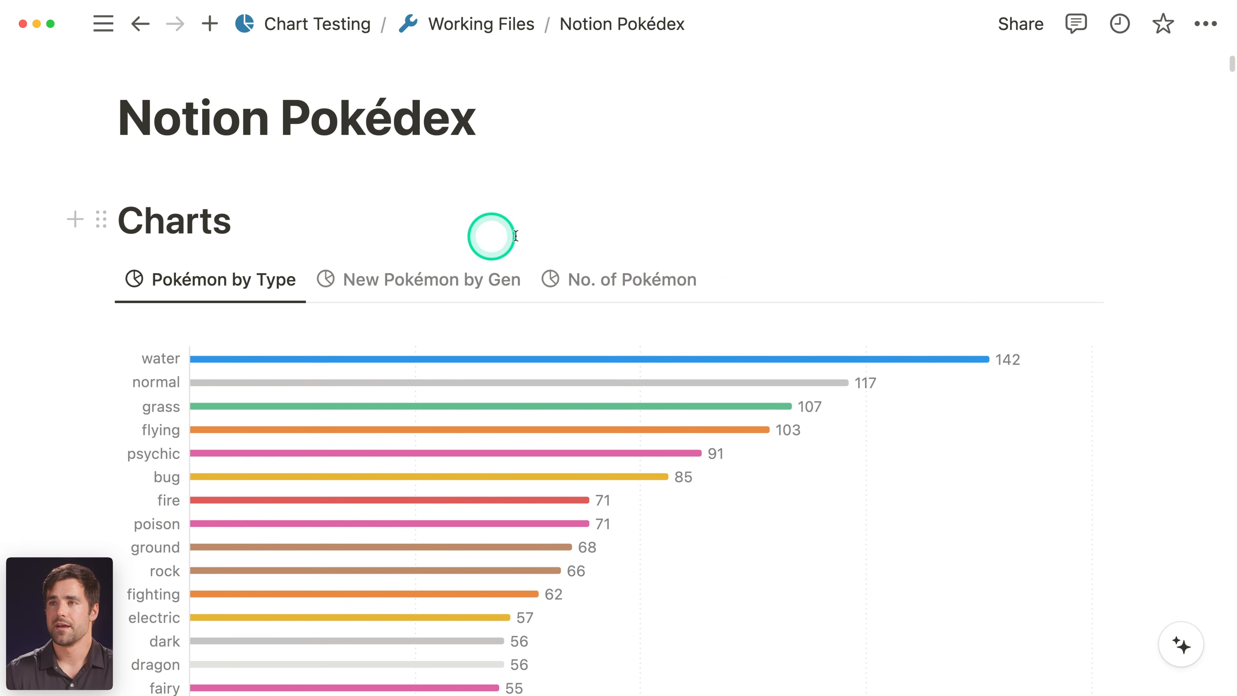
click(723, 279)
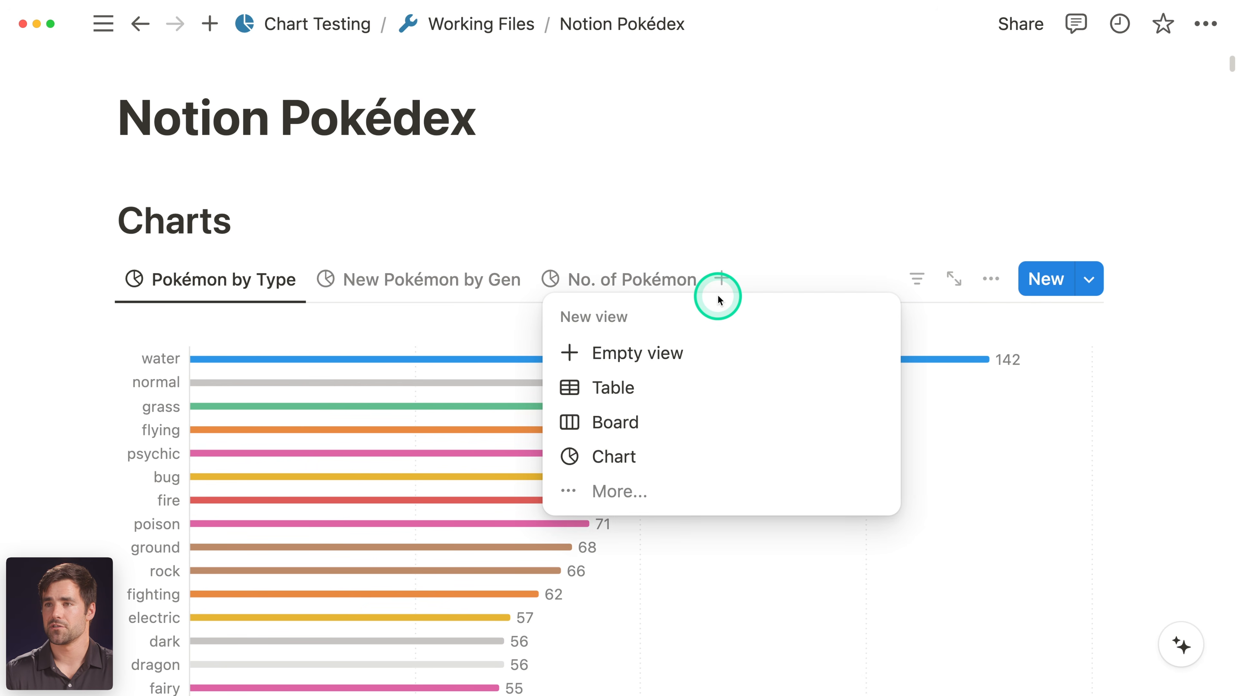
click(666, 456)
scroll(692, 454, down, 3)
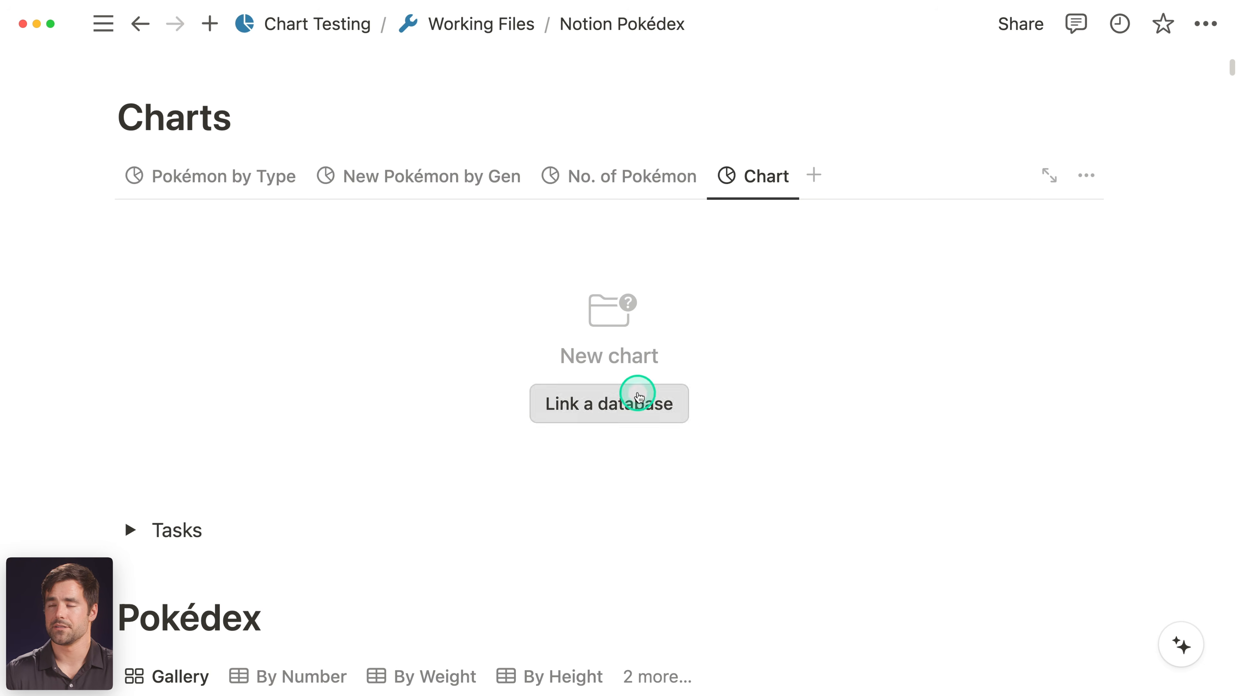
click(638, 399)
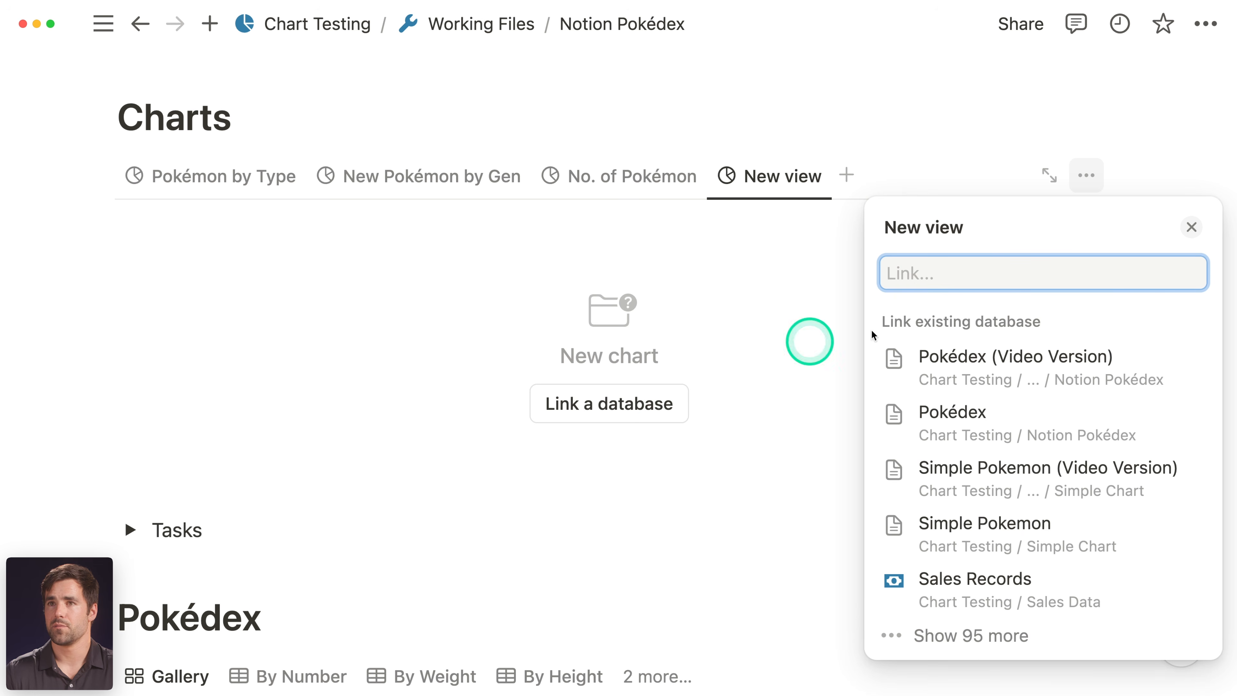
click(1061, 373)
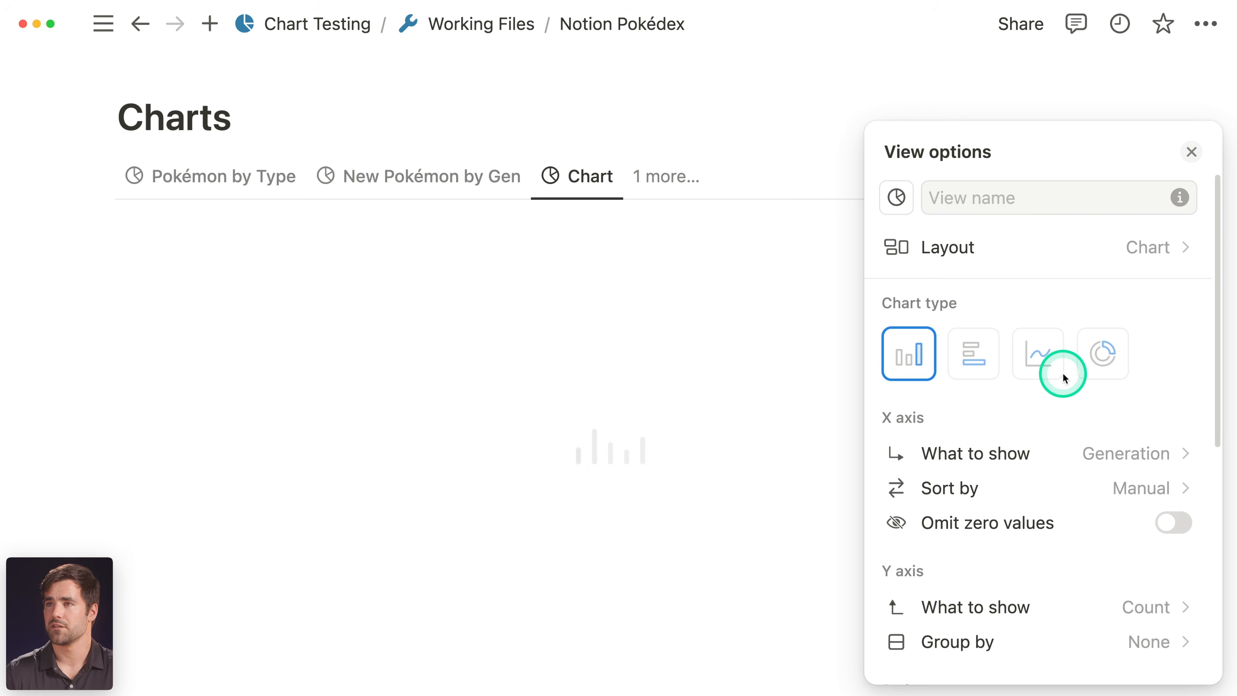
- Name the new chart view "Avg. HP by Type", keeping the vertical bar chart type
click(1013, 198)
text(jA)
key(BackSpace)
key(BackSpace)
text(Avg. Hp)
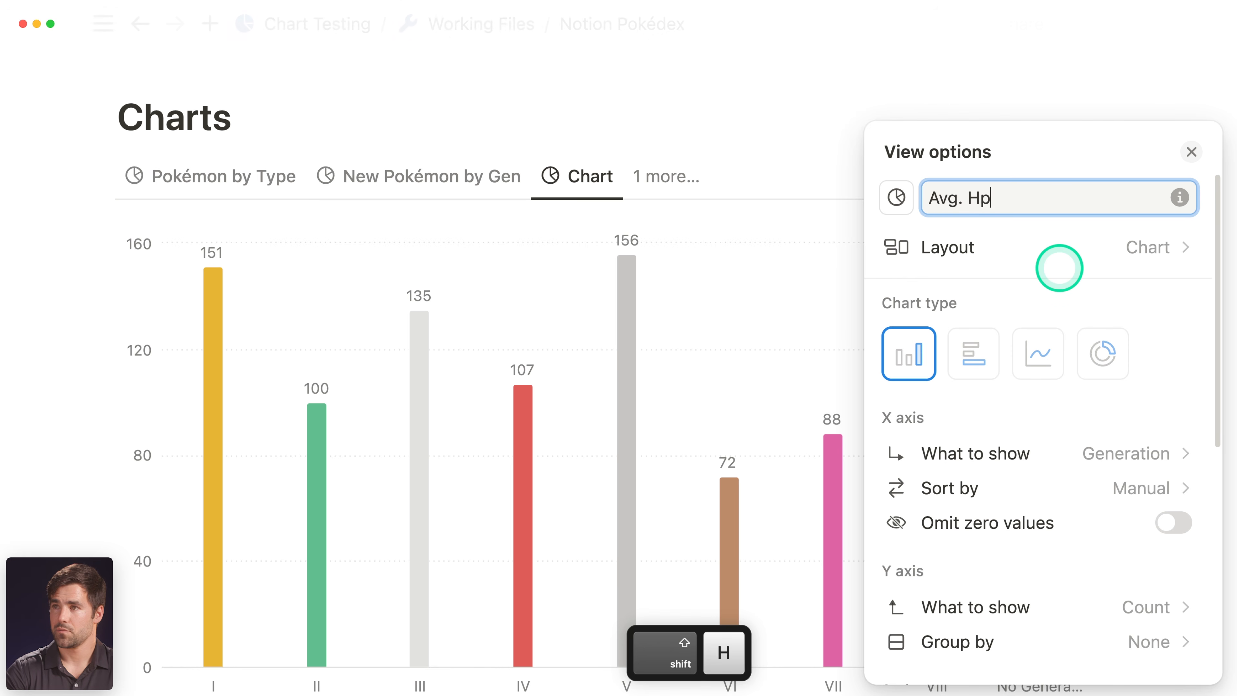
text( by Type)
scroll(1062, 269, down, 1)
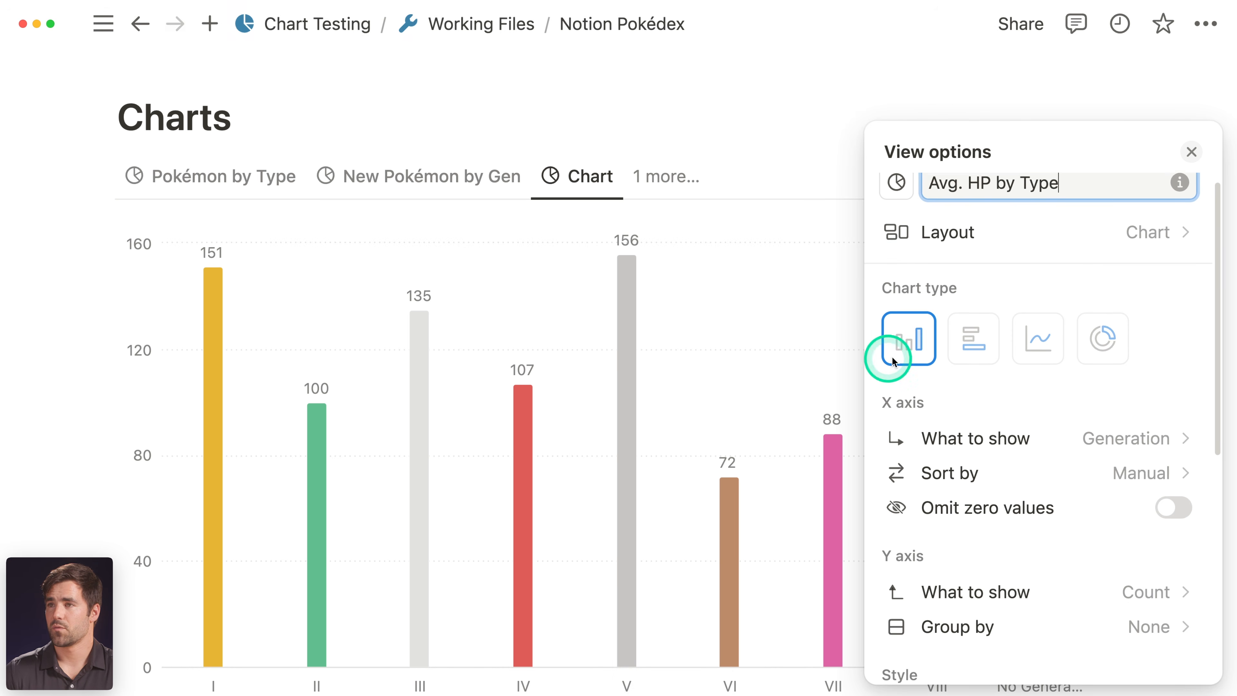
click(1189, 364)
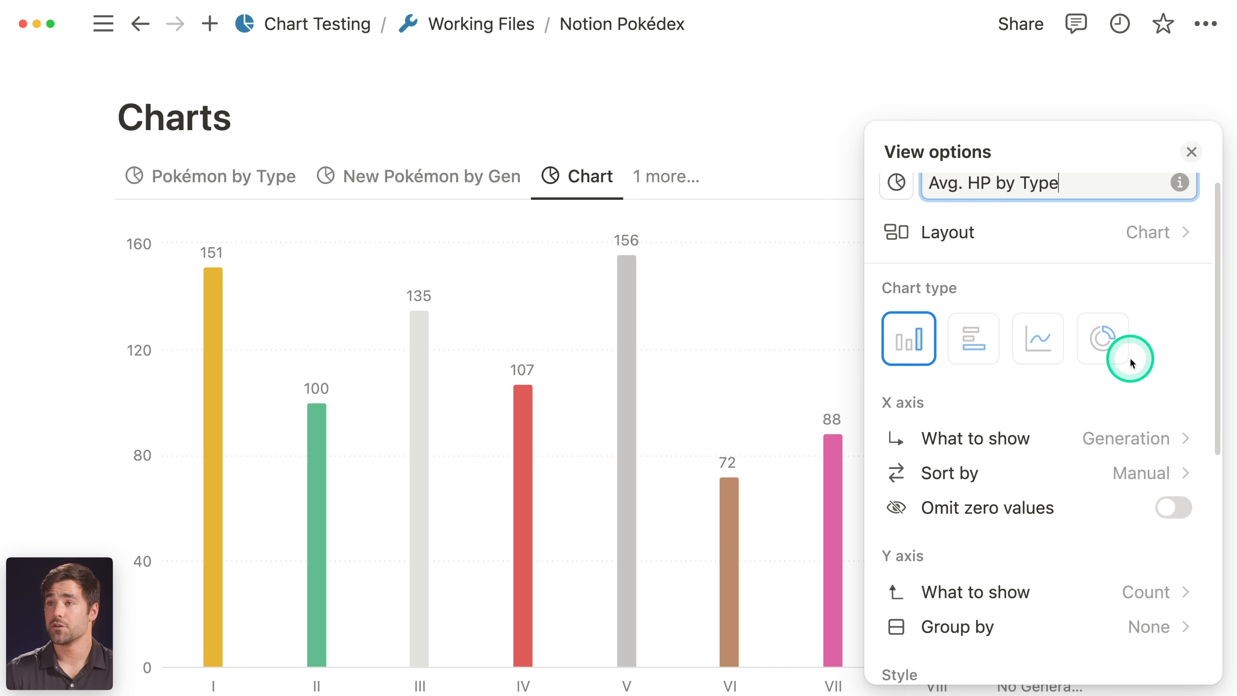
scroll(1130, 360, down, 1)
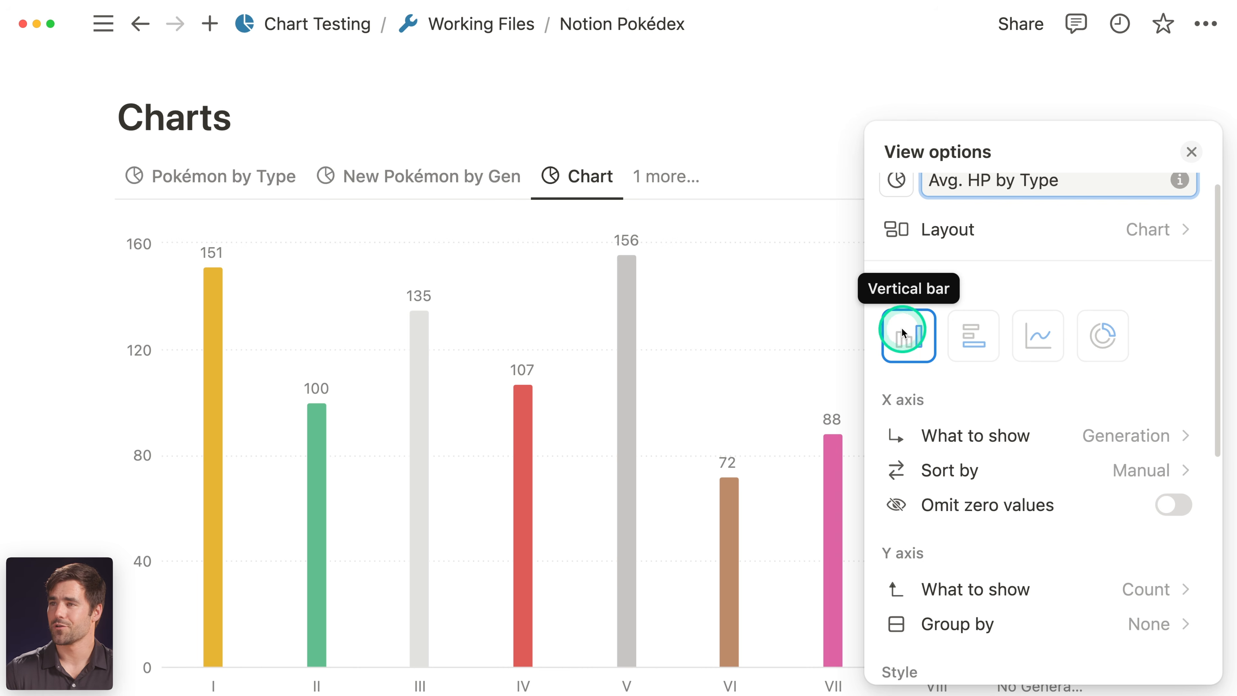
scroll(1174, 348, down, 2)
scroll(1174, 349, down, 2)
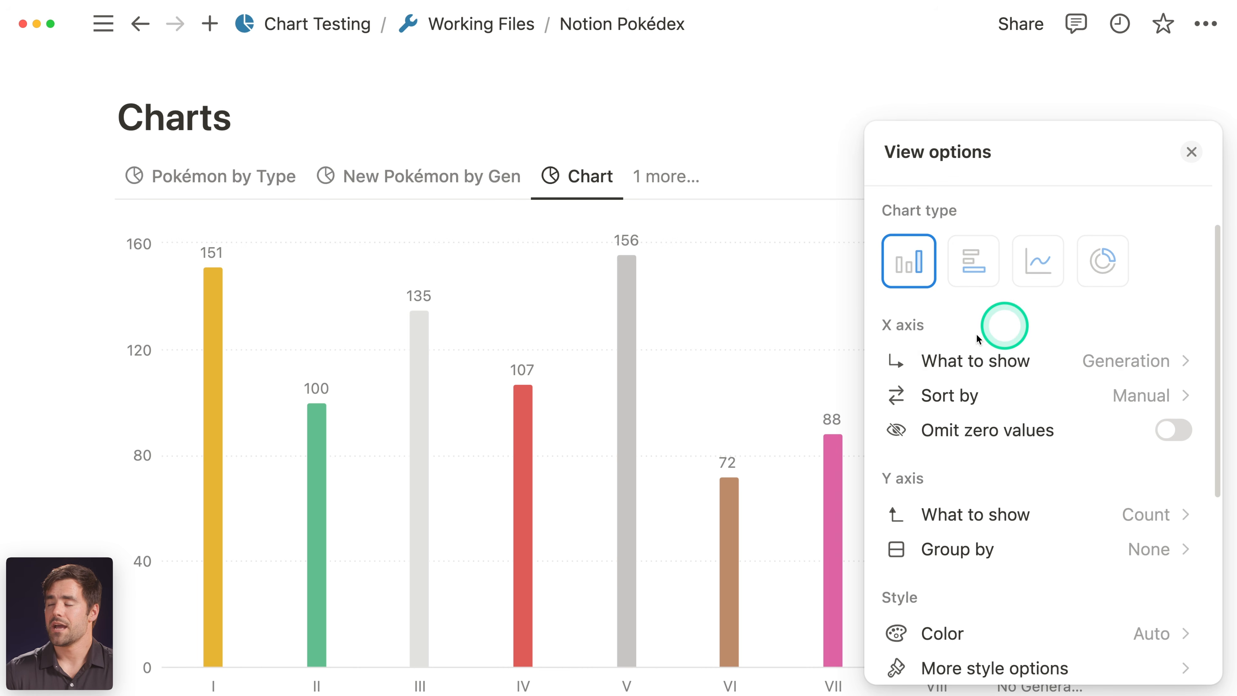
click(1190, 155)
scroll(964, 300, down, 2)
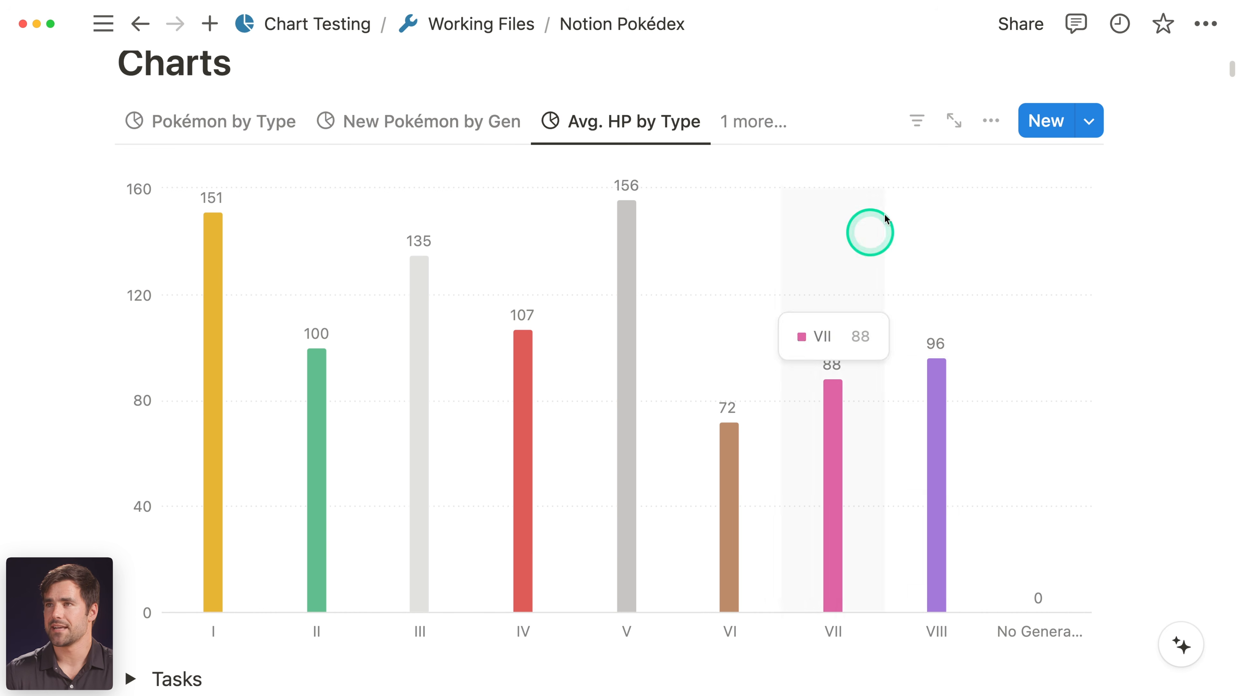
- Set the Avg. HP by Type chart's X axis to show the Type property
click(990, 121)
scroll(1008, 392, down, 3)
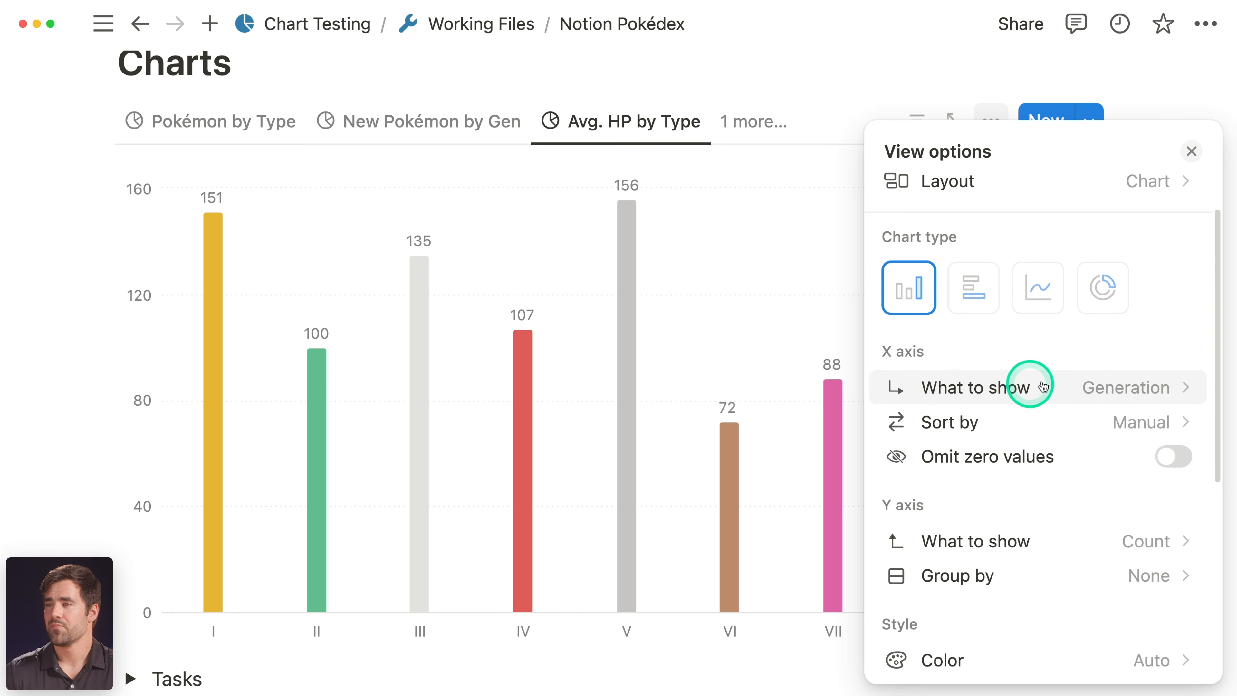
click(1116, 389)
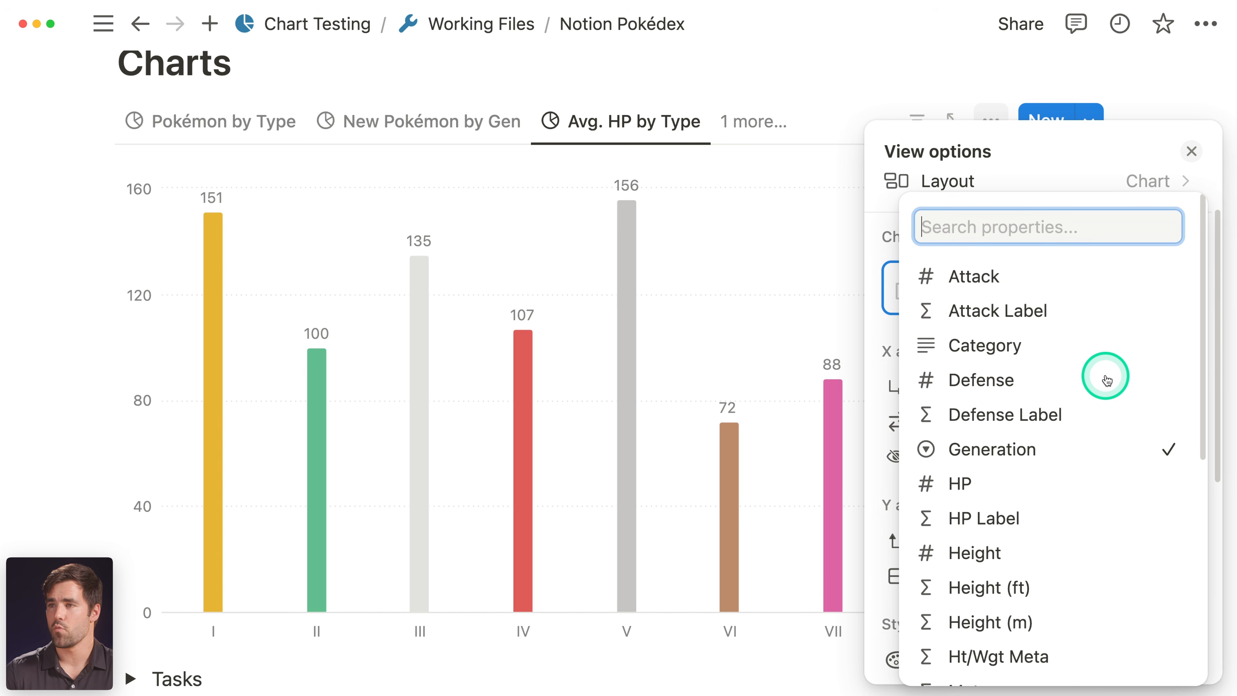
scroll(1106, 378, down, 8)
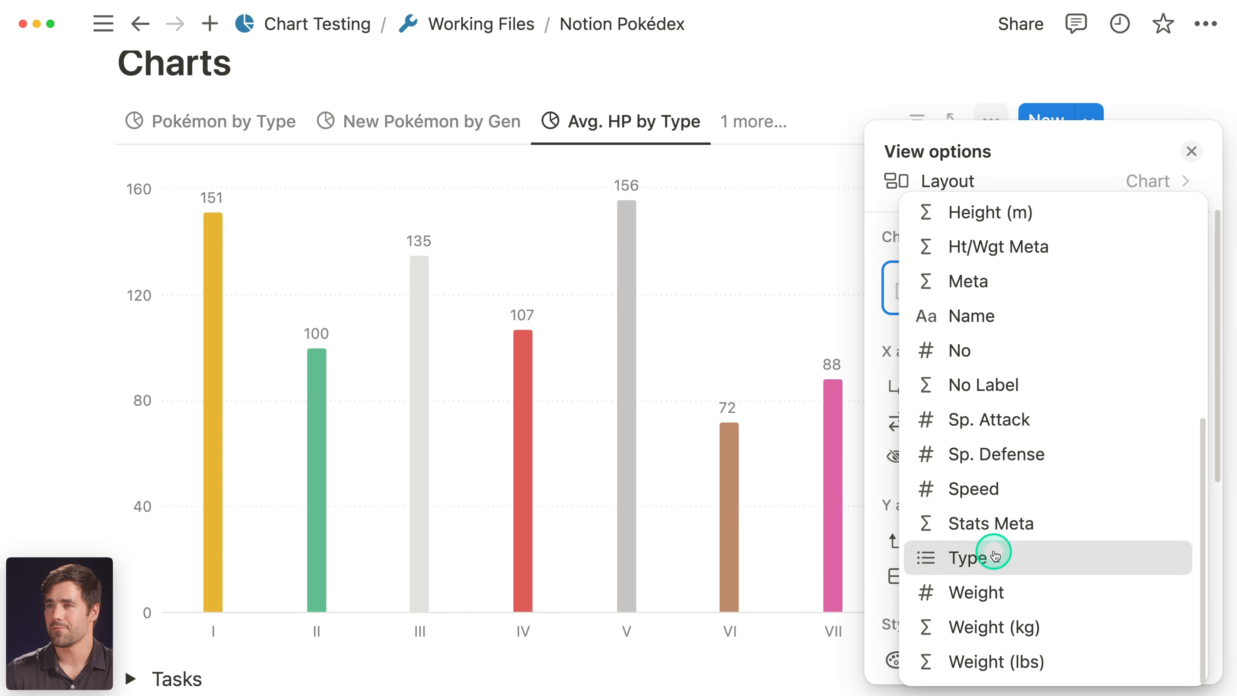
click(994, 555)
- Set the chart's Y axis to show the average of the HP property
scroll(1120, 346, down, 2)
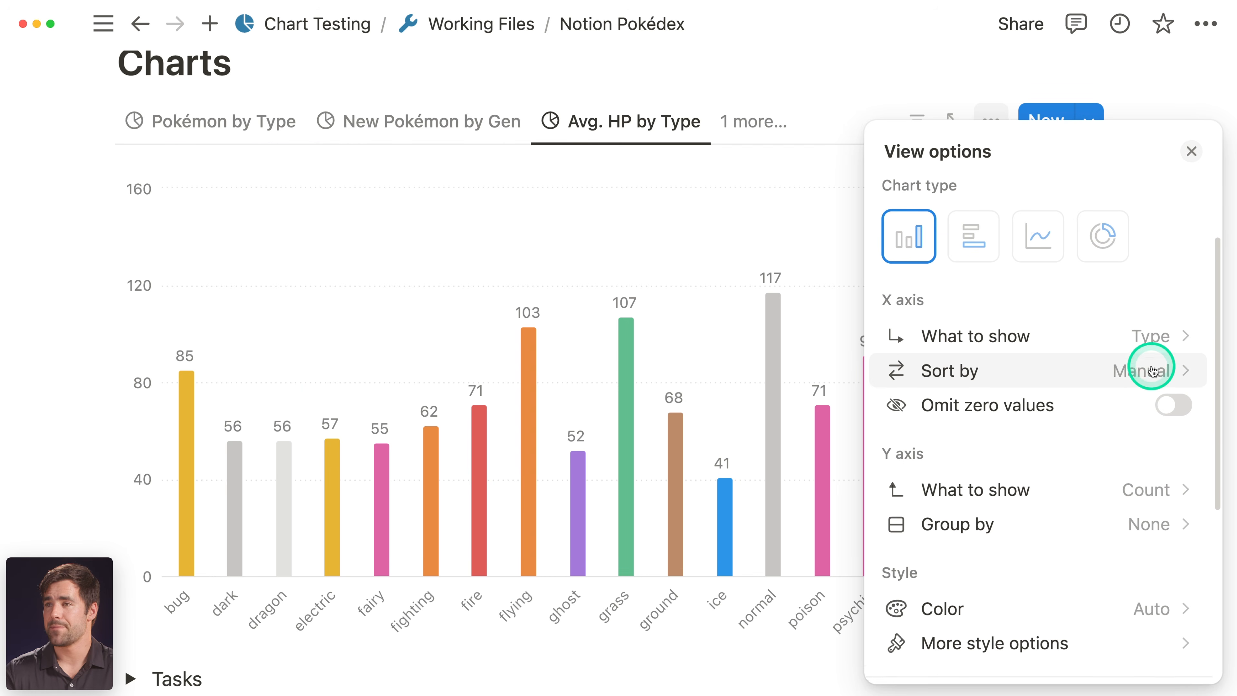
scroll(1152, 371, down, 2)
click(1107, 442)
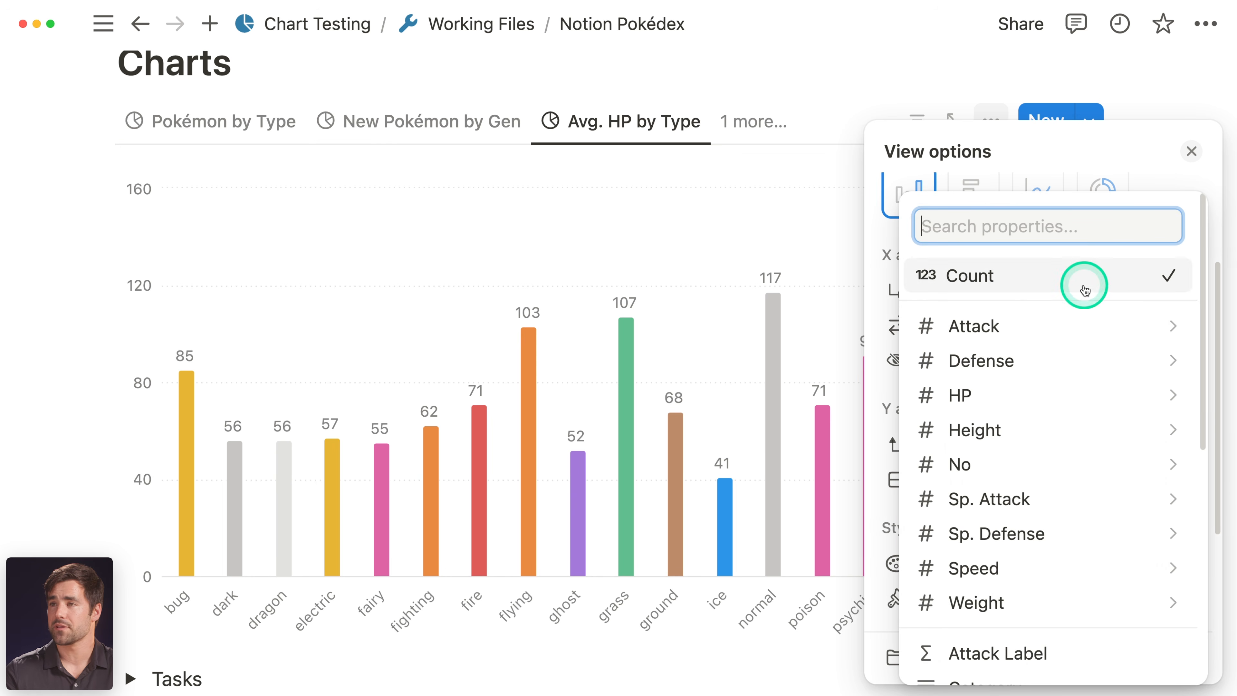
click(1101, 396)
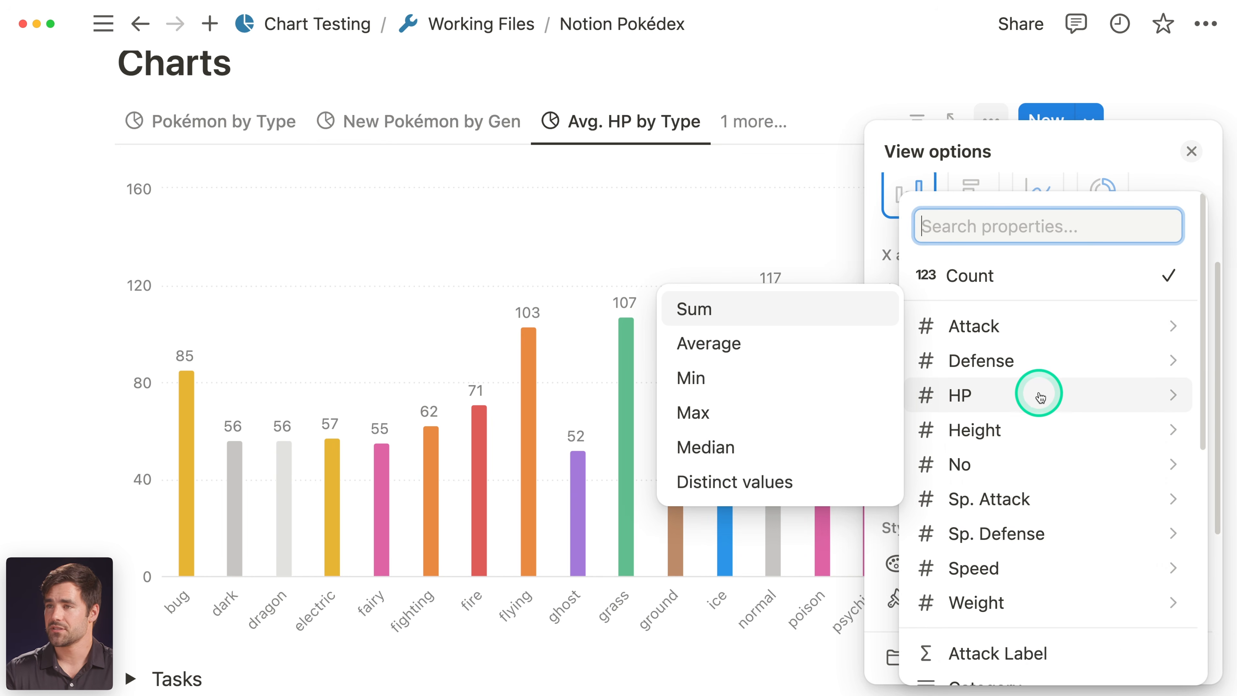
click(677, 343)
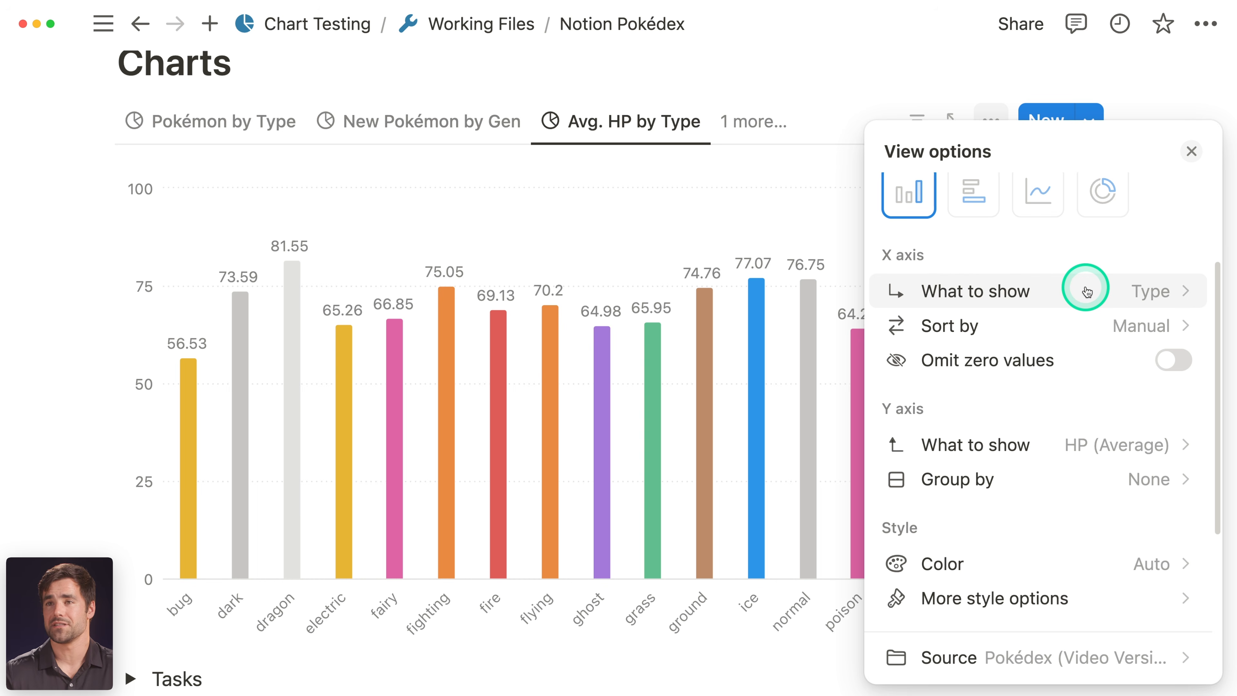
- Sort the chart's X axis by Average High → Low and close the view options
click(1074, 325)
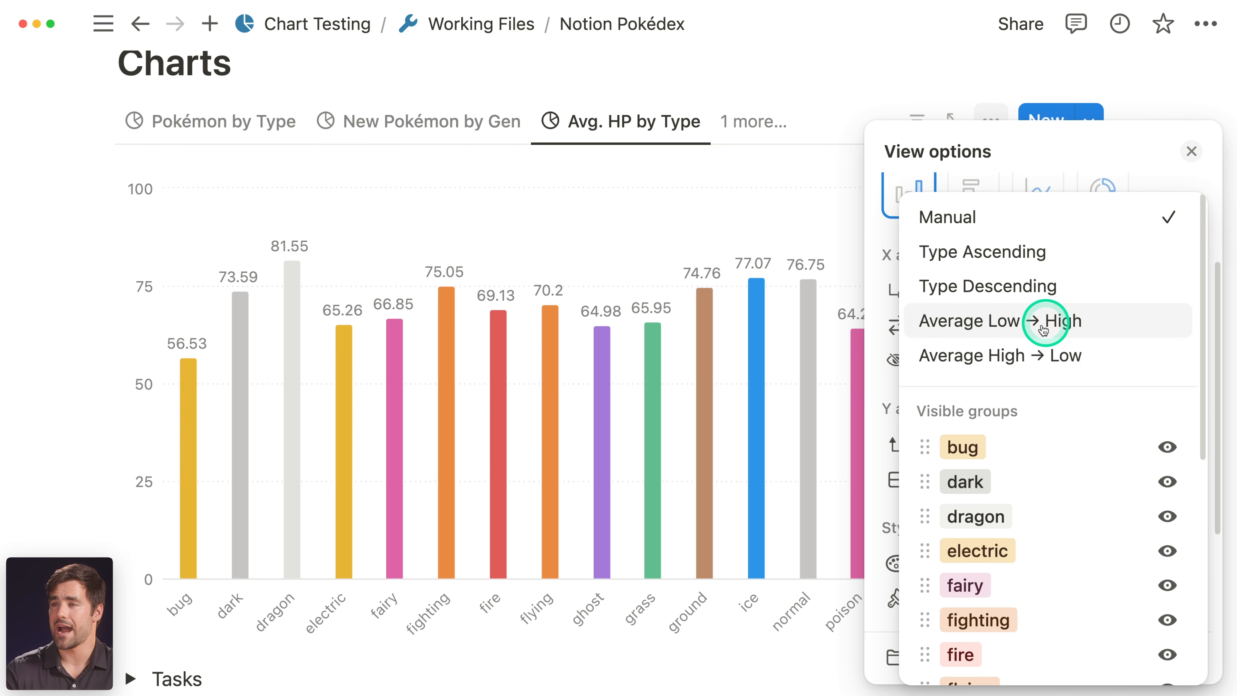
click(1022, 355)
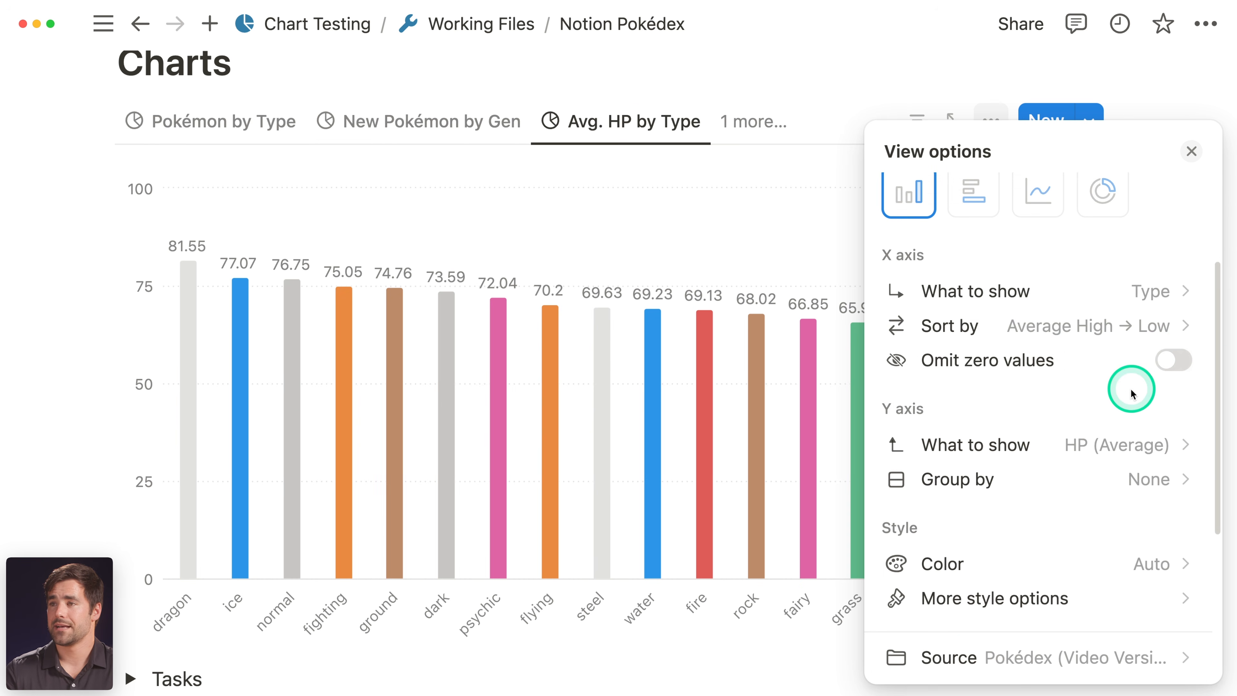
click(1190, 151)
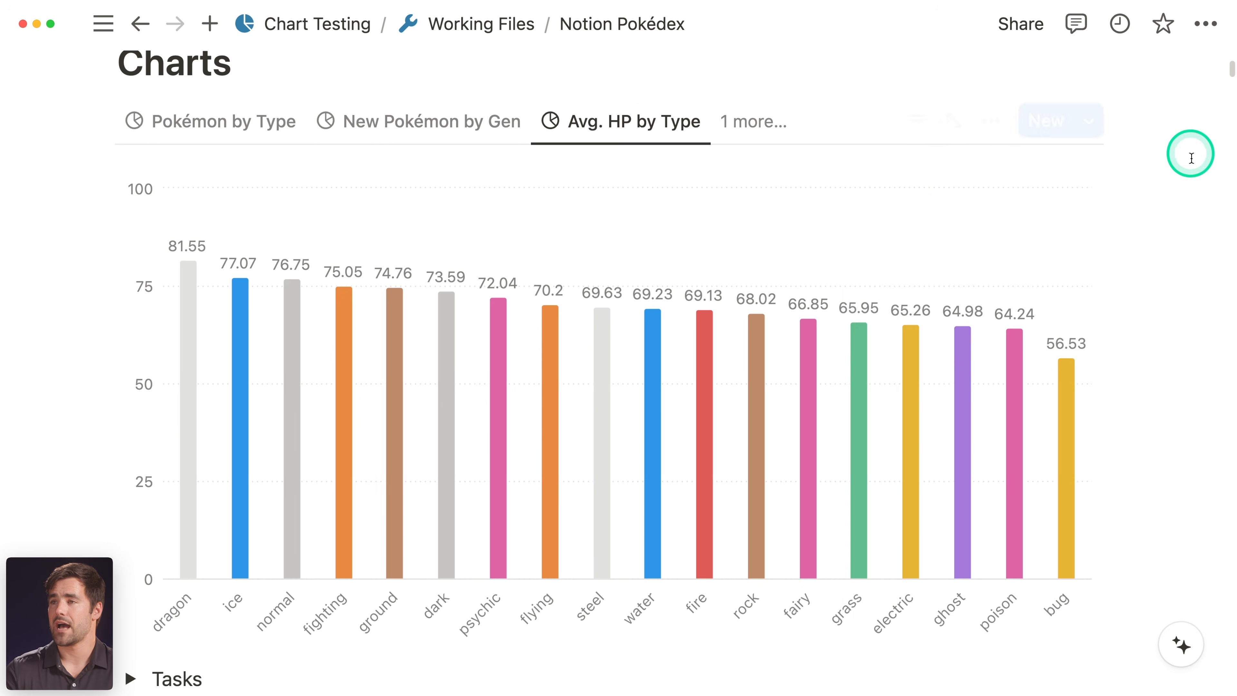
scroll(1178, 298, down, 1)
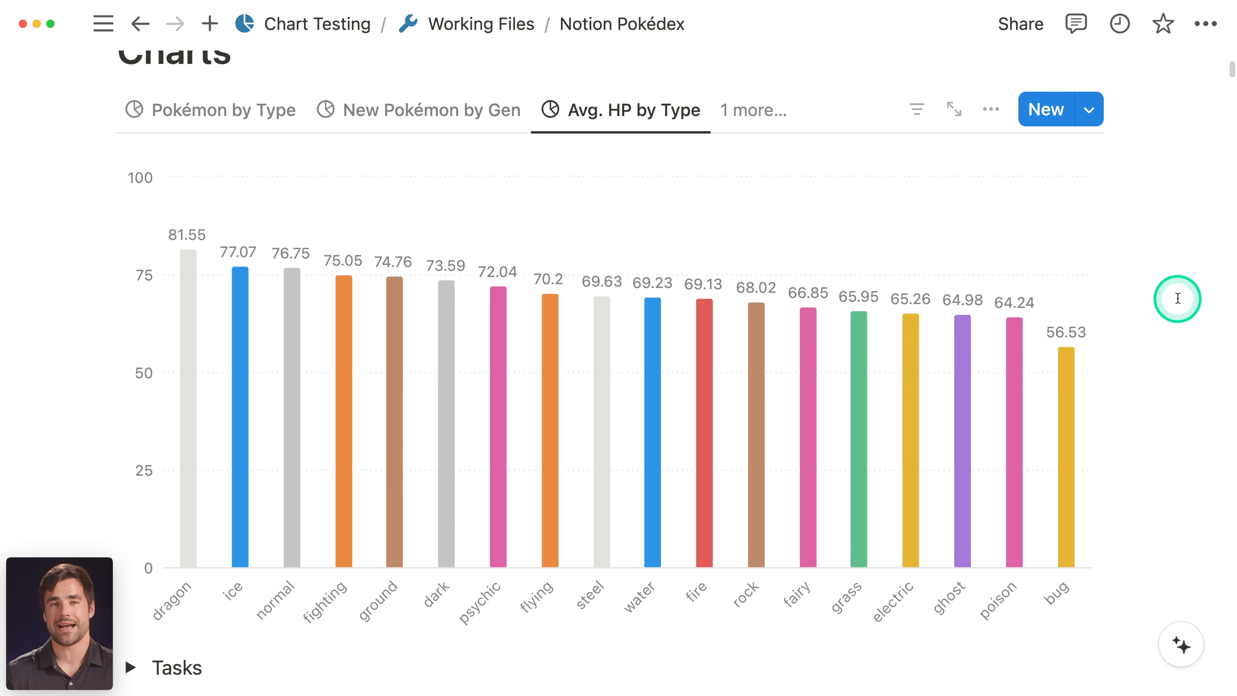
scroll(1178, 299, down, 2)
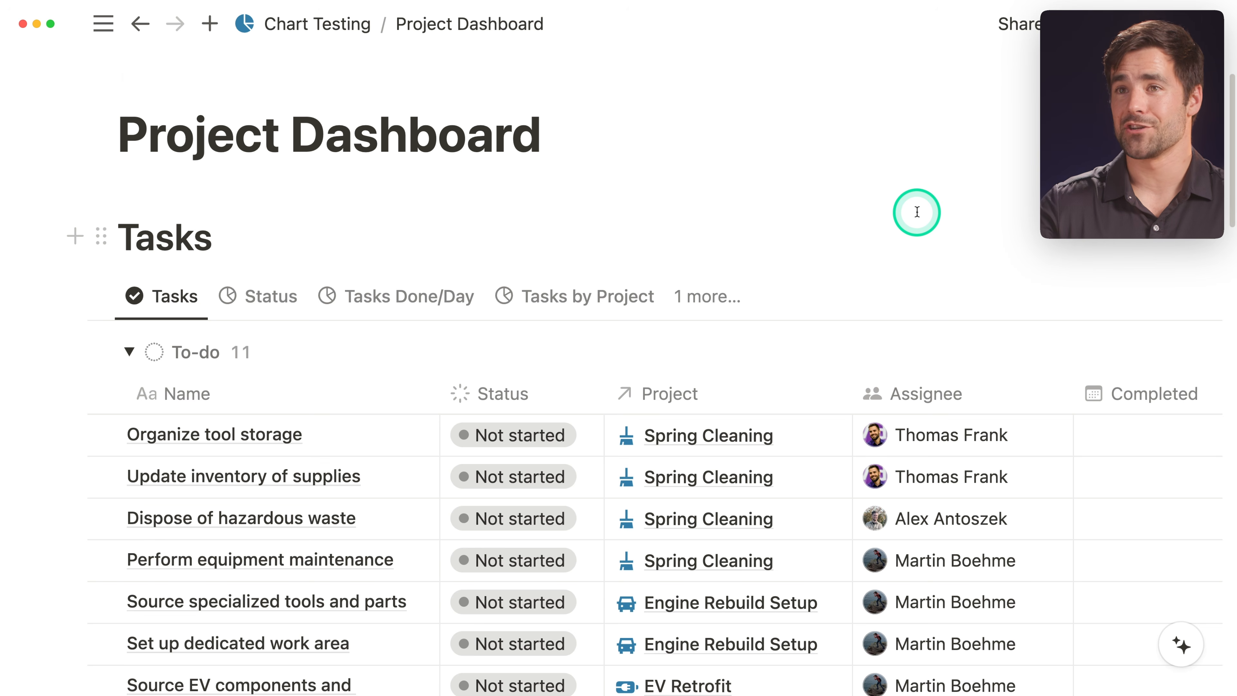
- Examine the related tasks and progress of the Engine Rebuild Setup project on the Project Dashboard, closing its page when done
scroll(248, 293, down, 1)
scroll(248, 293, down, 20)
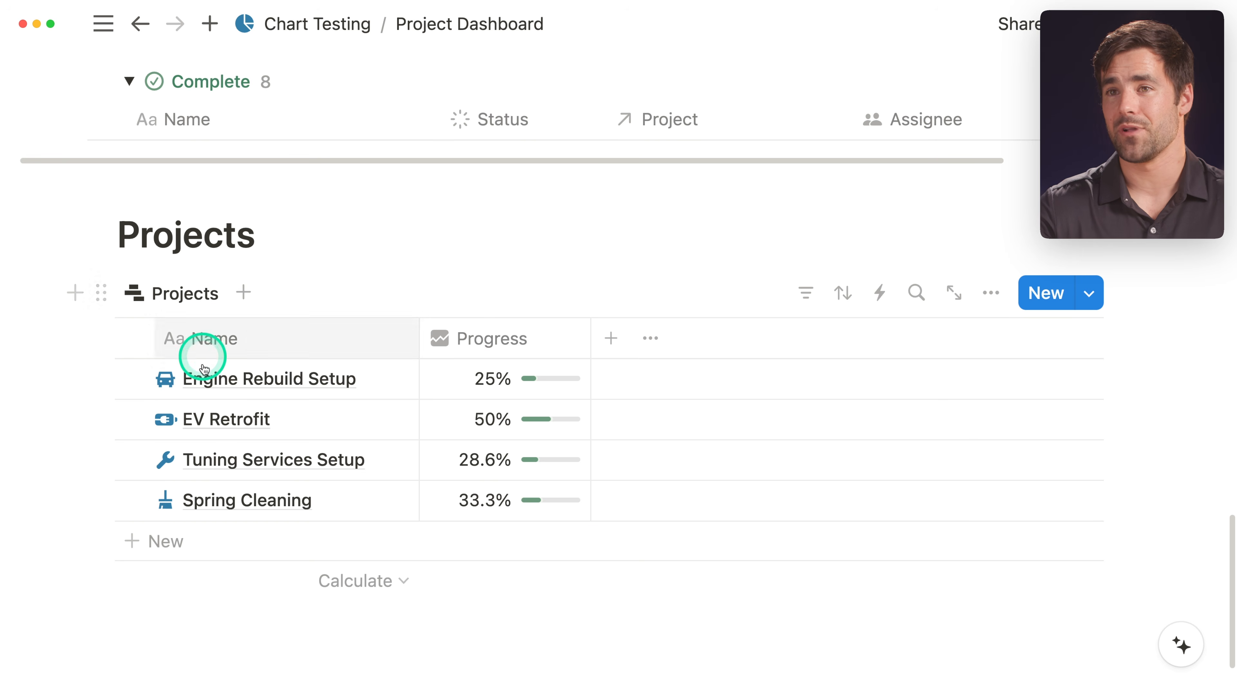
click(375, 380)
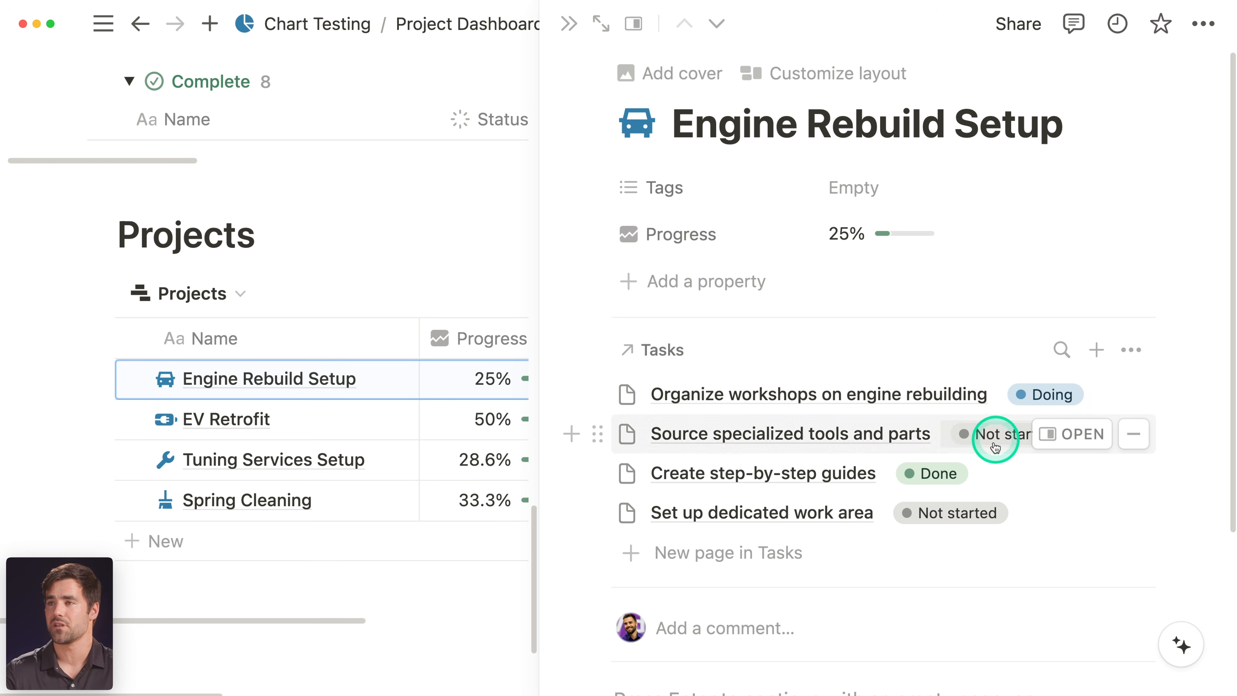
click(563, 40)
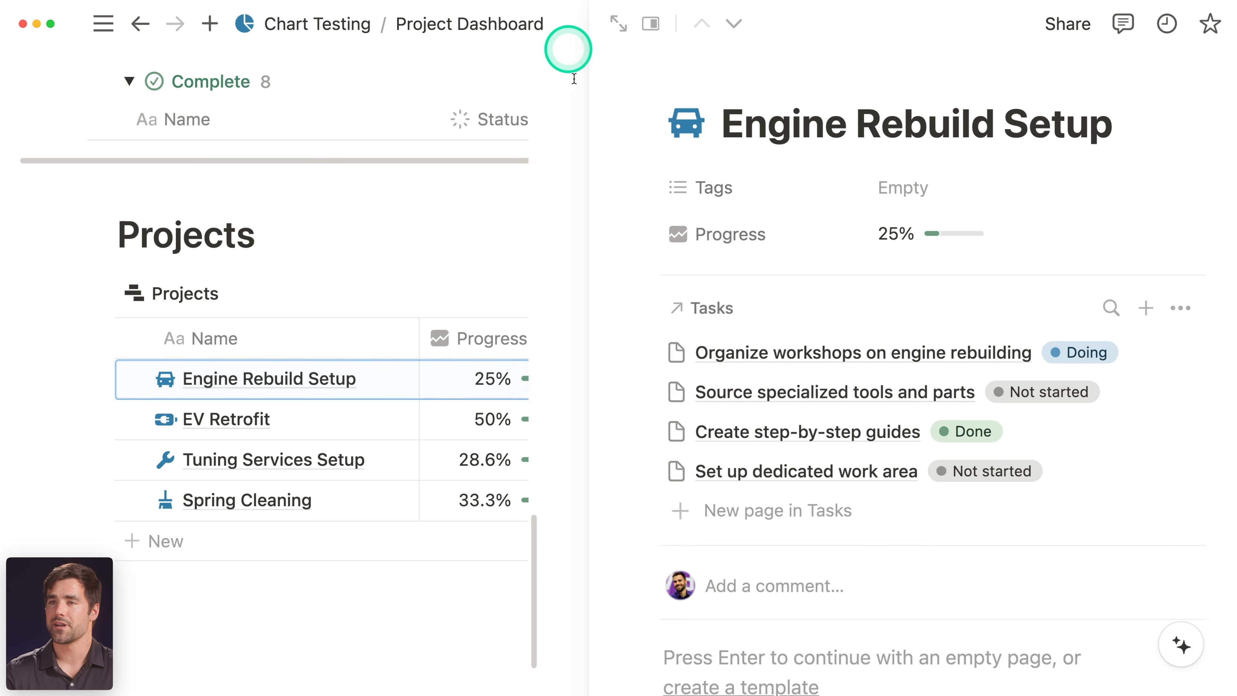
- Show the Tasks Done/Day view of the Tasks database and examine its full line chart
scroll(613, 362, up, 15)
scroll(675, 395, up, 10)
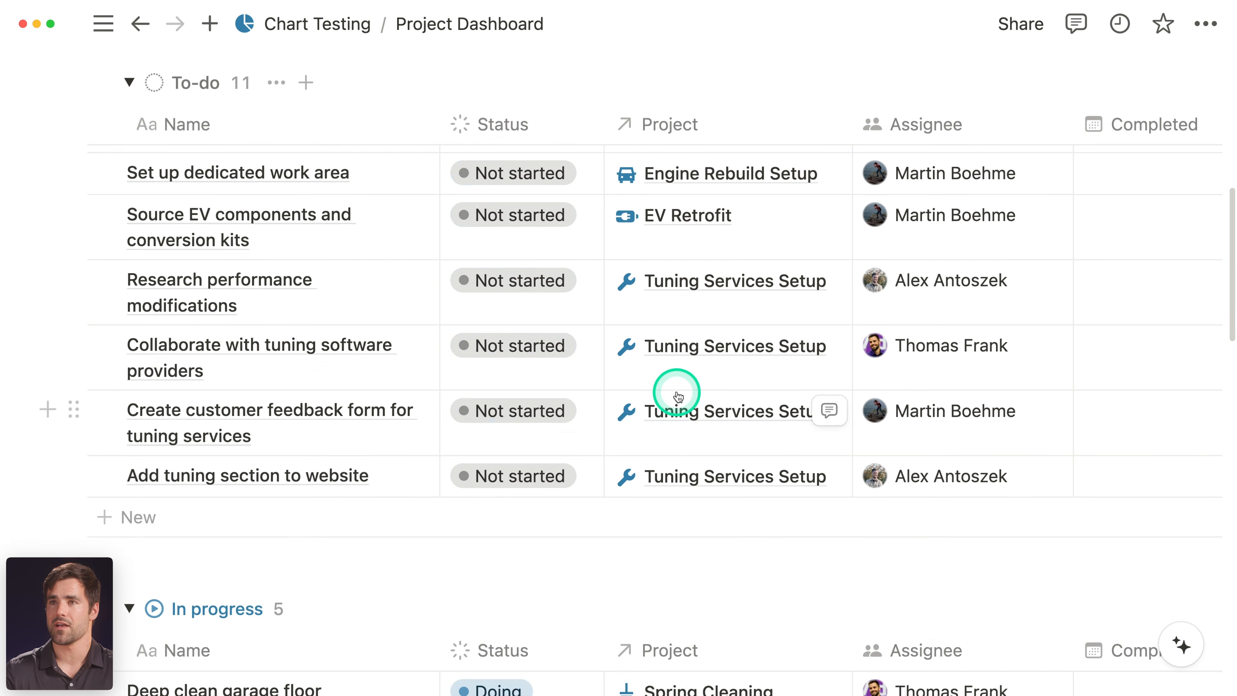
click(422, 359)
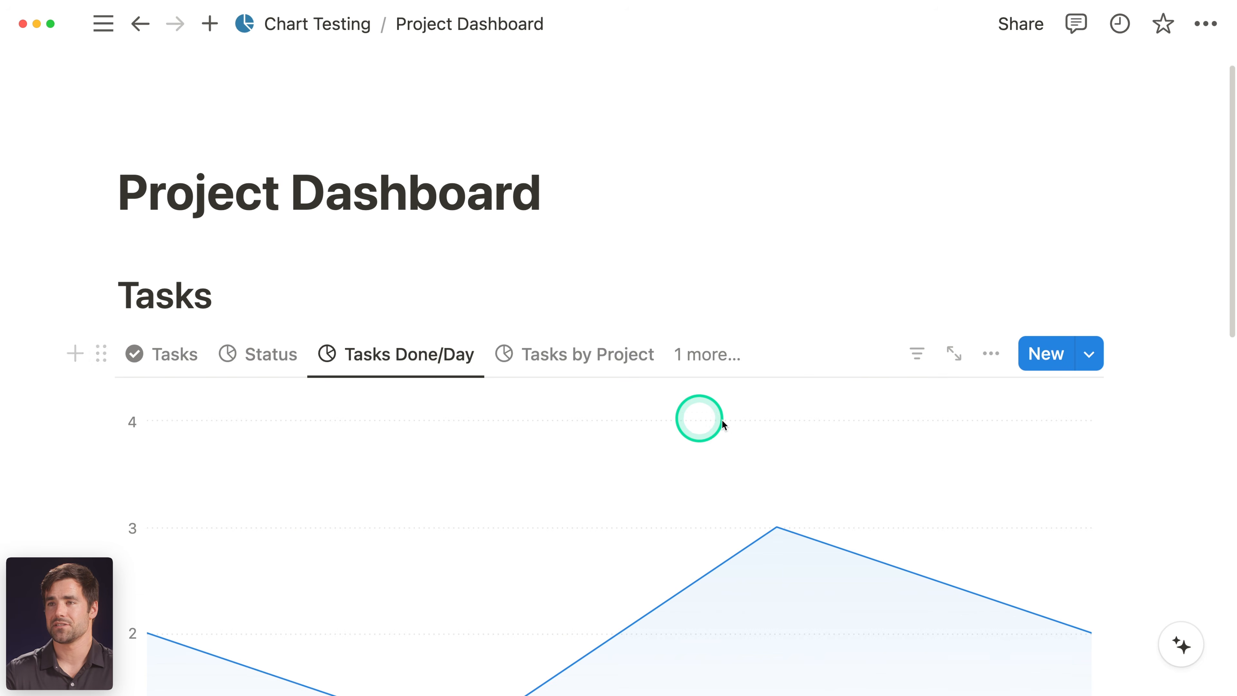
scroll(698, 420, down, 6)
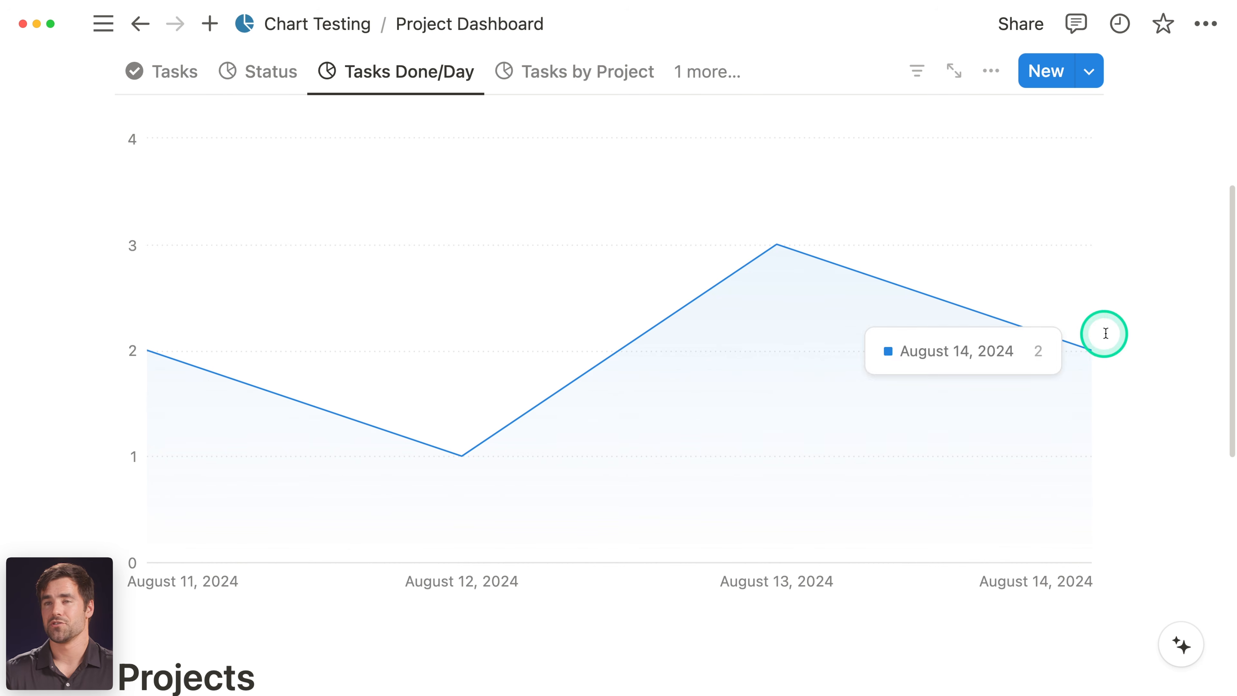
- Examine the trigger and action of the Set Completion Date automation in the Tasks view, leaving it unedited
click(166, 74)
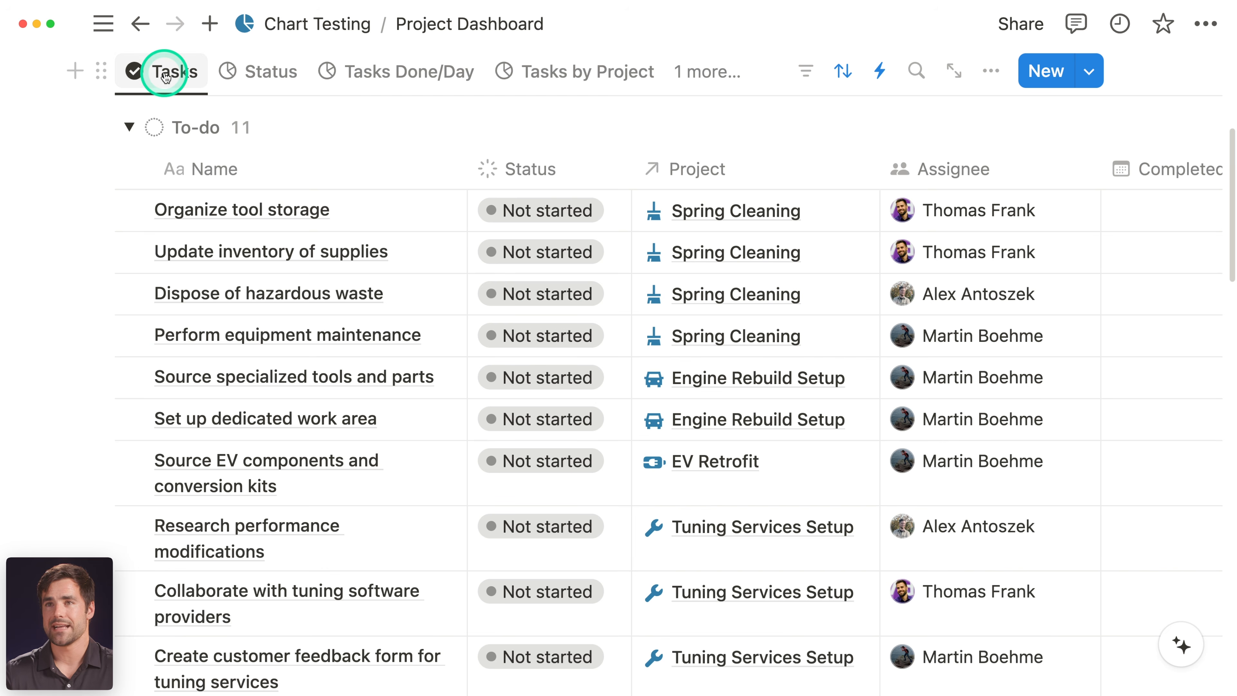
click(991, 72)
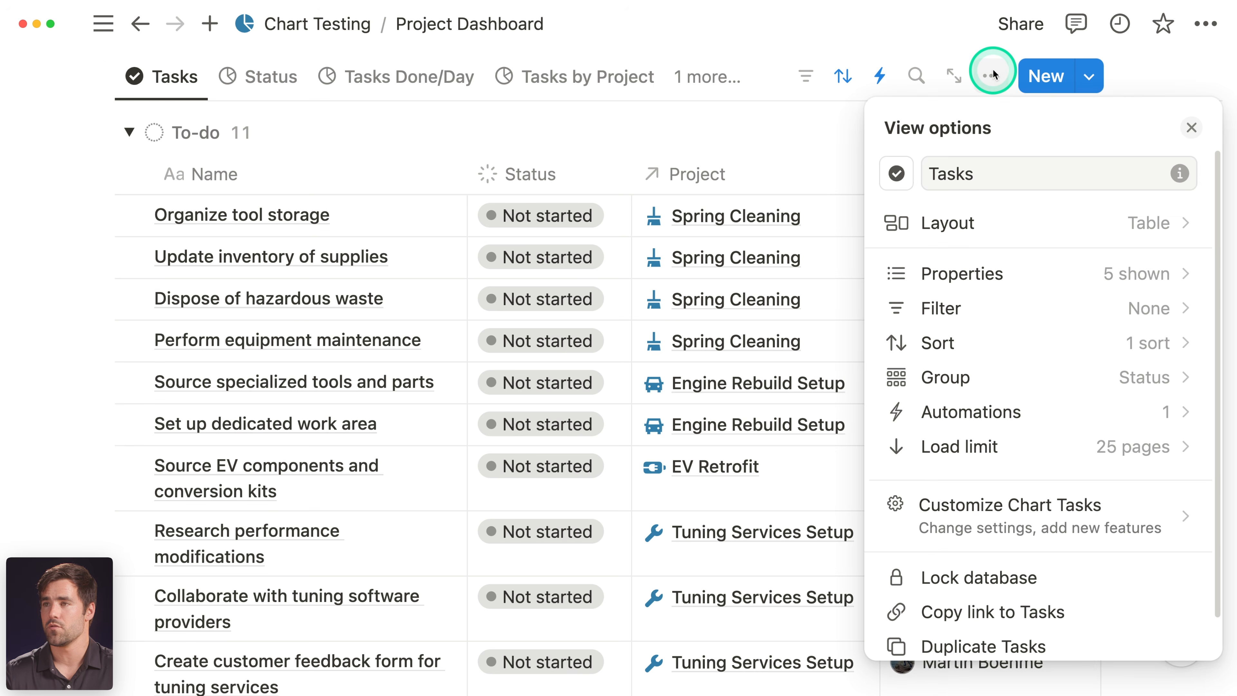
click(1057, 412)
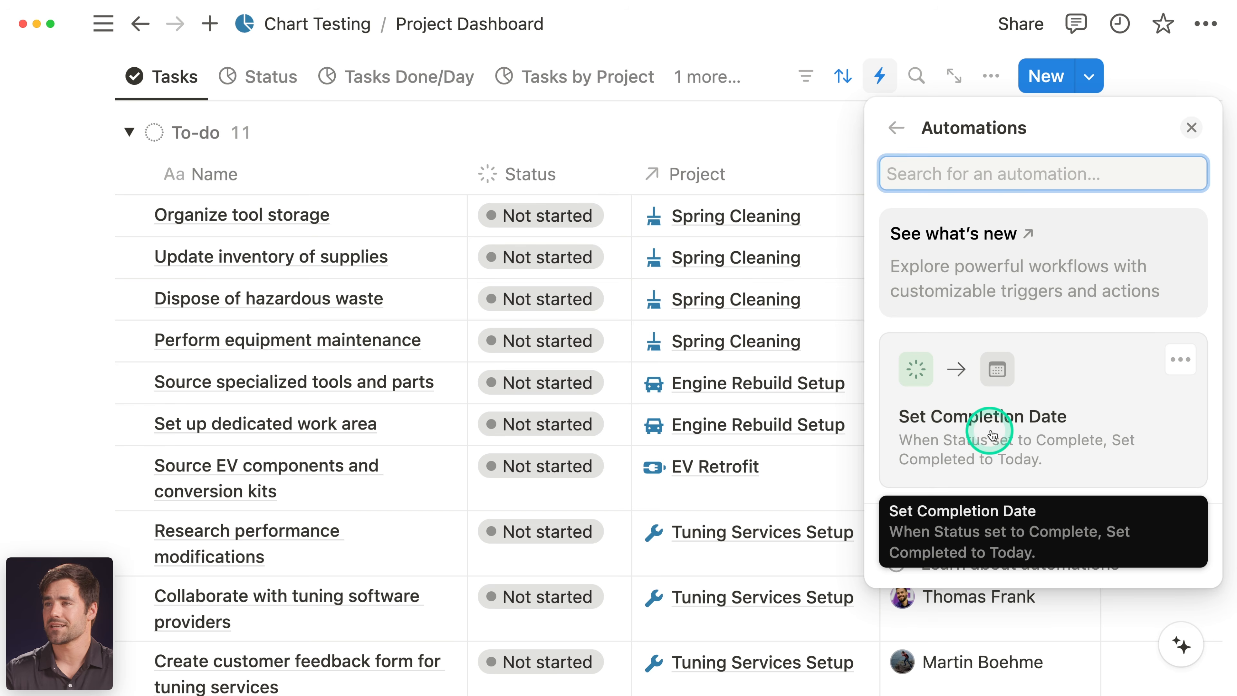
click(1062, 433)
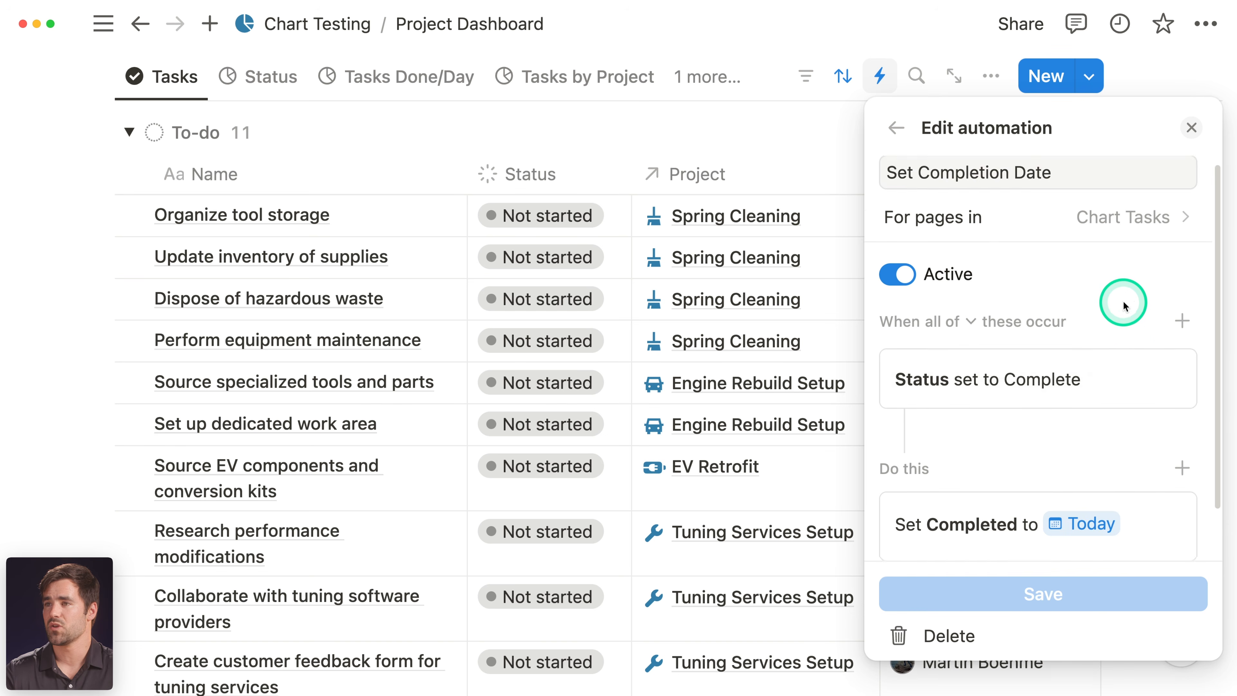
scroll(1023, 390, down, 2)
scroll(1035, 350, down, 1)
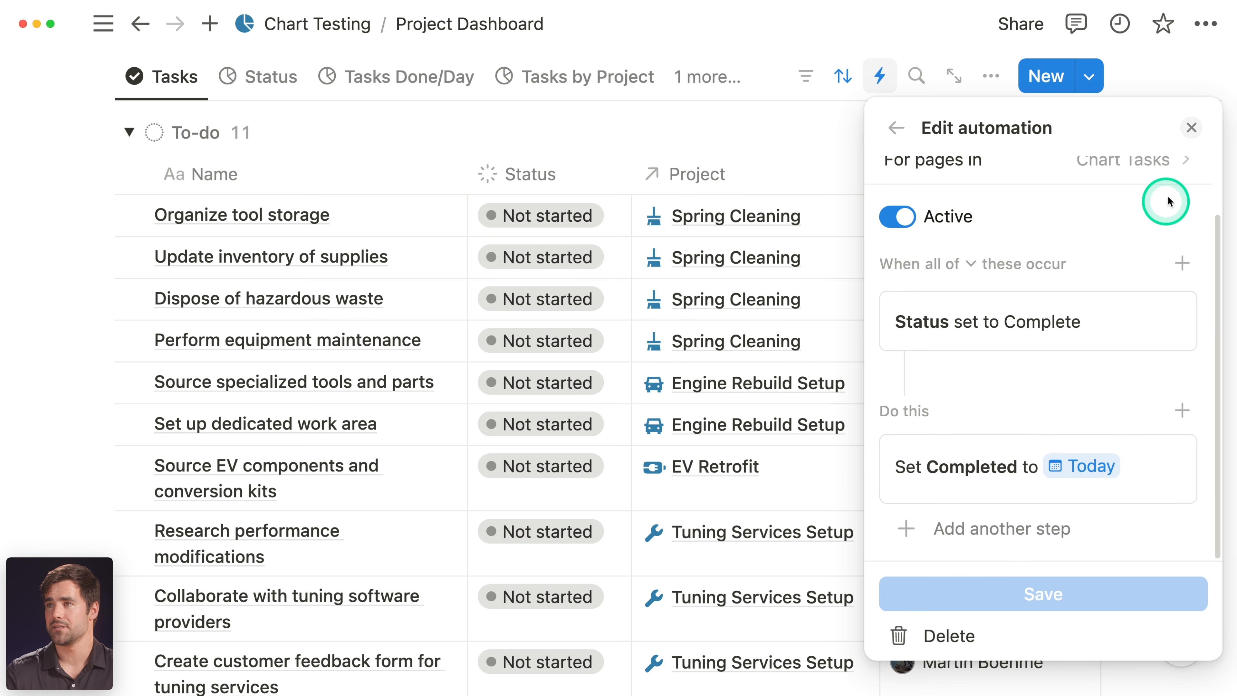
click(1188, 129)
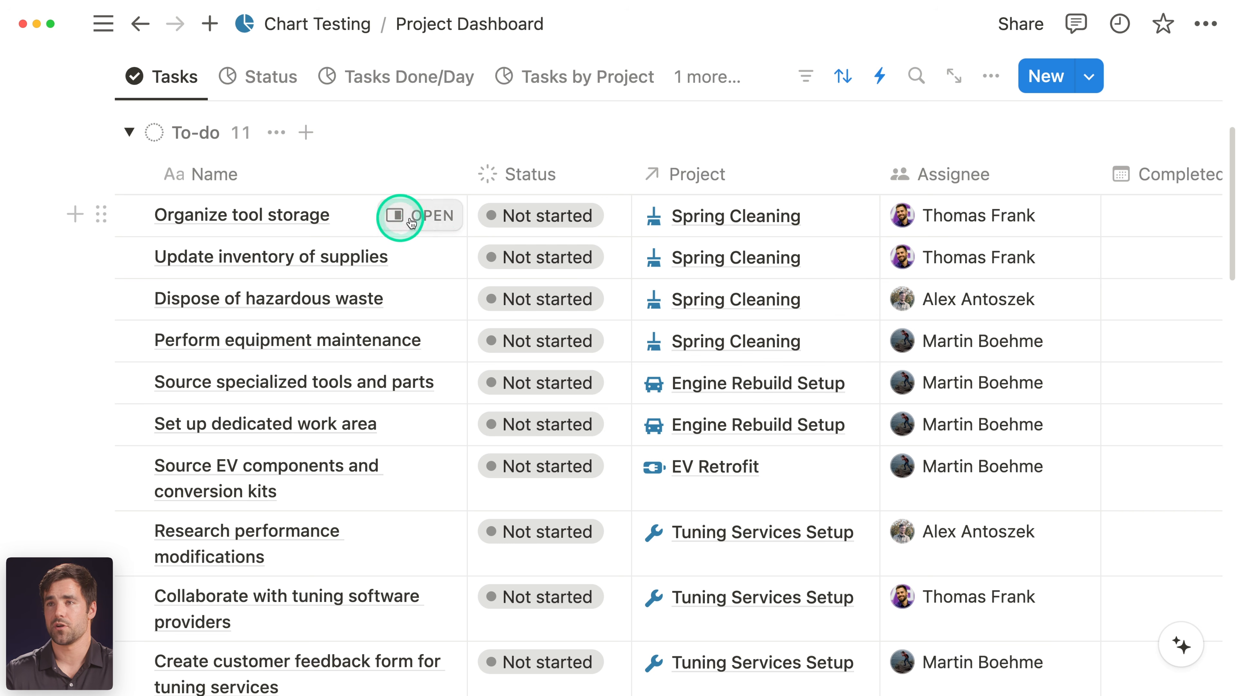
- Set the Organize tool storage task's status to Done and check its Completed date in the Complete group
click(552, 214)
click(549, 485)
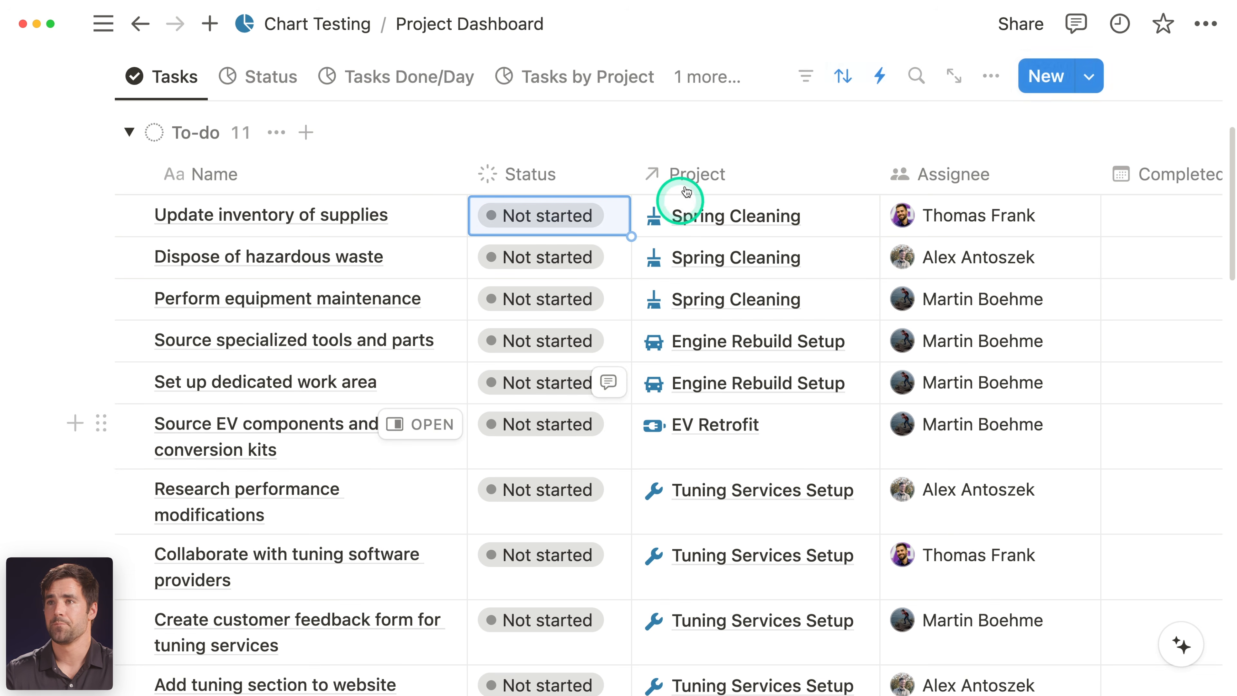
scroll(704, 194, down, 15)
scroll(726, 229, down, 5)
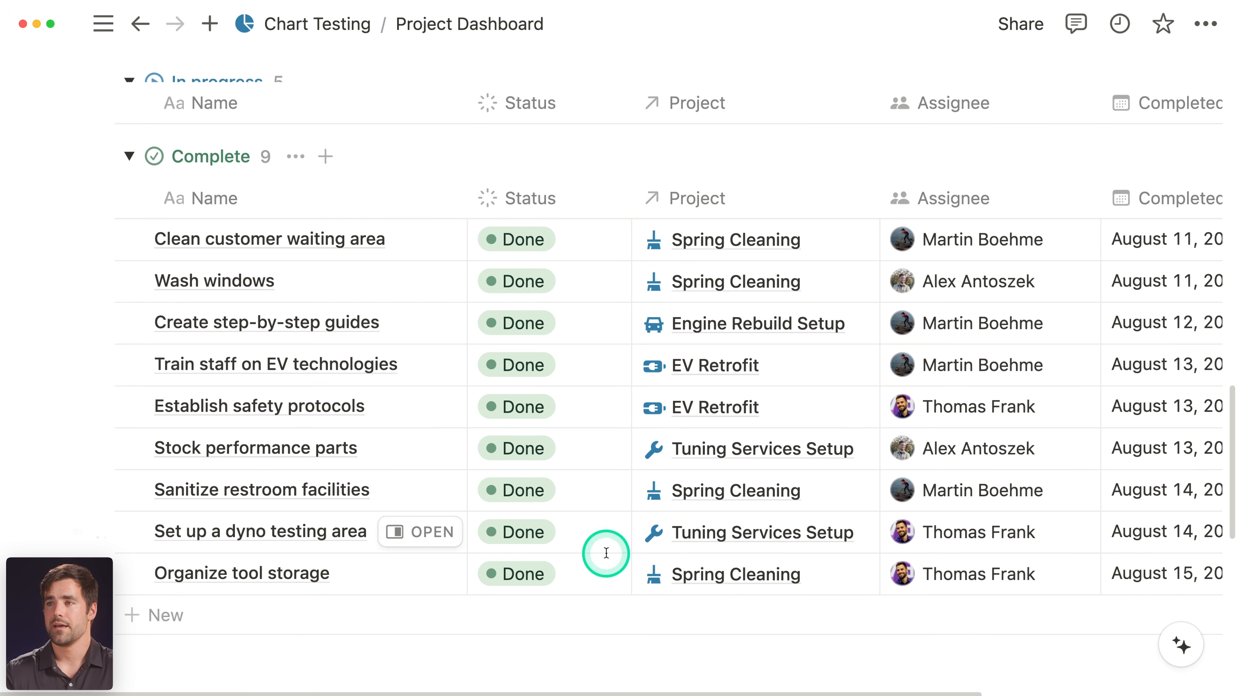
scroll(609, 552, right, 5)
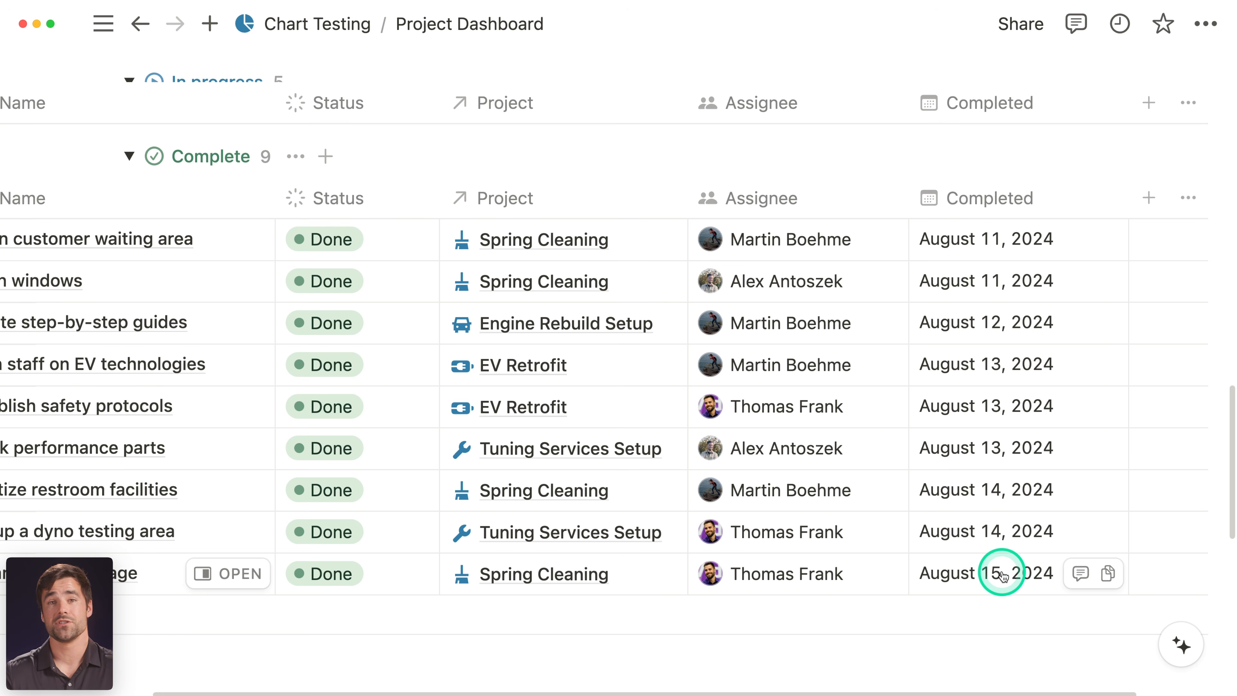
- Return to the Tasks Done/Day chart and inspect its data point for August 15, 2024
scroll(679, 541, up, 15)
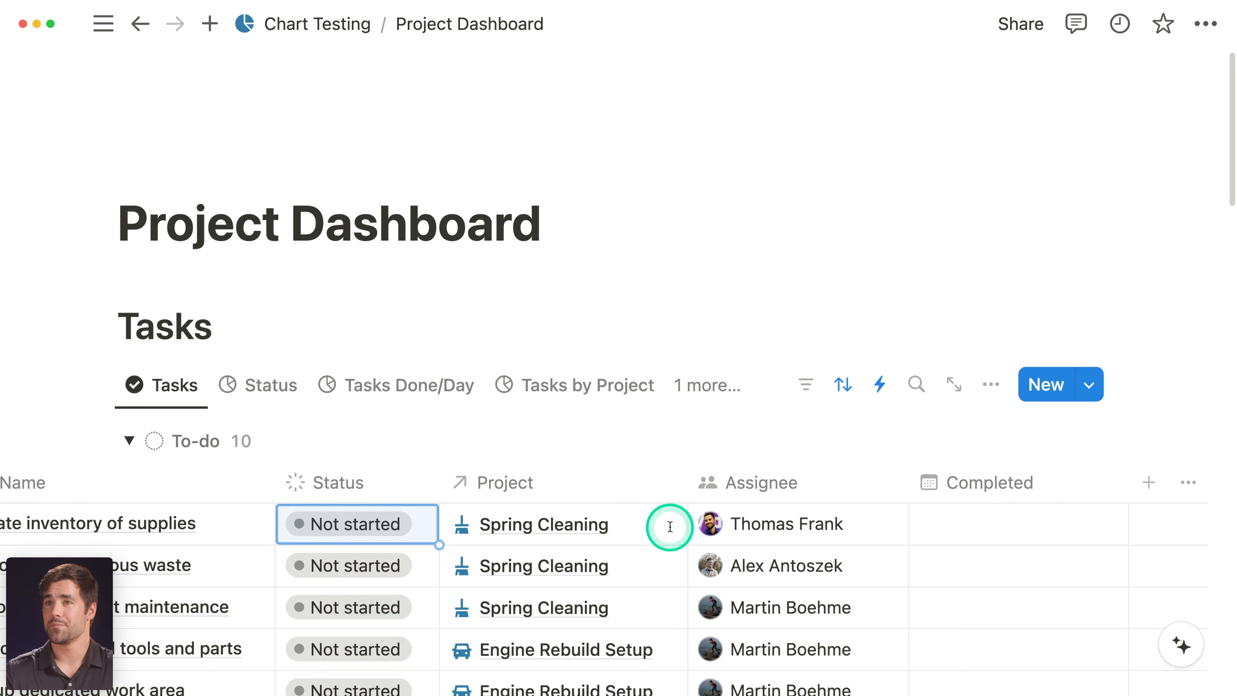
scroll(450, 420, left, 3)
click(400, 385)
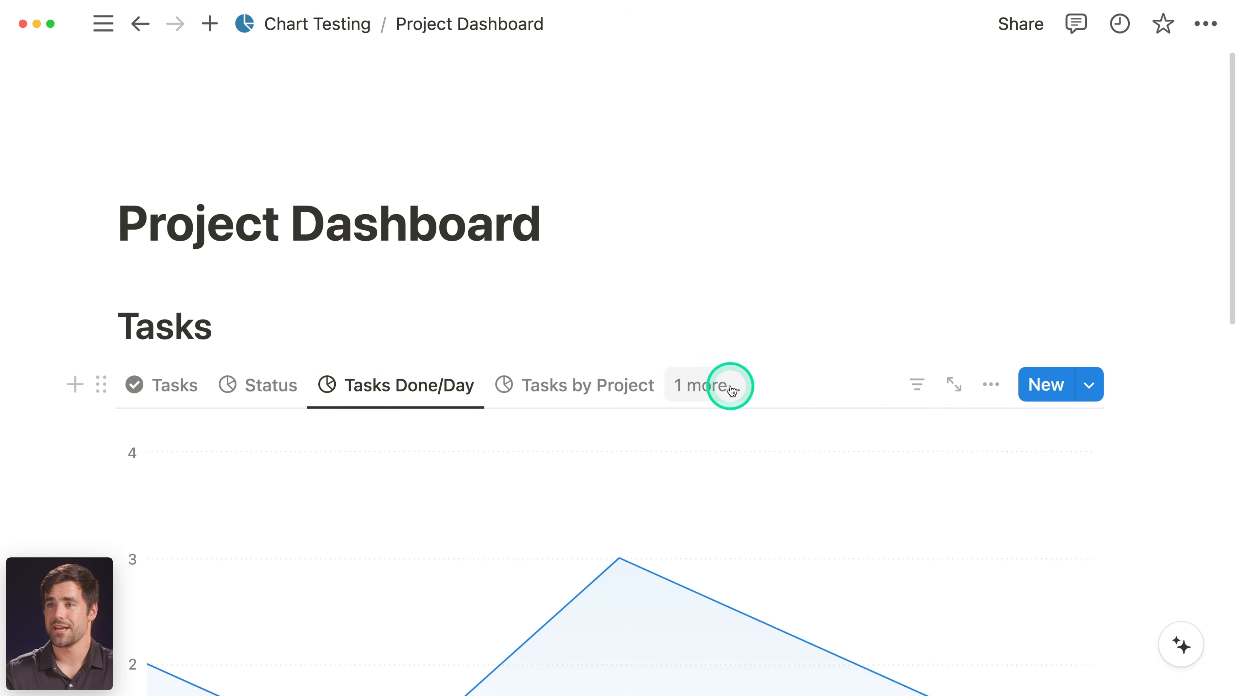
scroll(735, 394, down, 8)
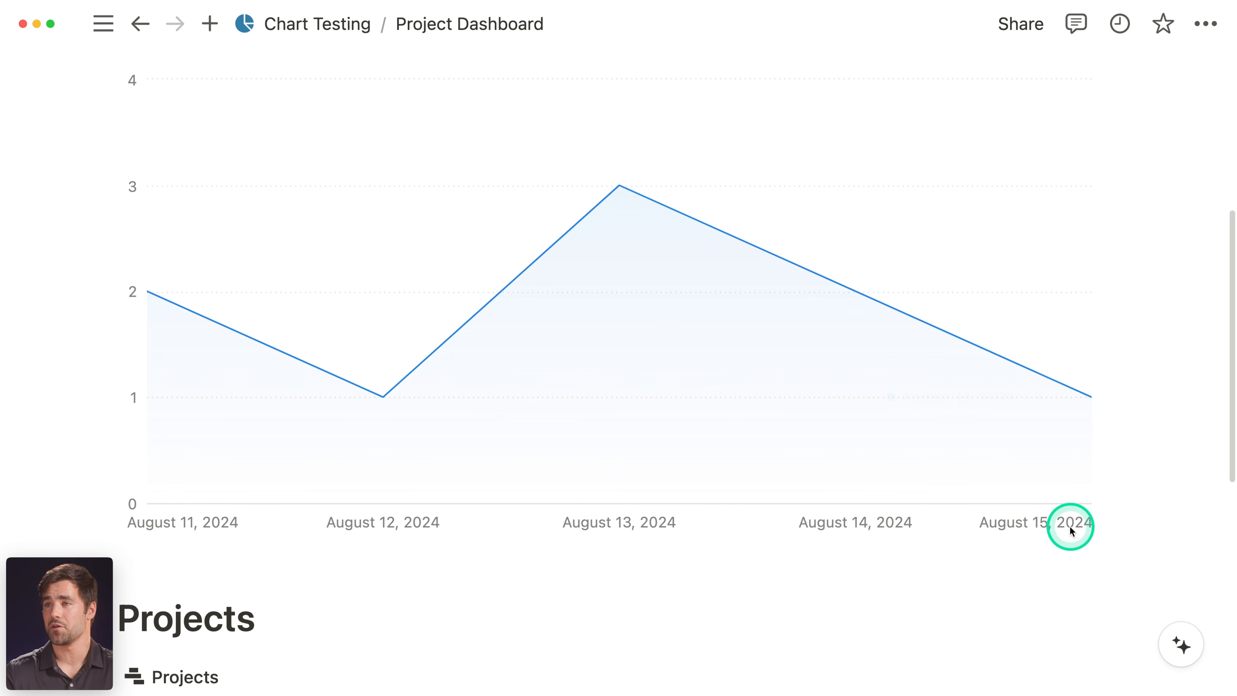
mouse_move(1077, 429)
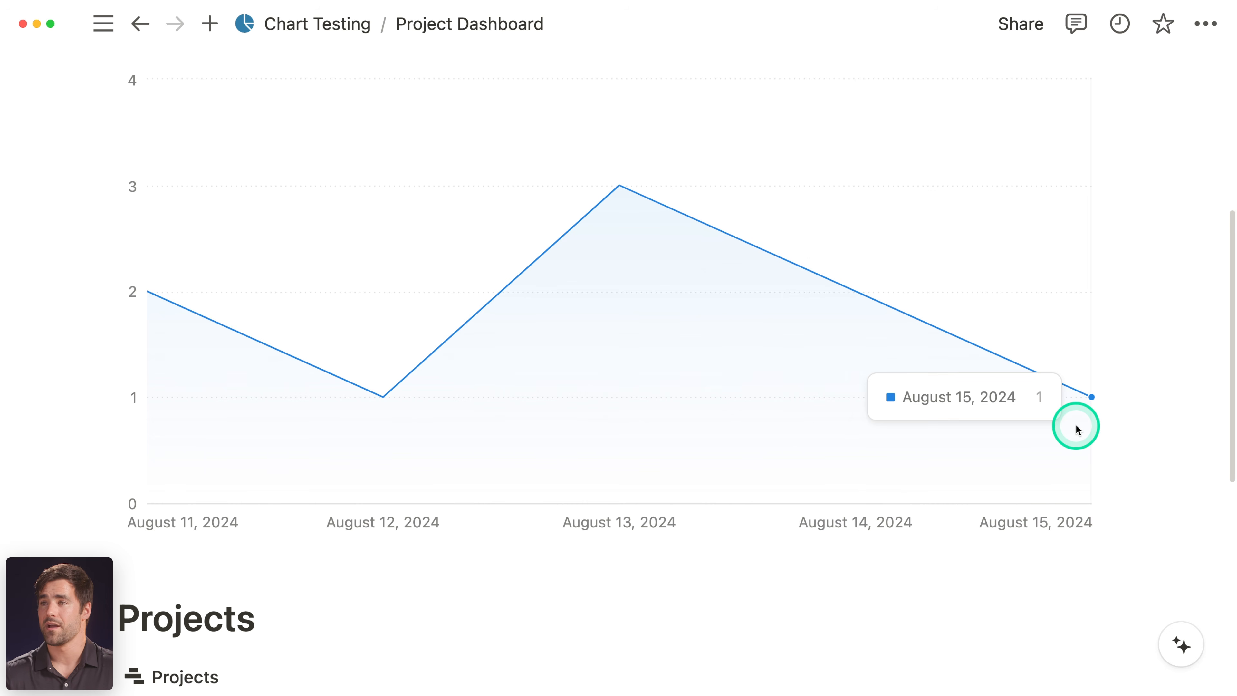
scroll(1129, 586, up, 2)
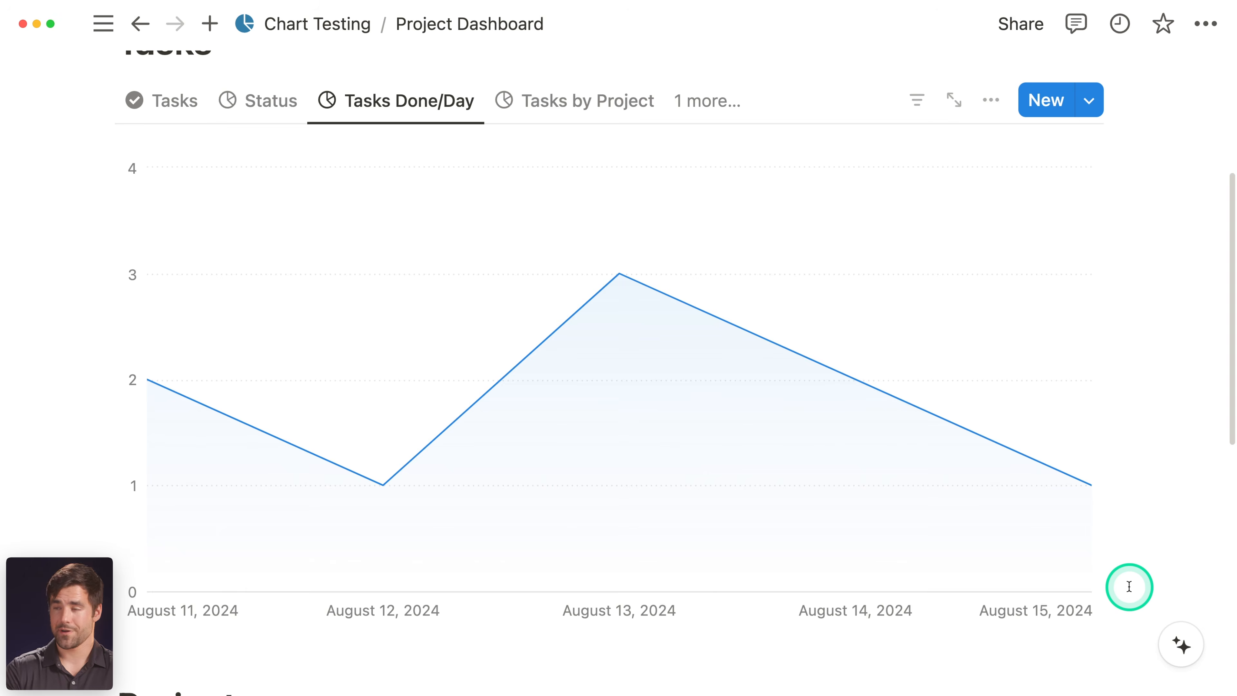
- Open the Project Dashboard page under Working Files with the sidebar hidden
key(super+backslash)
scroll(161, 497, down, 3)
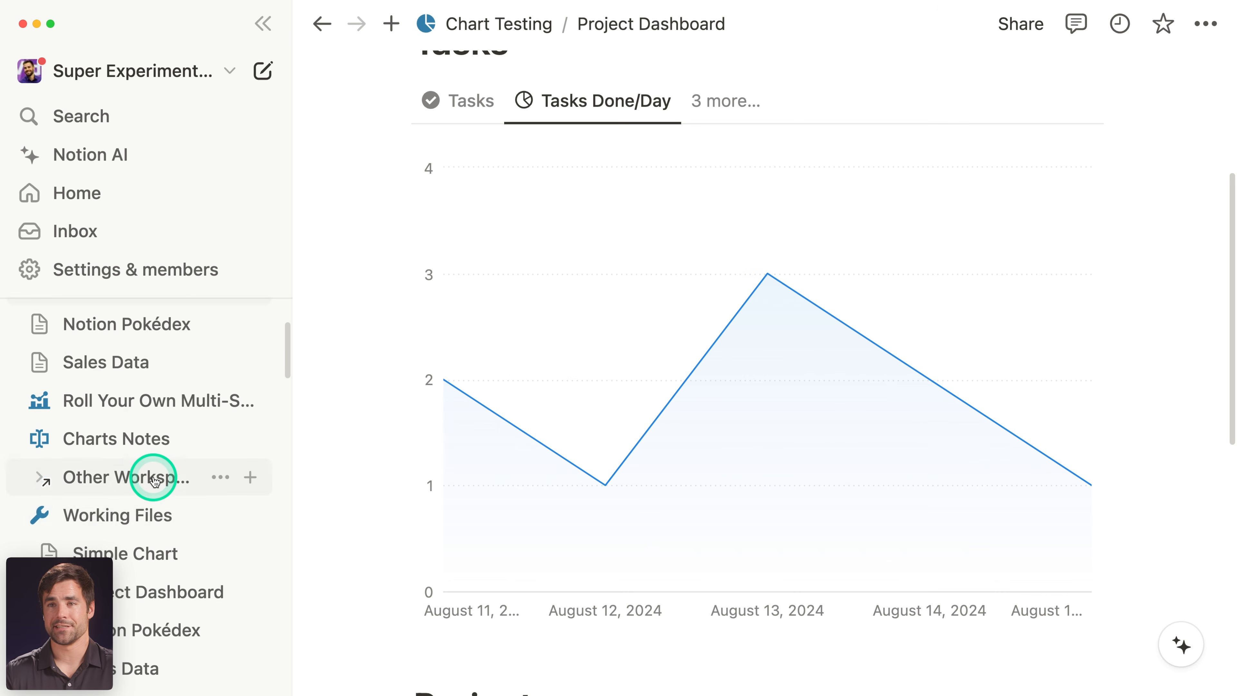
scroll(146, 487, down, 1)
click(126, 573)
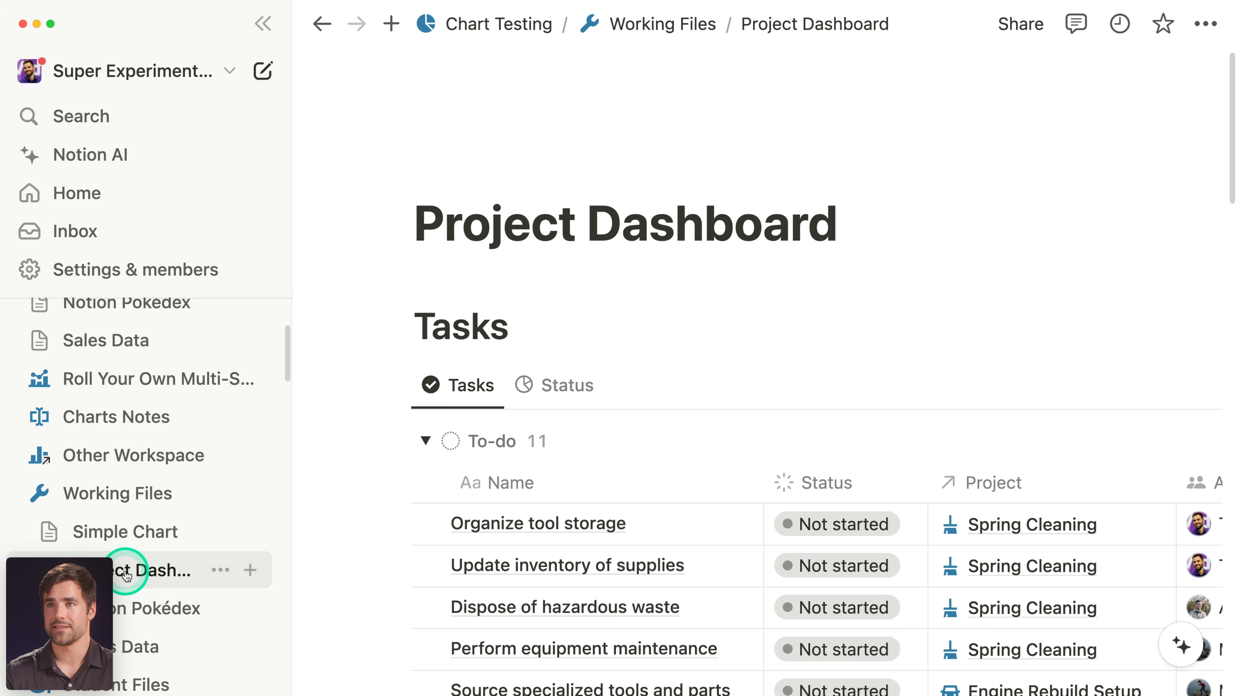
key(super+backslash)
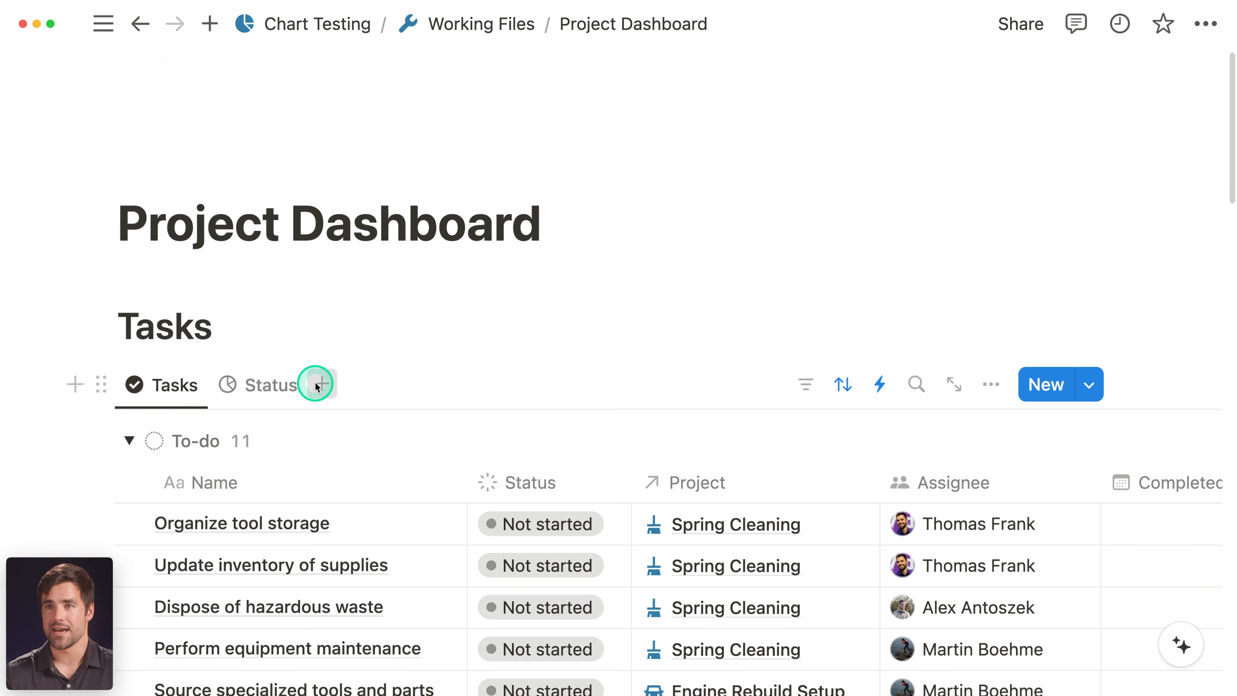
- Add a chart view to the Tasks database as a line chart with Completed by Day on the X axis
click(320, 384)
click(310, 331)
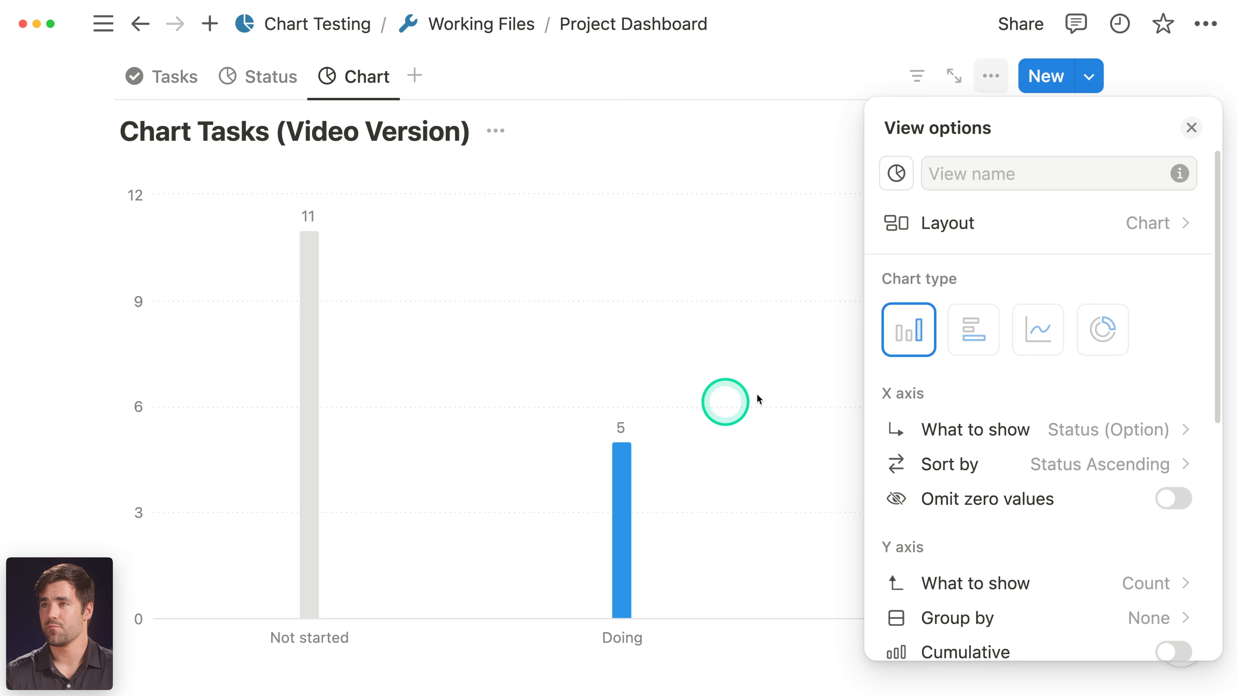
click(1041, 326)
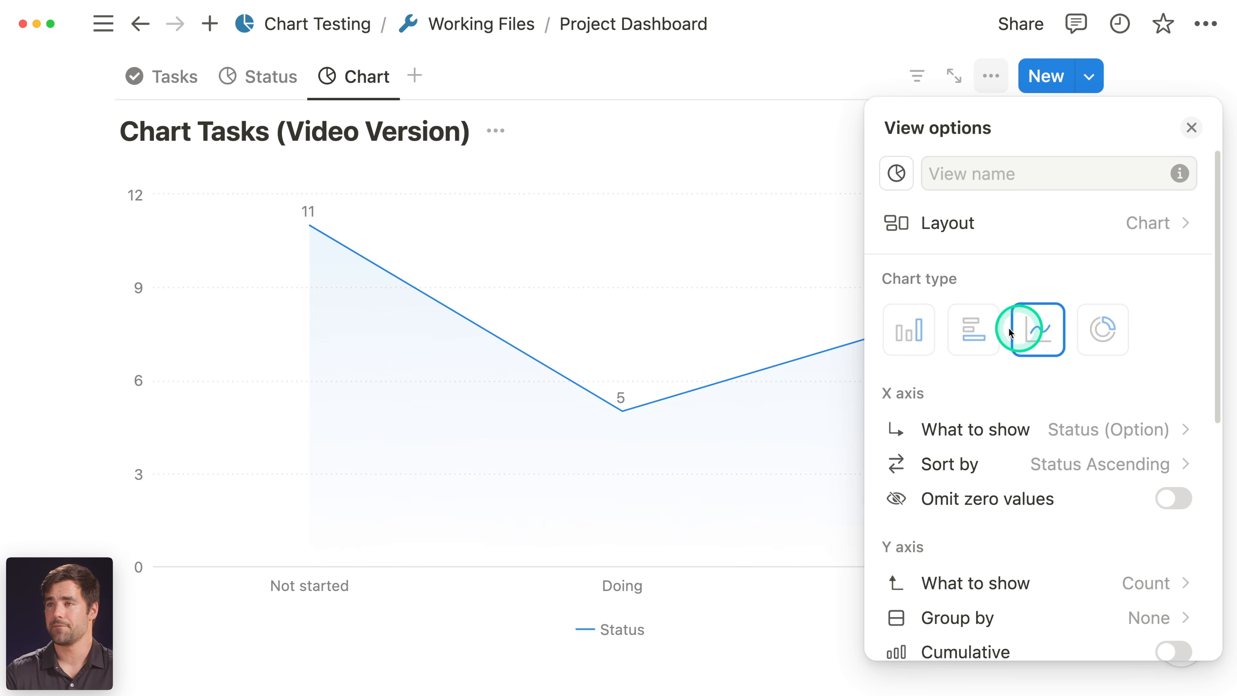
scroll(1120, 336, down, 3)
click(1102, 341)
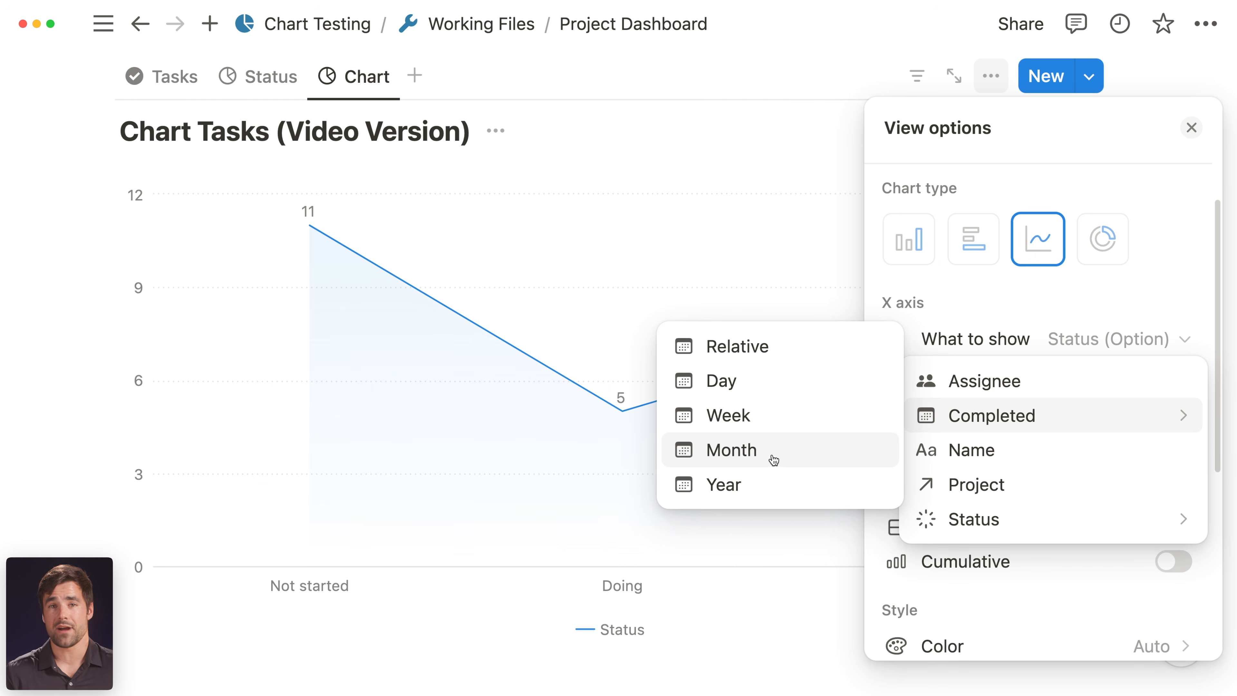
click(743, 379)
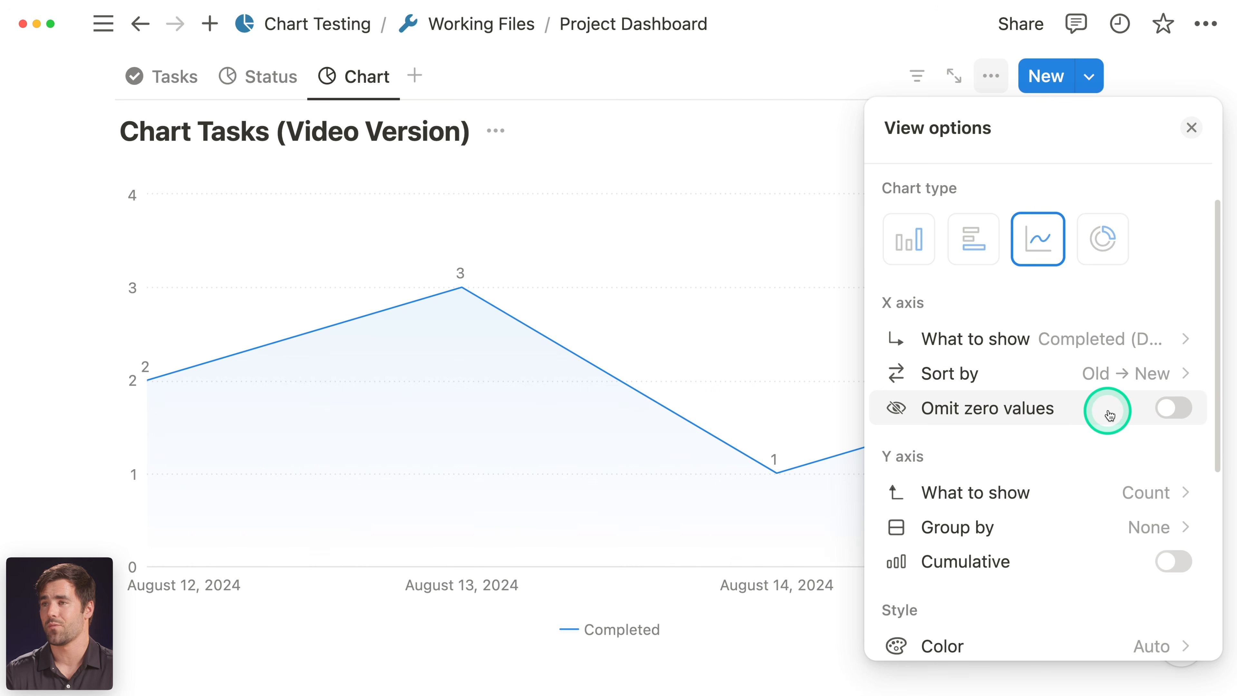
- Review the Y axis value choices for the line chart, keep Count, and close the view options
scroll(1077, 420, down, 2)
scroll(1077, 424, down, 1)
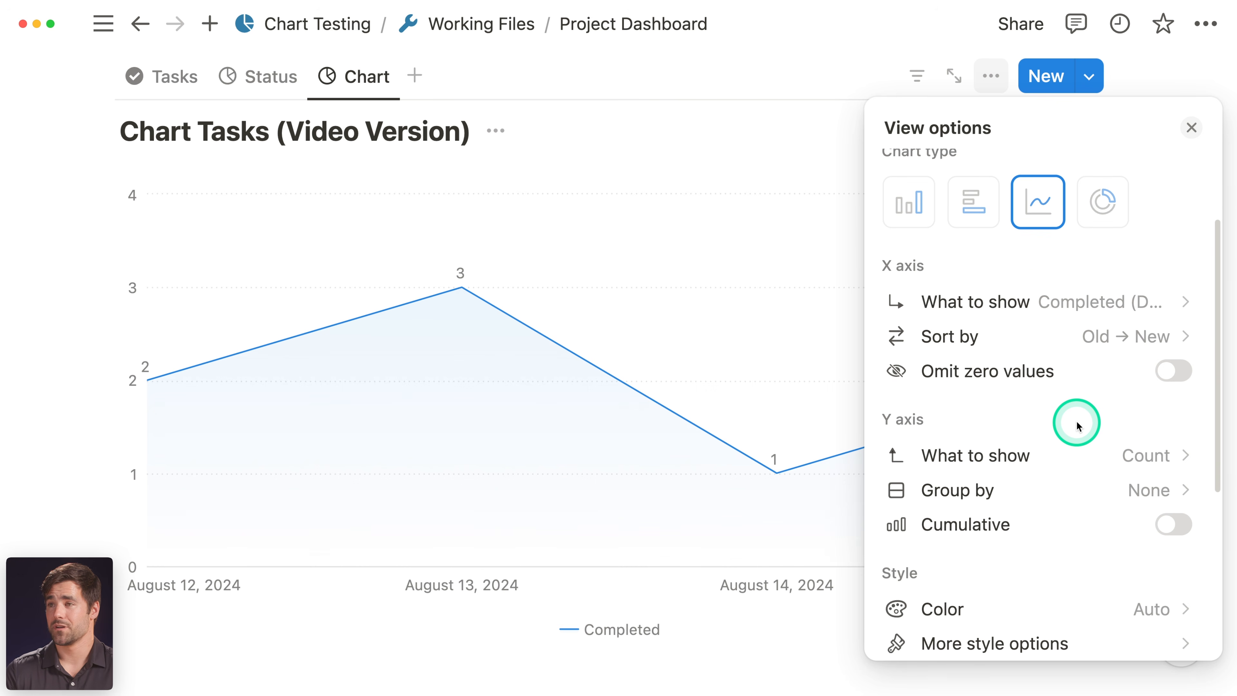
scroll(1087, 431, down, 1)
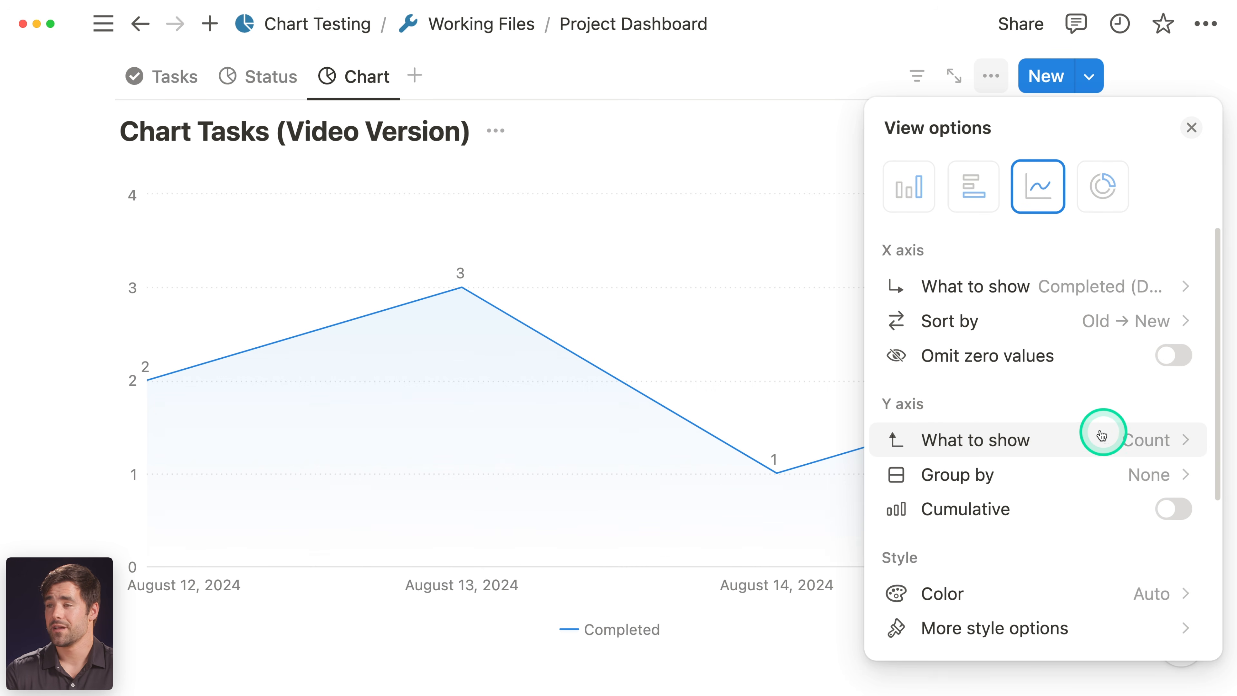
click(1119, 442)
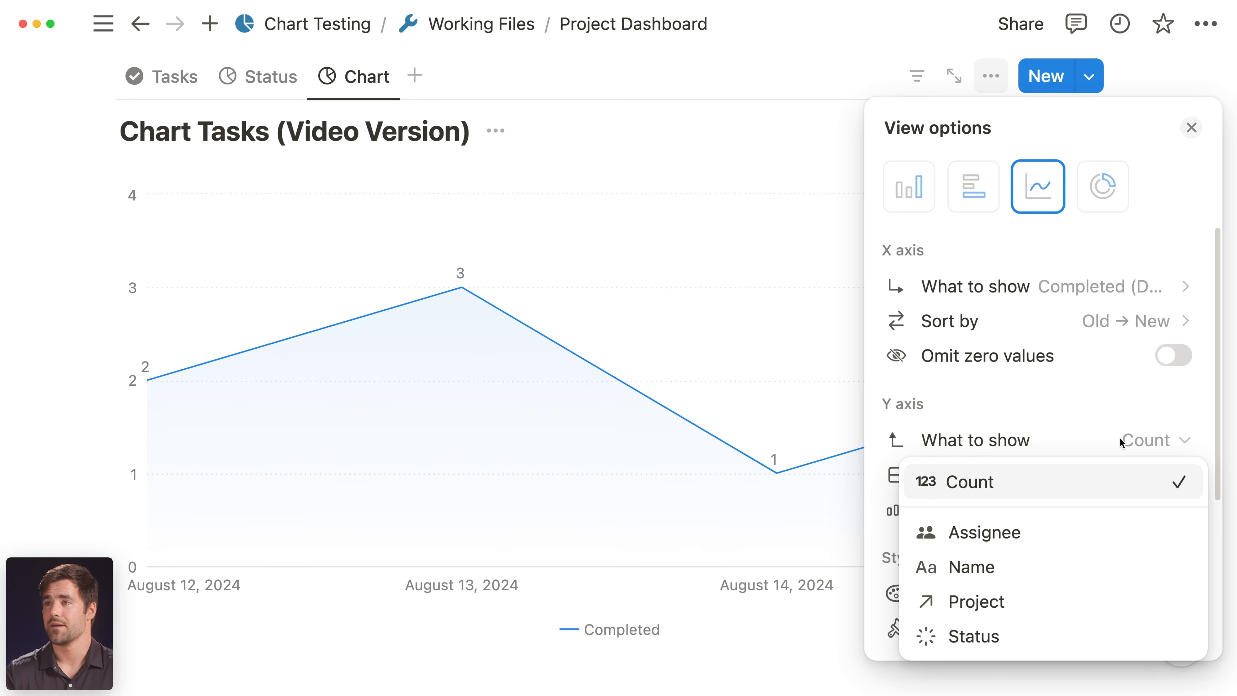
click(1094, 411)
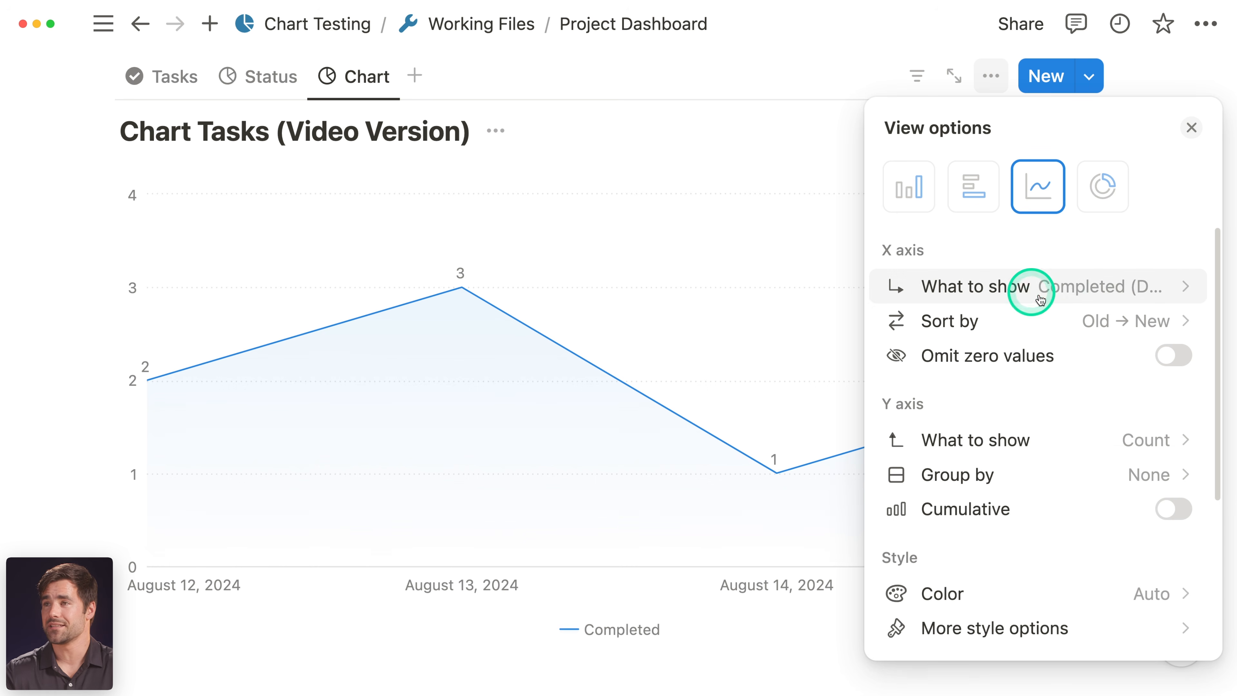
click(1191, 128)
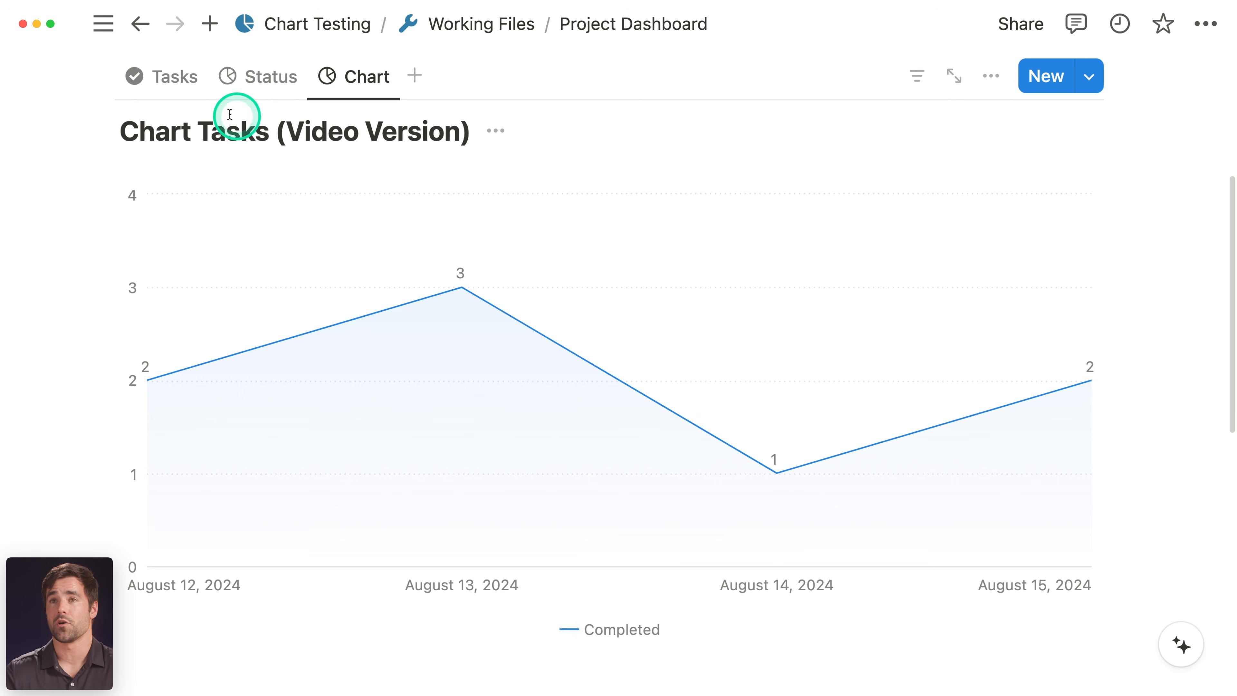
- Compare the Completed dates in the Tasks view's Complete group with the daily points on the line chart
click(160, 78)
scroll(794, 334, down, 15)
scroll(802, 351, down, 8)
scroll(828, 414, right, 6)
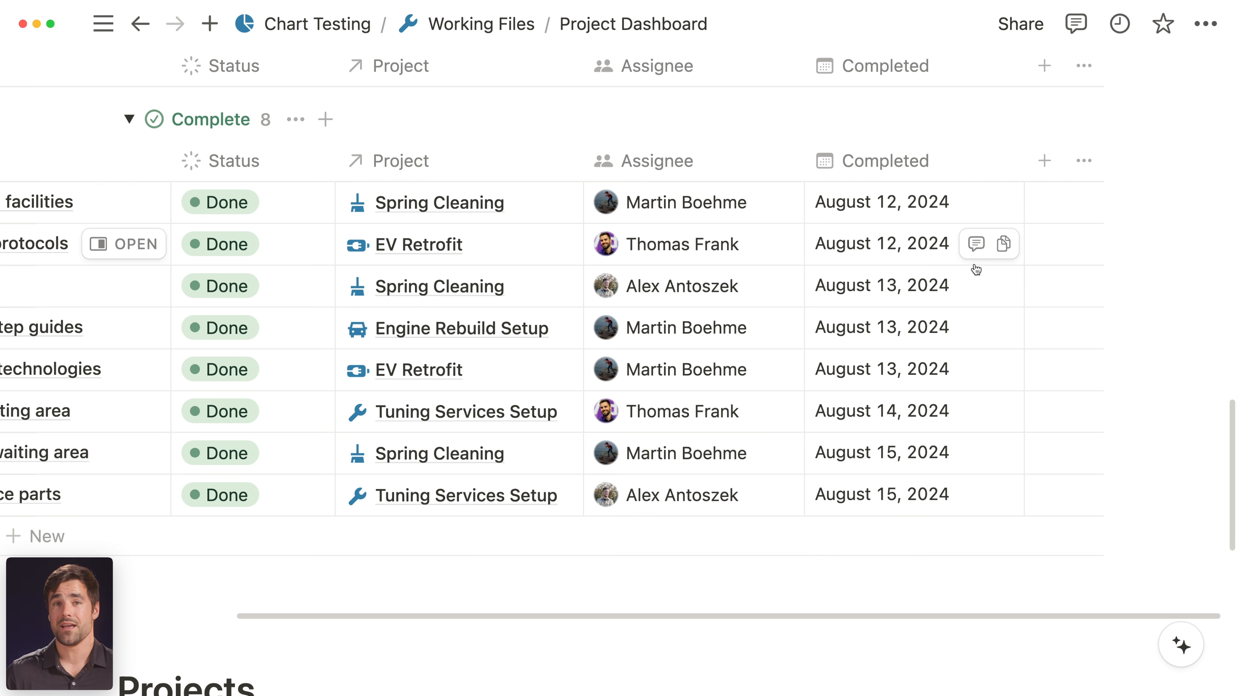
scroll(976, 269, up, 20)
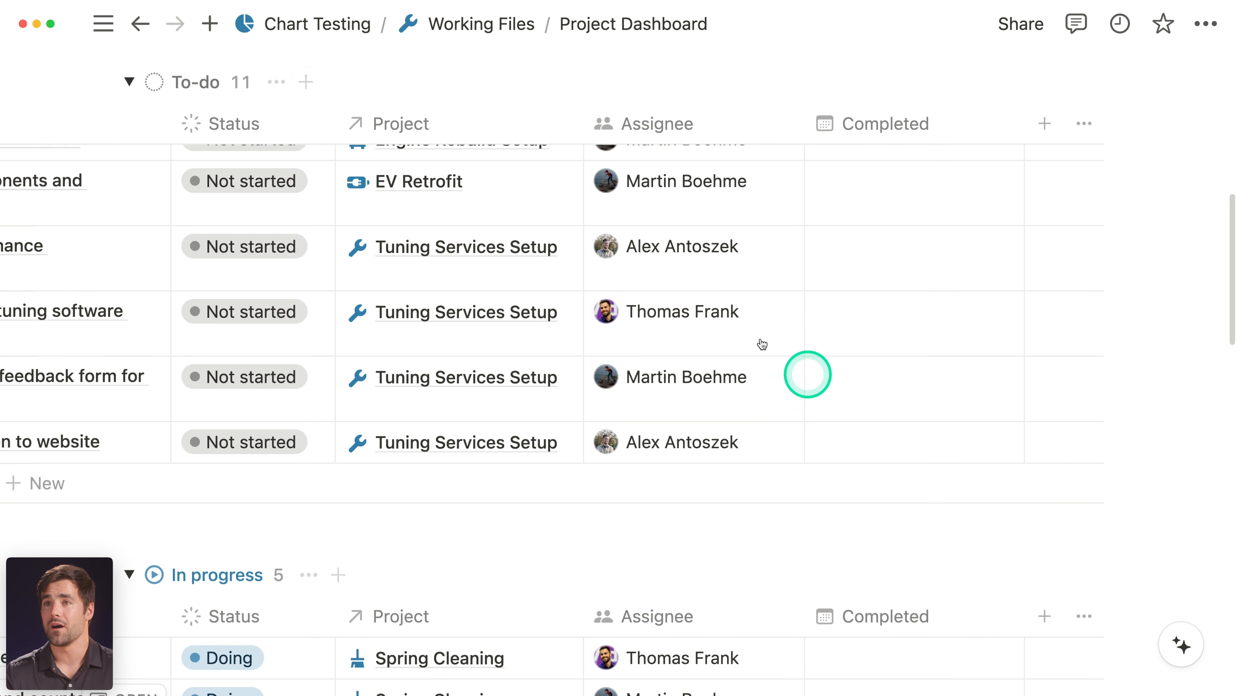
click(358, 360)
scroll(633, 390, down, 8)
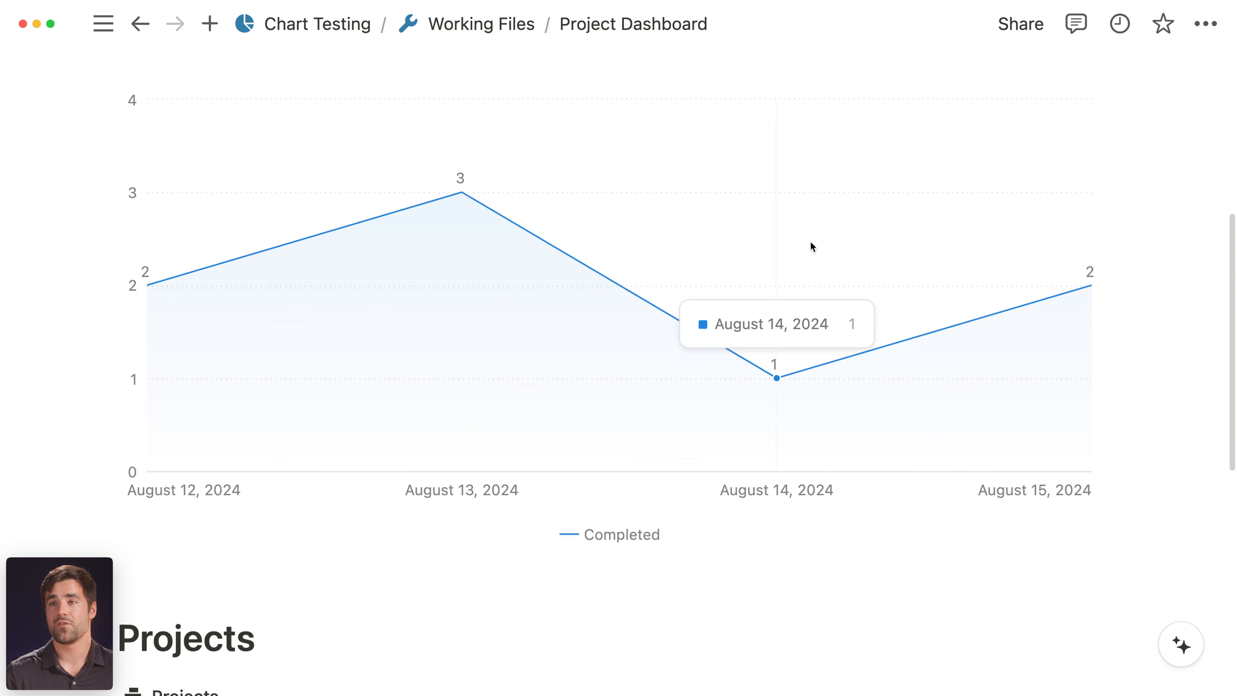
scroll(810, 241, up, 3)
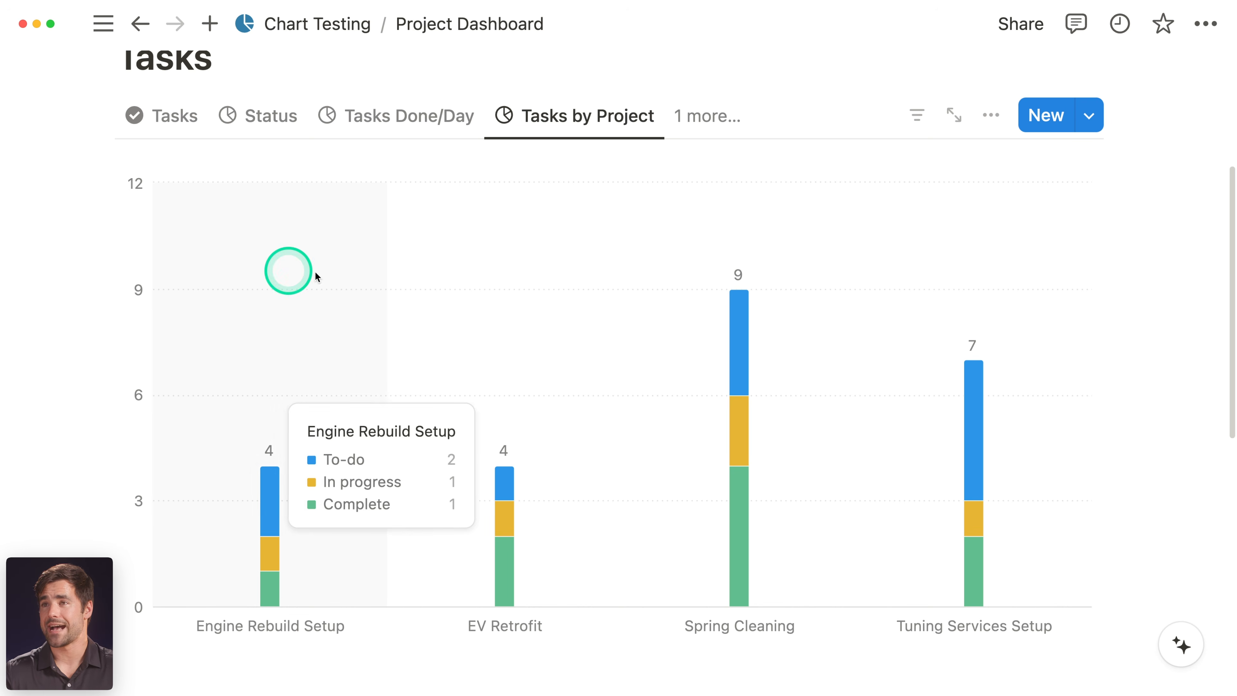
- Examine the status breakdown of the Spring Cleaning bar in the finished Tasks by Project chart
scroll(1143, 361, down, 1)
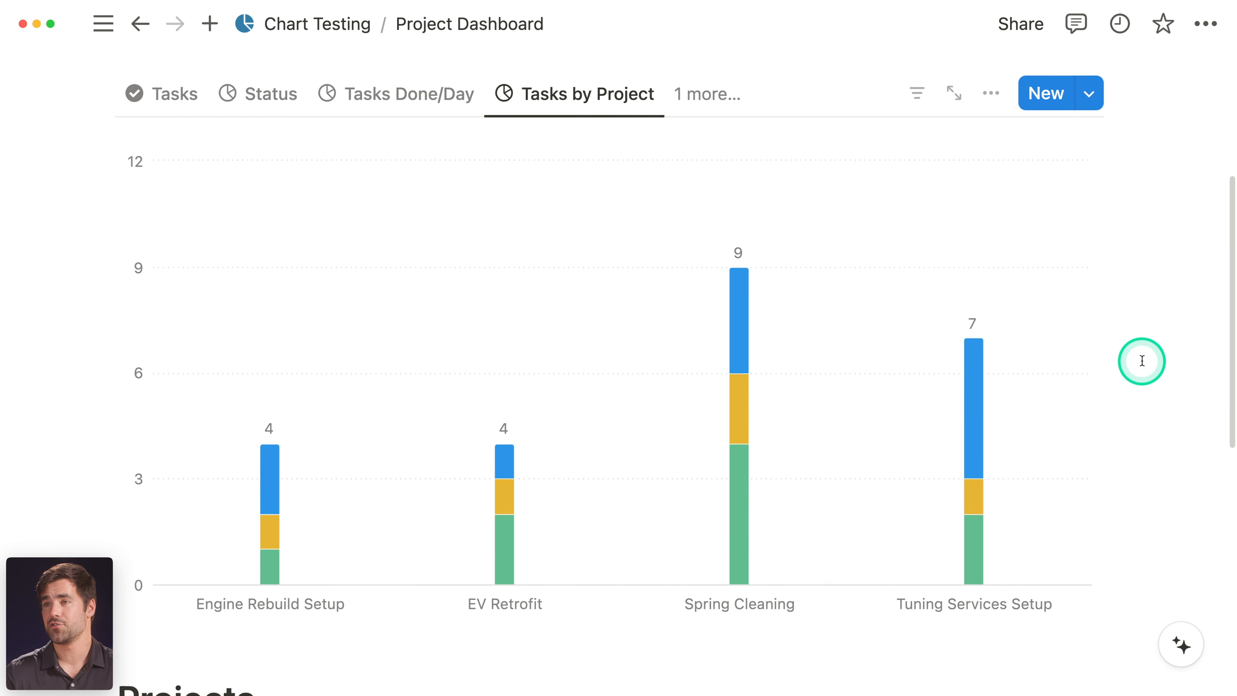
mouse_move(738, 506)
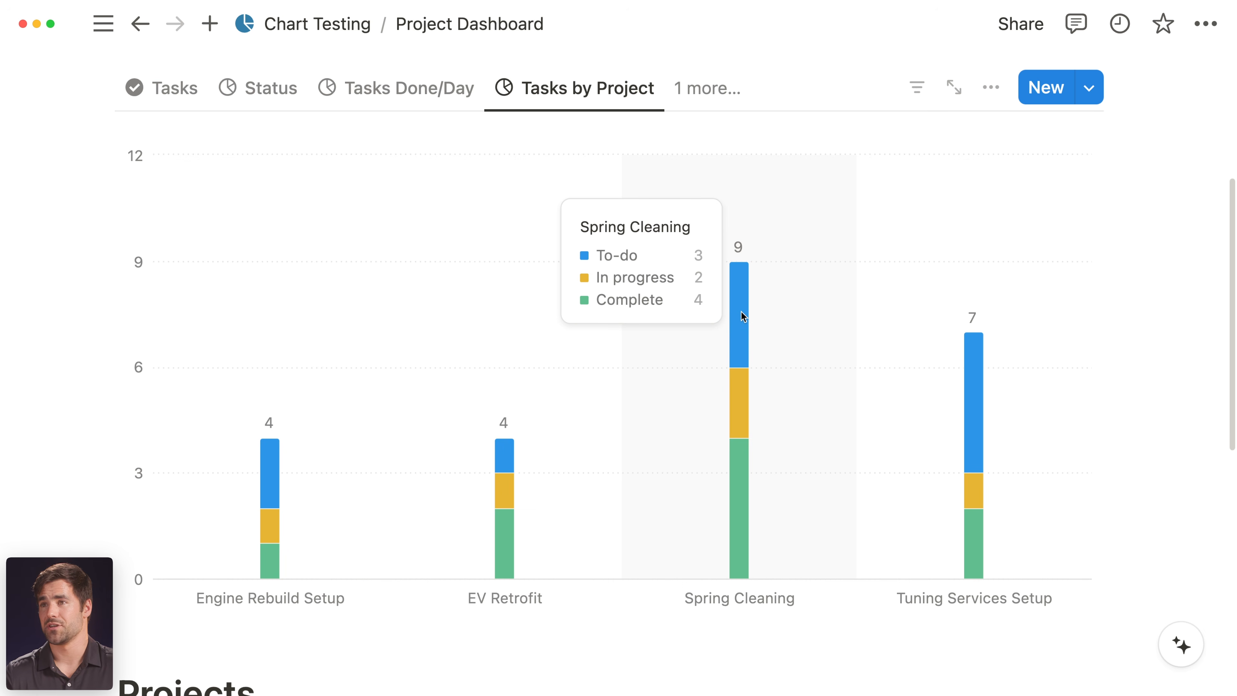
- Switch back to the Working Files copy of the Project Dashboard and hide the sidebar again
key(super+backslash)
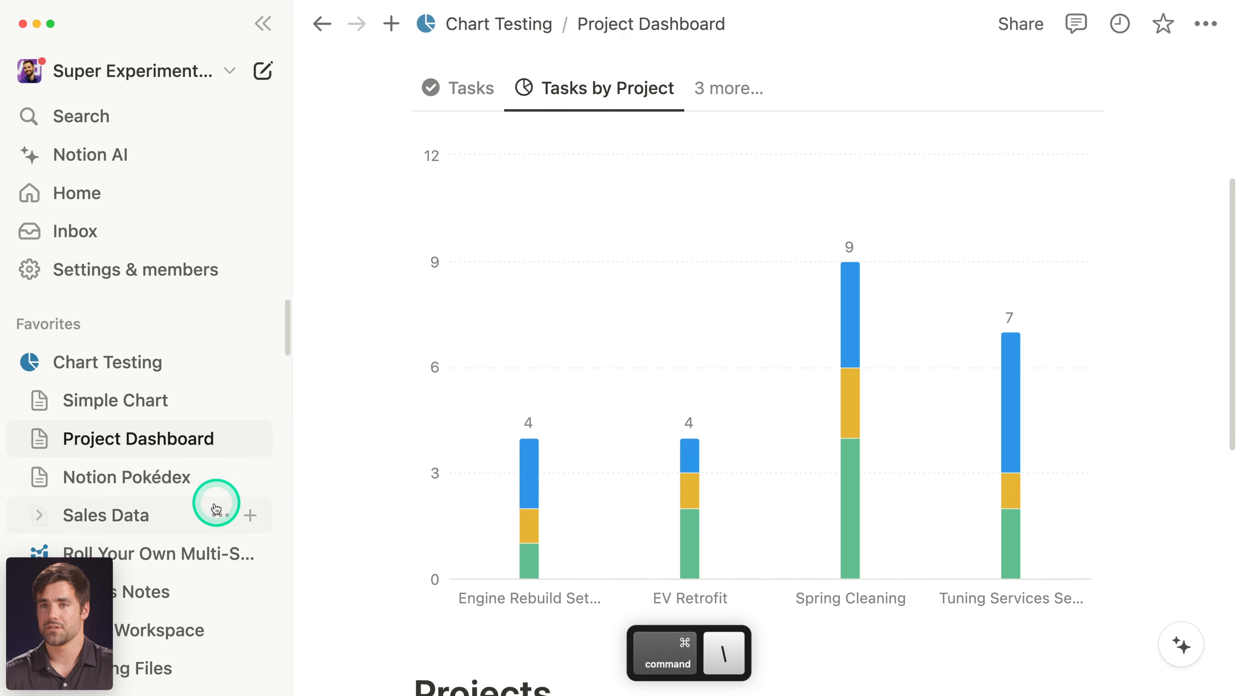
scroll(207, 515, down, 2)
scroll(207, 515, down, 3)
scroll(158, 488, up, 1)
click(158, 312)
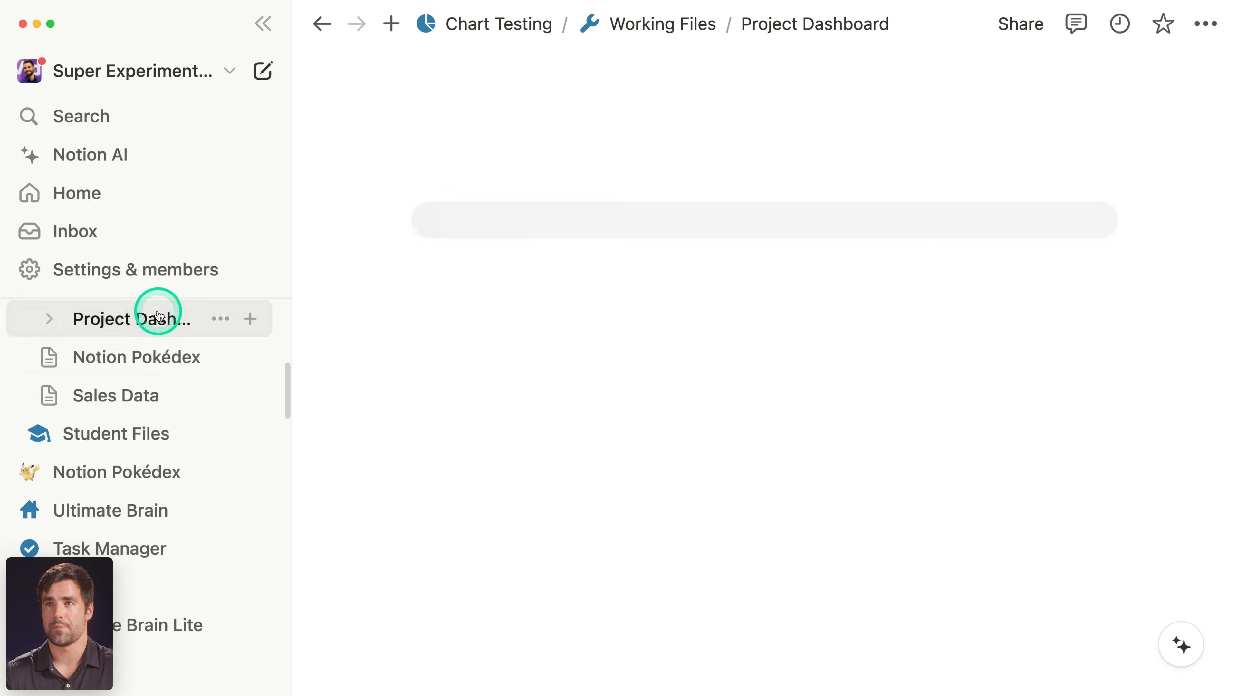
key(super+backslash)
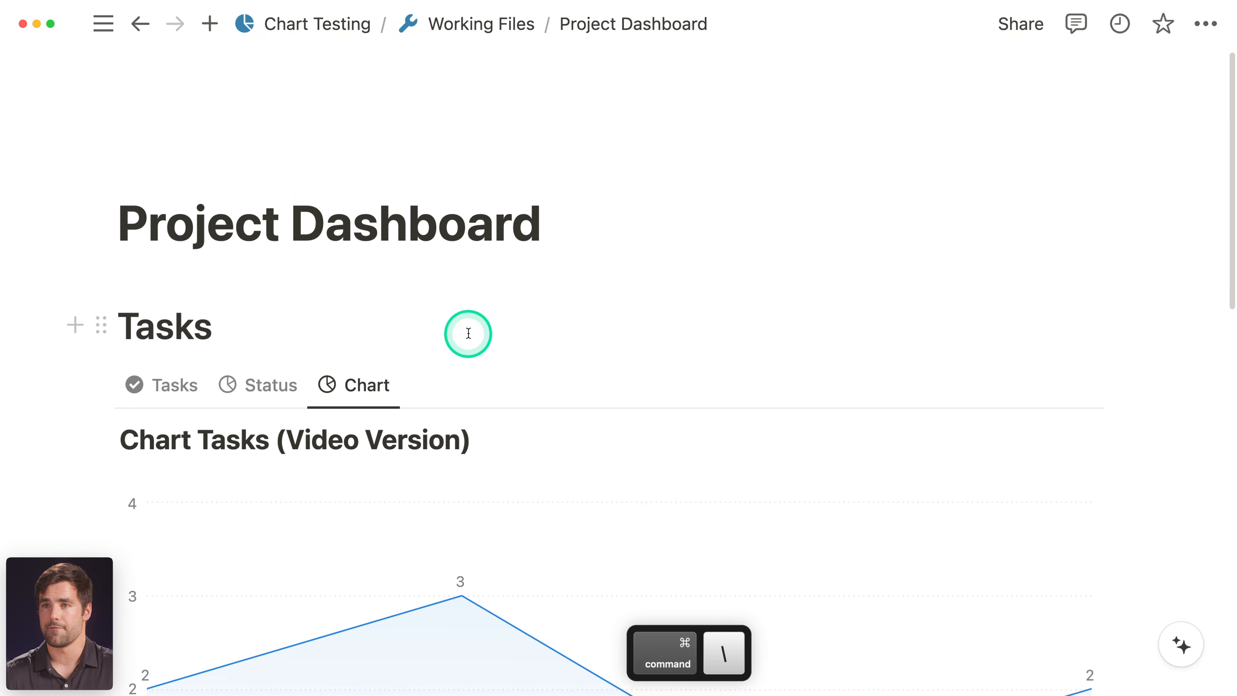
- Add another chart view to the Tasks database as a vertical bar chart showing Project on the X axis
scroll(475, 324, down, 3)
scroll(480, 318, down, 4)
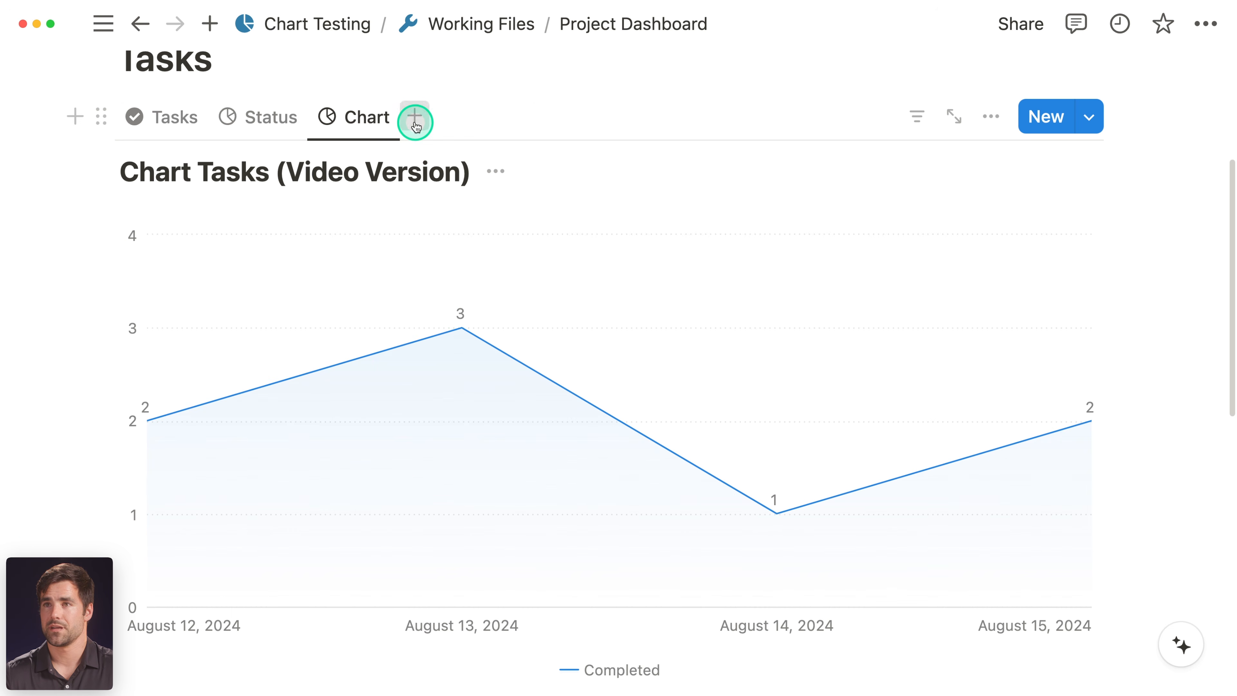
click(415, 117)
click(367, 397)
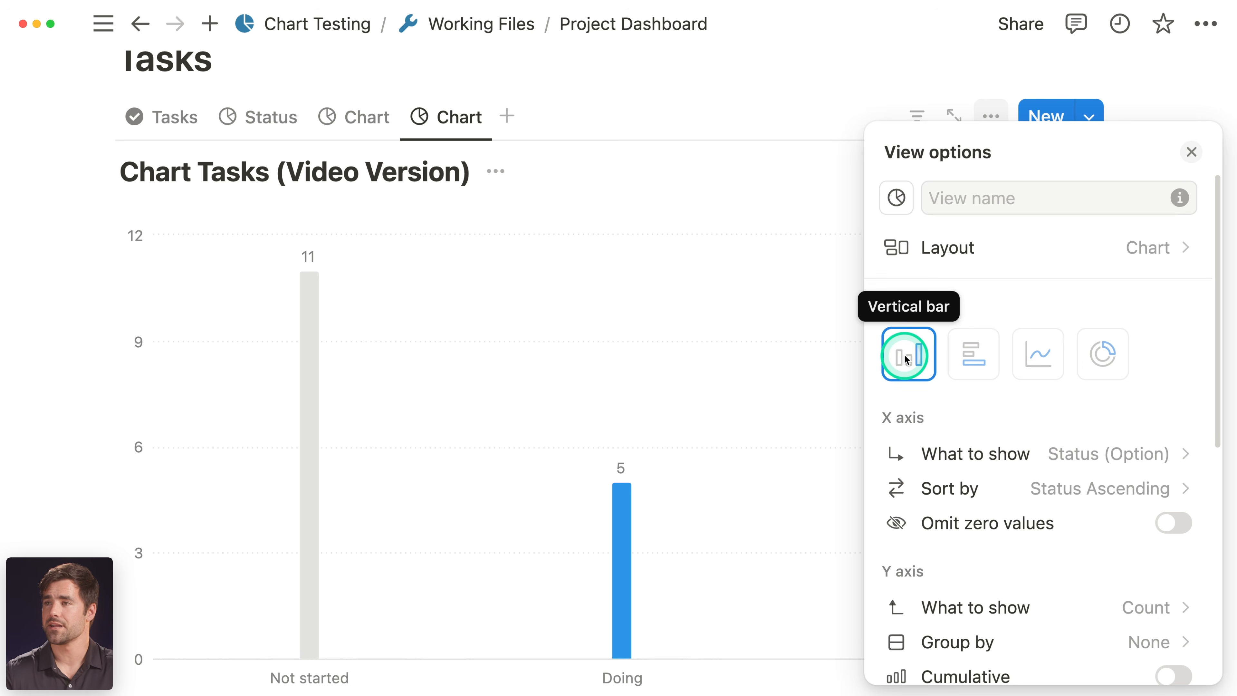
scroll(1159, 342, down, 2)
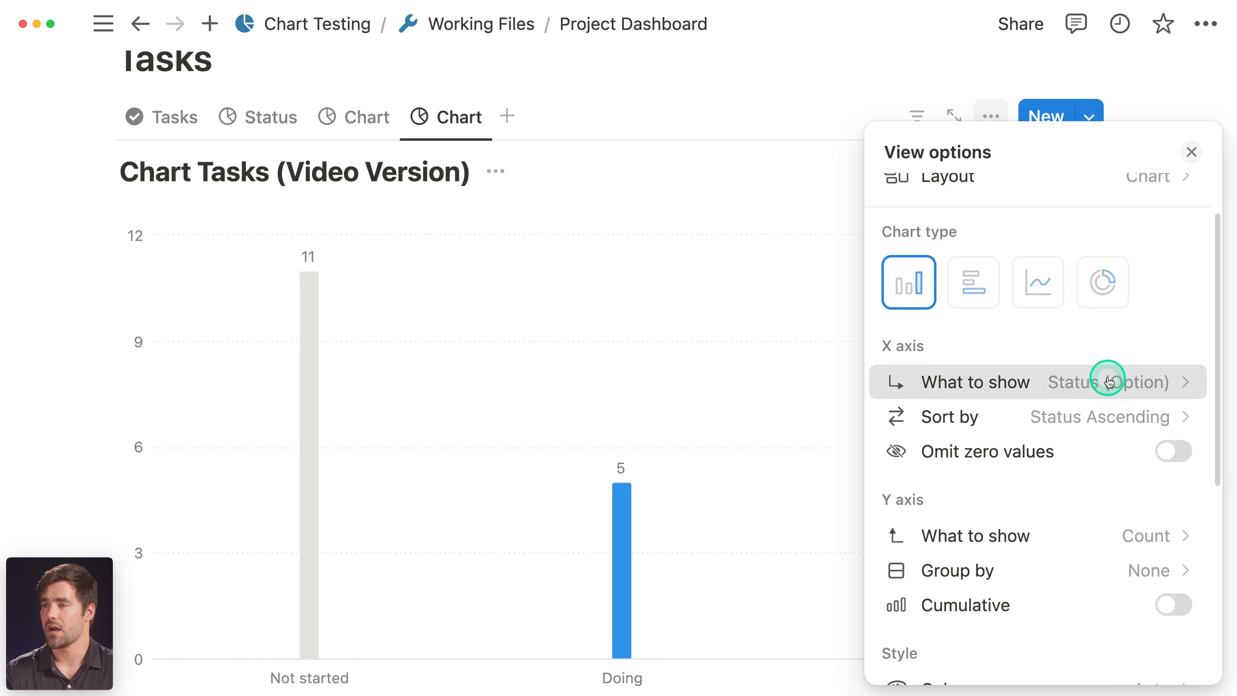
click(1109, 382)
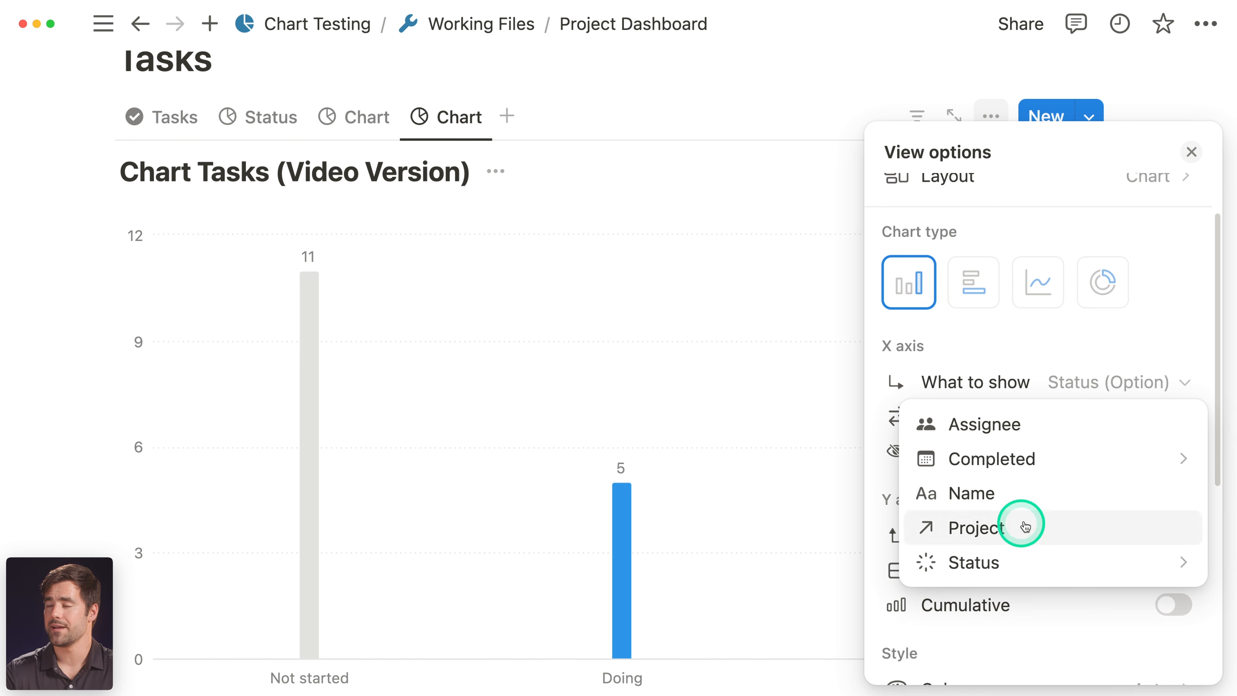
click(1006, 532)
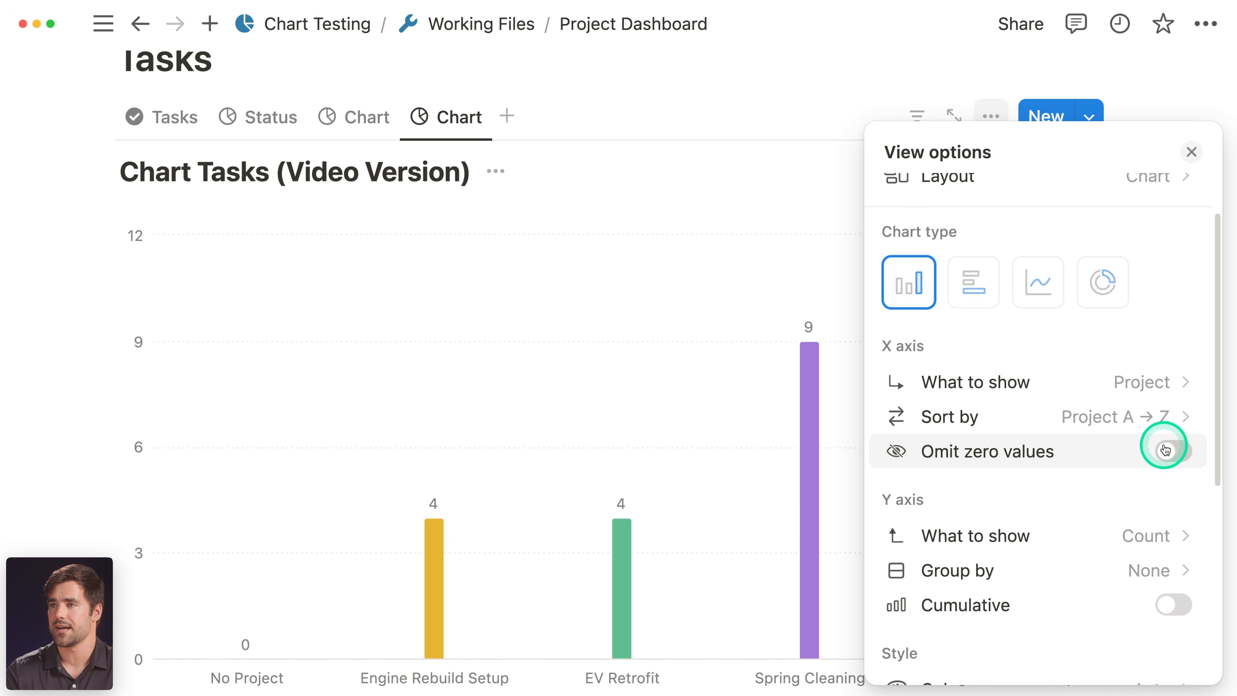
- Omit zero values, group the project bar chart's Y axis by Status (Group), and close the view options
click(1173, 450)
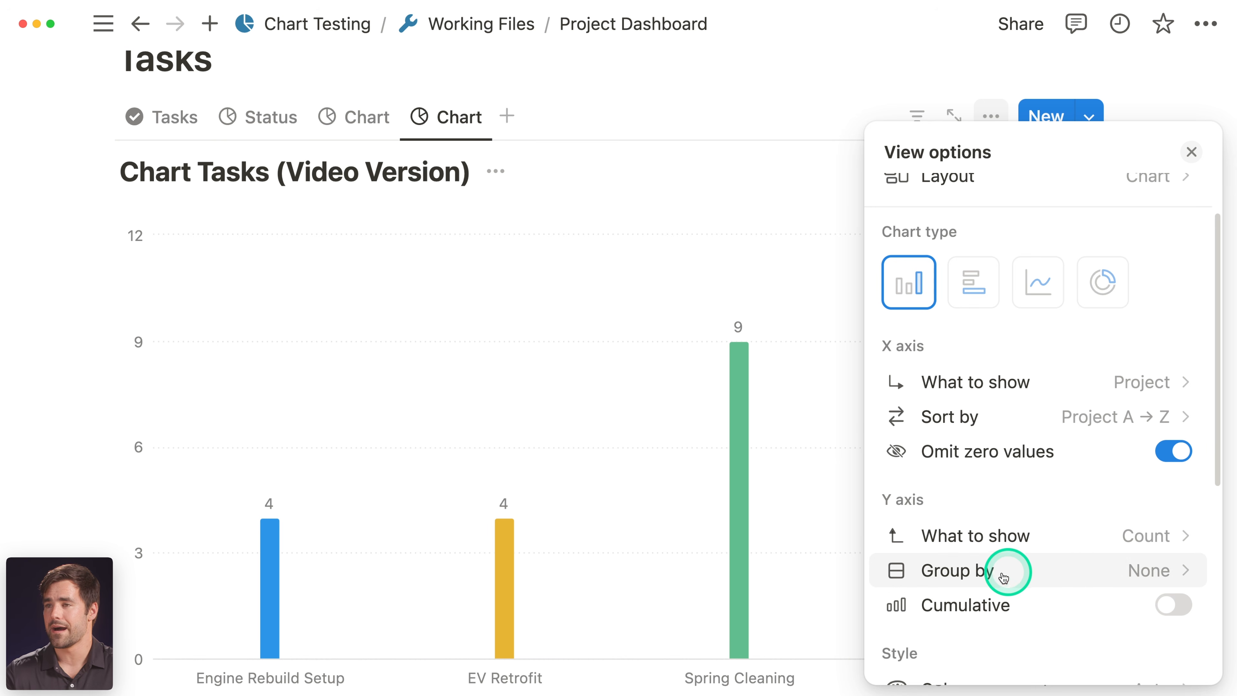
click(1083, 570)
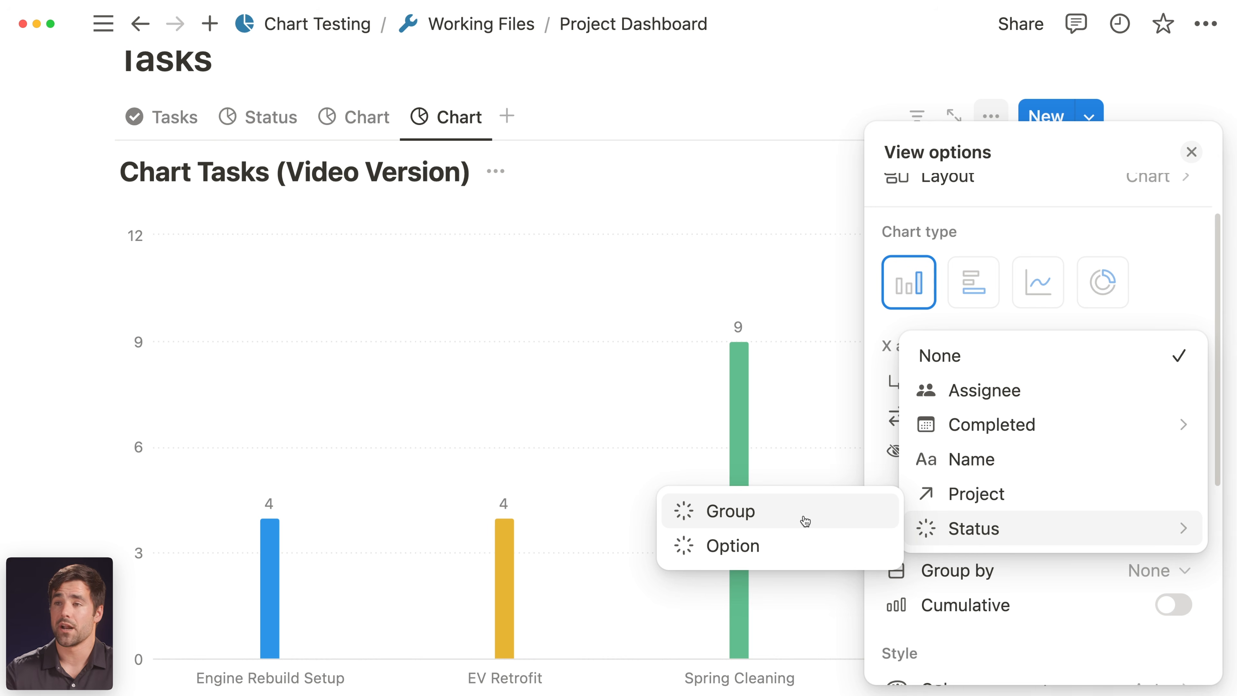
click(769, 510)
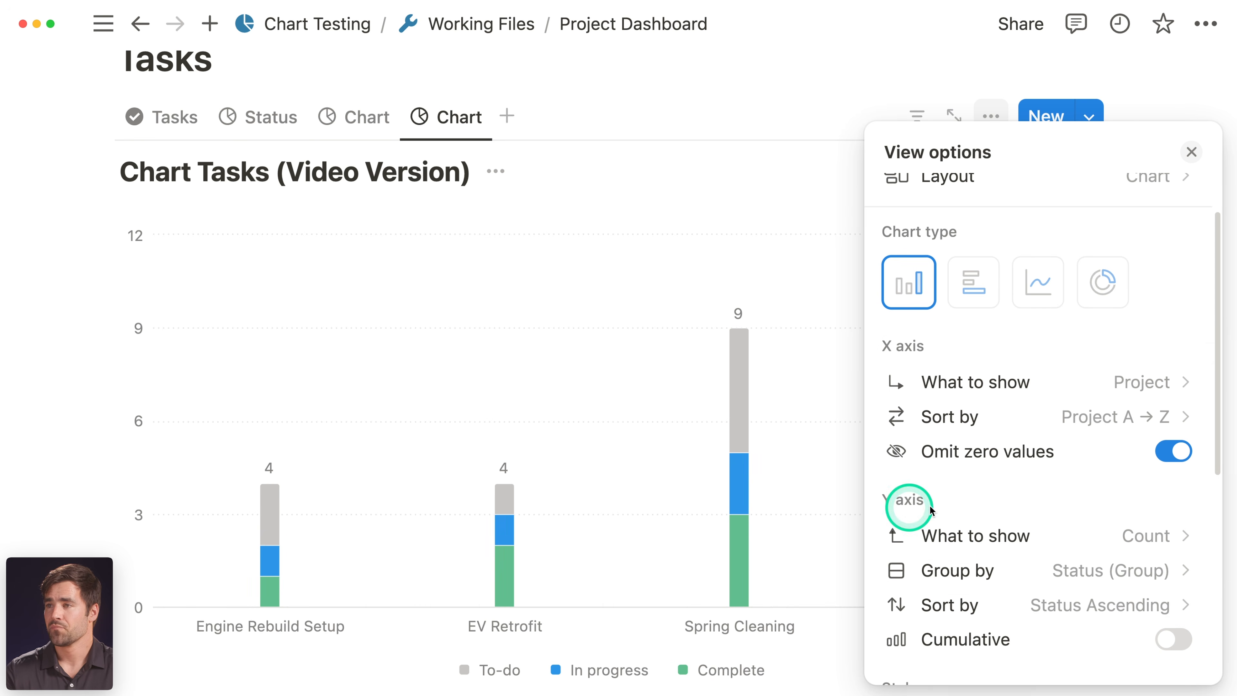
scroll(1102, 499, down, 1)
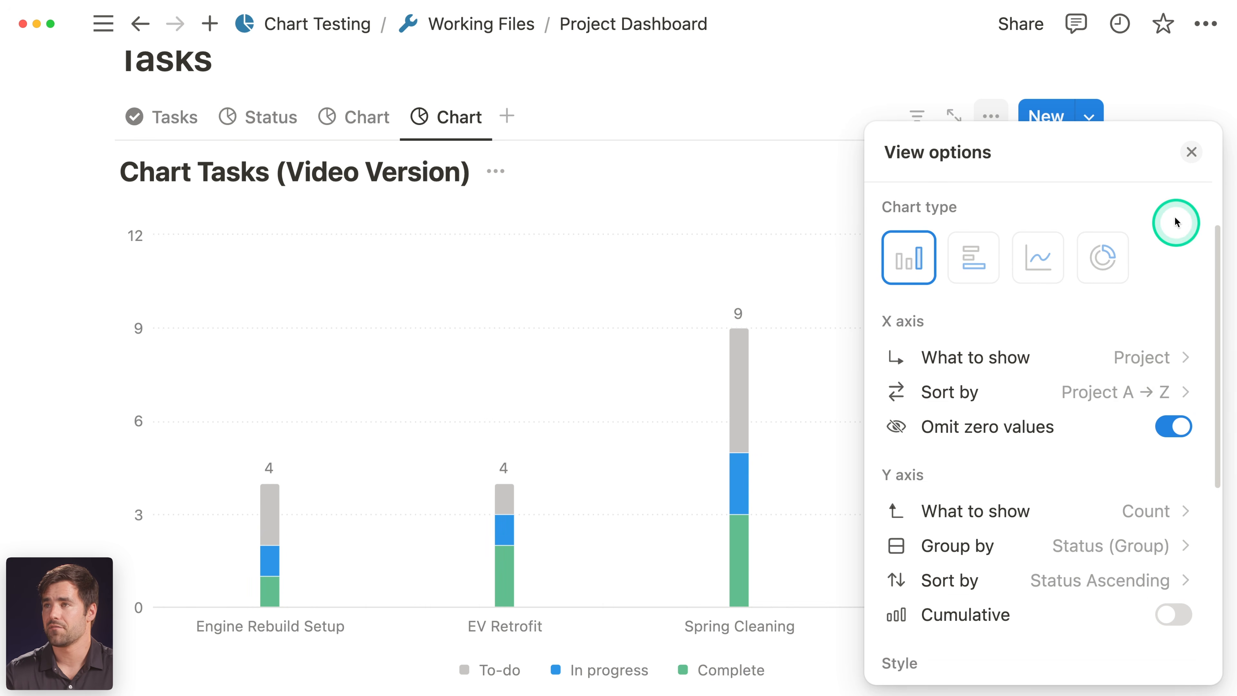
click(1191, 152)
- Inspect the status breakdown of the project bars, including Engine Rebuild Setup, in the new stacked chart
scroll(1184, 385, down, 1)
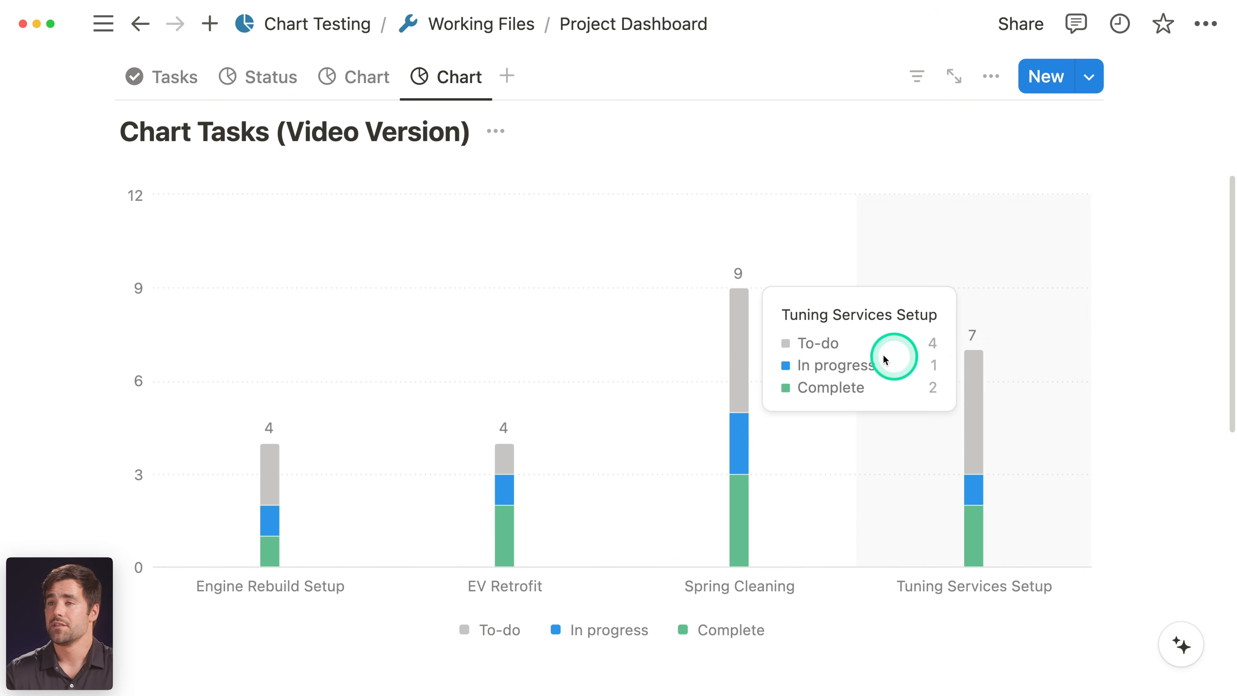
mouse_move(286, 506)
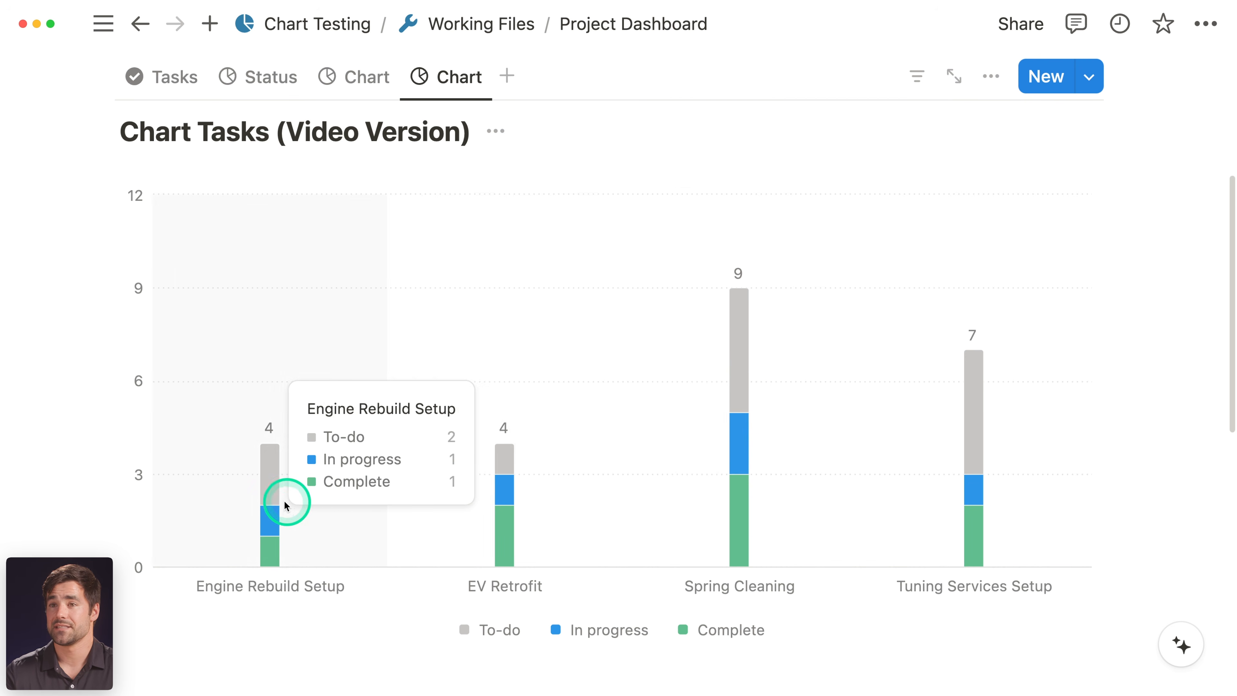
mouse_move(688, 445)
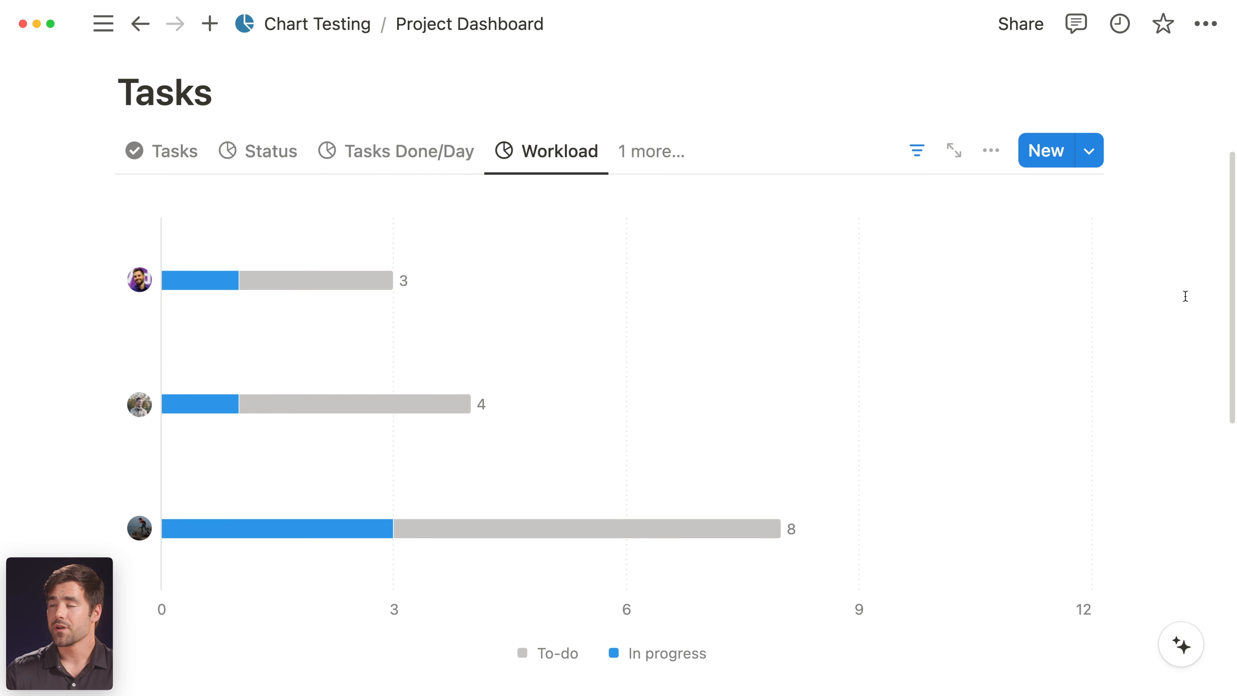
- Examine each assignee's To-do and In progress tasks in the finished Workload chart
scroll(1186, 297, down, 1)
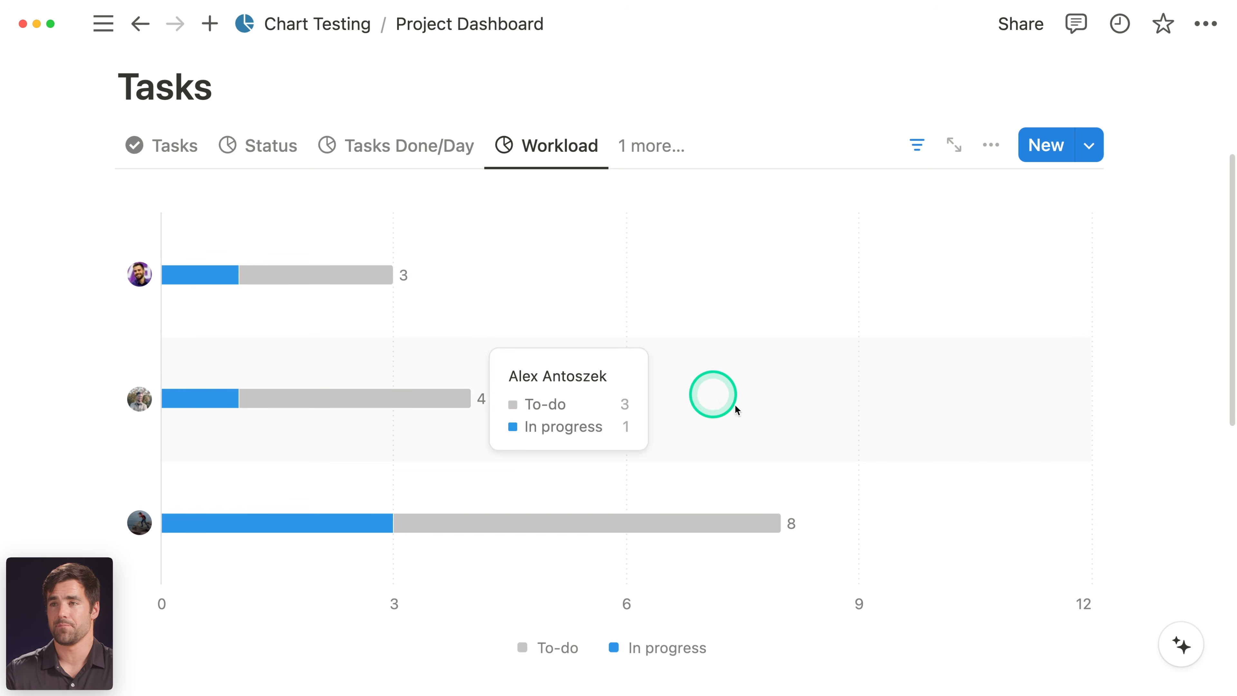
mouse_move(862, 505)
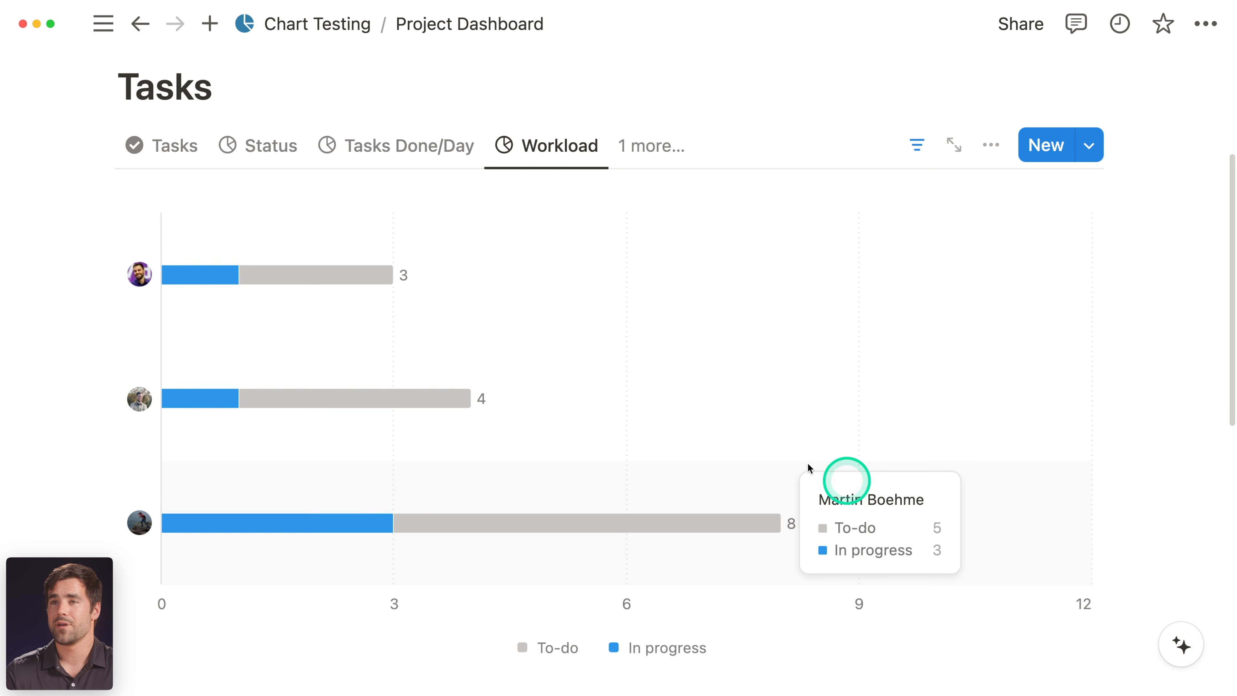
mouse_move(495, 293)
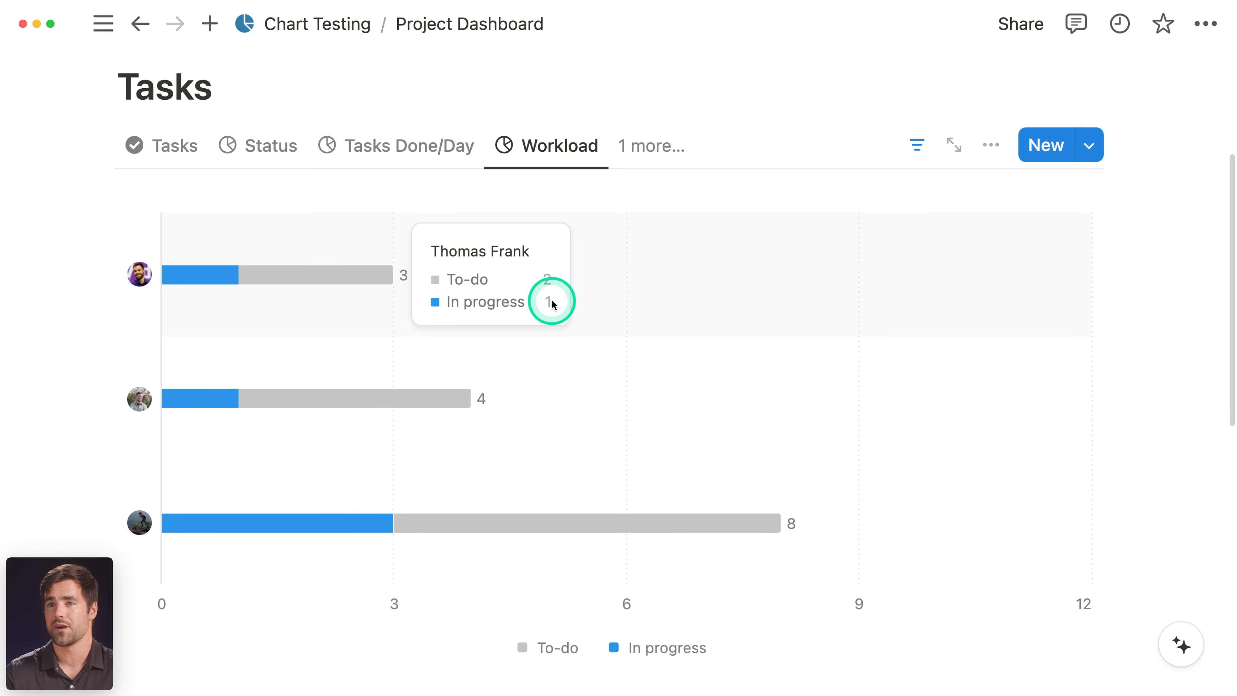
mouse_move(800, 467)
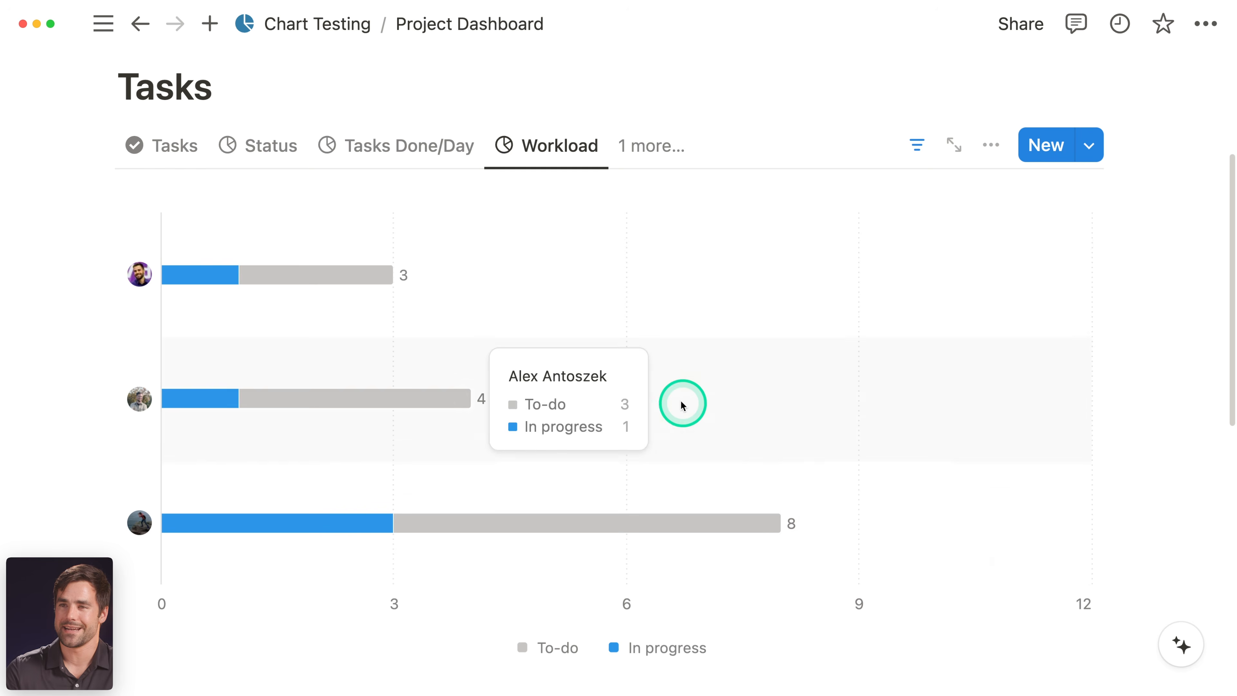
mouse_move(553, 295)
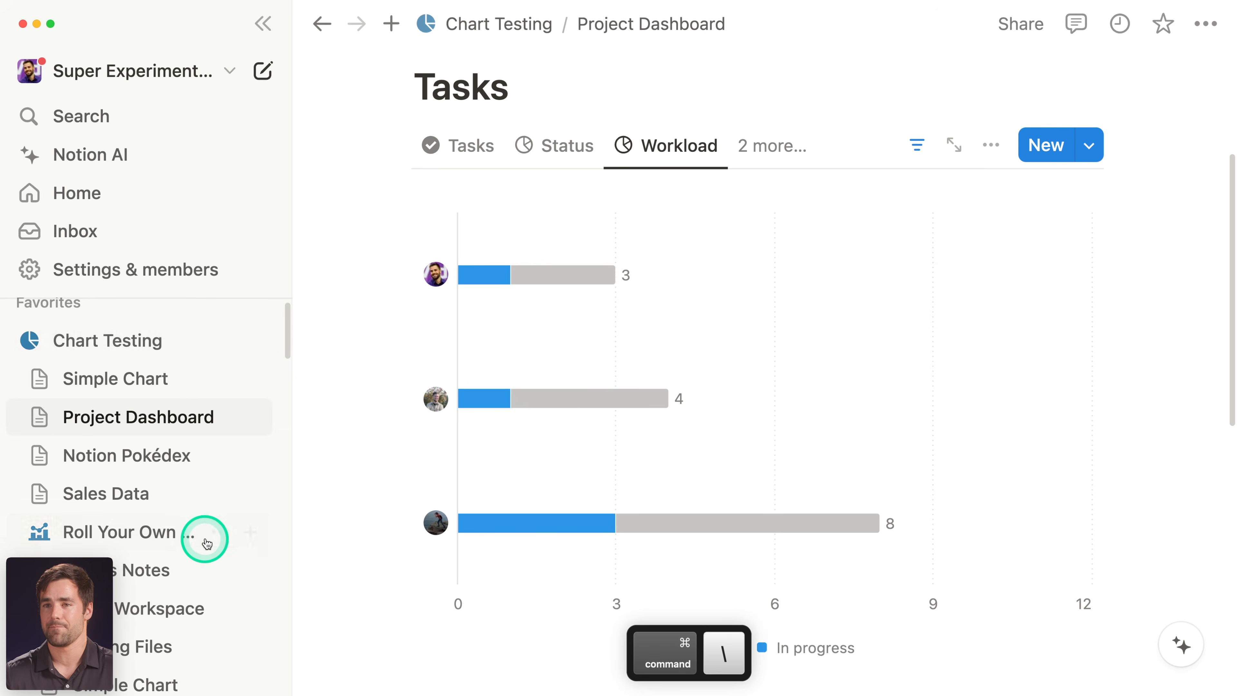
- Open the Project Dashboard page under Working Files and hide the sidebar
scroll(204, 517, down, 4)
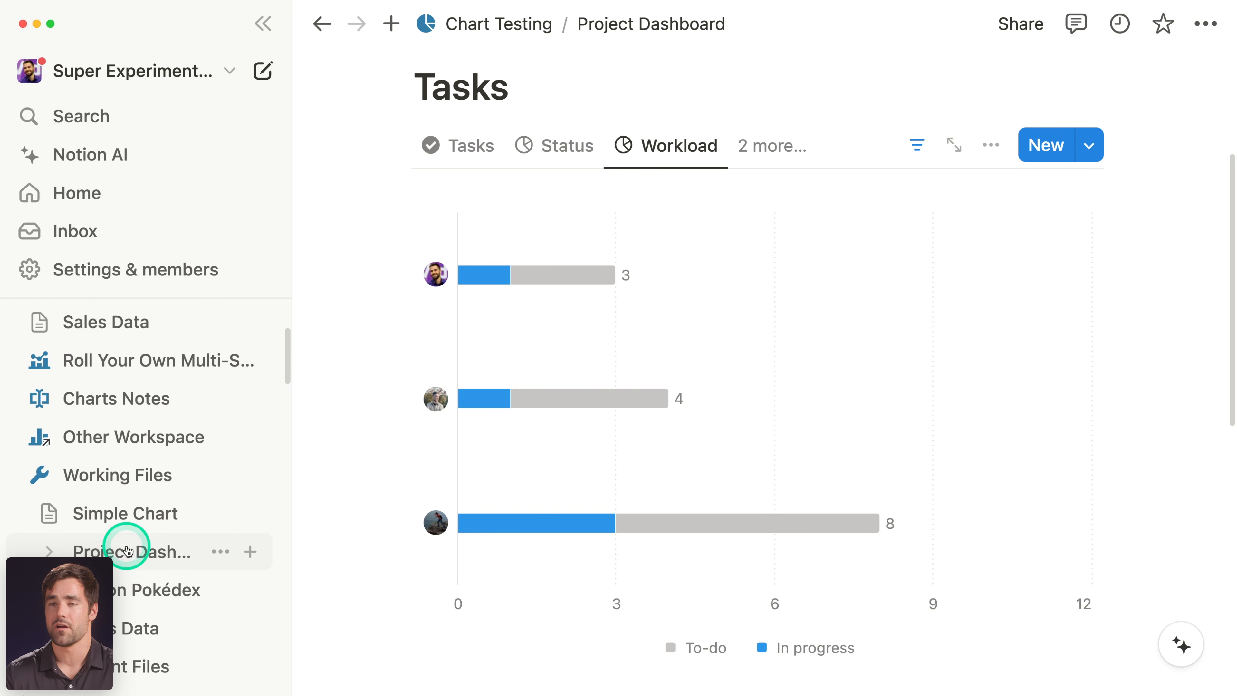
click(127, 553)
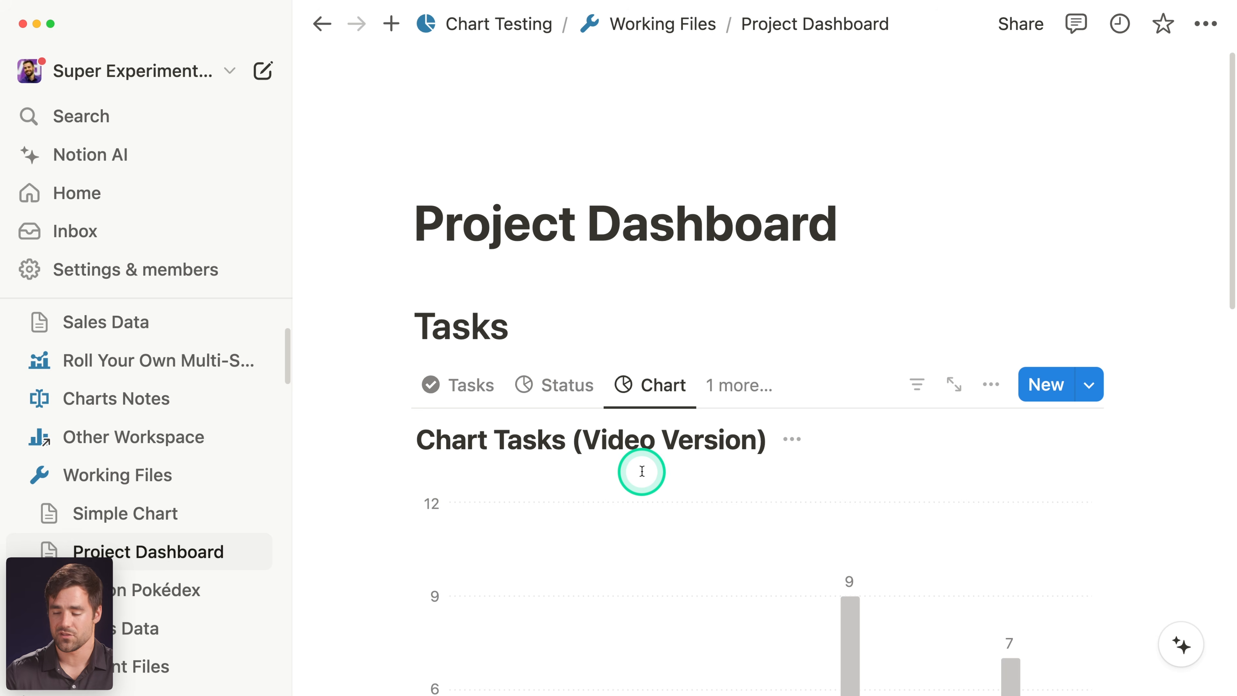
key(super+backslash)
- Add a new chart view named Workload to the Tasks database and make it a horizontal bar chart
scroll(642, 471, down, 5)
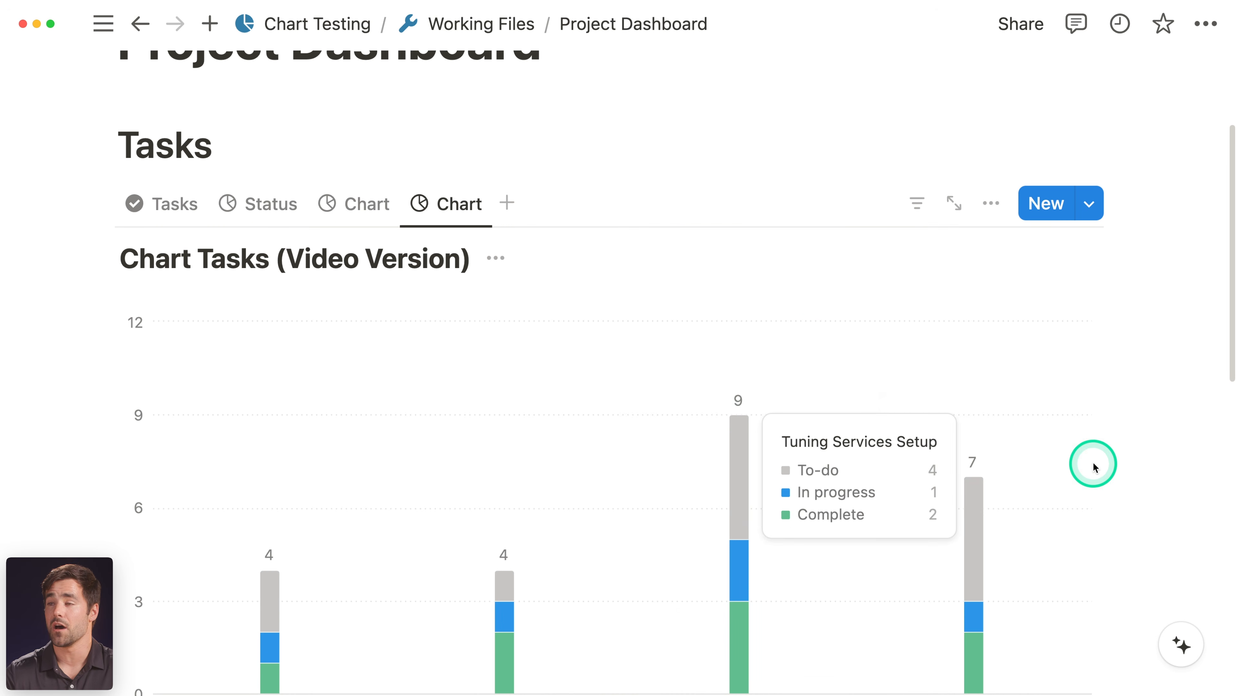
scroll(1121, 465, down, 2)
scroll(1146, 465, down, 2)
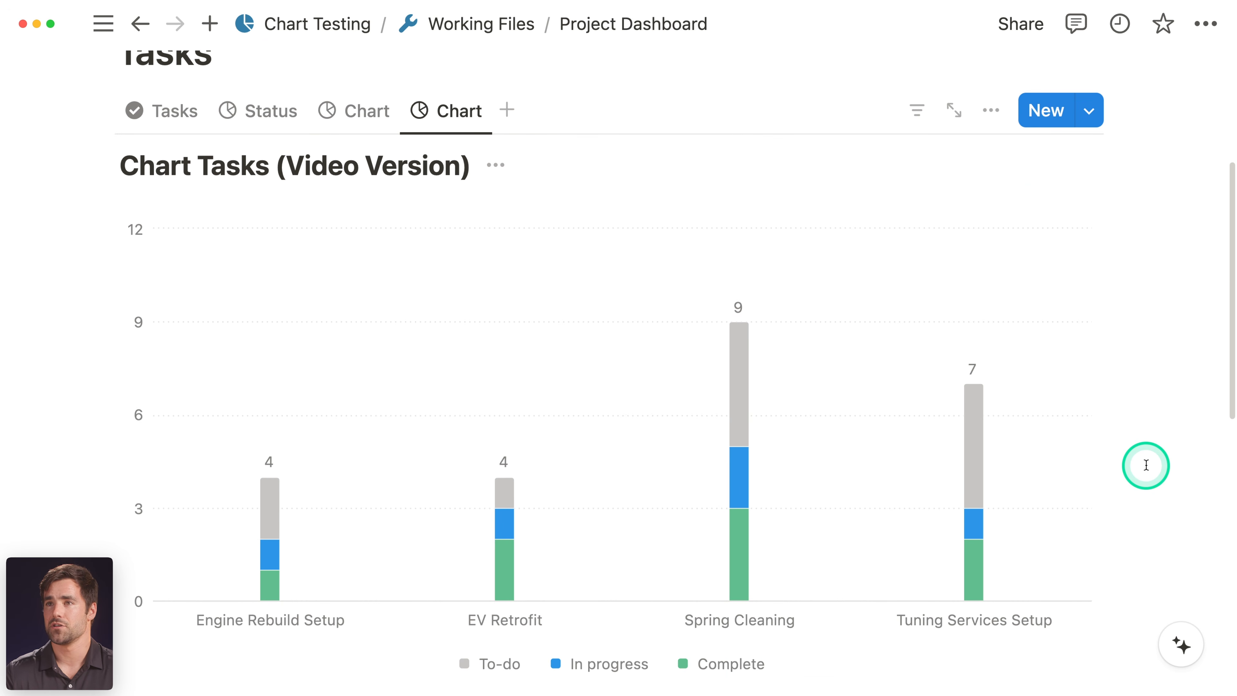
click(506, 110)
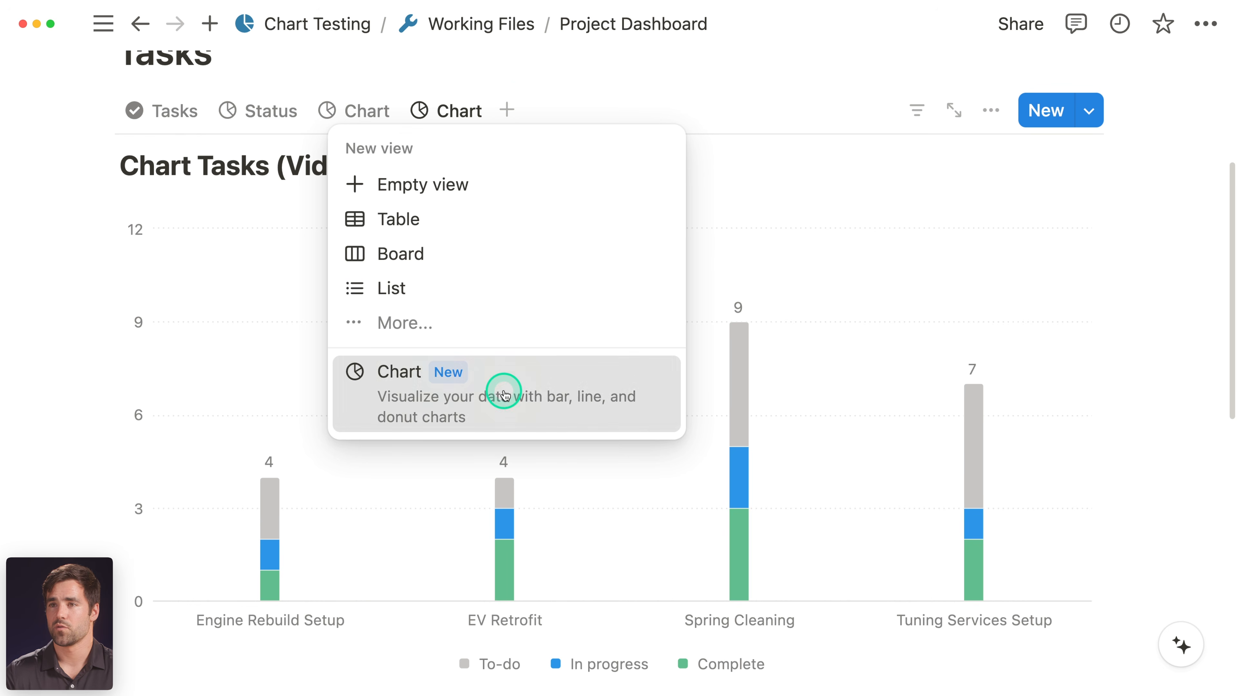
click(500, 395)
text(Workload)
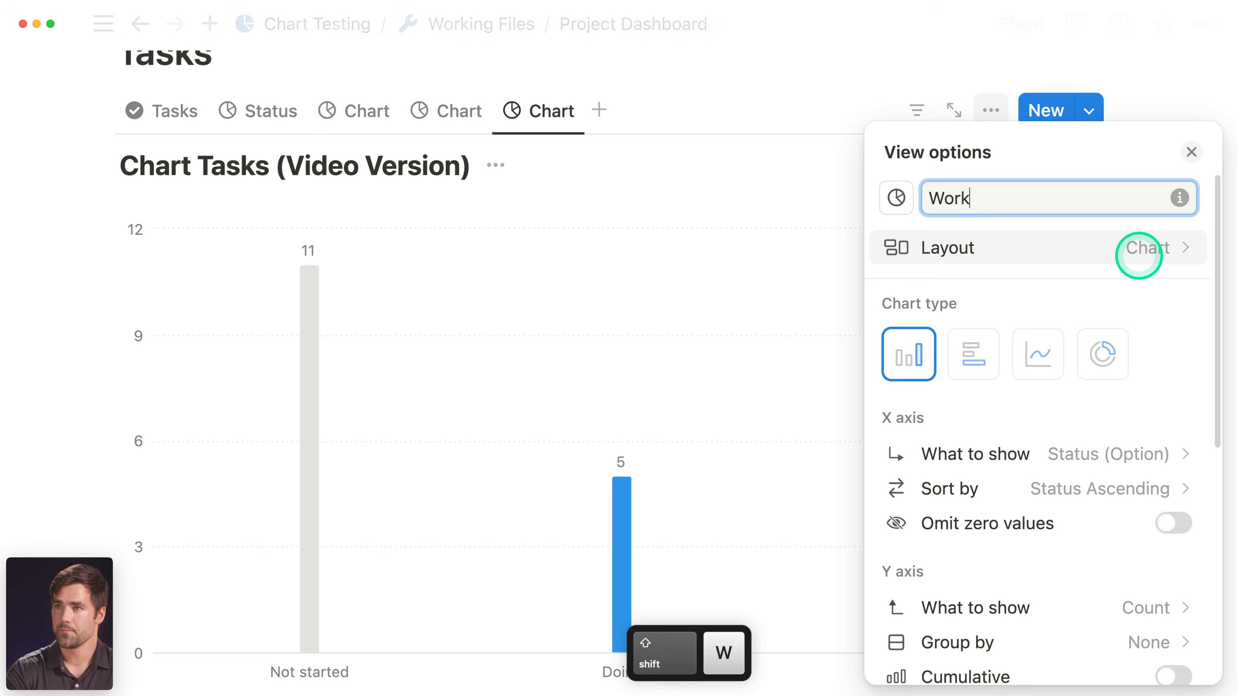
click(923, 354)
click(982, 364)
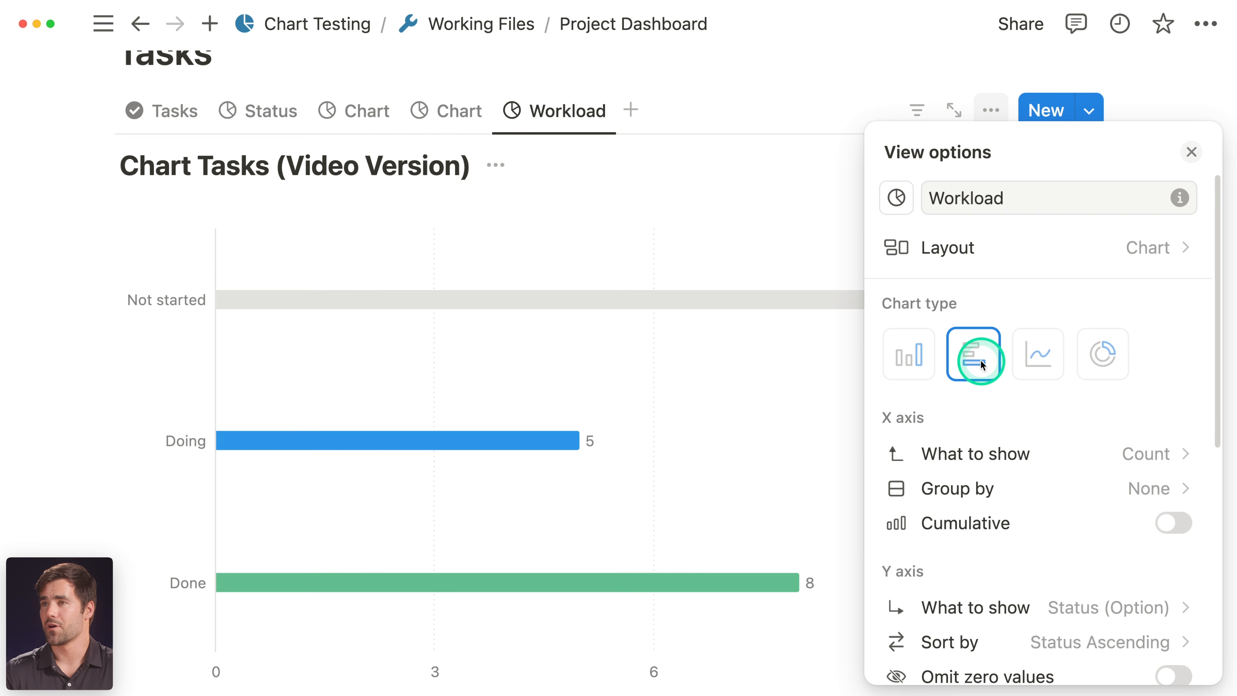
- Show Assignee on the Workload chart's Y axis, omit zero values, and close the view options
scroll(1012, 375, down, 5)
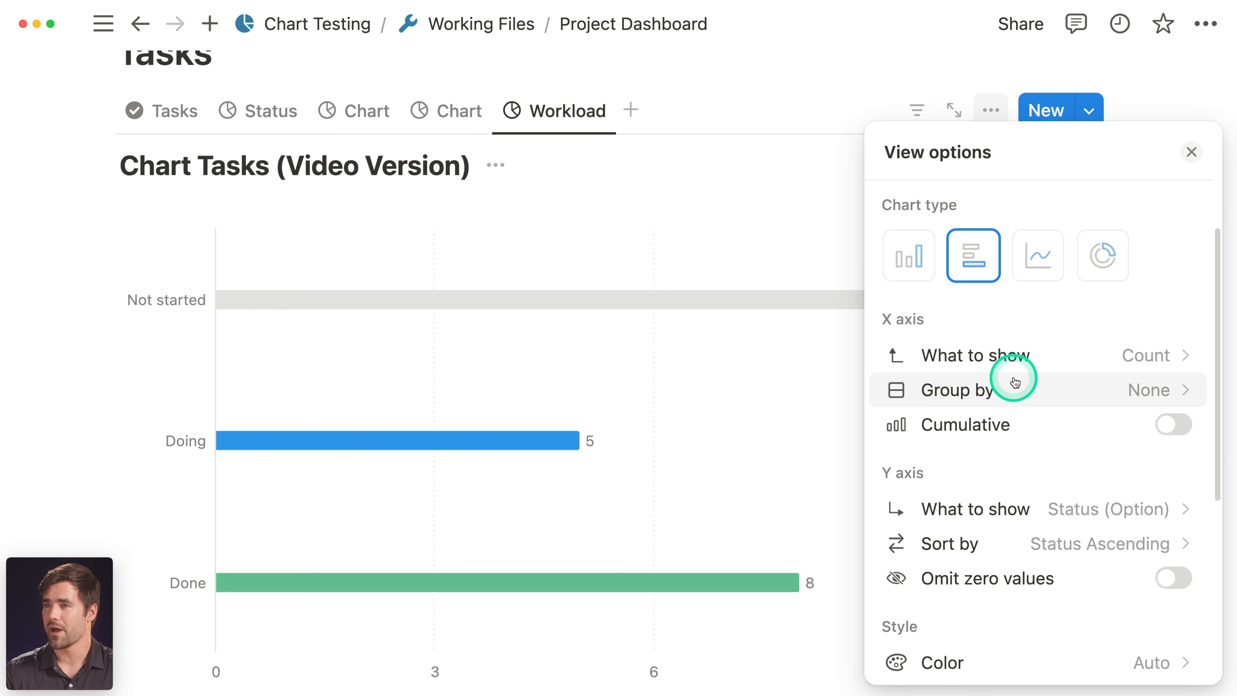
scroll(1016, 374, down, 2)
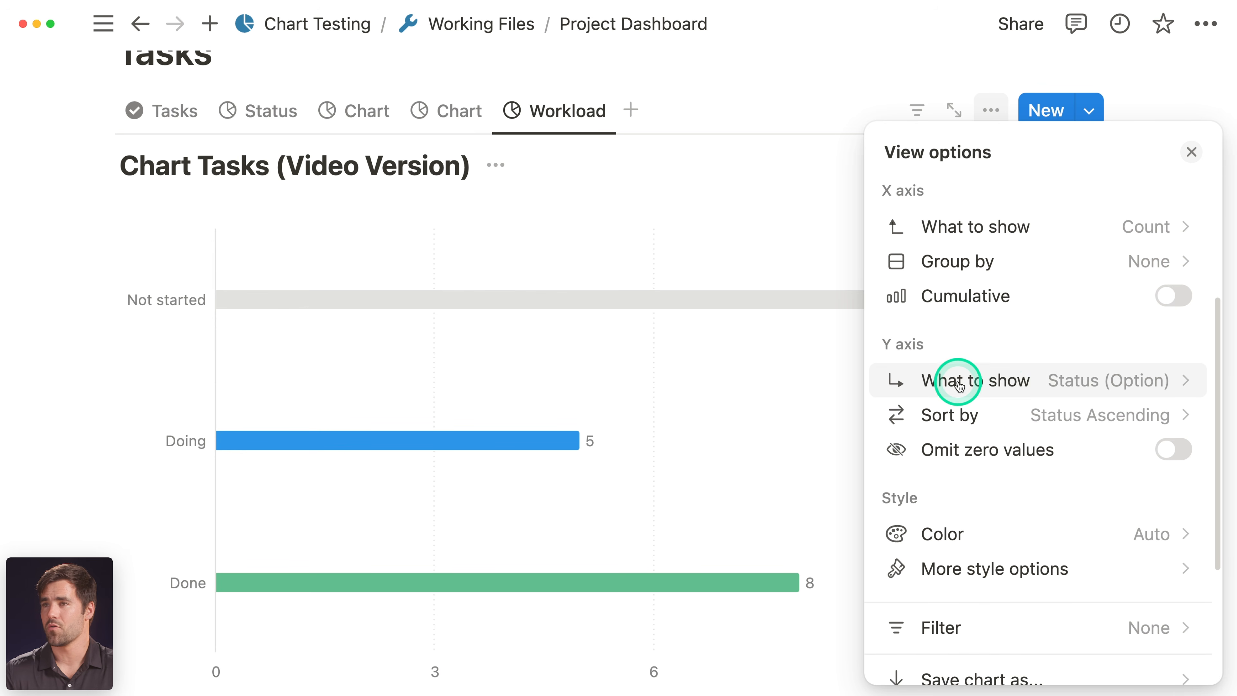
click(1102, 386)
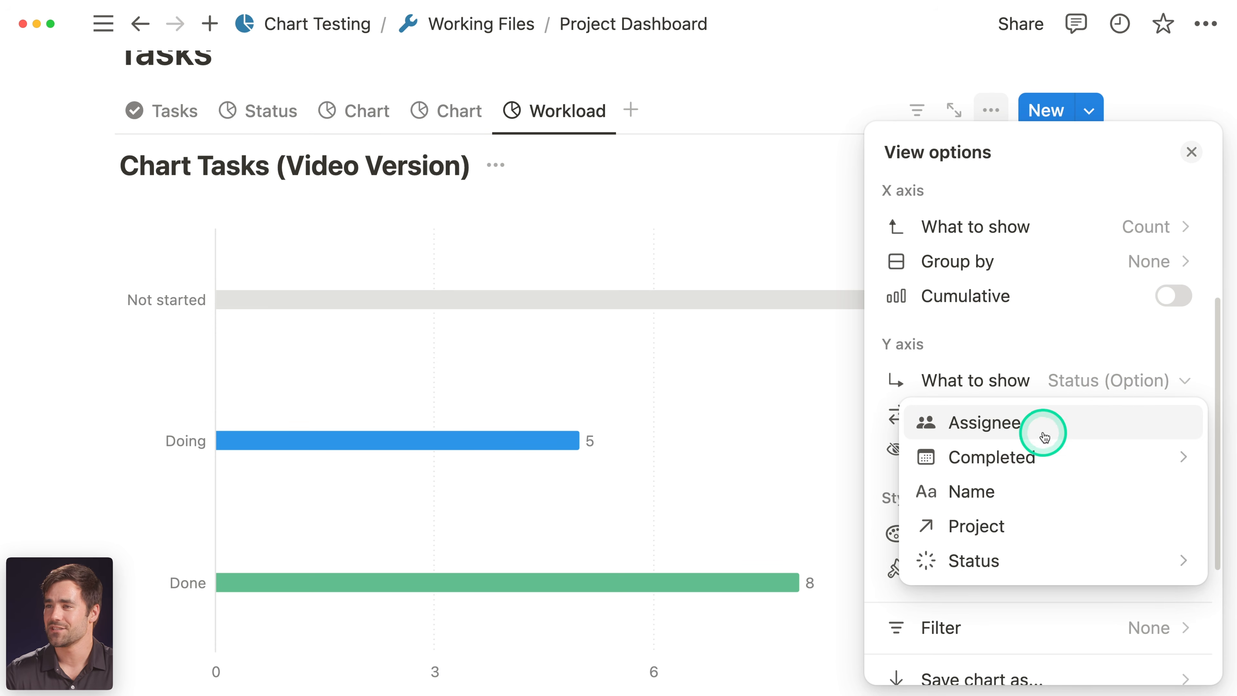
click(1052, 424)
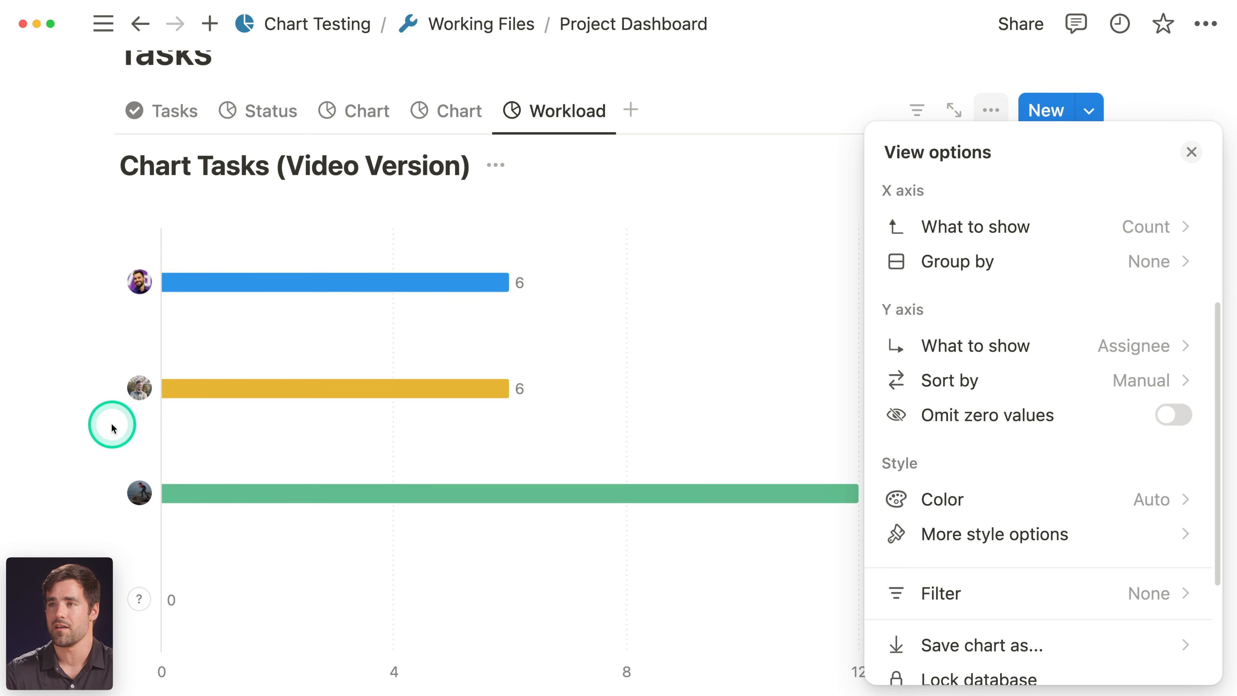
click(1169, 418)
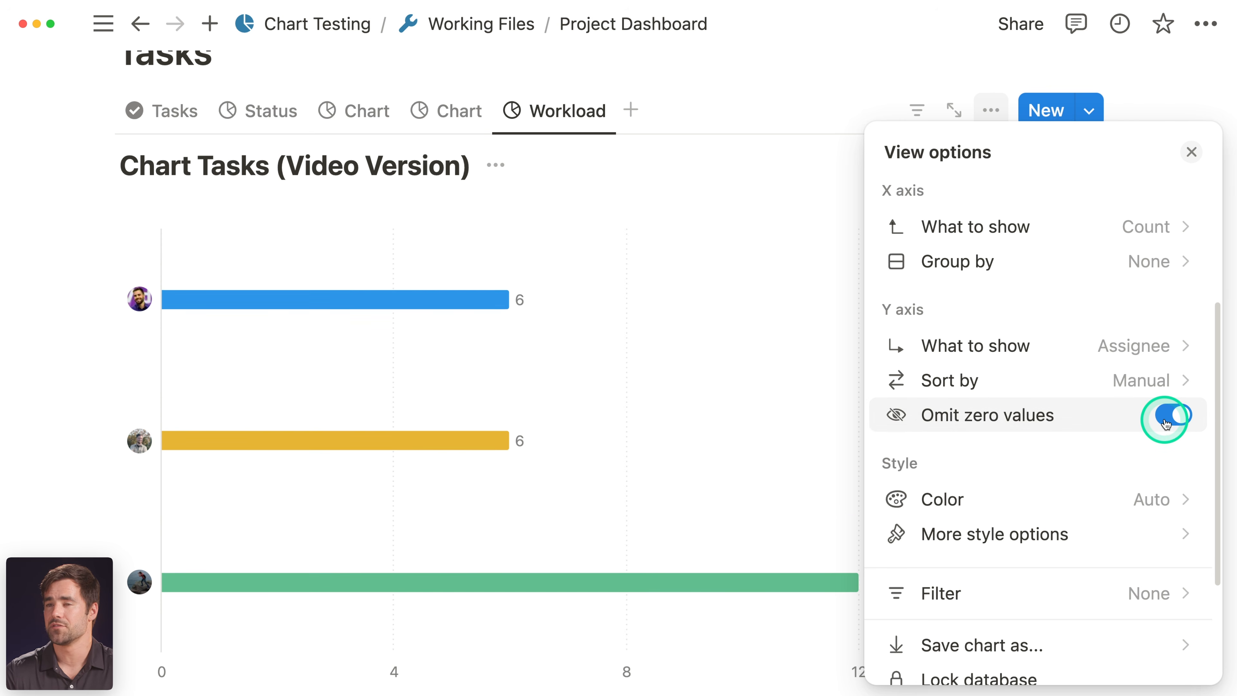
key(Escape)
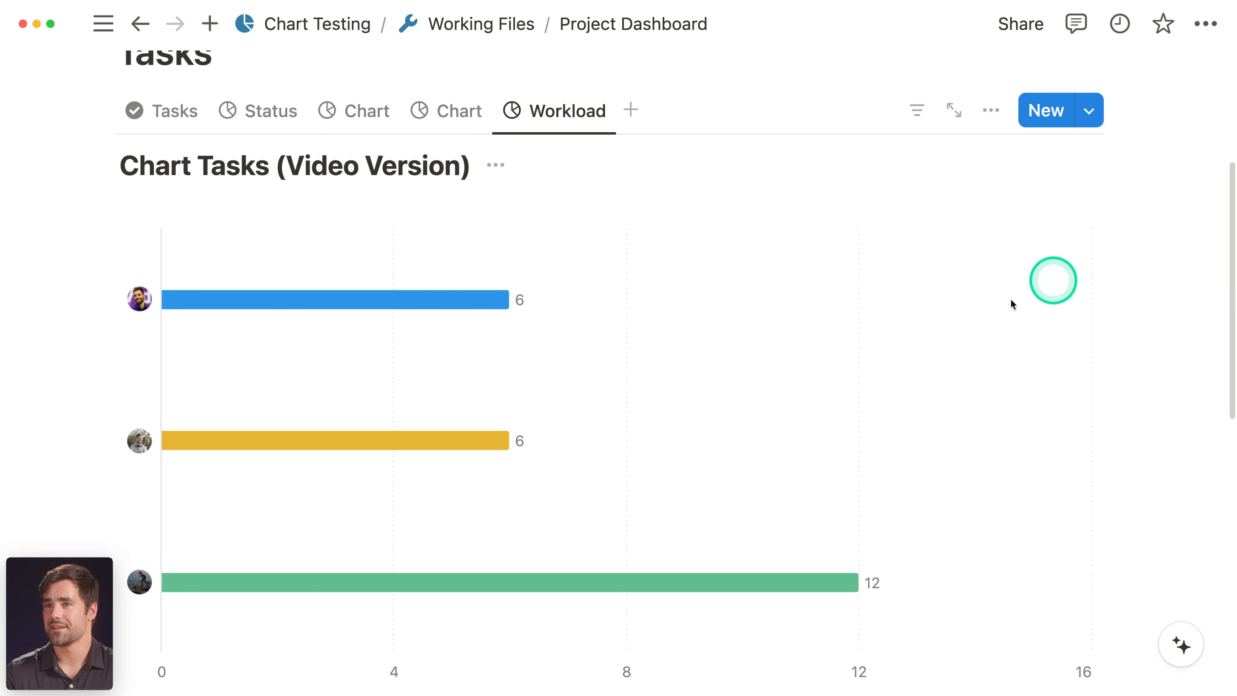
- Filter the Completed table view by Status, selecting the Complete group
mouse_move(499, 572)
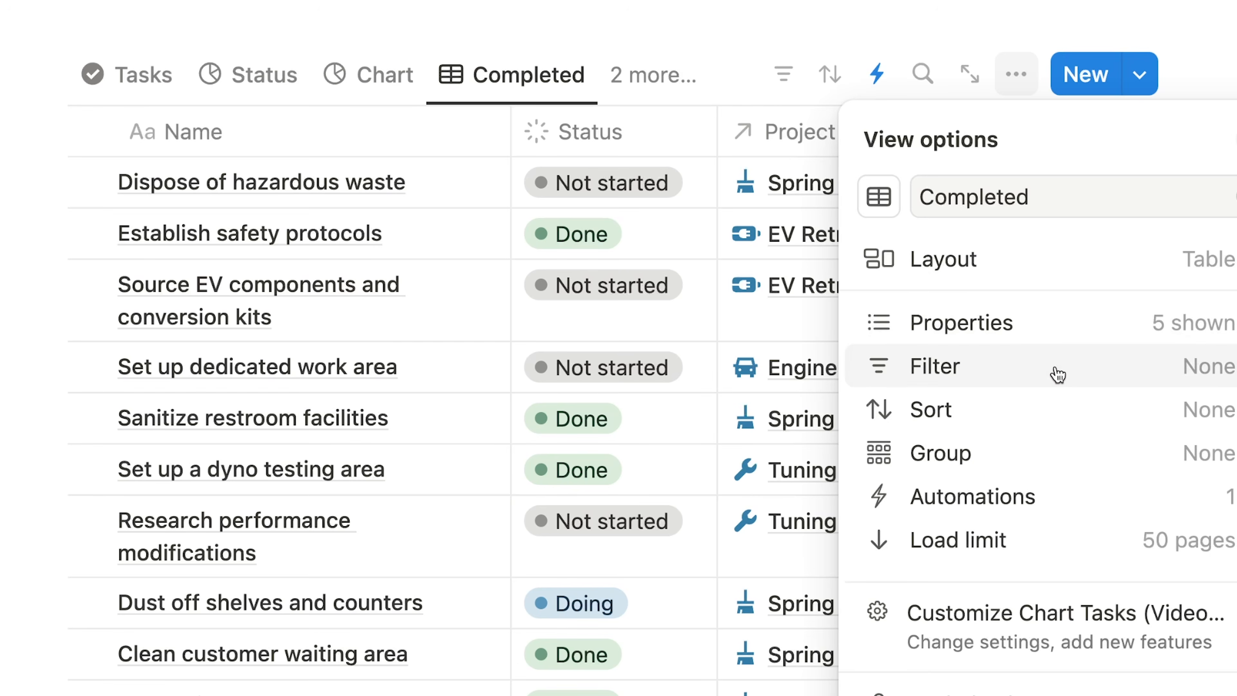
click(1054, 368)
click(1028, 423)
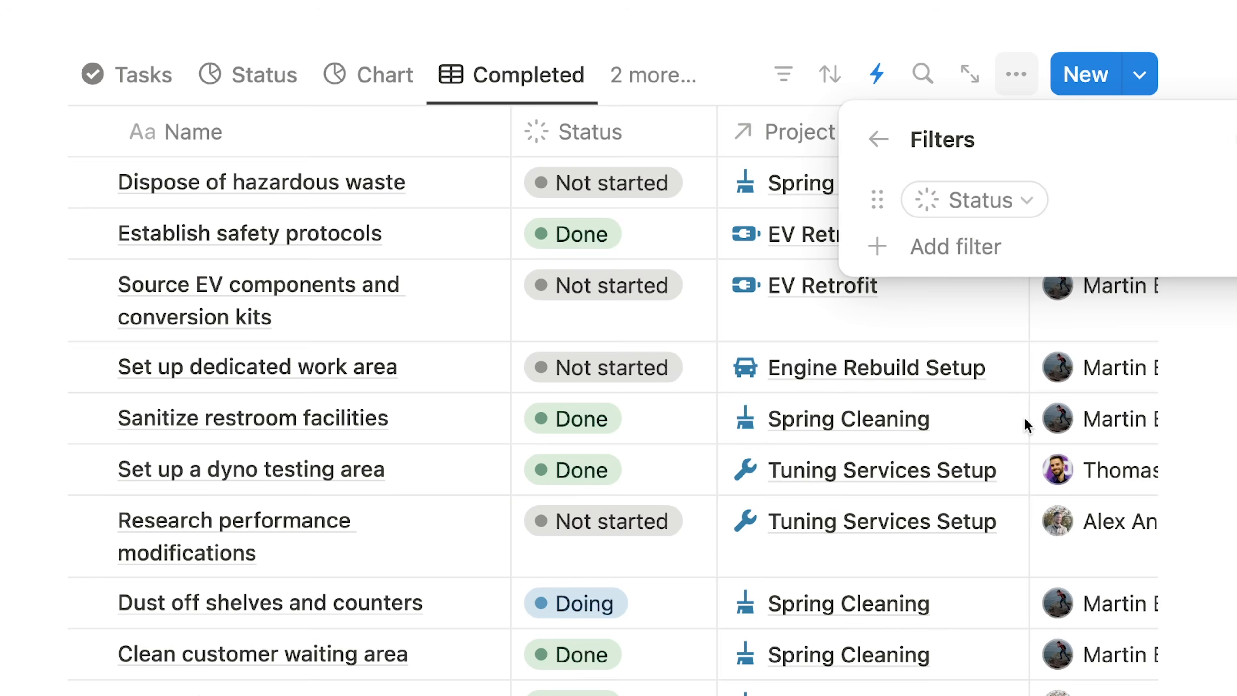
click(1014, 202)
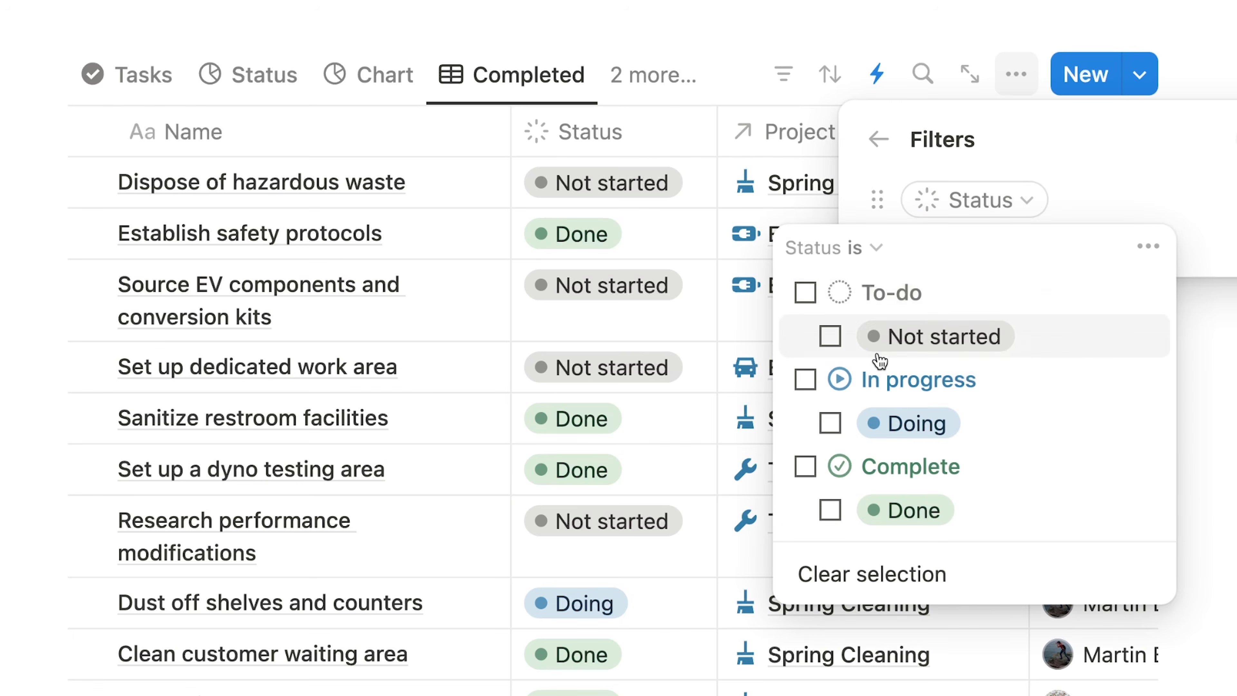
click(802, 471)
click(1065, 125)
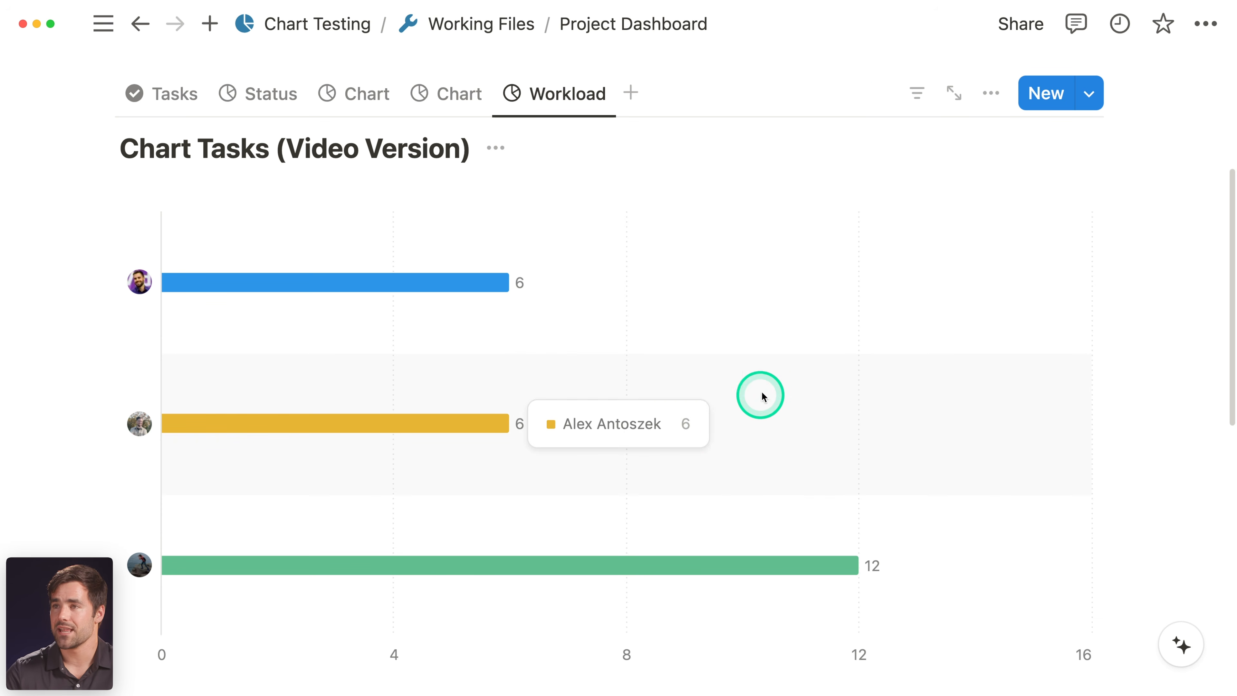
- Filter the Workload chart to the To-do and In progress status groups, and collapse the filter row
click(913, 96)
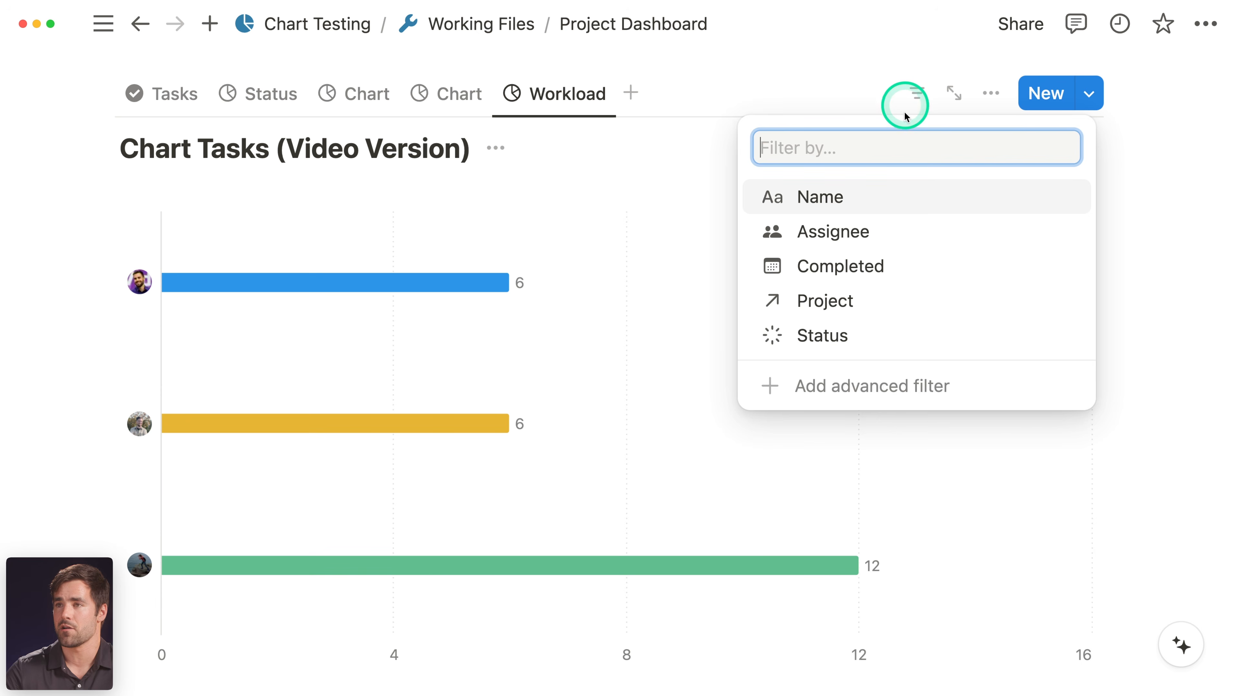
click(856, 335)
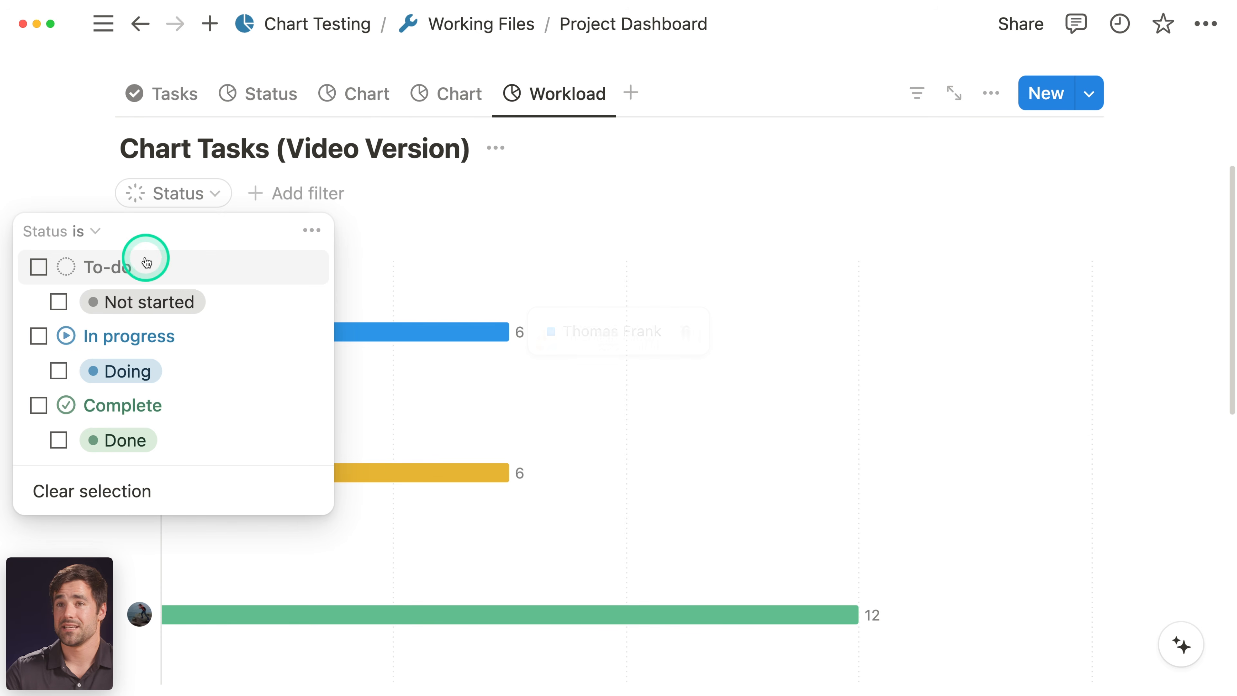
click(39, 267)
click(39, 336)
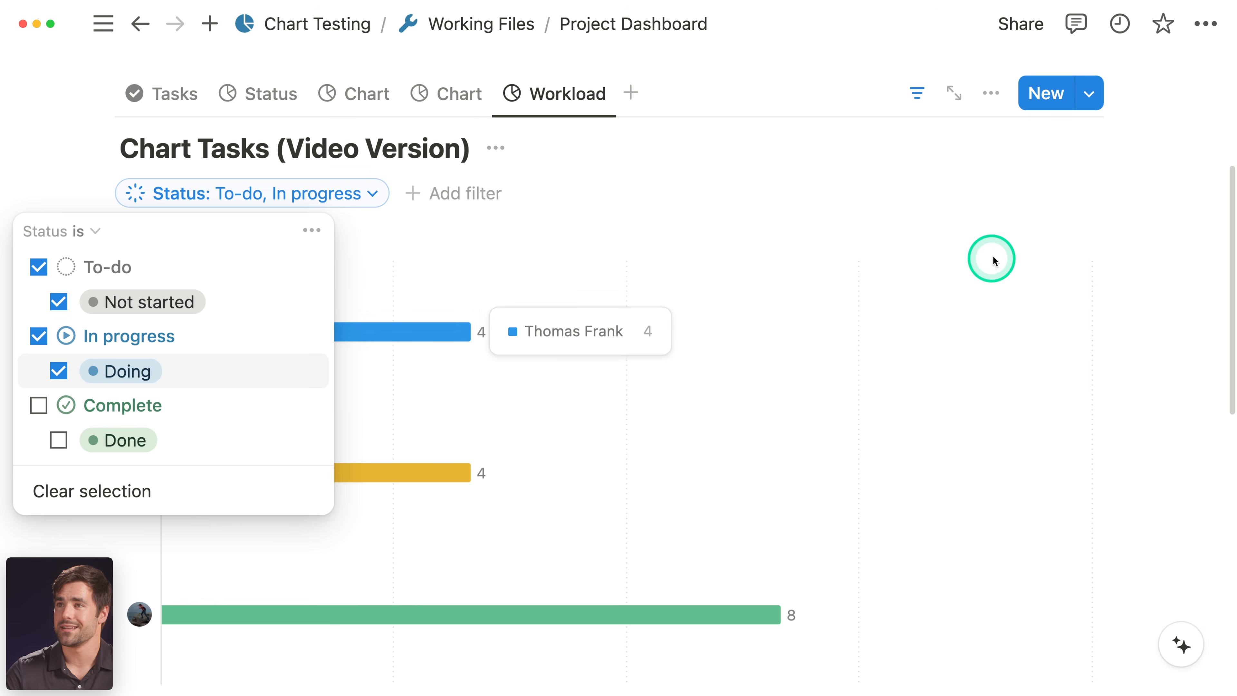
click(1057, 196)
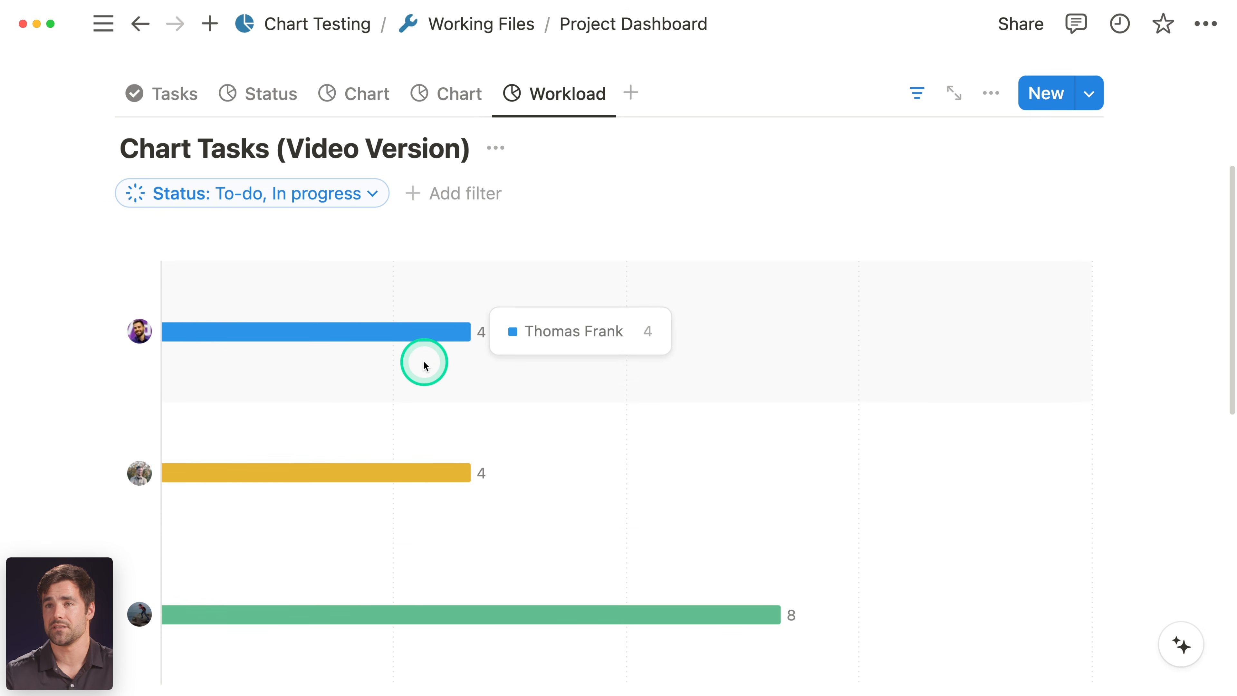
scroll(423, 368, down, 2)
click(917, 61)
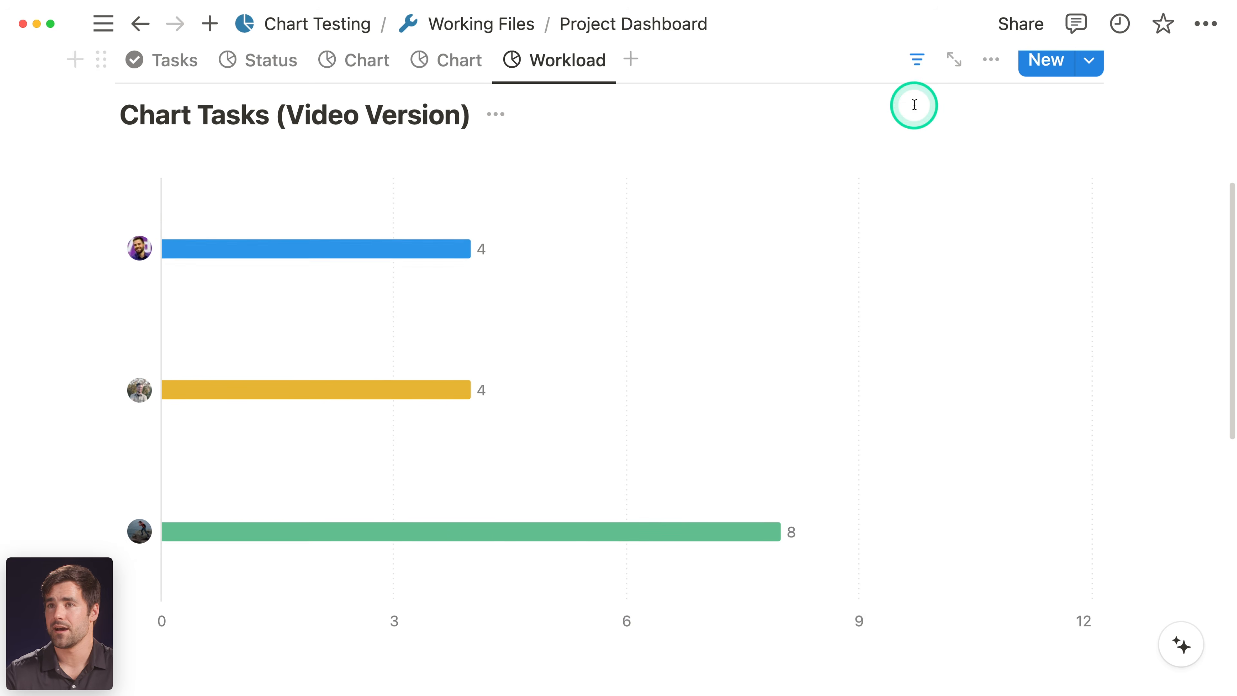
- Group the Workload chart's X axis by Status, using the Group level
scroll(933, 165, up, 1)
click(992, 76)
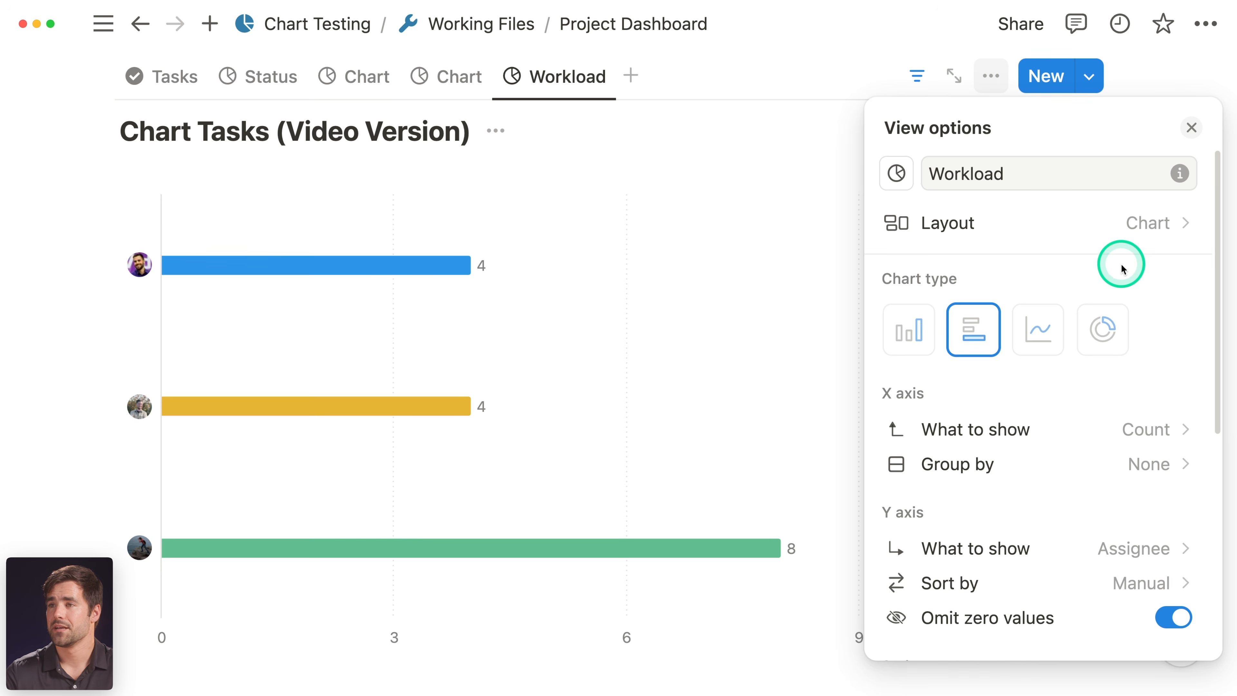
scroll(1120, 266, down, 5)
click(1116, 321)
mouse_move(1028, 542)
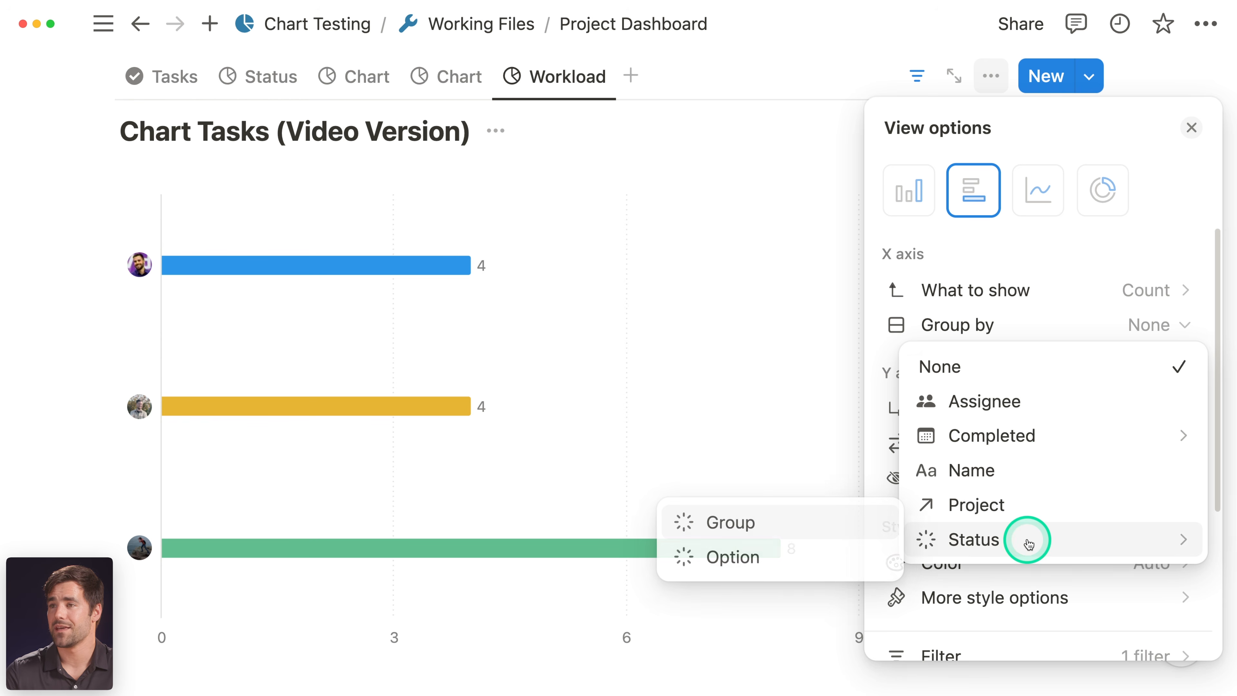
click(789, 534)
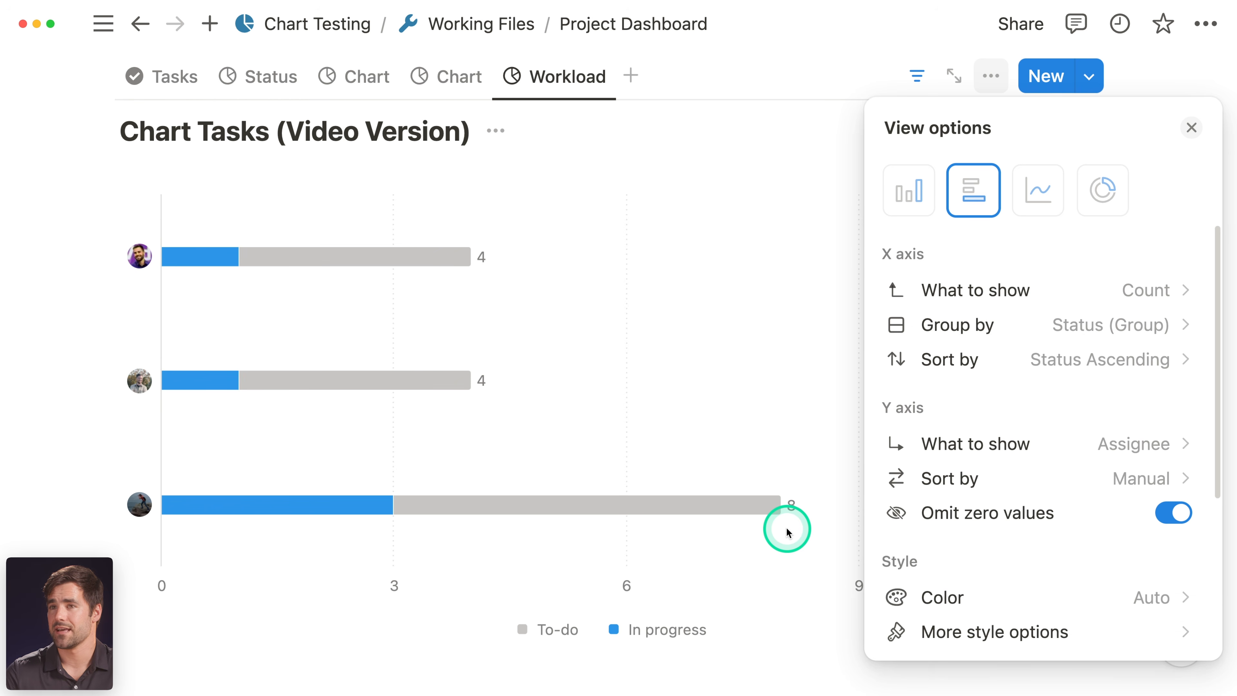
- Try hiding the To-do group from the Workload chart's status grouping, and show it again
click(1065, 357)
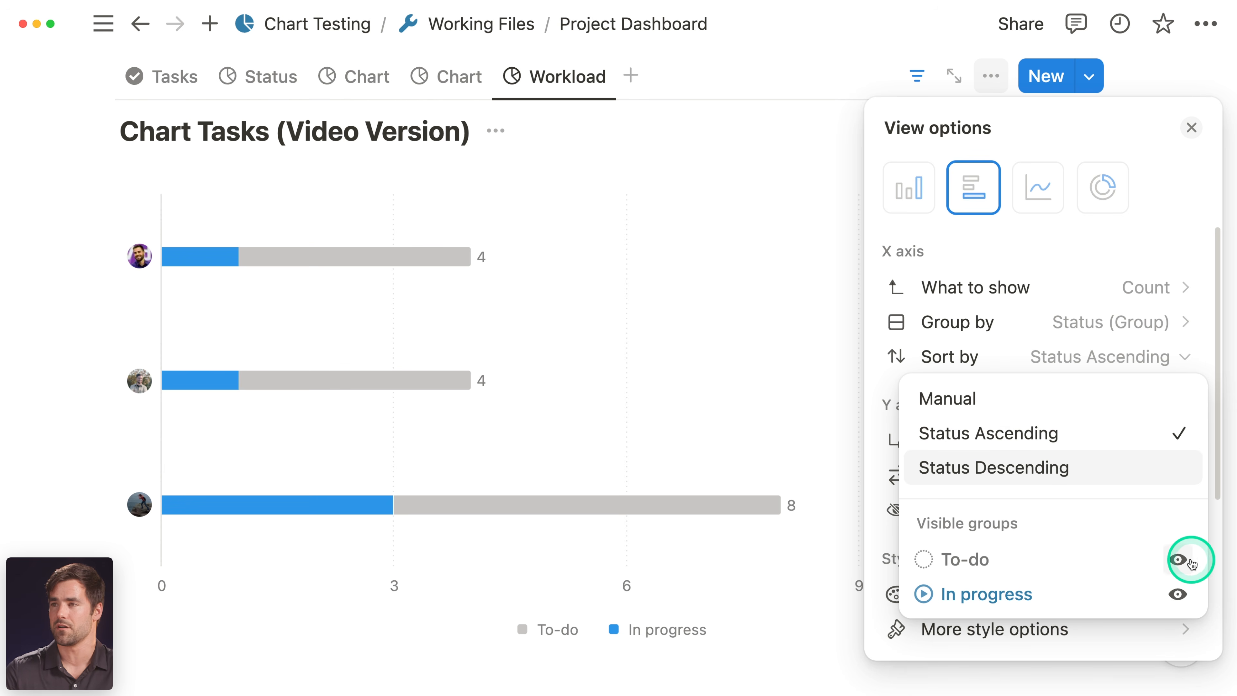
click(1179, 560)
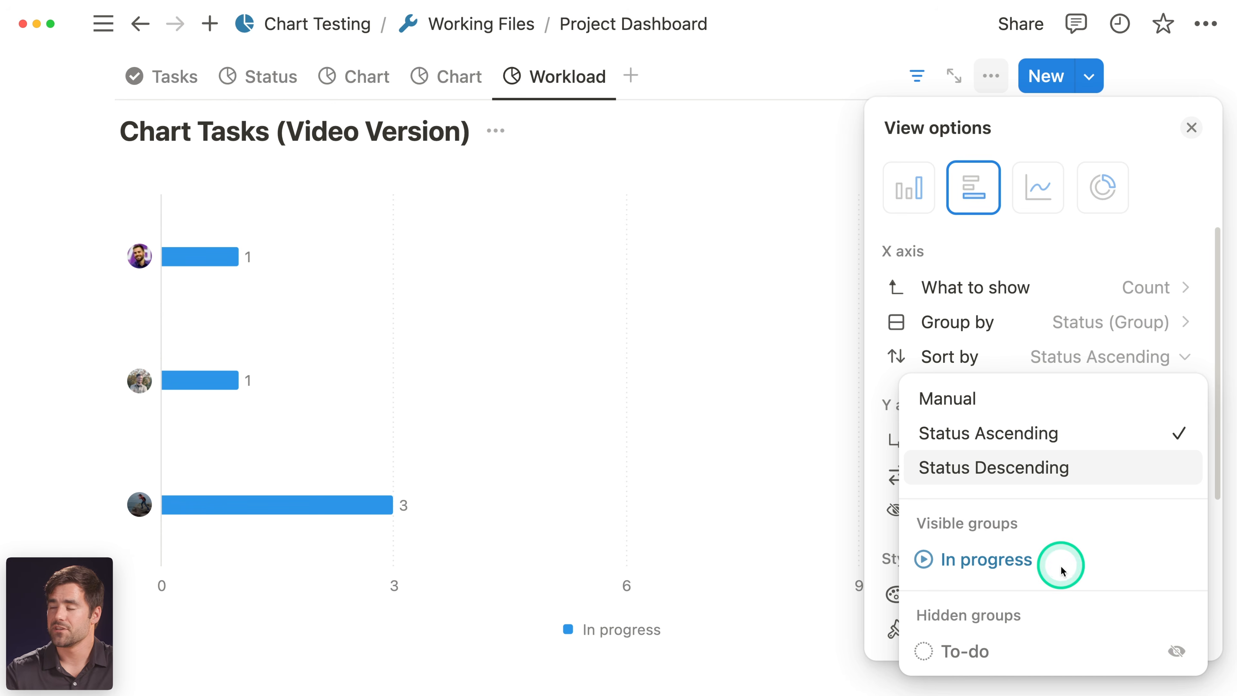
click(1175, 650)
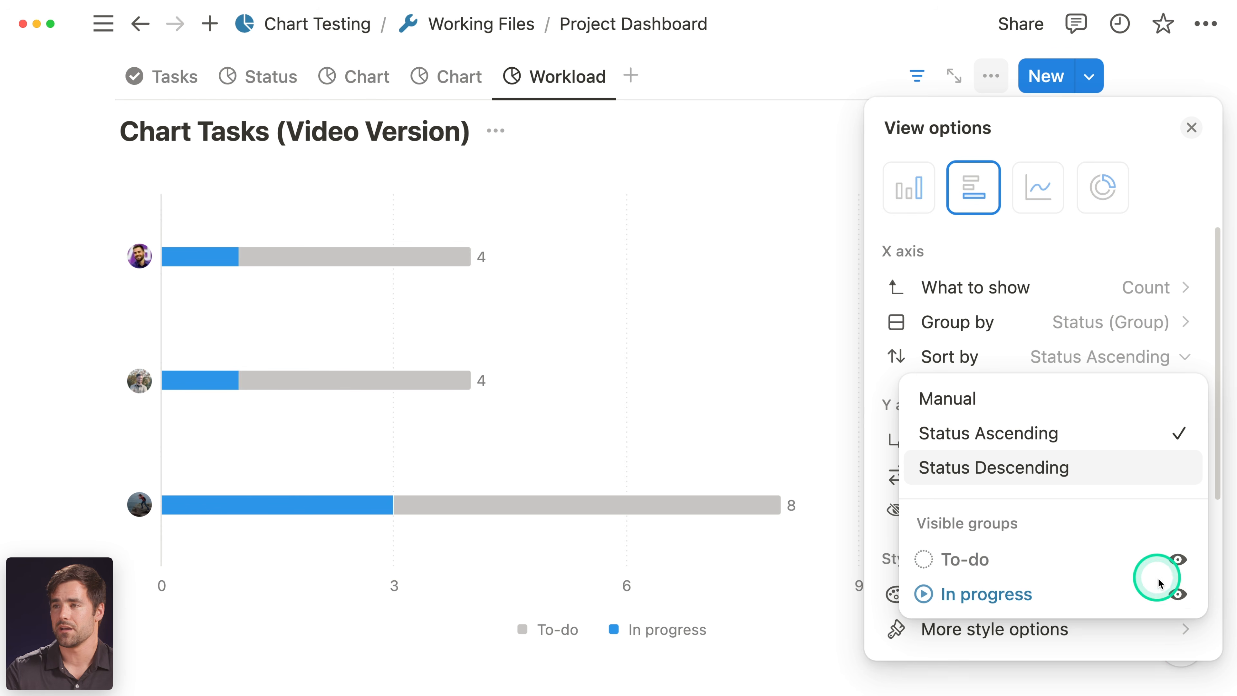
click(1179, 571)
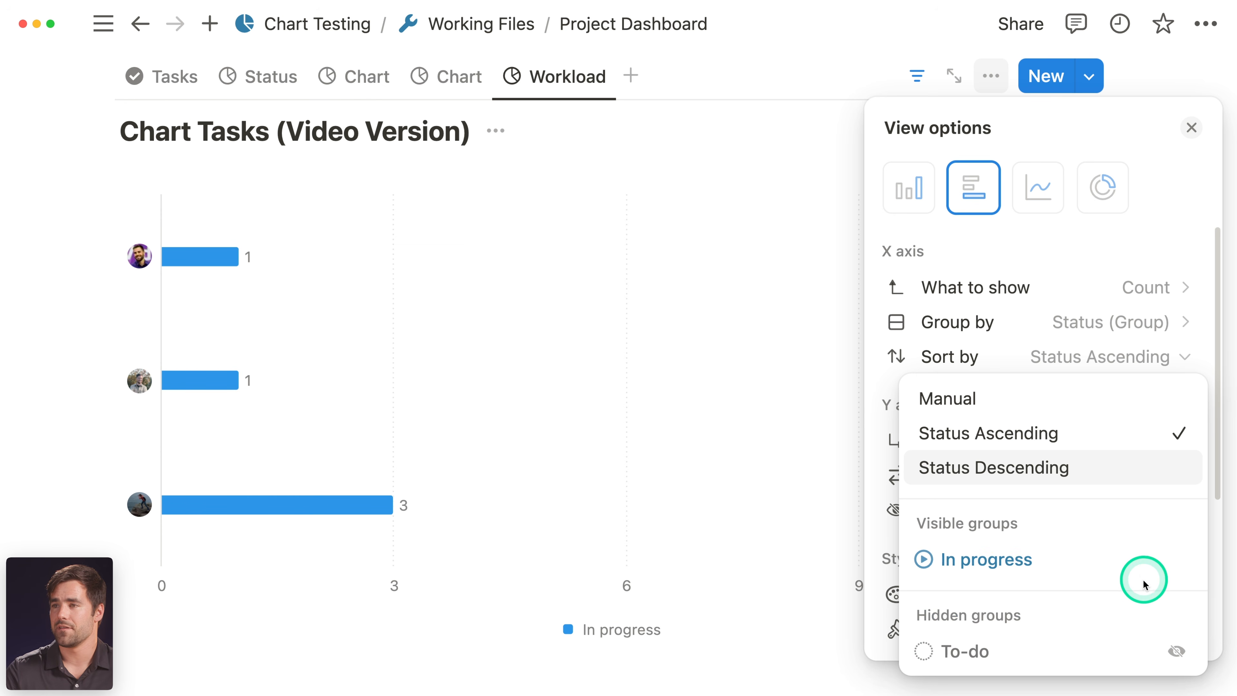
click(1187, 652)
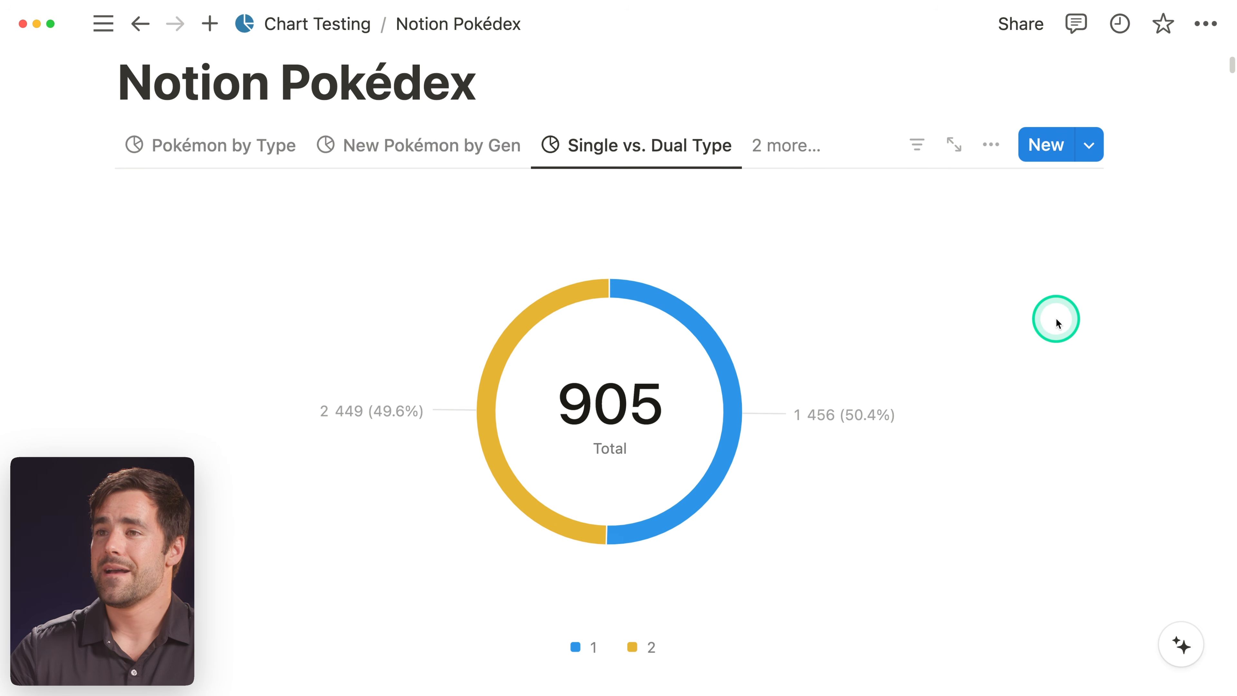
- Examine both segments of the Single vs. Dual Type donut chart on the Notion Pokédex page
scroll(1055, 318, down, 3)
mouse_move(496, 334)
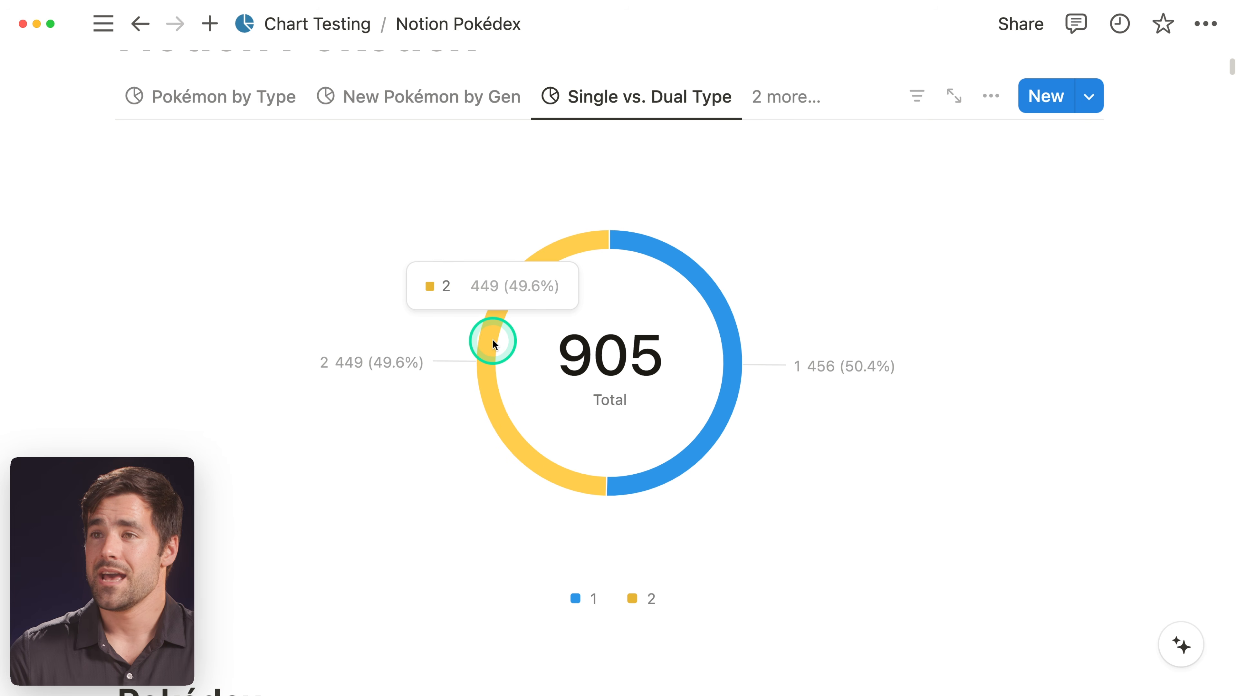
mouse_move(731, 328)
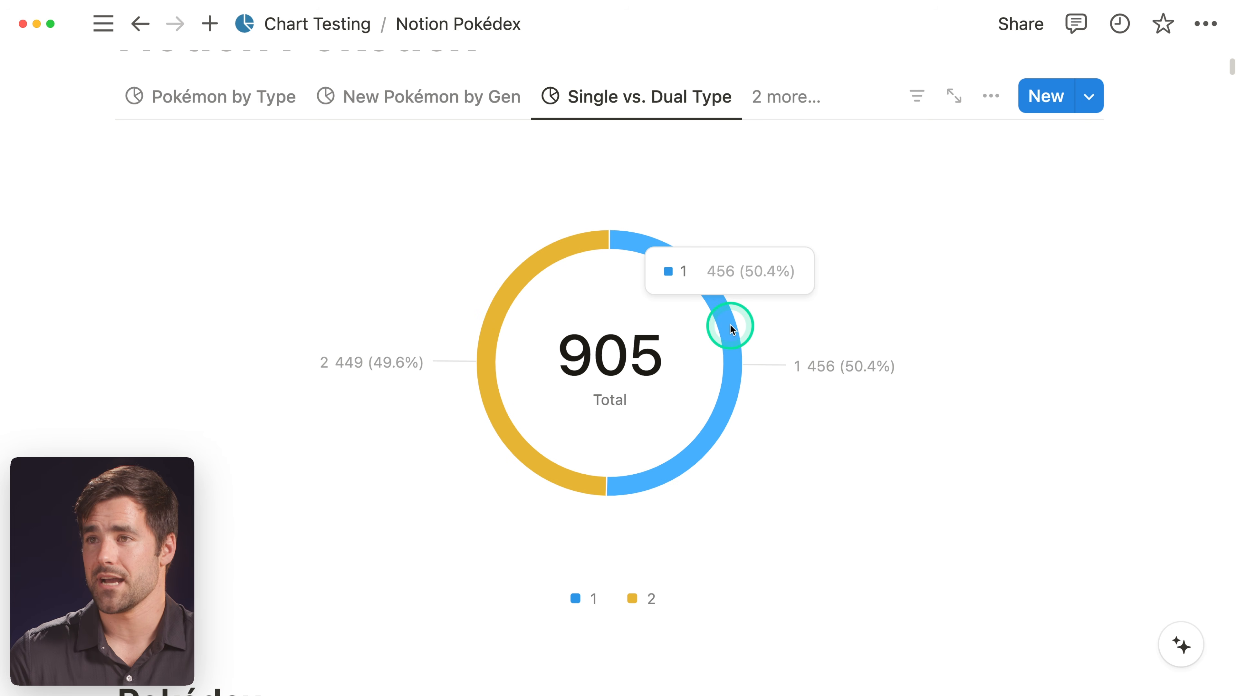
scroll(728, 332, up, 1)
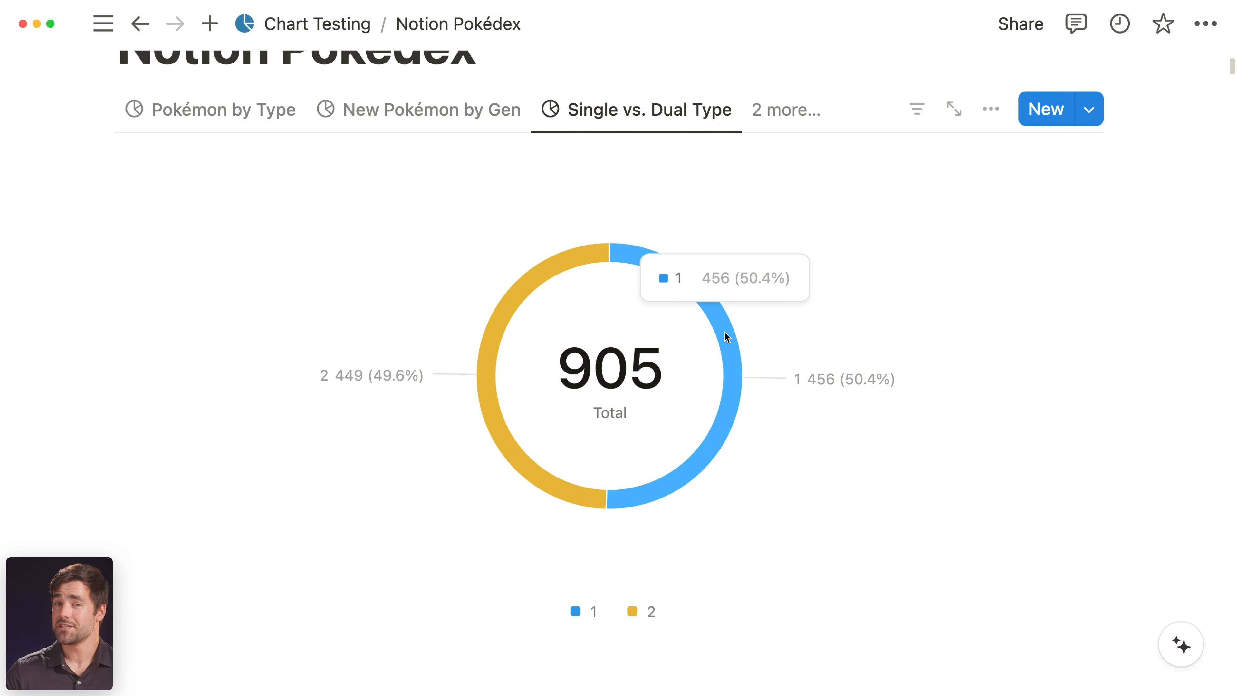
- Switch to the Pokémon by Type chart and browse down to the Pokédex gallery
click(229, 111)
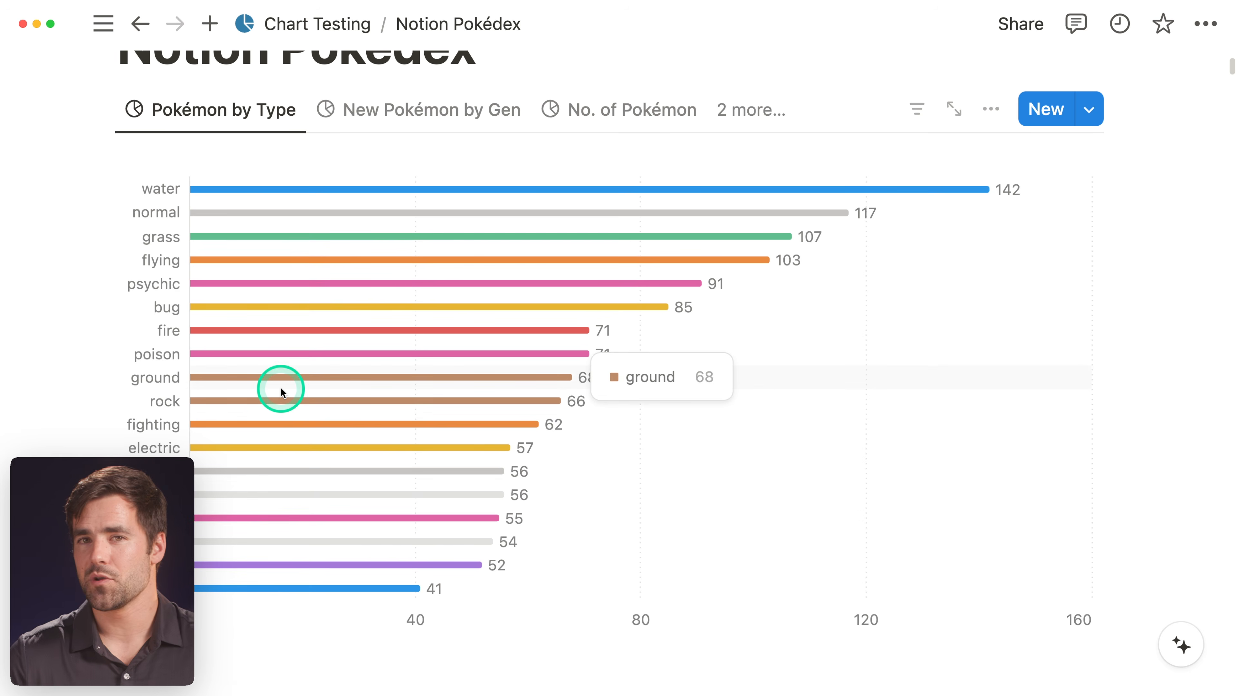
scroll(292, 382, down, 10)
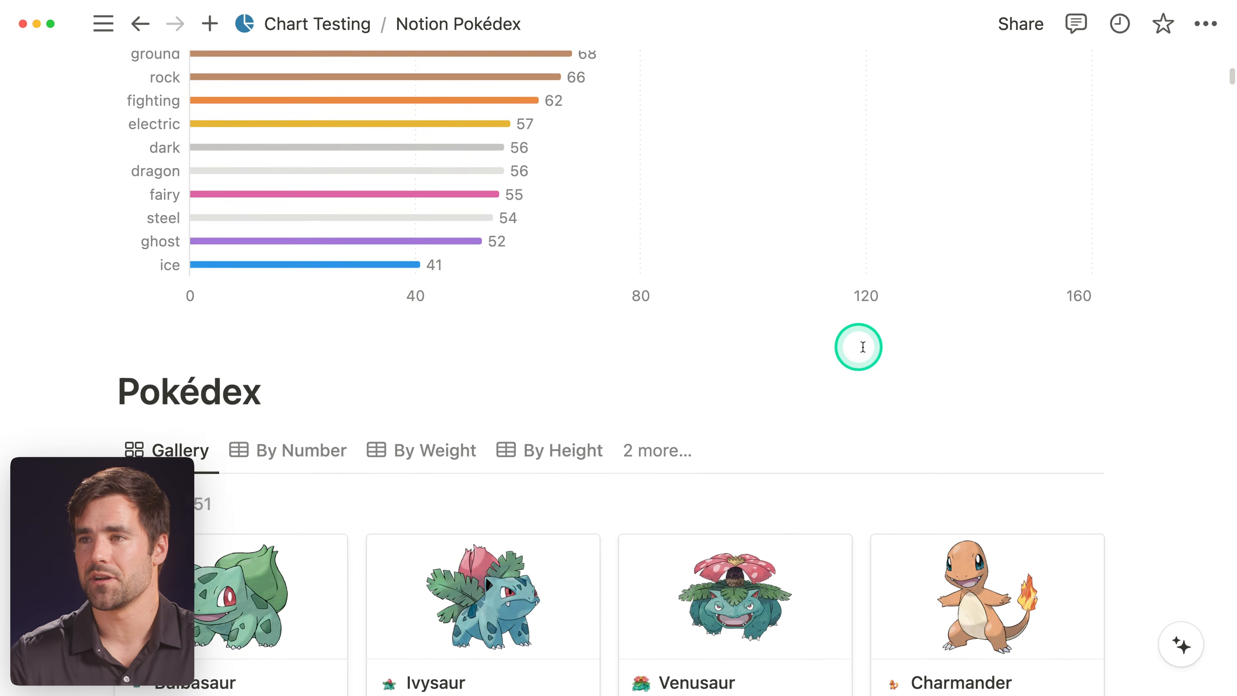
- Examine the options of the Type property on the Venusaur card in the Pokédex gallery
scroll(916, 340, down, 3)
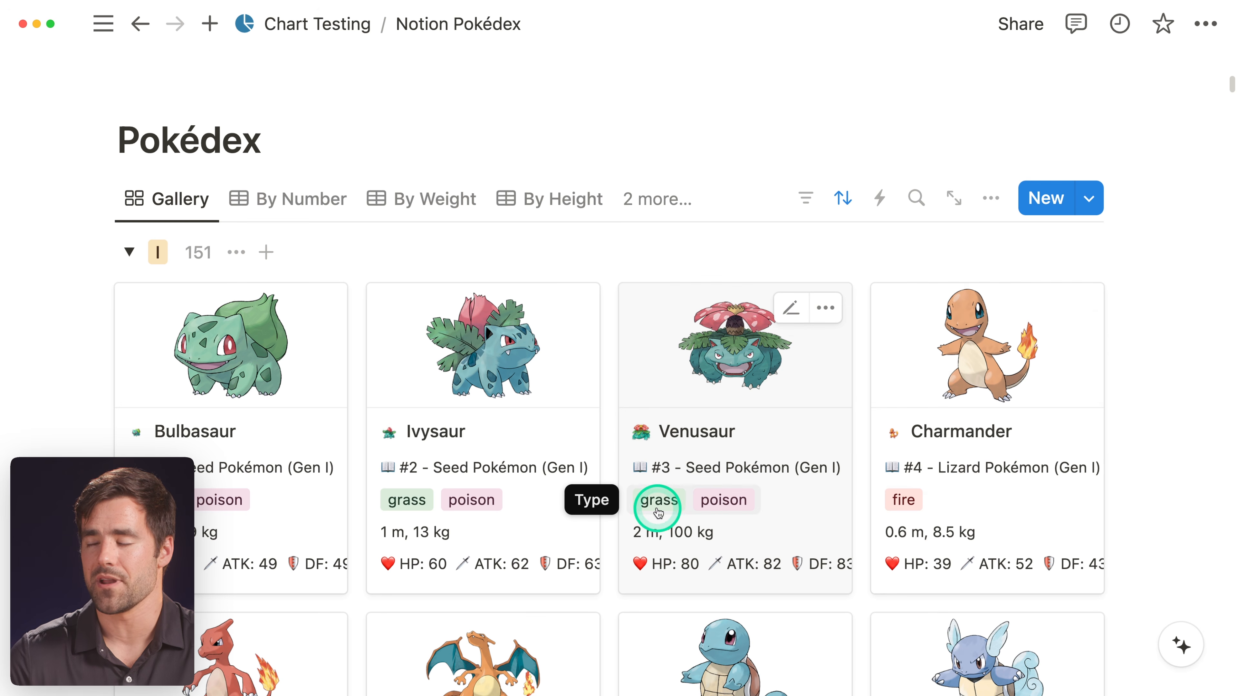
click(704, 510)
scroll(713, 341, down, 5)
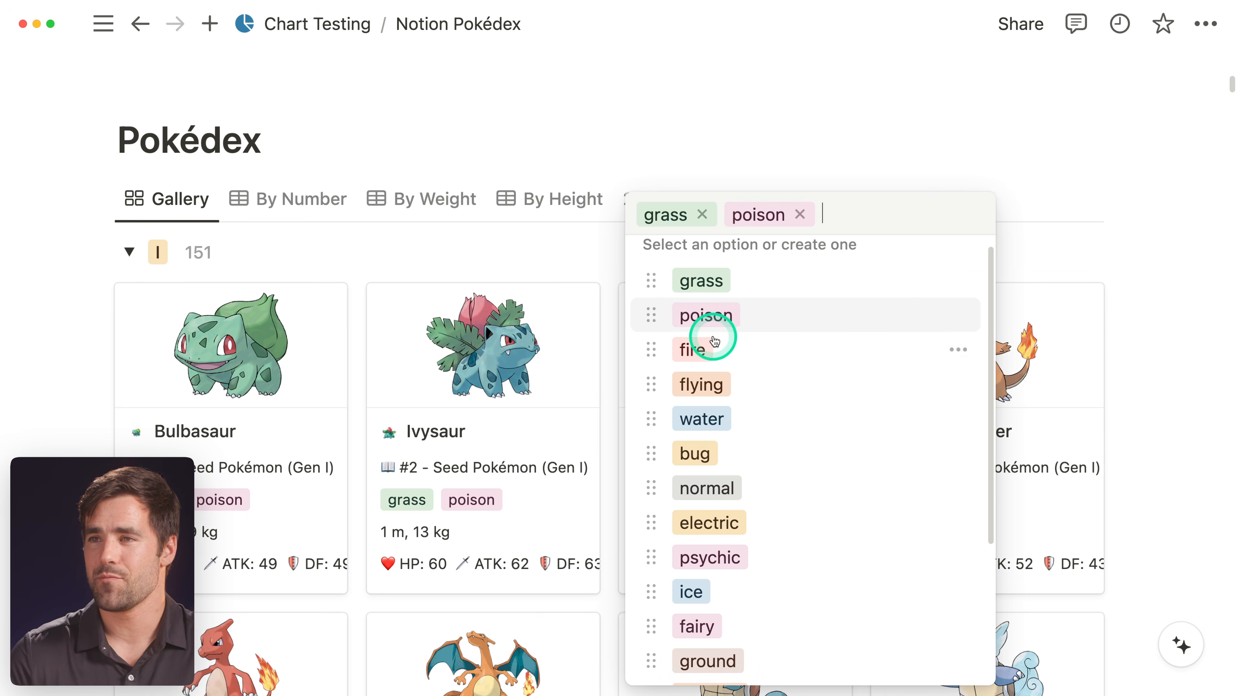
scroll(723, 434, down, 2)
scroll(722, 443, up, 7)
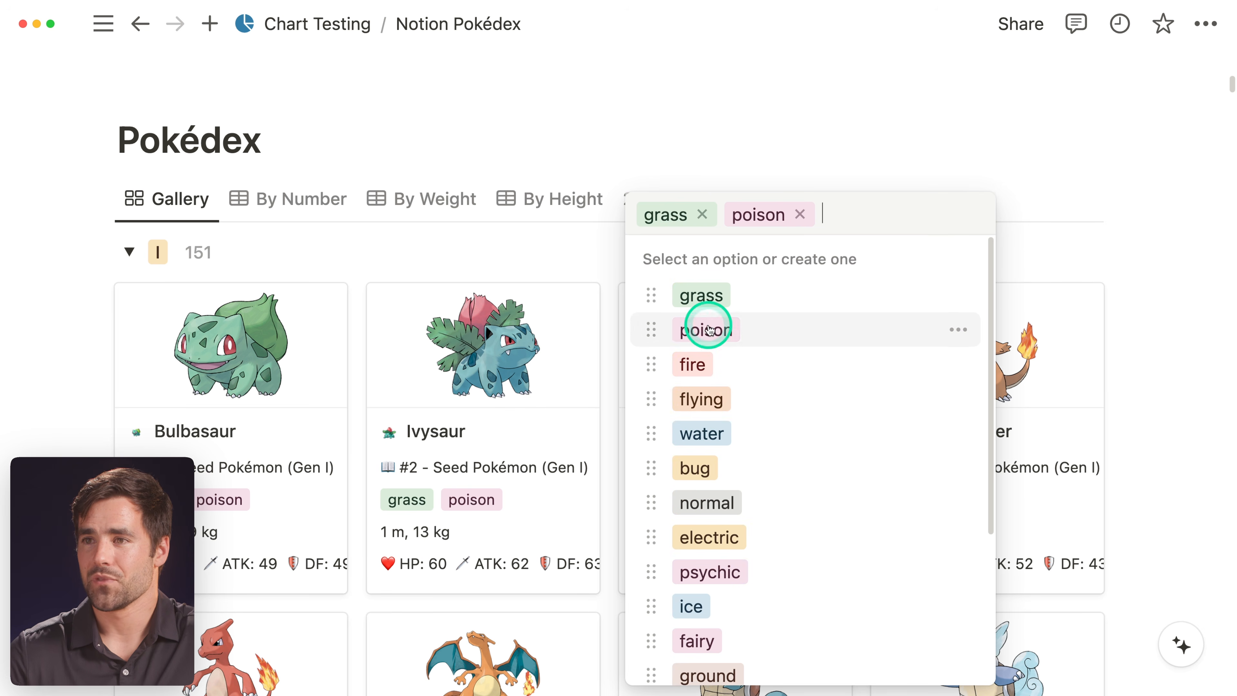
click(1141, 268)
- Return to the charts and view the Single vs. Dual Type chart
scroll(1044, 323, up, 10)
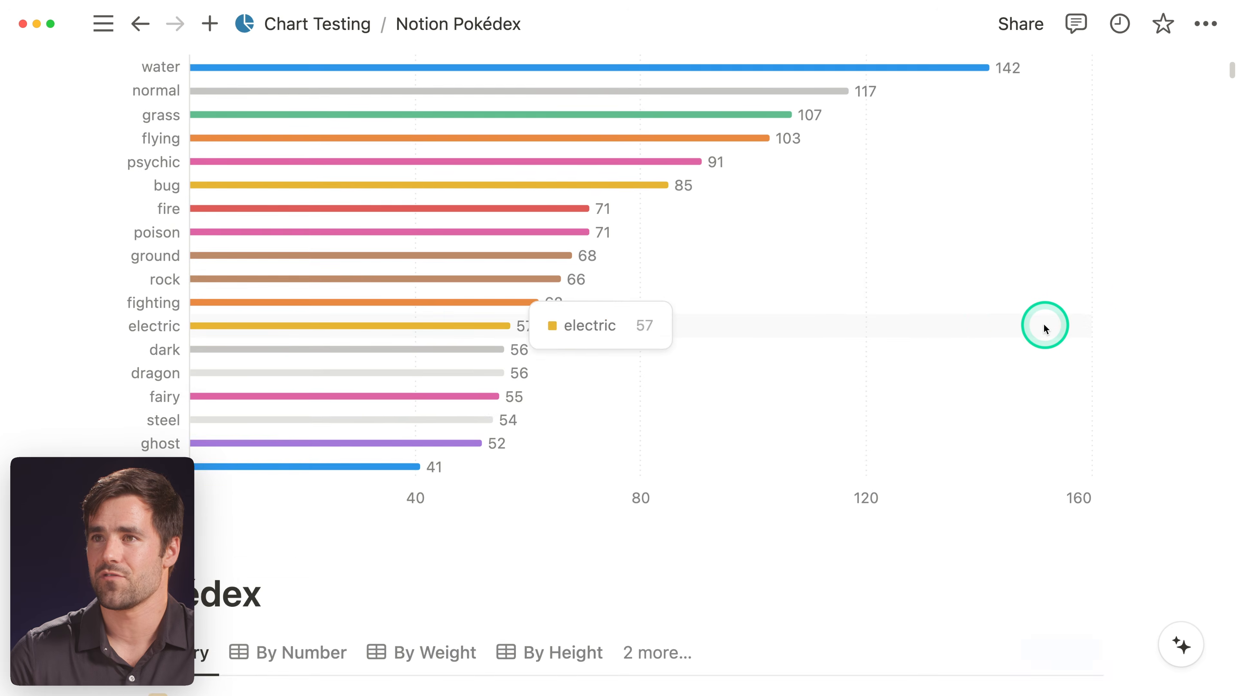
click(758, 129)
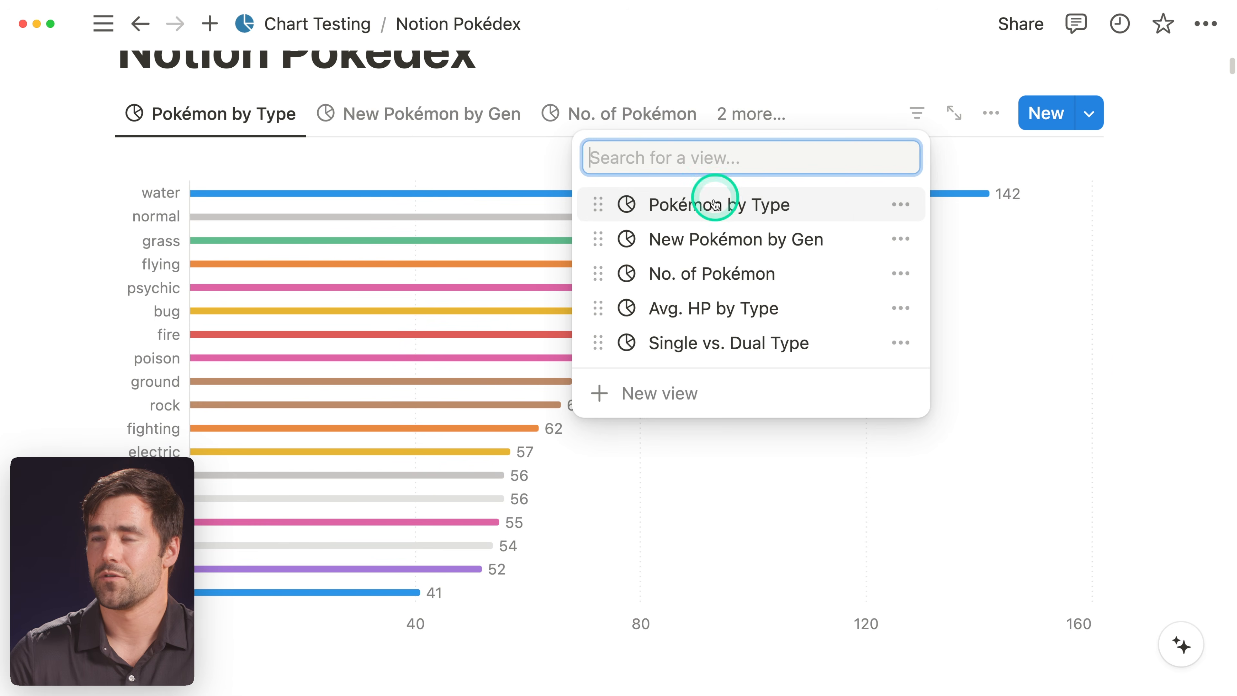
click(691, 343)
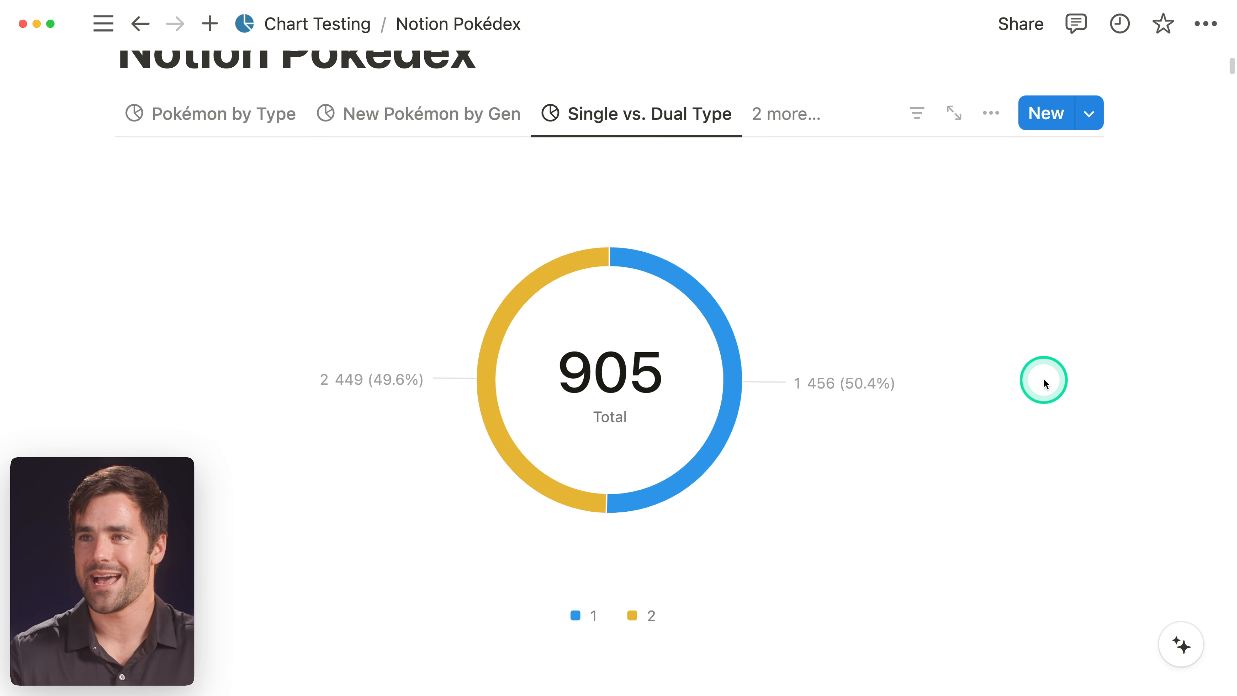
- Show the sidebar, open the Notion Pokédex page under Working Files, and hide the sidebar again
key(super+backslash)
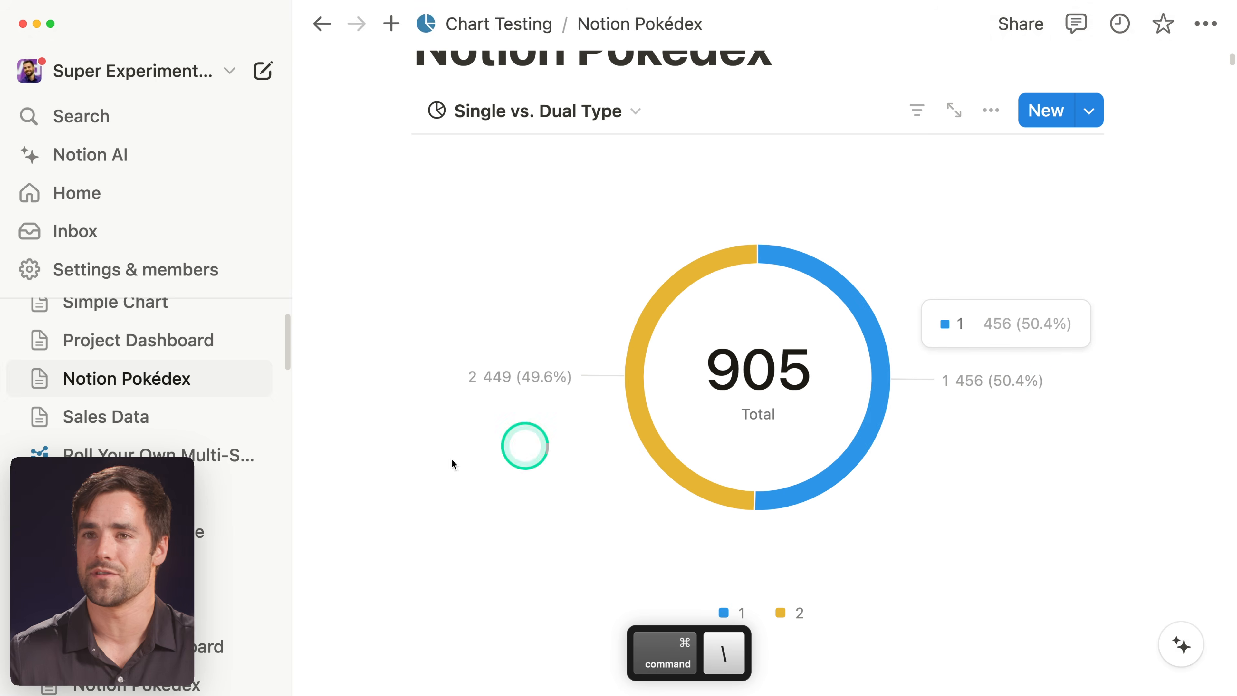
scroll(147, 380, down, 3)
click(146, 569)
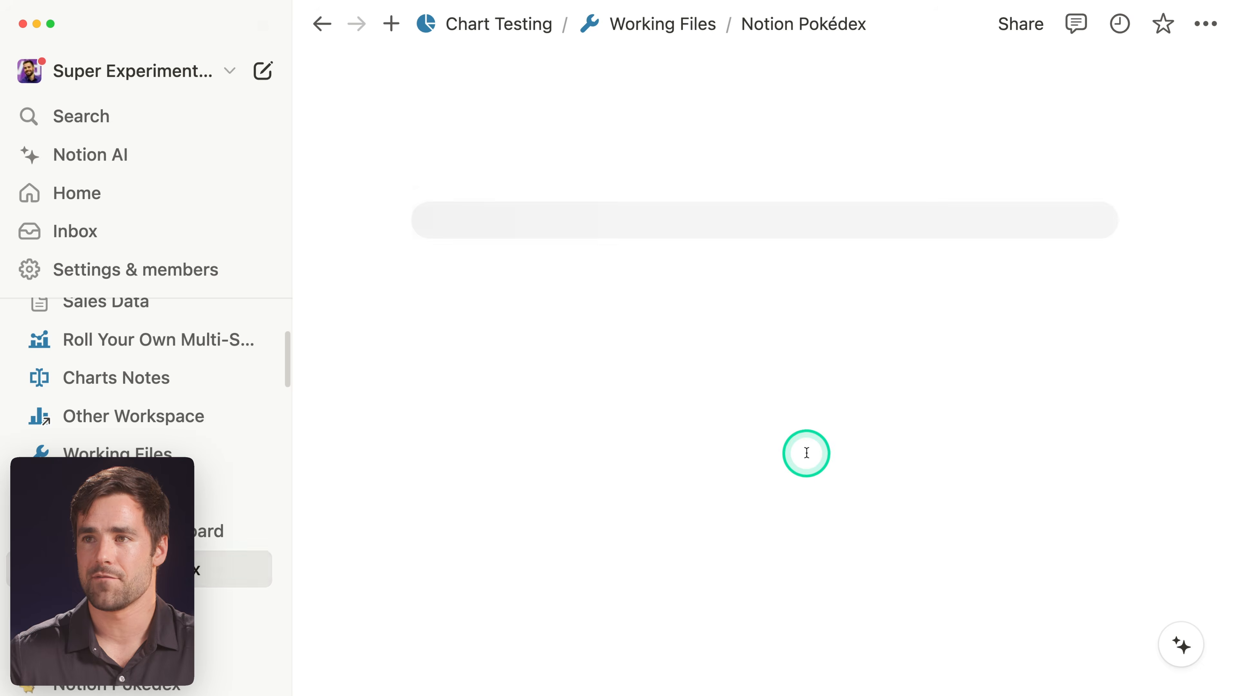
key(super+backslash)
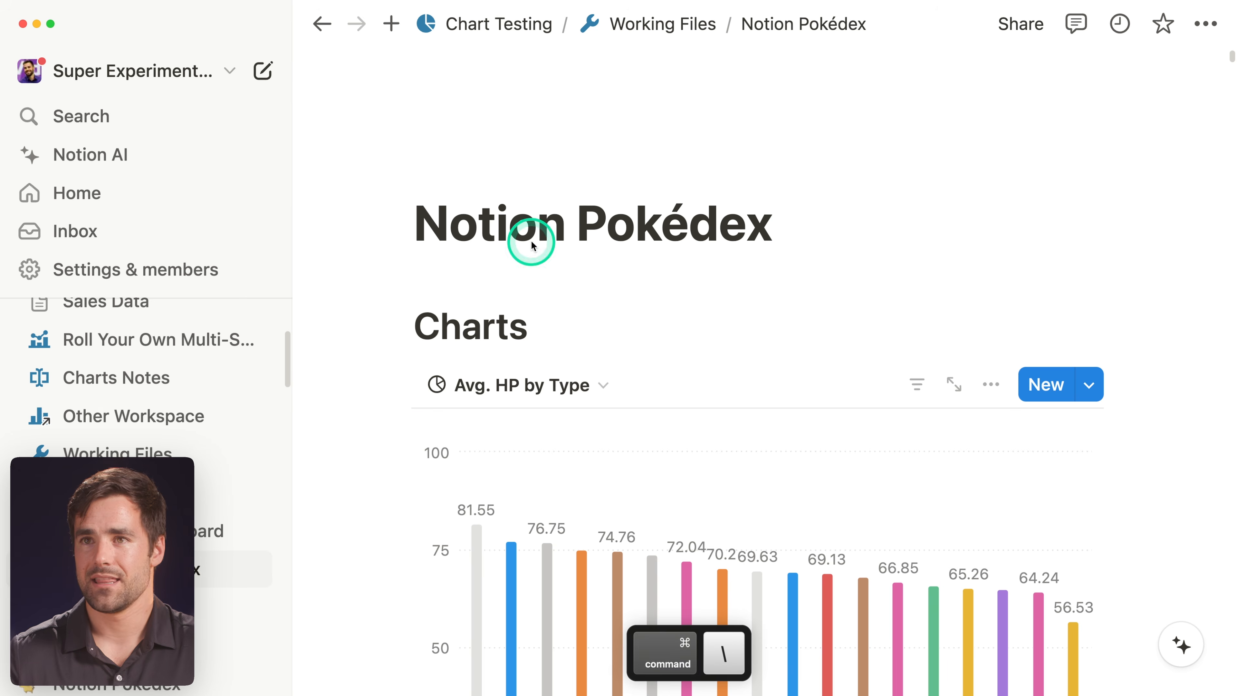
- Open the Ivysaur card from the page's Pokédex gallery
scroll(797, 195, down, 3)
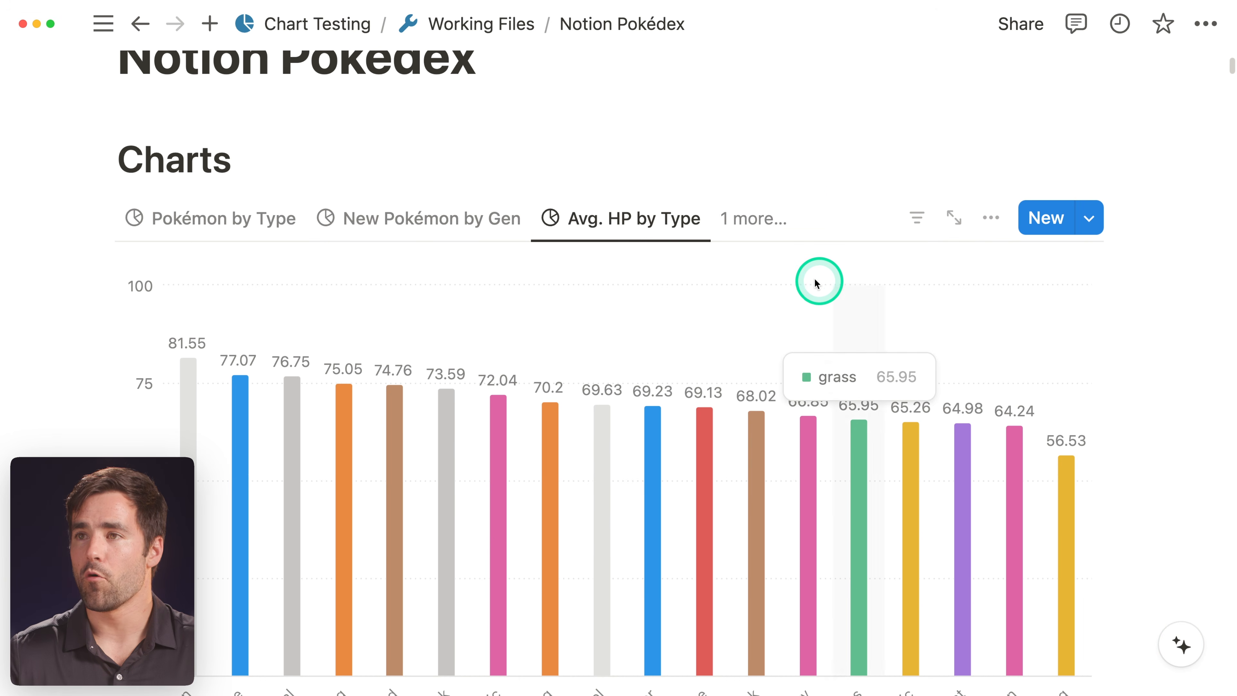
scroll(1124, 345, down, 1)
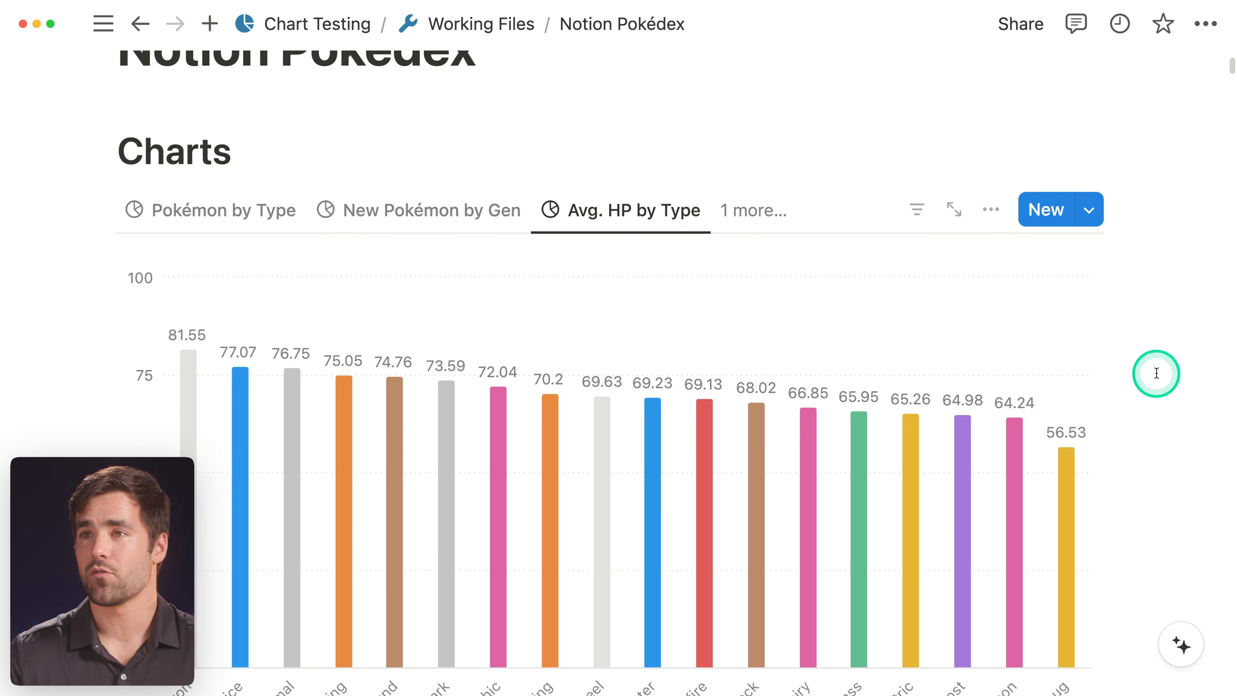
scroll(1156, 373, down, 15)
scroll(1166, 382, down, 6)
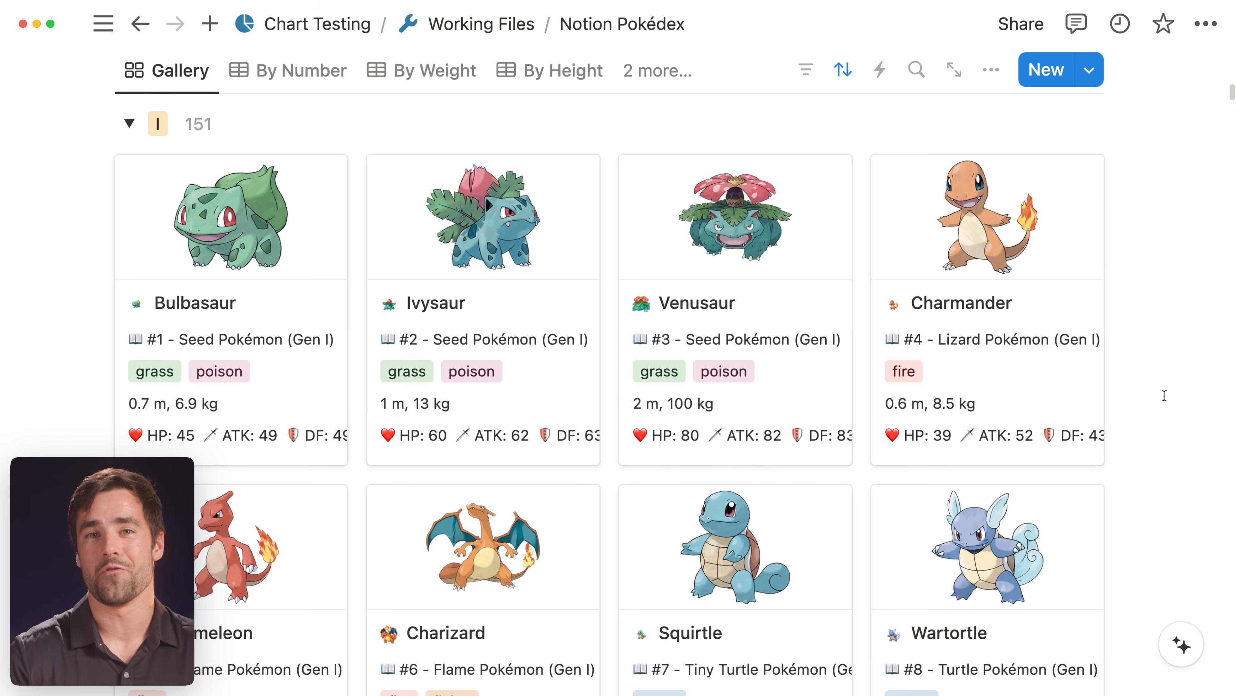
click(423, 244)
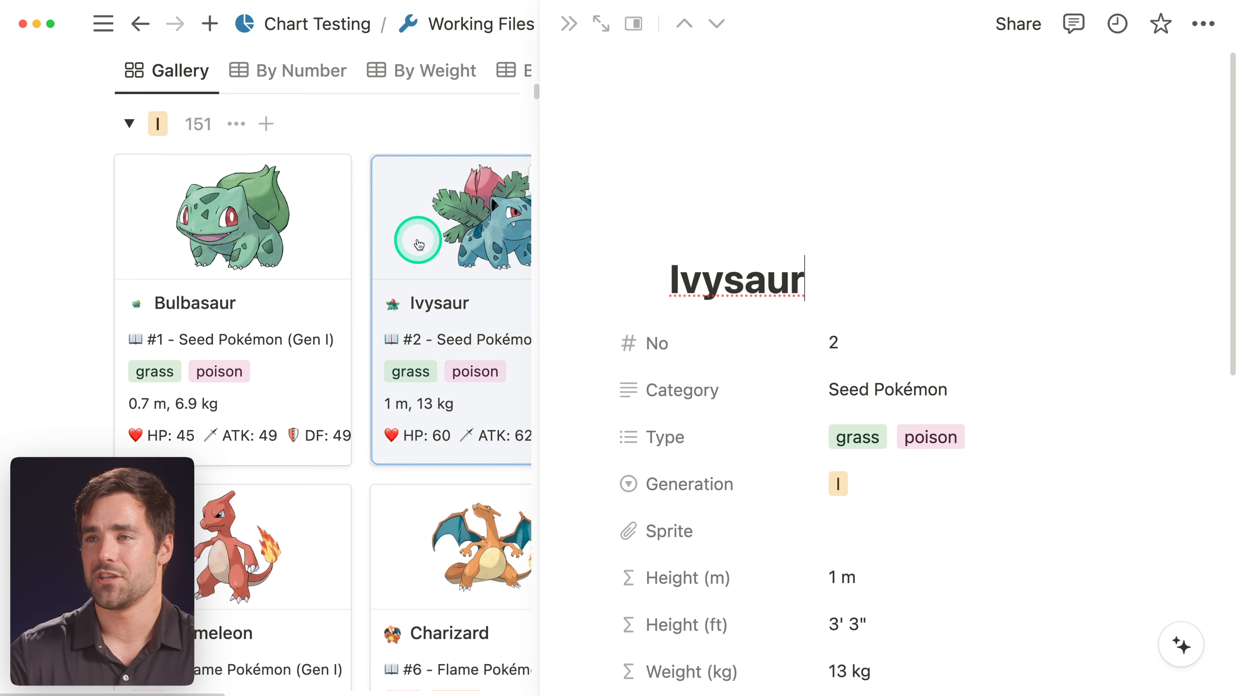
- Add a formula property named Type Count to Ivysaur's properties
scroll(806, 306, down, 5)
scroll(743, 271, down, 10)
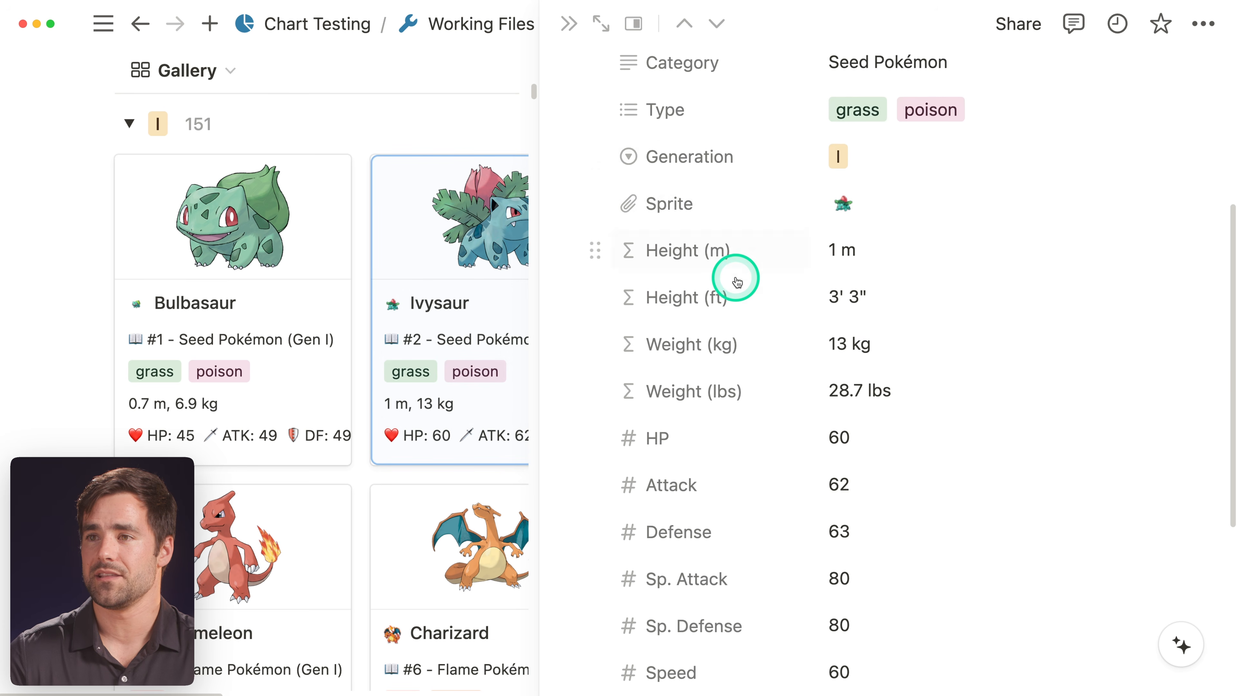
scroll(700, 334, down, 5)
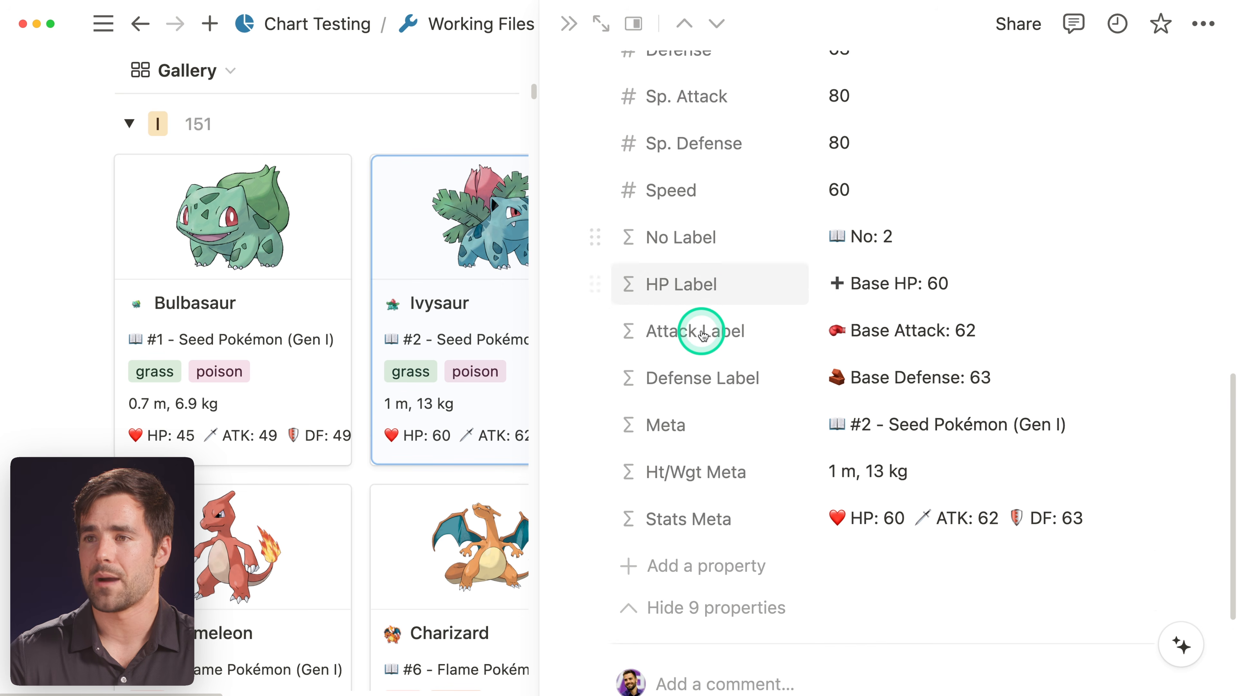
click(710, 450)
text(form)
key(Return)
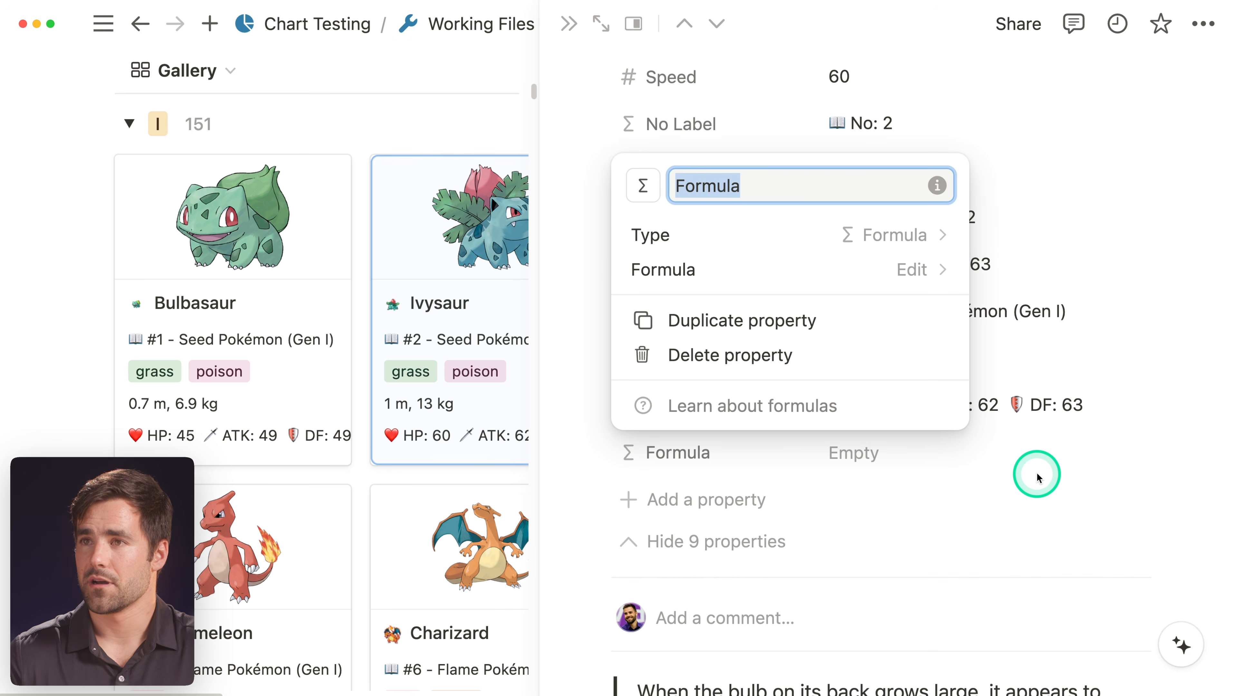
text(Type Count)
click(1025, 464)
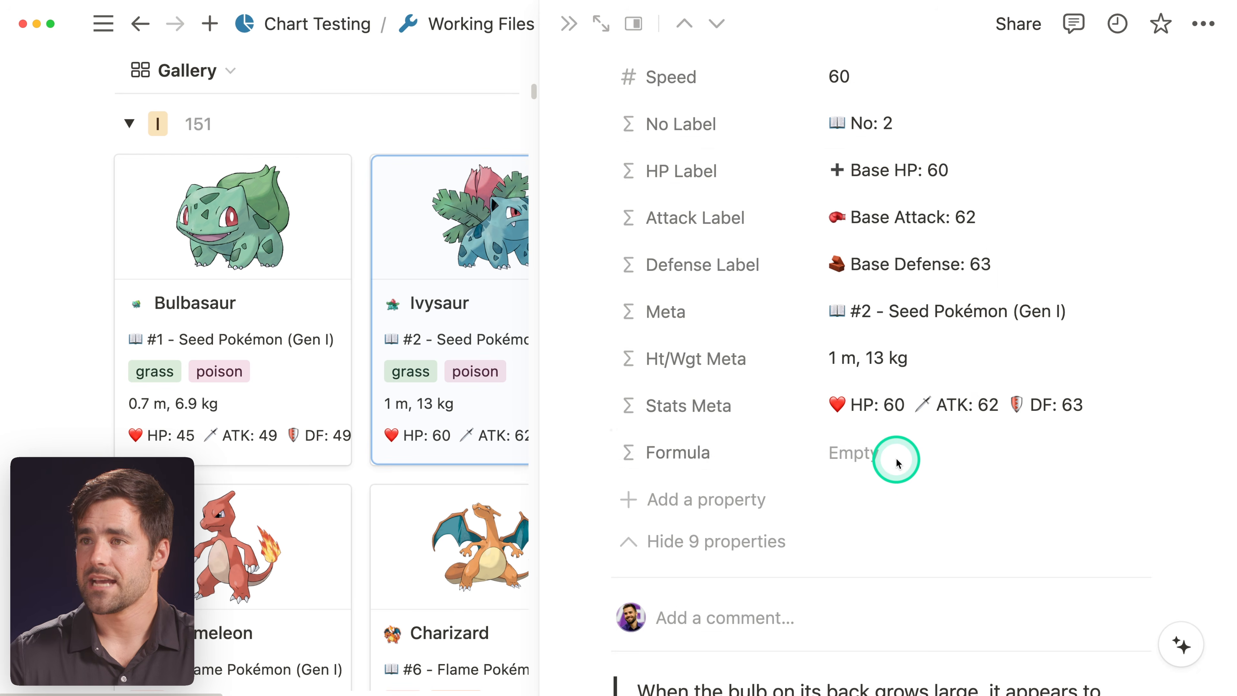
- Begin the Type Count formula with the Type property and show the result's data type in the preview
click(897, 464)
text(type)
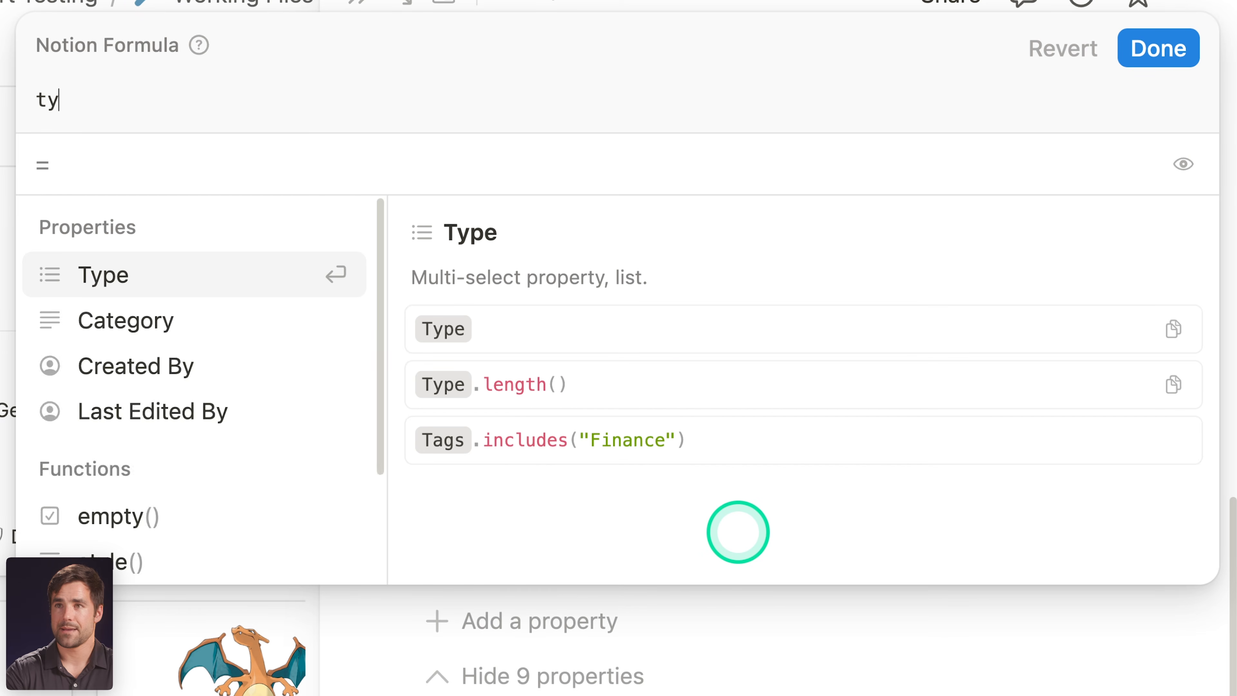
click(143, 282)
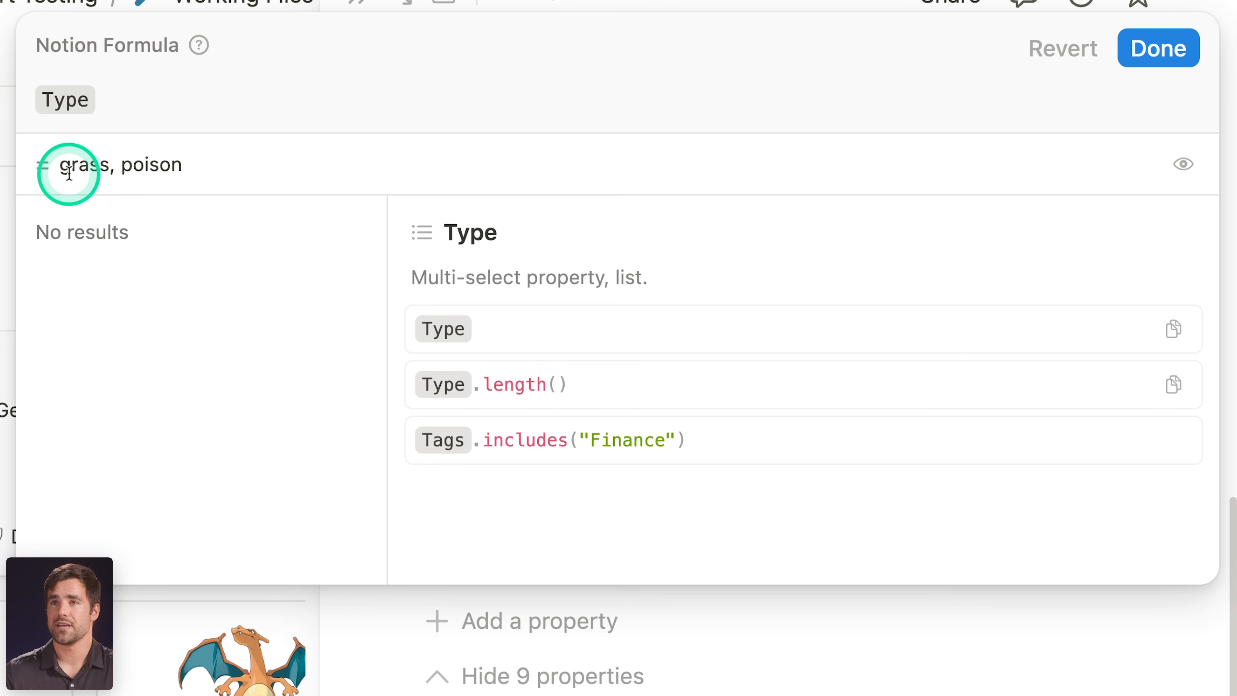
click(1183, 163)
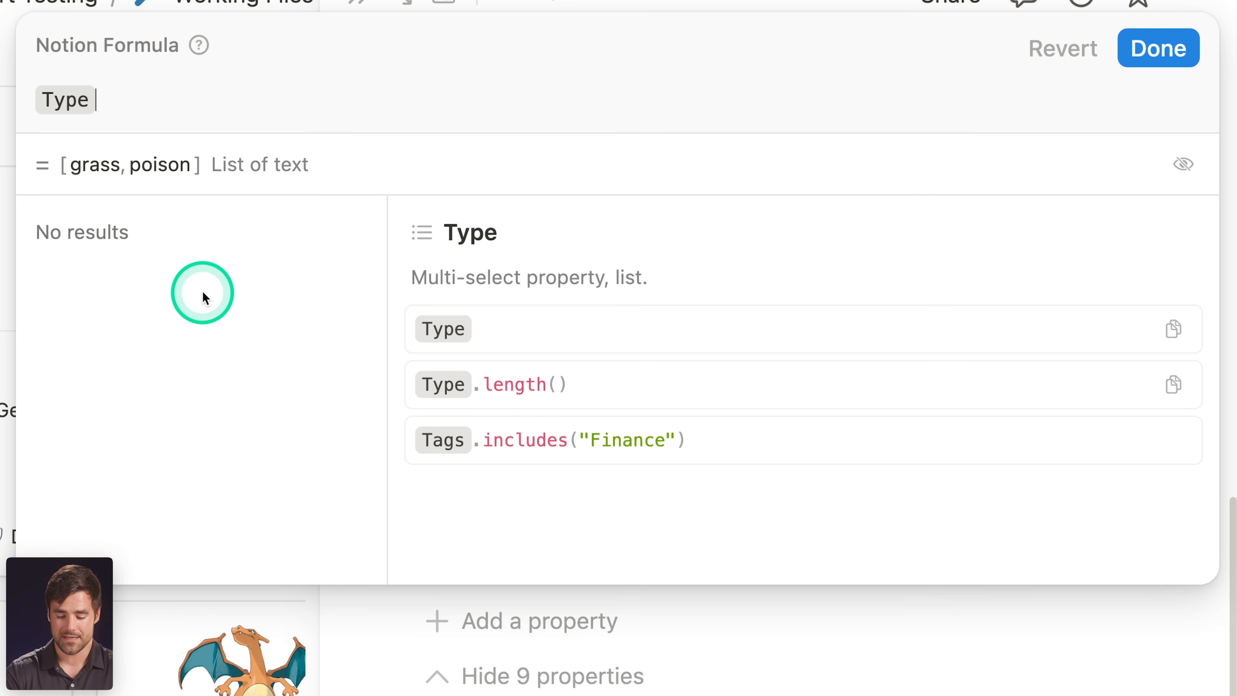
- Complete the formula with the length() function so it reads Type.length()
text(.lenght()
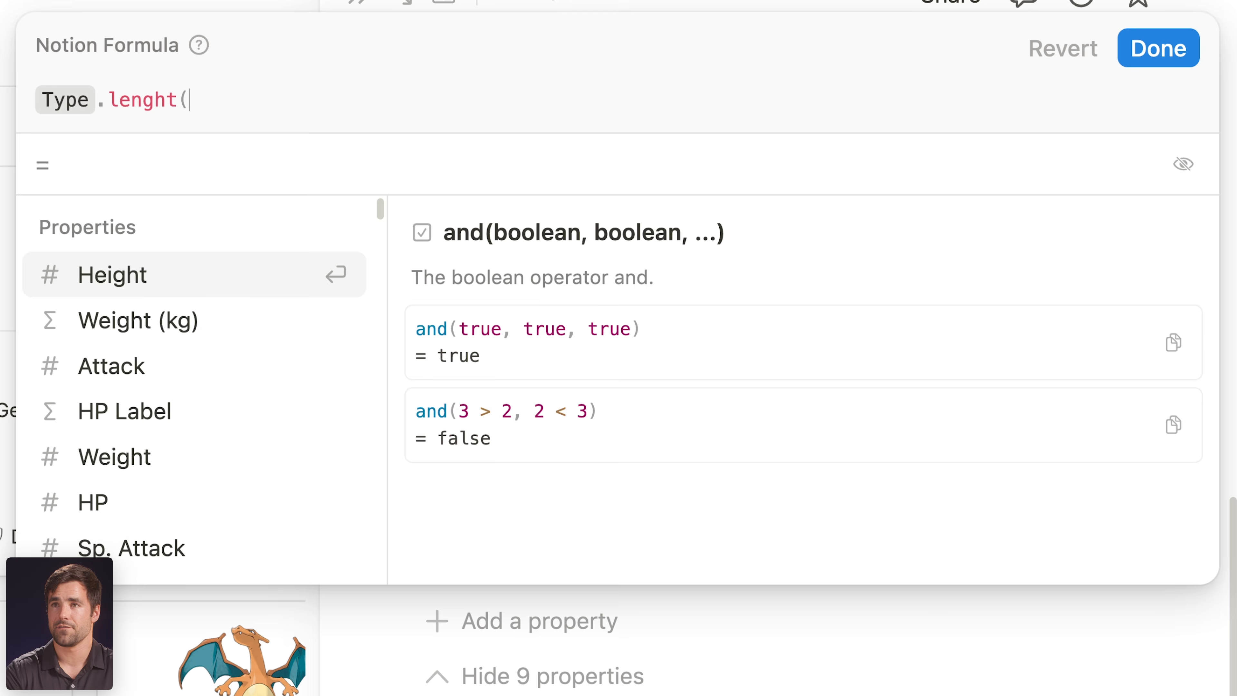
key(BackSpace)
key(BackSpace)
key(BackSpace)
click(128, 276)
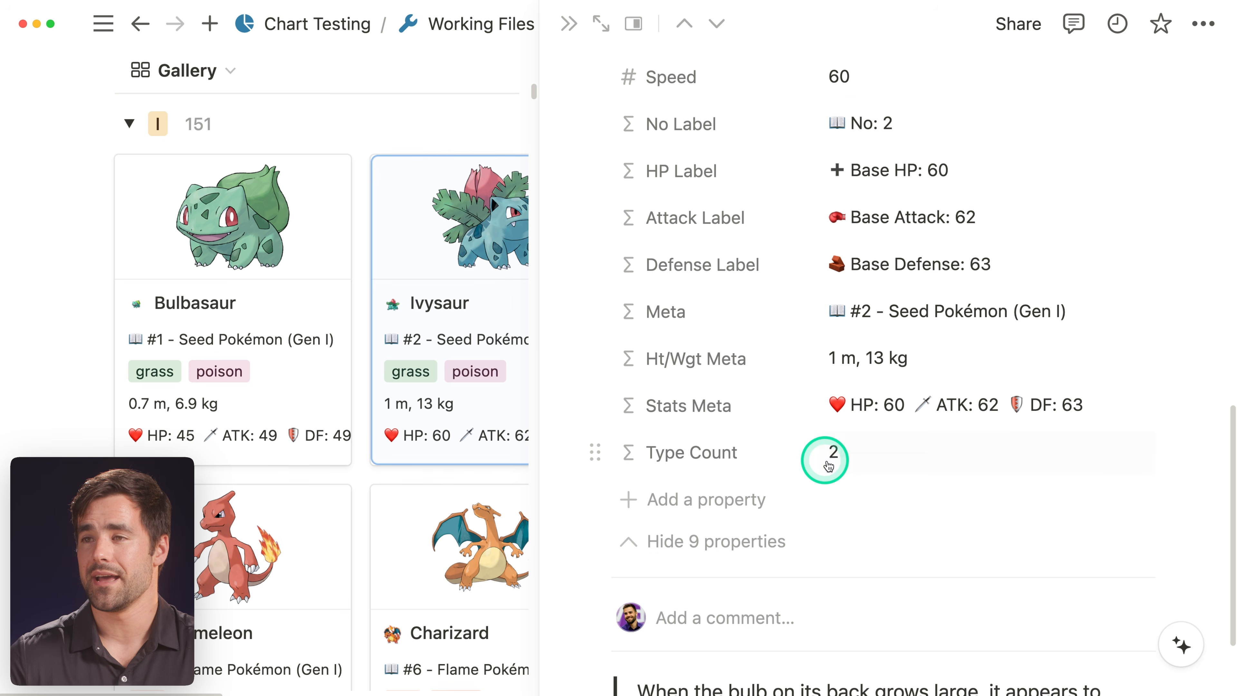
- Collapse Ivysaur's hidden properties and close its page
click(731, 540)
scroll(867, 239, up, 3)
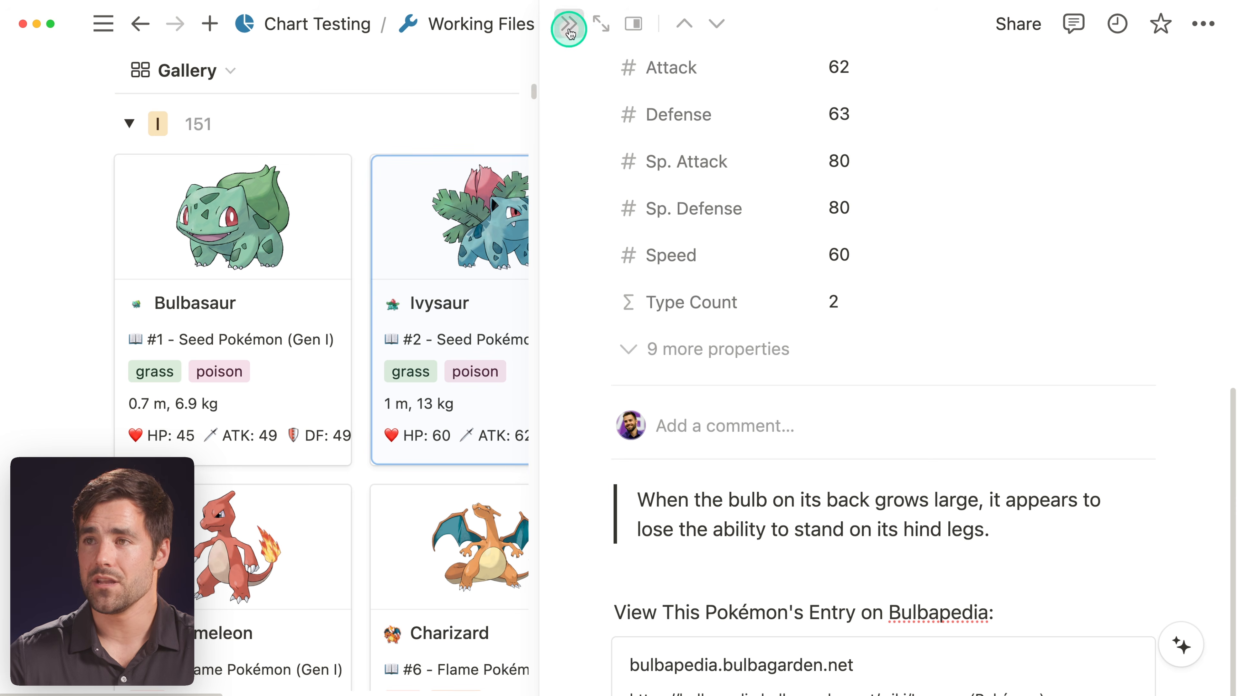
key(Escape)
- Add a new chart view under the Charts heading, linked to the Pokédex (Video Version) database
scroll(691, 312, up, 5)
scroll(691, 316, up, 15)
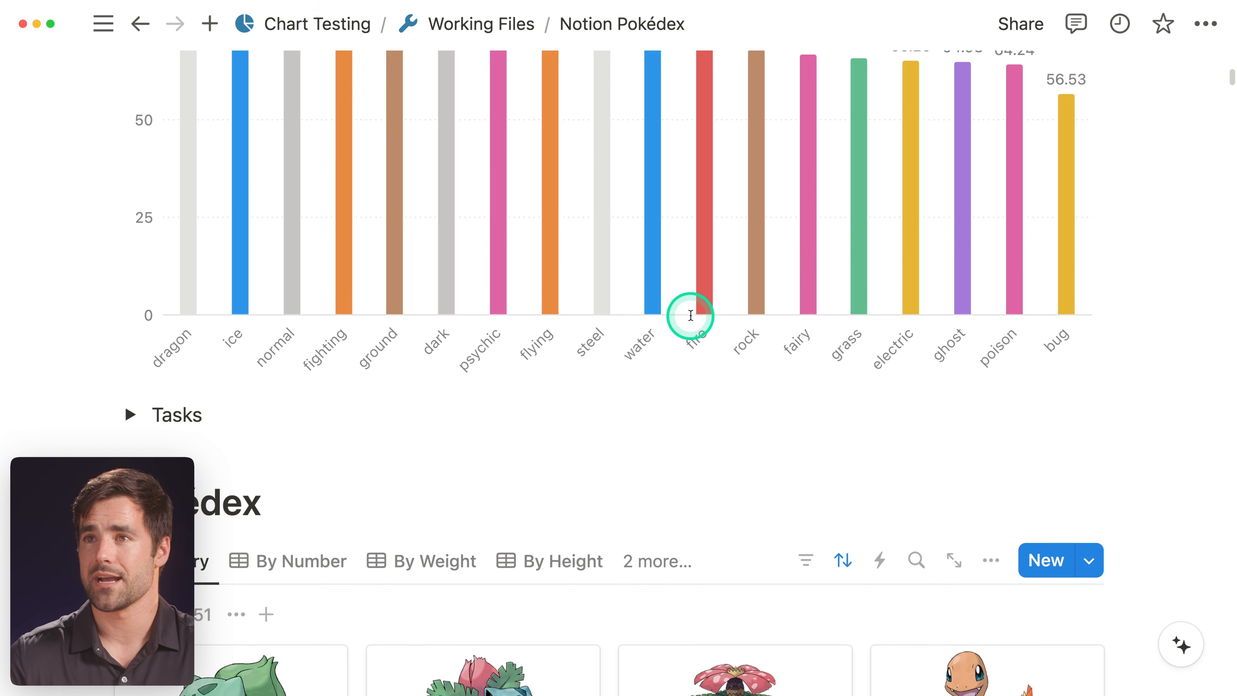
scroll(492, 349, down, 2)
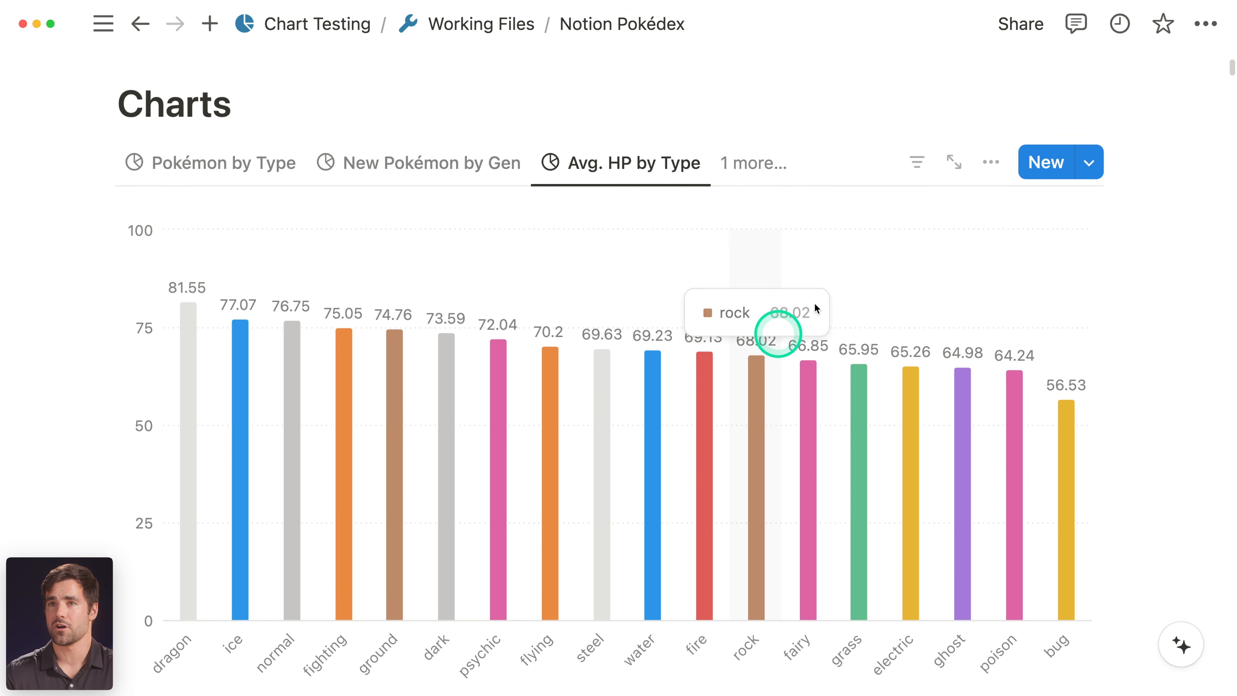
click(753, 163)
click(697, 404)
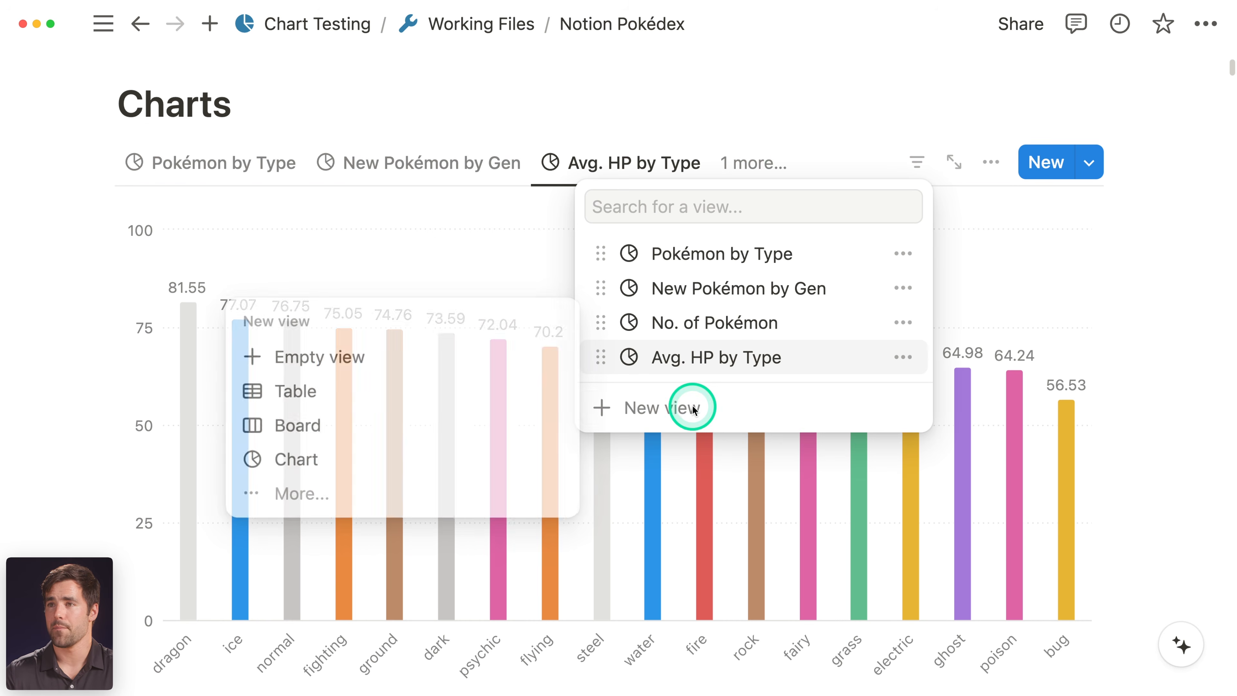
click(350, 458)
click(629, 379)
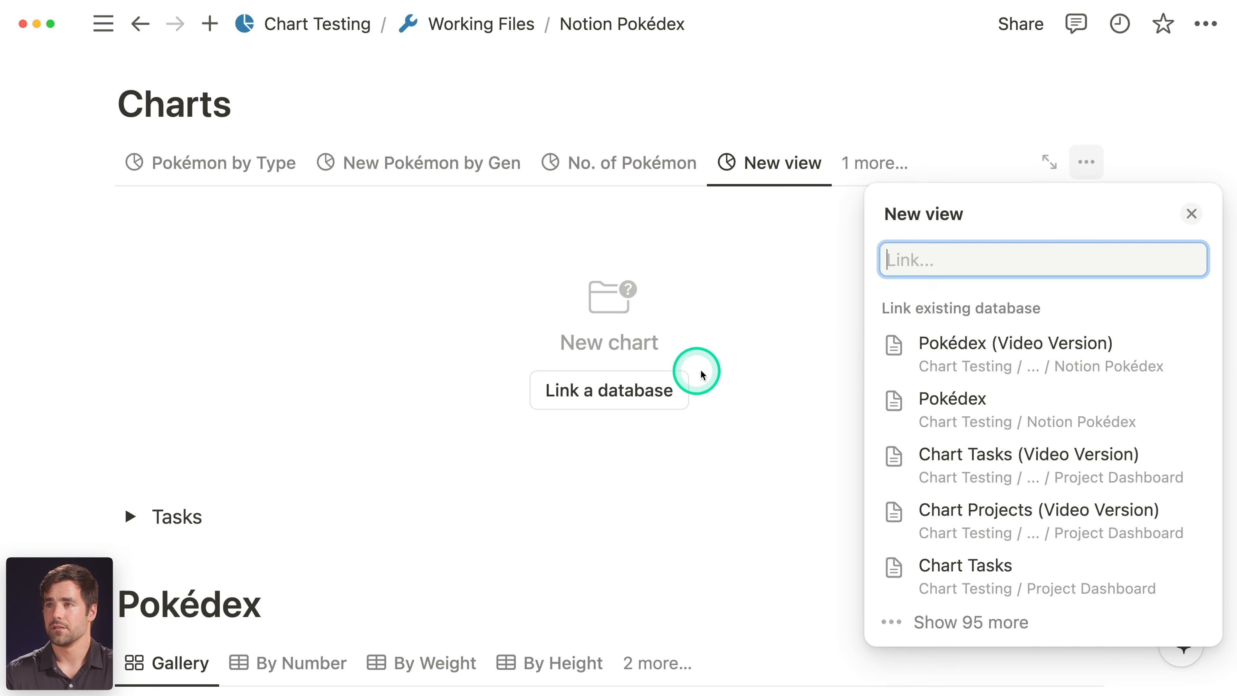
click(991, 343)
- Name the new chart view "Single vs. Dual Types" and change its chart type to donut
click(1021, 196)
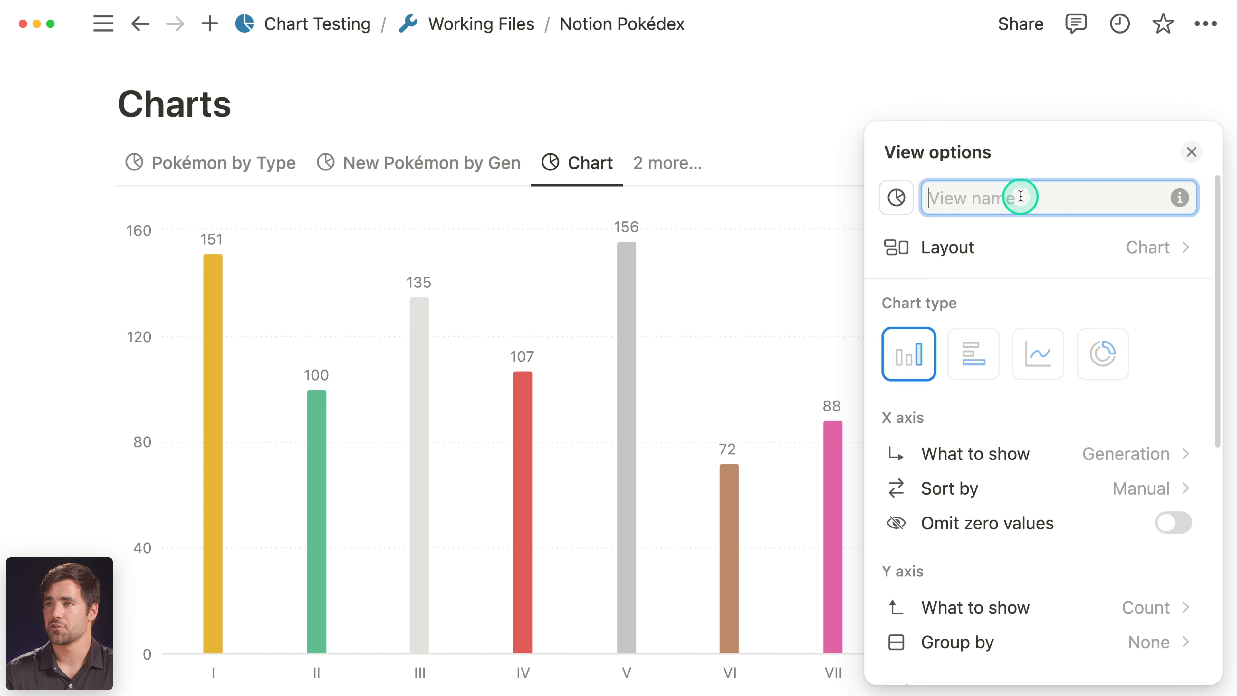
text(Single )
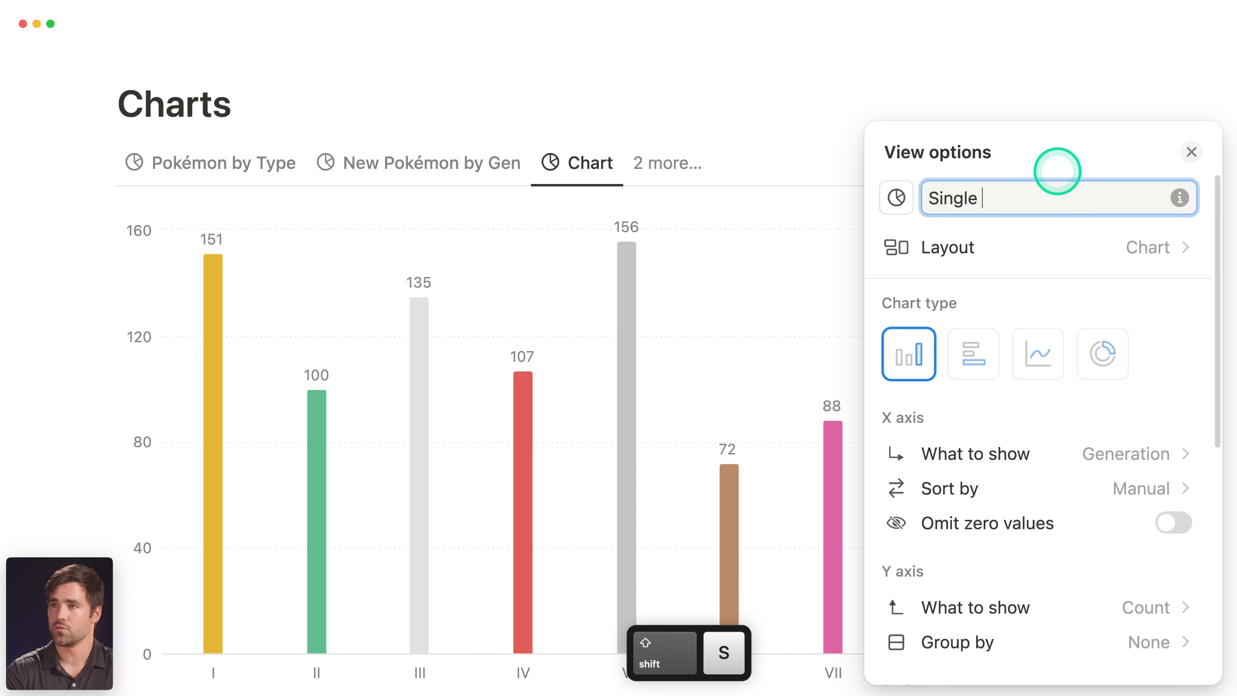
text(vs. Dual Types)
click(1198, 324)
scroll(1196, 330, down, 2)
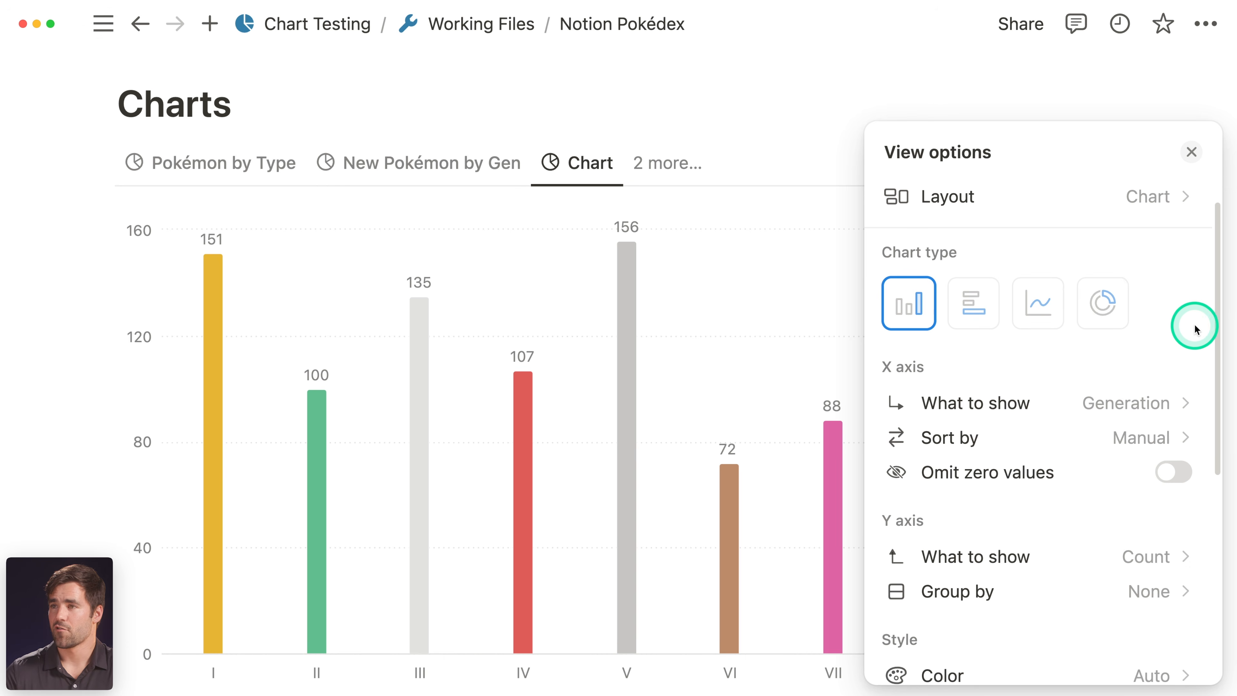
click(1112, 305)
- Set the Single vs. Dual Types donut chart to show the Type Count property
scroll(1157, 302, down, 2)
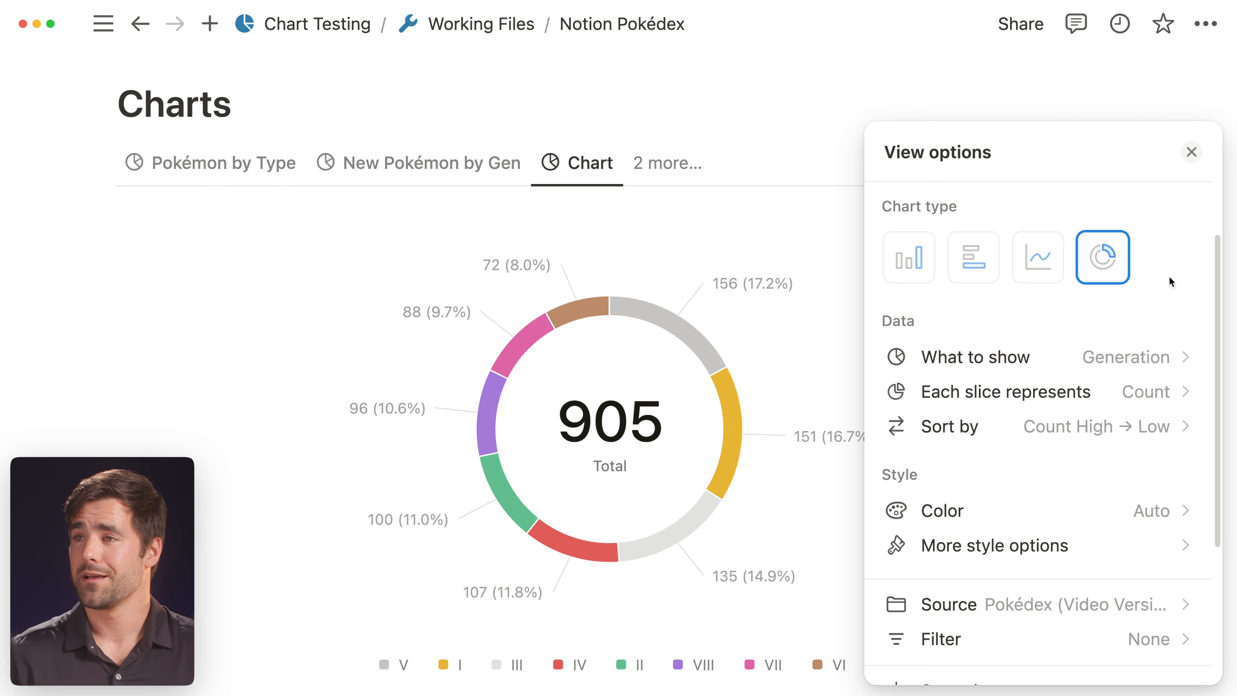
scroll(1169, 276, down, 2)
click(1106, 312)
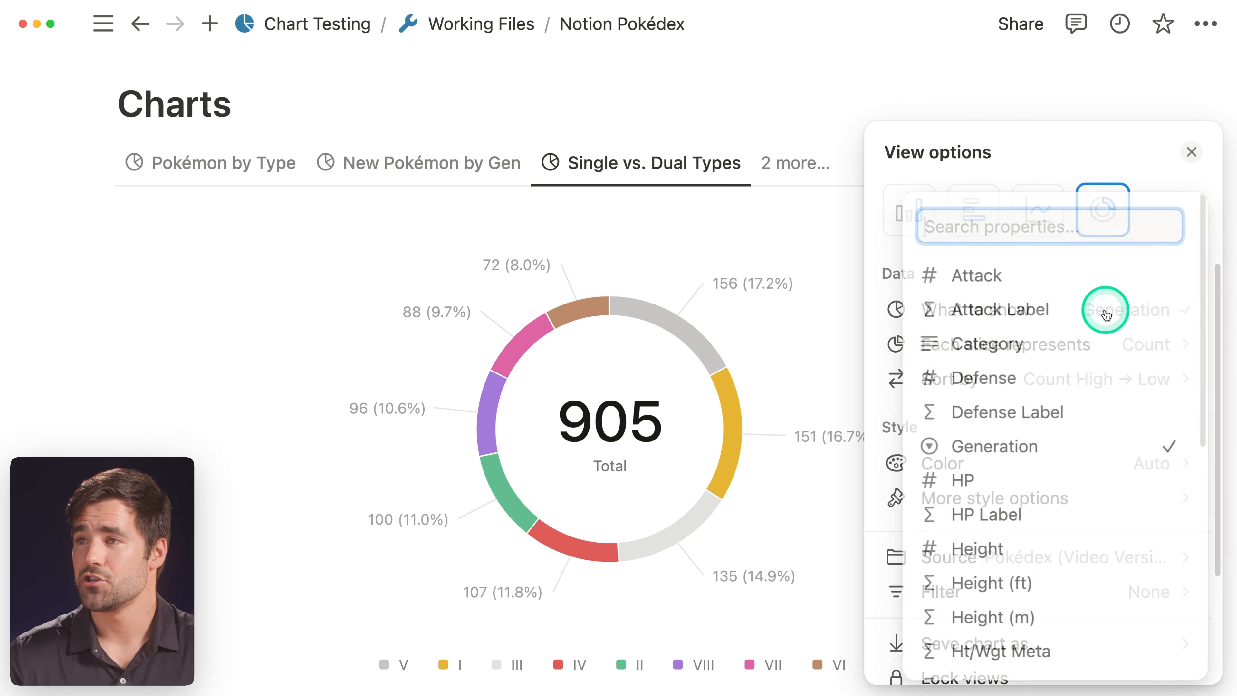
scroll(1083, 379, down, 10)
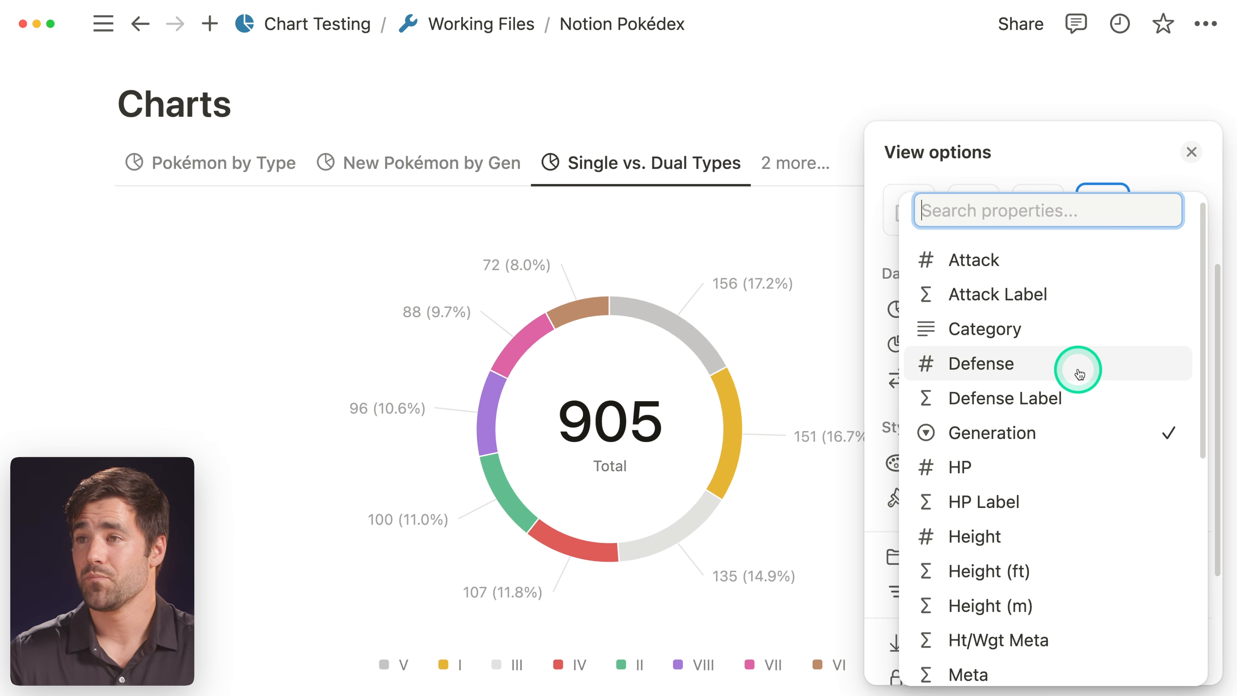
click(1007, 532)
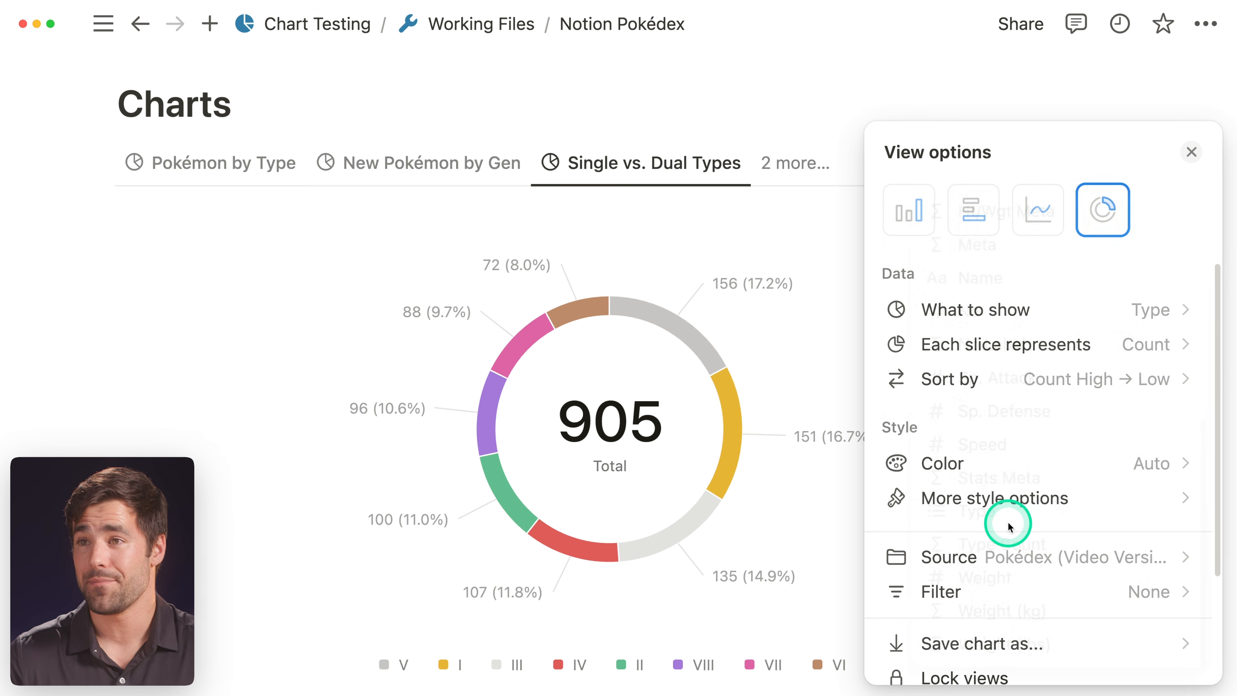
click(1144, 326)
scroll(1063, 485, down, 10)
click(1023, 558)
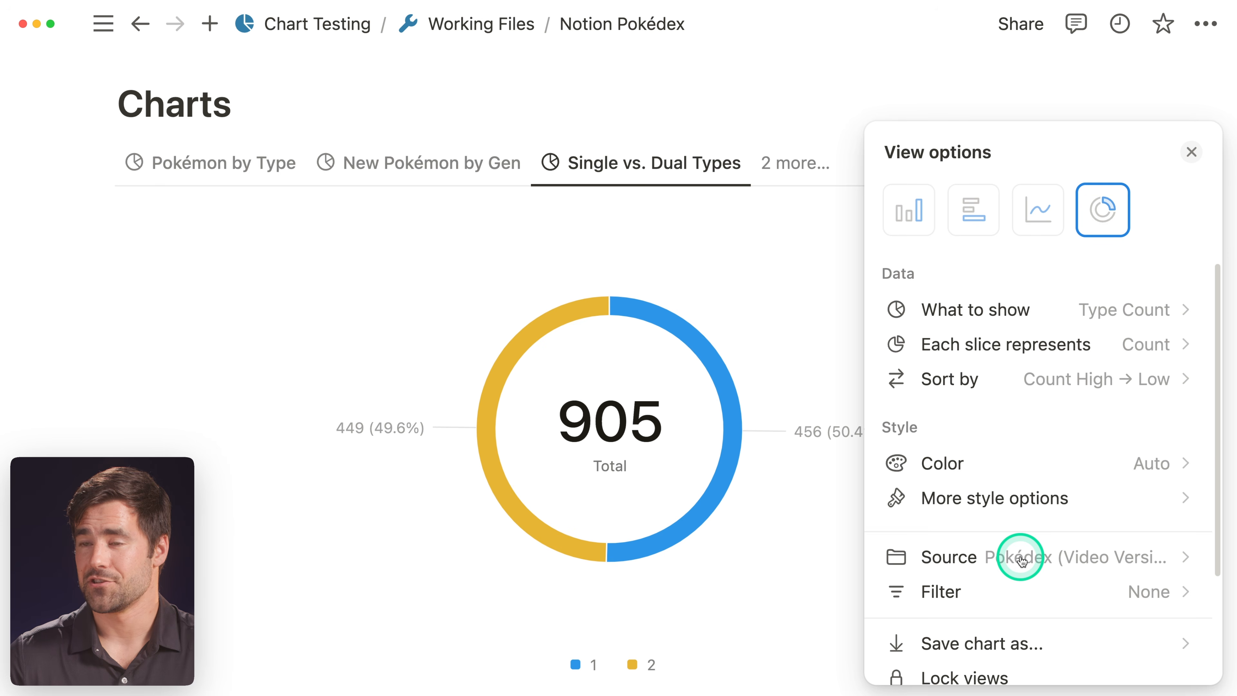
- Close the view options and examine the Single vs. Dual Types donut chart
click(1186, 153)
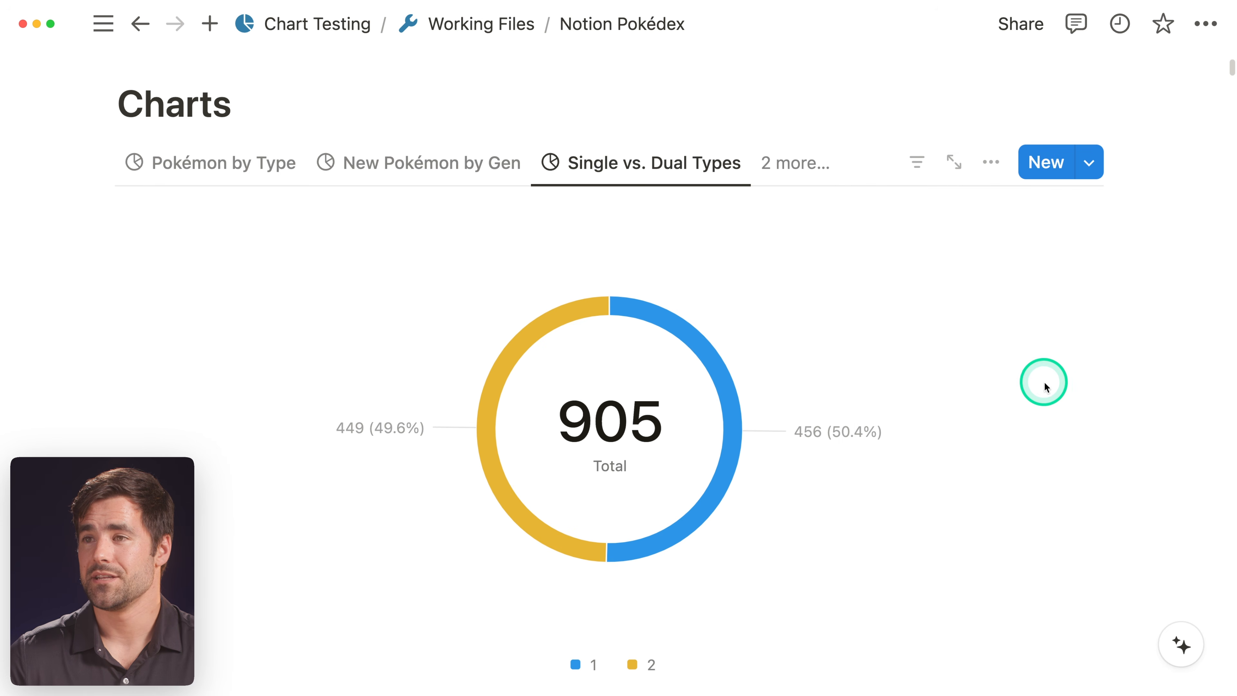
scroll(1044, 382, down, 4)
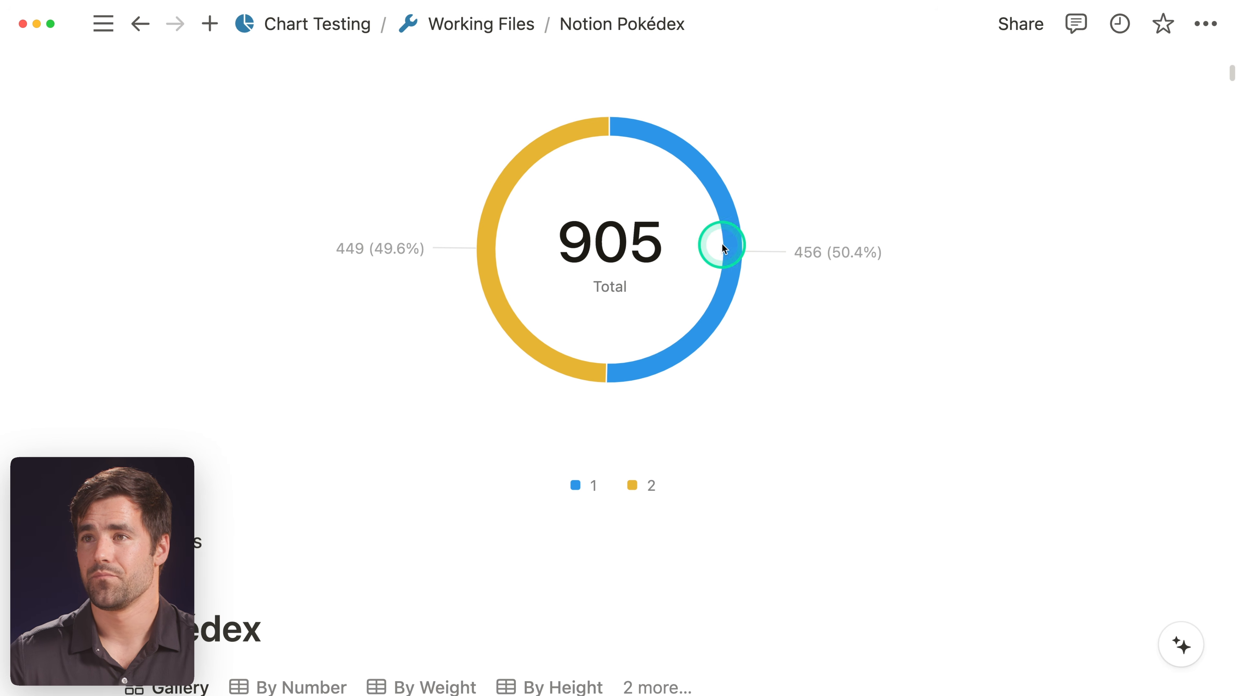
scroll(722, 243, up, 1)
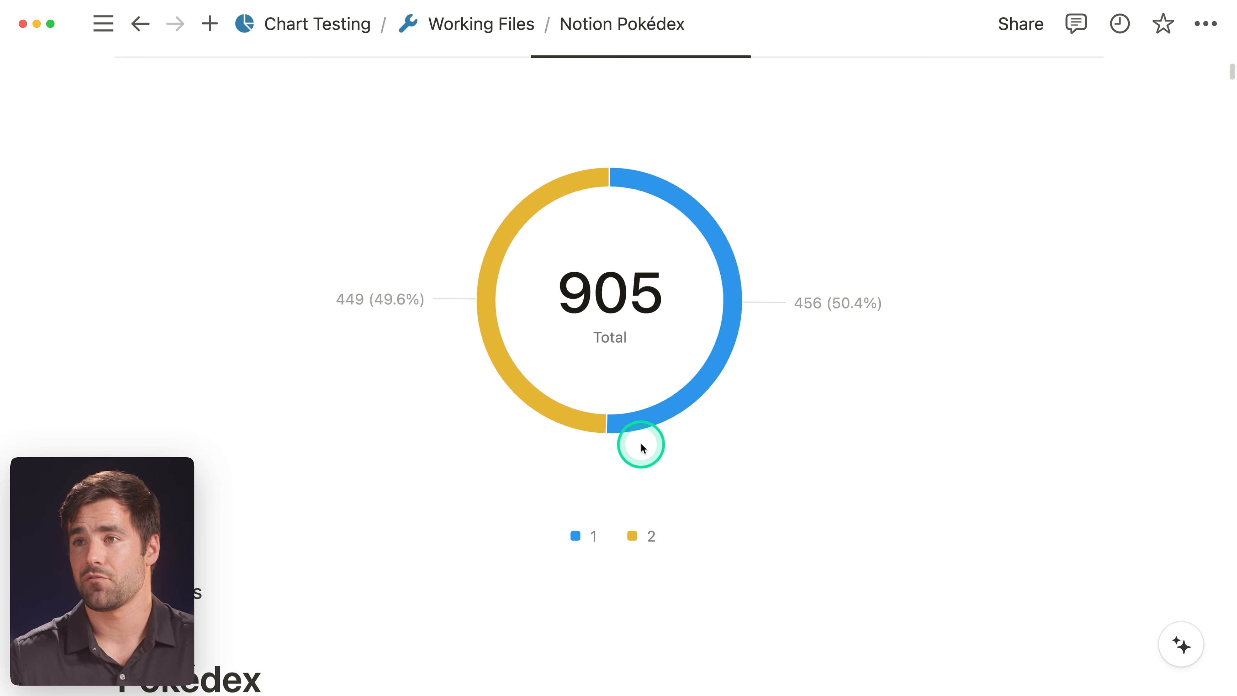
- Add the fire type to Ivysaur in the Pokédex gallery, close its page and check the Single vs. Dual Types chart
scroll(690, 385, down, 15)
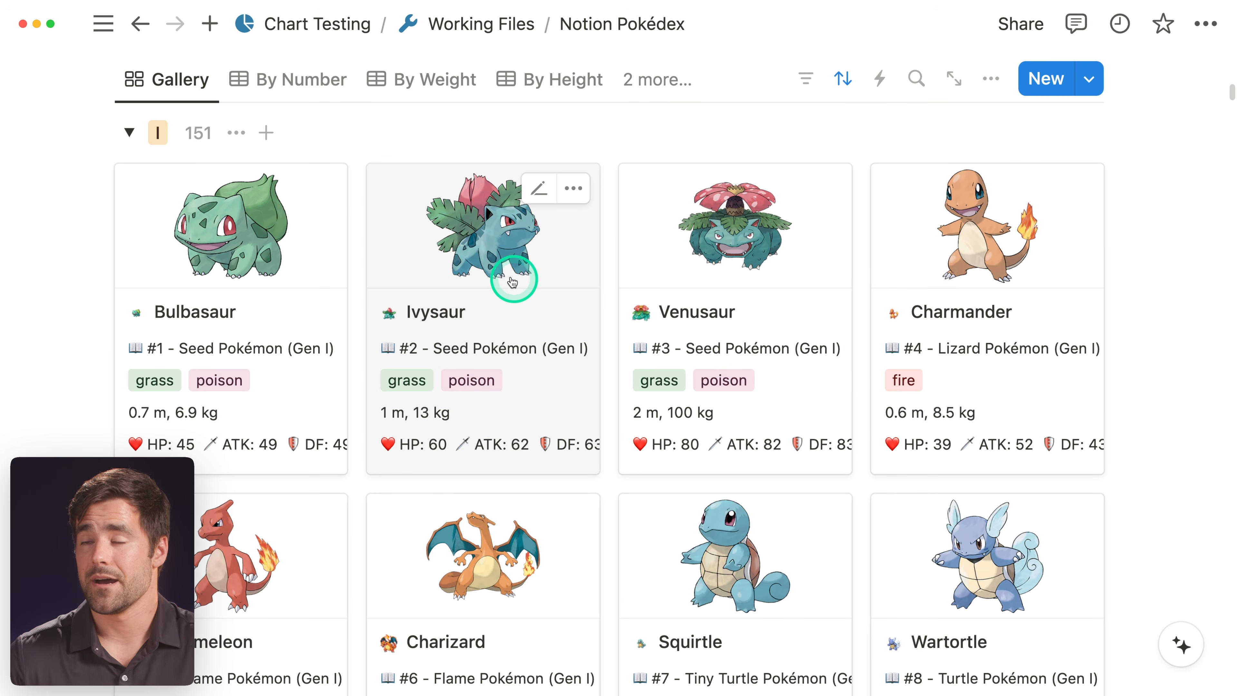
click(531, 294)
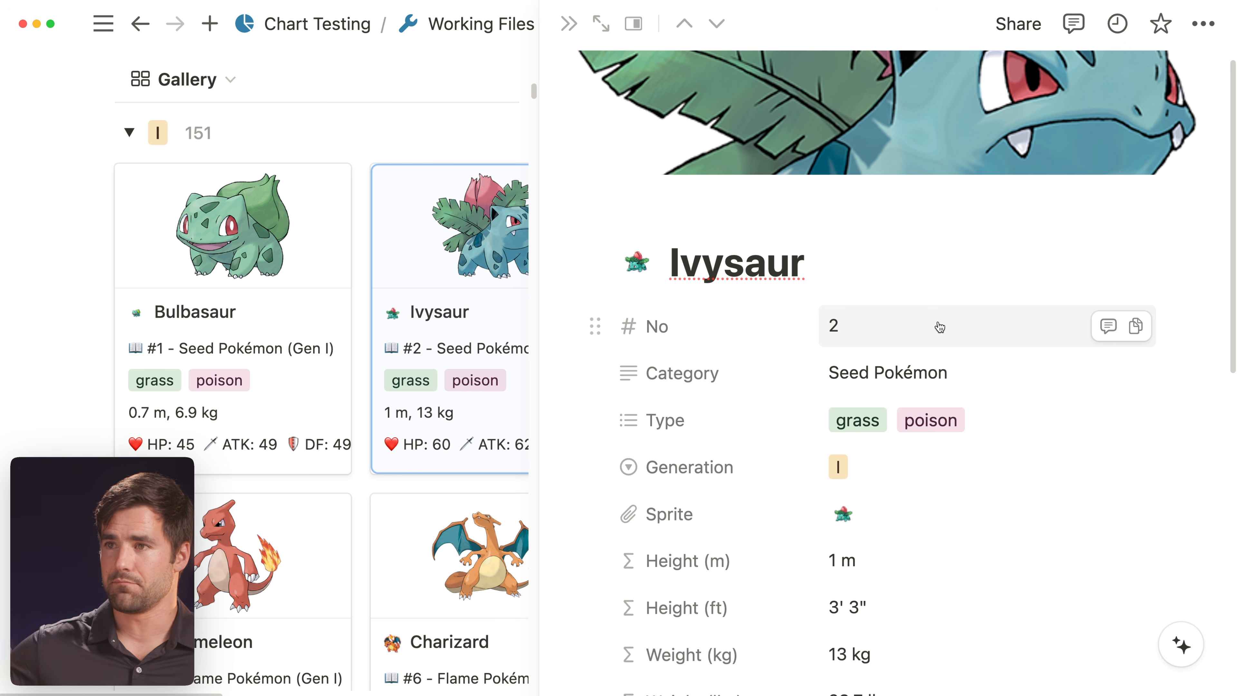
click(980, 418)
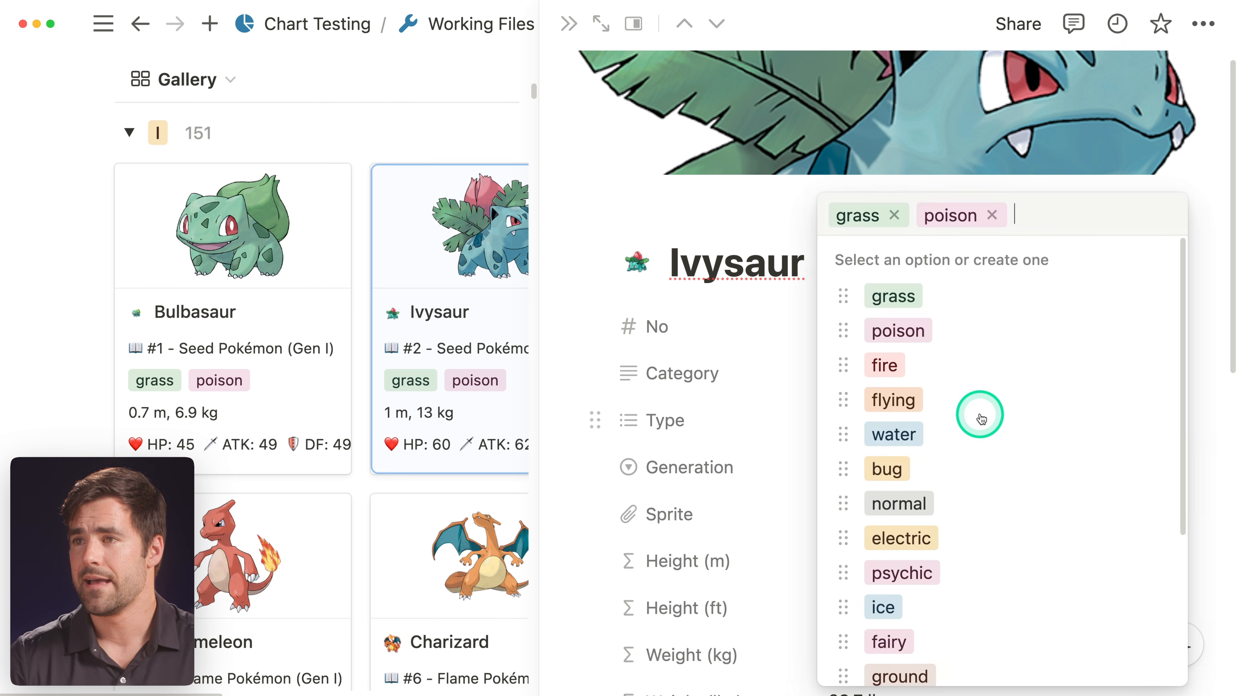
click(884, 363)
click(789, 264)
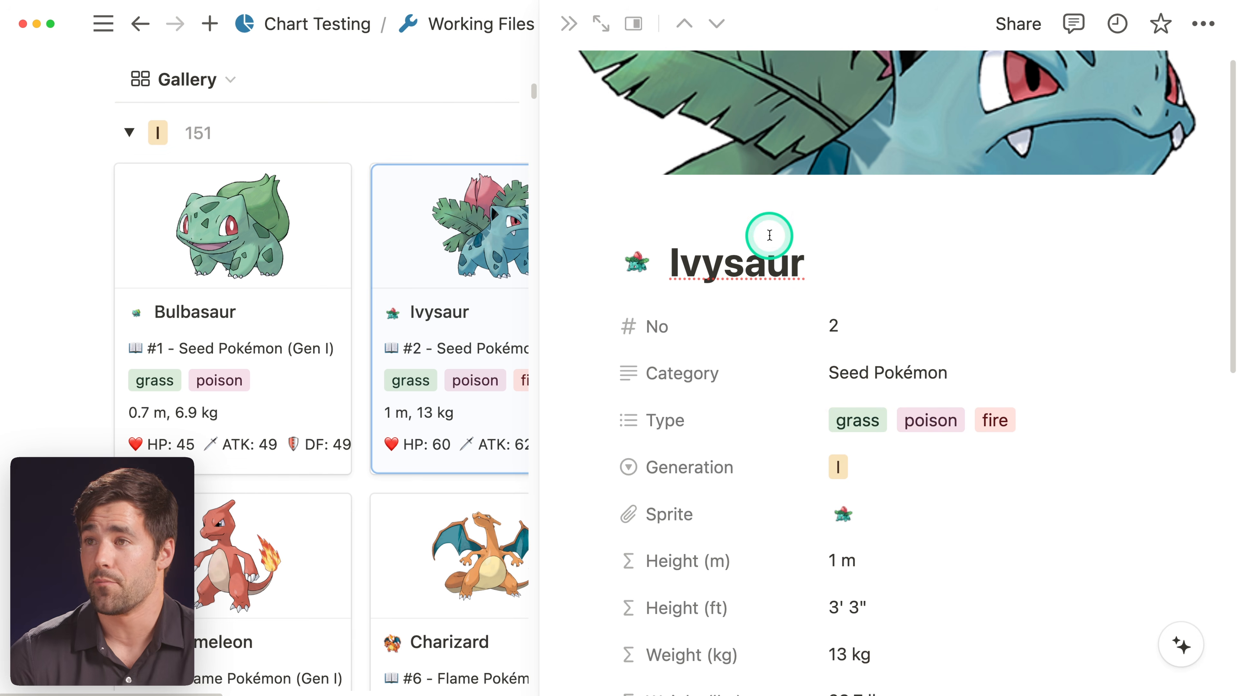
click(568, 24)
scroll(743, 296, up, 15)
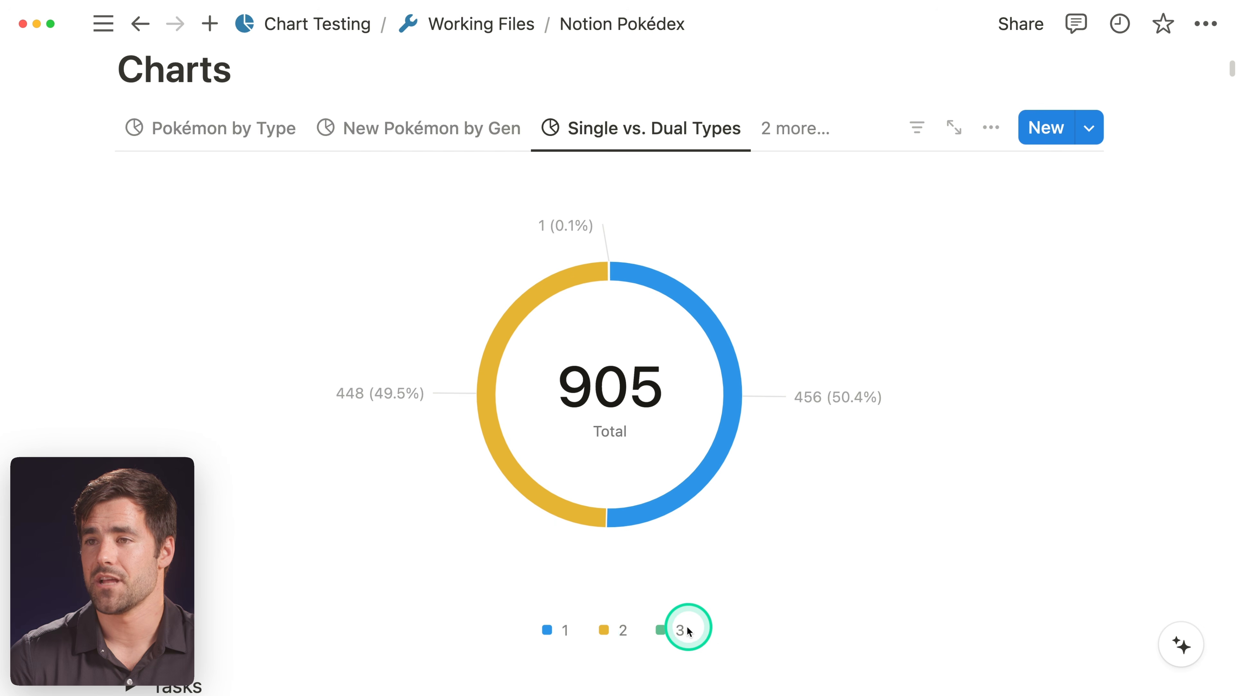
- Open the Type options on Ivysaur's gallery card, close them and return to the chart
scroll(821, 560, down, 15)
click(522, 478)
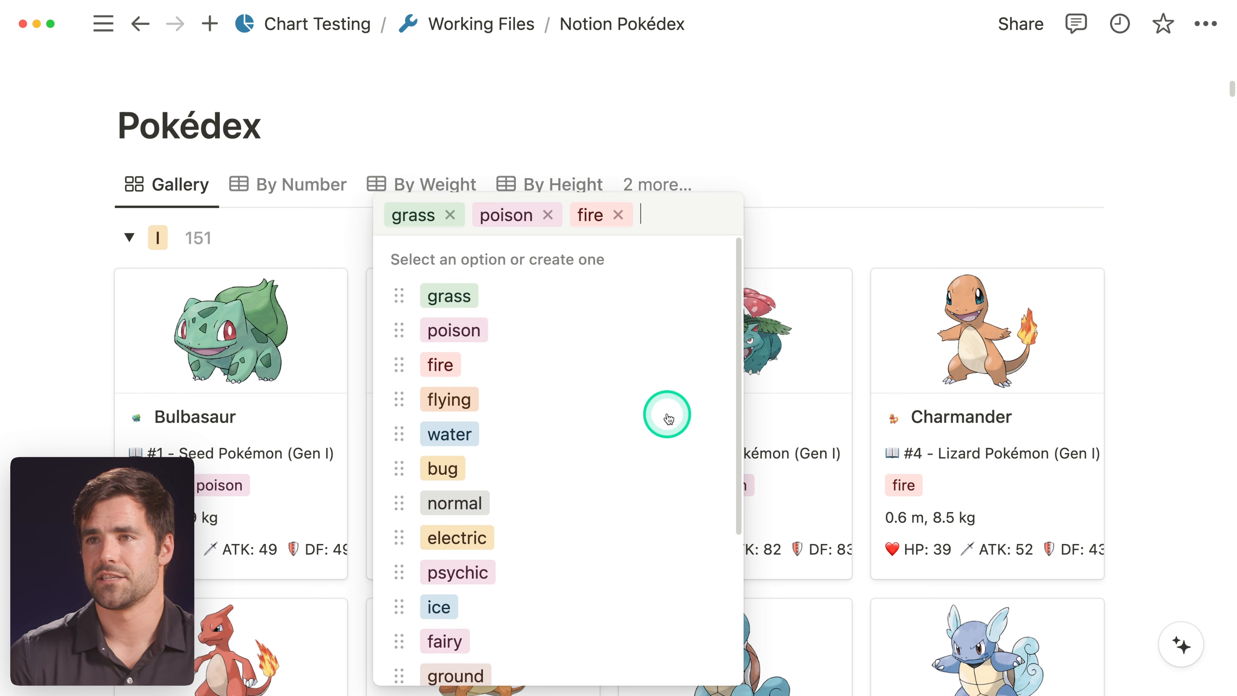
click(848, 171)
scroll(966, 304, up, 15)
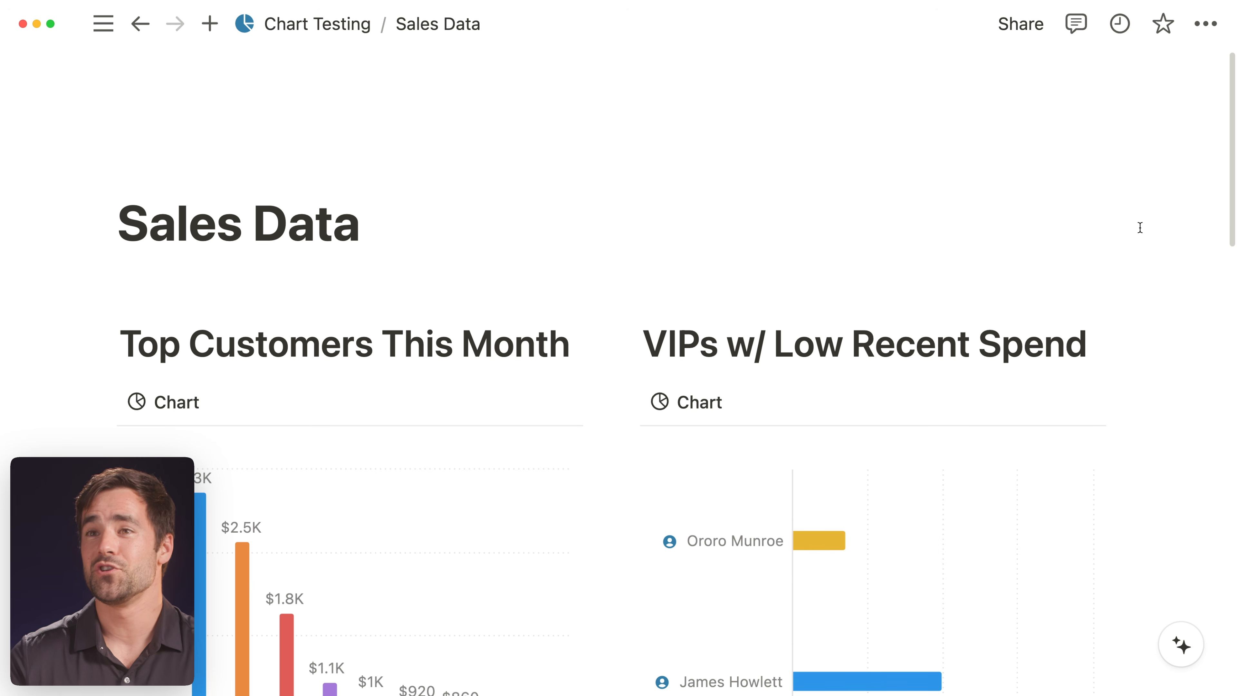
- Look over the Top Customers This Month, VIPs w/ Low Recent Spend and Sales by Month charts on the Sales Data page
click(808, 215)
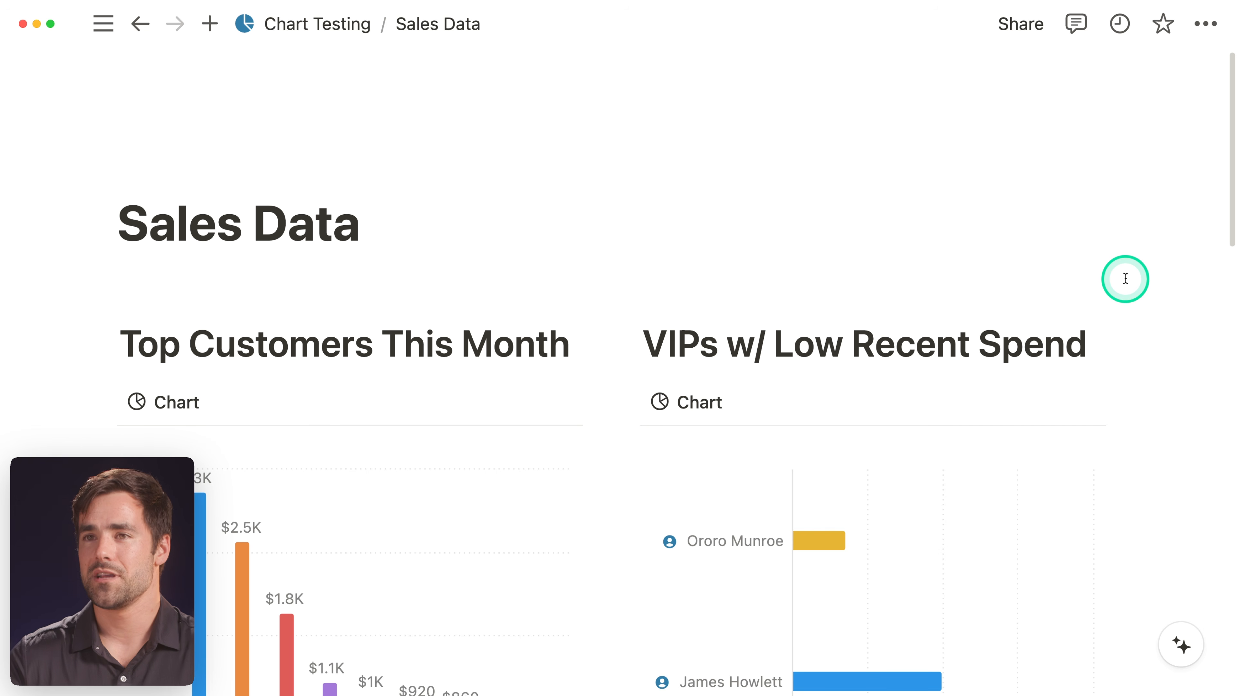
scroll(1119, 281, down, 5)
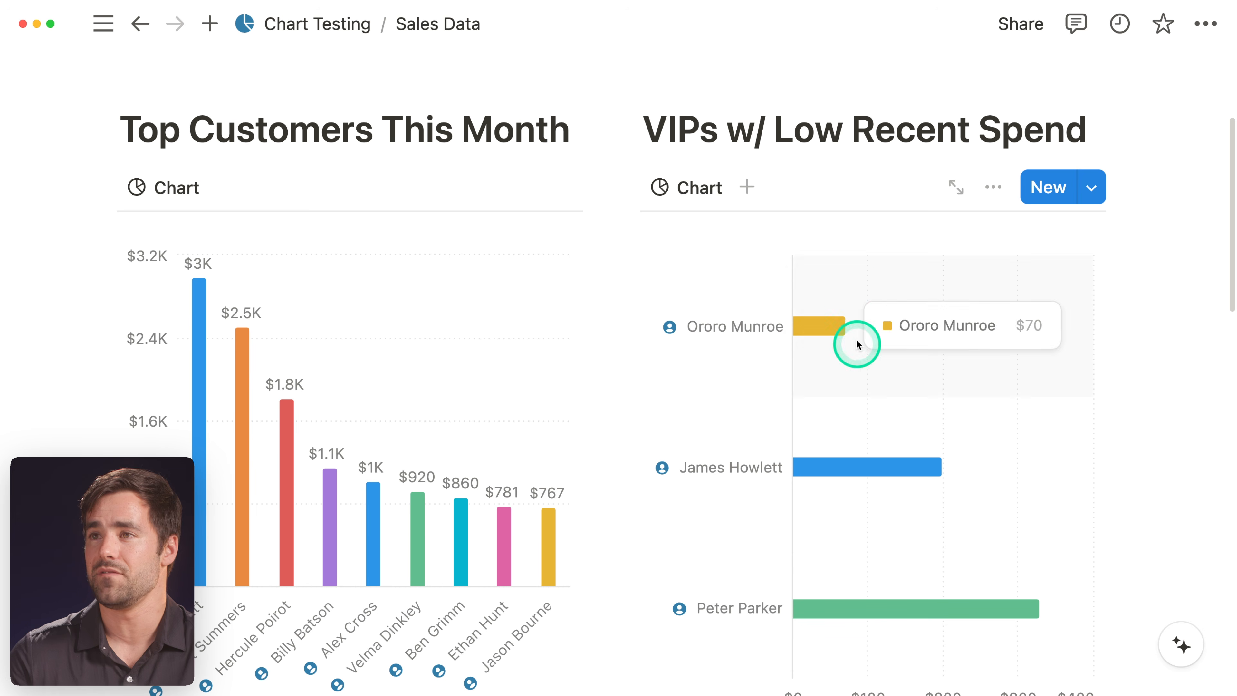
scroll(1164, 461, down, 1)
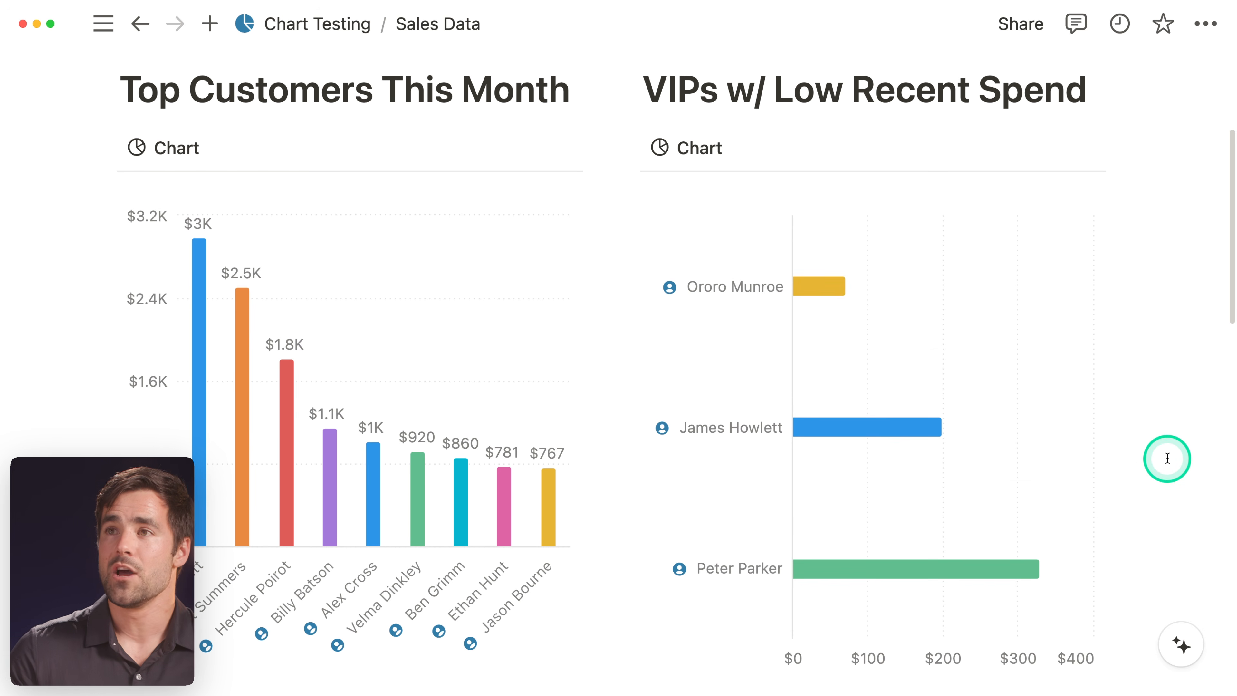
scroll(1116, 438, down, 10)
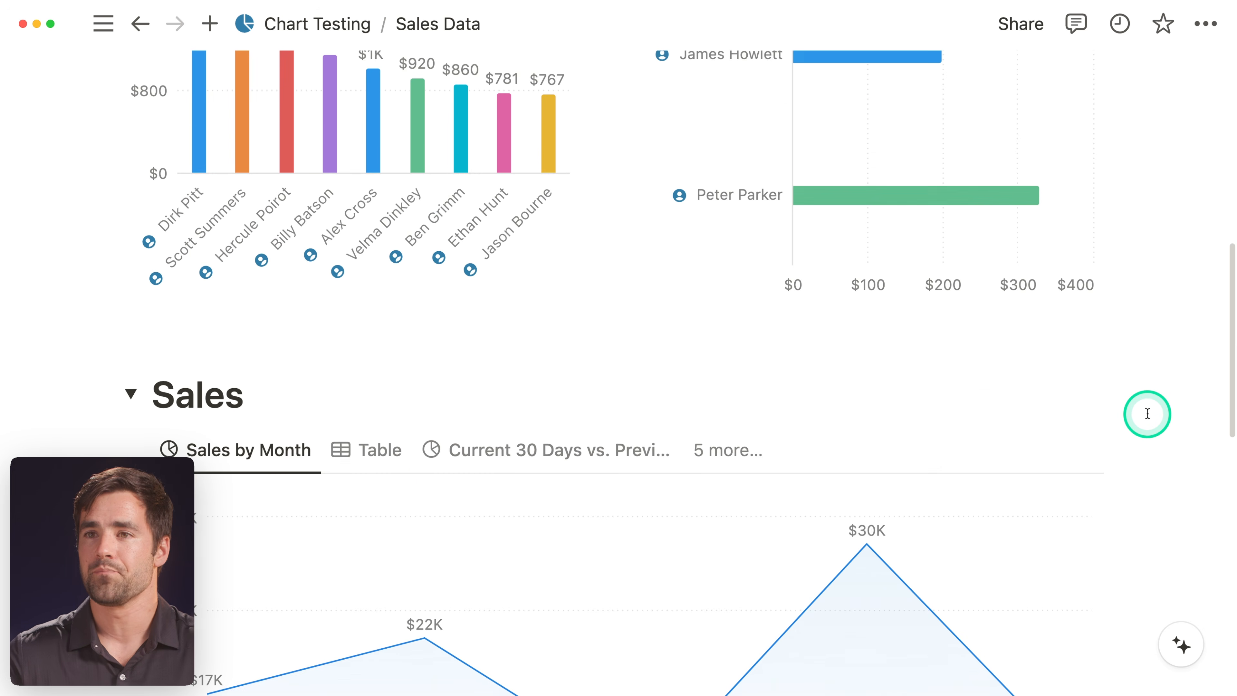
scroll(1148, 413, down, 5)
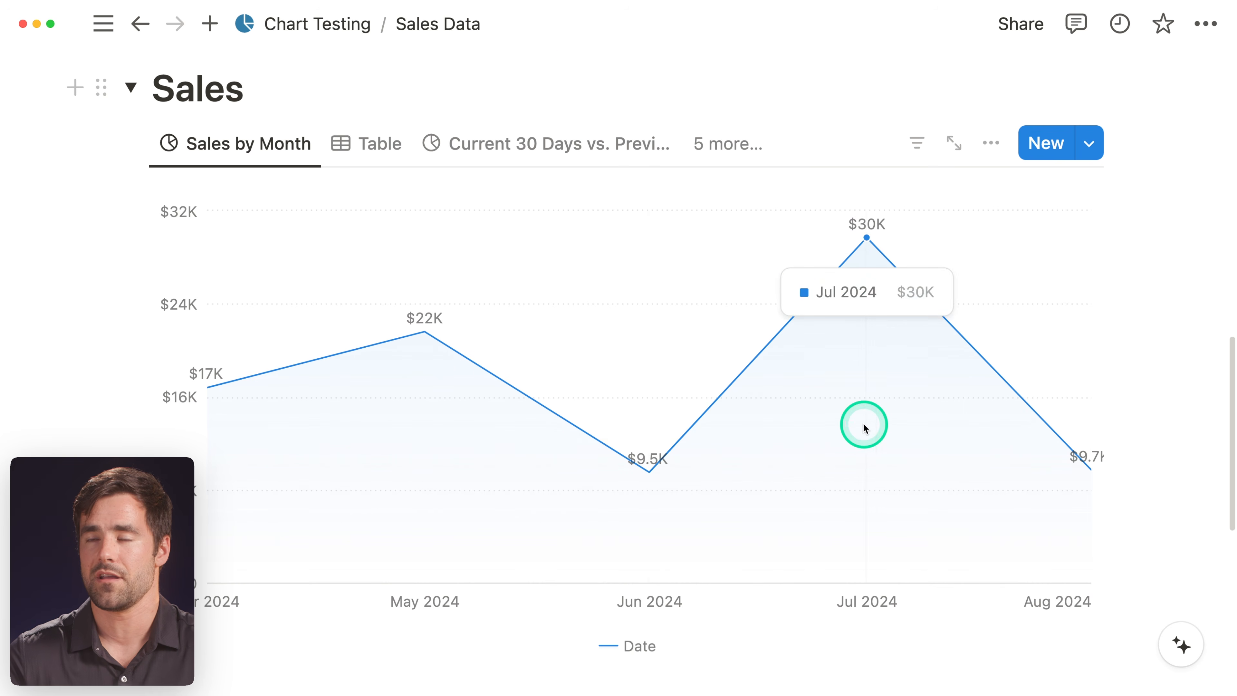
- Expand the Customers section of the Sales Data page and review its VIPs table
scroll(864, 423, down, 12)
click(132, 201)
scroll(1010, 191, down, 1)
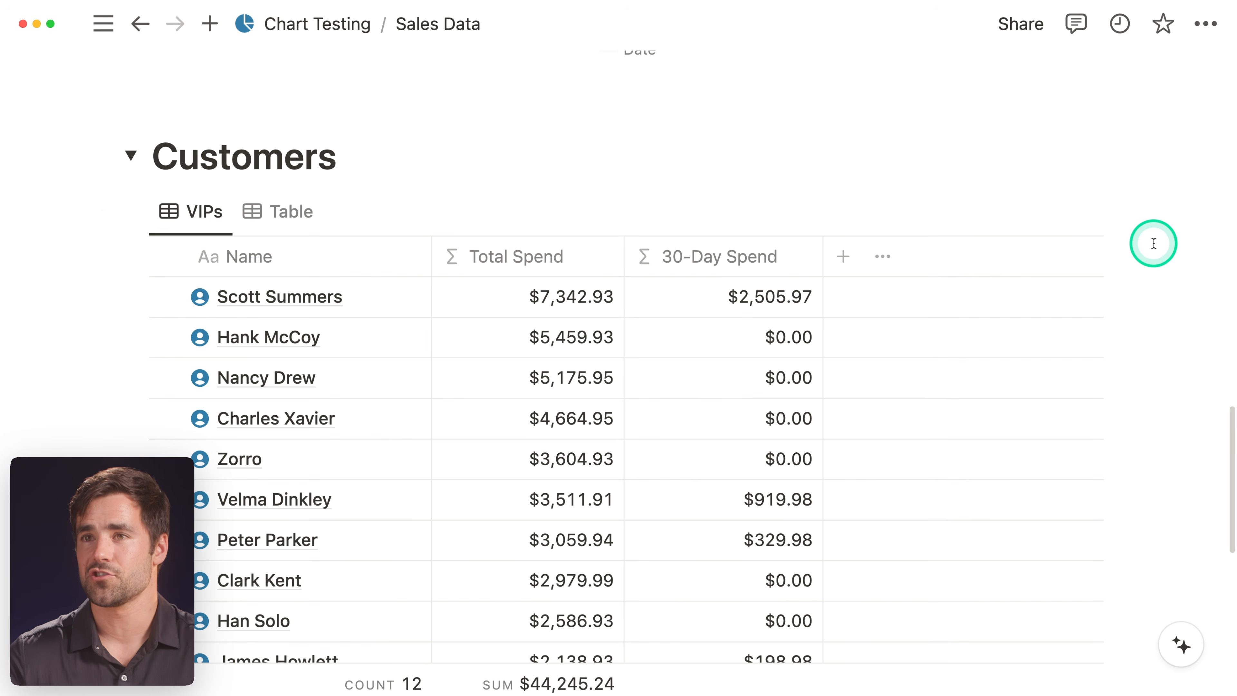
scroll(1154, 243, down, 3)
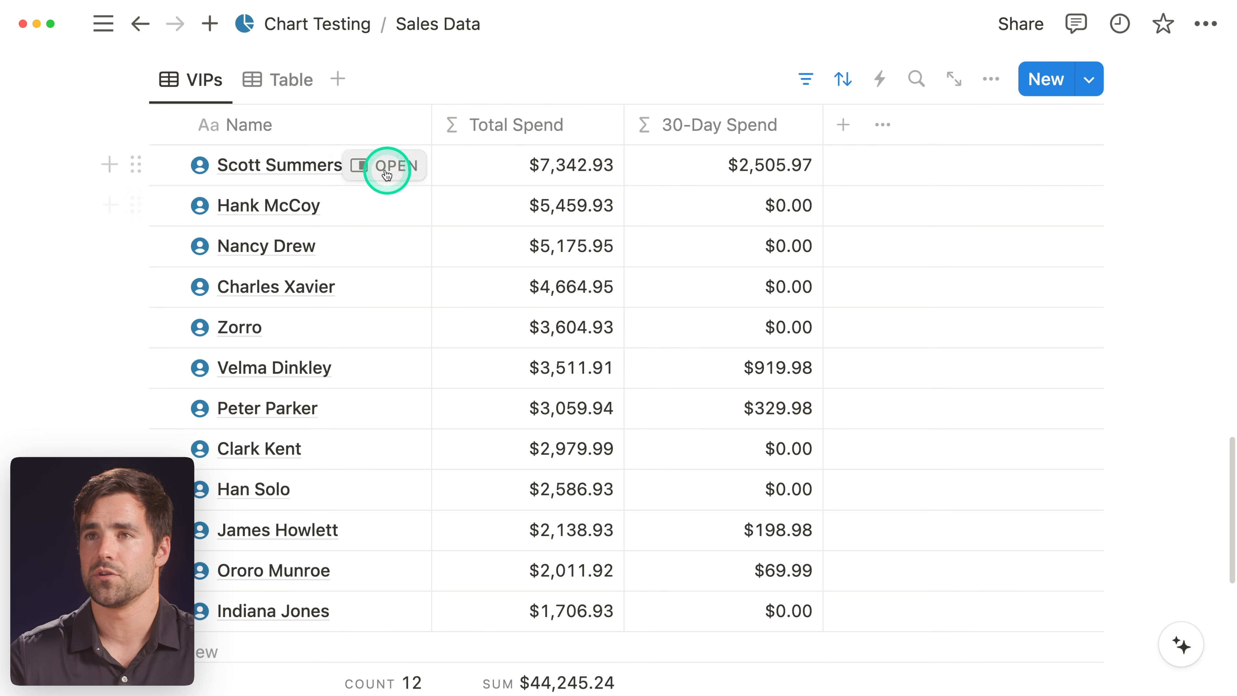
- Open the page of the first customer in the VIPs table and examine its Sales By Month chart
click(386, 174)
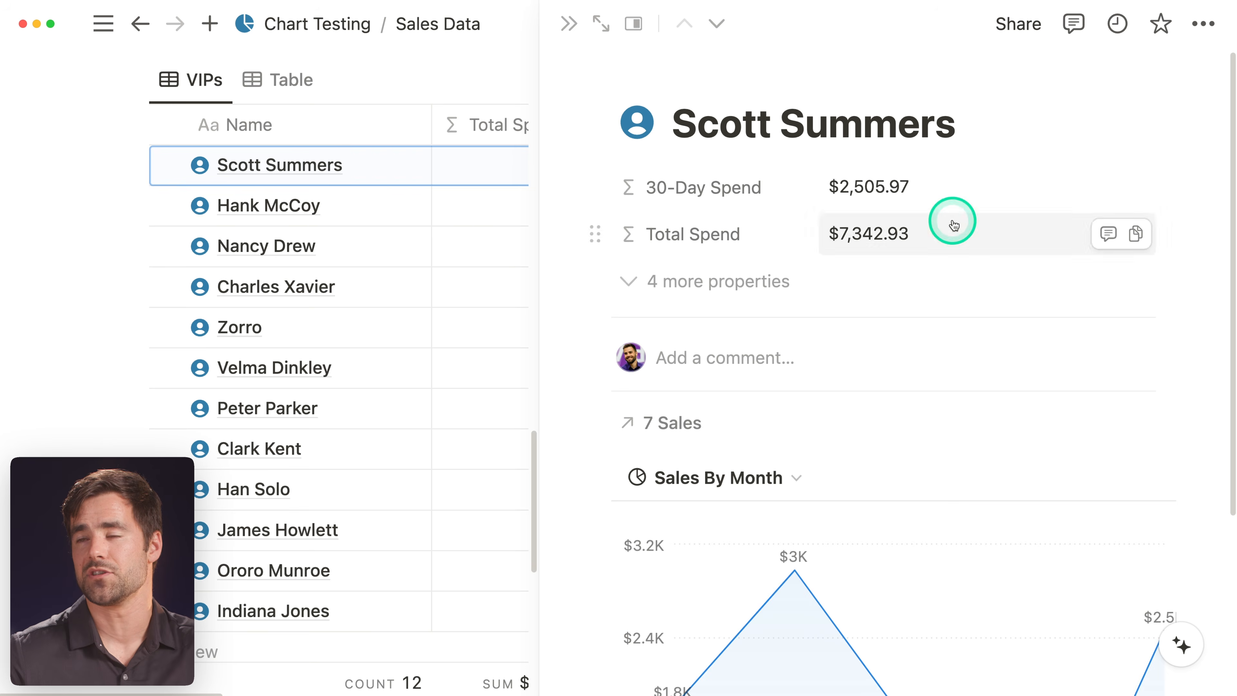
scroll(953, 225, down, 7)
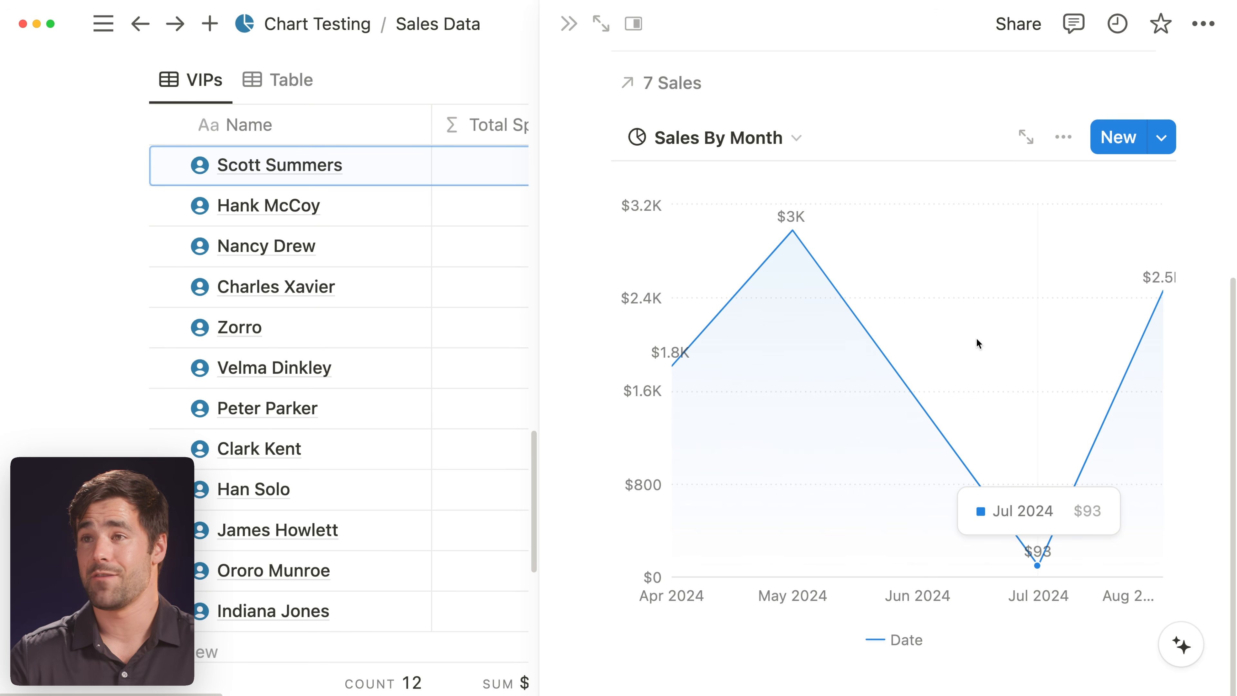
scroll(977, 342, up, 2)
click(979, 349)
scroll(980, 352, up, 3)
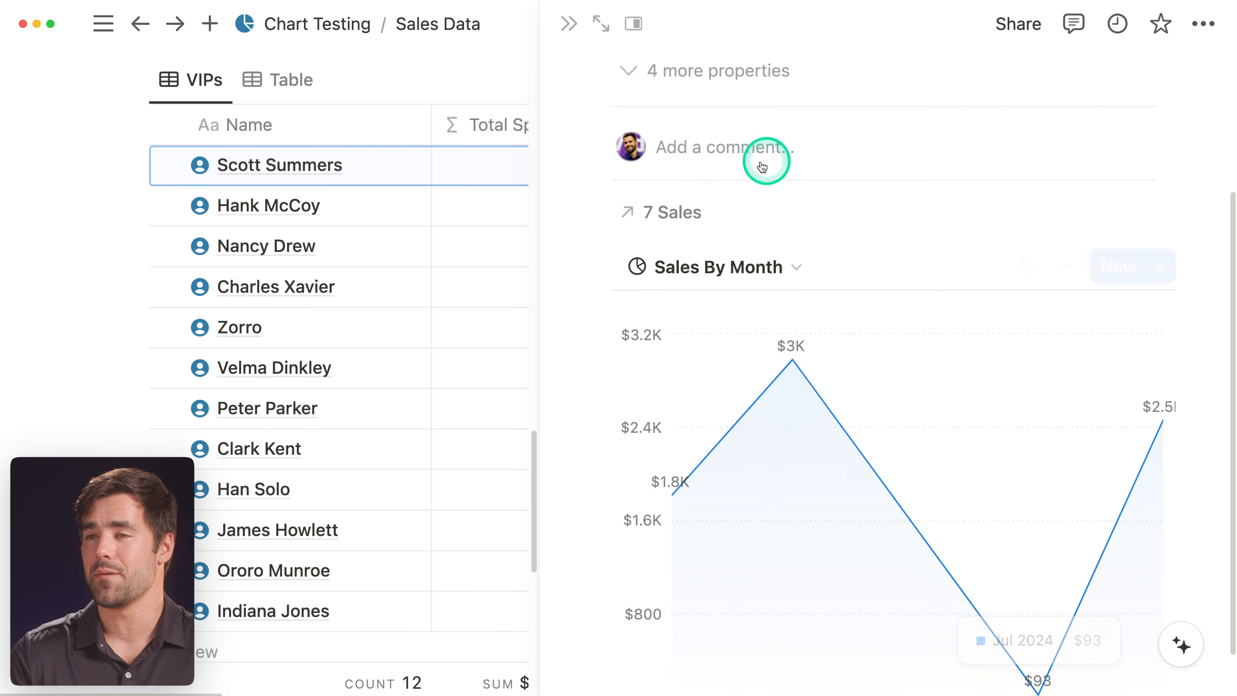
- View the May 22, 2024 sale linked to this customer and return to the customer's Sales By Month chart
click(666, 213)
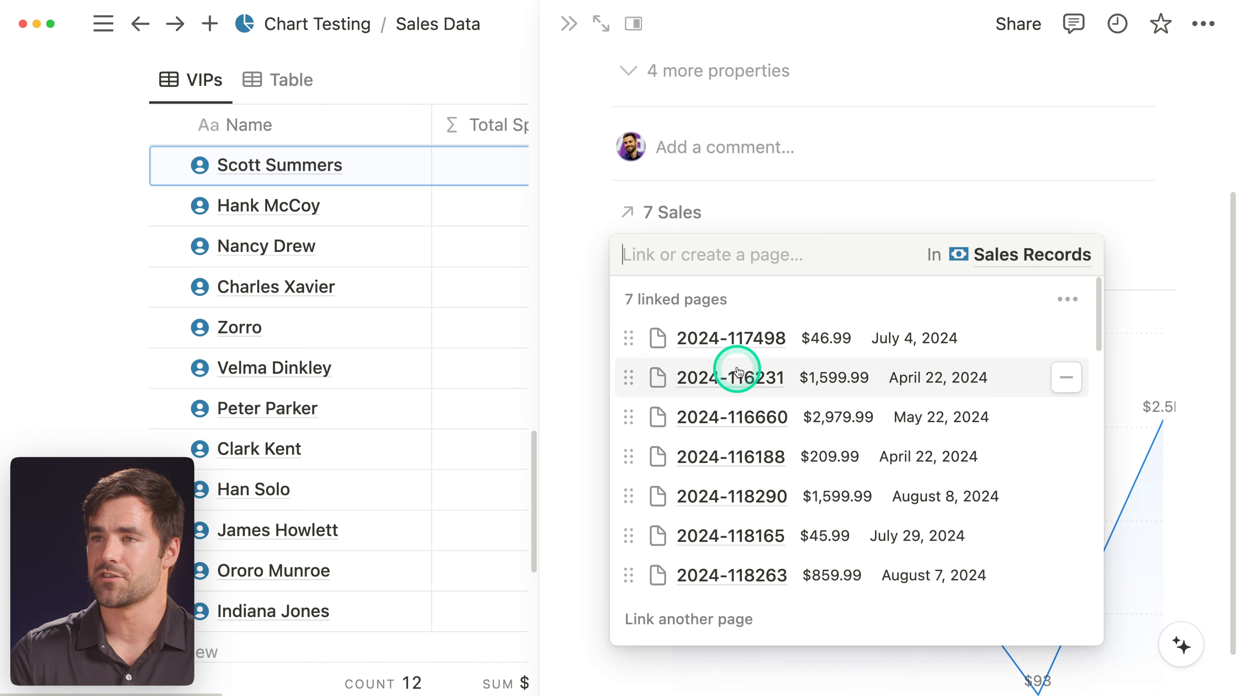
click(732, 417)
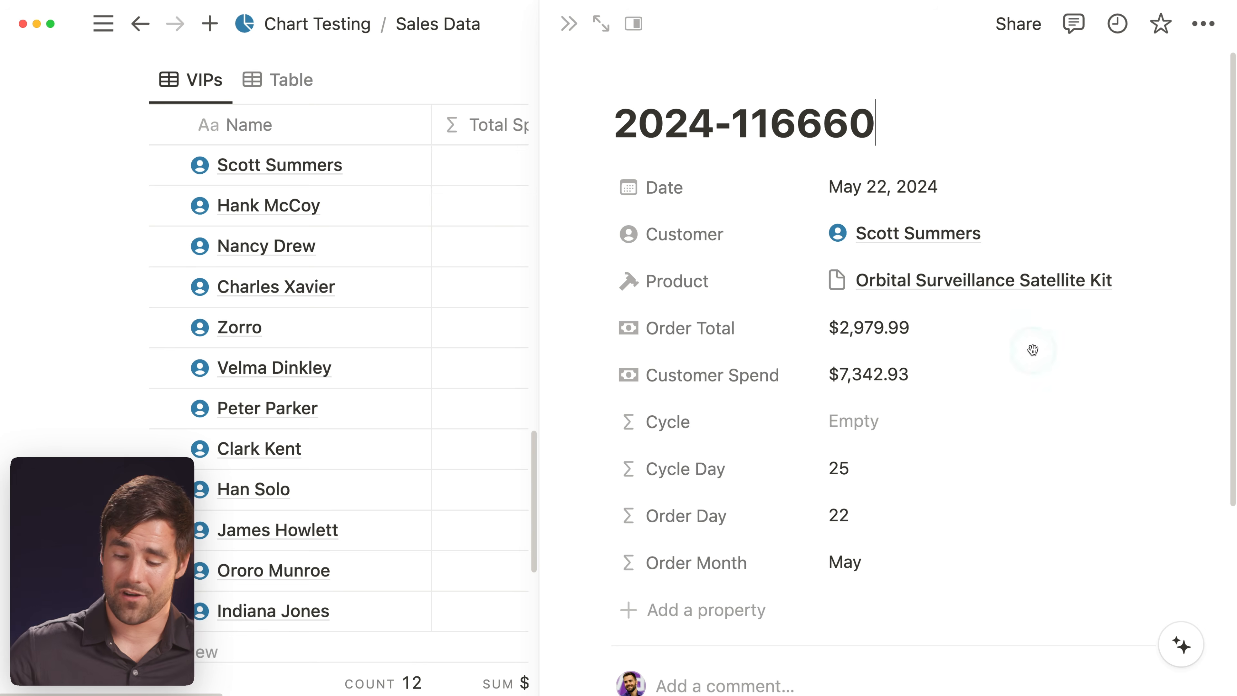
key(super+[)
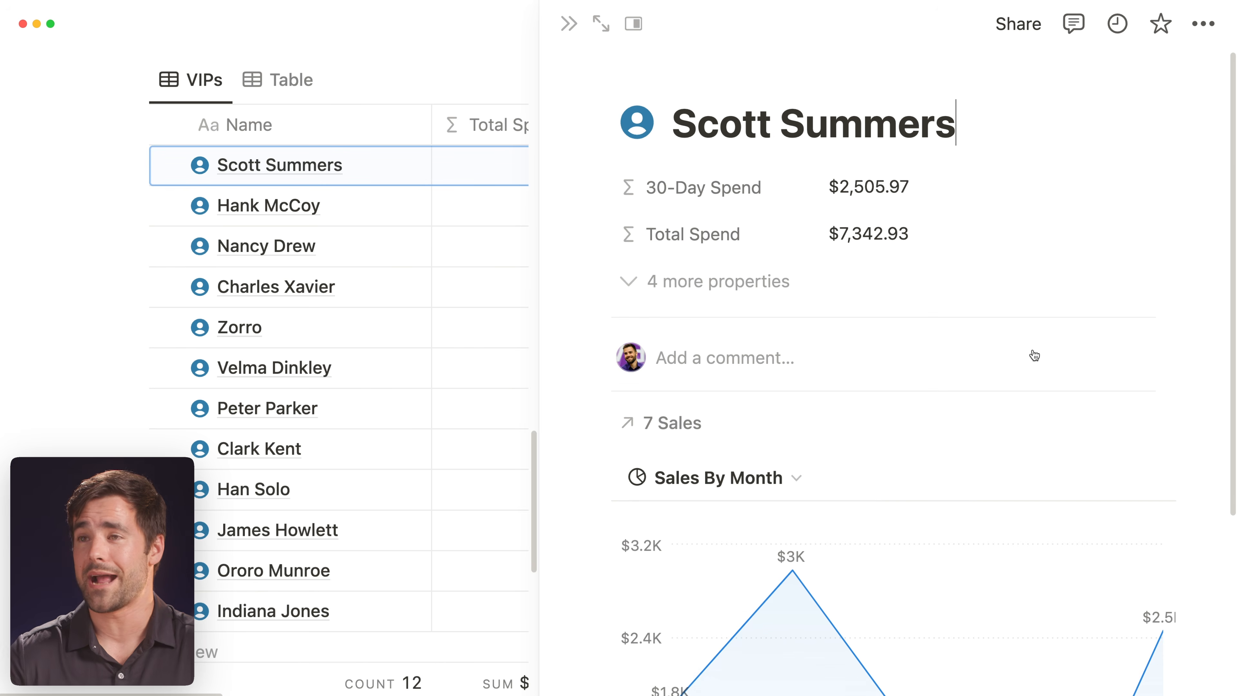
scroll(1032, 352, down, 1)
scroll(1032, 356, down, 5)
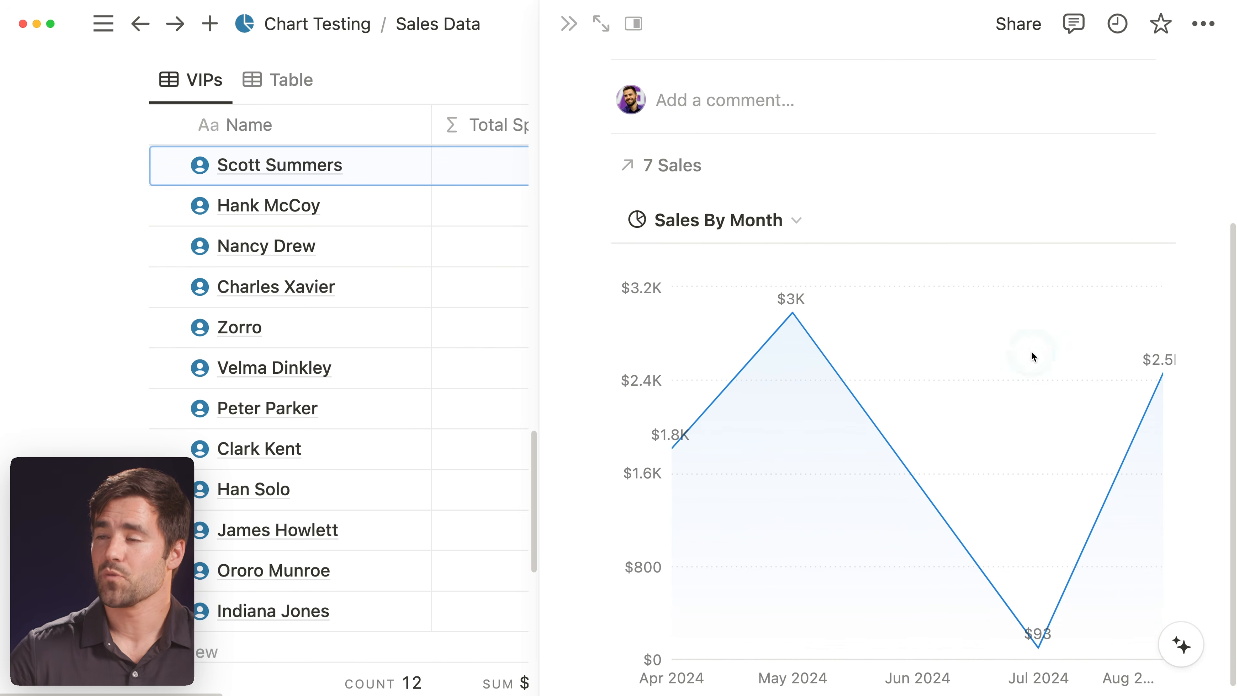
scroll(1031, 356, down, 1)
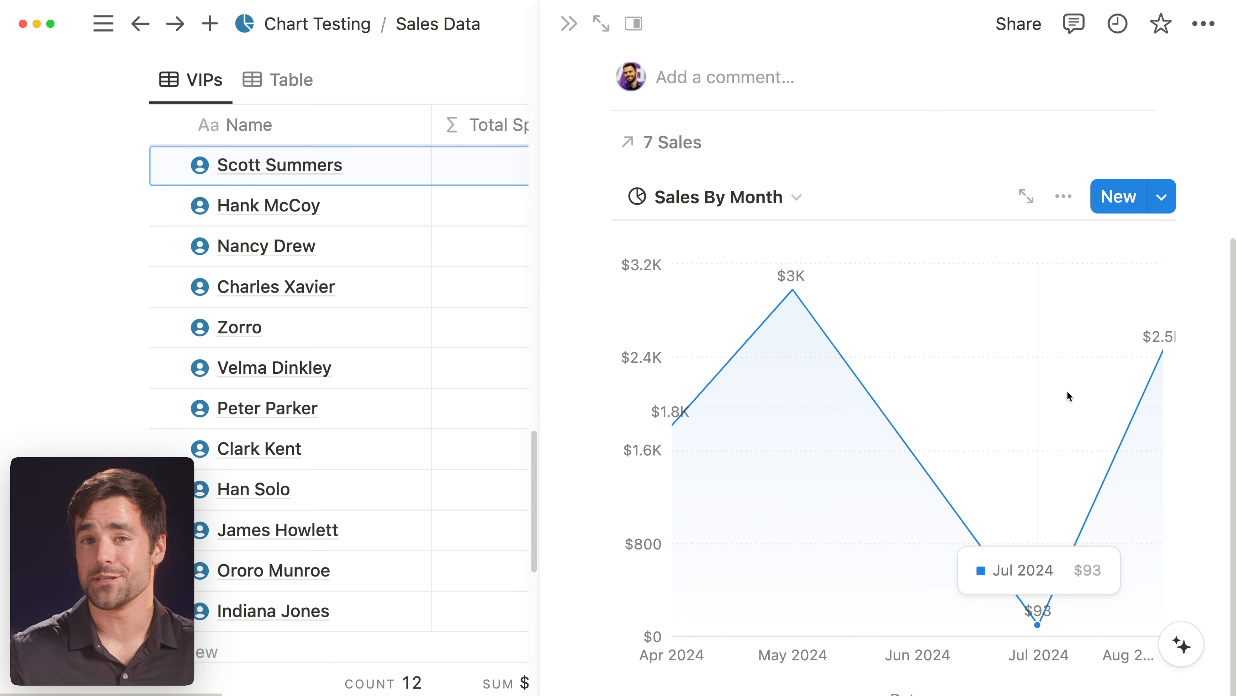
- Open the second and third VIP customers' pages and compare their Sales By Month charts
click(396, 208)
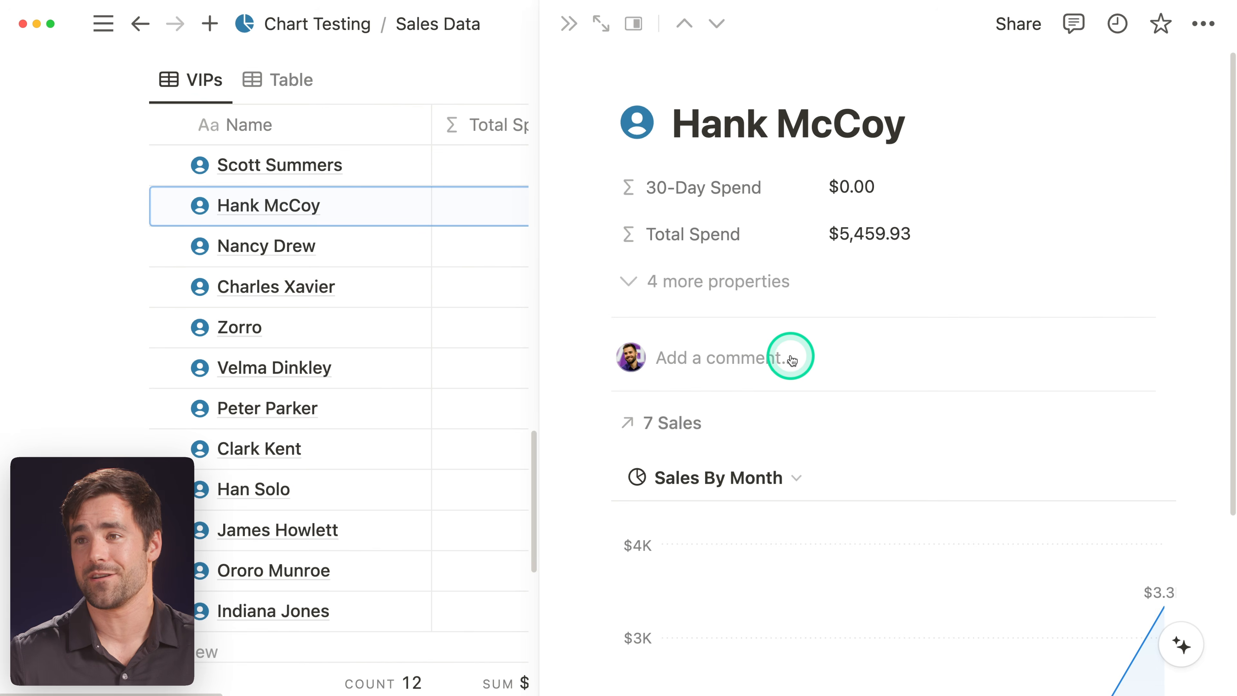
scroll(794, 358, down, 6)
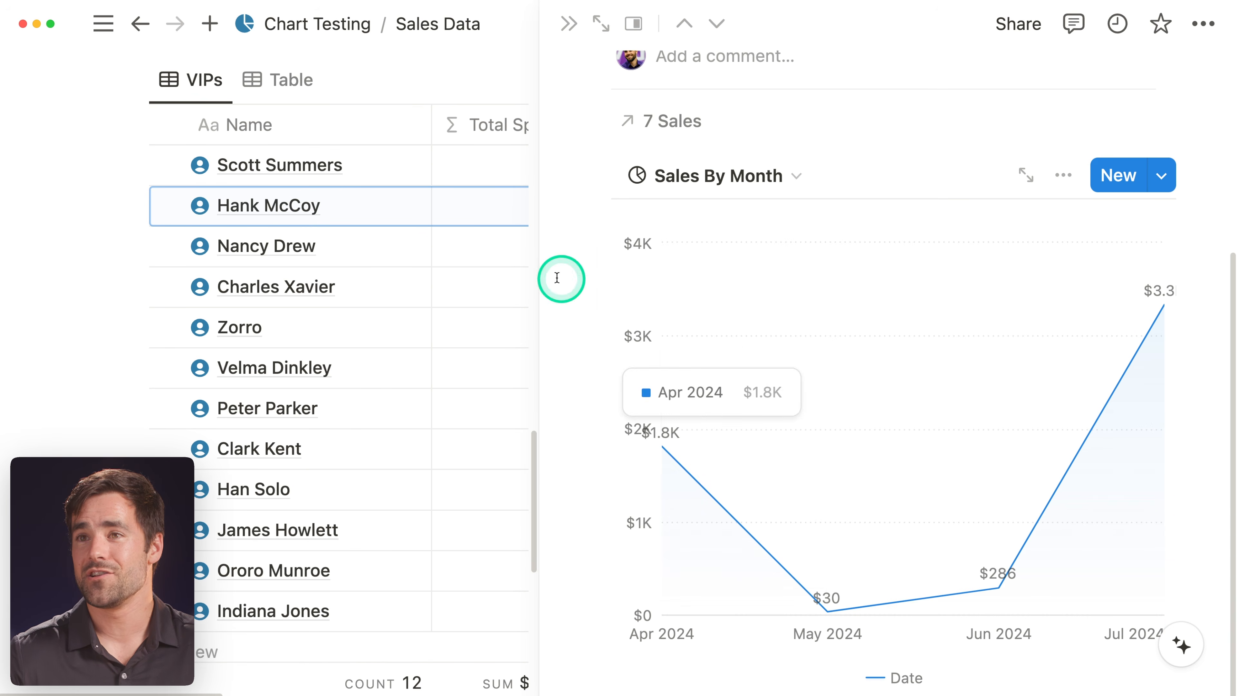
click(395, 246)
scroll(637, 297, down, 2)
scroll(637, 298, down, 4)
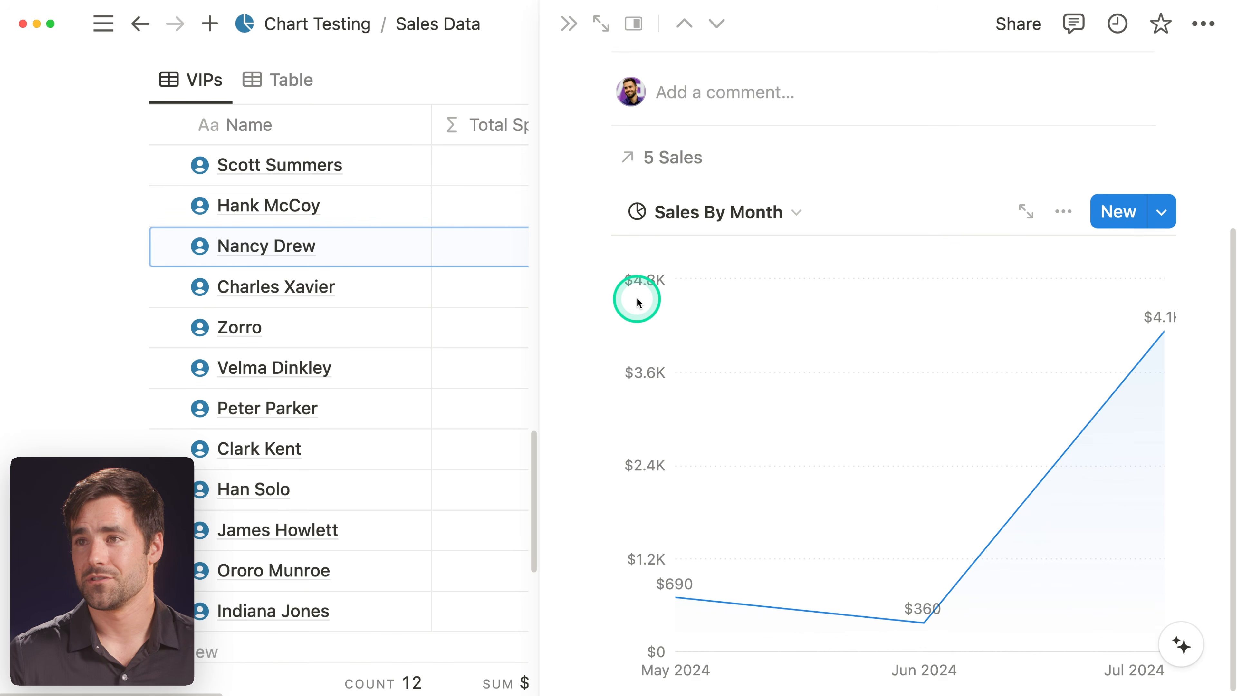
- Leave the customer page, open the Sales Data page under Working Files and hide the sidebar
key(Escape)
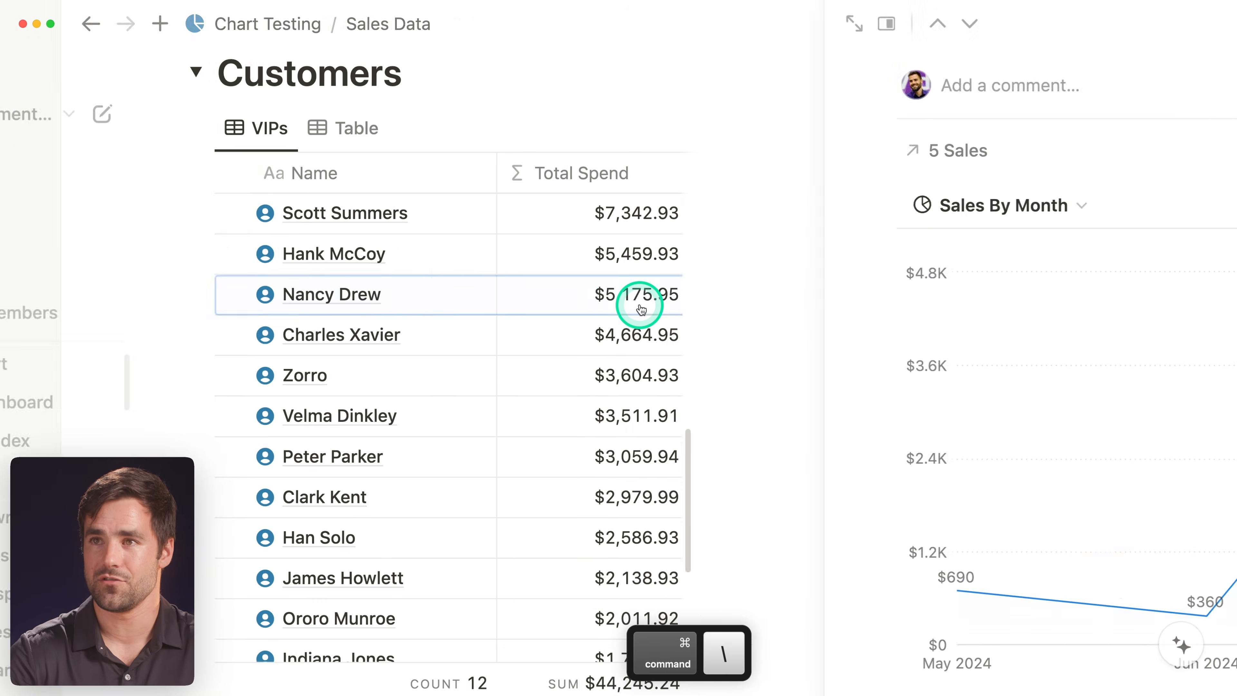
scroll(156, 422, up, 5)
scroll(146, 432, down, 3)
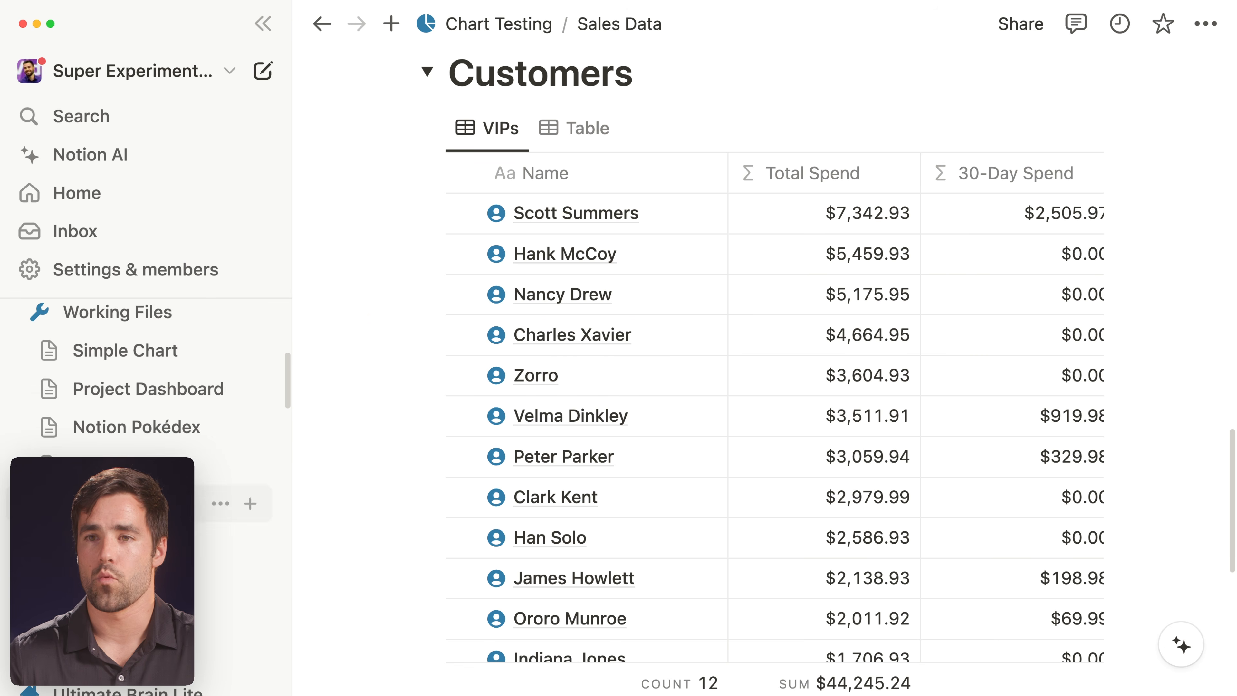
click(161, 463)
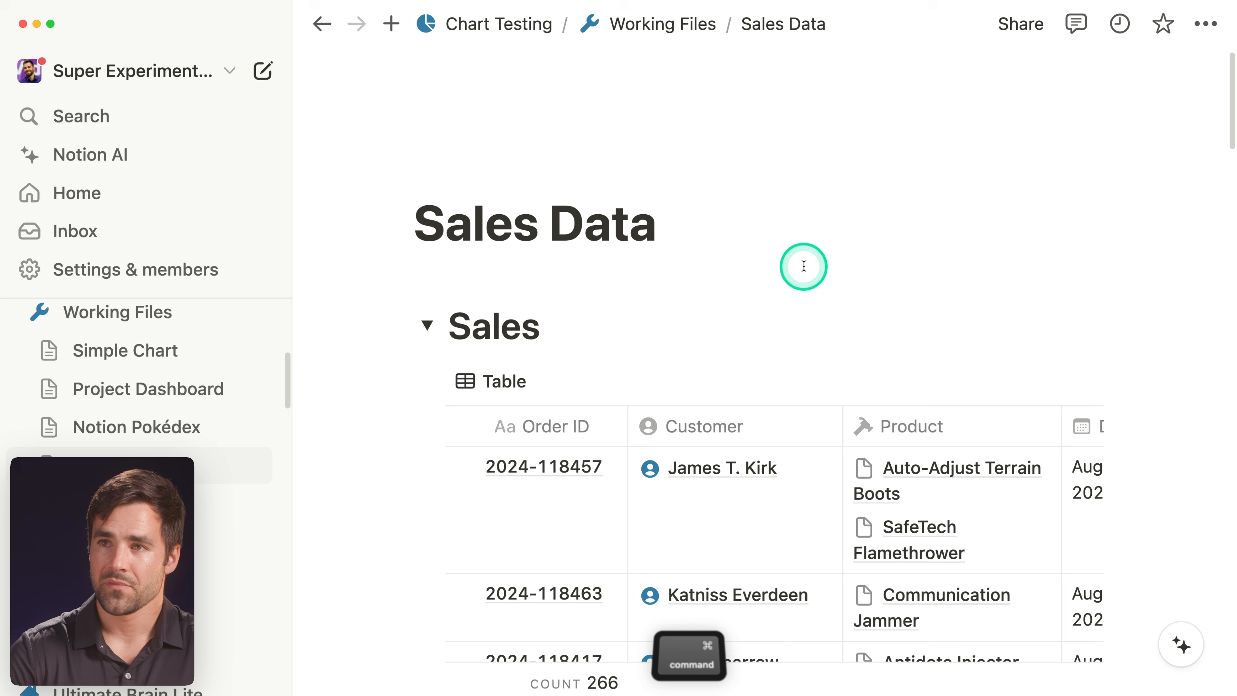
key(super+backslash)
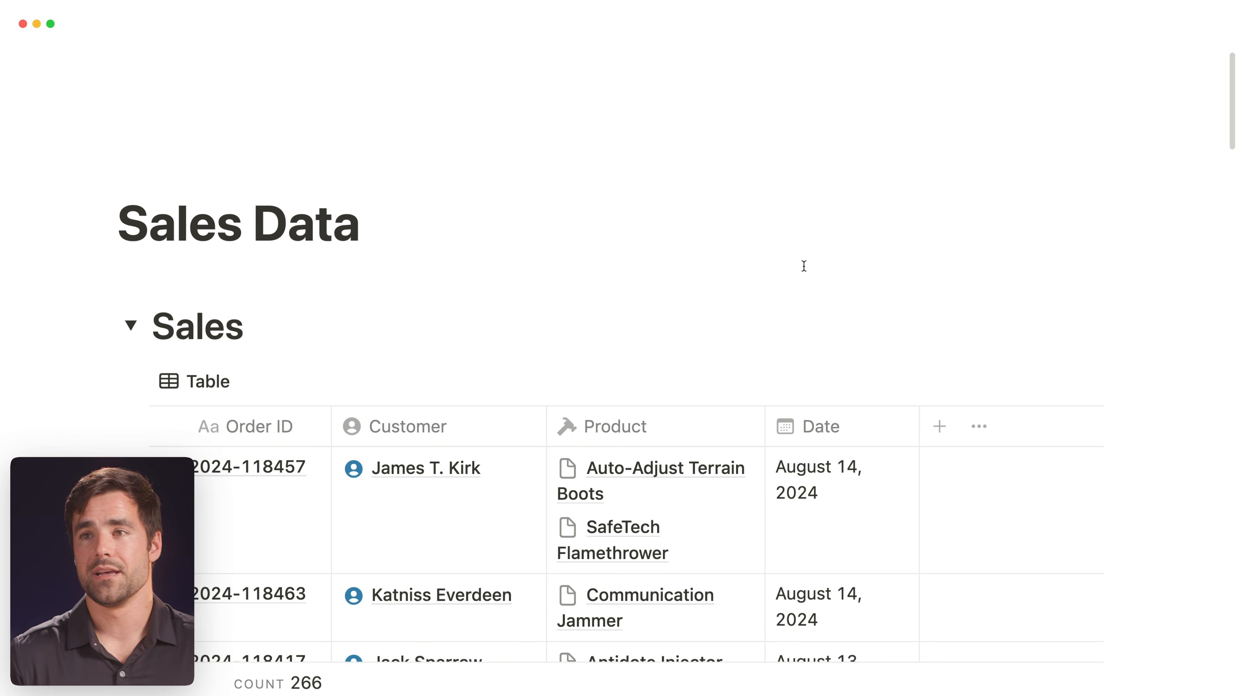
- Open the Auto-Adjust Terrain Boots product linked to the first record in the Sales table
scroll(804, 266, down, 5)
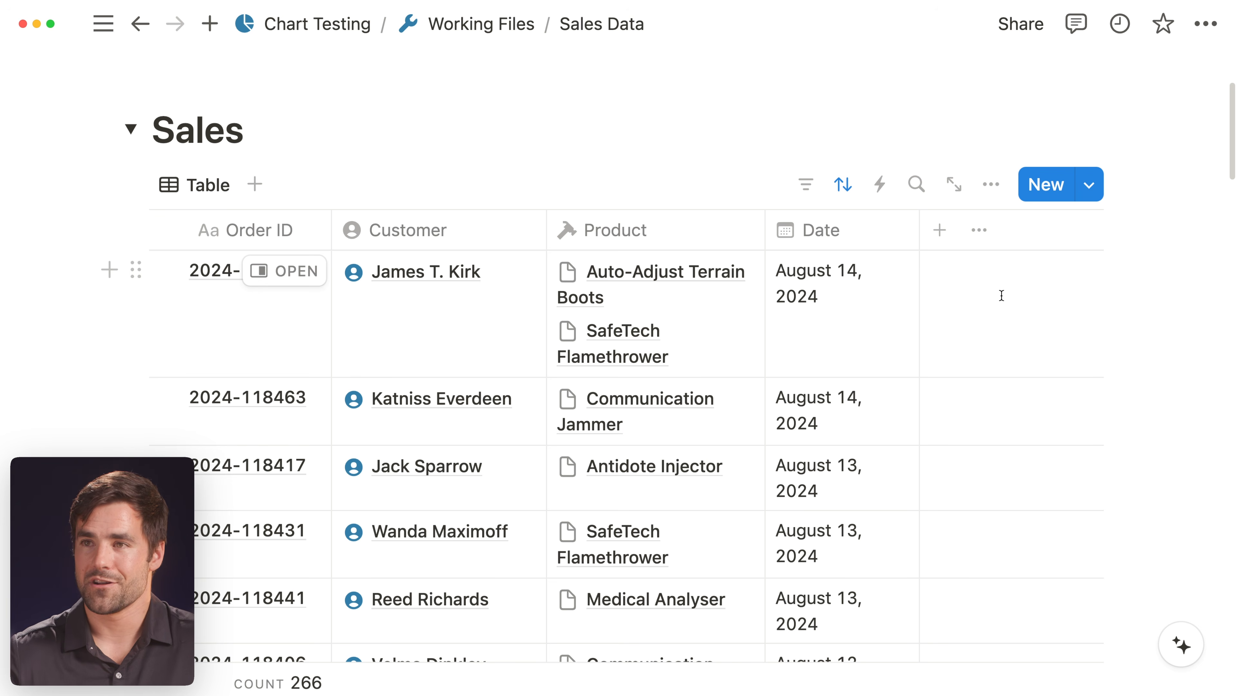
click(636, 339)
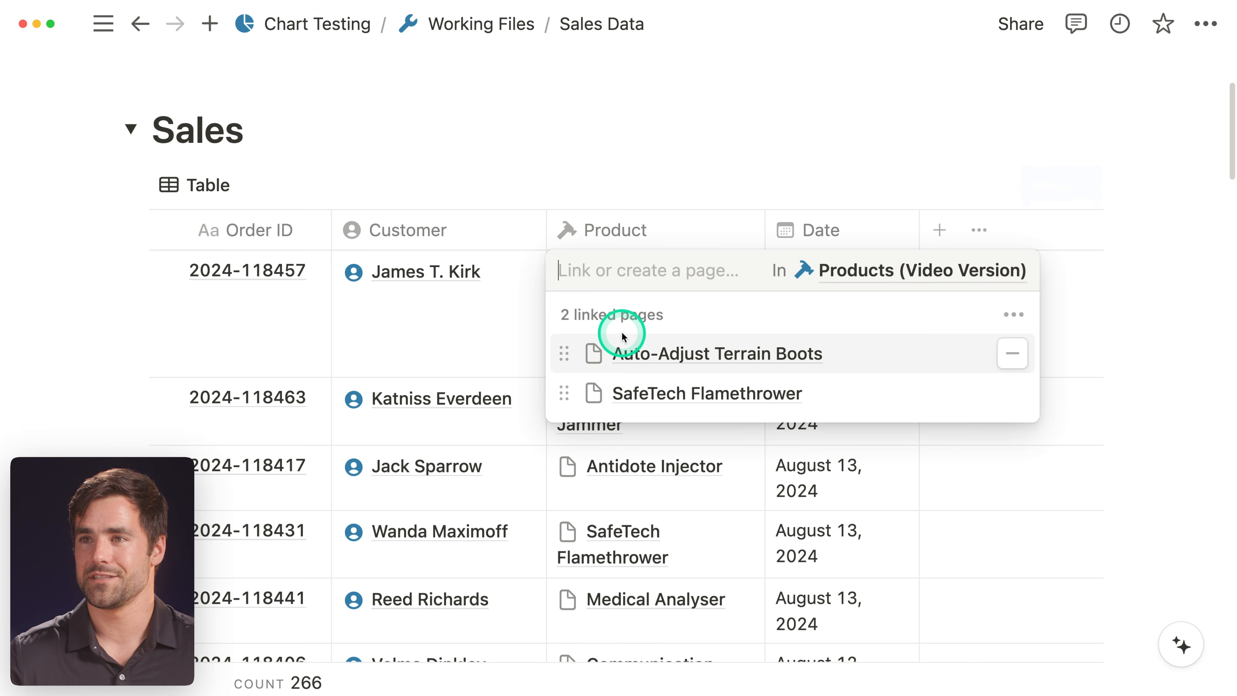
click(680, 353)
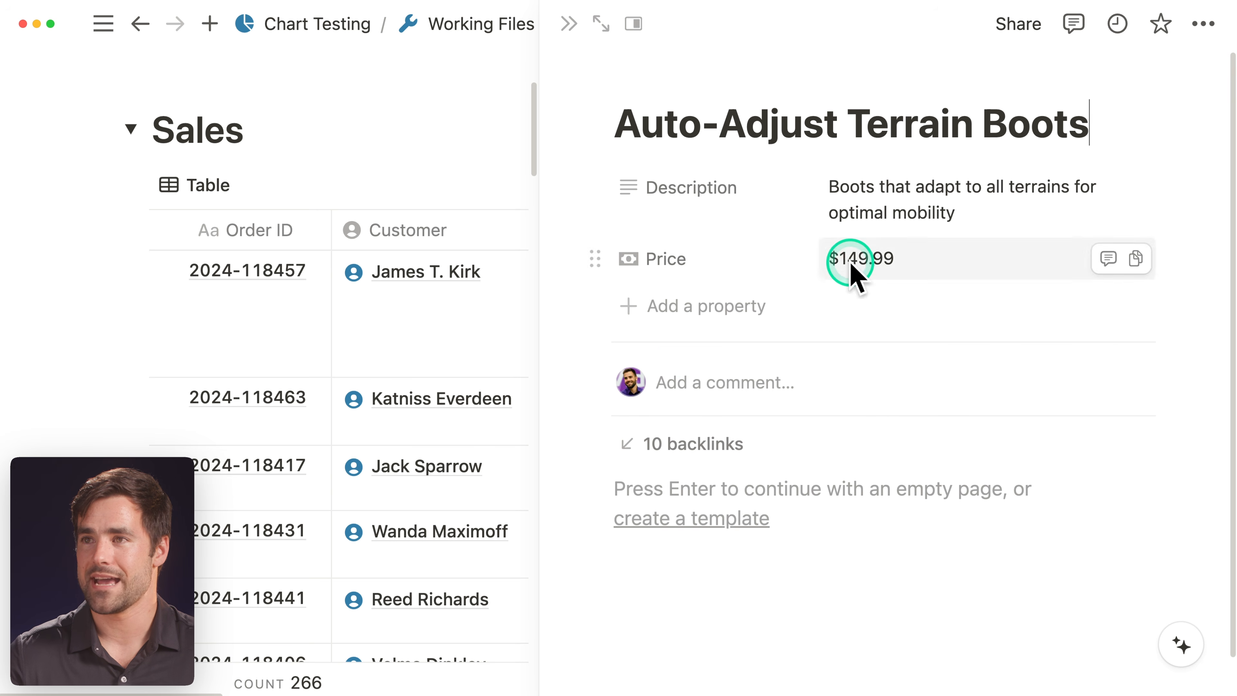
- Close the product page, collapse the Sales section, expand Products and look through the product prices
click(565, 31)
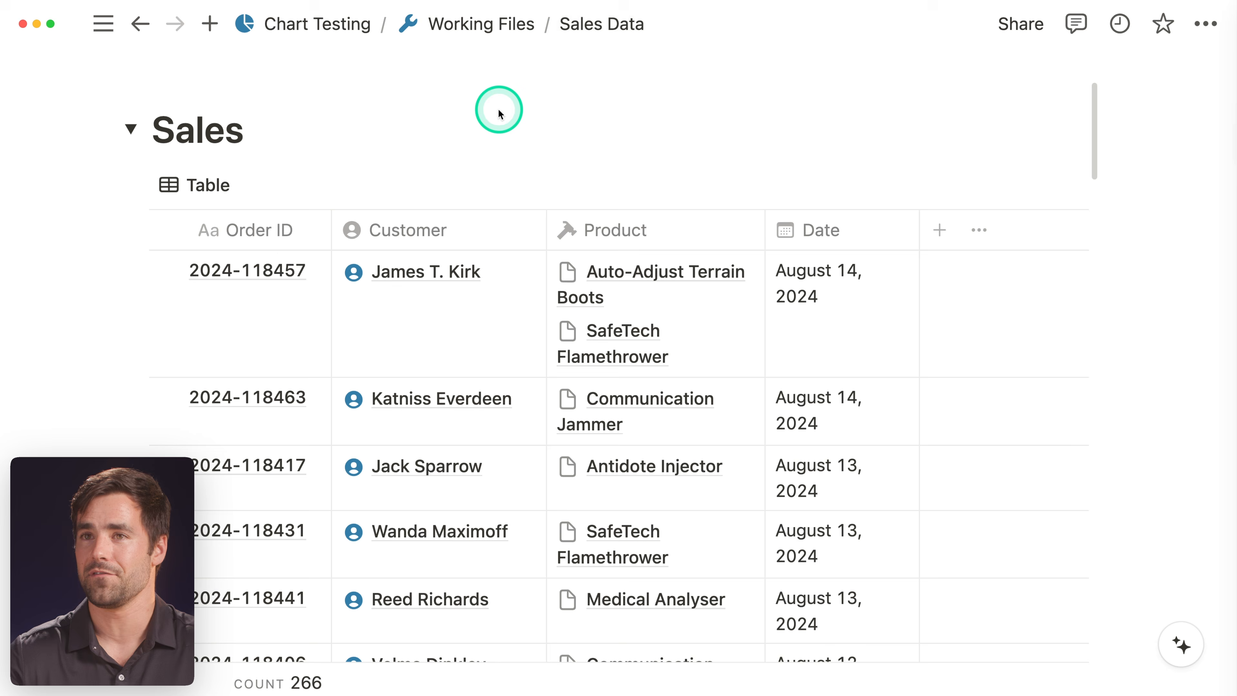
click(129, 129)
click(139, 325)
scroll(480, 267, down, 5)
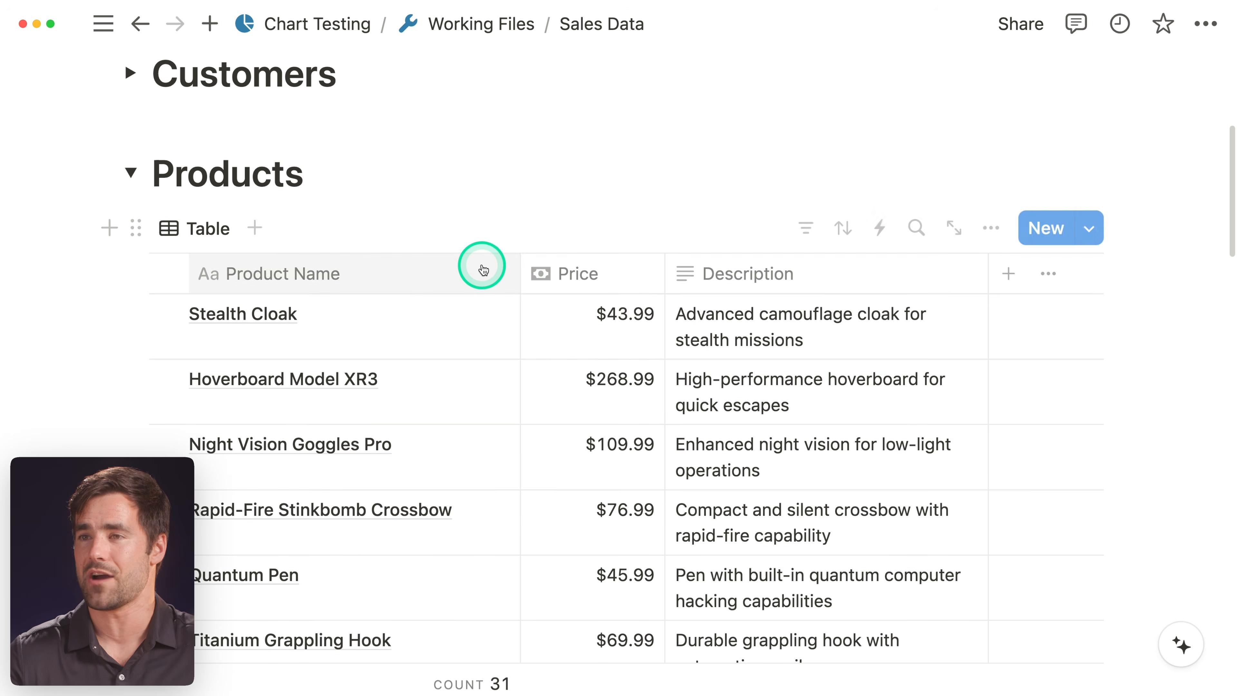
scroll(447, 278, down, 2)
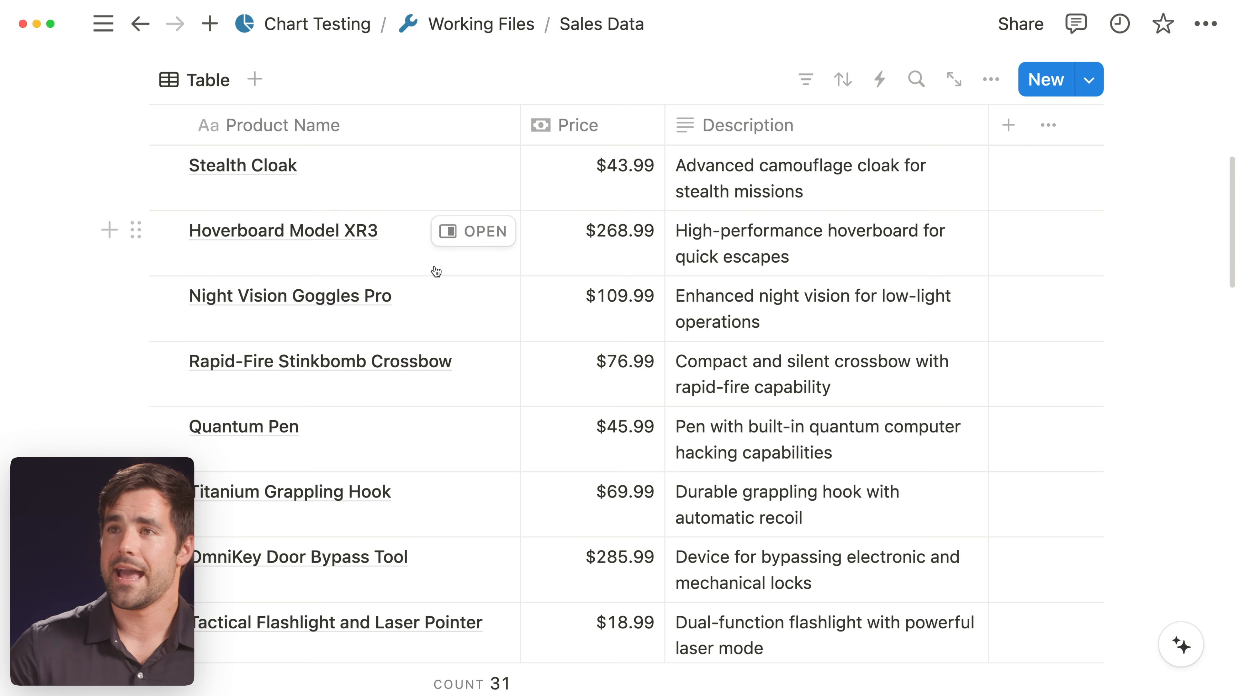
scroll(544, 364, down, 3)
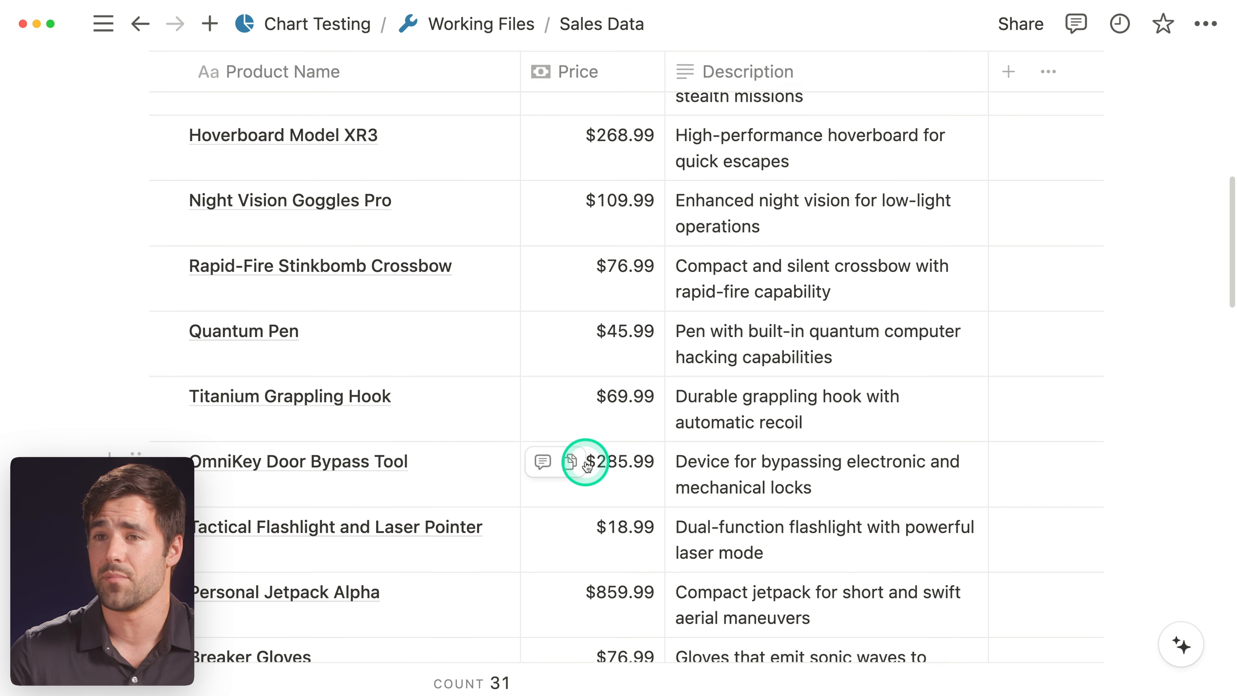
scroll(343, 472, down, 2)
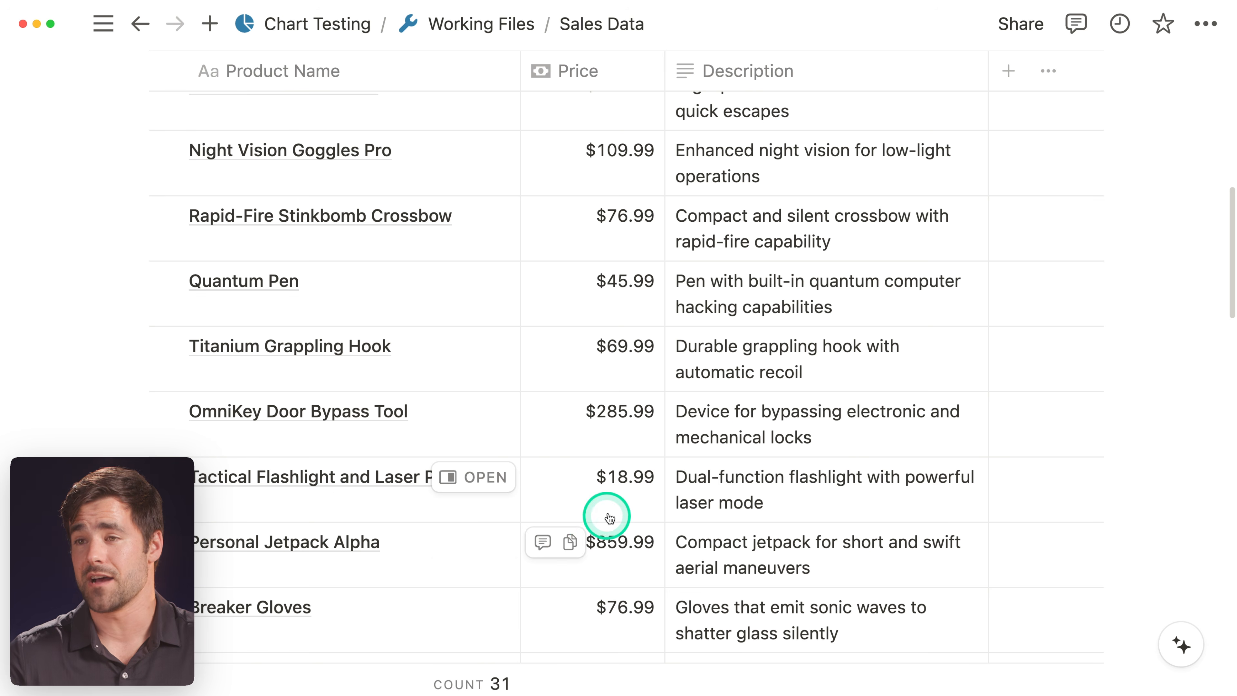
scroll(615, 508, up, 5)
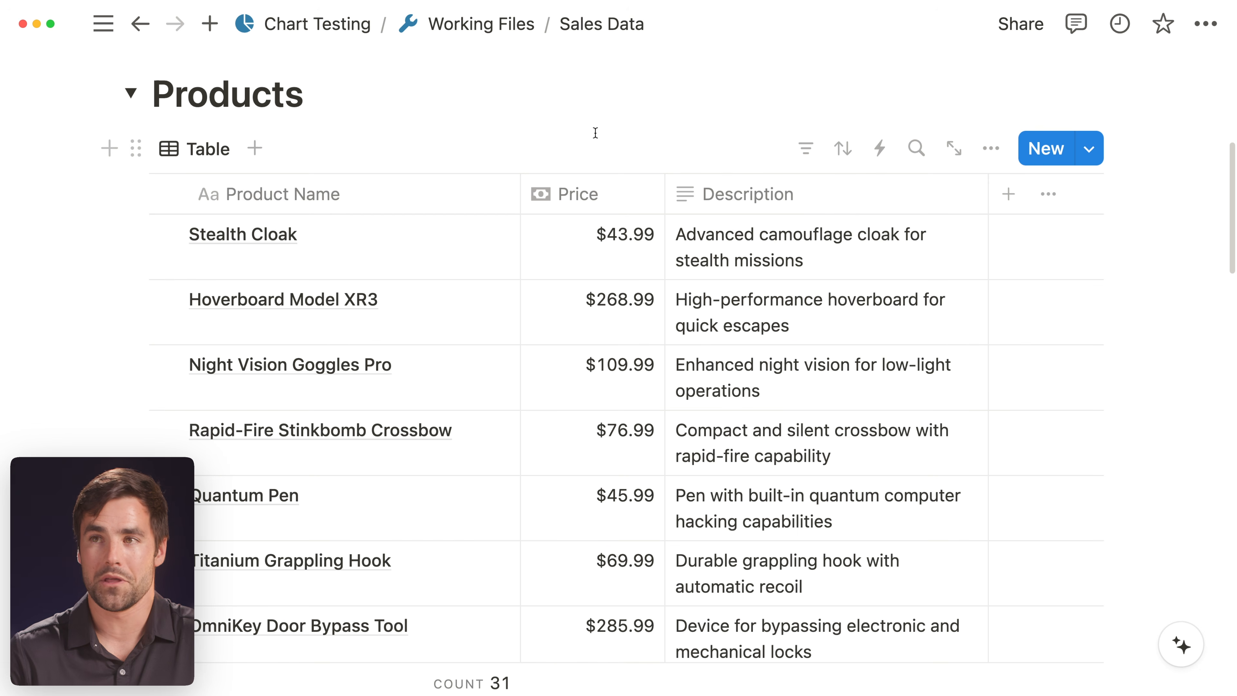
scroll(598, 144, up, 10)
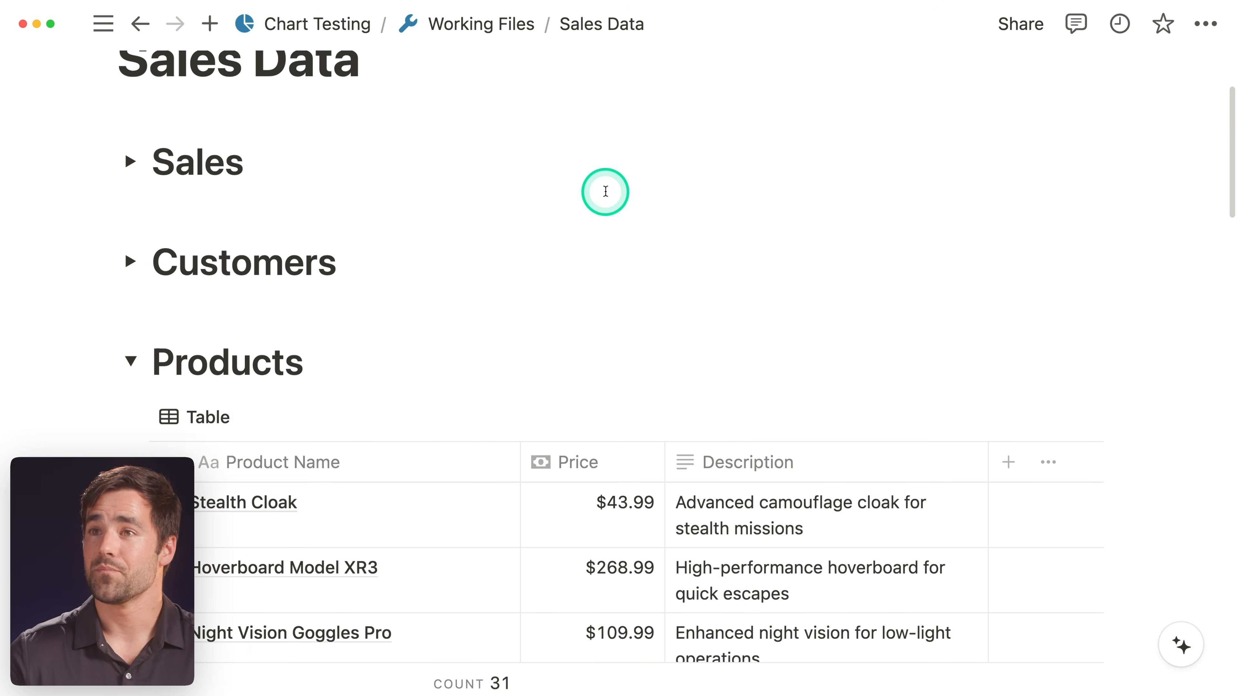
- Expand the Sales section again and add a formula property named Order Total to its table
click(129, 324)
scroll(677, 263, down, 3)
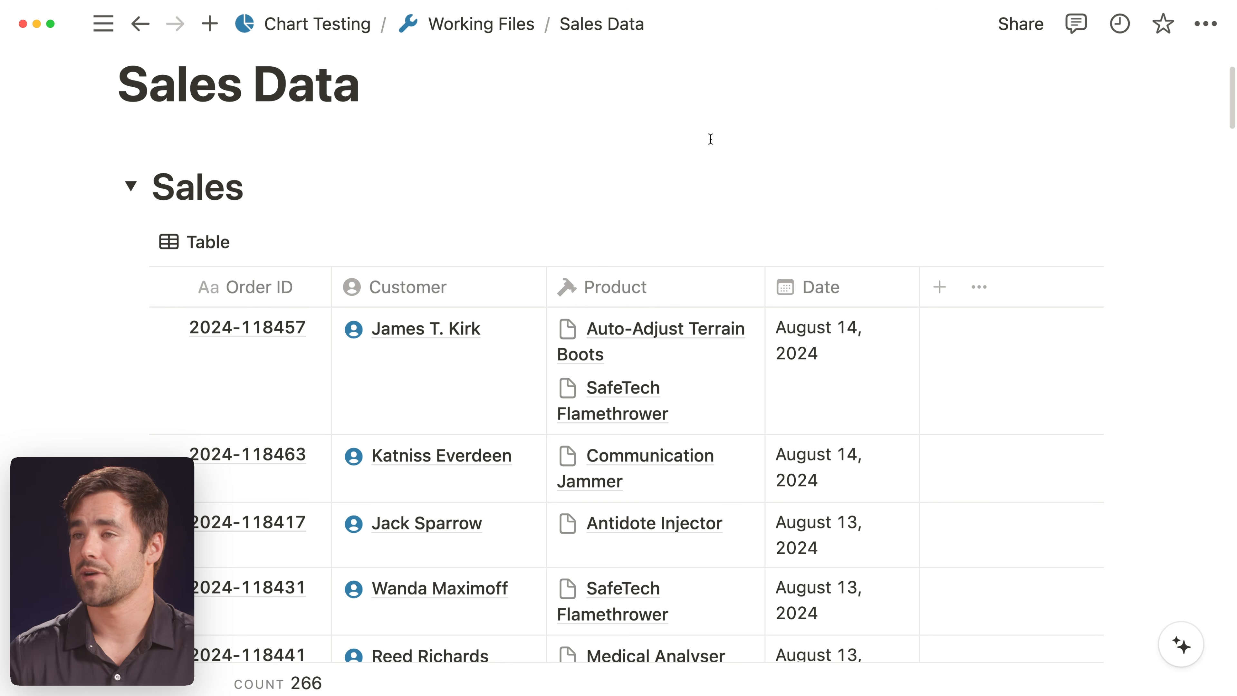
scroll(711, 139, down, 1)
click(931, 268)
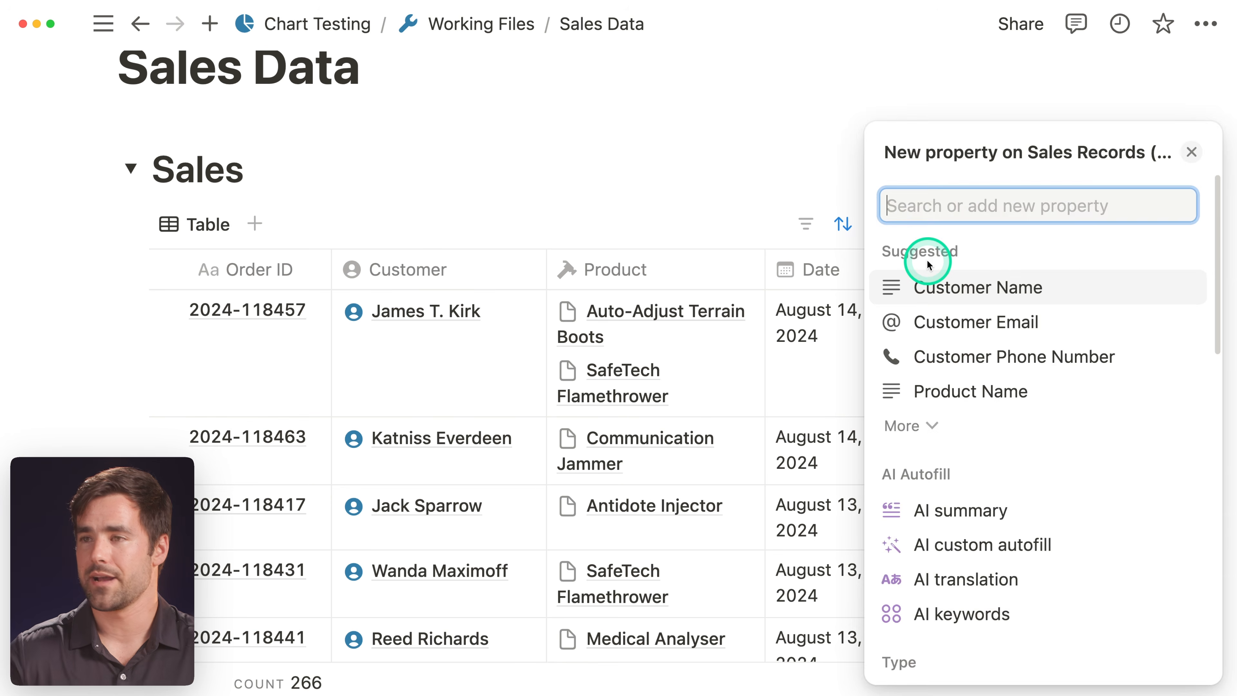
text(form)
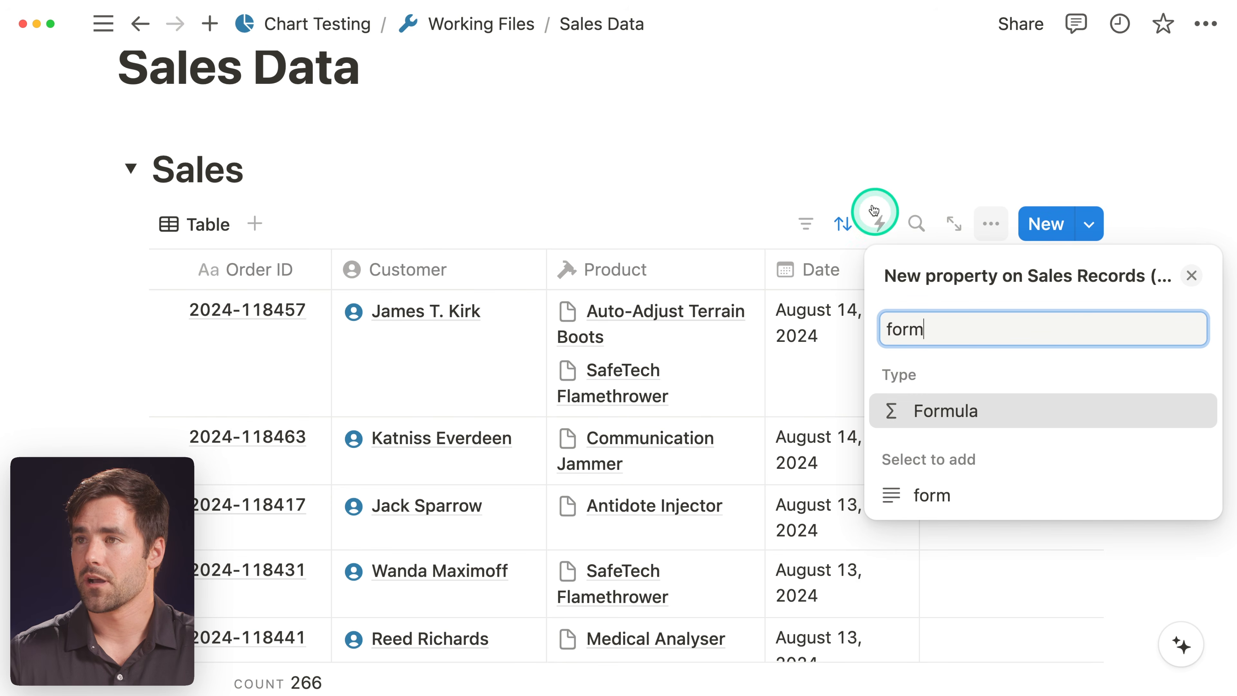
key(Return)
text(Order Total)
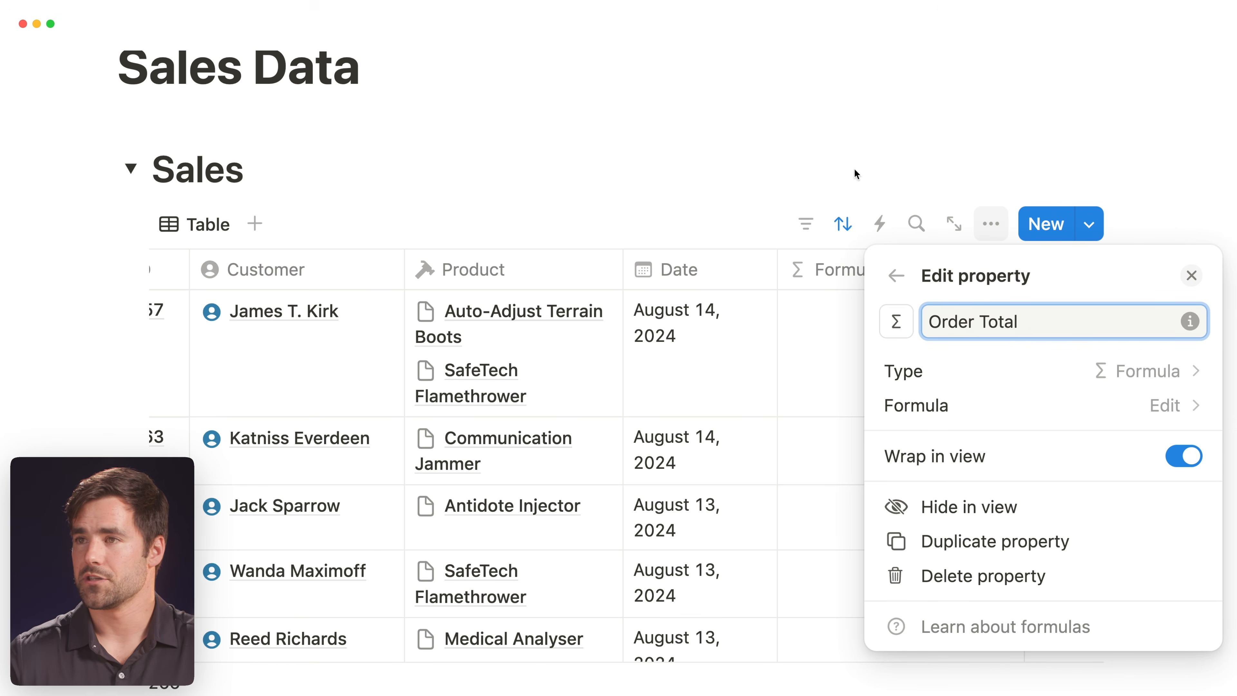
- Give the Order Total property a money icon
click(897, 323)
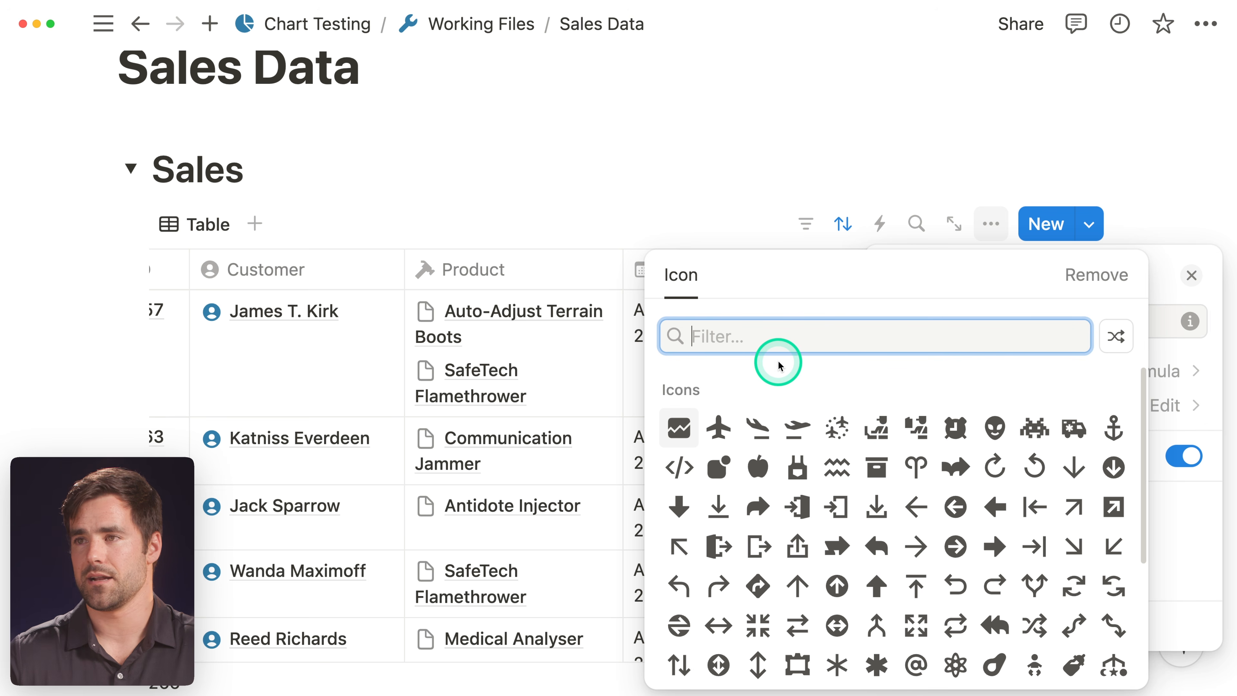
text(money)
click(837, 392)
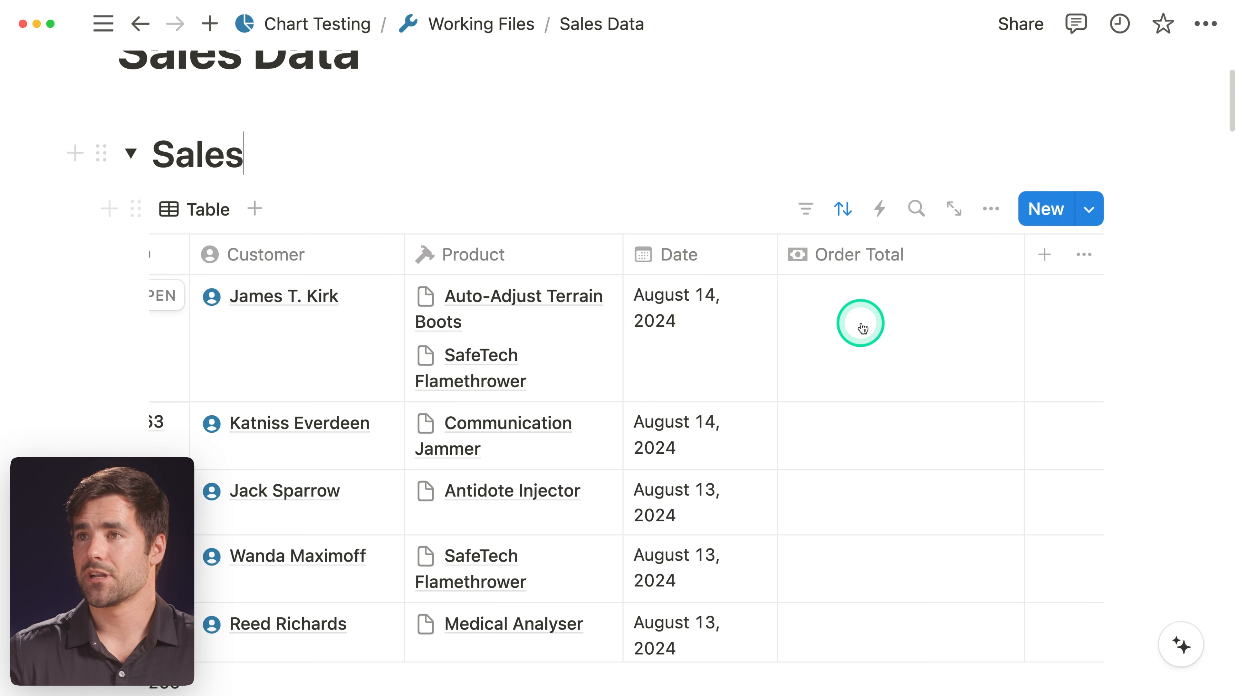
- Start the Order Total formula with the Product property and compare its preview with and without type details
click(863, 329)
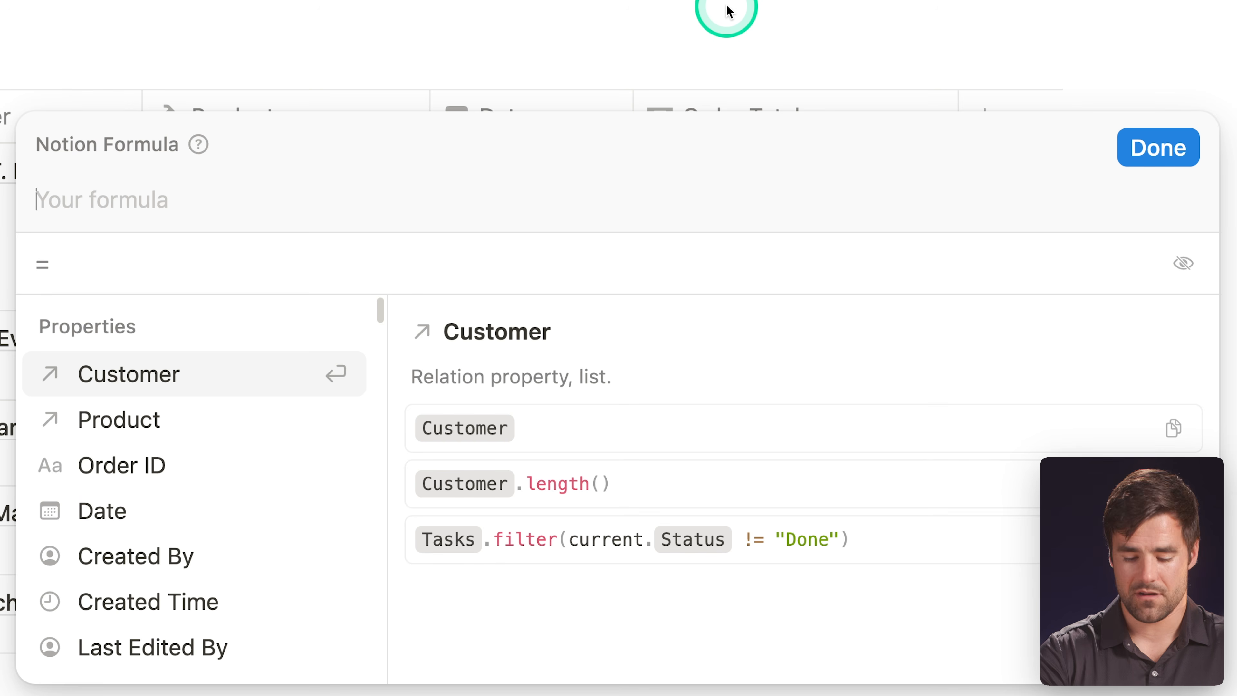
text(p)
key(Return)
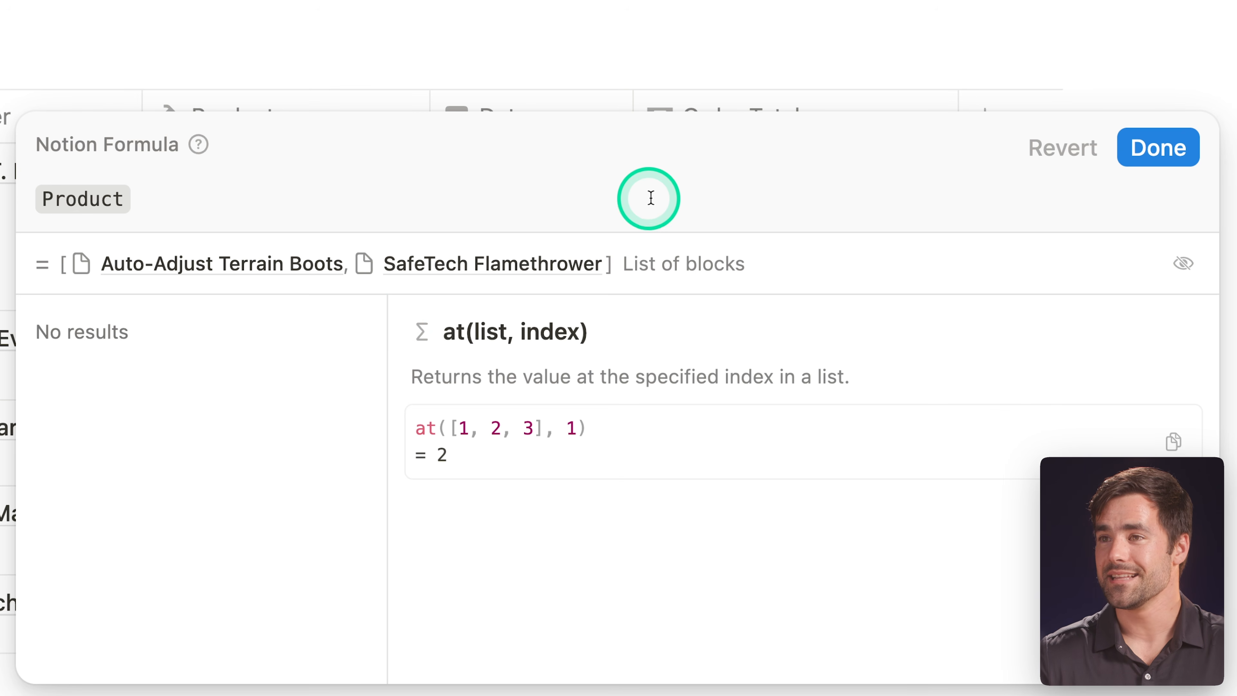
click(1183, 263)
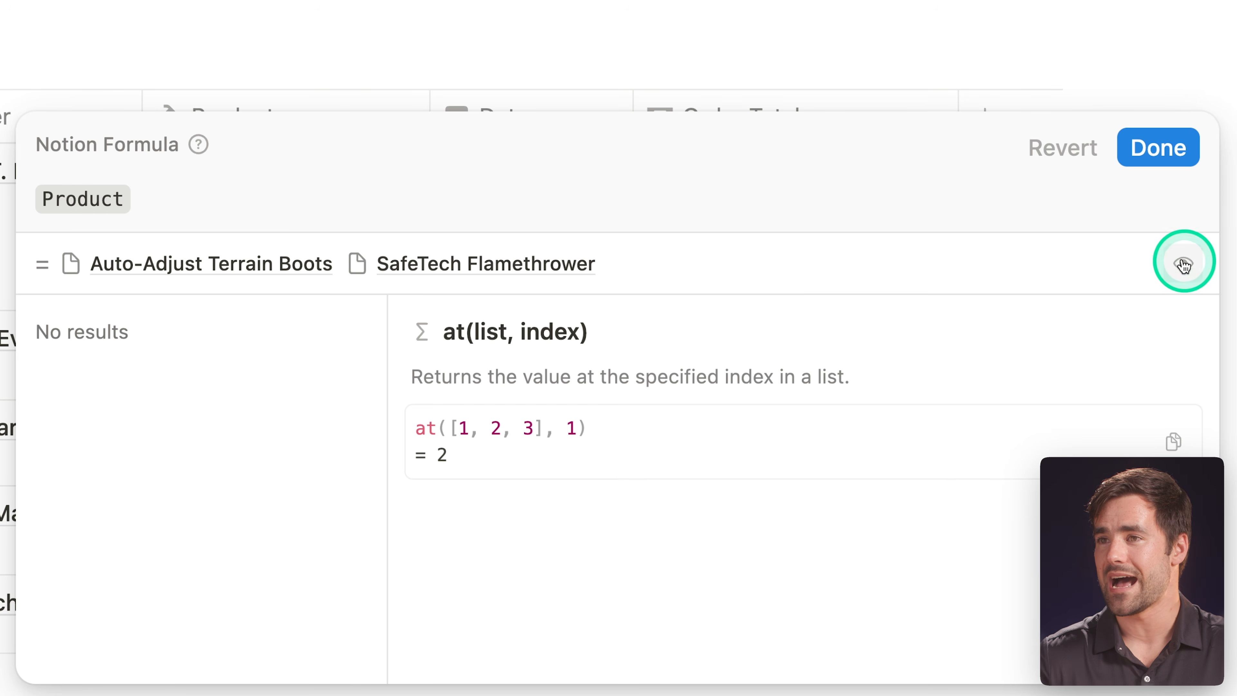
click(1183, 266)
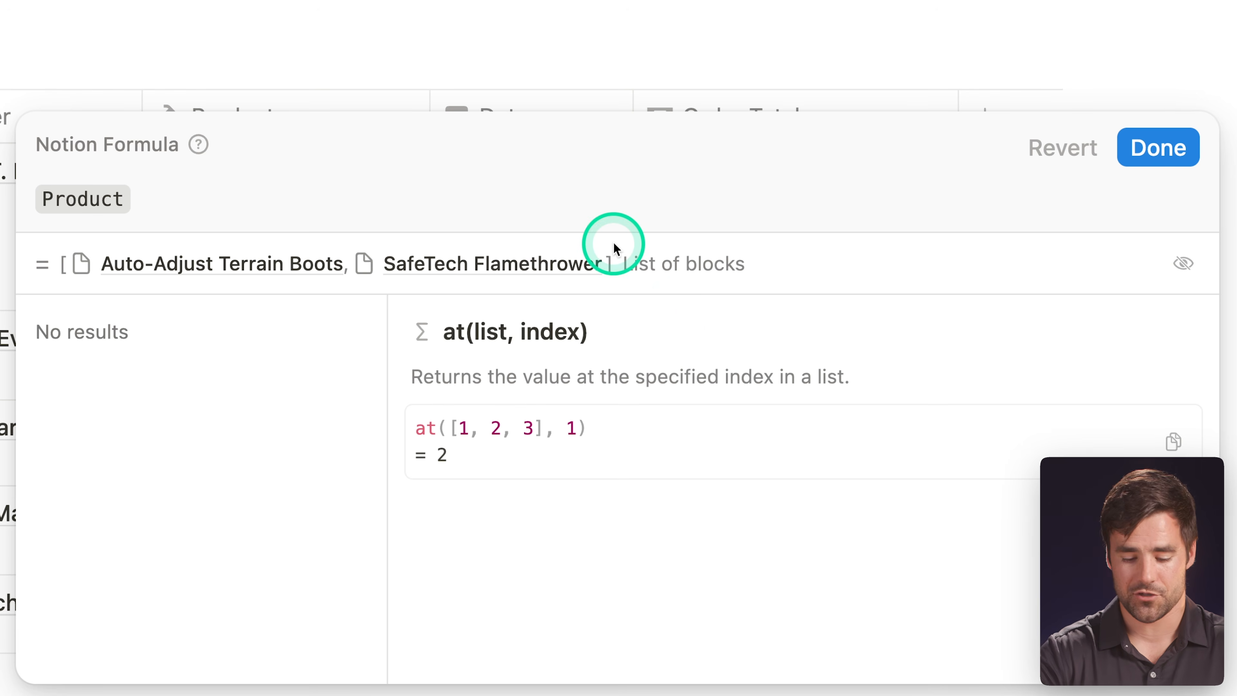
- Extend the formula with a multi-line map() that returns current.Price for every product
text(.am)
key(BackSpace)
key(BackSpace)
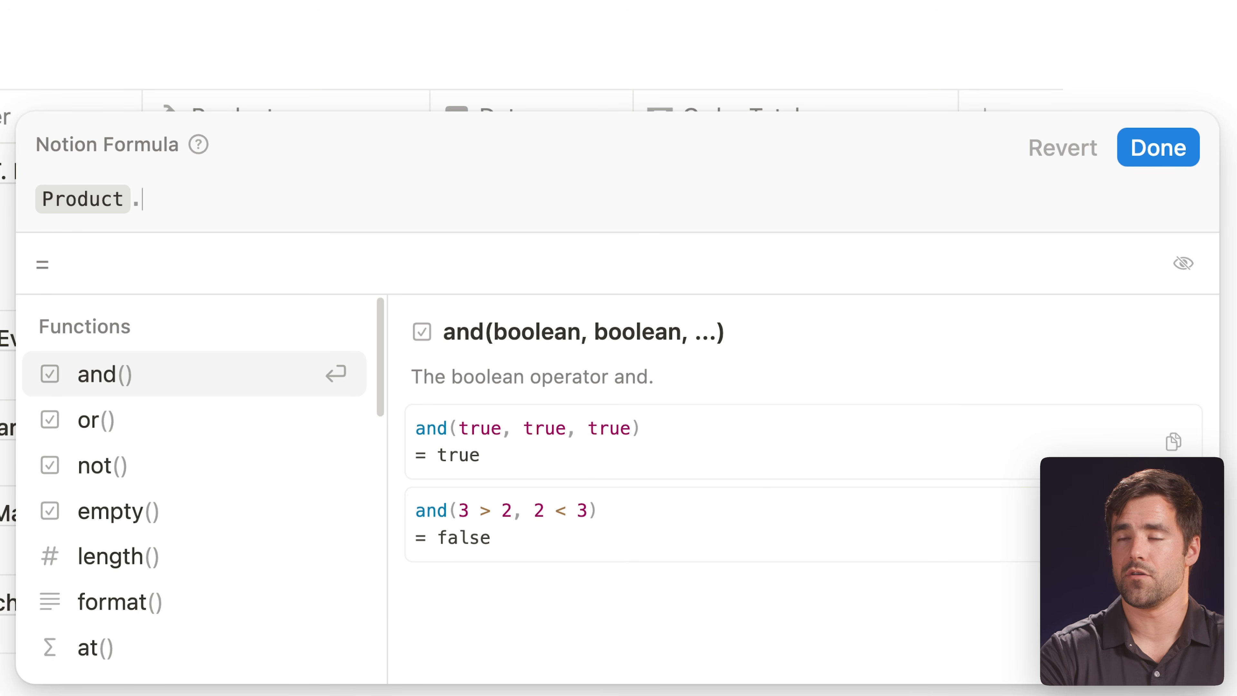
text(map())
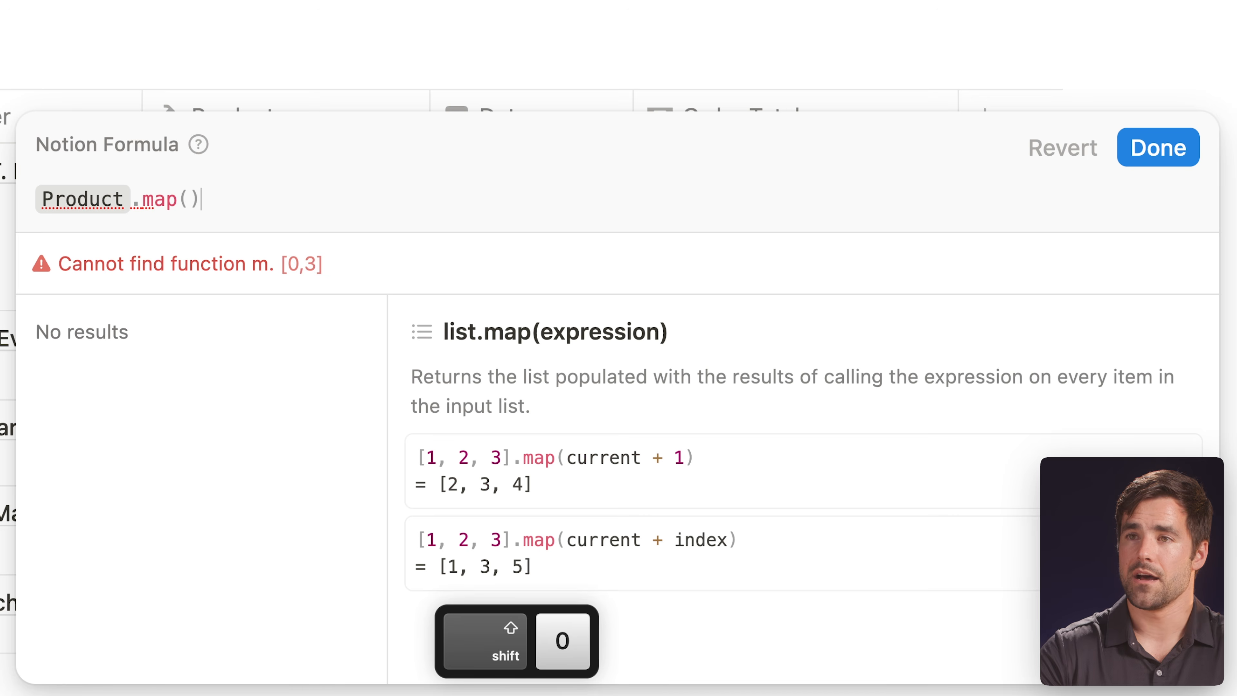
key(shift+Return)
click(774, 223)
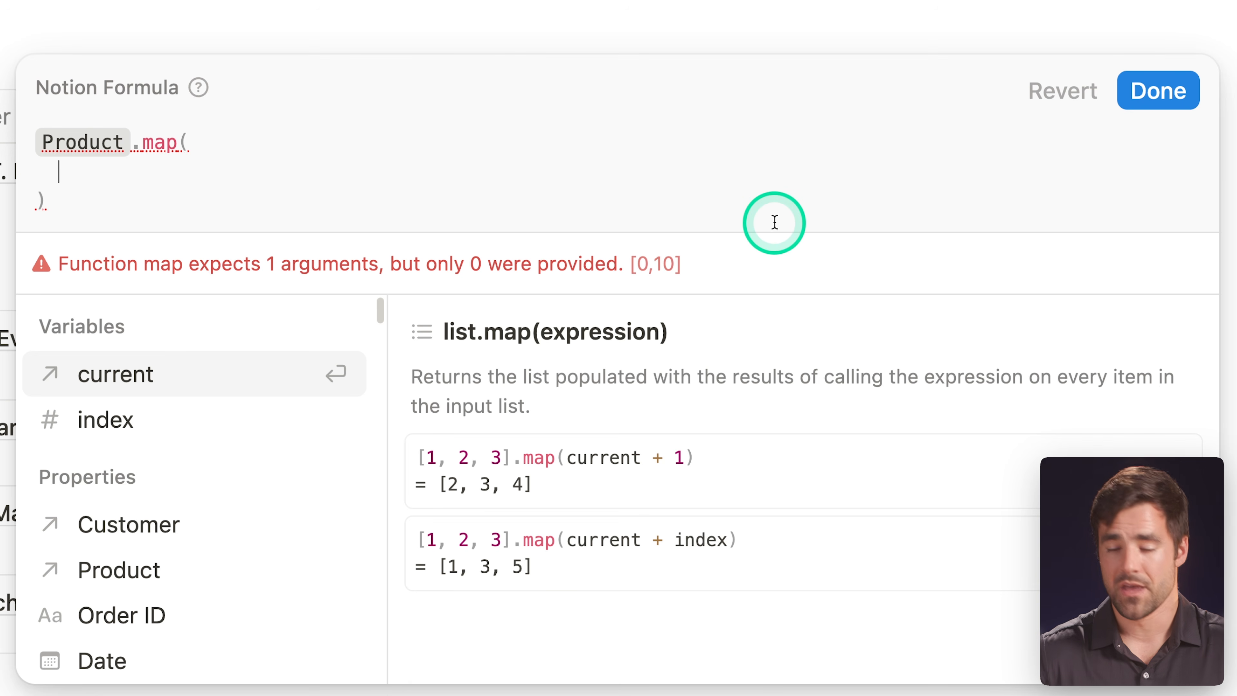
text(current.)
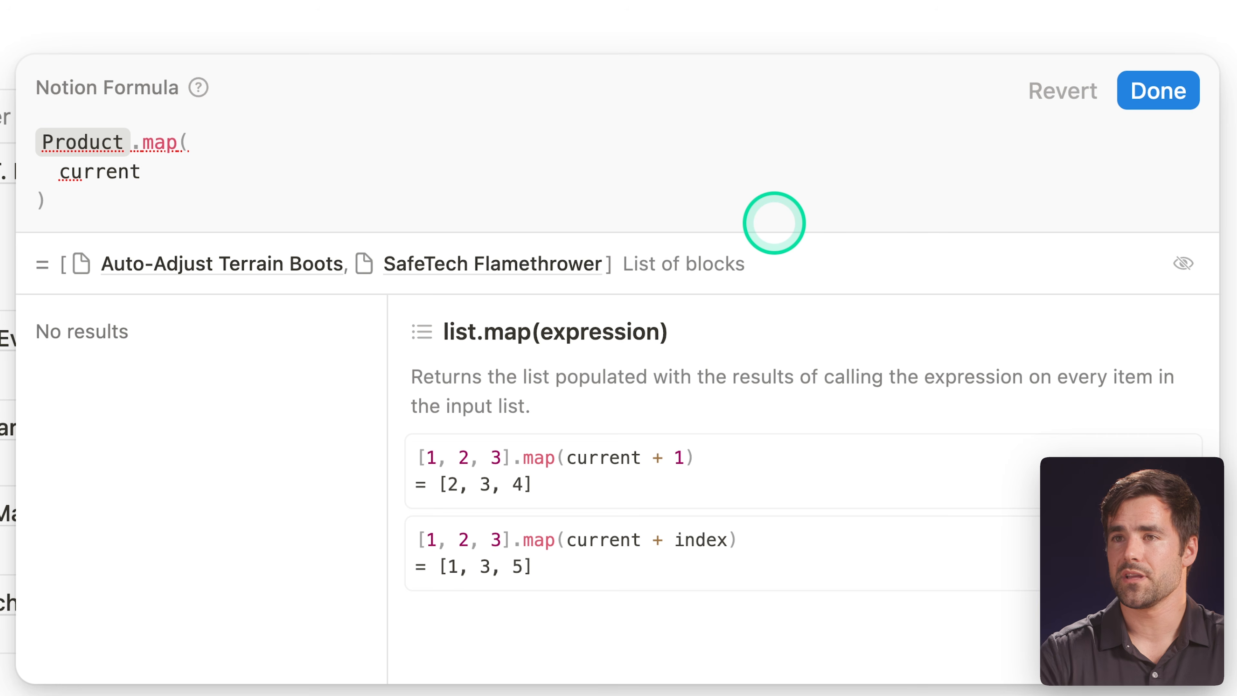
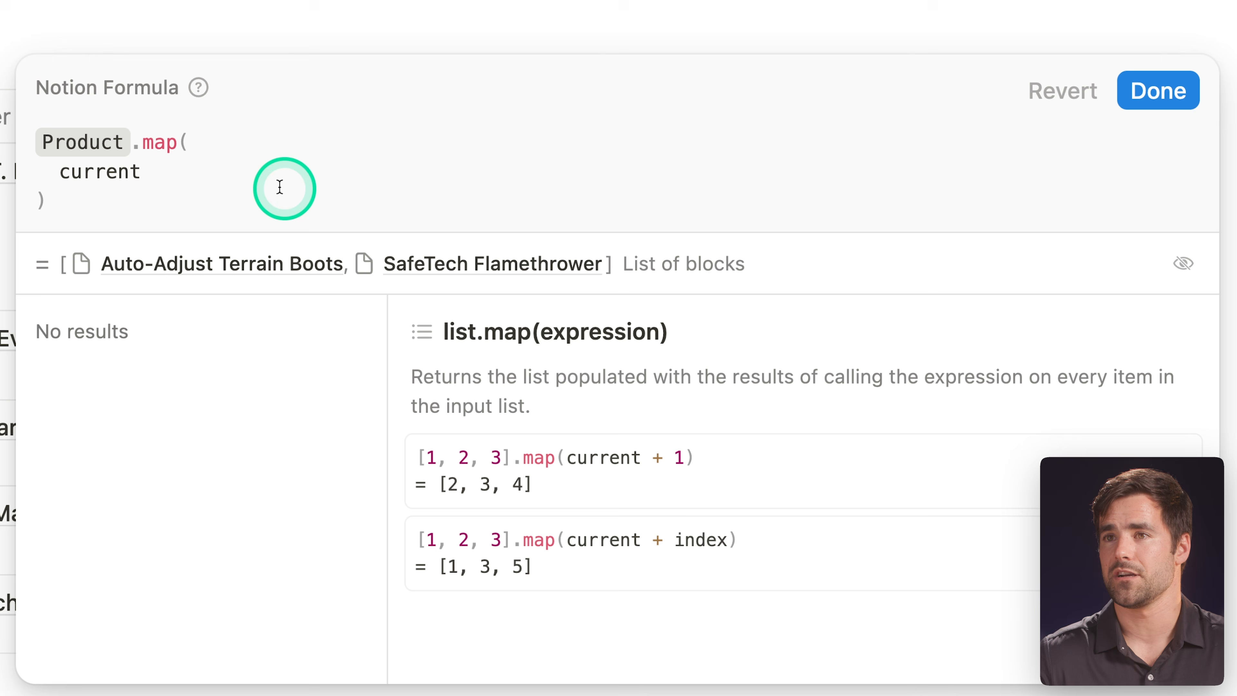
text(.)
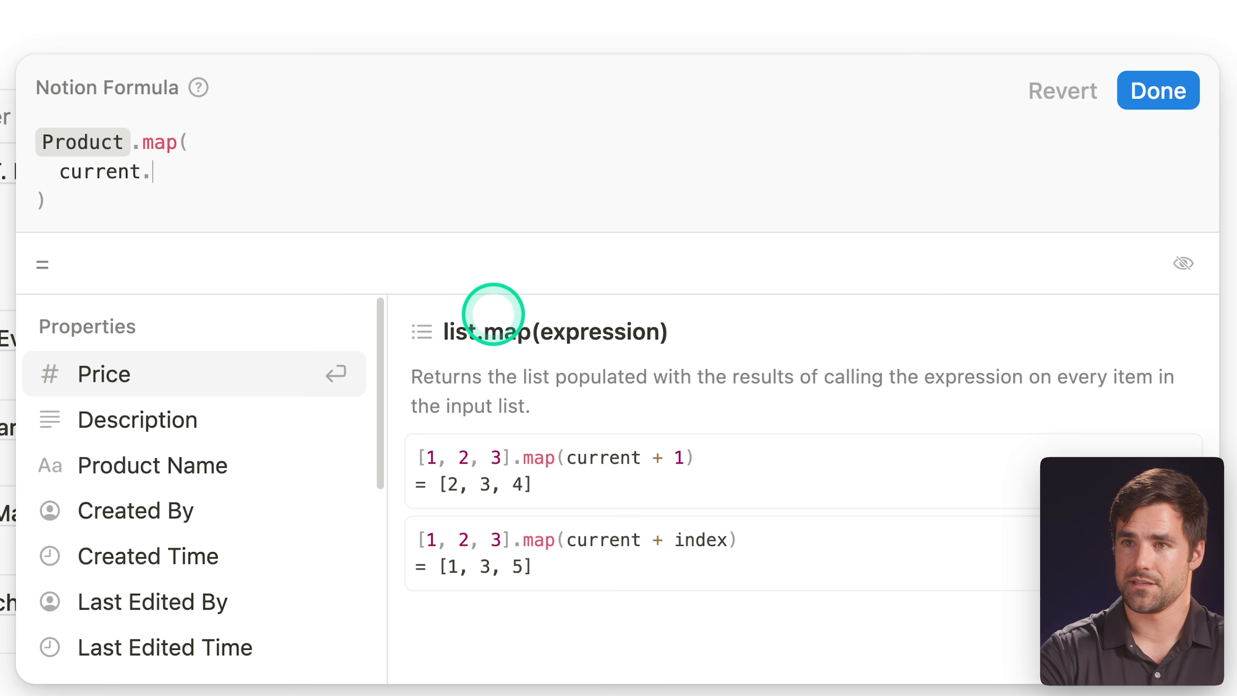
key(Return)
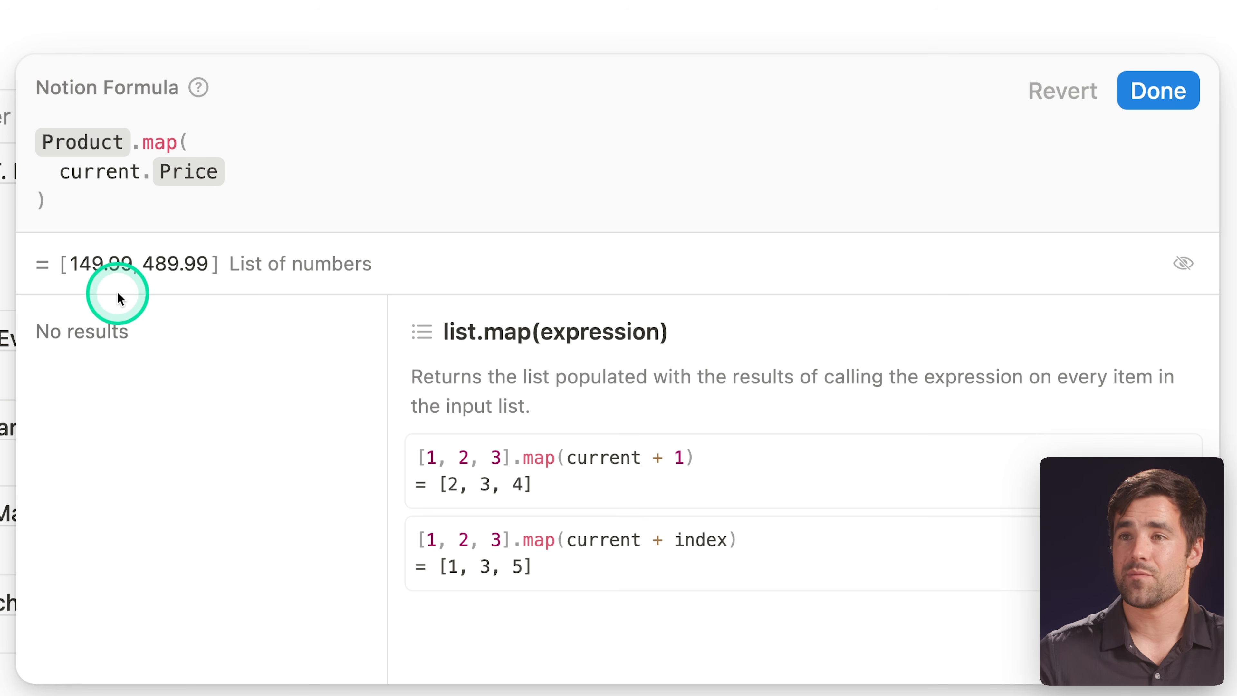
- Append .sum() after the map() expression and save the Order Total formula
click(66, 199)
text(.sum())
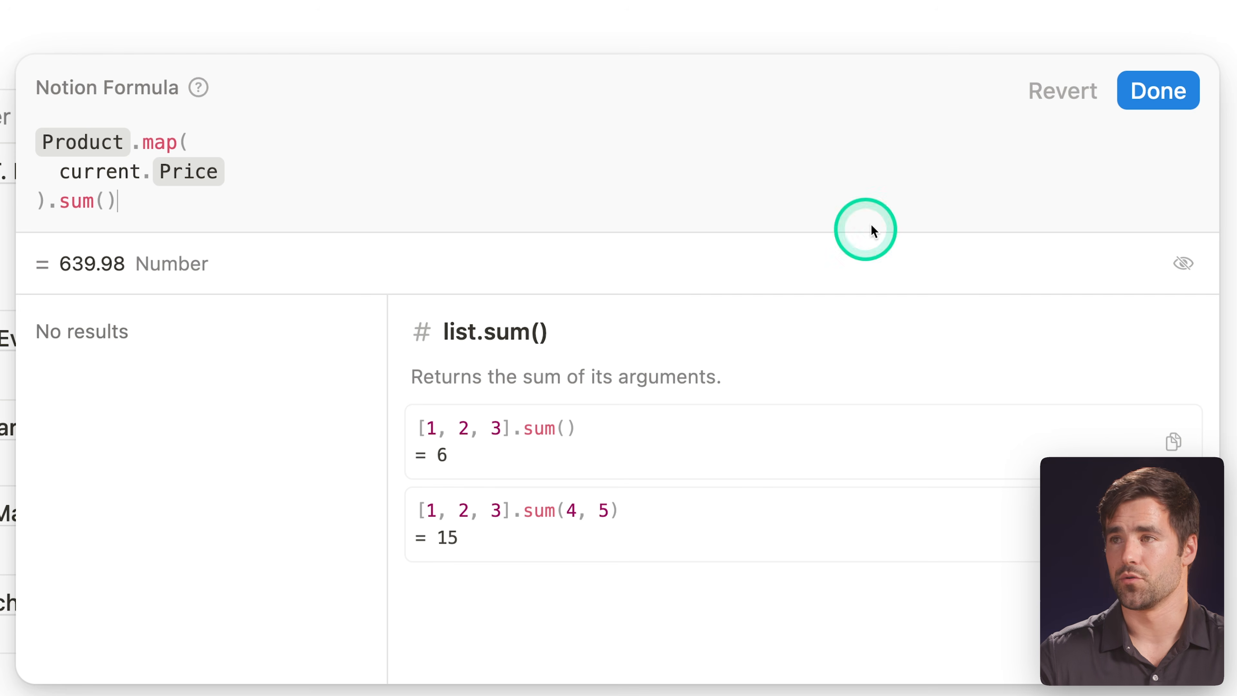
click(1152, 90)
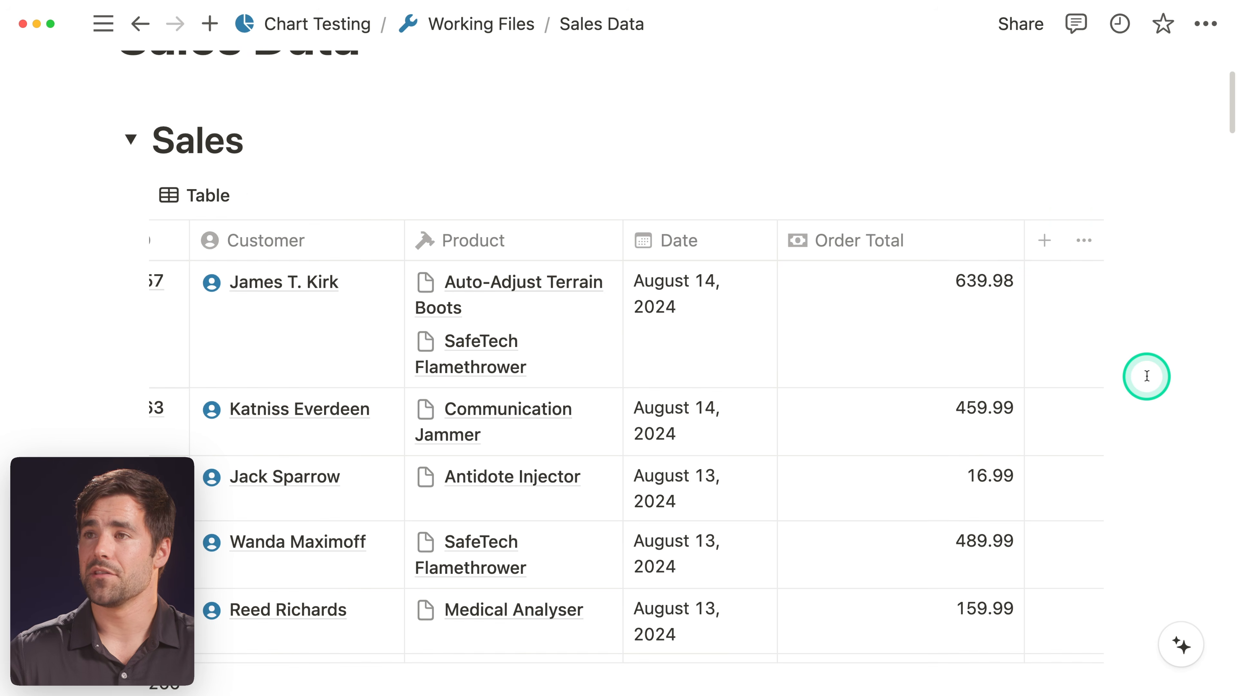
- Narrow the Order Total column and set its number format to US Dollar
drag(1025, 242, 950, 247)
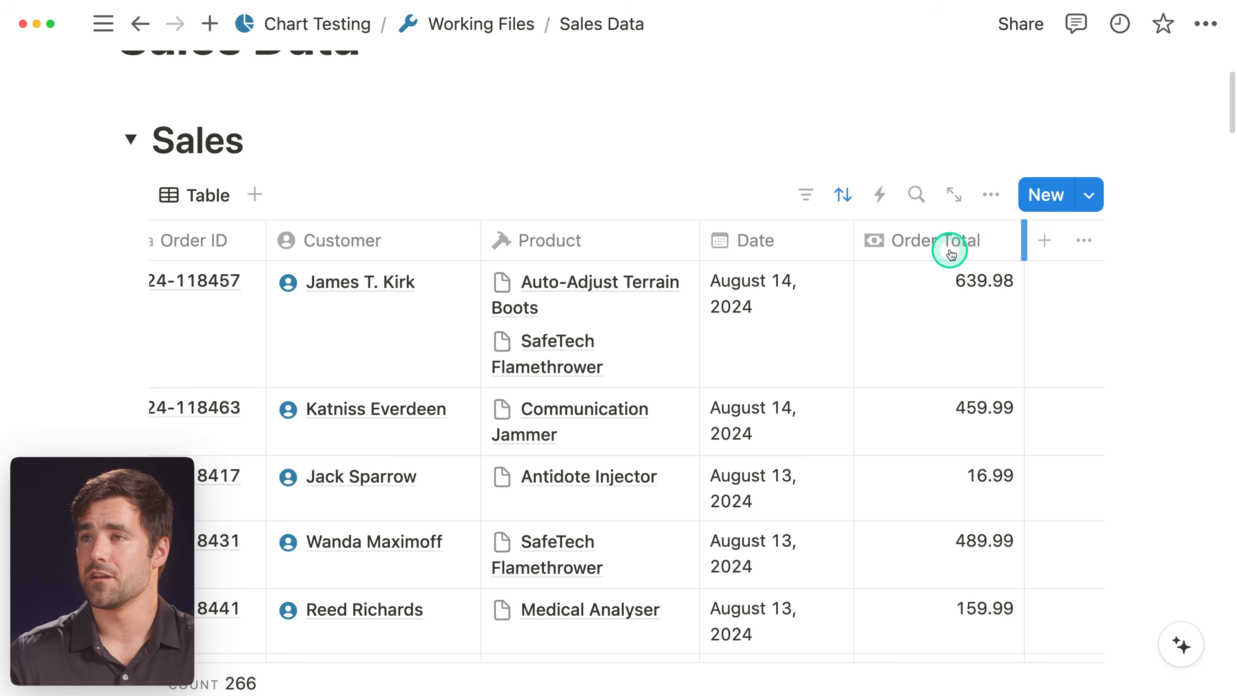
click(953, 254)
click(953, 335)
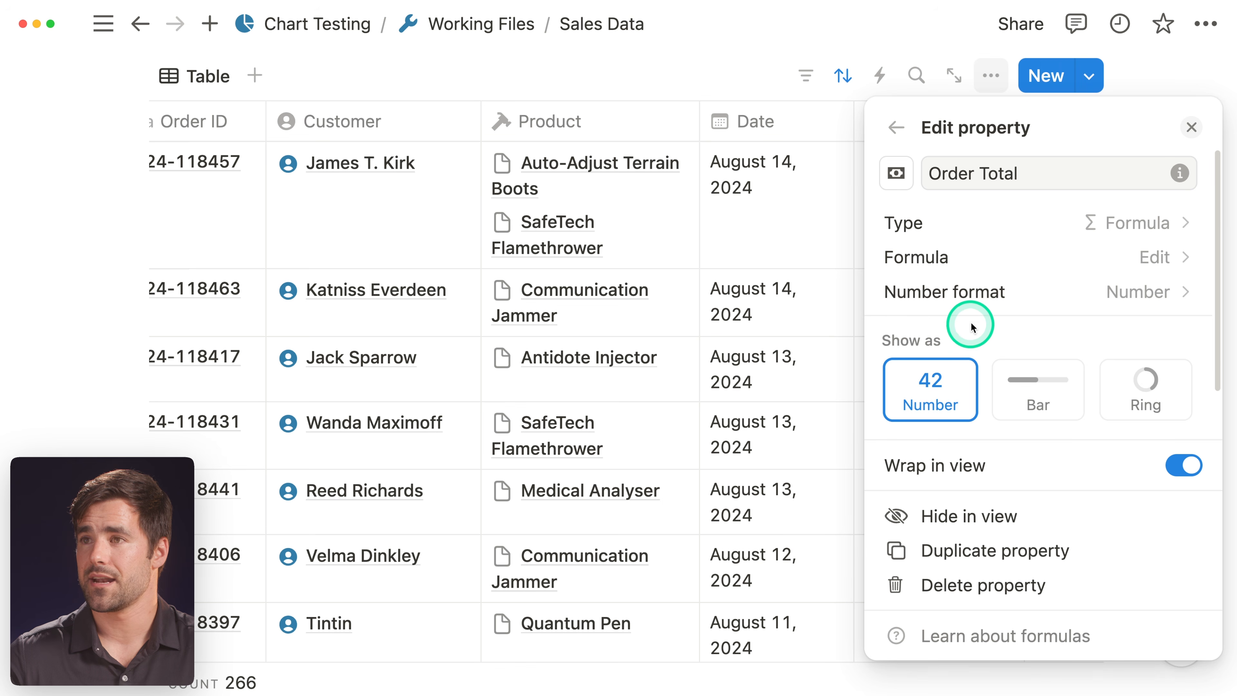
click(1159, 295)
click(1072, 377)
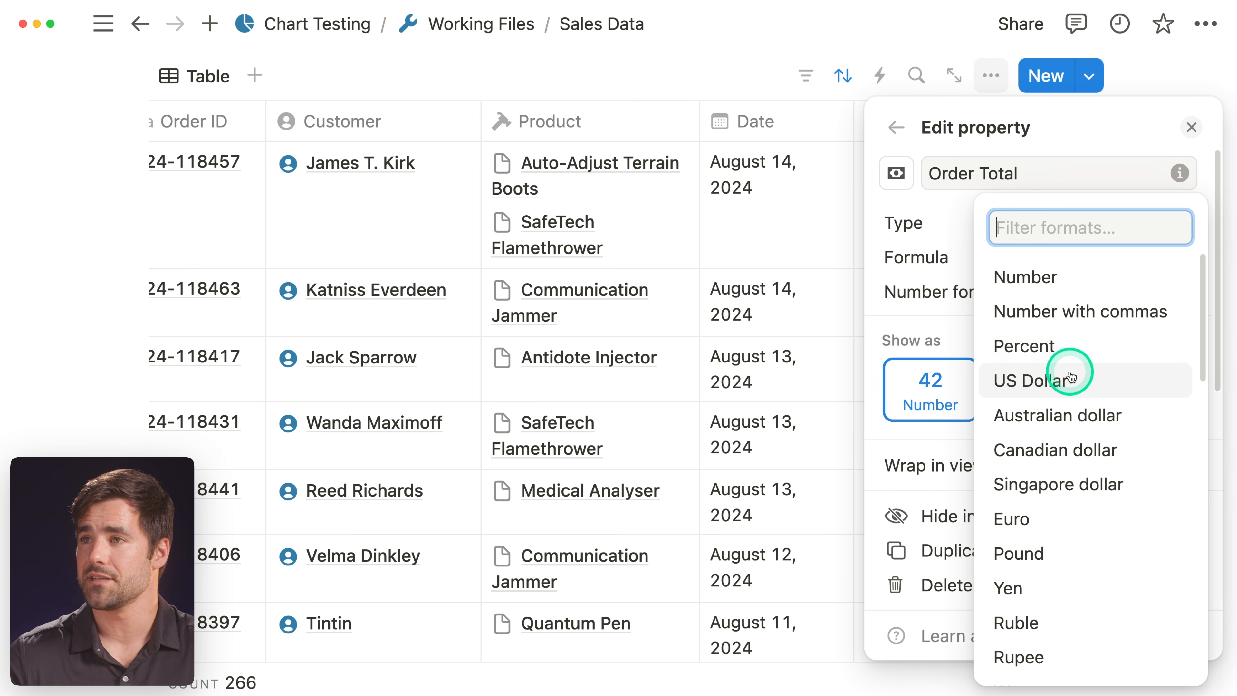
click(1191, 128)
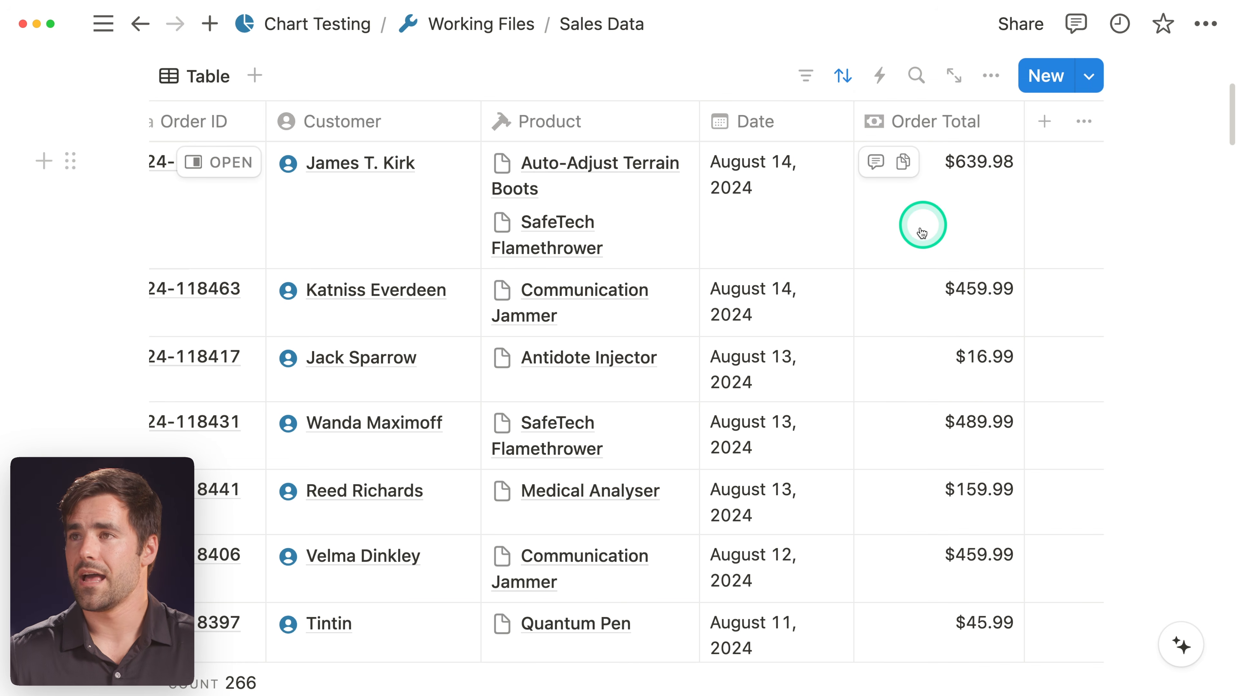
- Collapse the Sales section and expand Customers to show the VIPs table
scroll(921, 241, left, 3)
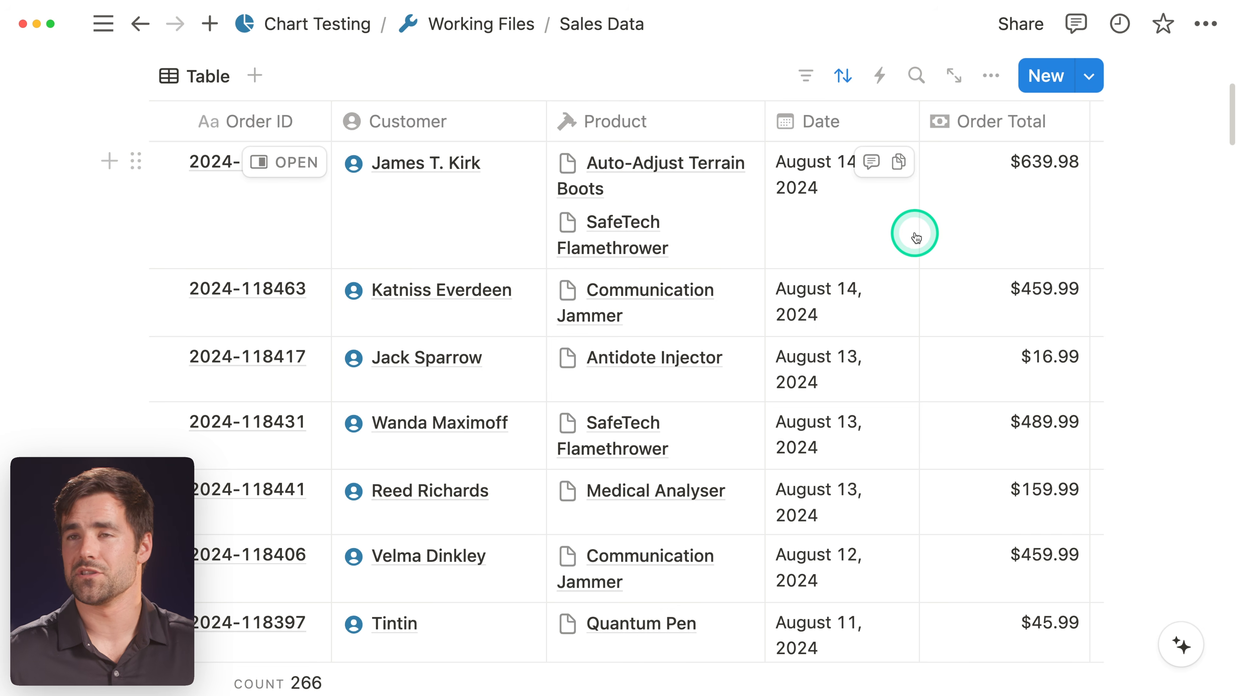
scroll(901, 244, up, 5)
click(130, 169)
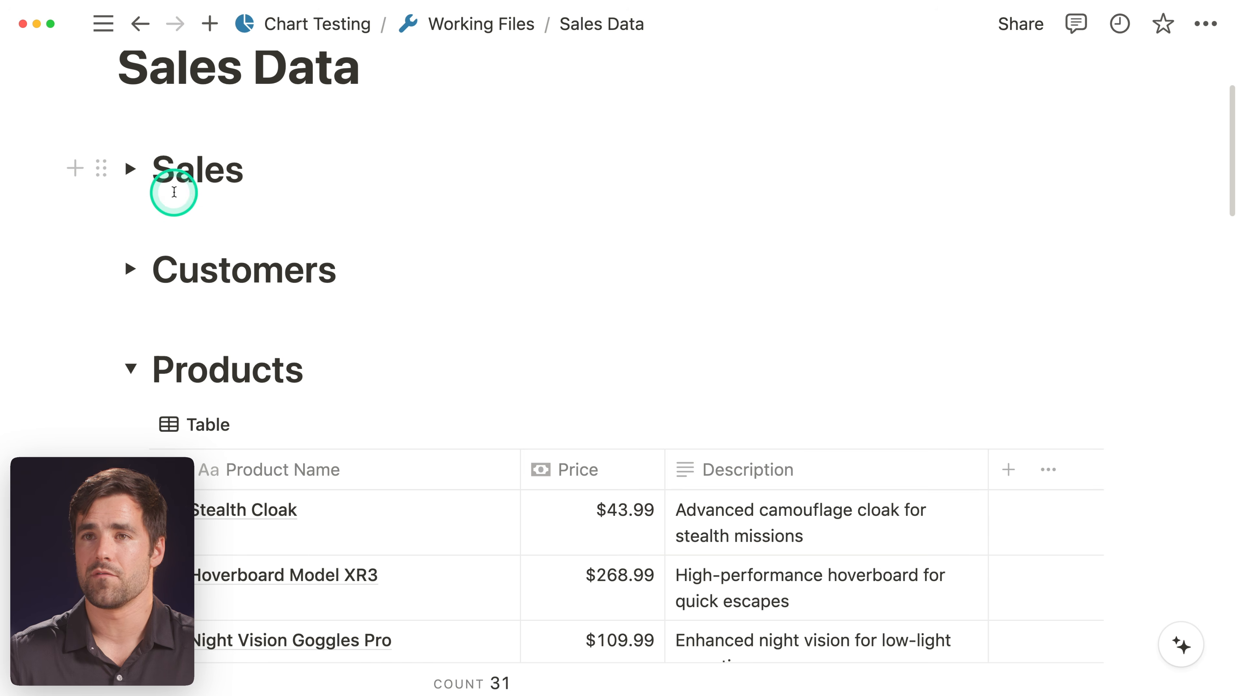
click(128, 267)
scroll(331, 303, down, 3)
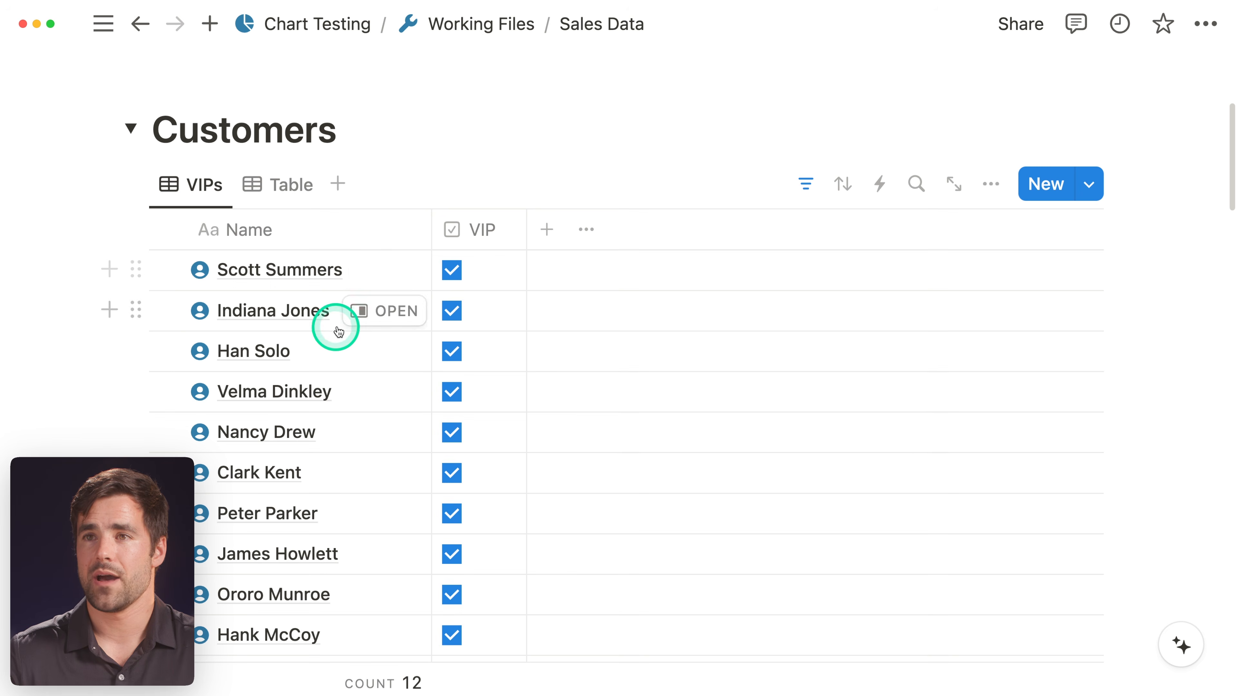
- Open the first VIP customer's record as a full page and go to its linked Sales table
click(397, 270)
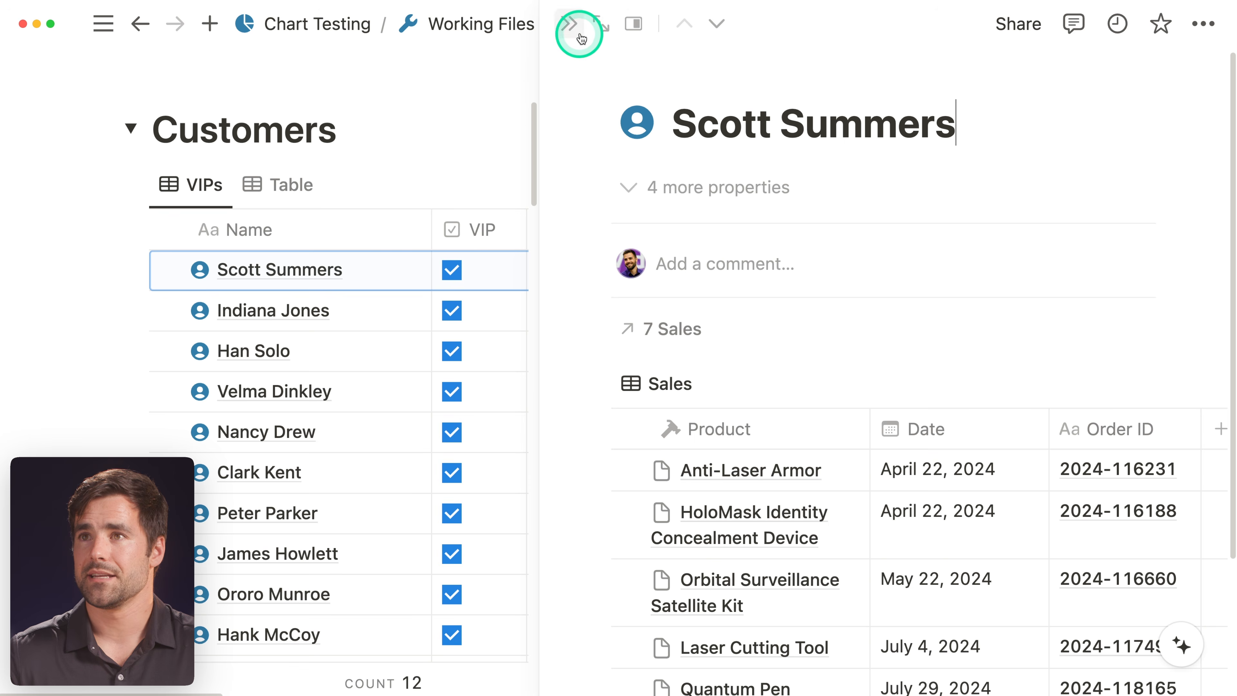
click(597, 26)
scroll(730, 253, down, 5)
scroll(730, 253, down, 2)
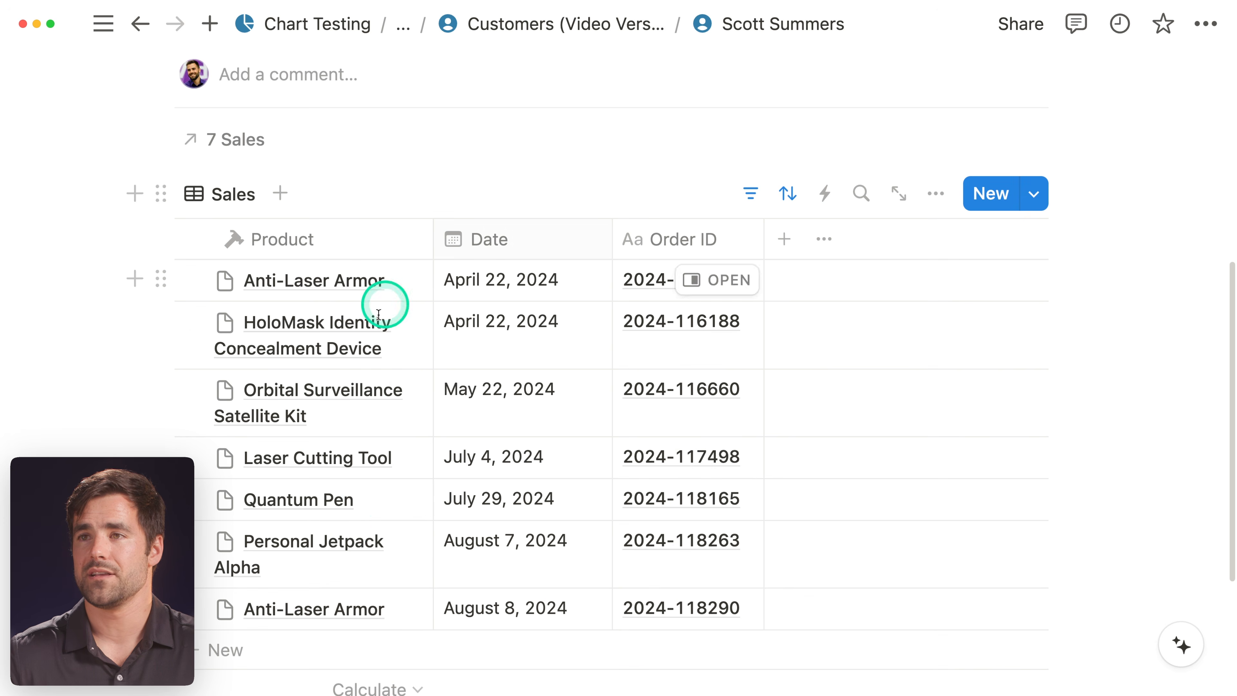
- Reveal the linked Sales table's sort and filter settings and examine the Customer filter and the filtered orders
click(751, 191)
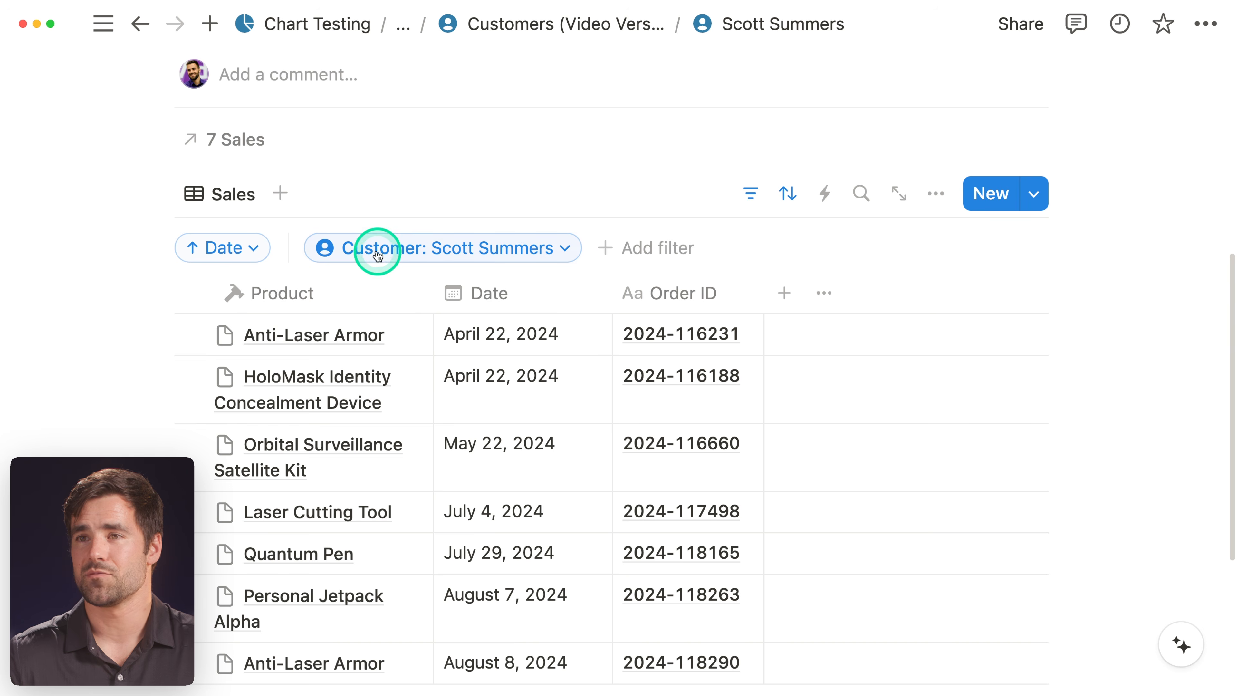
scroll(438, 239, down, 2)
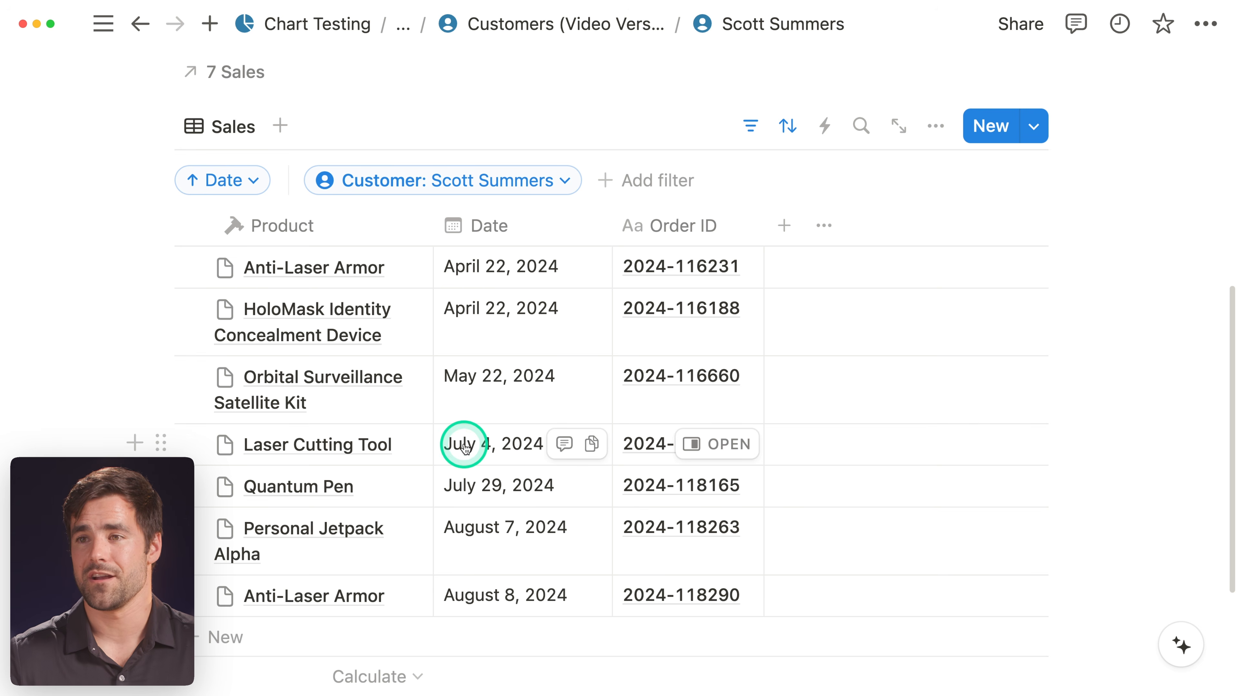
scroll(466, 446, down, 1)
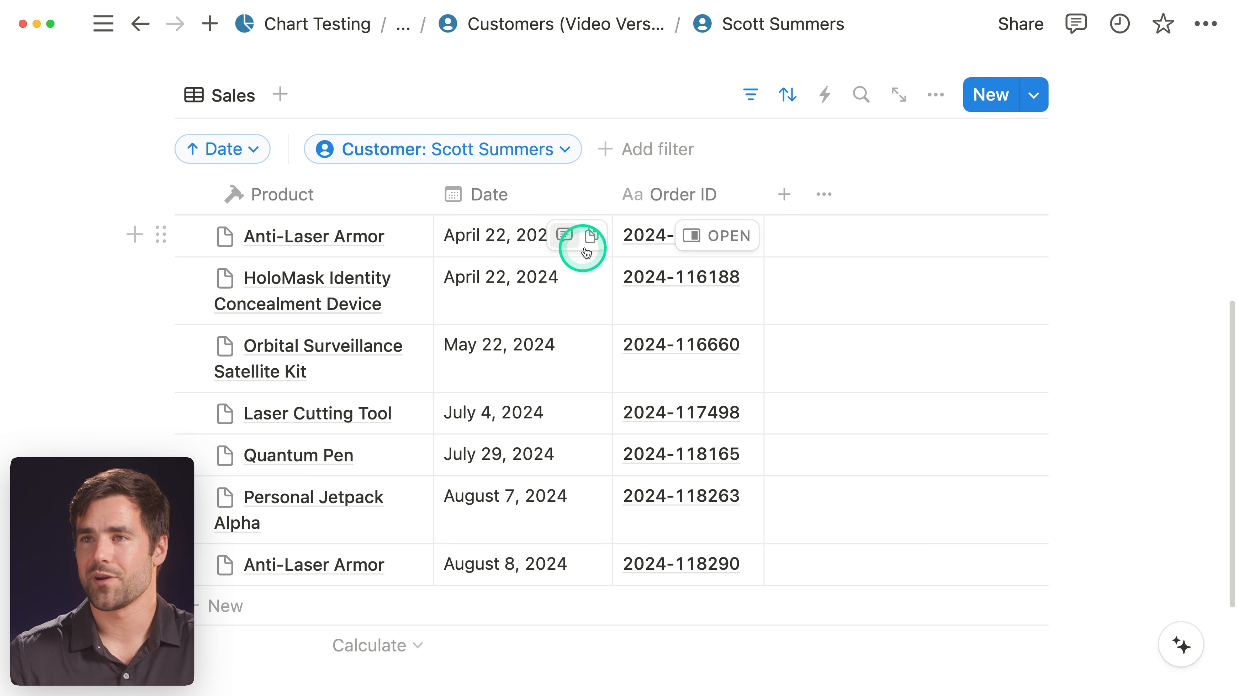
- Show the Order Total property in the customer's linked Sales table and narrow its column
click(935, 95)
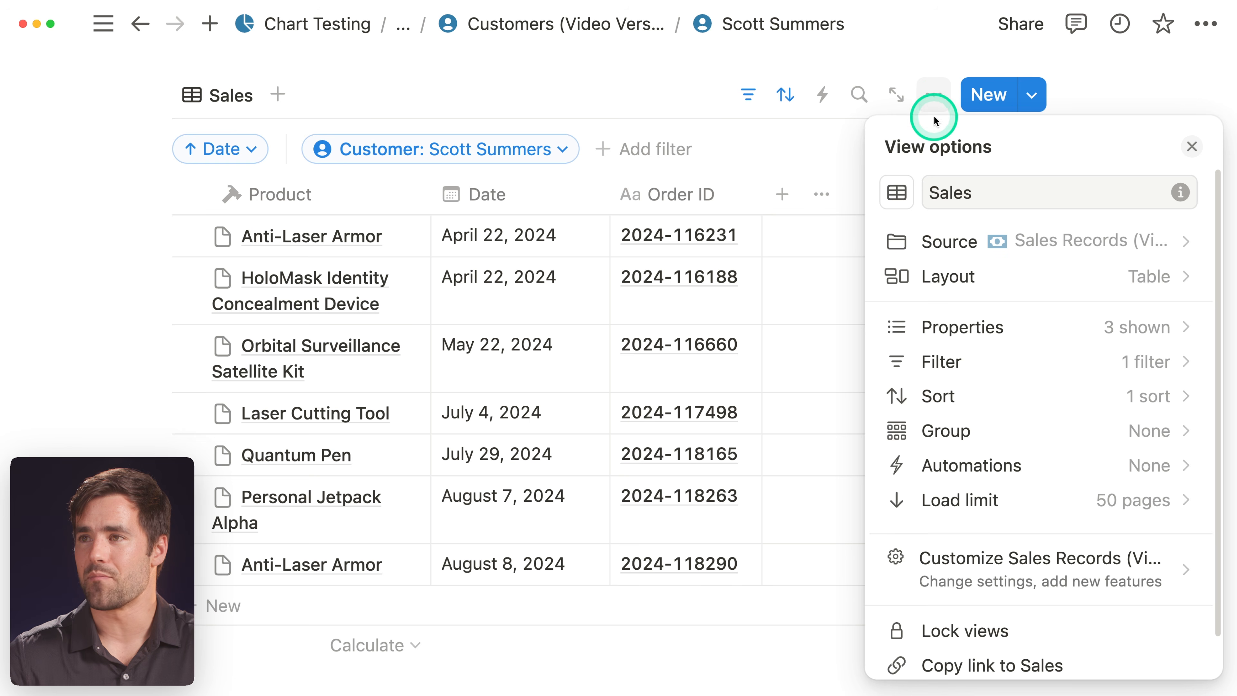
click(1107, 313)
click(1169, 470)
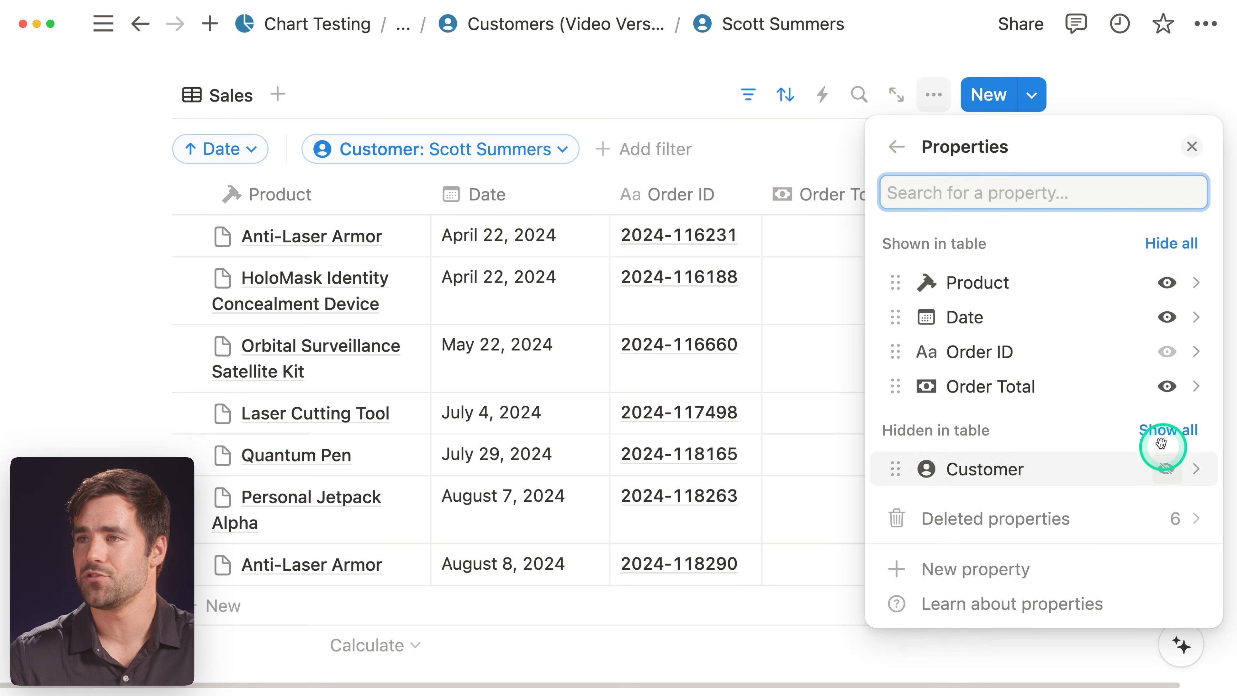
click(1192, 146)
drag(1009, 192, 916, 194)
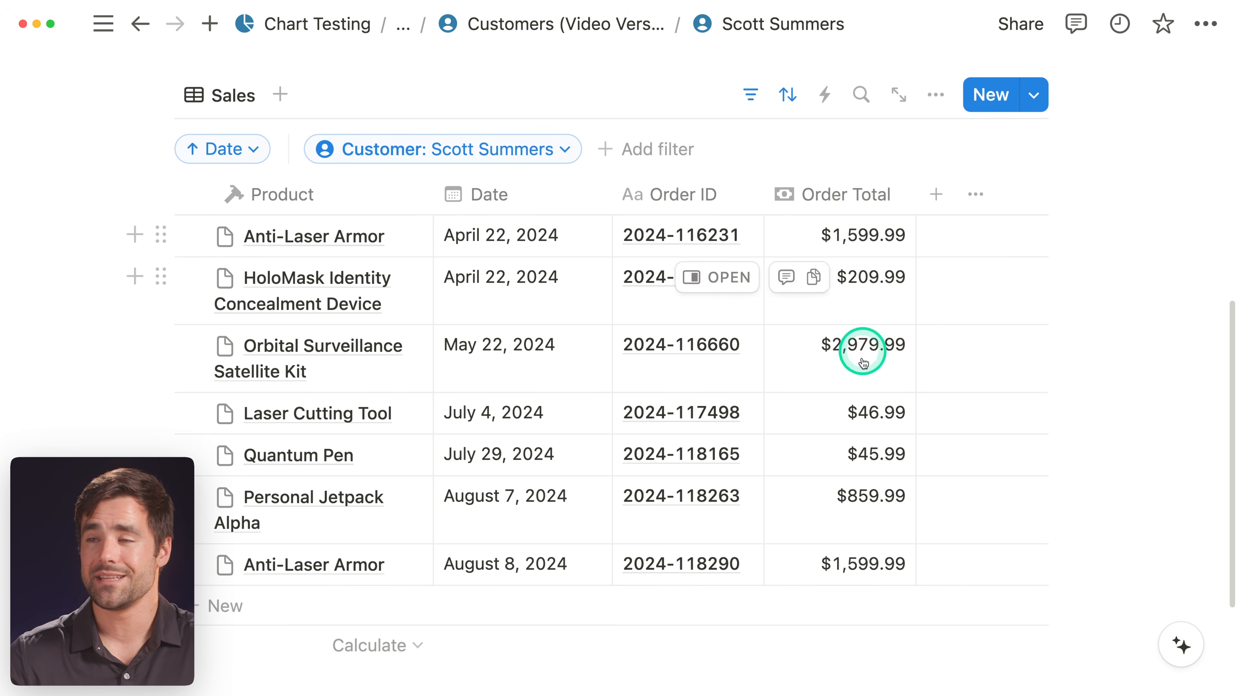
- Add a Sum calculation beneath the Order Total column of the customer's Sales table
click(877, 625)
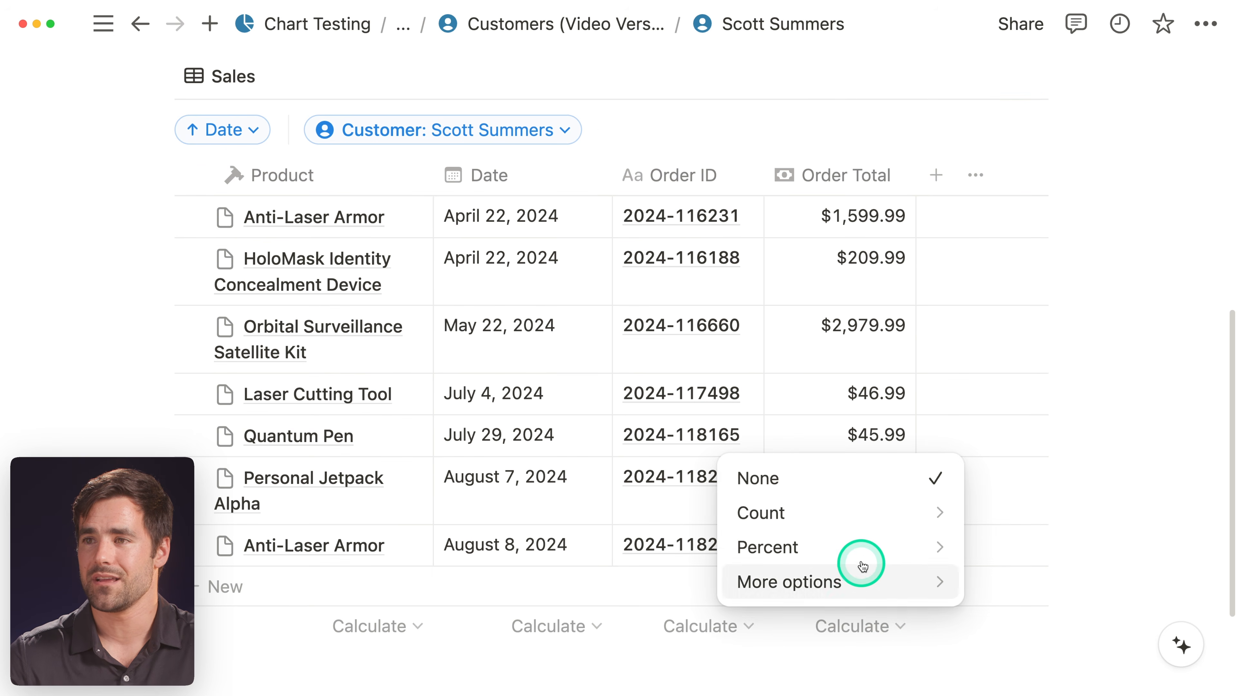
mouse_move(865, 579)
click(585, 493)
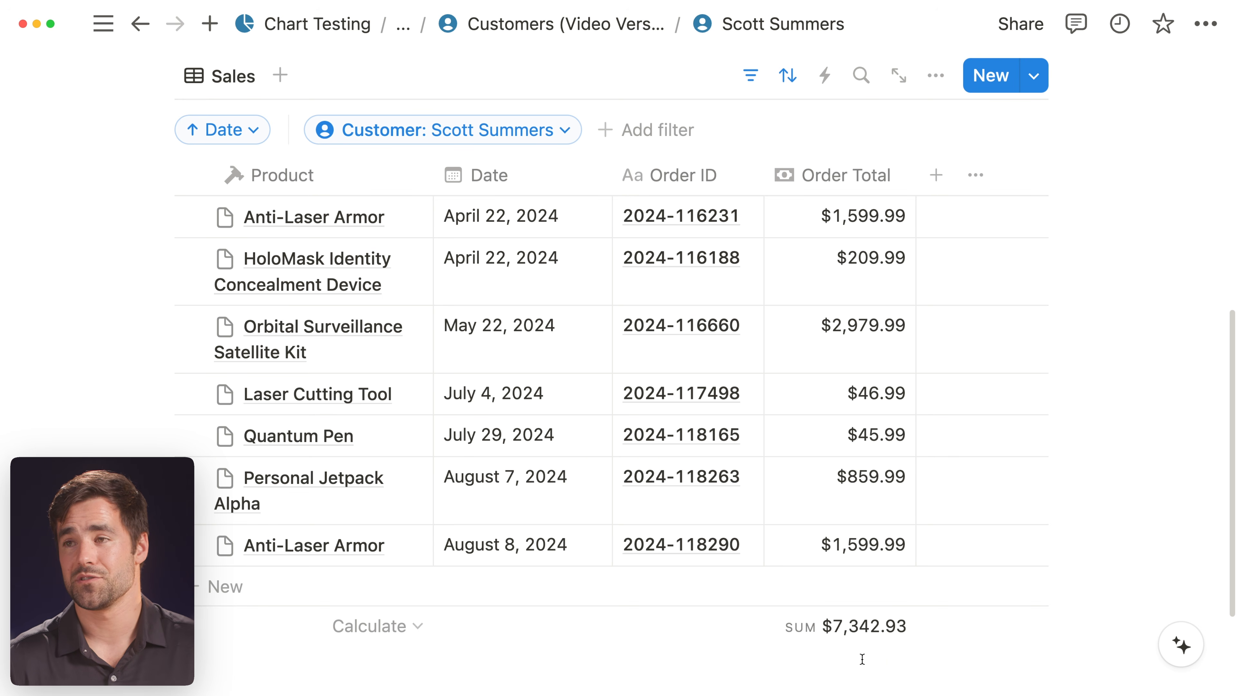
click(862, 660)
- Add a chart view beside the Sales view, link it to Sales Records (Video Version), and make it a line chart
scroll(862, 662, up, 3)
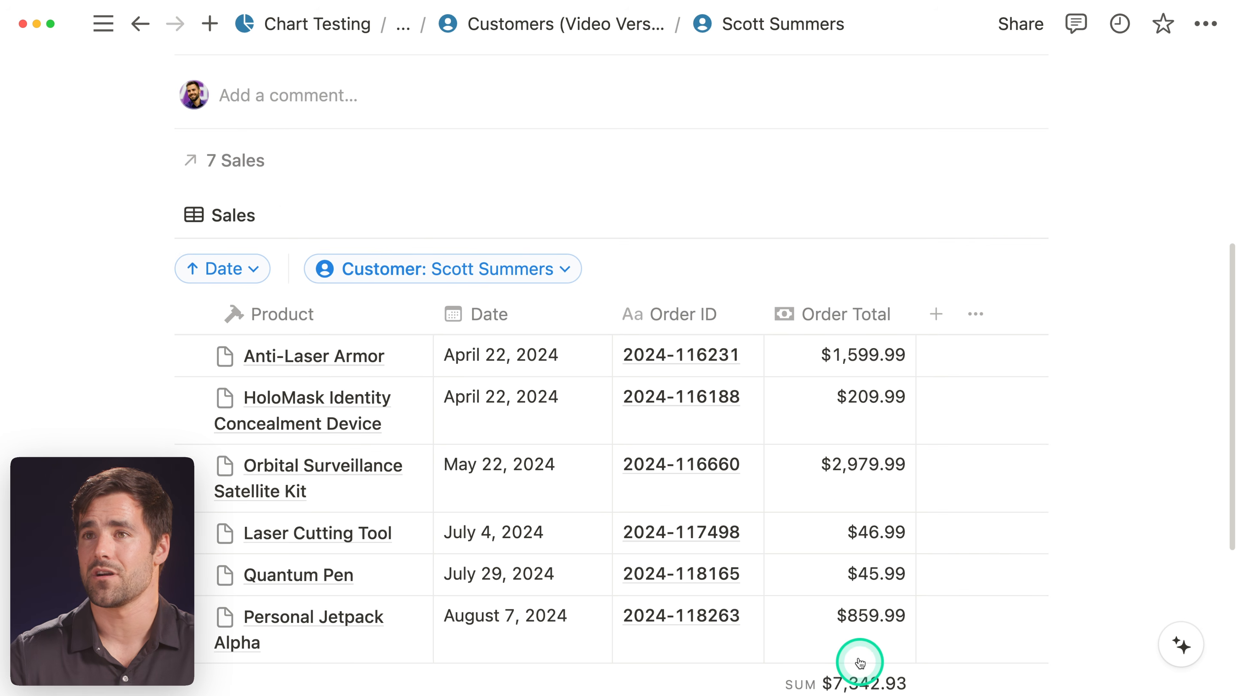
click(287, 214)
click(213, 395)
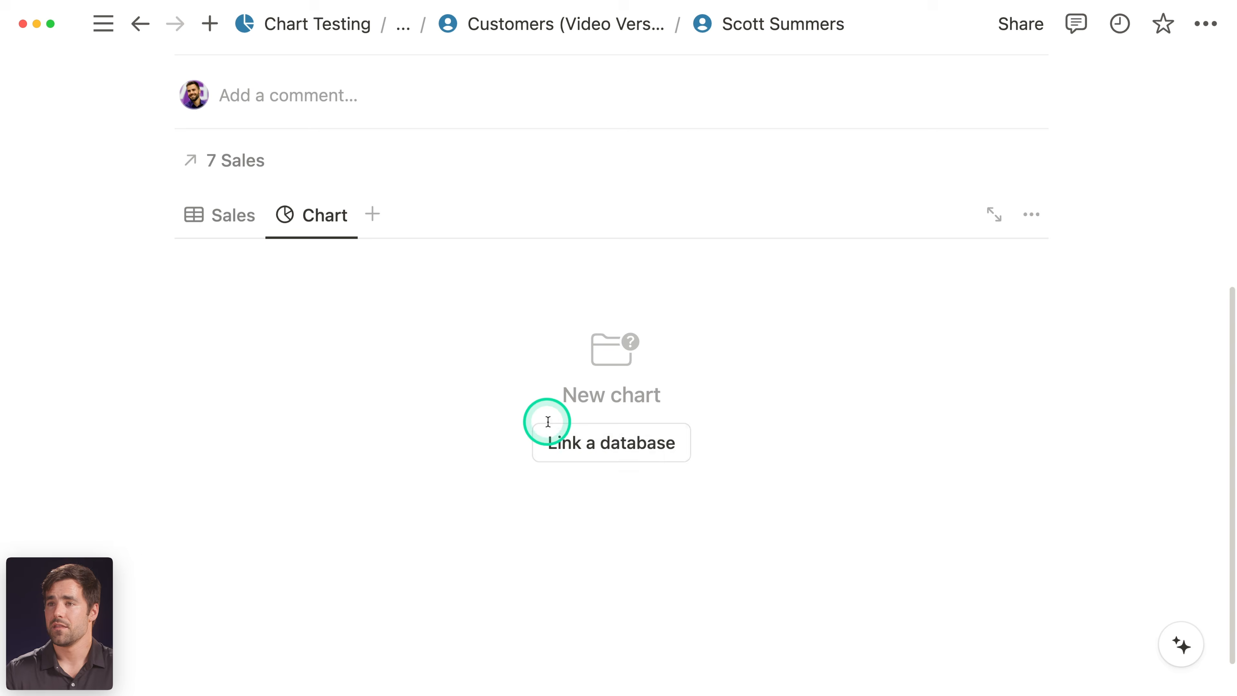
click(585, 441)
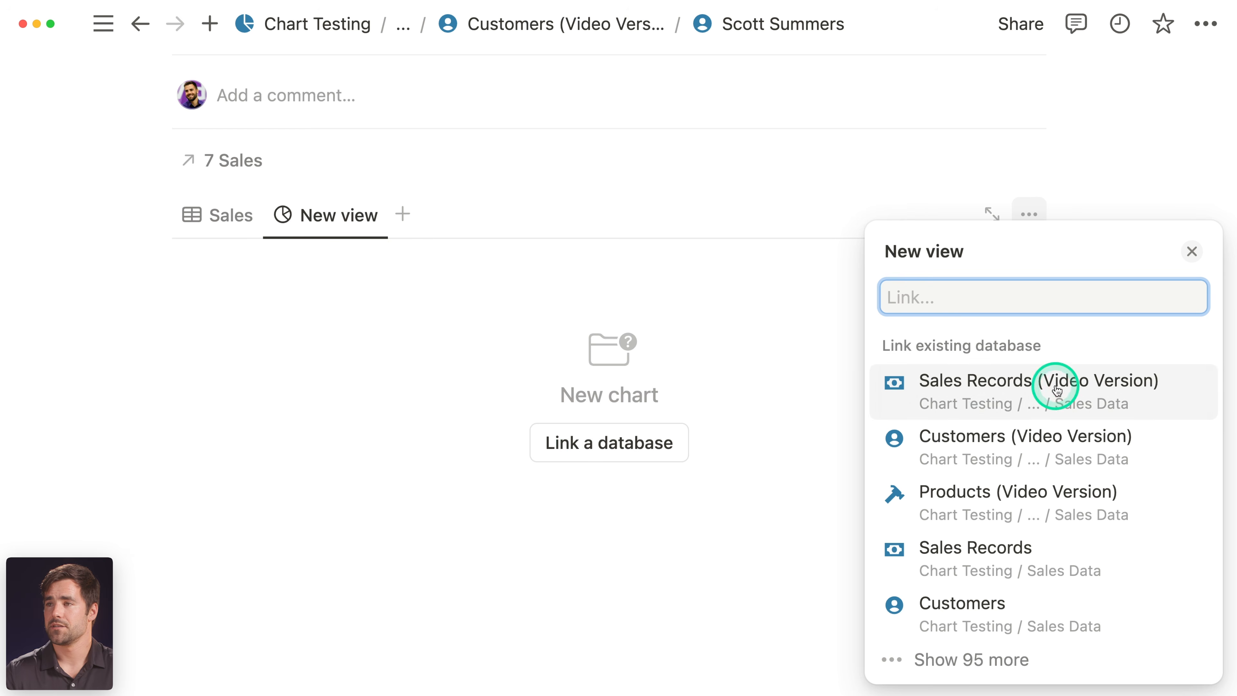
click(1056, 390)
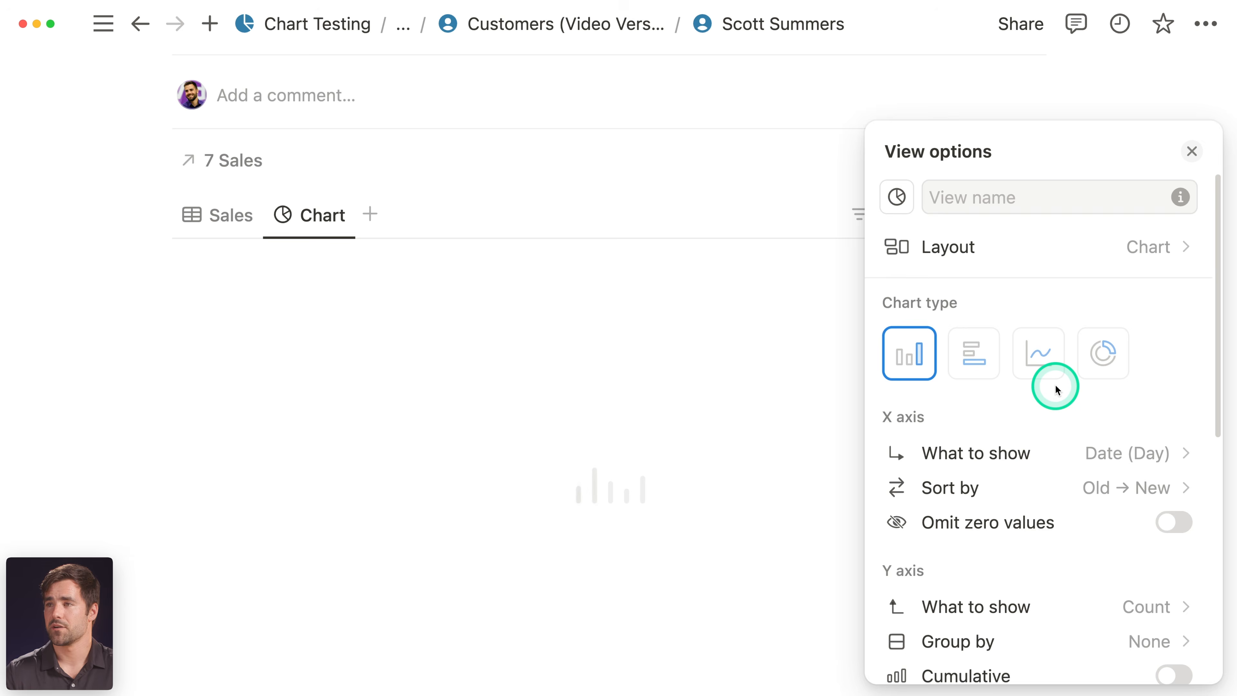
click(1039, 355)
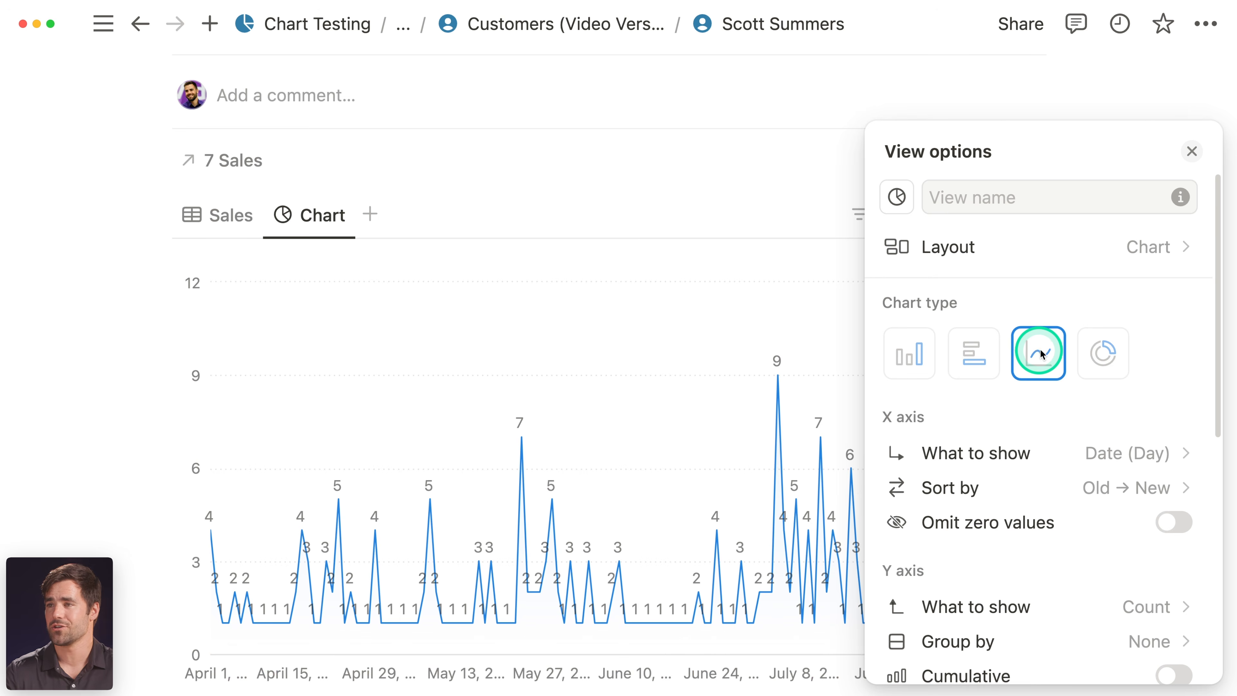
scroll(1154, 323, down, 3)
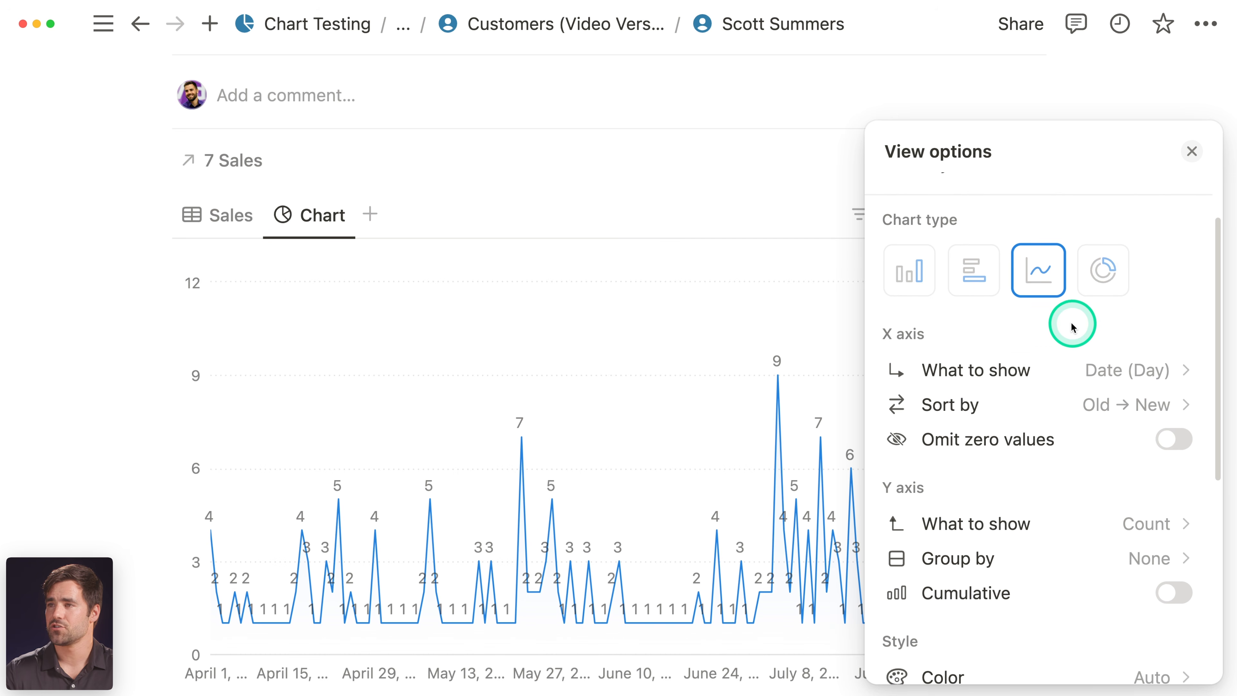
- Group the line chart's X axis by the Date property per month
click(1045, 373)
mouse_move(1022, 449)
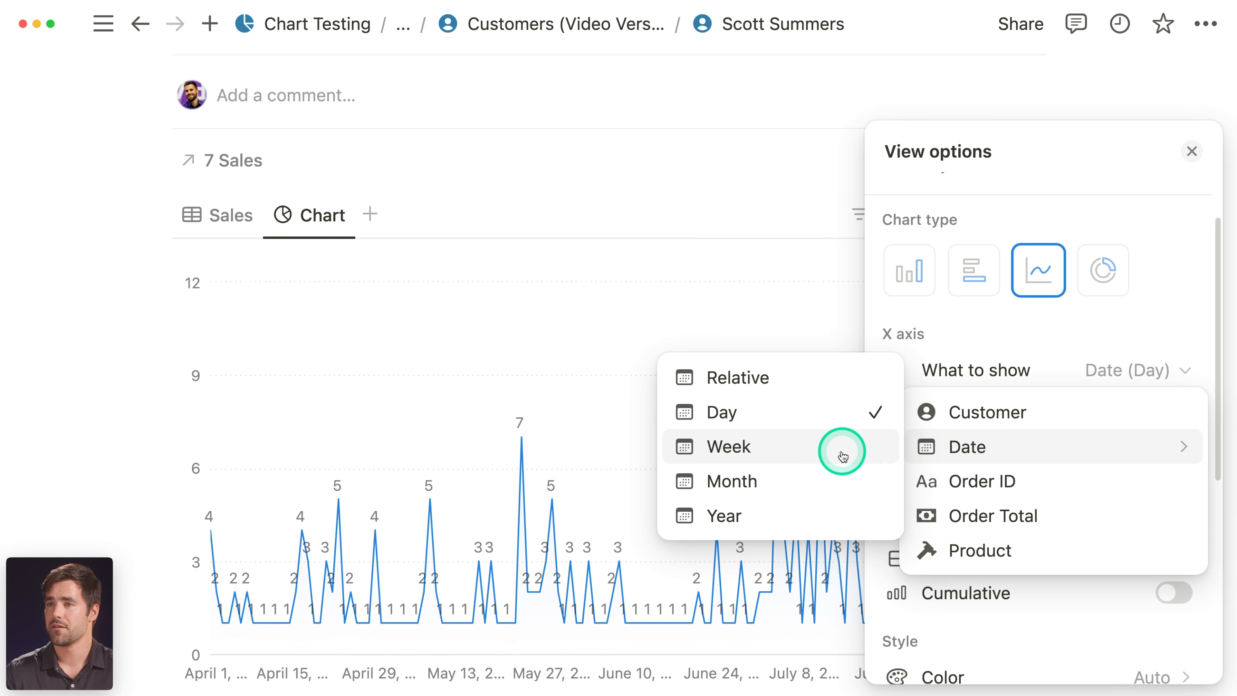
click(813, 480)
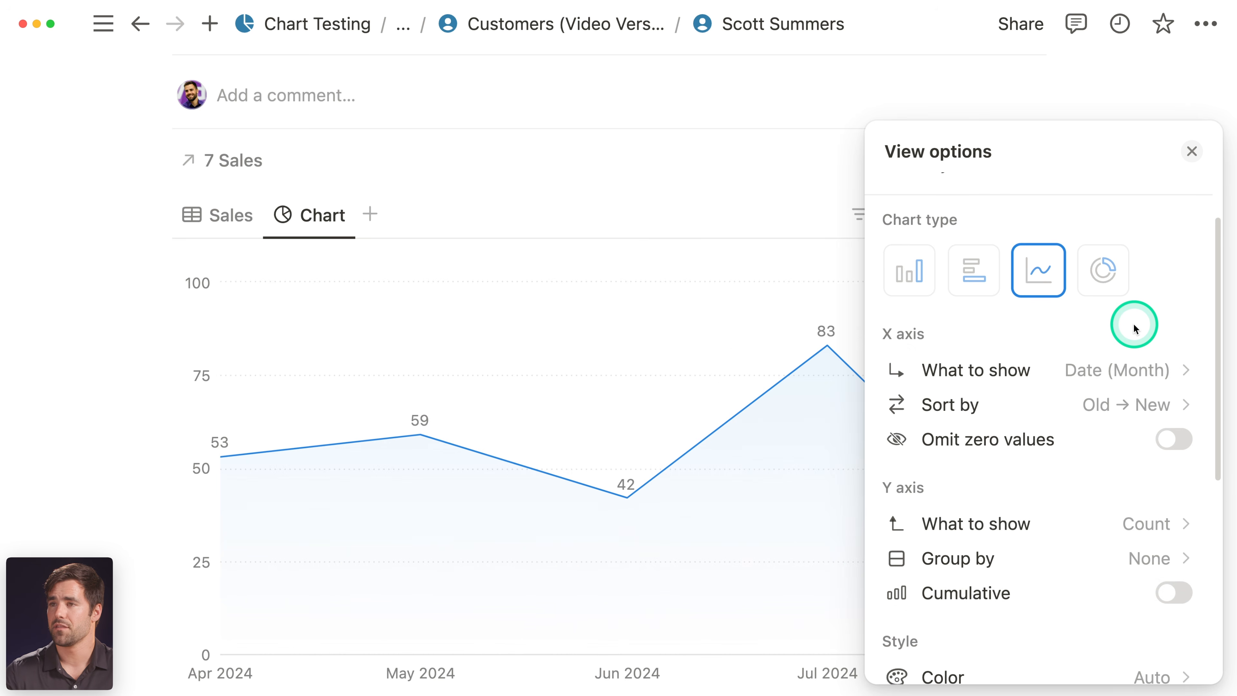
- Show the sum of Order Total on the chart's Y axis and close the view options
scroll(1134, 328, down, 1)
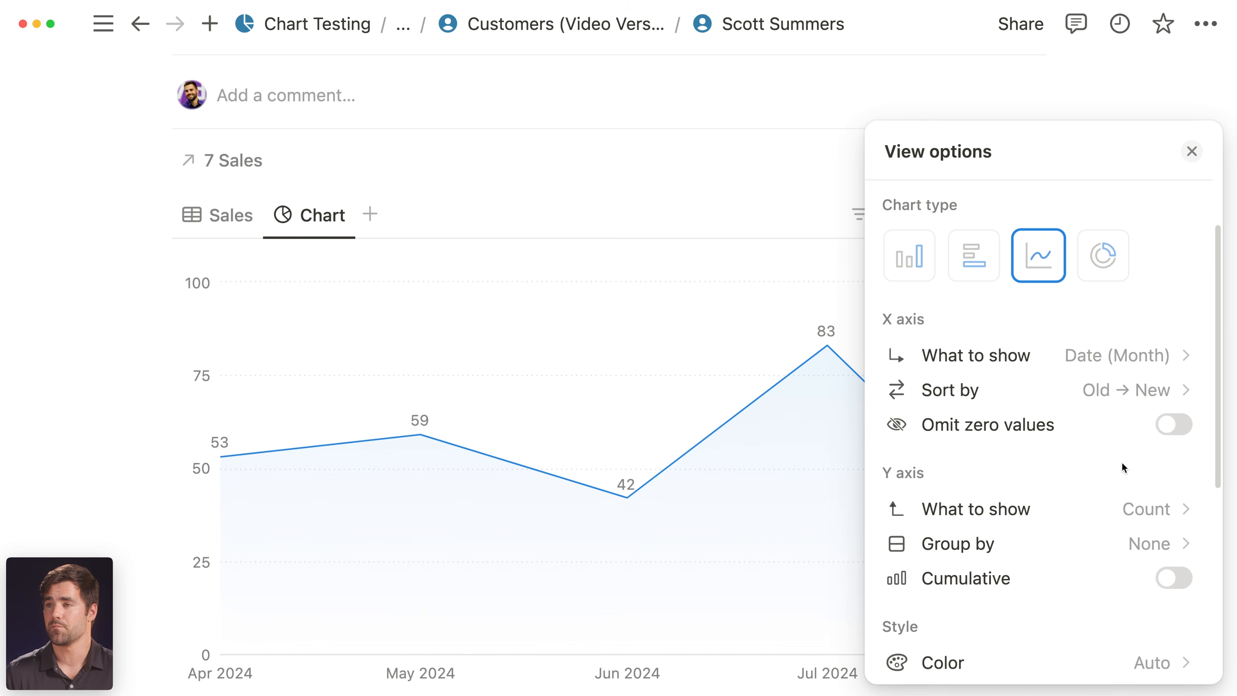
scroll(1122, 462, down, 3)
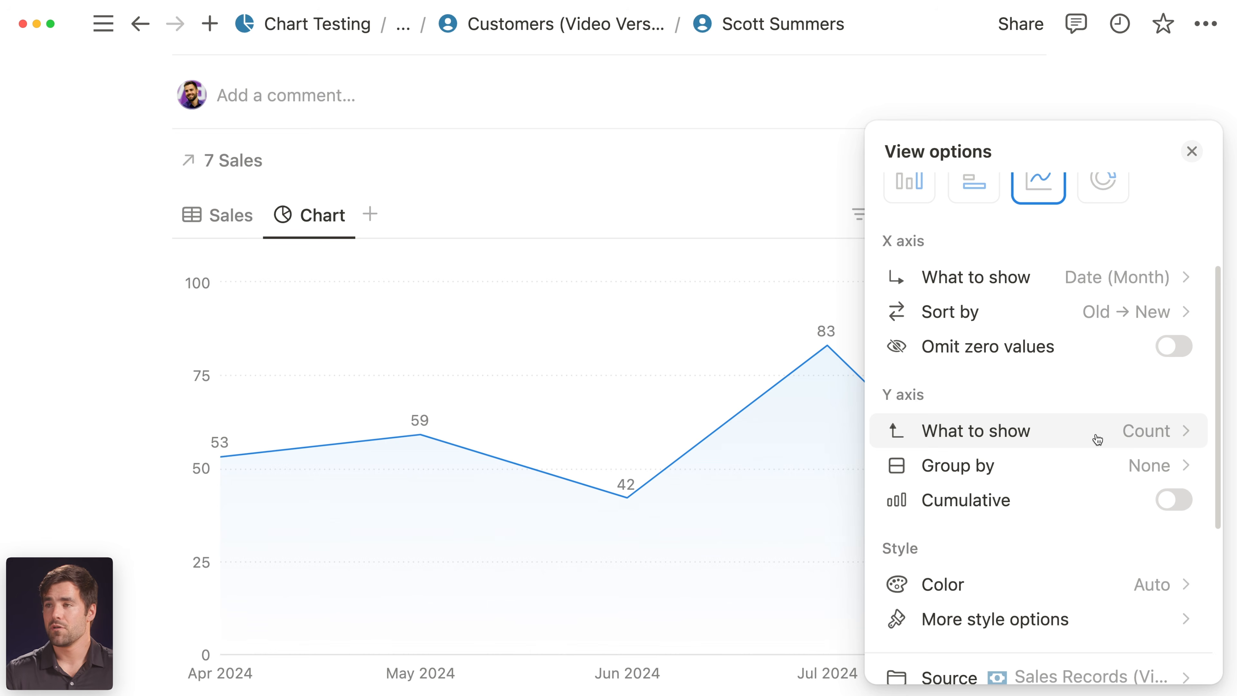
click(1098, 438)
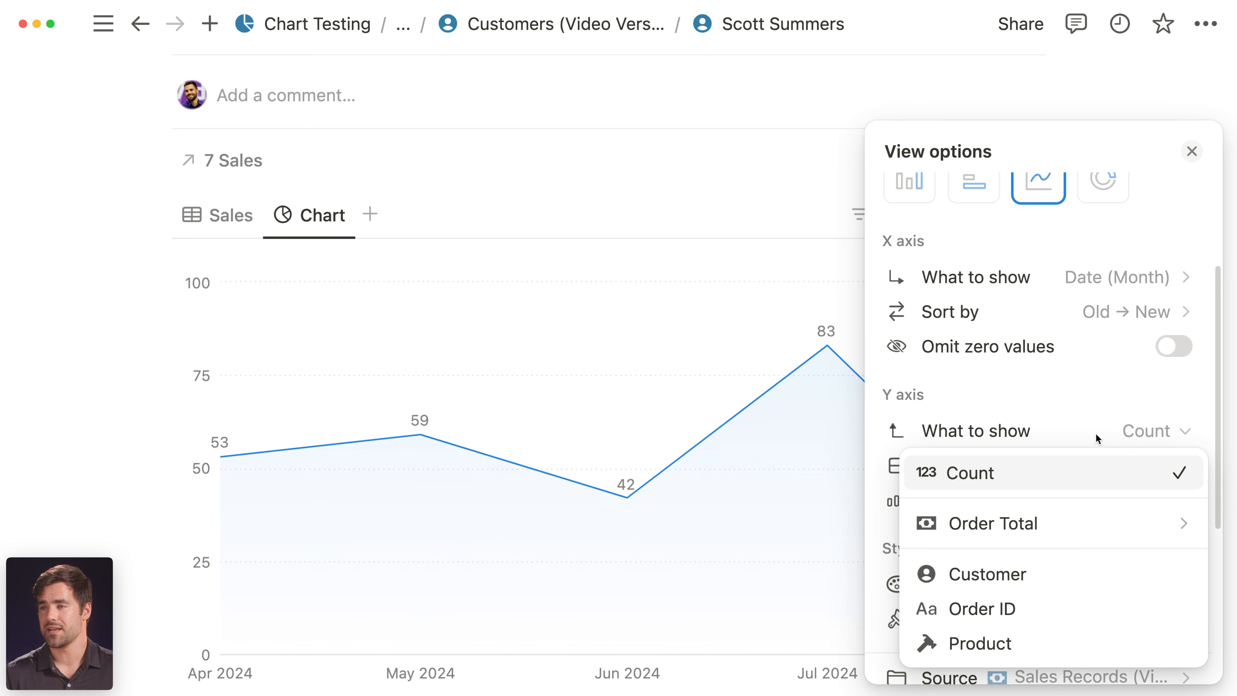
click(1086, 523)
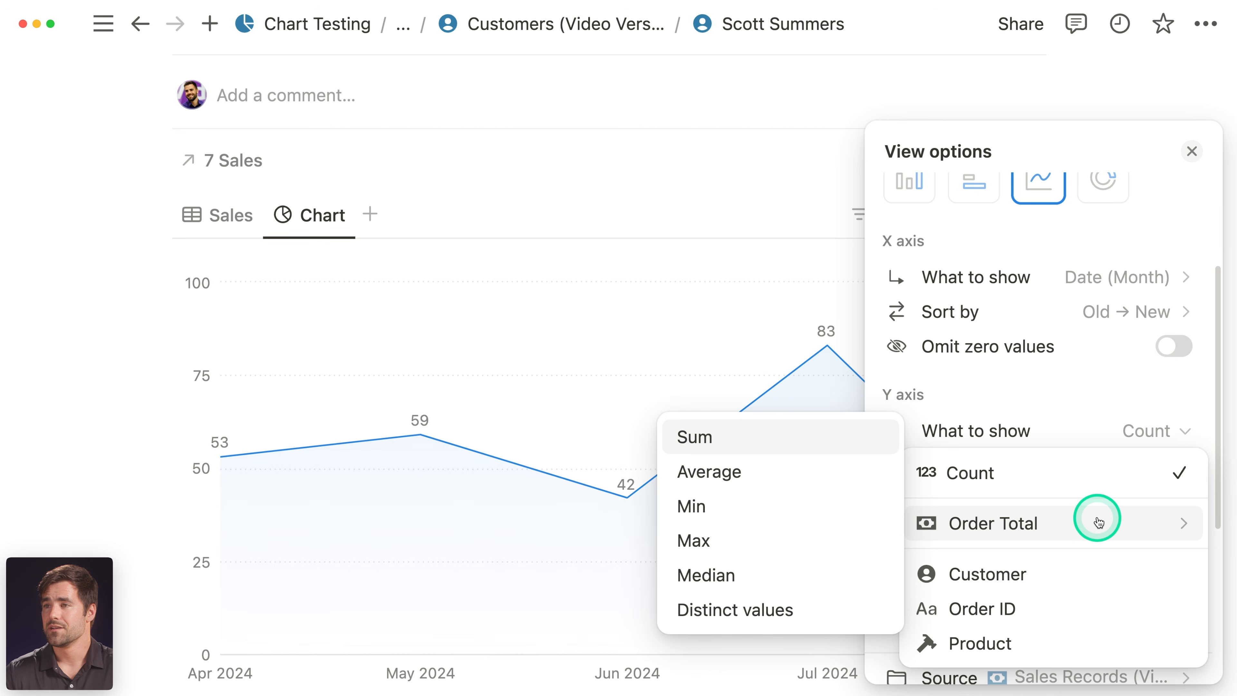
click(757, 436)
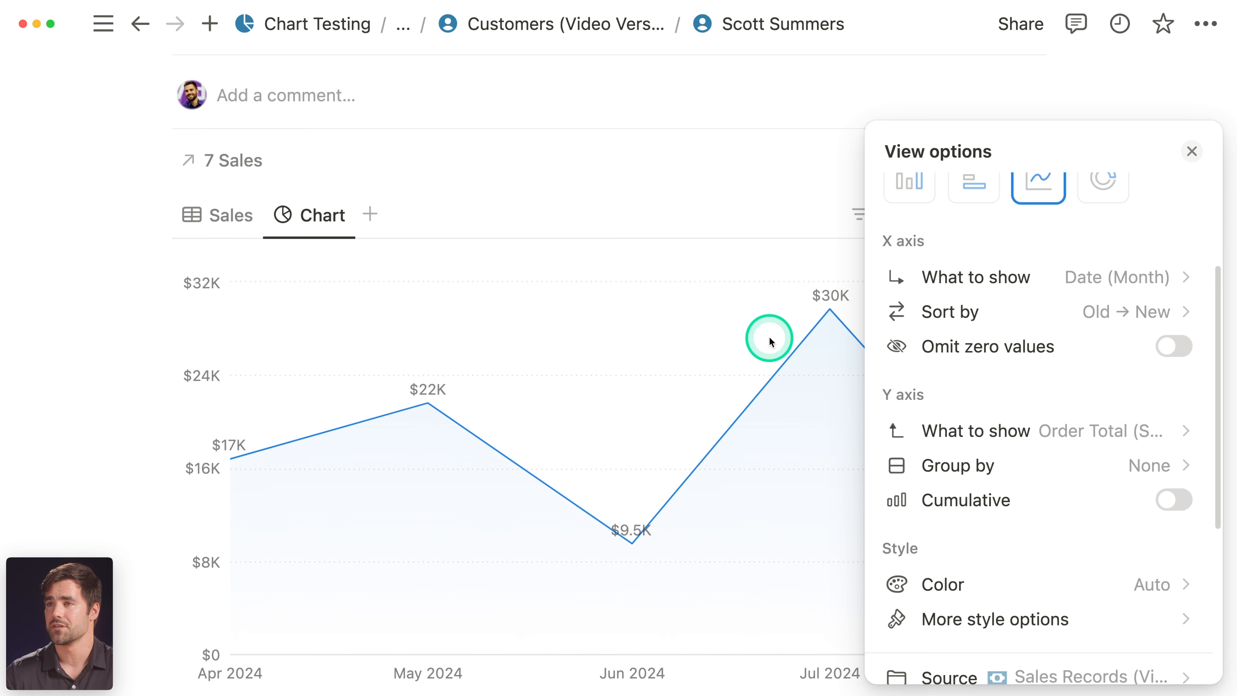
click(1192, 154)
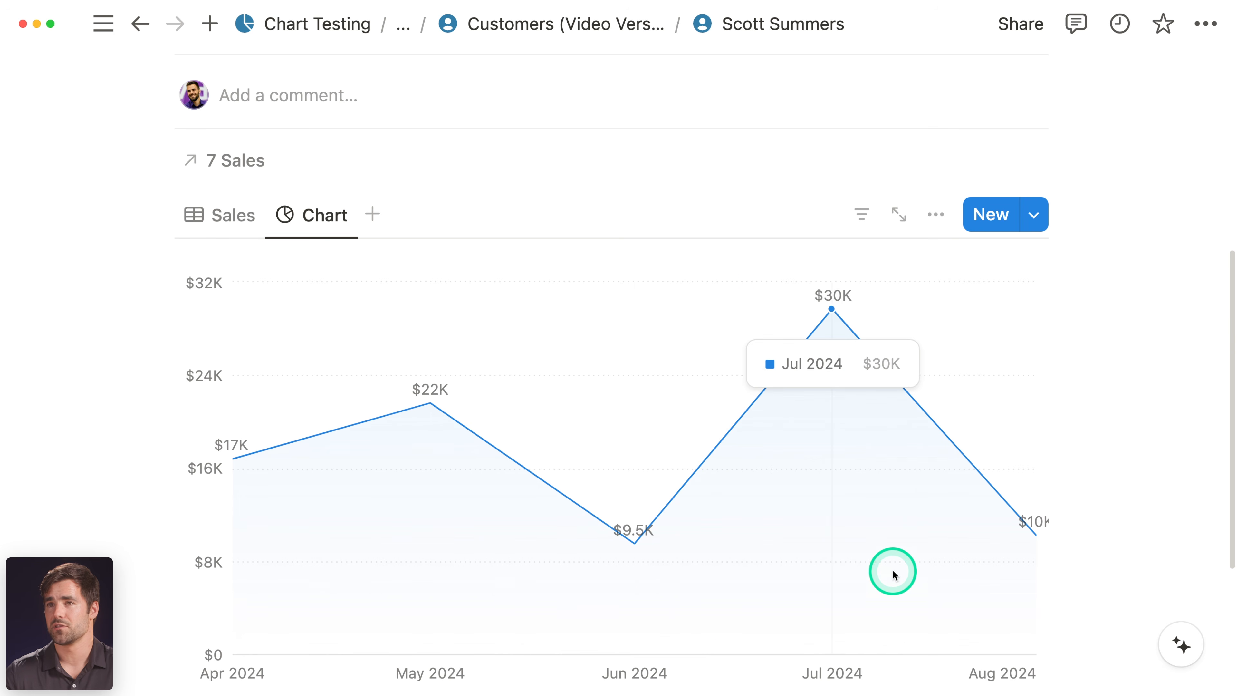
- Filter the chart by the Customer property so it contains only the customer whose page is open
scroll(893, 573, down, 3)
click(857, 141)
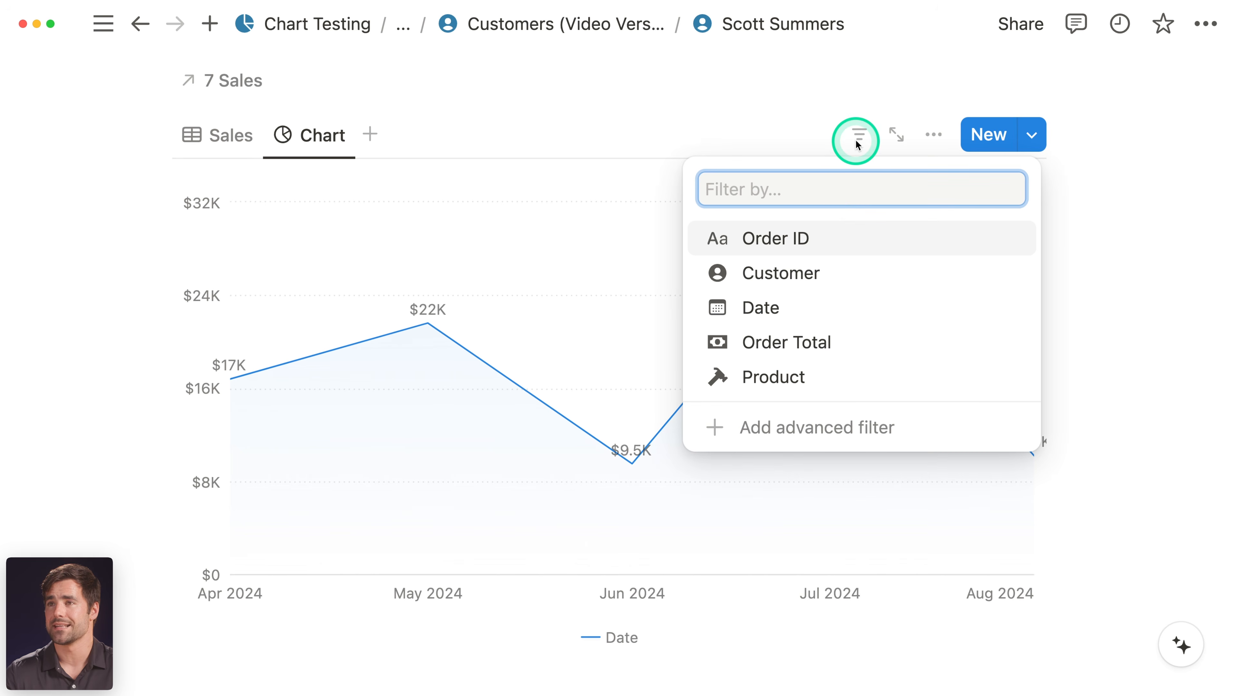
click(836, 279)
click(227, 323)
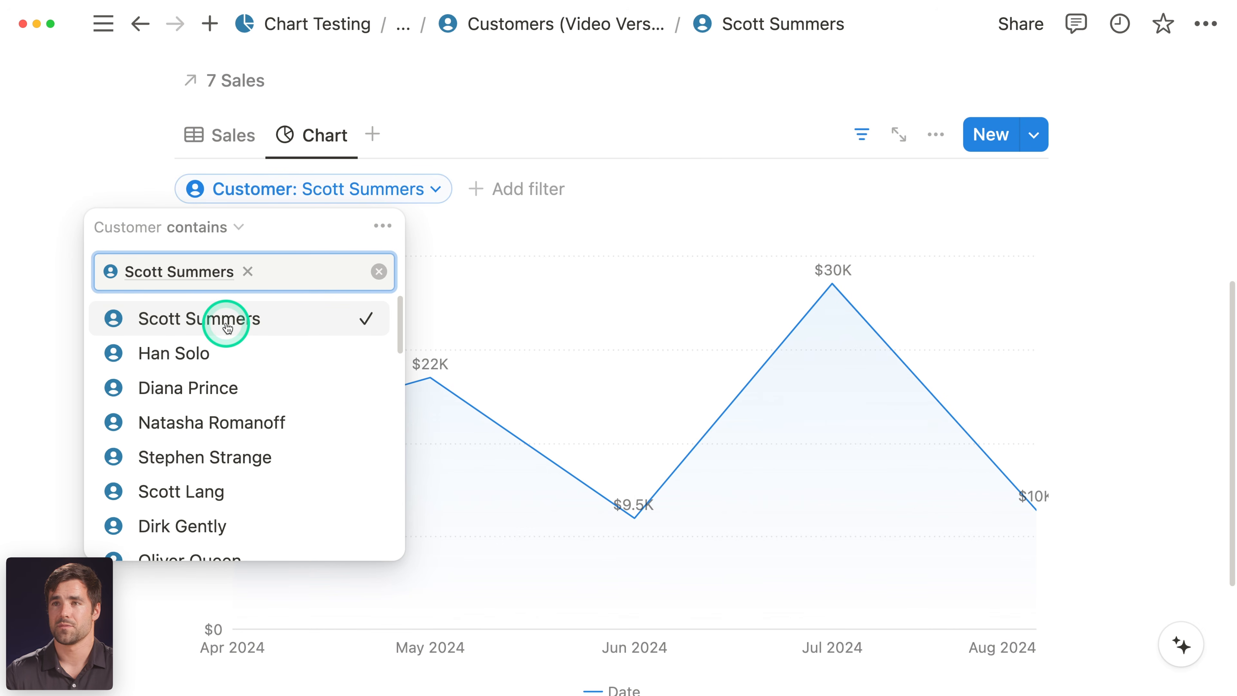
click(1084, 202)
scroll(1200, 254, down, 1)
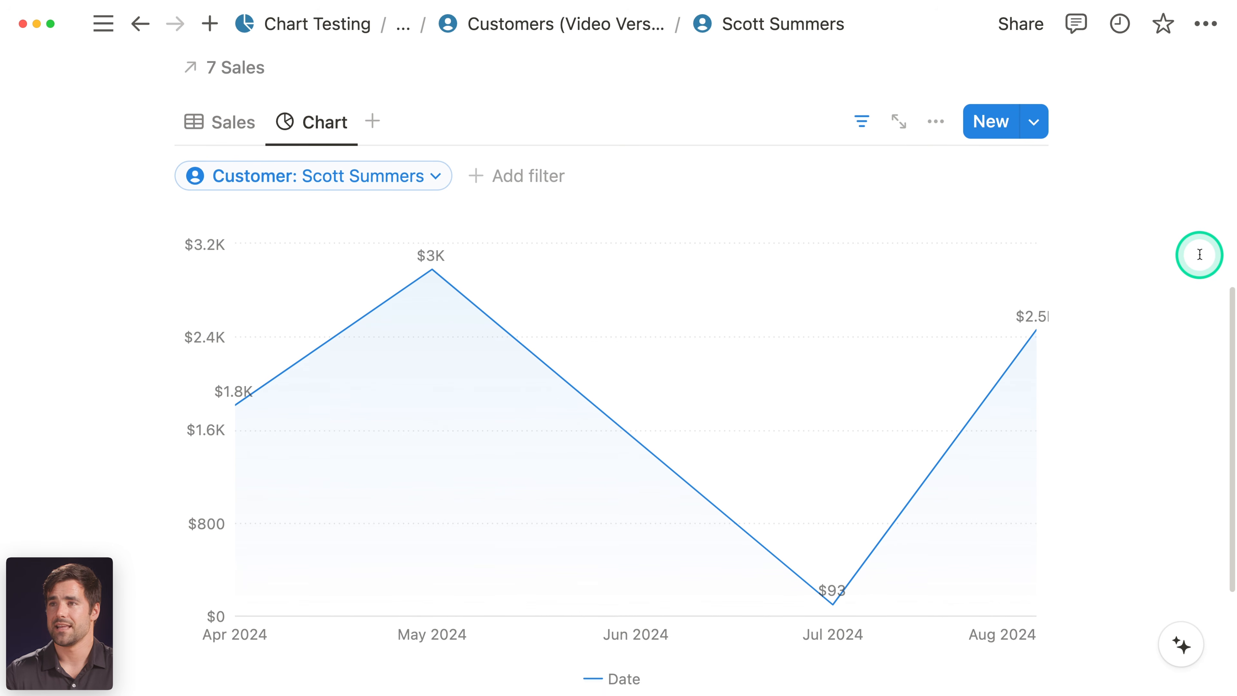
scroll(1200, 254, down, 2)
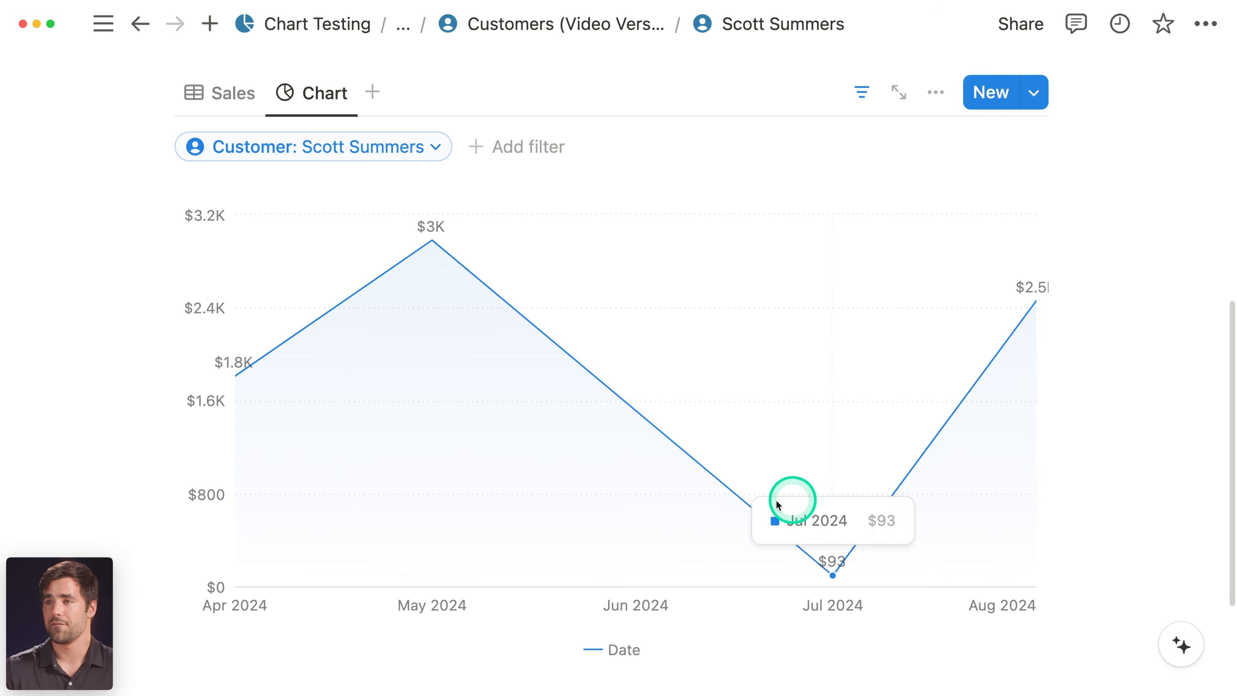
- Copy the whole linked sales database block with its Sales and Chart views from the customer page
scroll(1143, 417, up, 2)
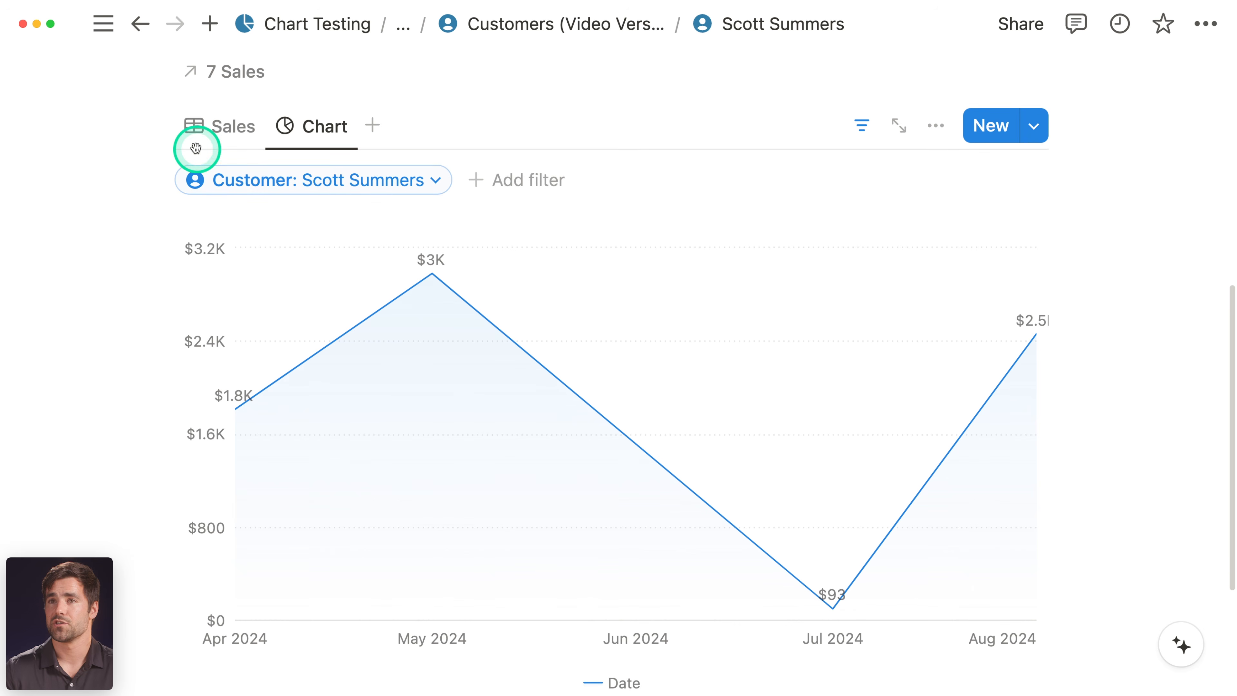
click(160, 128)
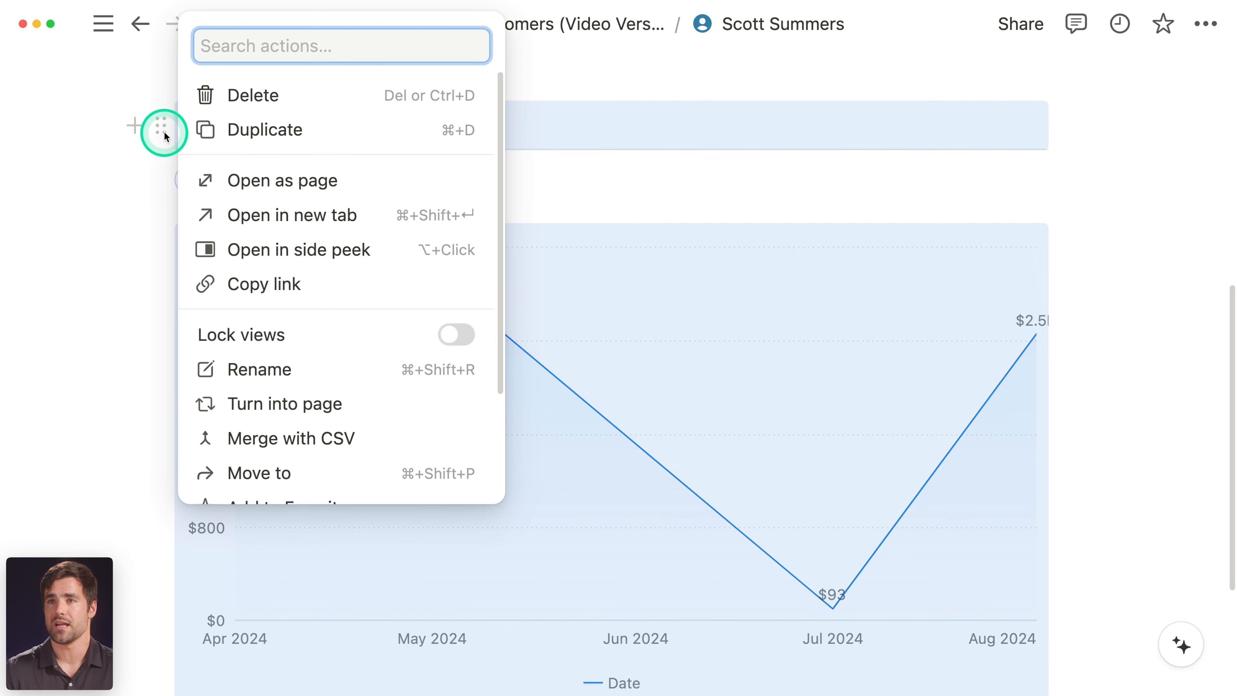
click(1082, 144)
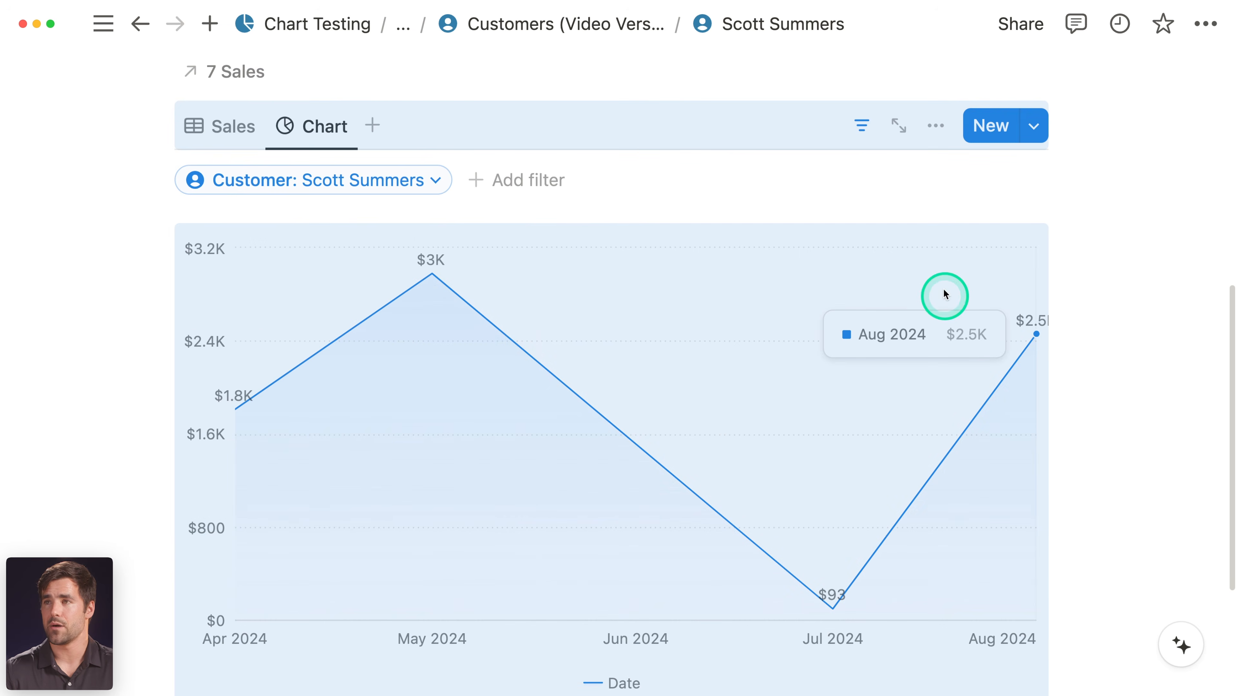
key(super+c)
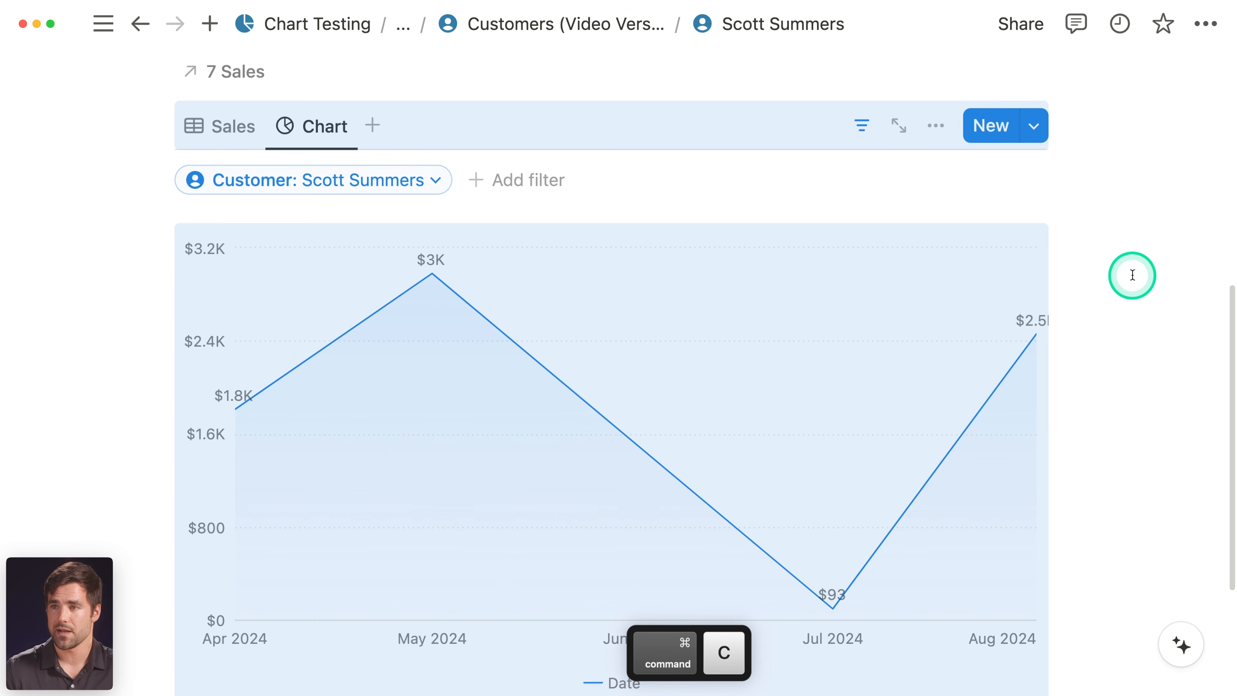
- Open the default Customer template of the Customers (Video Version) database for editing as a full page
scroll(1105, 303, up, 5)
click(568, 23)
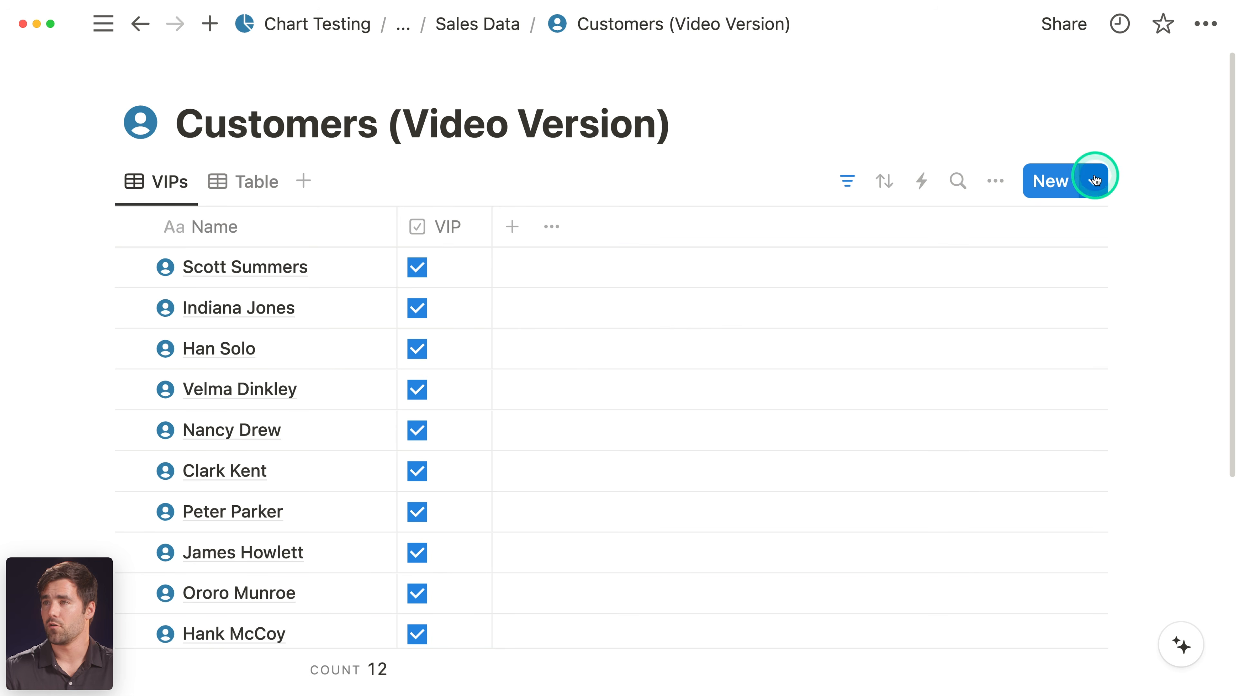
click(1097, 184)
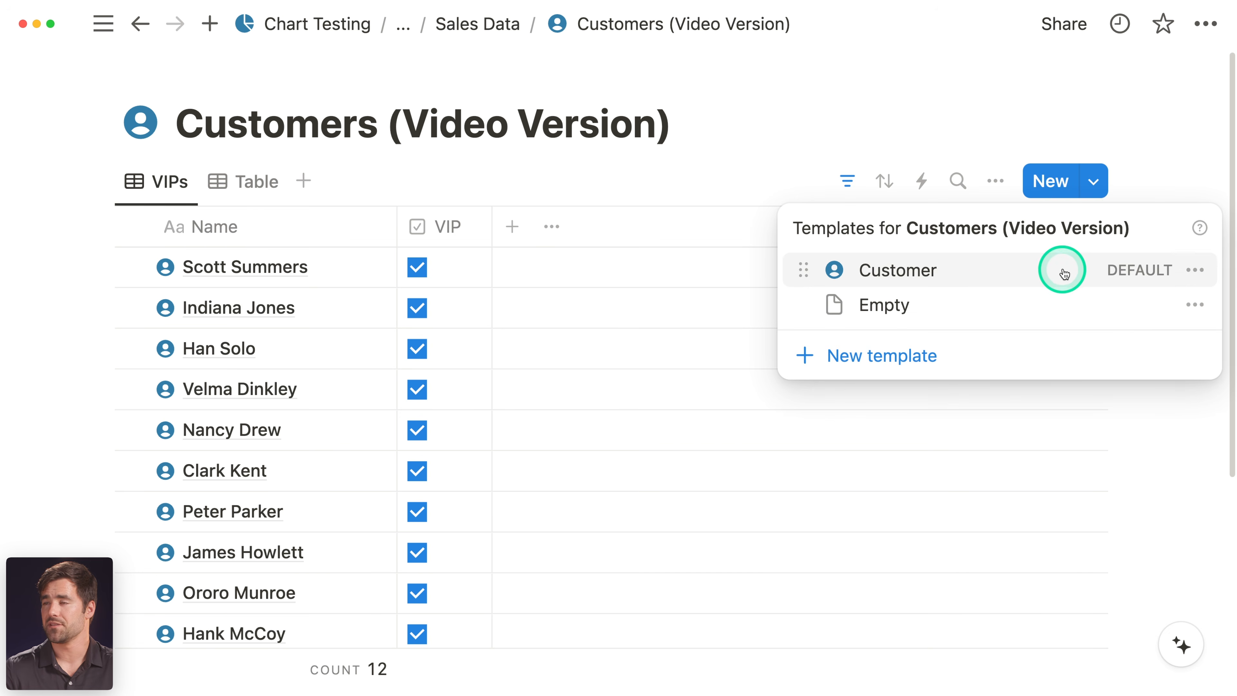
click(1195, 270)
click(1003, 273)
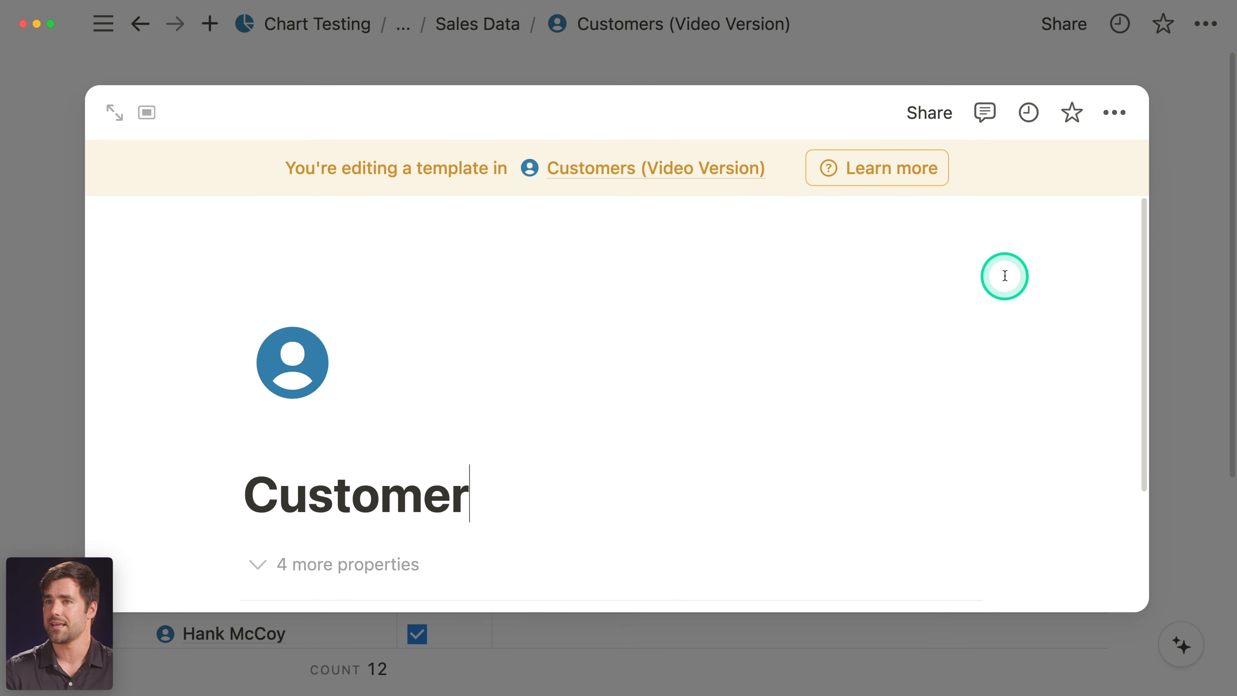
click(116, 114)
- Paste the copied sales database block into the body of the Customer template without syncing or linking it
scroll(360, 273, down, 5)
click(323, 368)
key(super+v)
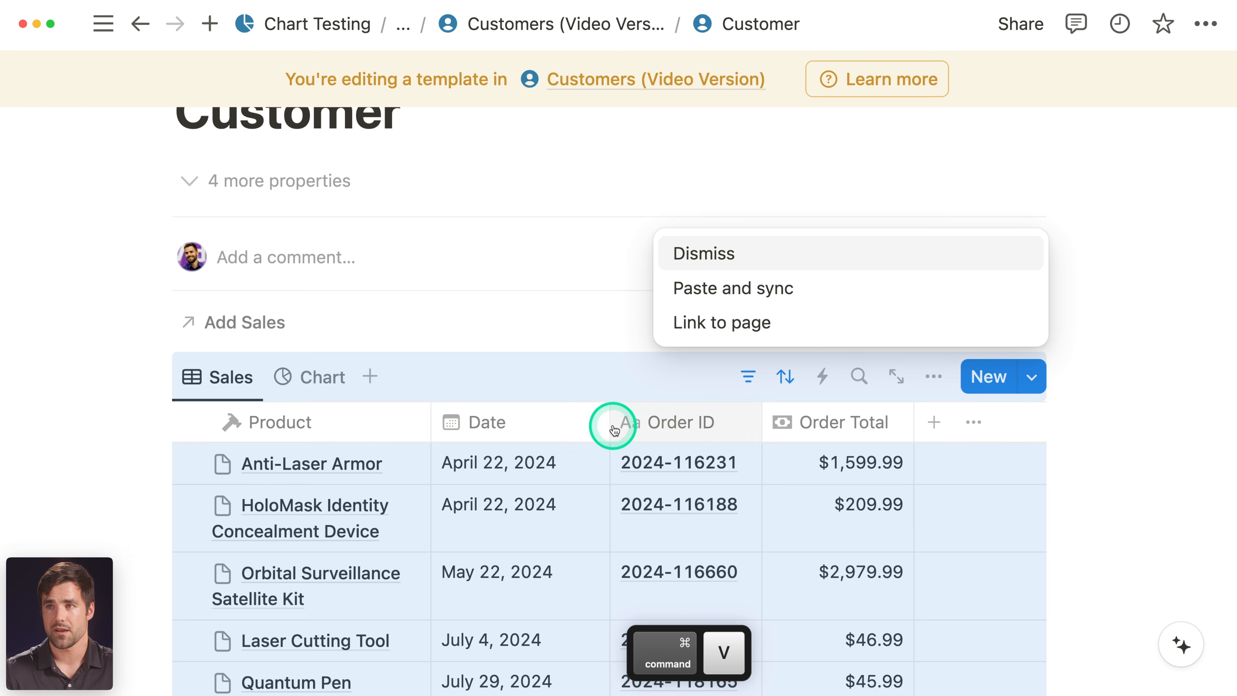
click(719, 253)
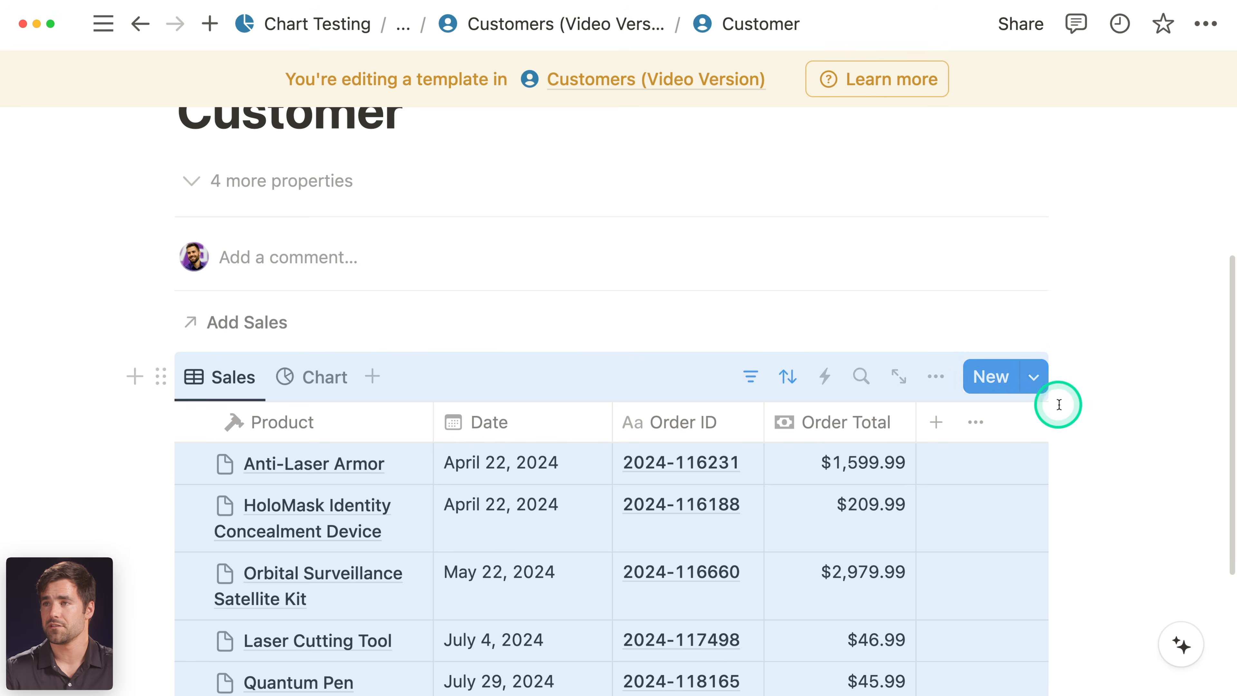
- Change the Sales view's Customer filter in the template from the individual customer to the Customer template itself
scroll(1085, 420, down, 3)
click(753, 239)
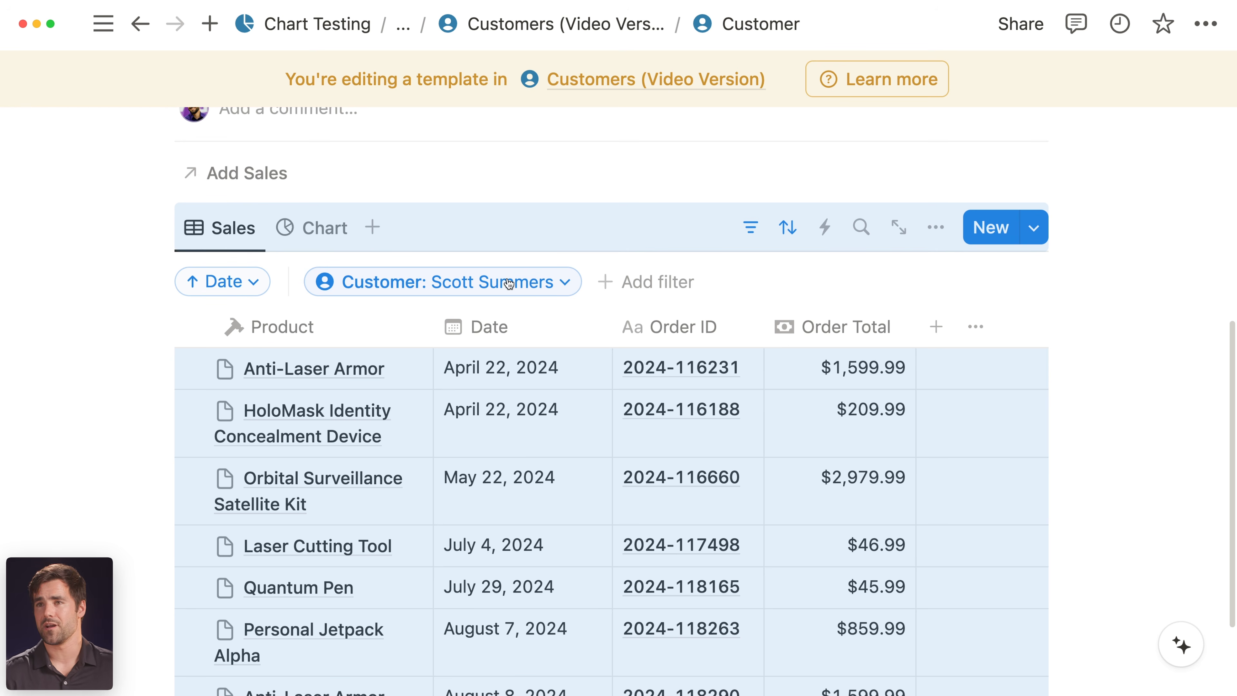
click(516, 287)
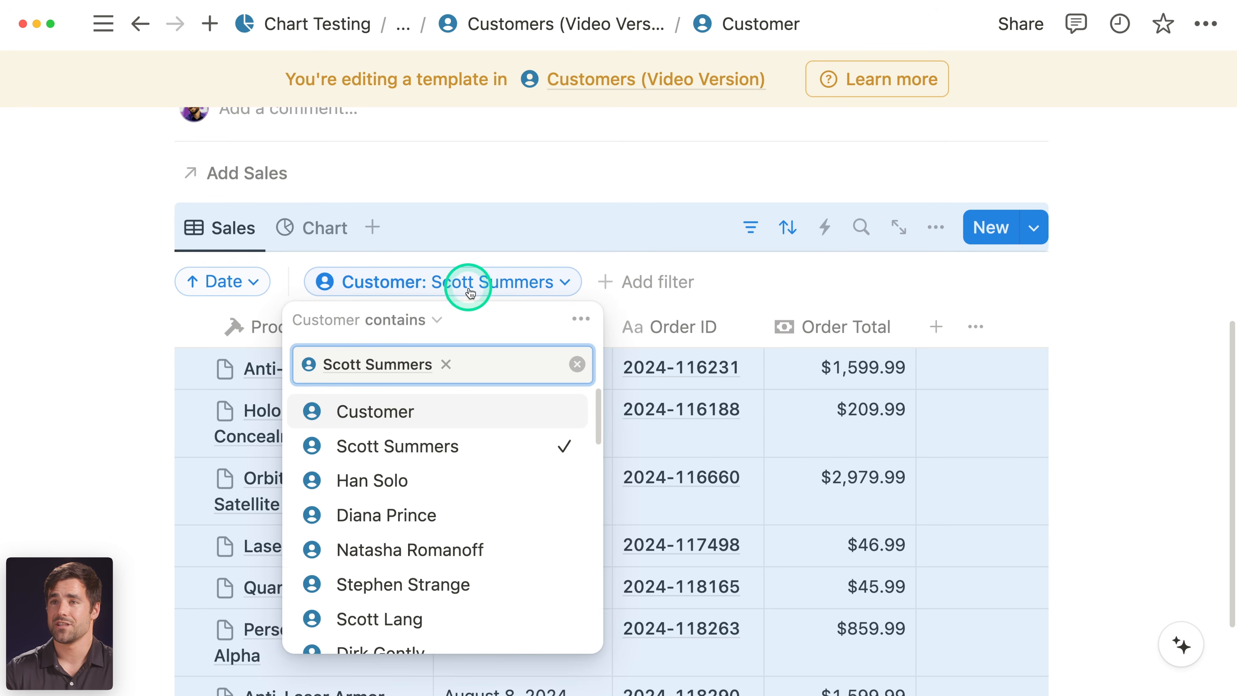
click(446, 365)
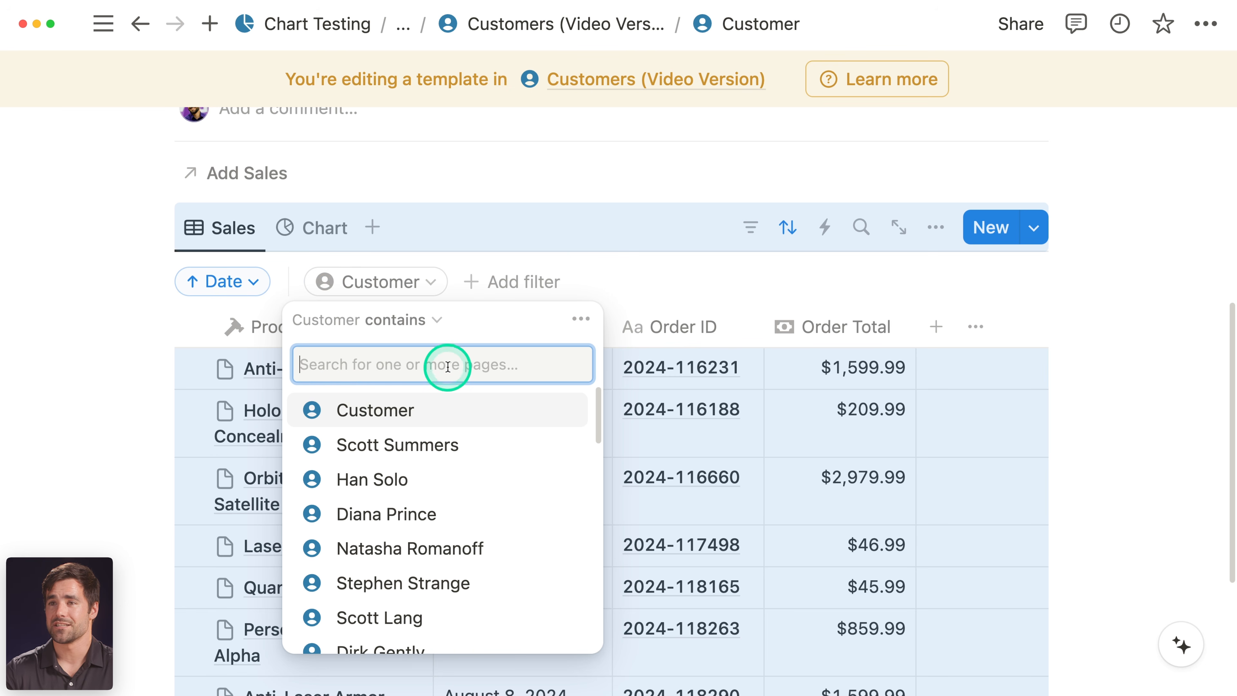
click(366, 412)
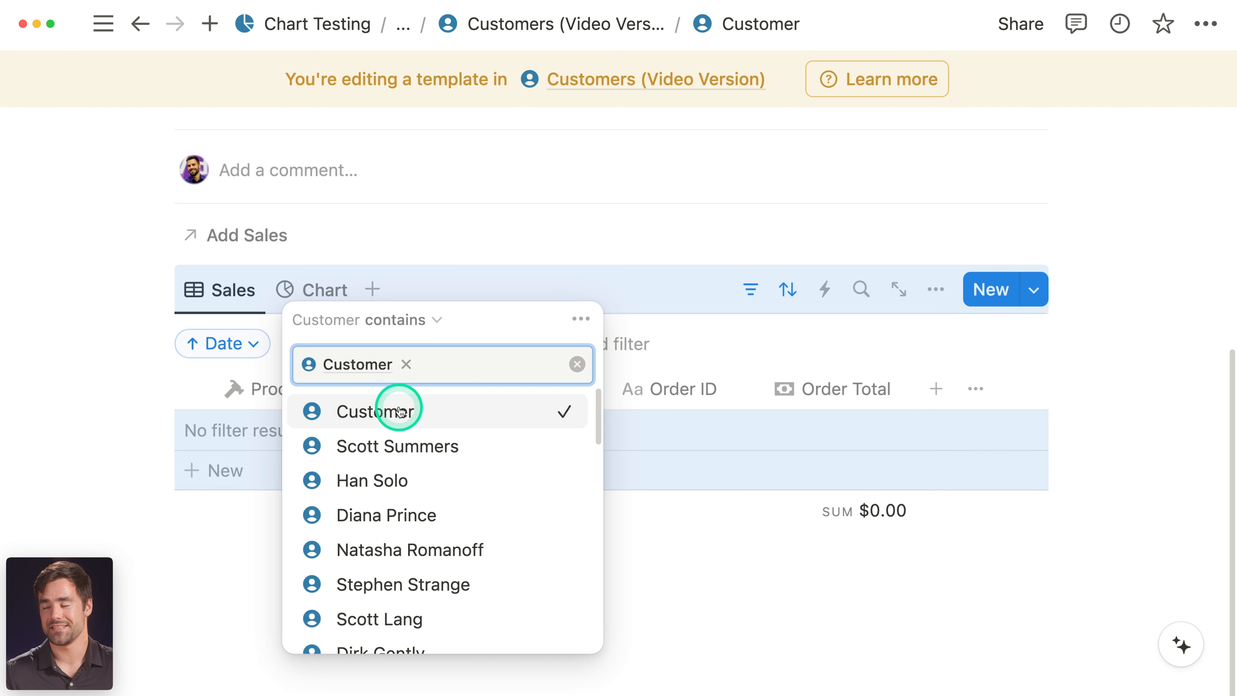
click(1120, 381)
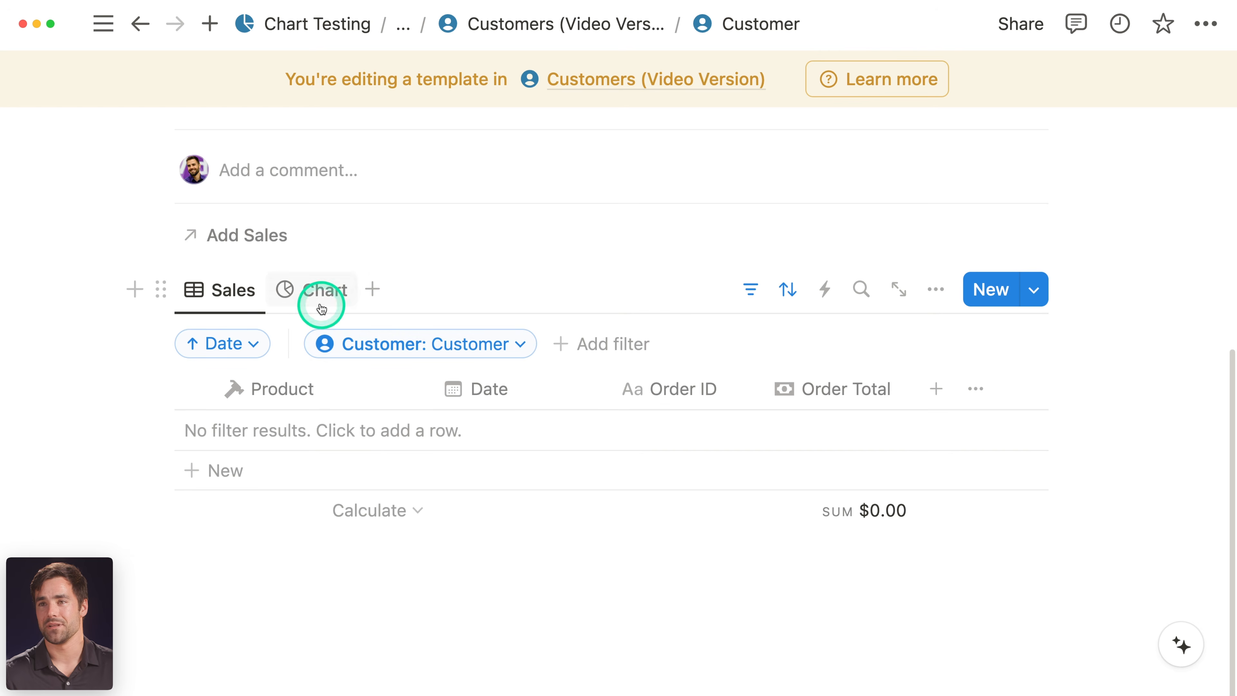
- Set the Customer filter of the template's Chart view to the Customer template instead of the individual customer
click(309, 292)
scroll(306, 293, down, 2)
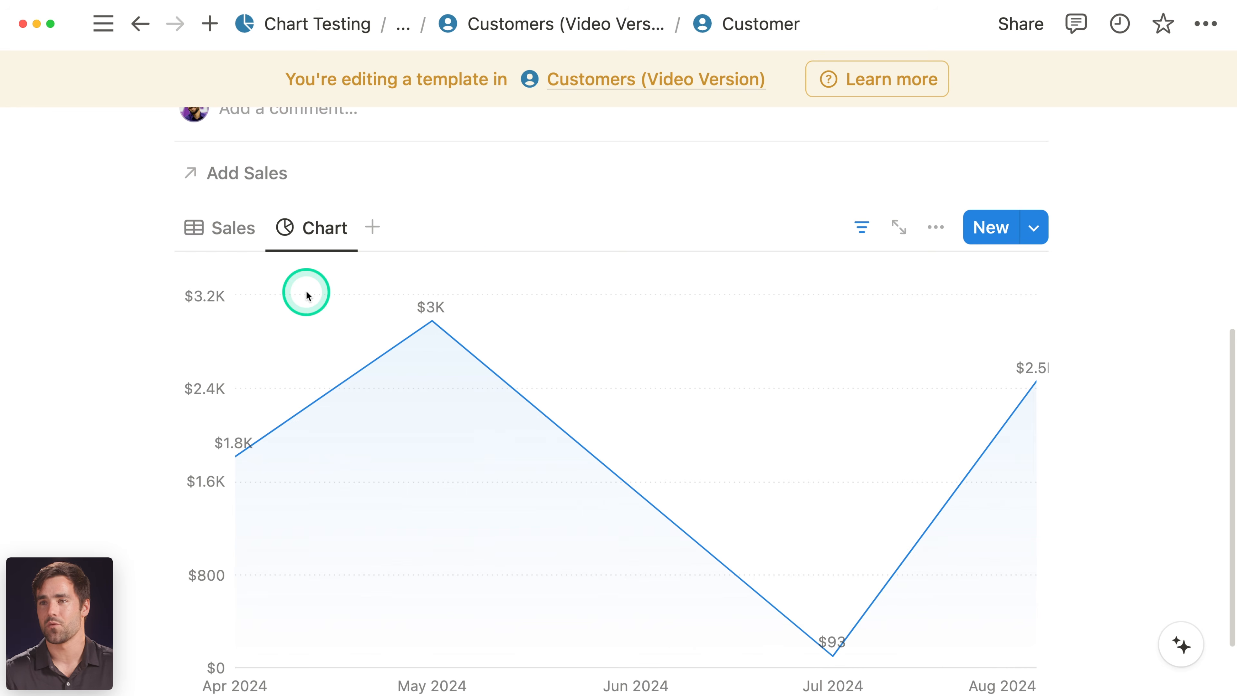
click(855, 227)
click(397, 282)
click(315, 362)
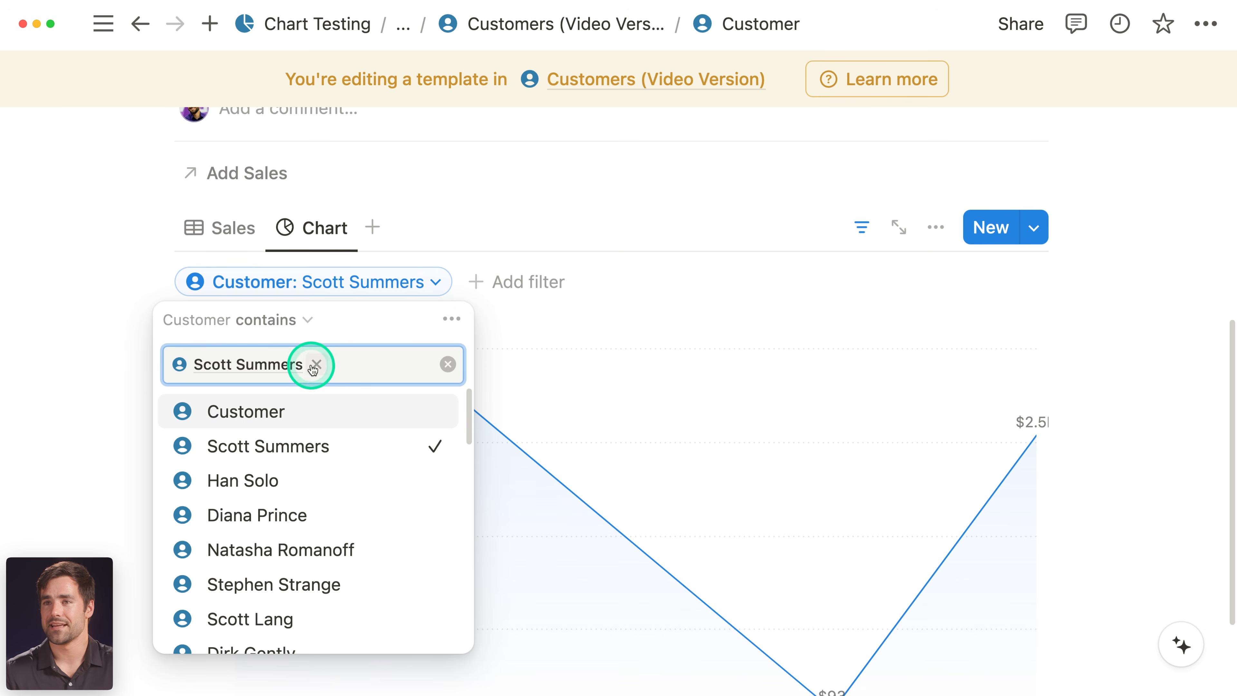
click(248, 410)
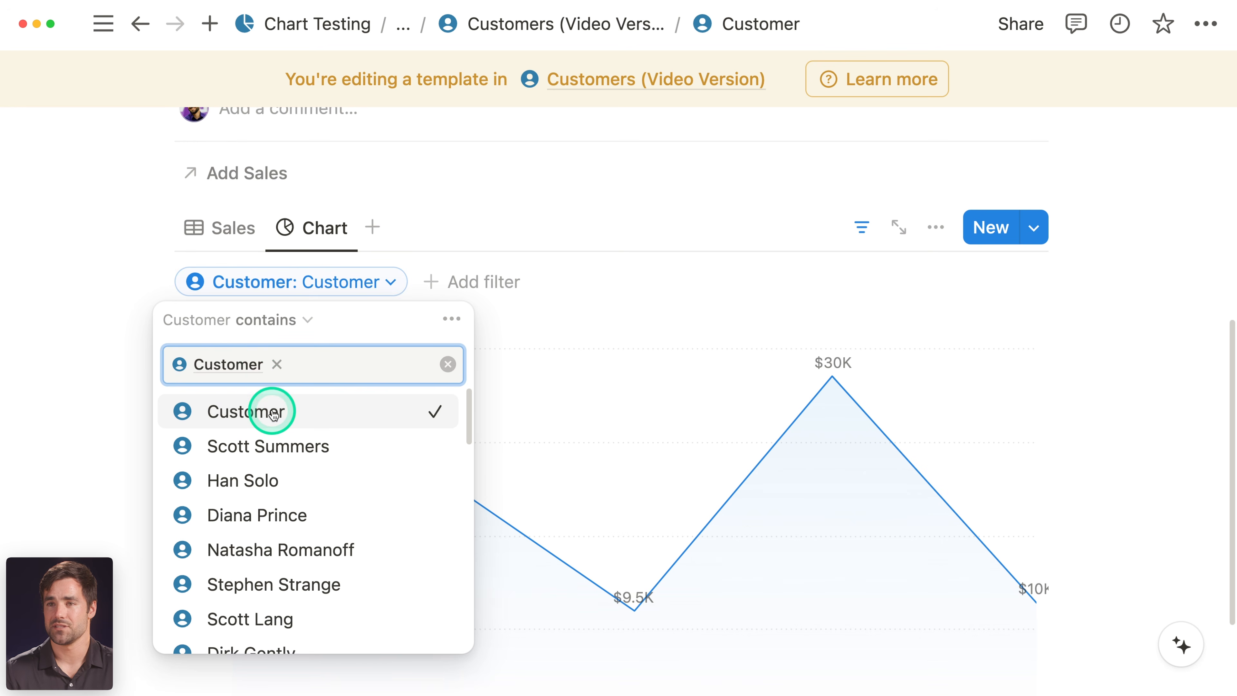
click(1105, 317)
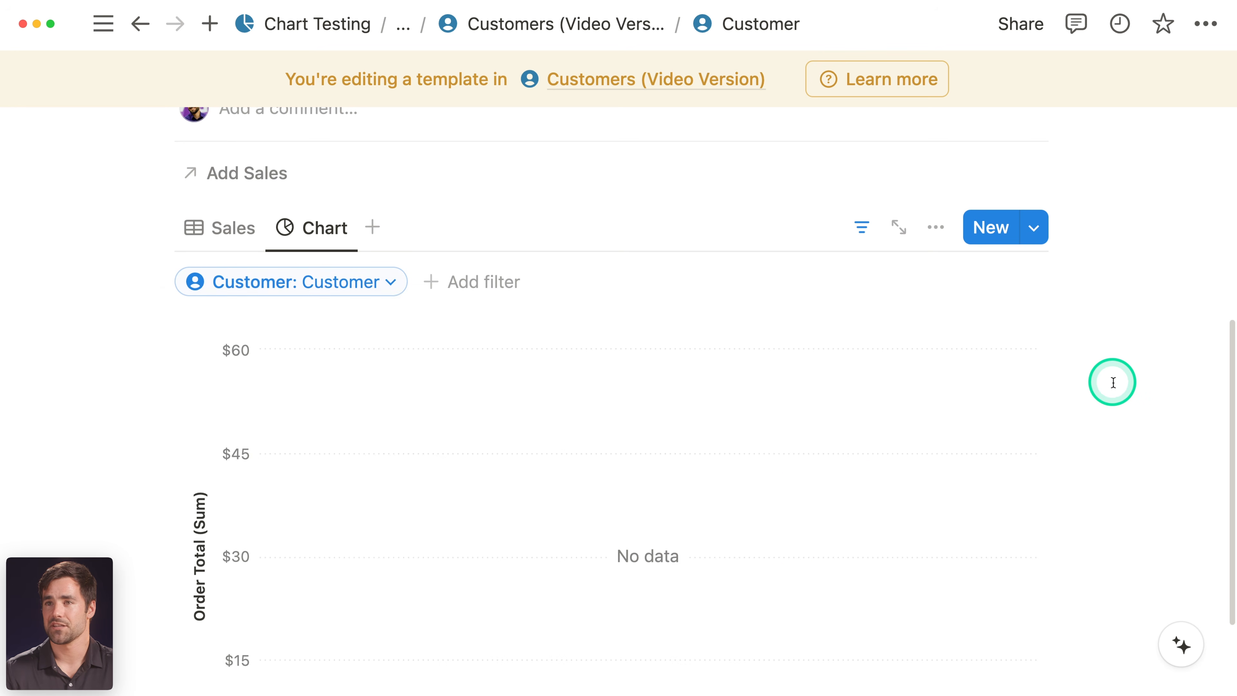
scroll(1115, 389, down, 2)
scroll(1120, 384, down, 2)
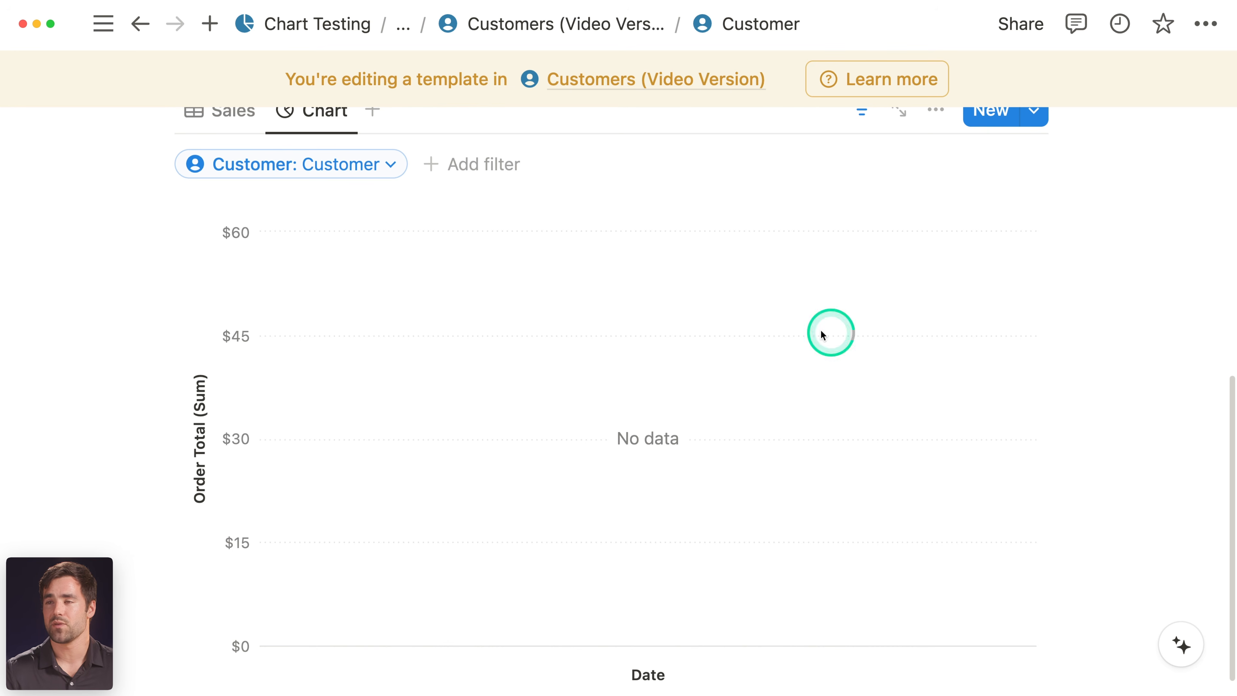
scroll(1069, 451, up, 2)
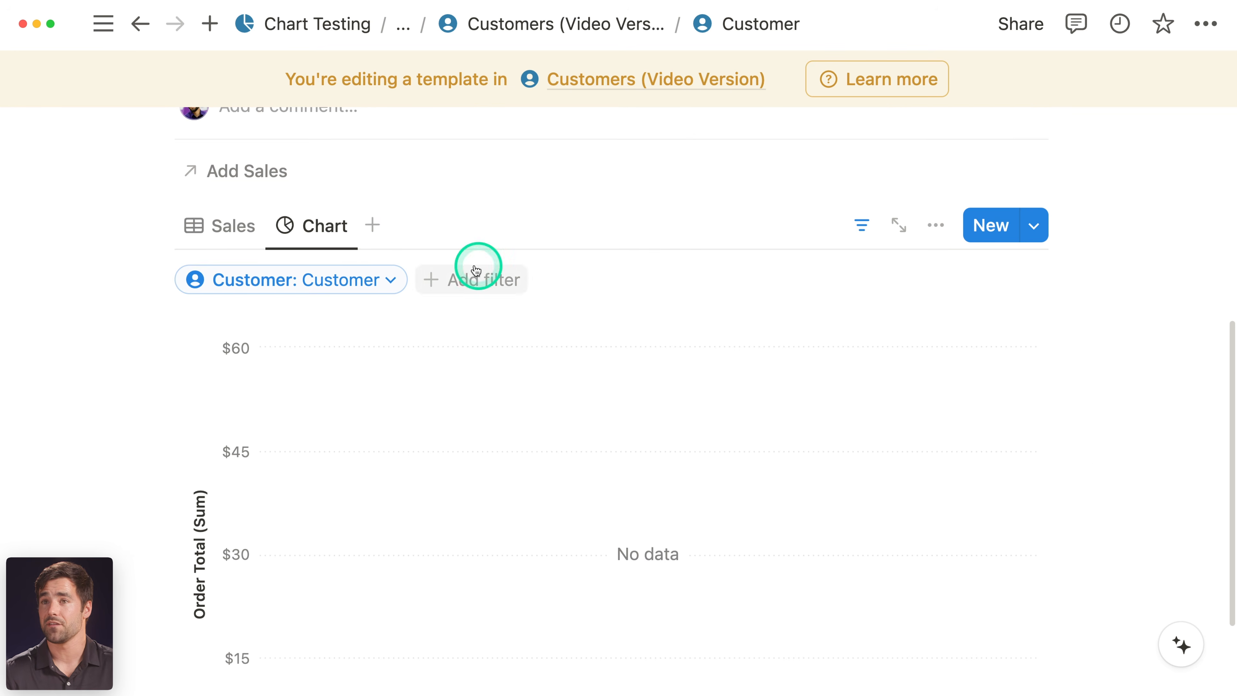
- Switch the template back to the Sales view and open the second VIP customer's page from Customers (Video Version) in side peek
click(234, 225)
scroll(525, 342, up, 4)
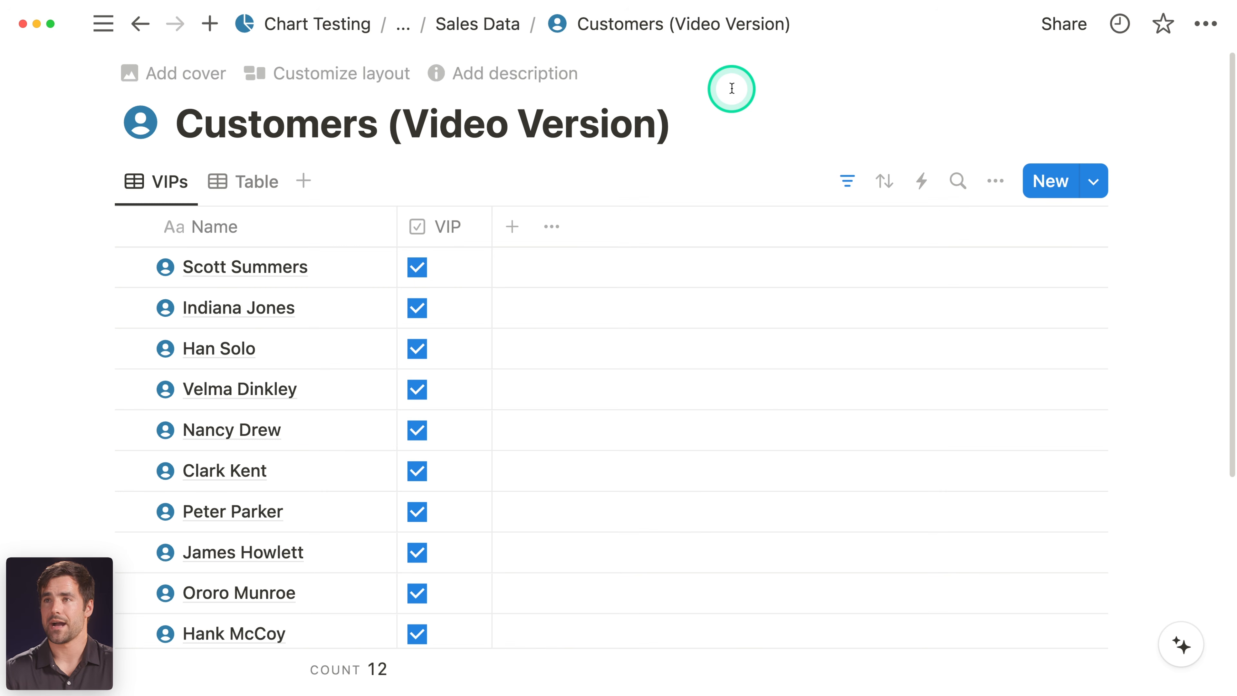
scroll(738, 101, down, 2)
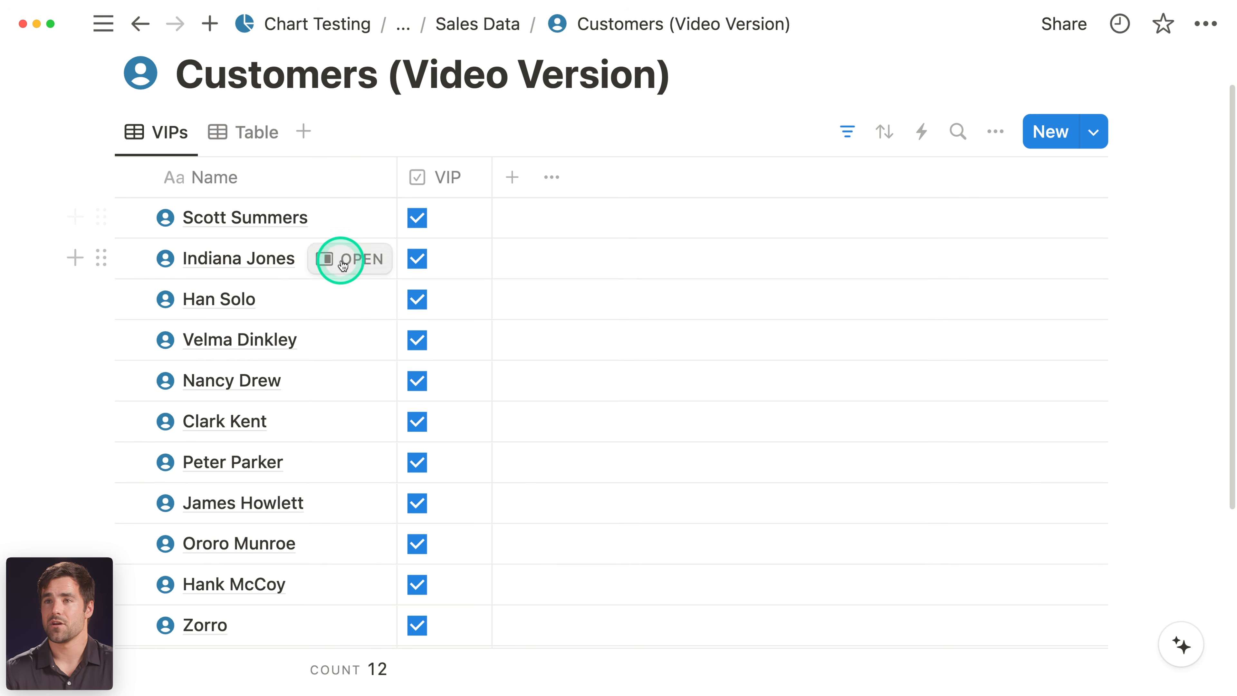
click(357, 271)
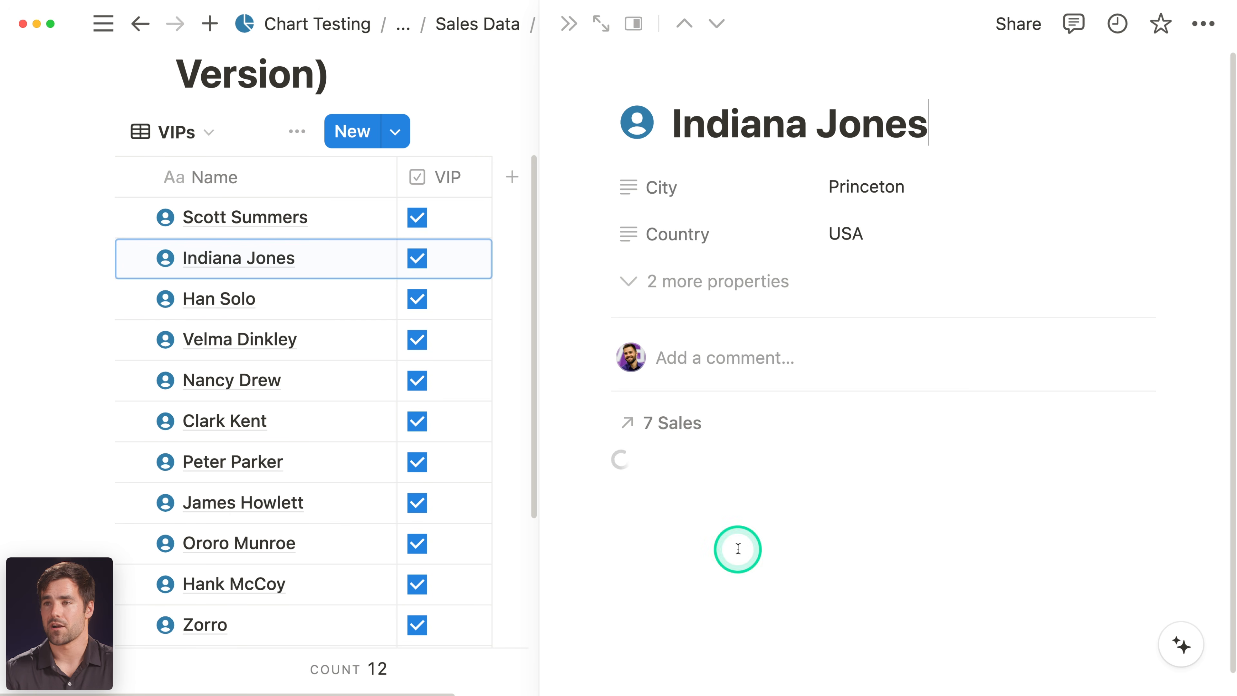
- Open the second VIP customer's page as a full page and check the Customer filter on its Sales view
scroll(1156, 428, down, 2)
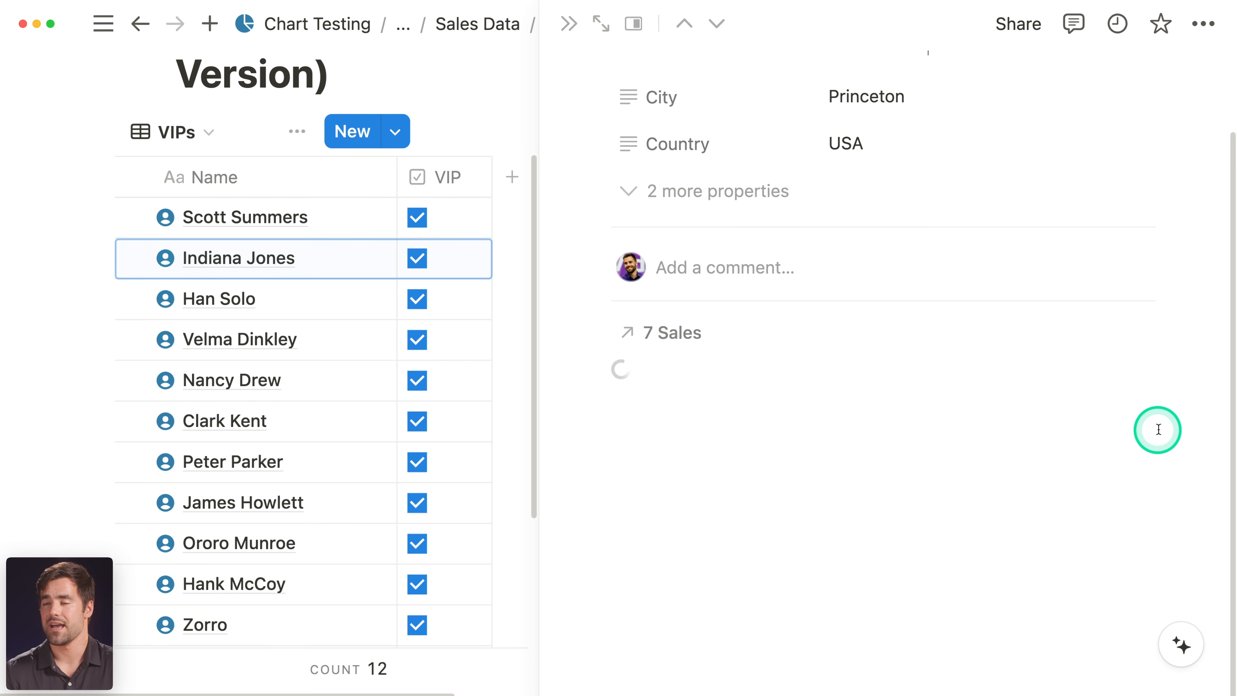
scroll(1161, 426, down, 5)
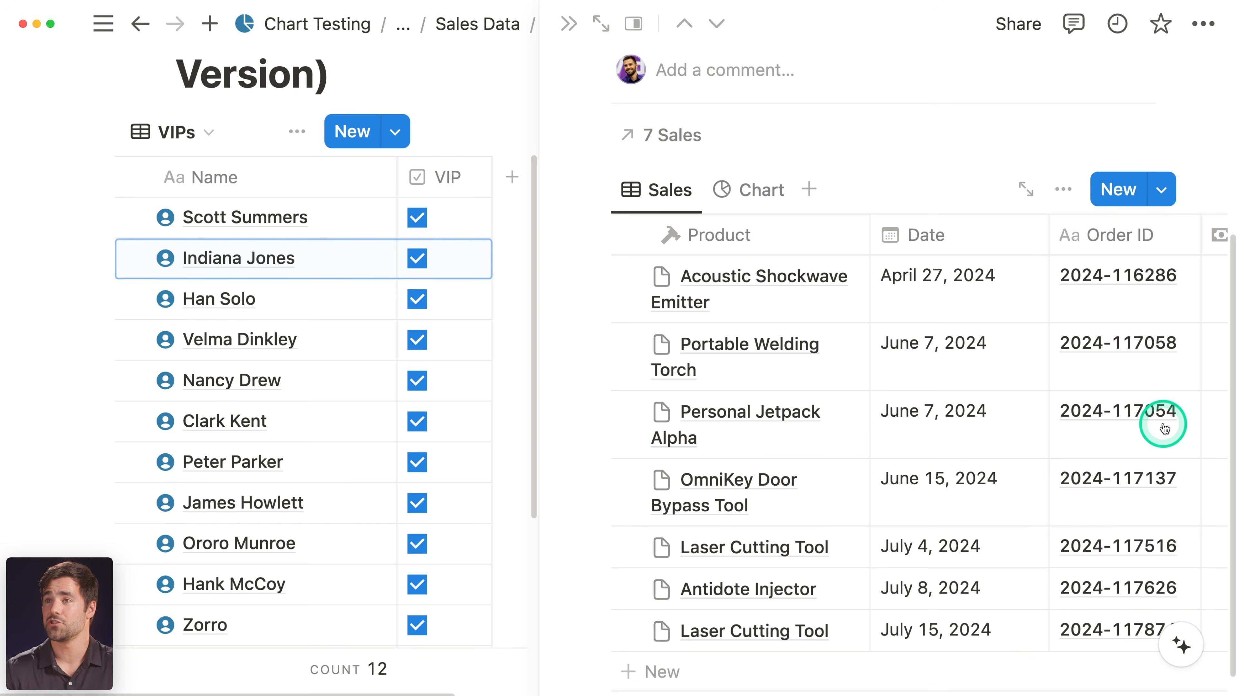
click(602, 25)
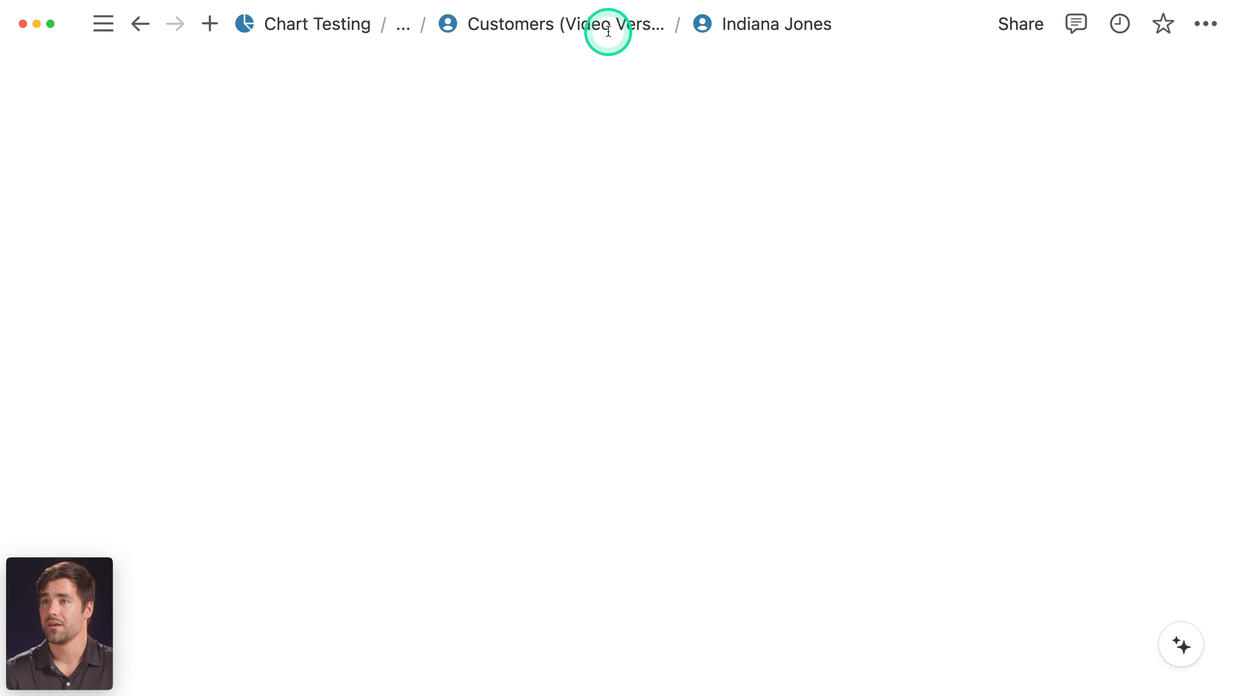
scroll(658, 215, down, 12)
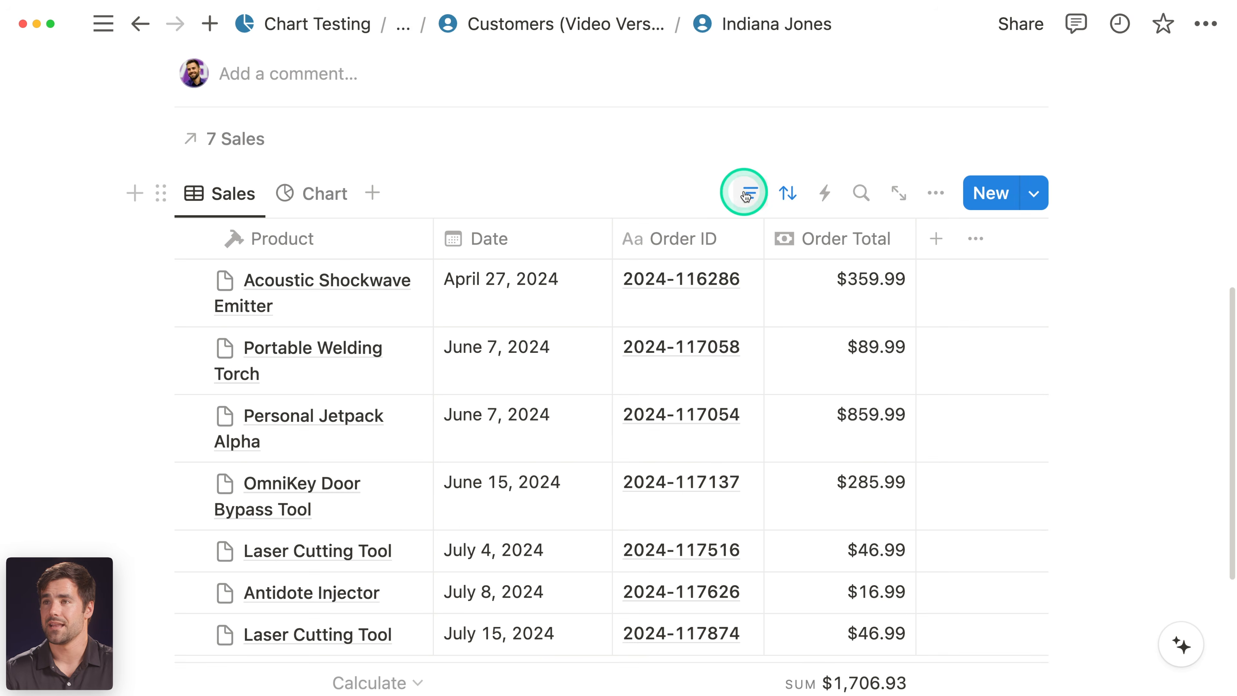
click(745, 200)
click(510, 246)
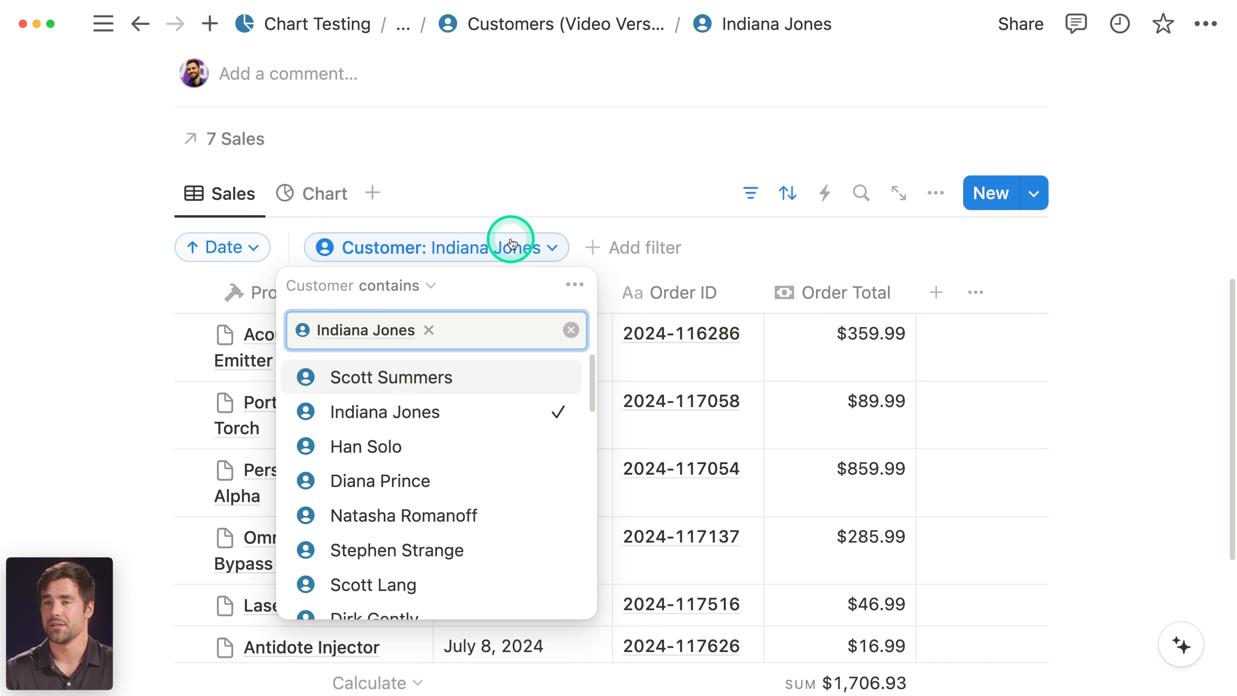
click(531, 181)
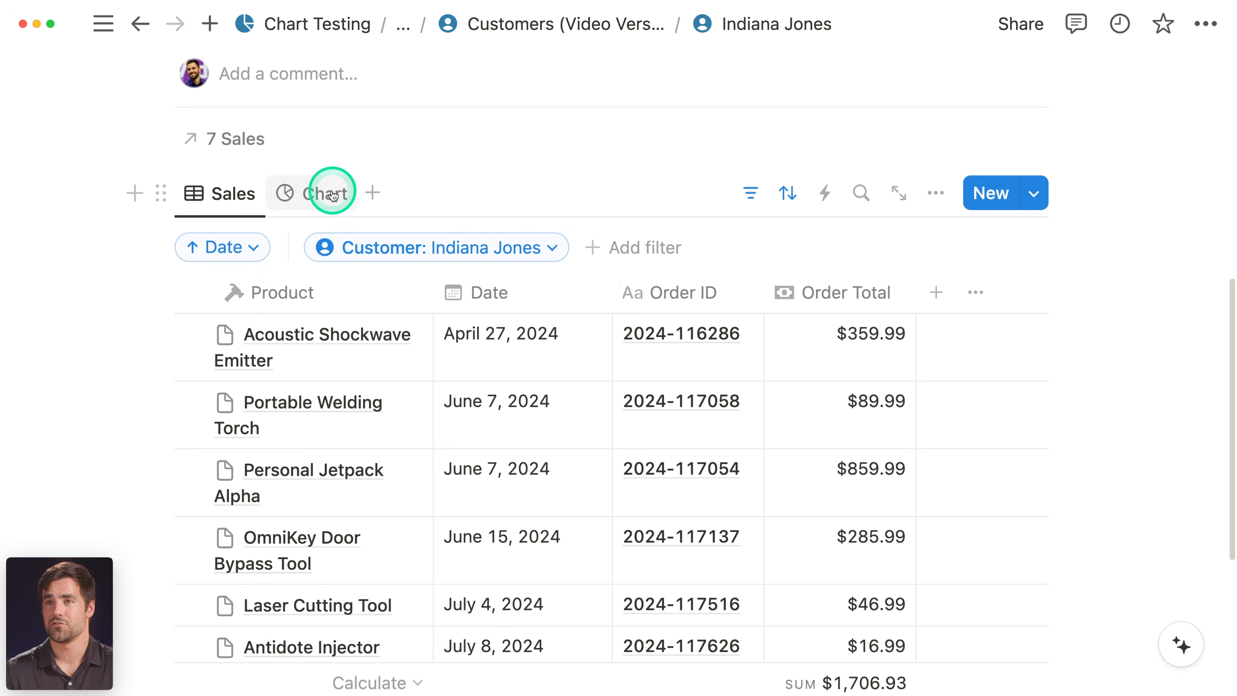
- Switch the customer page's sales block to the Chart view and inspect its monthly sales line
click(319, 193)
scroll(525, 178, down, 1)
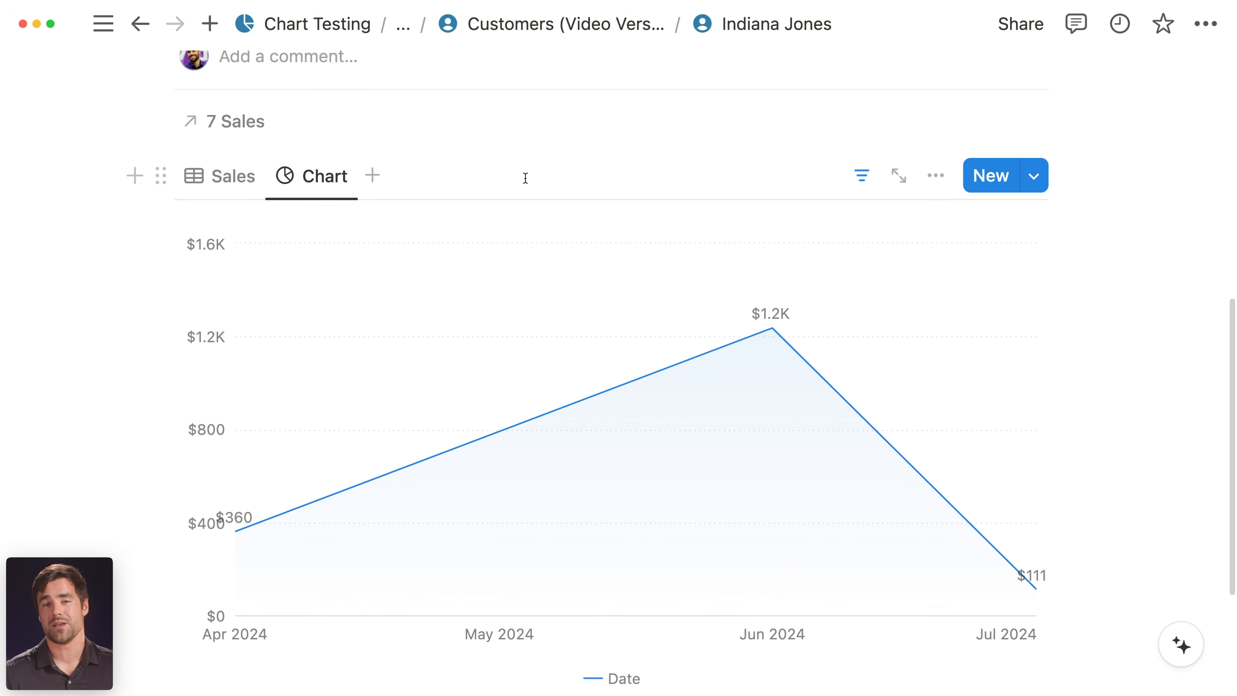
mouse_move(528, 205)
mouse_down()
mouse_move(829, 475)
mouse_move(356, 471)
mouse_move(651, 387)
mouse_up()
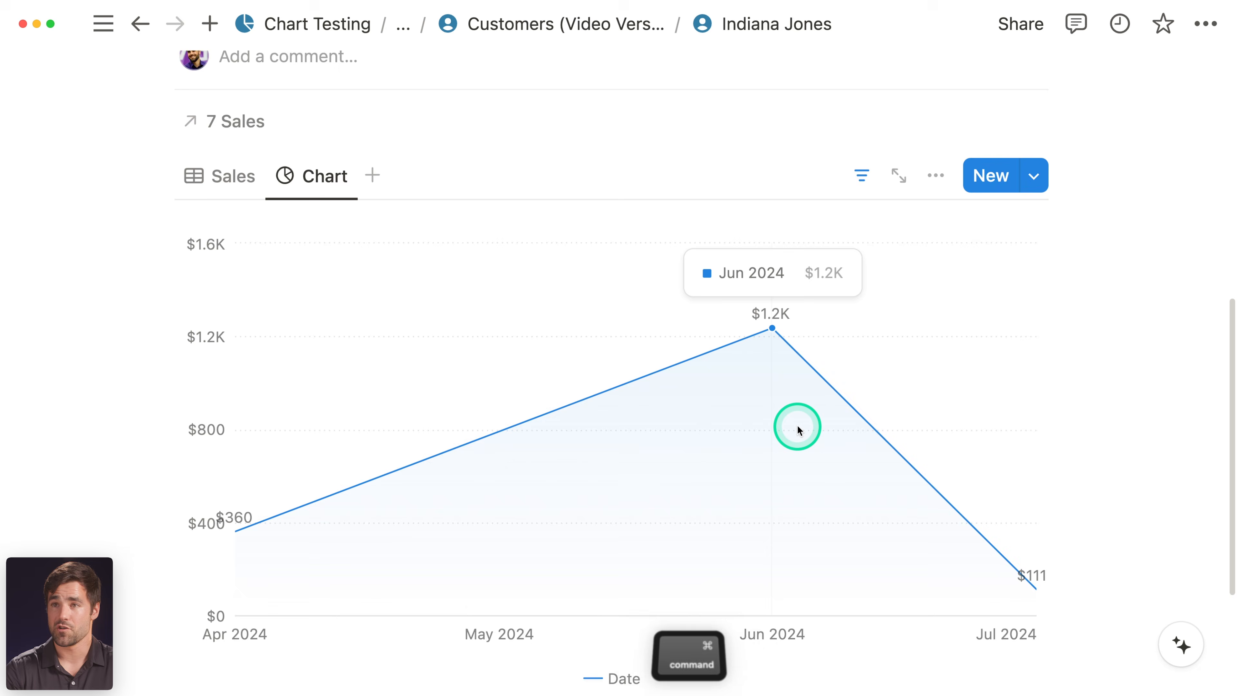
- Return to the VIPs list and open the third customer's page in side peek to check its sales chart
key(super+bracketleft)
click(348, 176)
click(712, 445)
scroll(975, 341, down, 2)
click(771, 181)
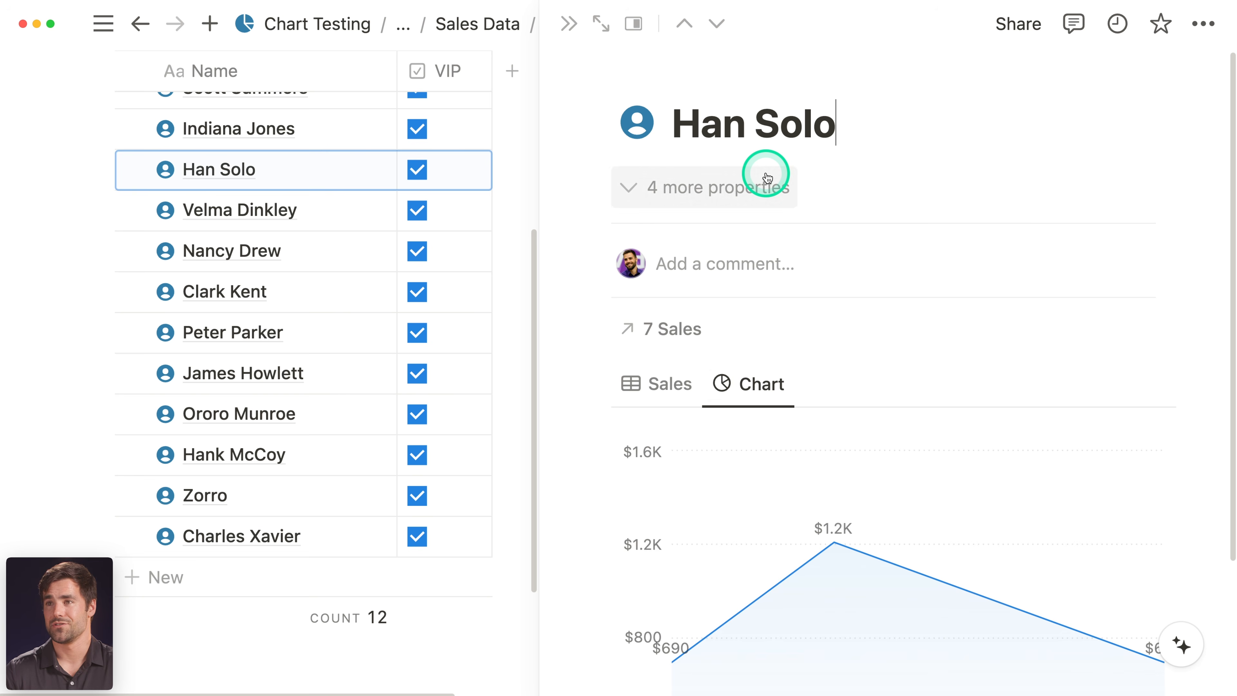
scroll(1120, 304, down, 3)
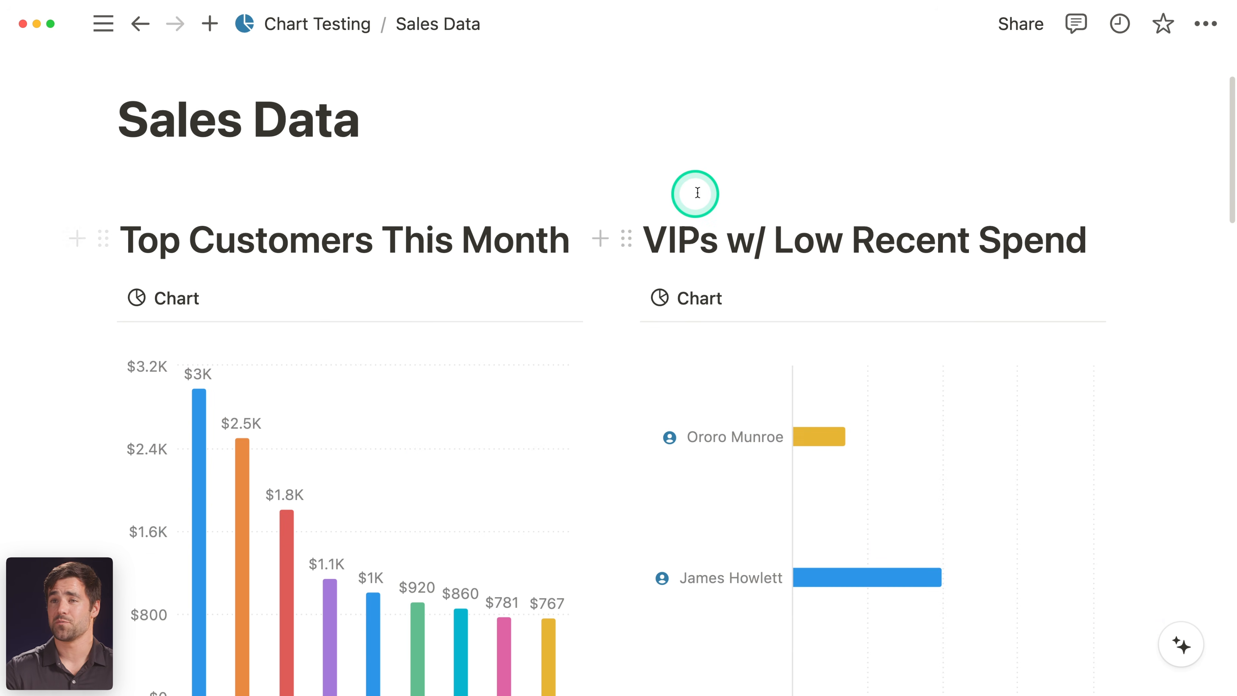
- Examine the Sales Data dashboard's Top Customers This Month, VIPs w/ Low Recent Spend and Sales by Customer charts
scroll(694, 190, down, 3)
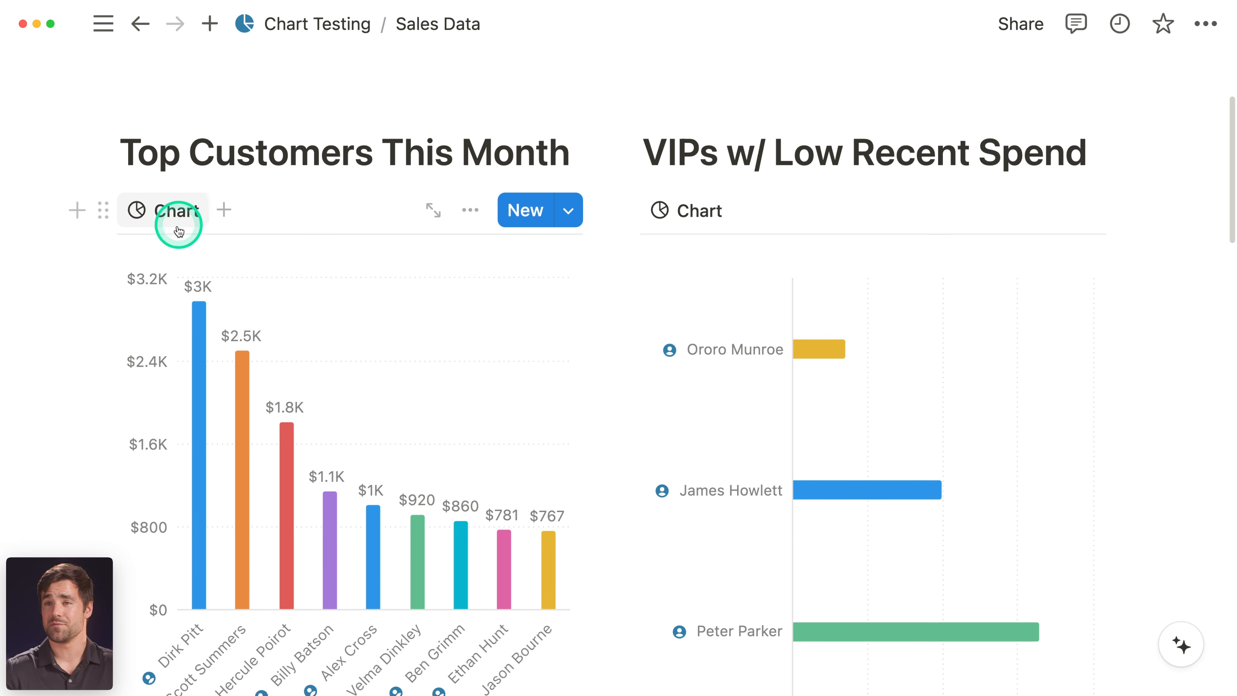
scroll(175, 385, down, 1)
scroll(178, 393, down, 3)
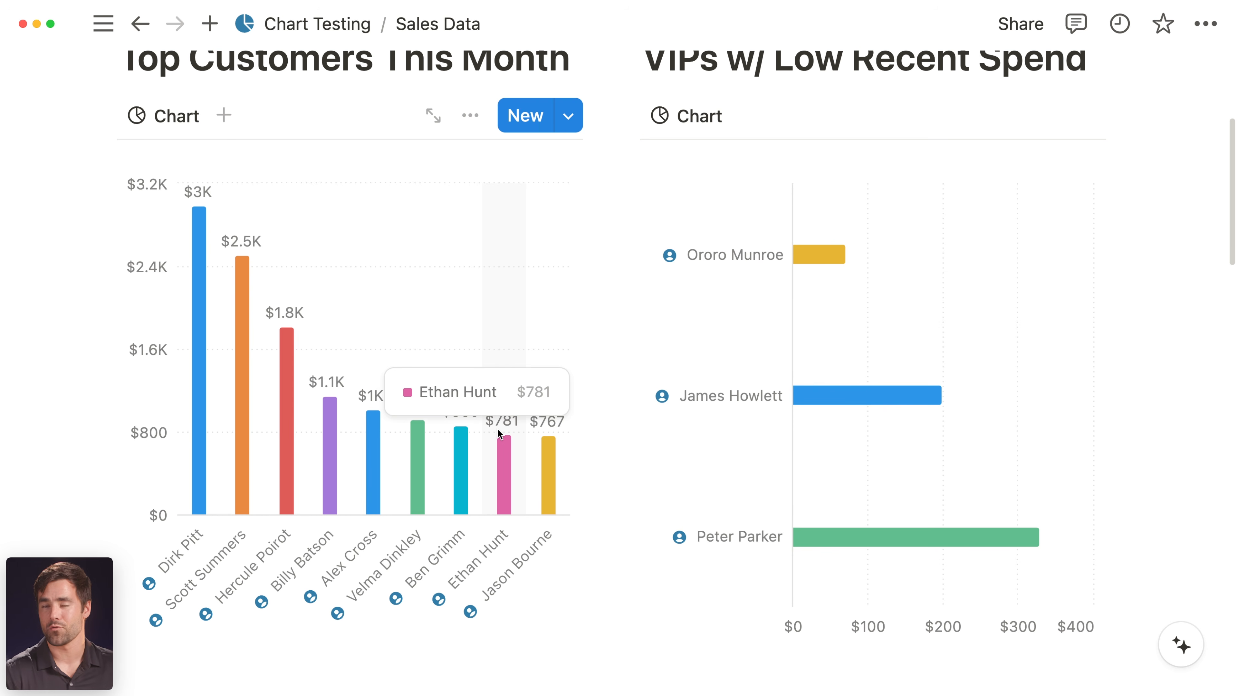
scroll(501, 428, up, 1)
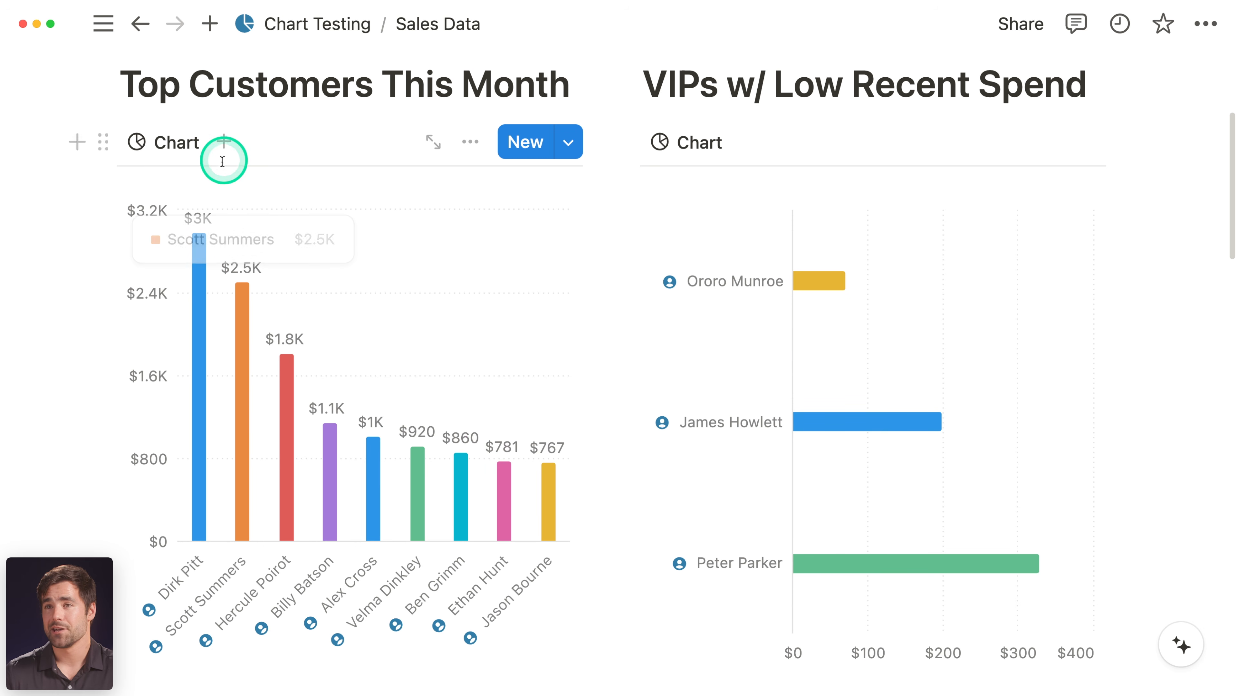
scroll(424, 403, down, 12)
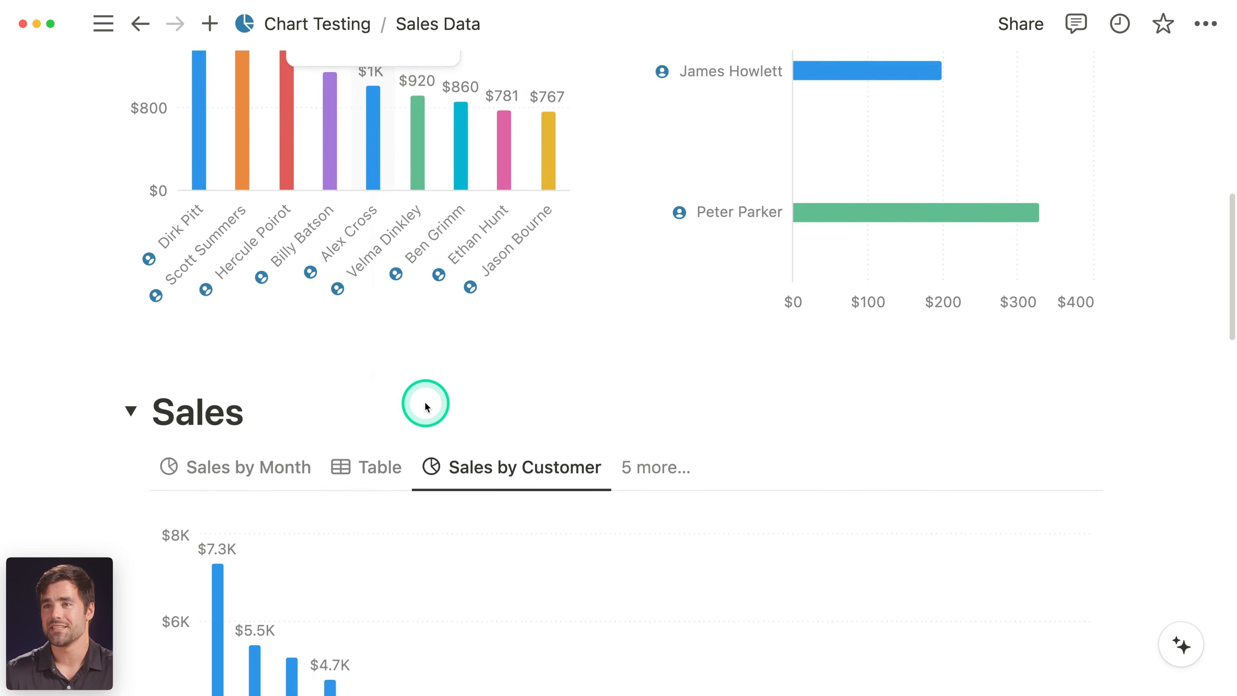
scroll(425, 405, down, 11)
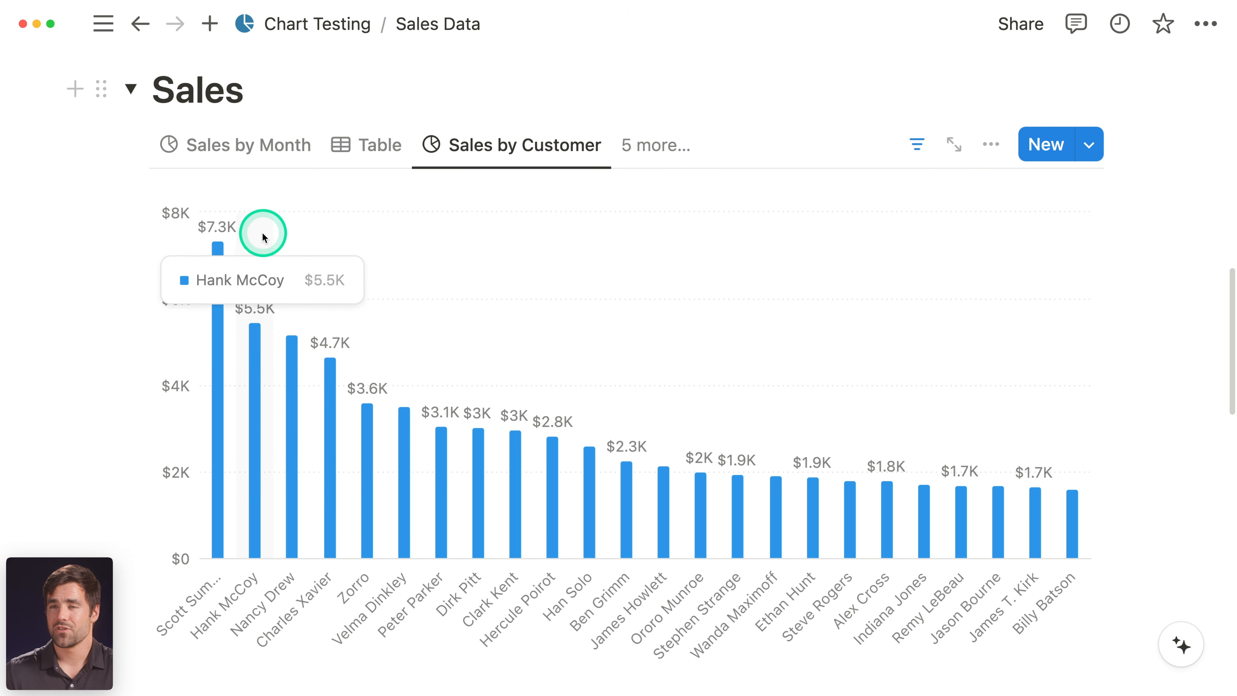
scroll(469, 313, up, 12)
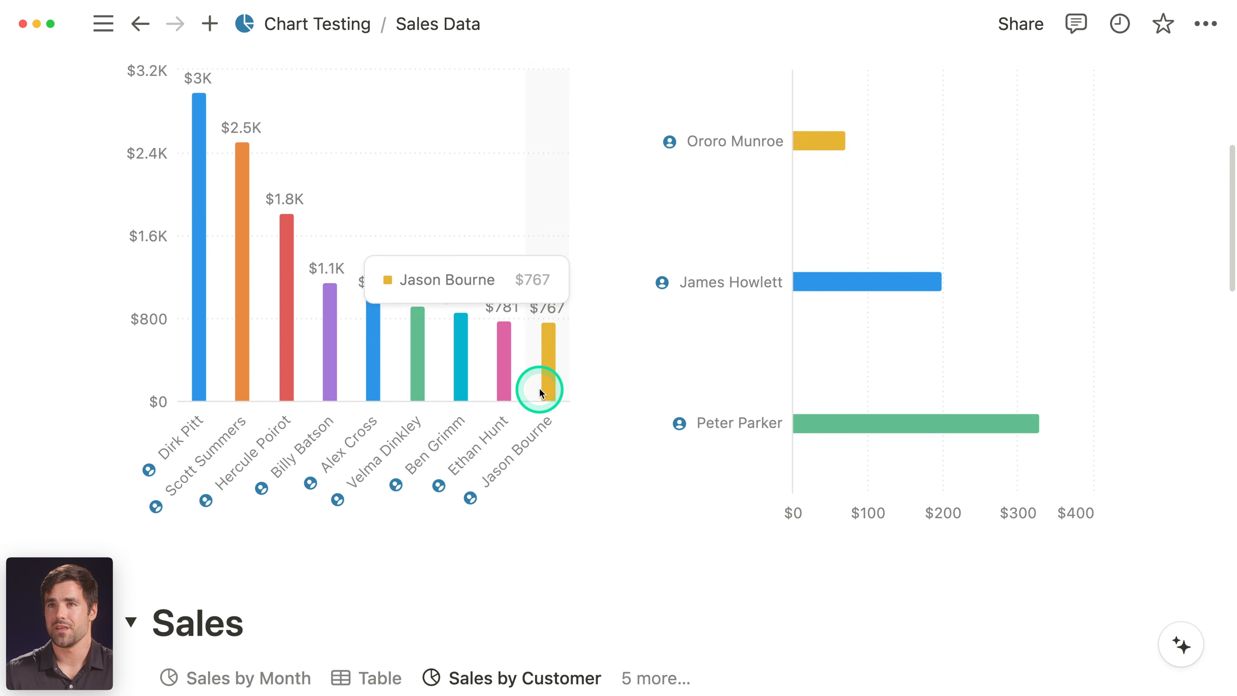
scroll(554, 354, up, 1)
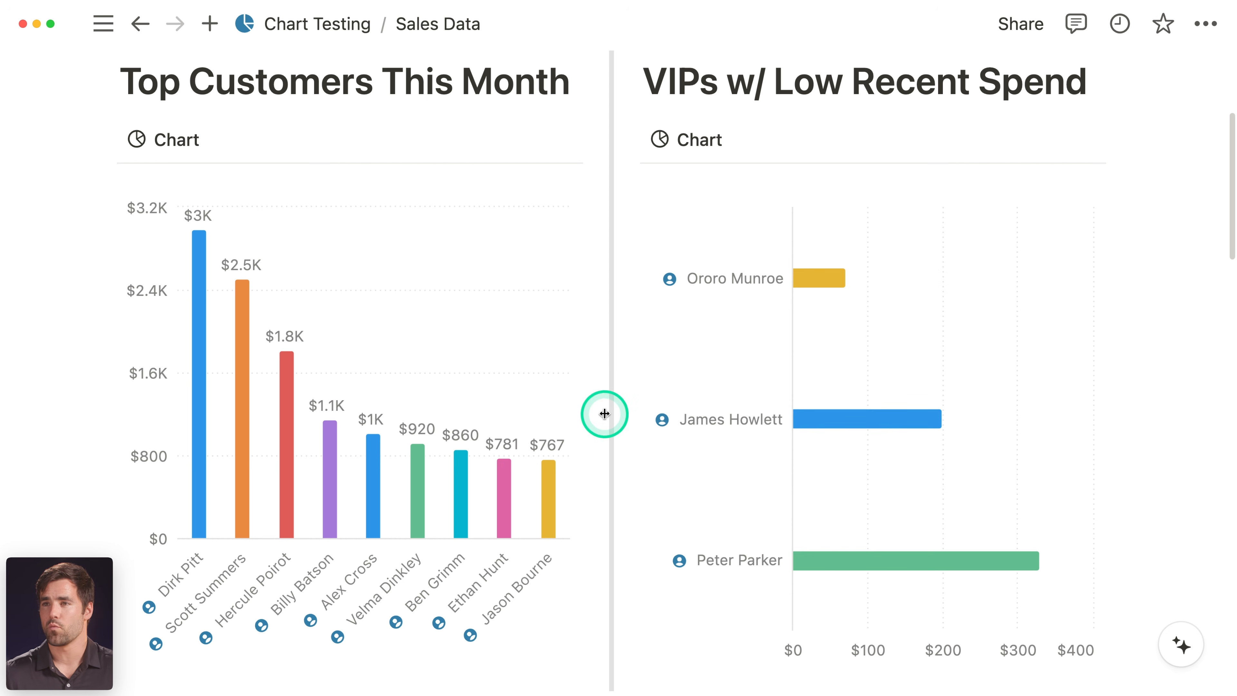
scroll(616, 440, down, 20)
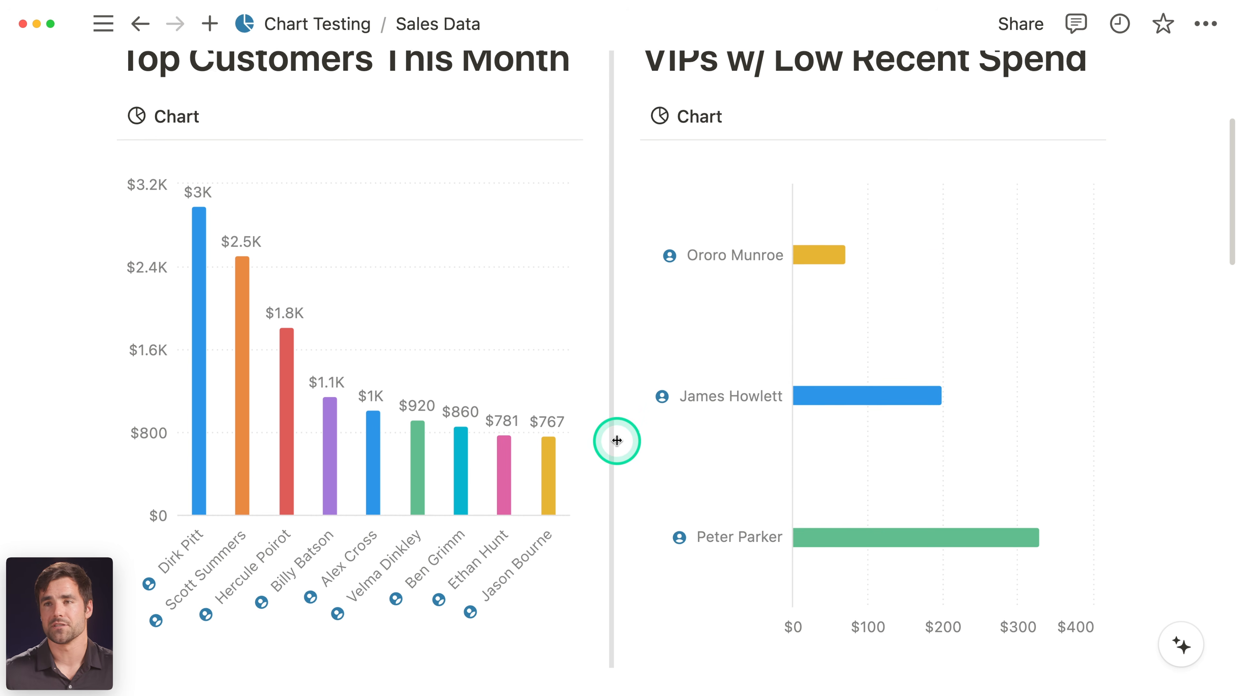
scroll(715, 432, up, 6)
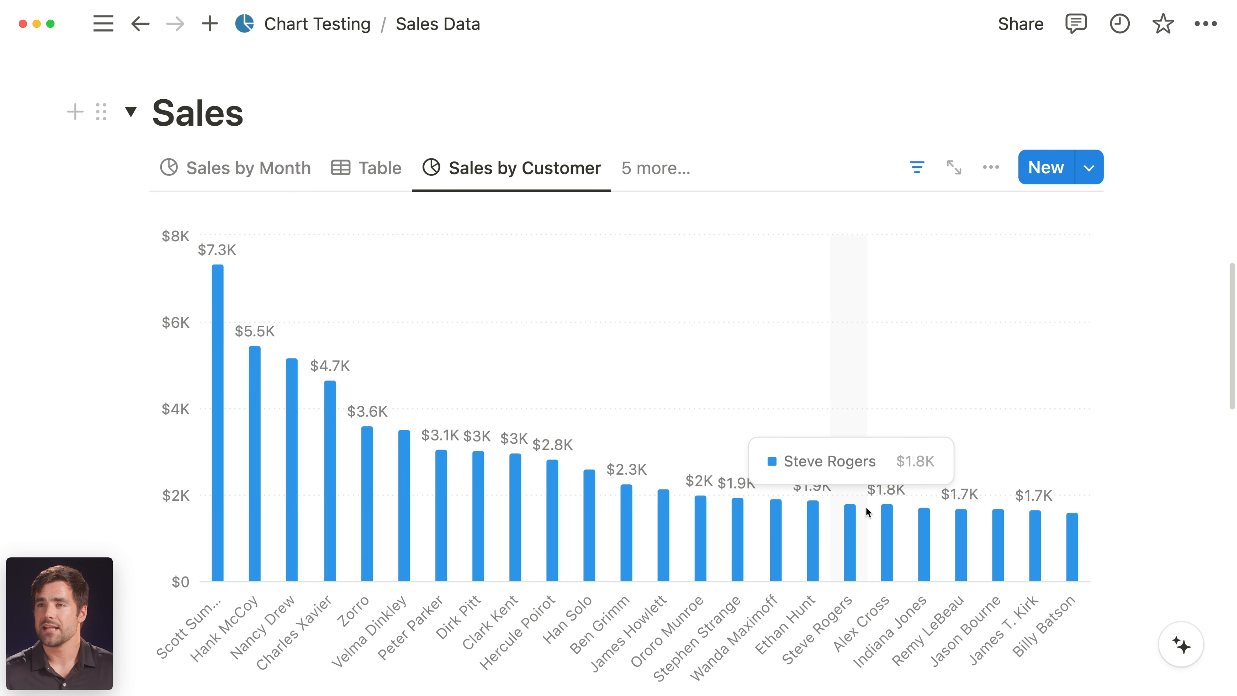
scroll(740, 550, up, 20)
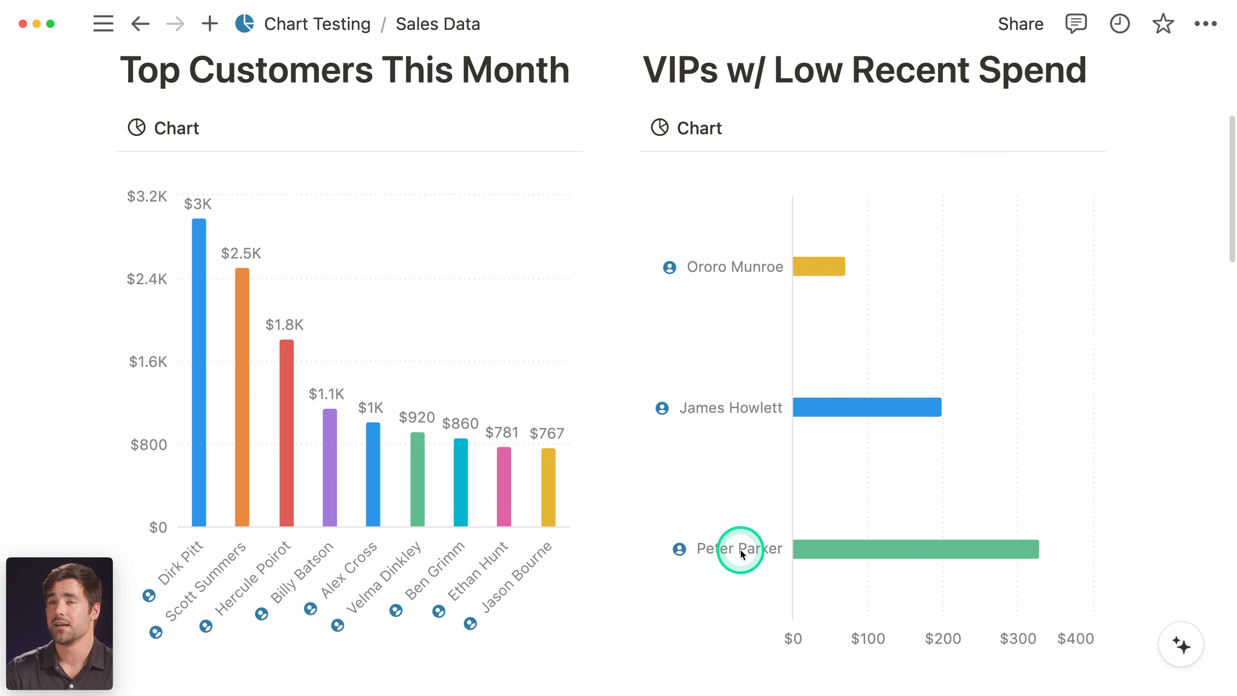
scroll(741, 551, up, 1)
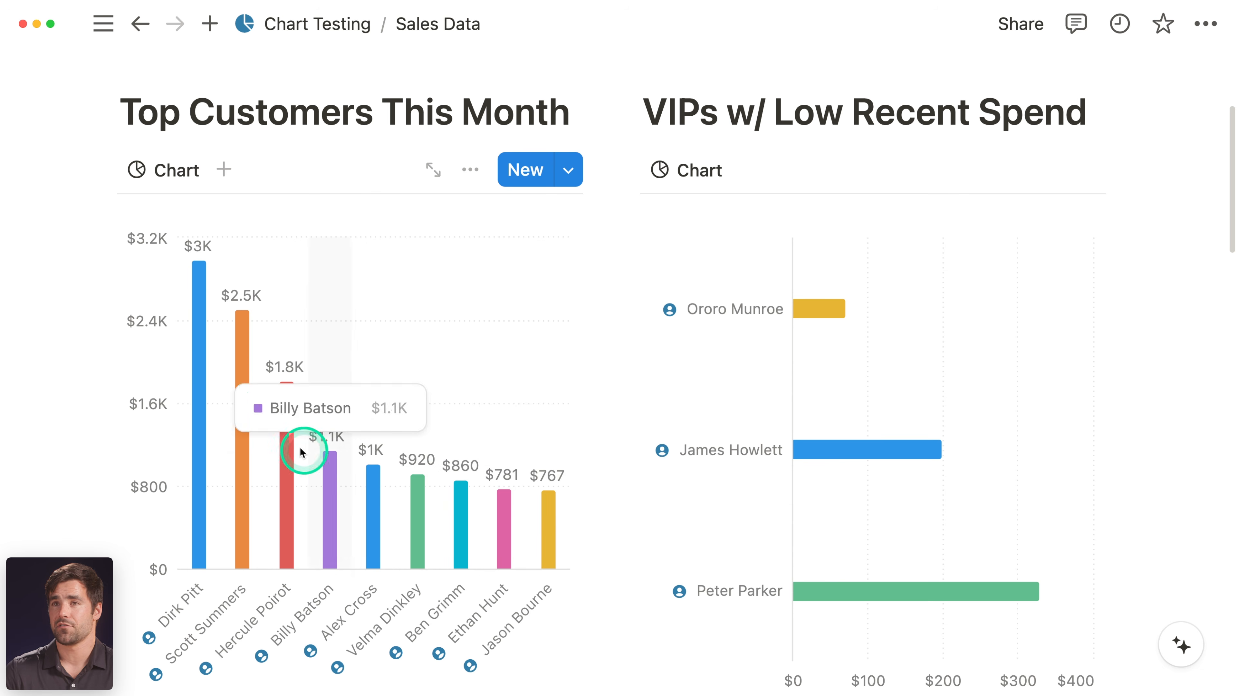
- Open the Sales Data page under Working Files and go to the VIPs view of its Customers database
key(super+backslash)
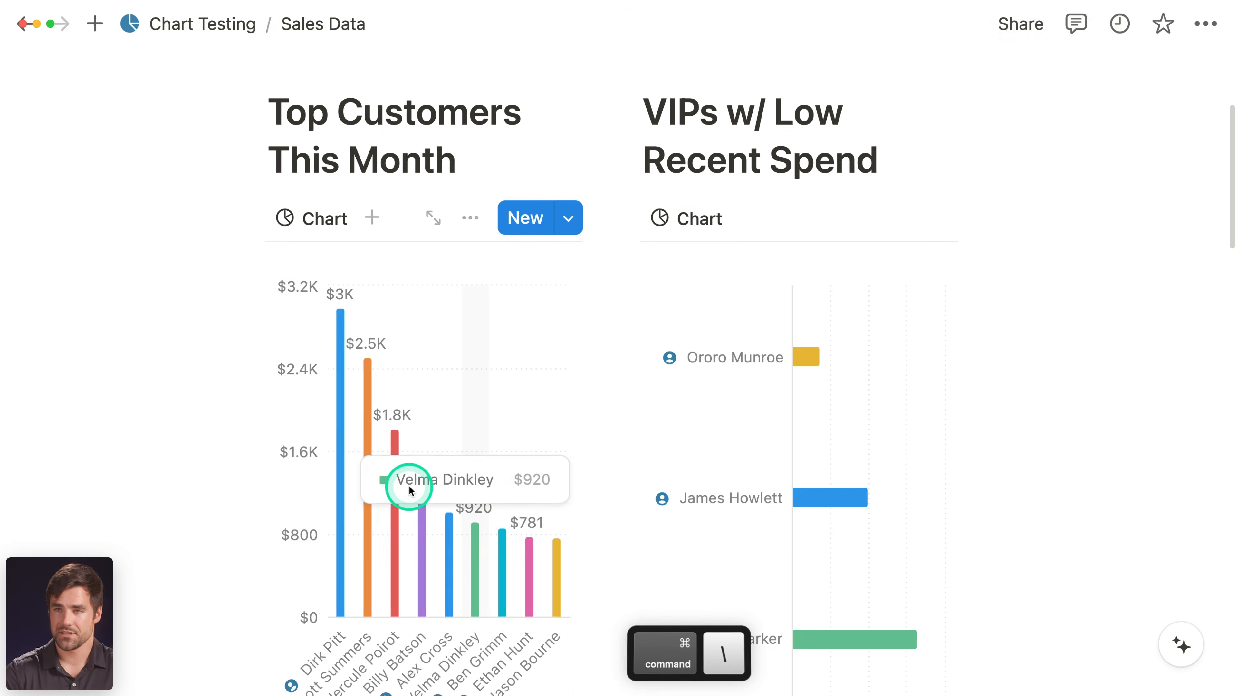
scroll(175, 555, down, 5)
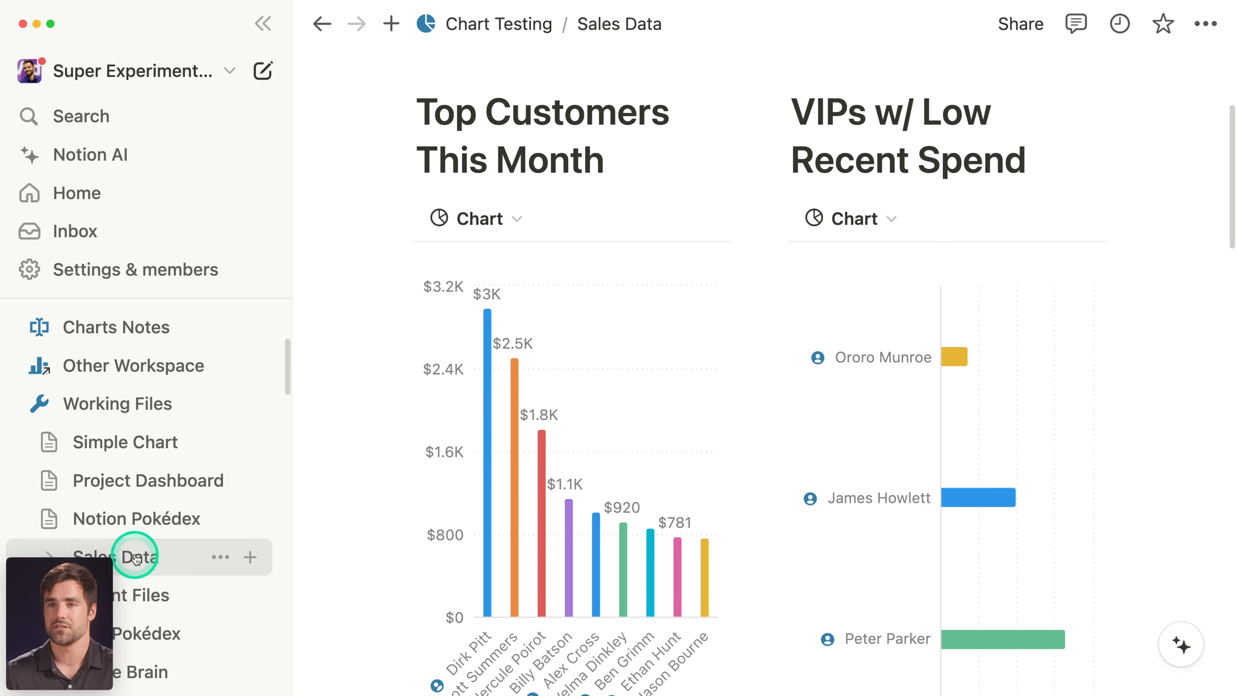
click(134, 556)
key(super+backslash)
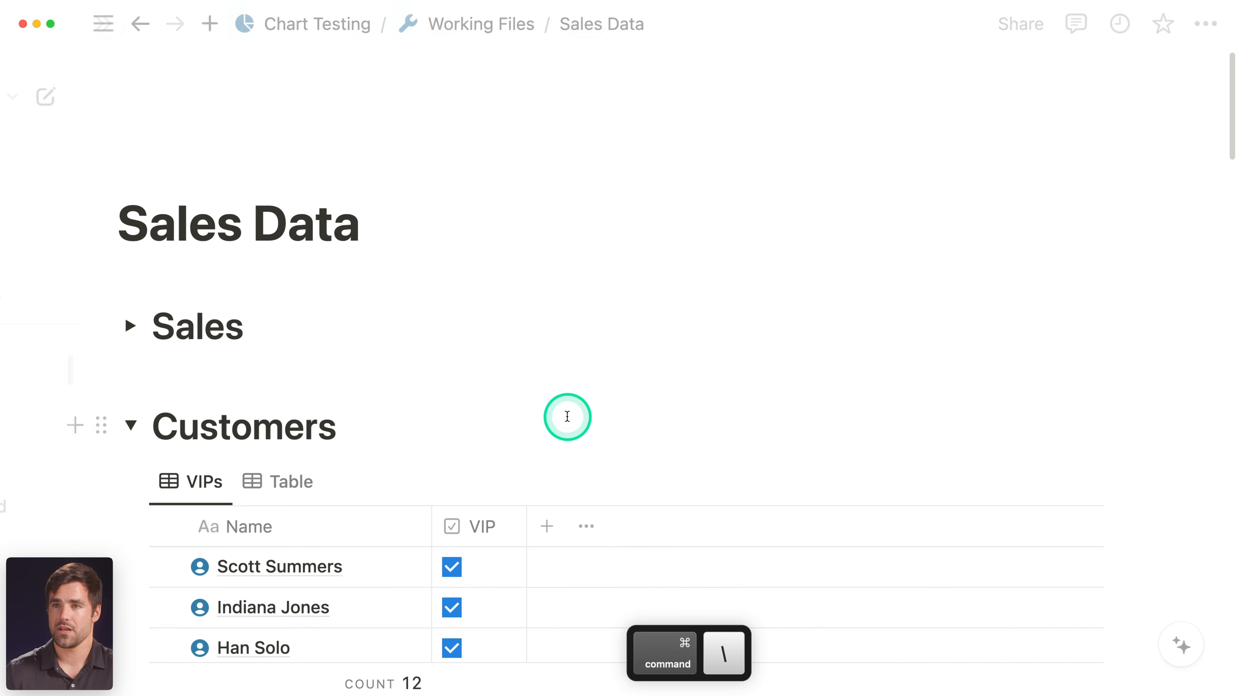
scroll(594, 423, down, 10)
scroll(605, 434, down, 2)
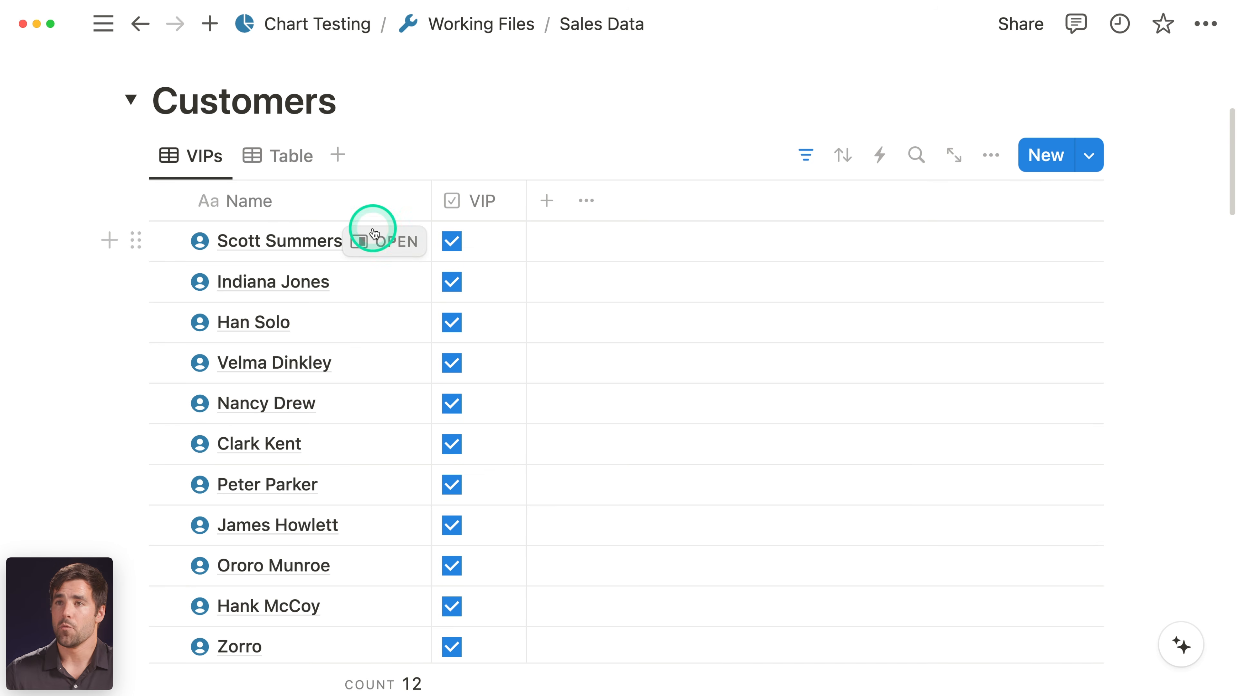
- Open the first VIP customer's page in side peek and add a Formula property named Total Spend
click(385, 240)
click(629, 191)
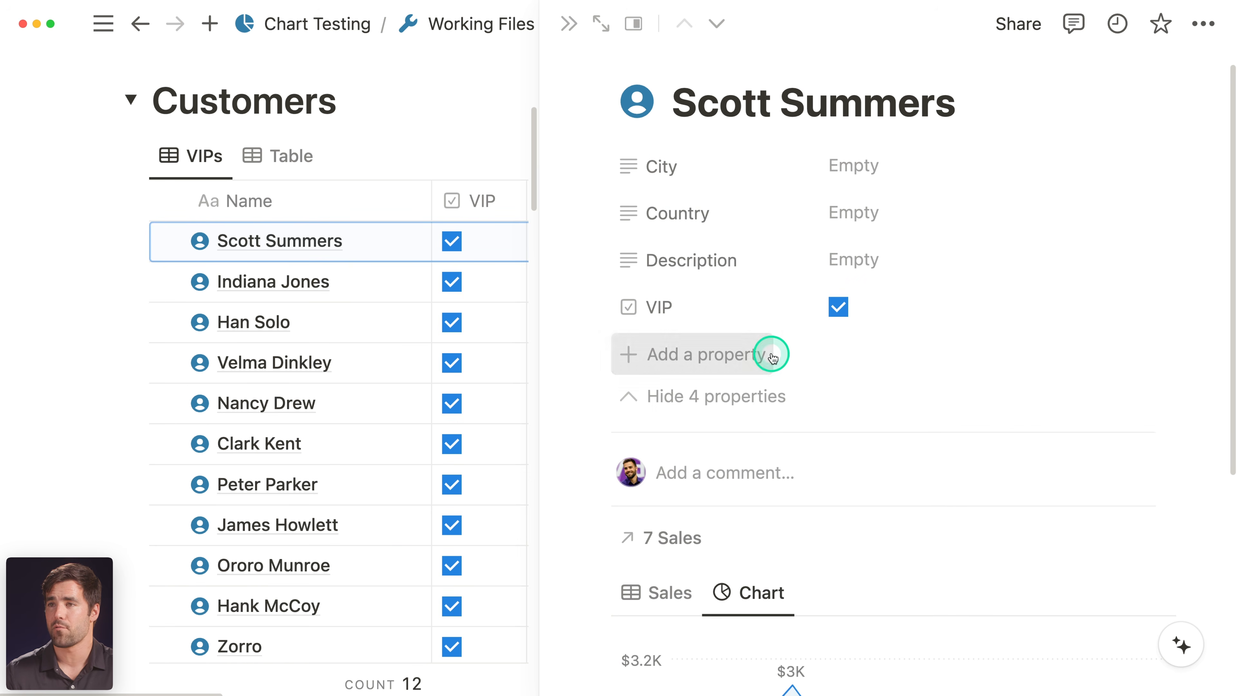
click(770, 354)
text(form)
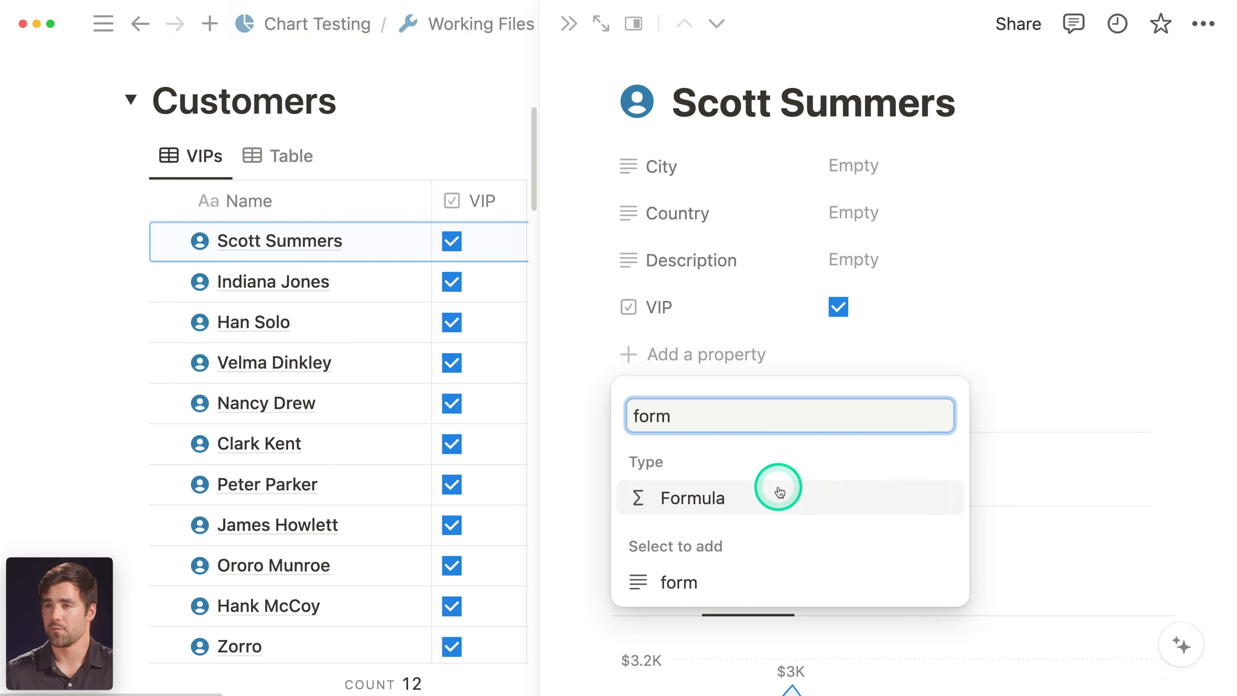
click(779, 489)
text(Total Spend)
click(1094, 320)
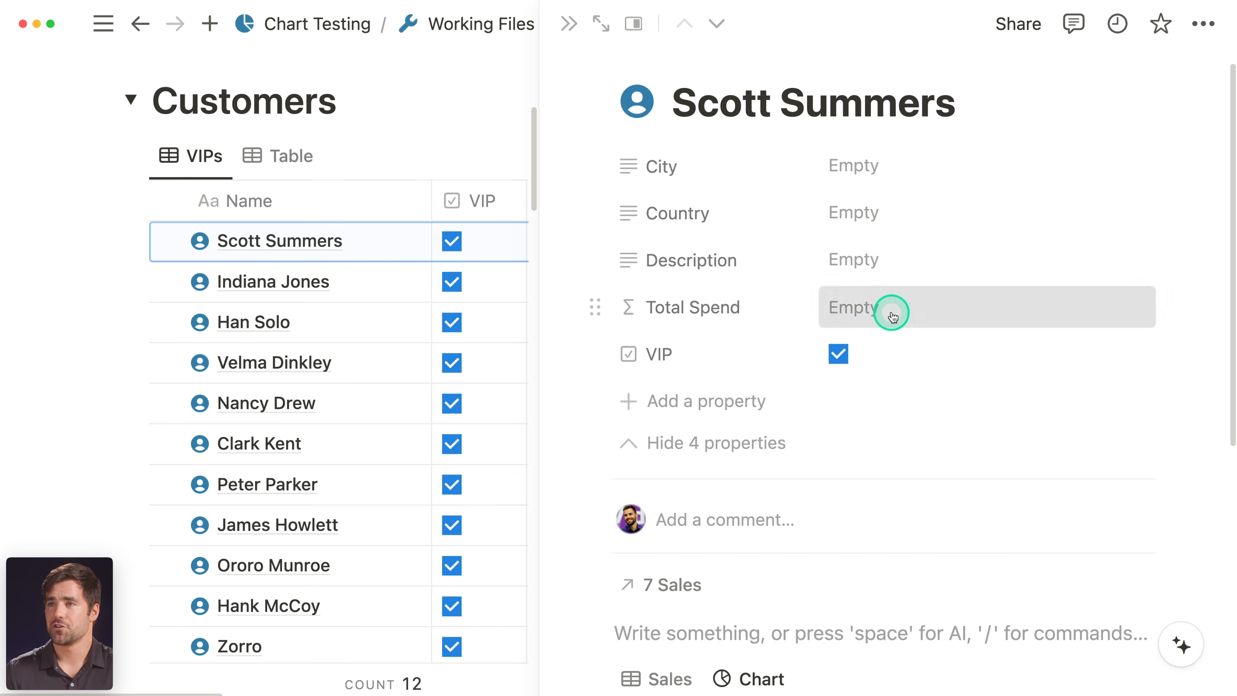
- Start the Total Spend formula with the Sales relation and an empty map() function, opening an indented line between its parentheses
click(892, 317)
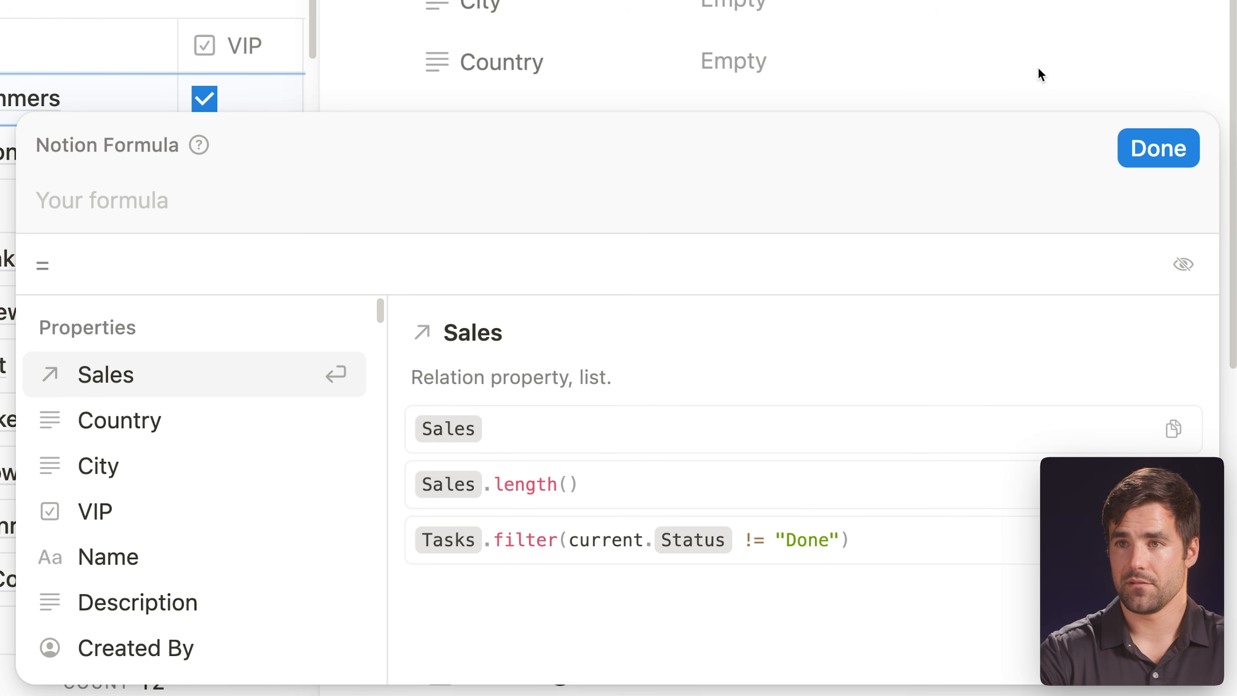
text(sal)
key(Return)
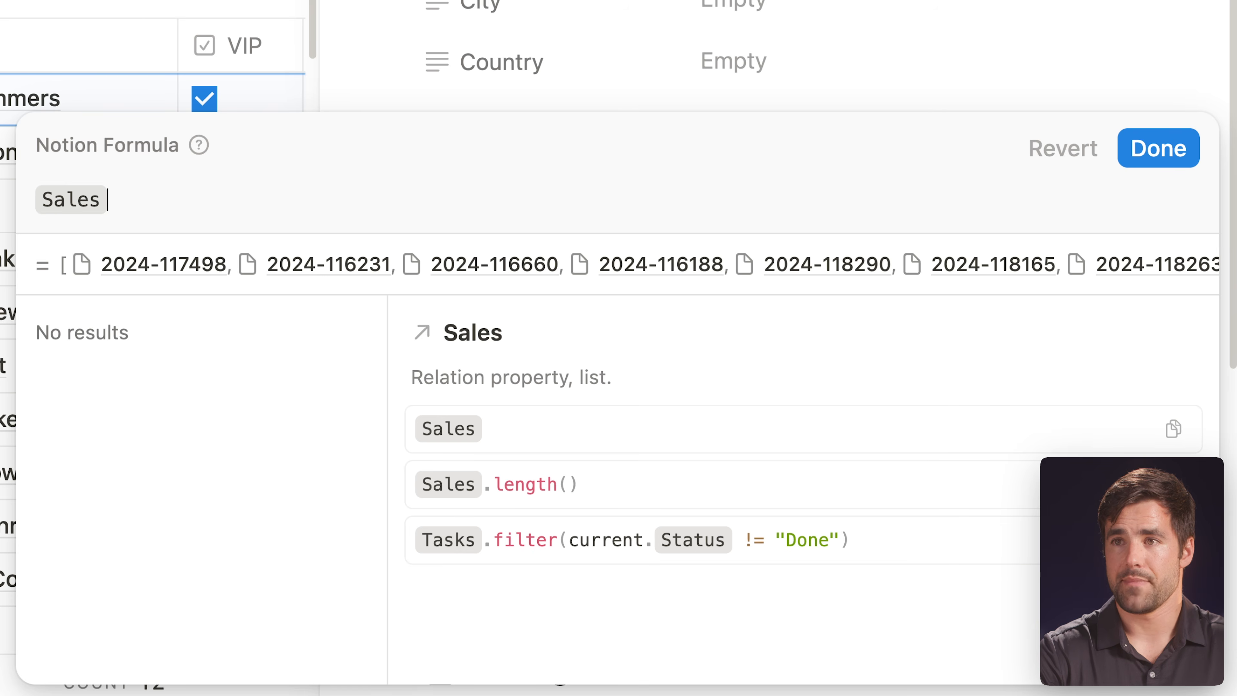
text(.map()
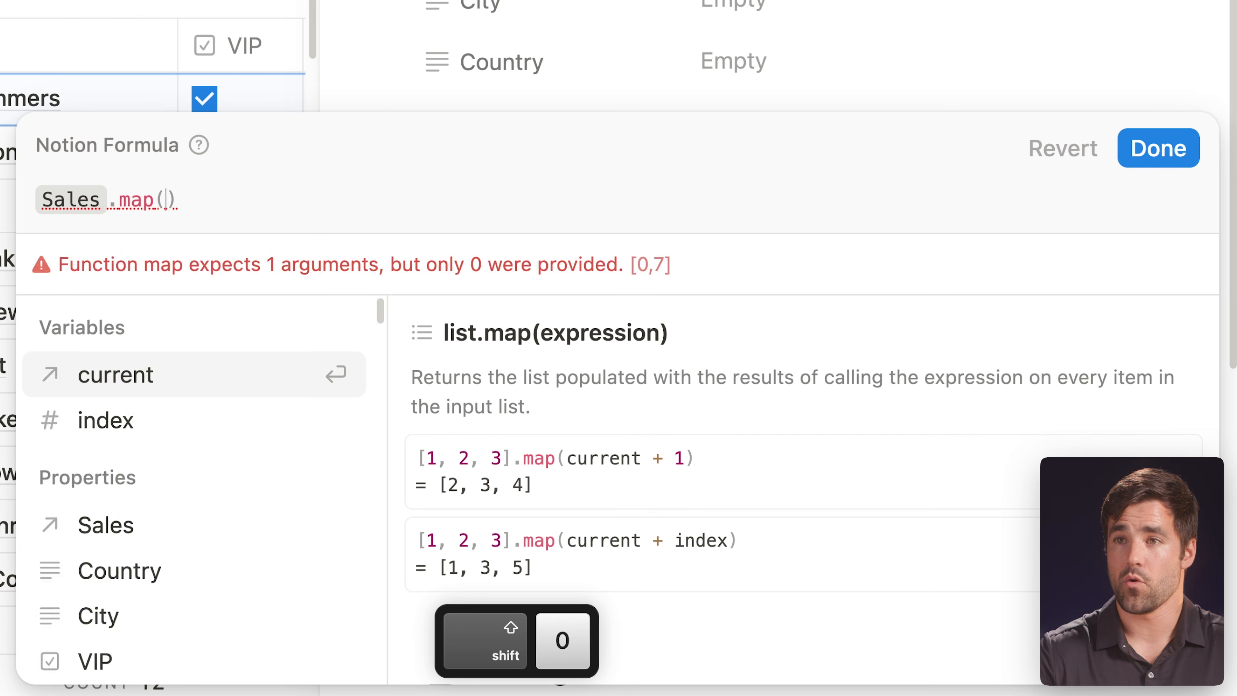
key(shift+Return)
click(851, 86)
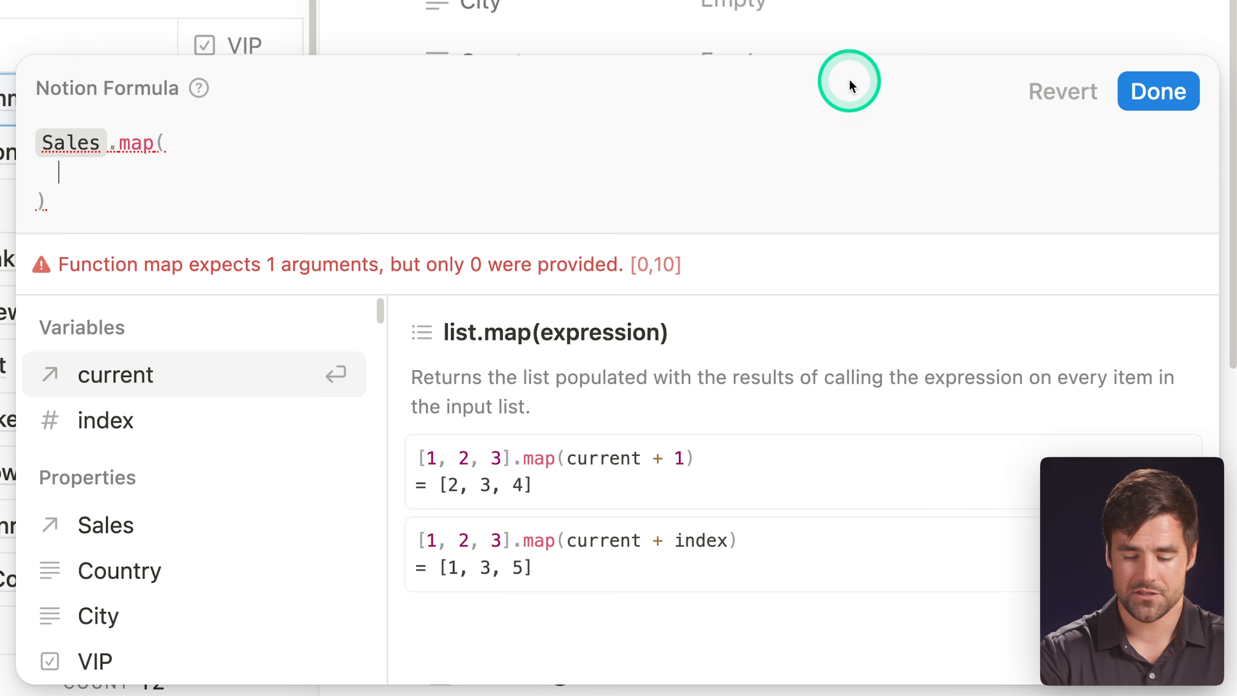
- Fill the map() function with current.Order Total so it returns each sale's order total
text(current)
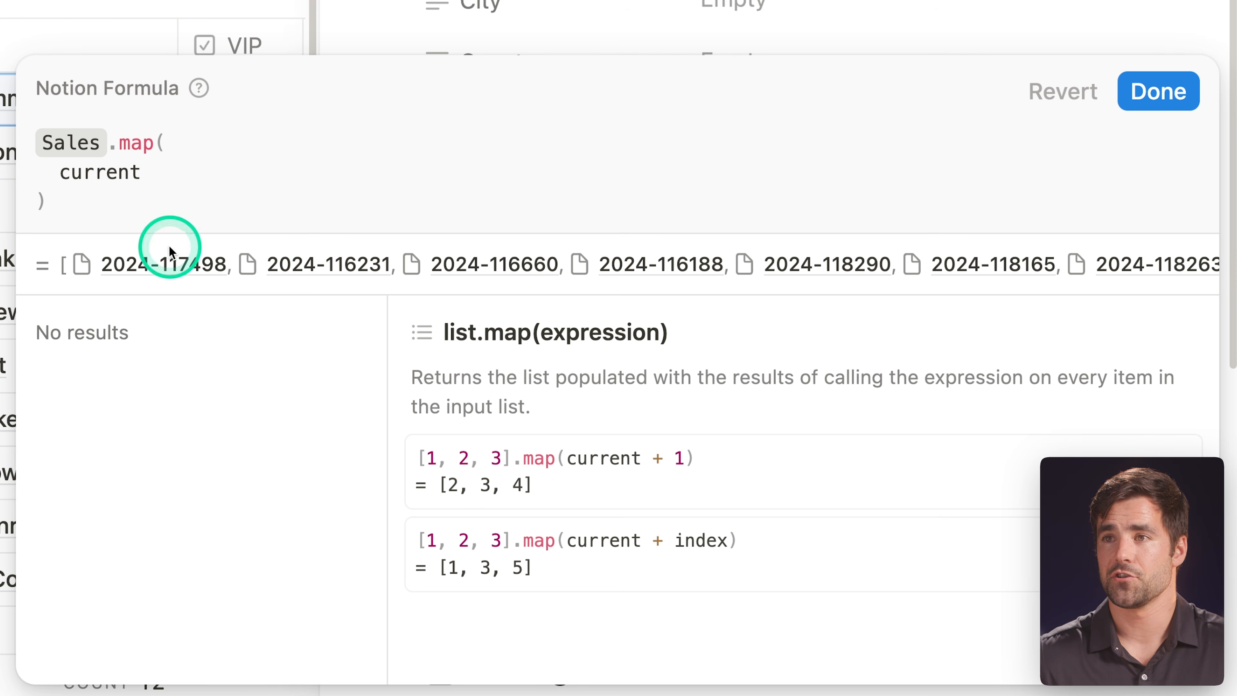
text(.)
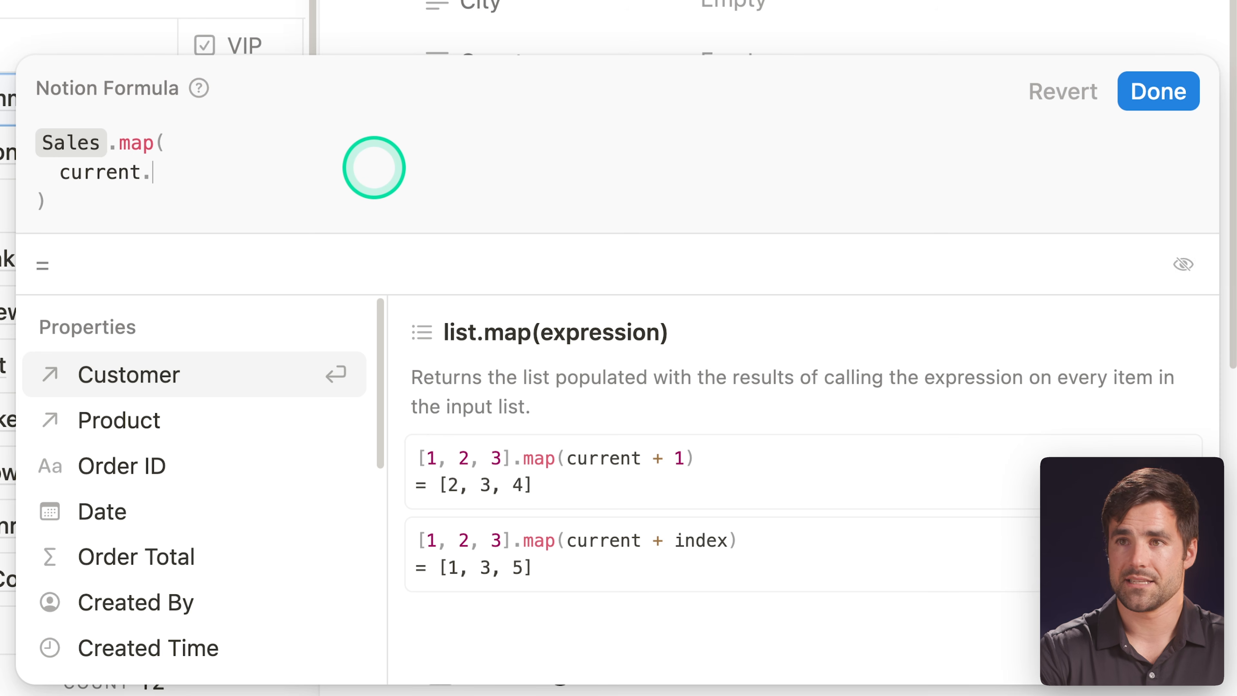
text(or)
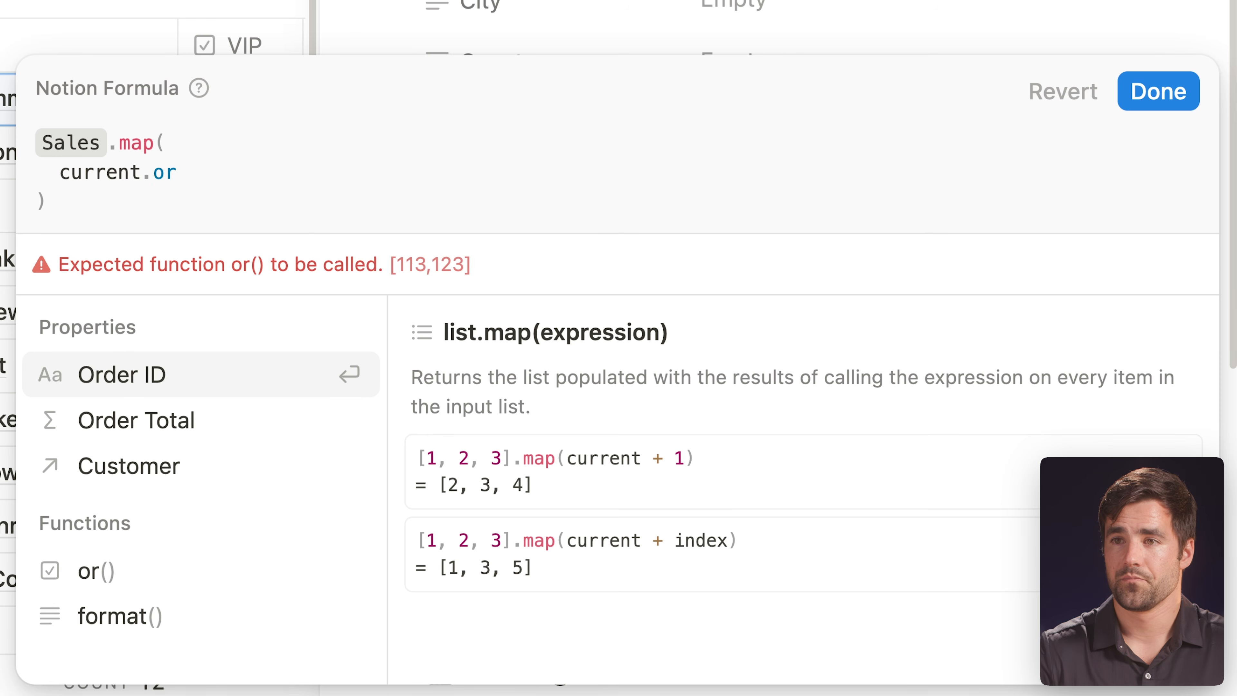
key(Down)
key(Return)
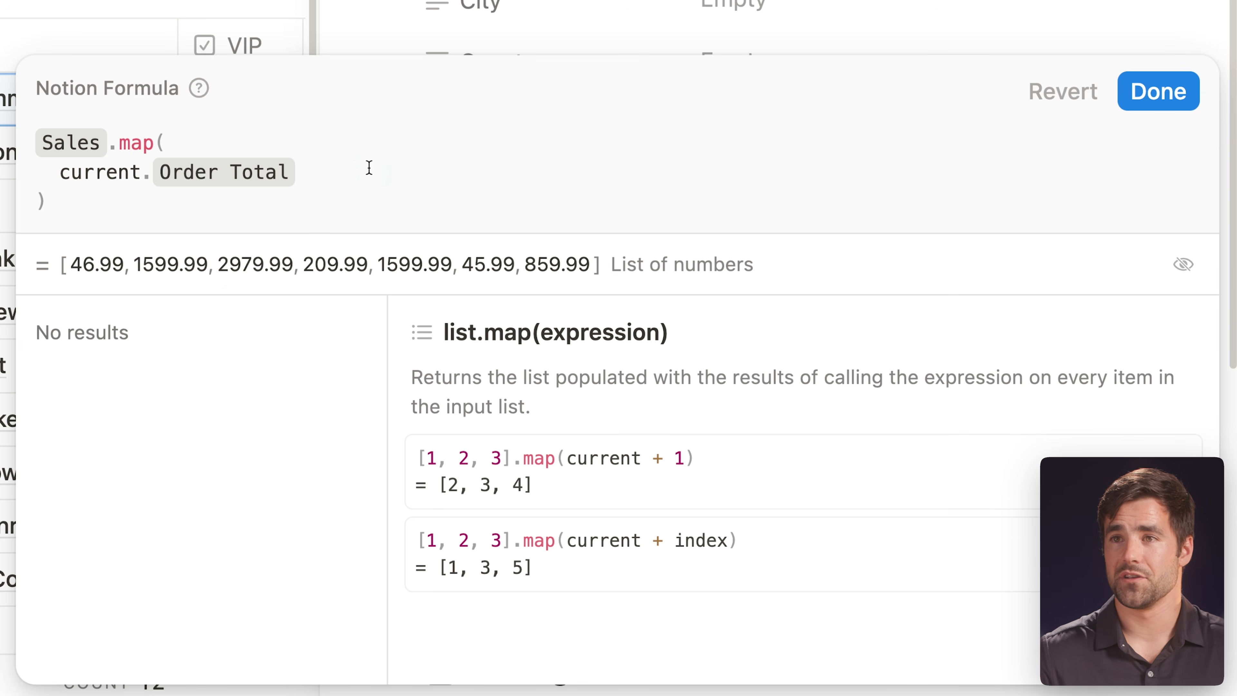
- Append .sum() after the map() function's closing parenthesis and save the Total Spend formula
click(189, 208)
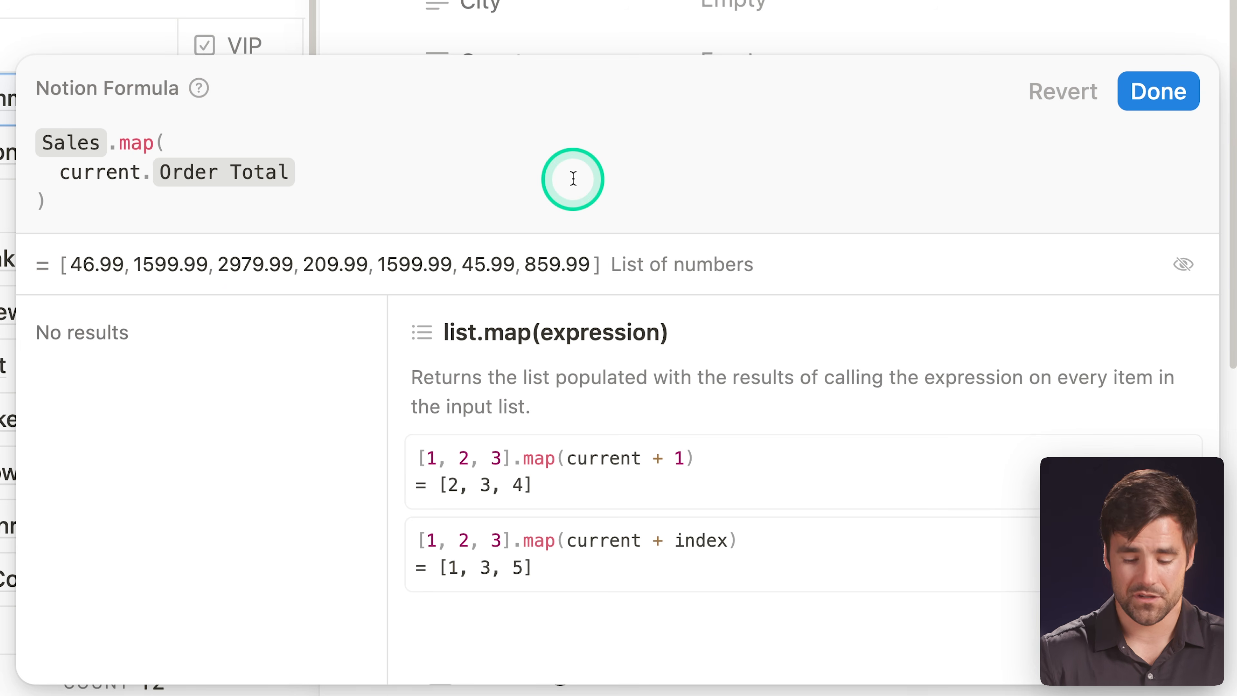
text(.sum())
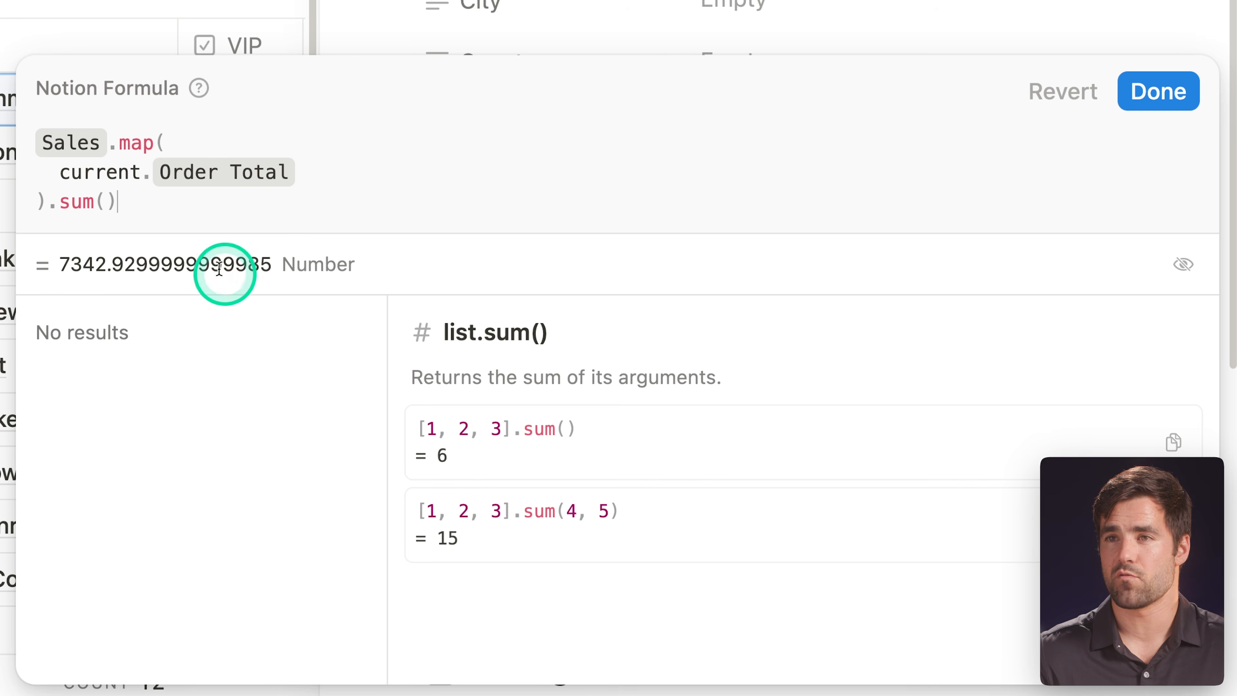
click(1158, 91)
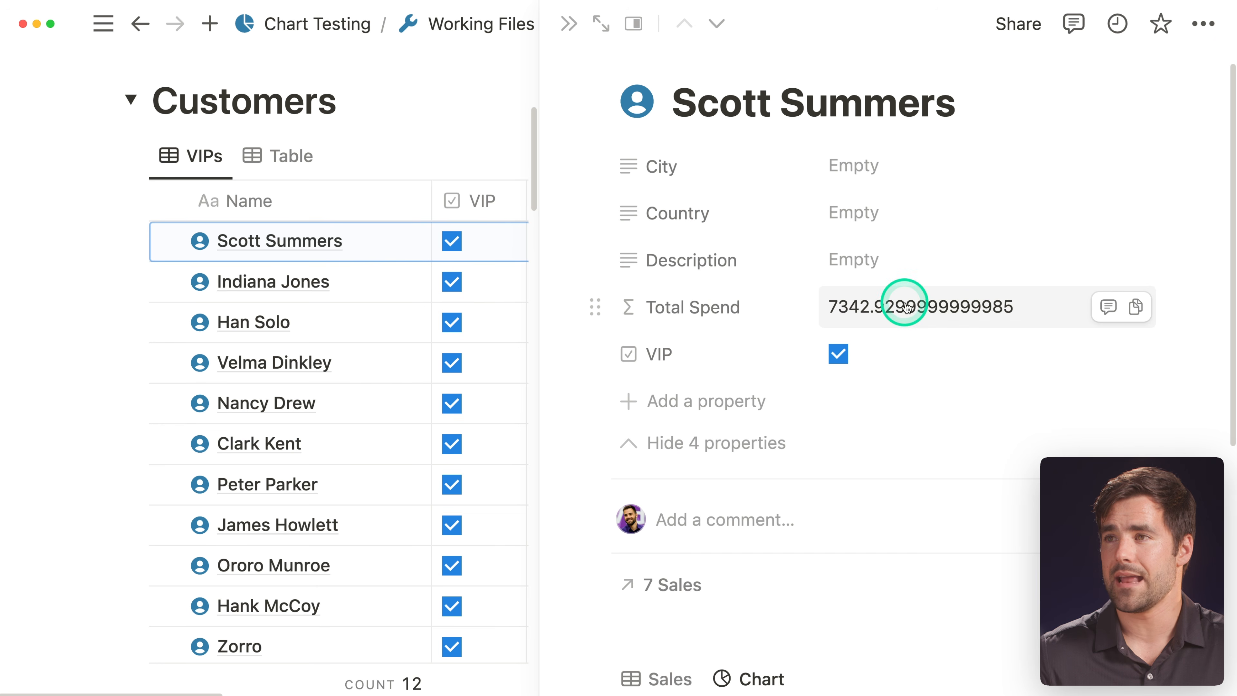
- Set the Total Spend property's number format to US Dollar and review its formula
click(736, 308)
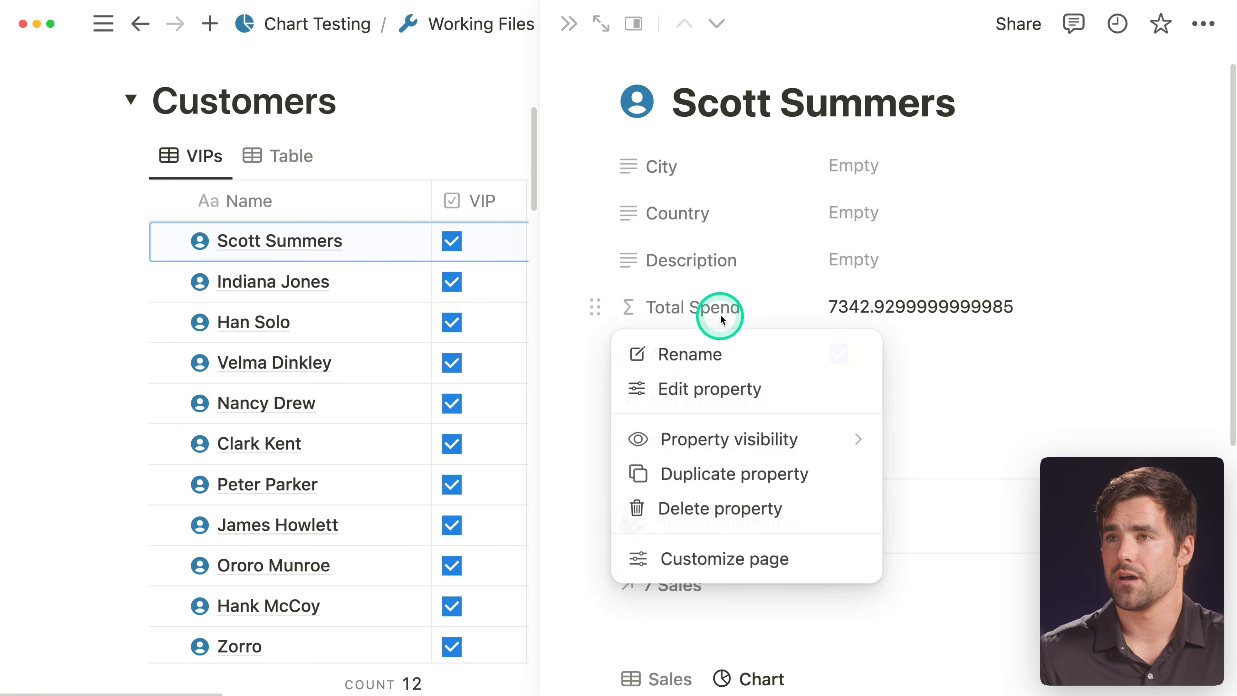
click(737, 390)
click(897, 348)
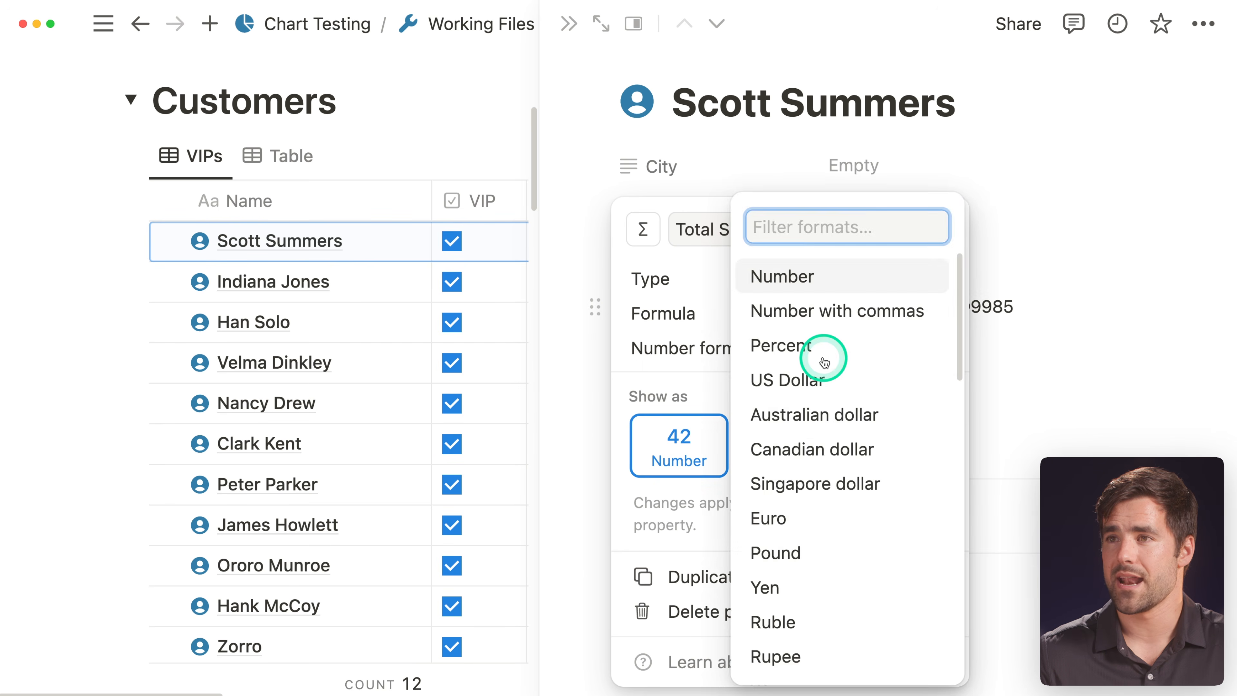
click(800, 380)
click(1077, 359)
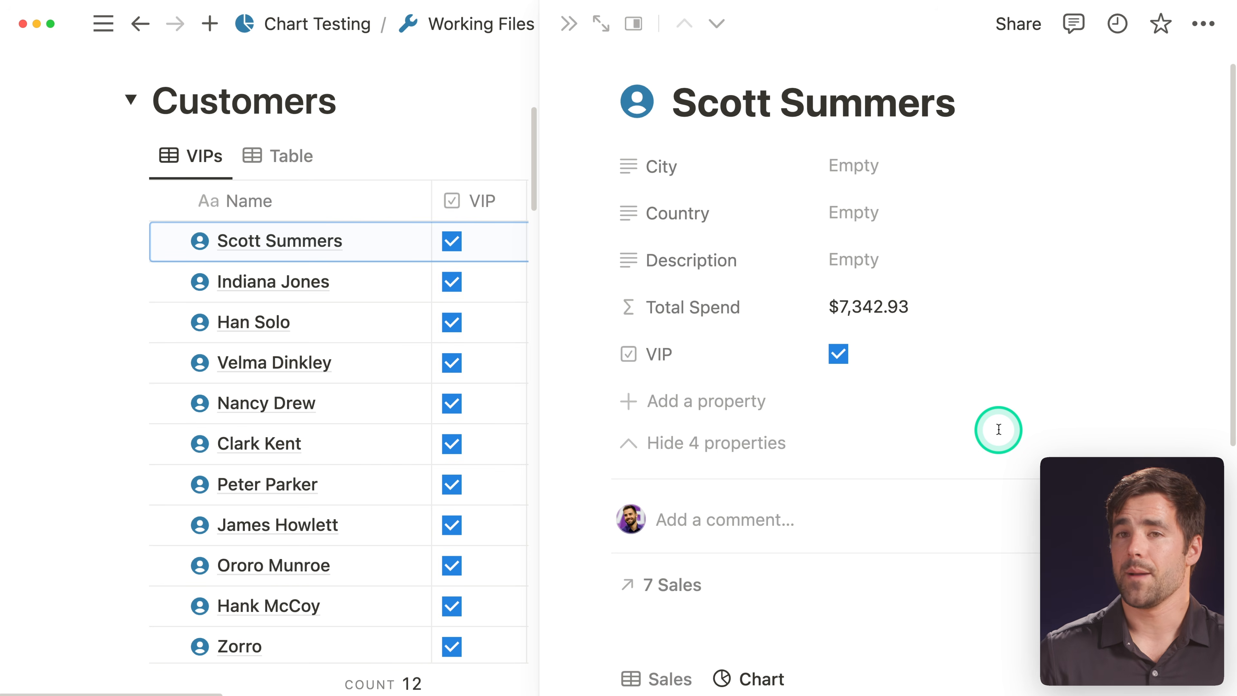
click(903, 303)
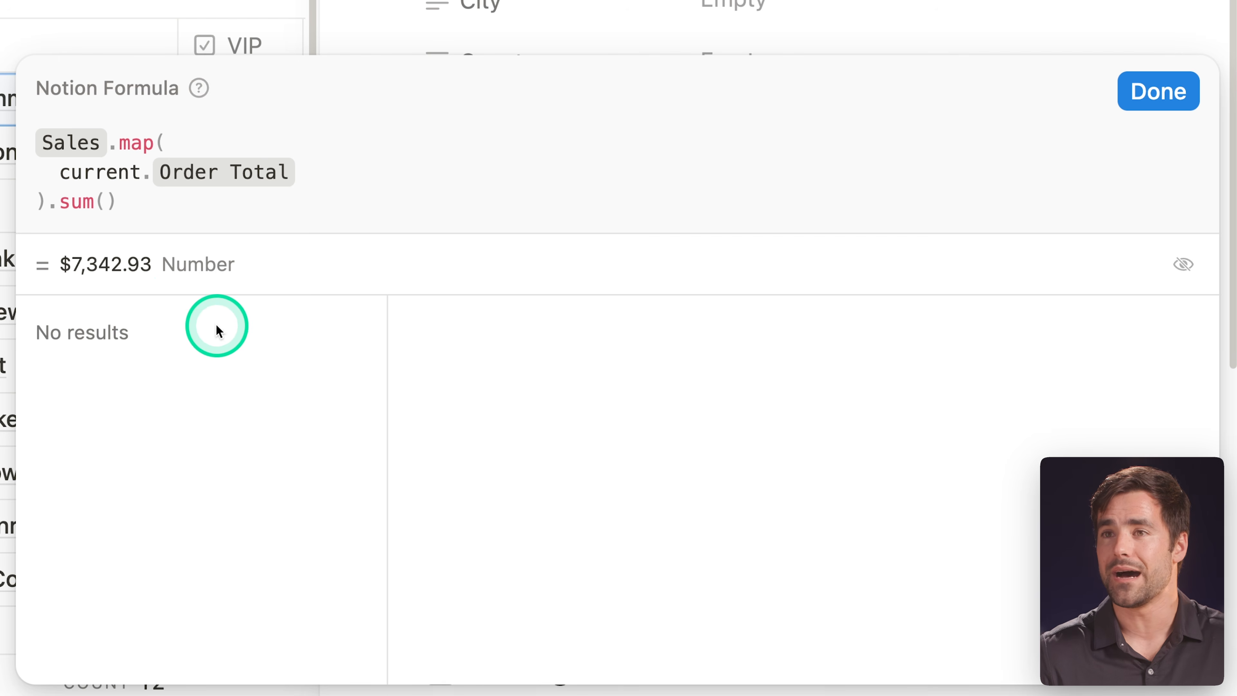
click(1159, 90)
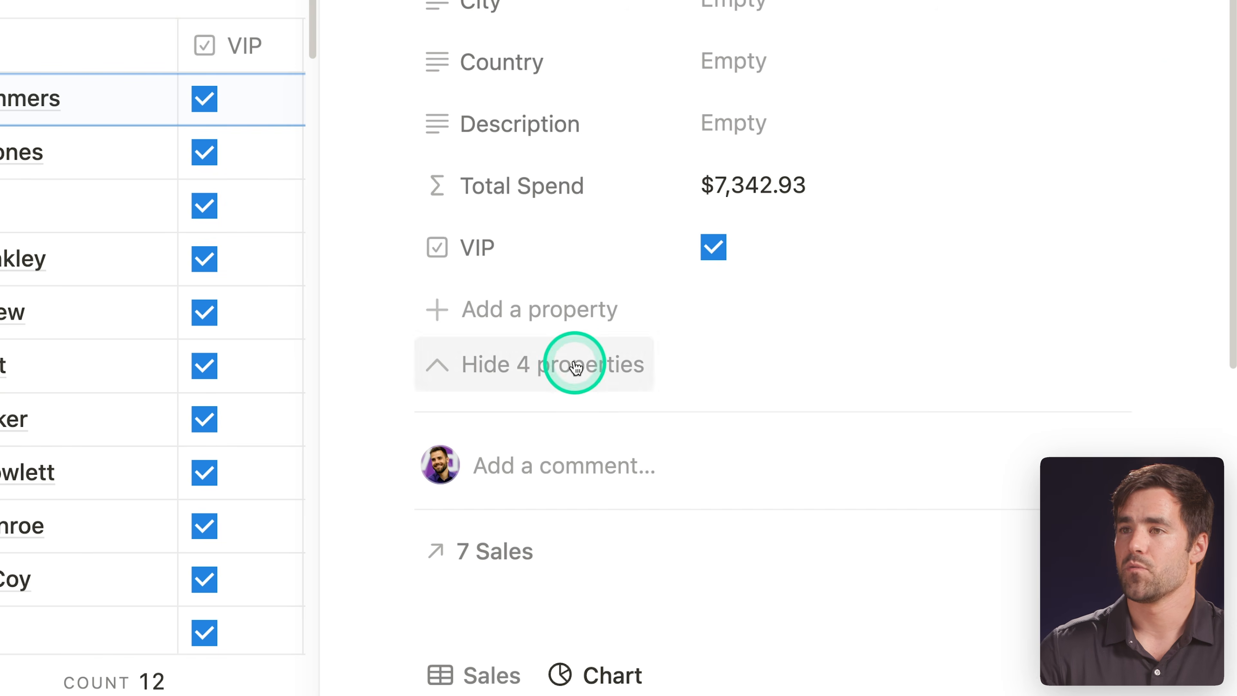
- Add a Formula property named 30-Day Spend and reorder the properties so VIP, Total Spend and 30-Day Spend come last in that order
click(715, 409)
text(form)
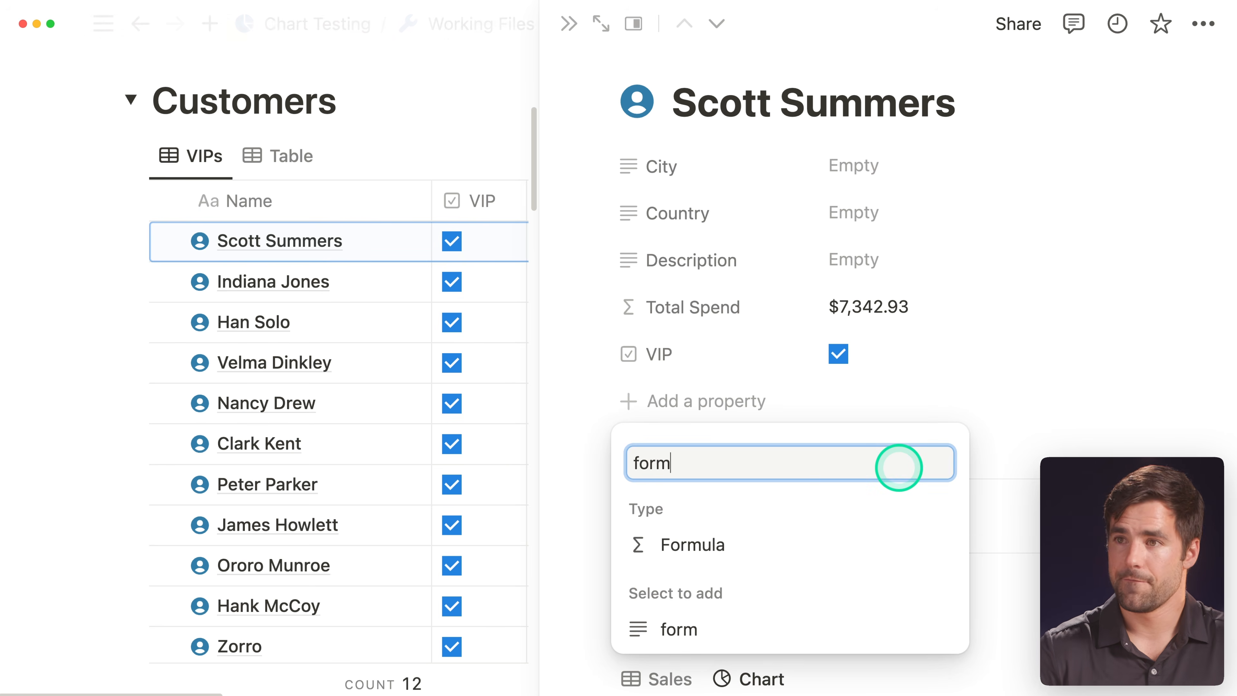
click(748, 546)
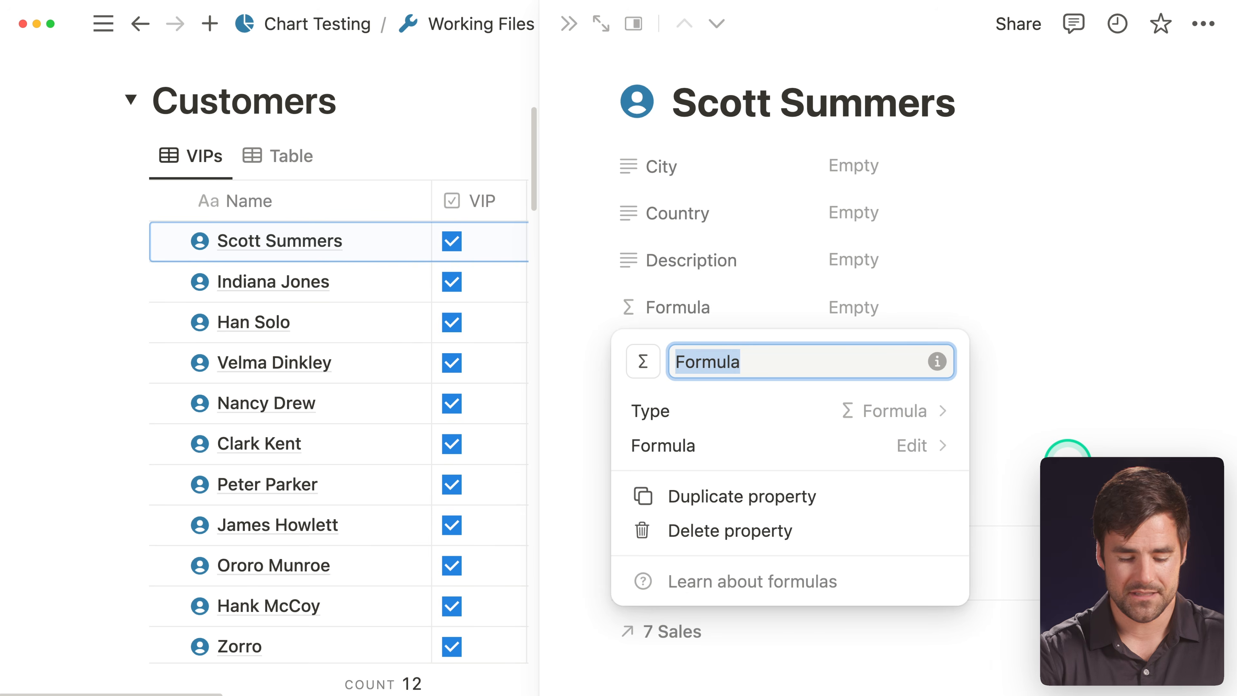
text(30-Day Spe)
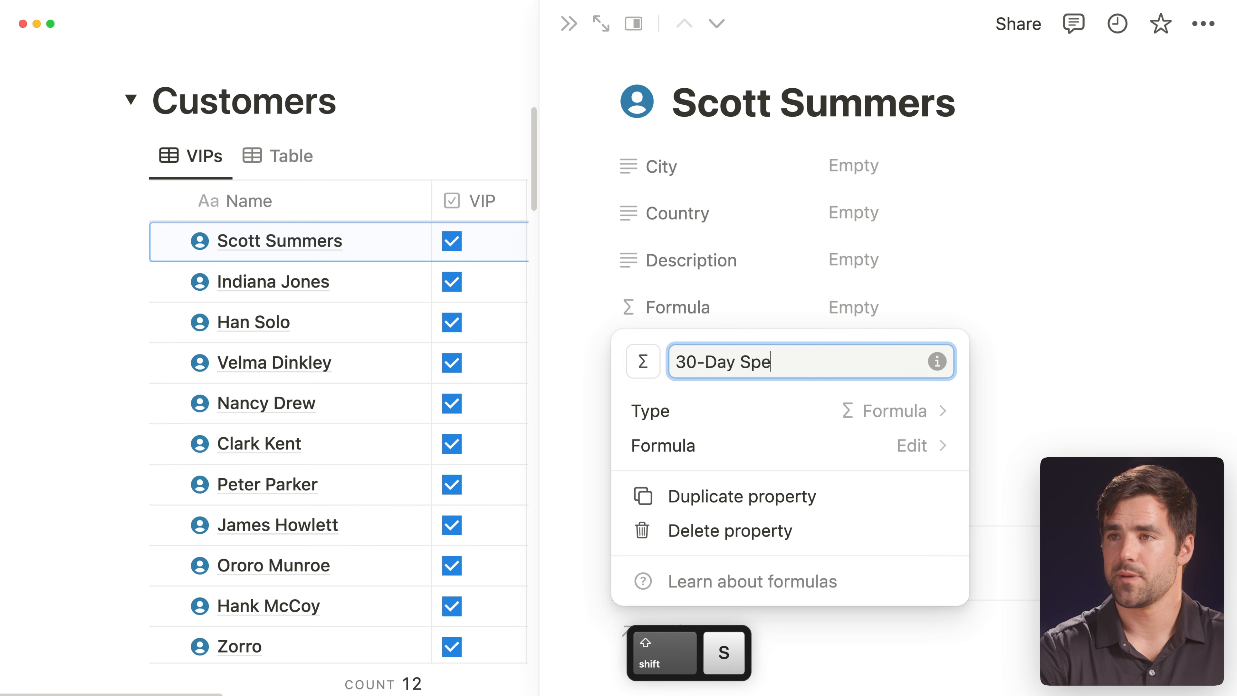
text(nd)
key(Return)
drag(589, 169, 602, 387)
drag(602, 298, 601, 346)
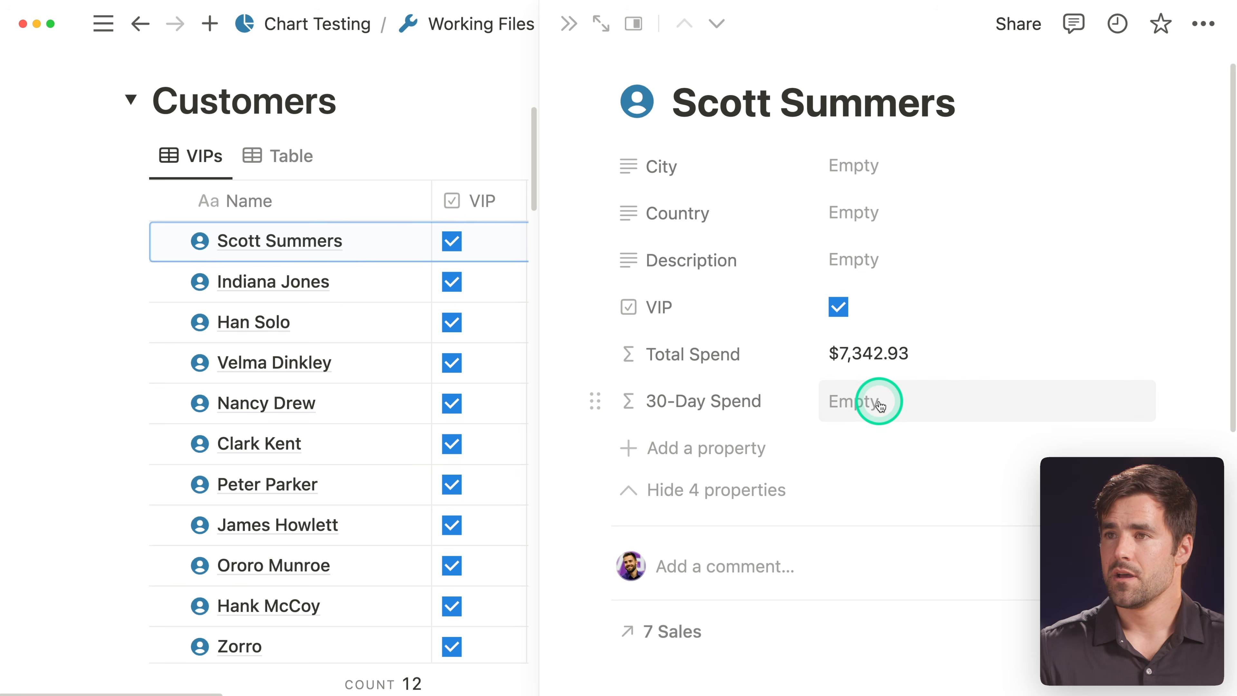
- Start the 30-Day Spend formula with the Sales relation and an empty filter() function, with an indented line between its parentheses
click(879, 404)
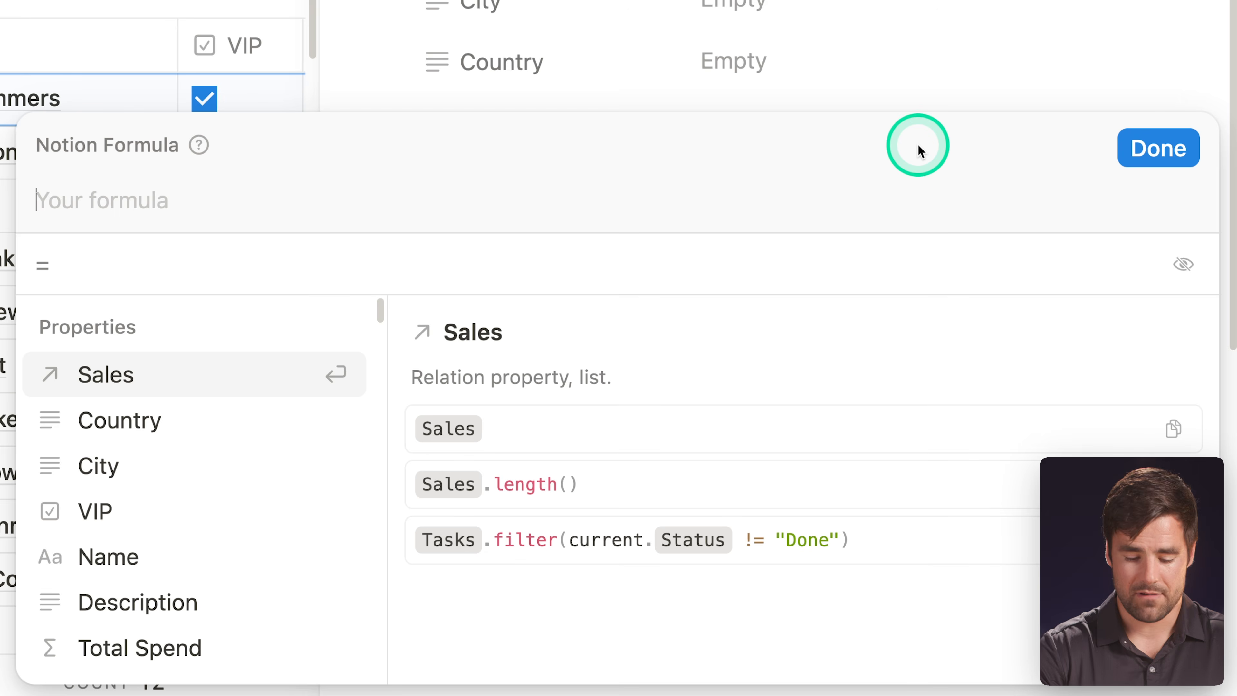
text(sa)
key(Return)
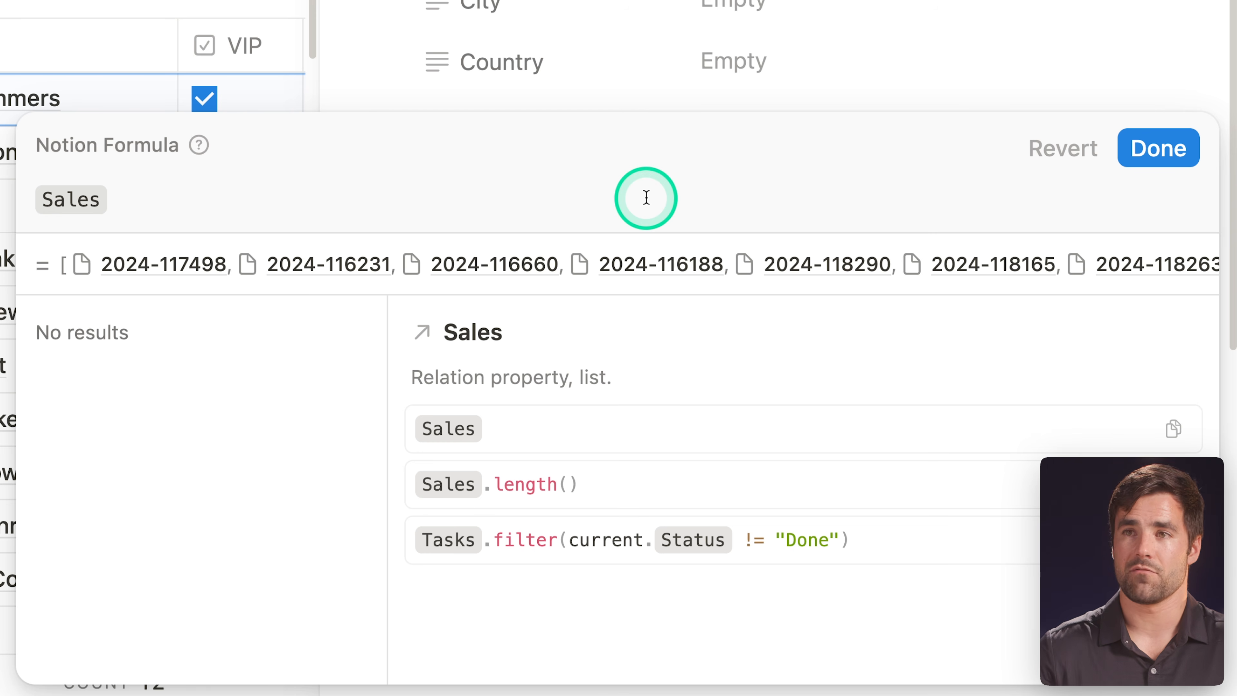
text(.filter())
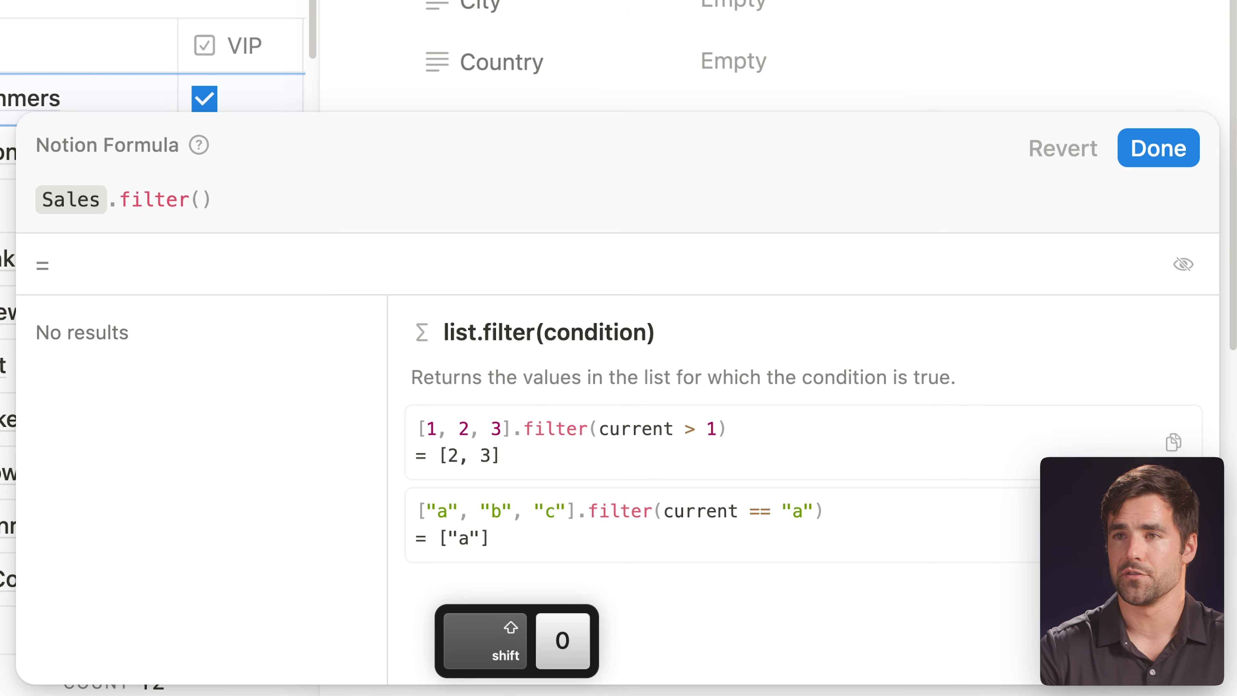
key(shift+Return)
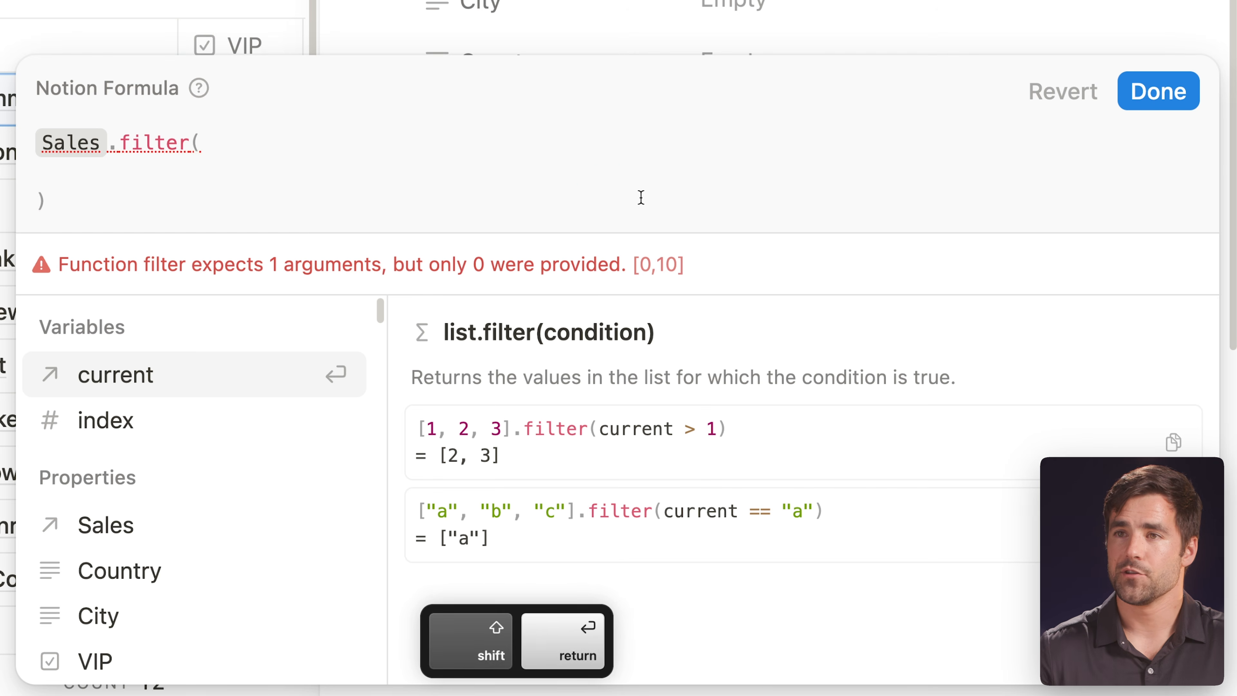
click(168, 142)
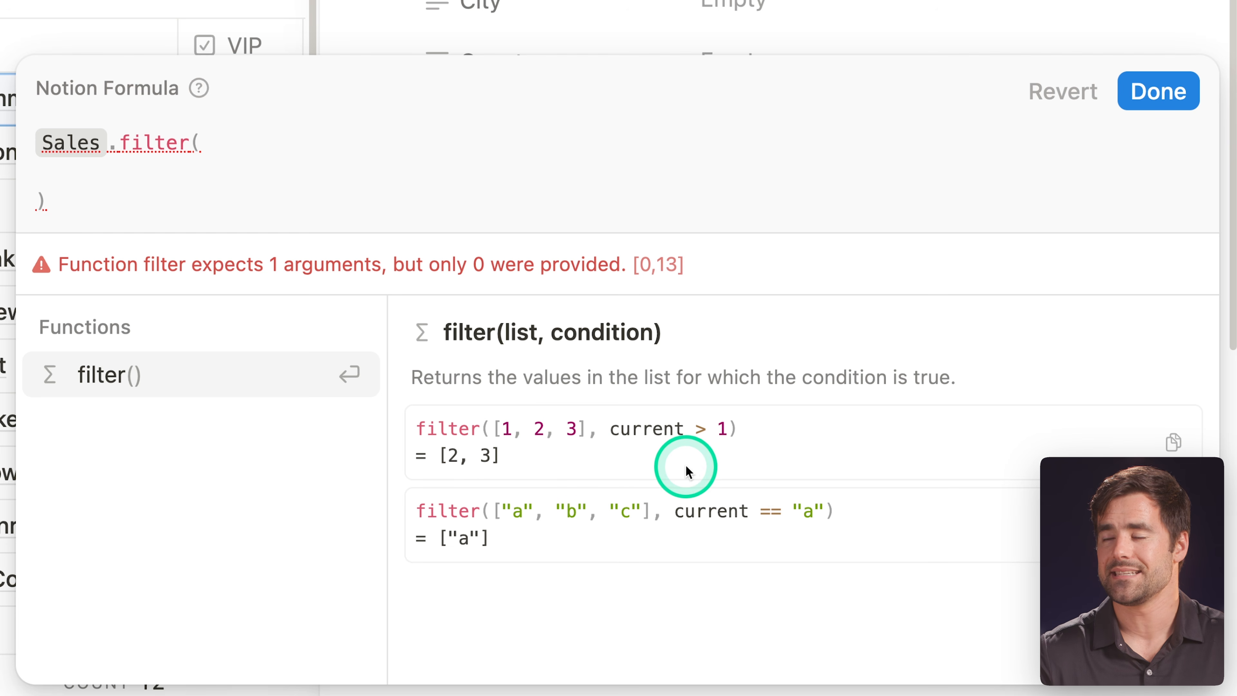
click(121, 174)
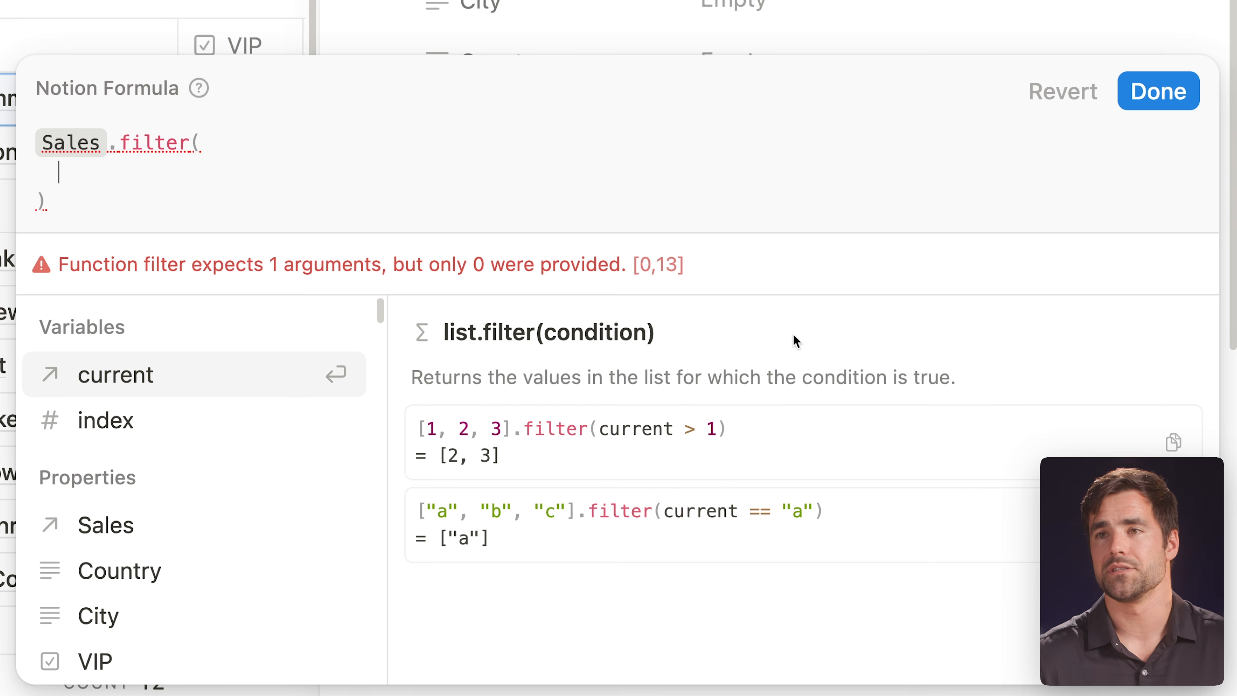
- Reference each sale's date inside the filter() function as current.Date
text(current.)
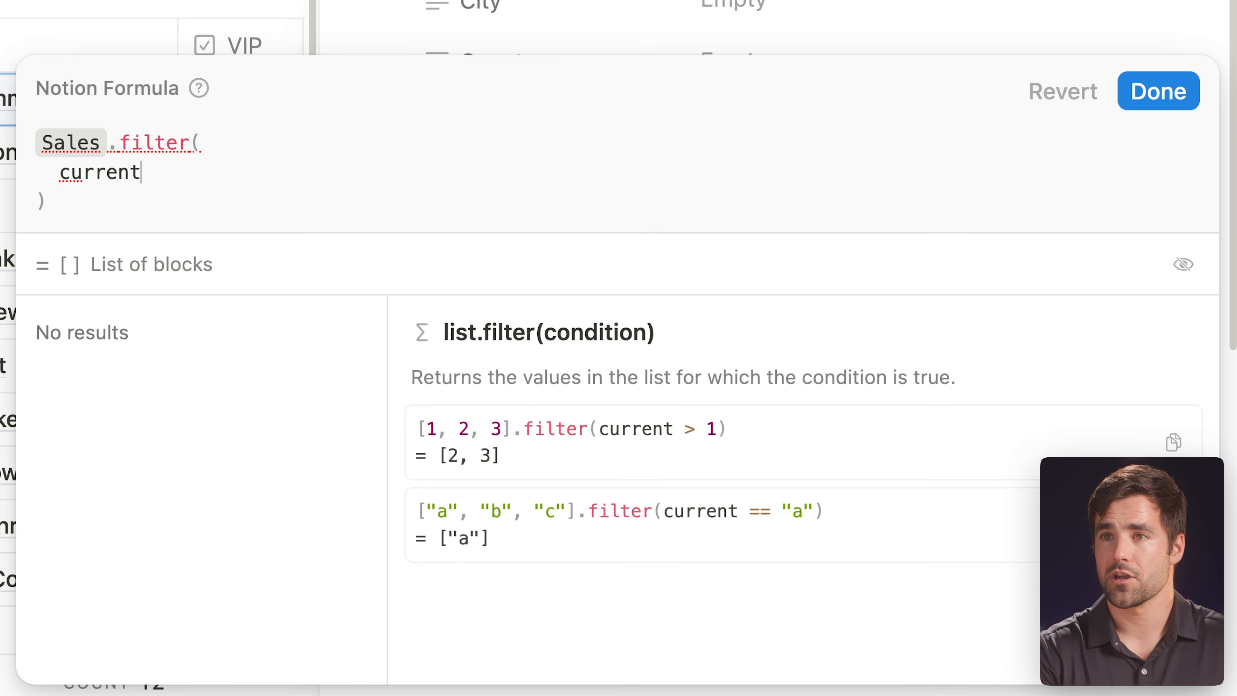
key(Down)
key(Down)
key(Down)
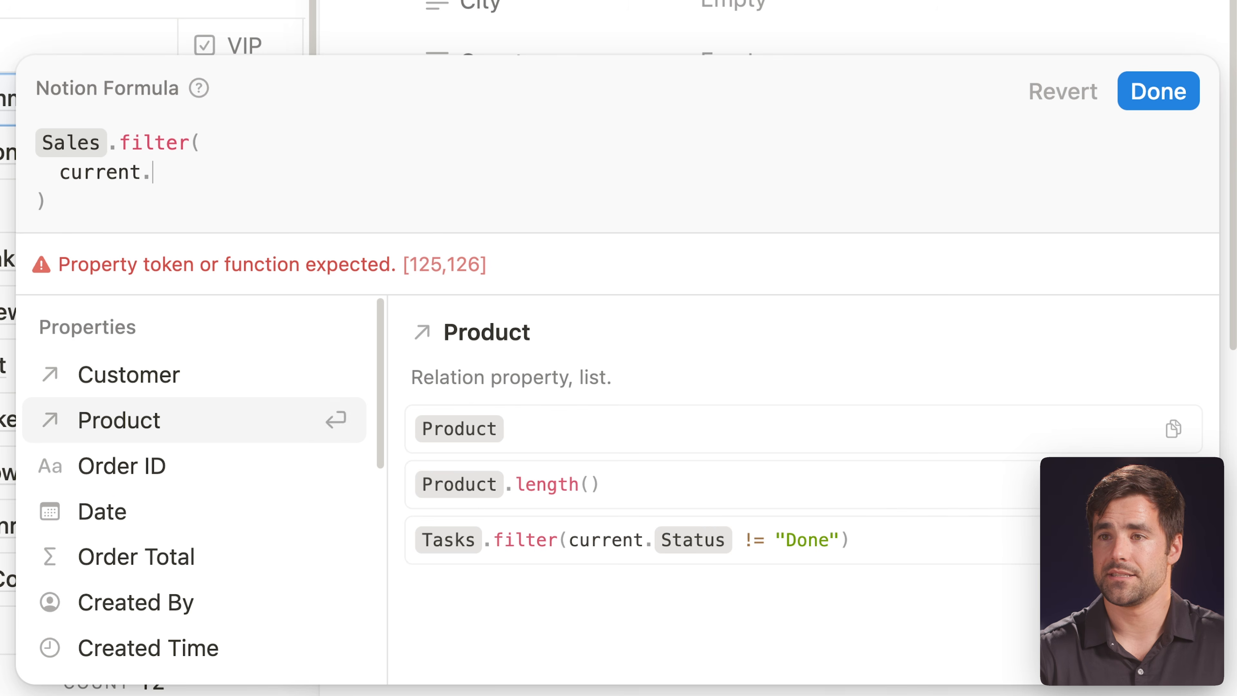
key(Return)
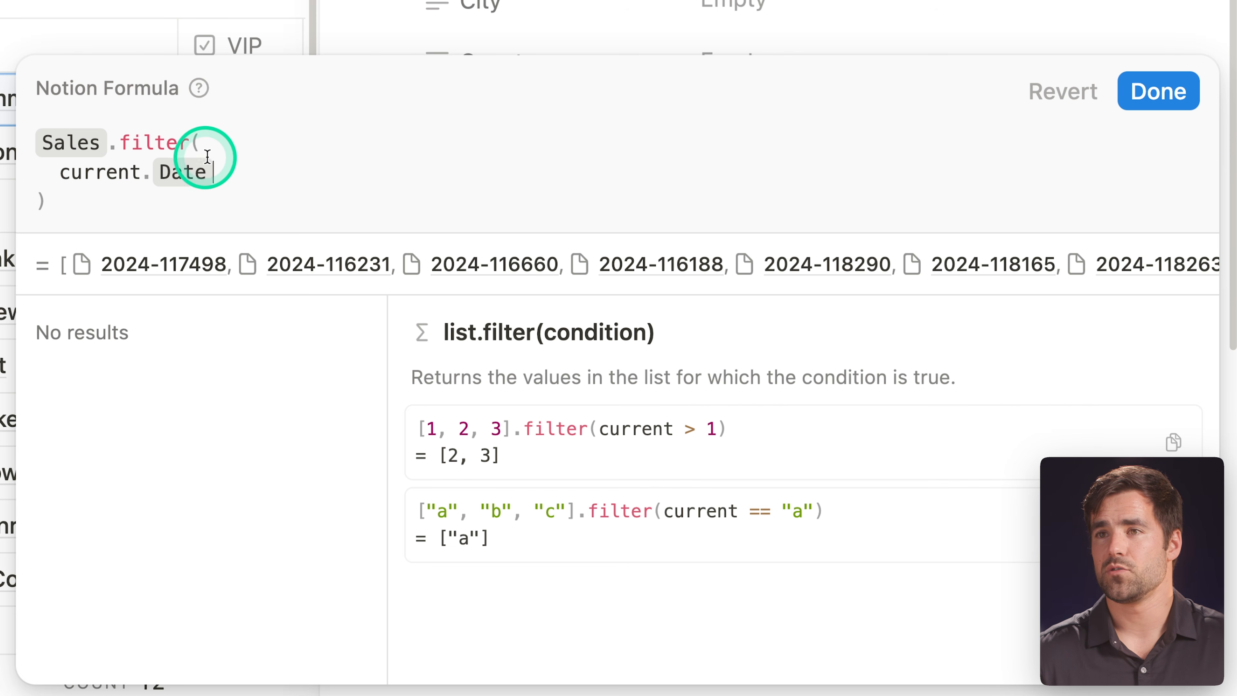
- Cut current.Date out of the filter() function and insert a dateBetween() function in its place
drag(229, 169, 46, 169)
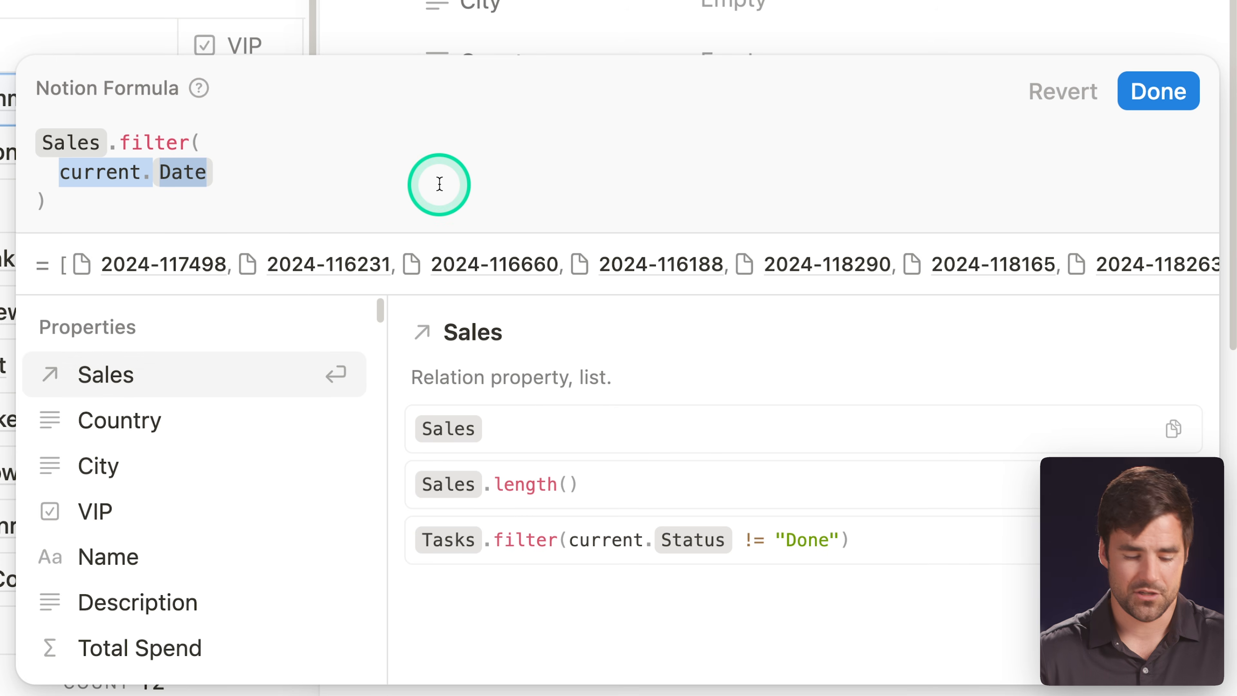
key(super+x)
text(da)
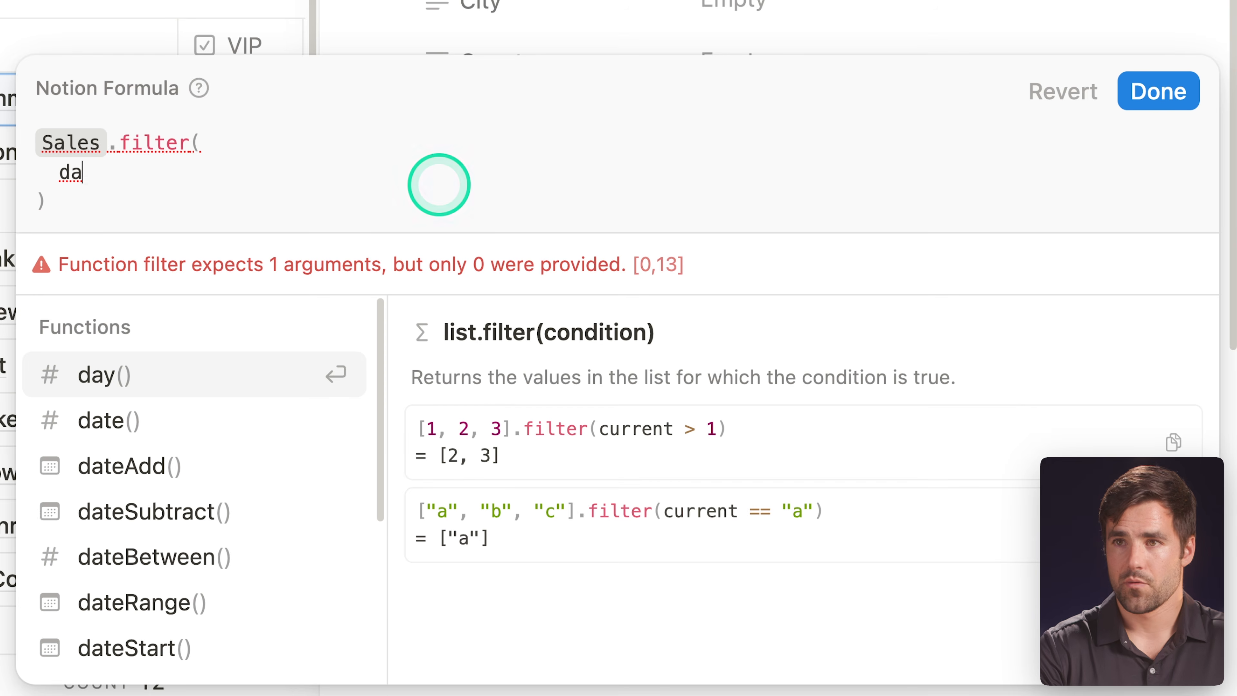
text(te)
key(Down)
key(Down)
key(Down)
key(Return)
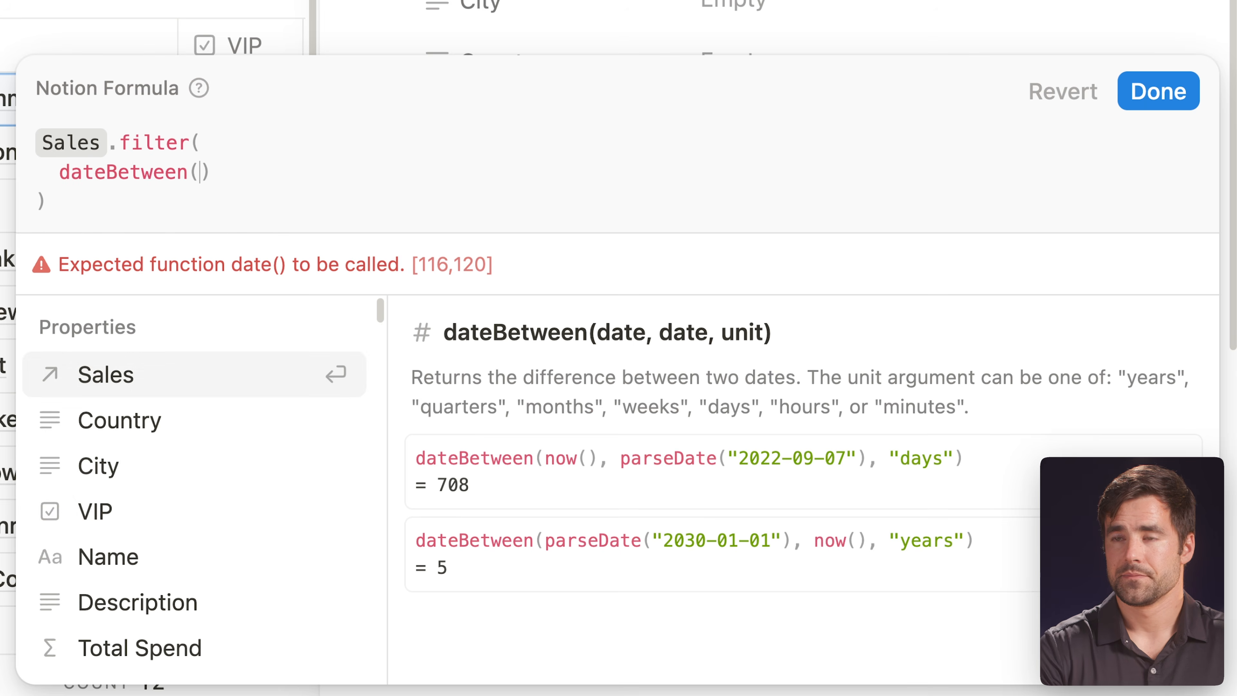
- Give dateBetween() the first two arguments now() and current.Date, each on its own indented line
key(shift+Return)
key(Tab)
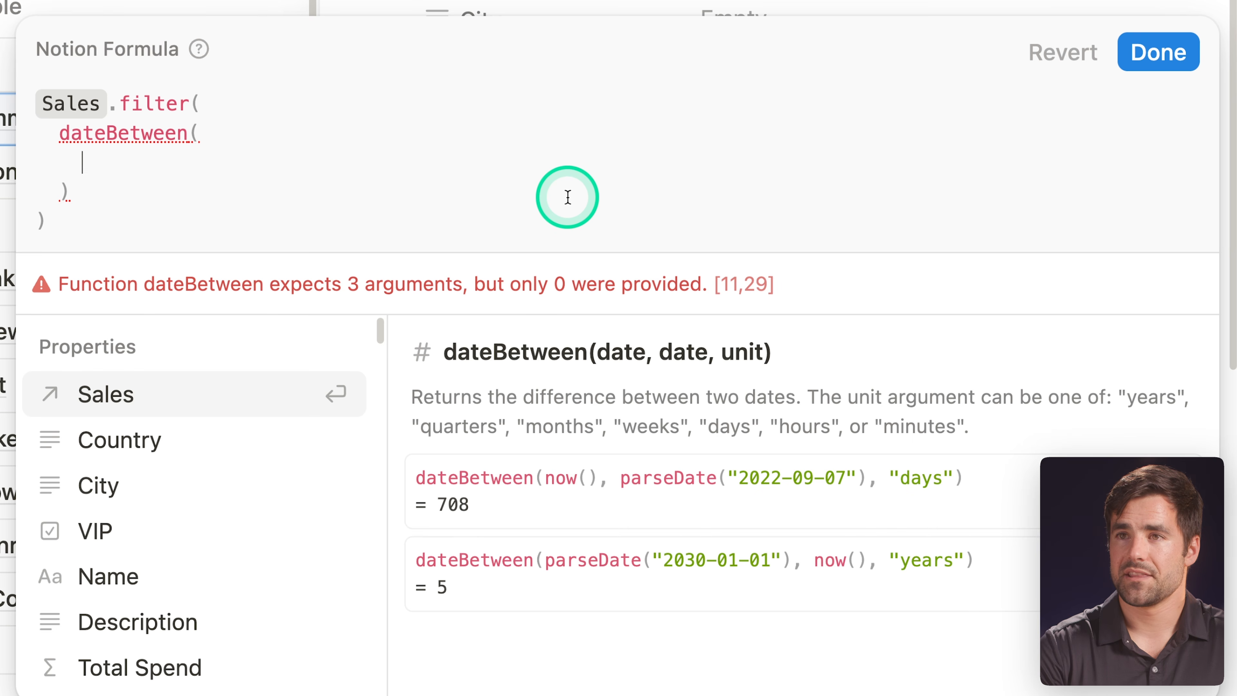
text(now(),)
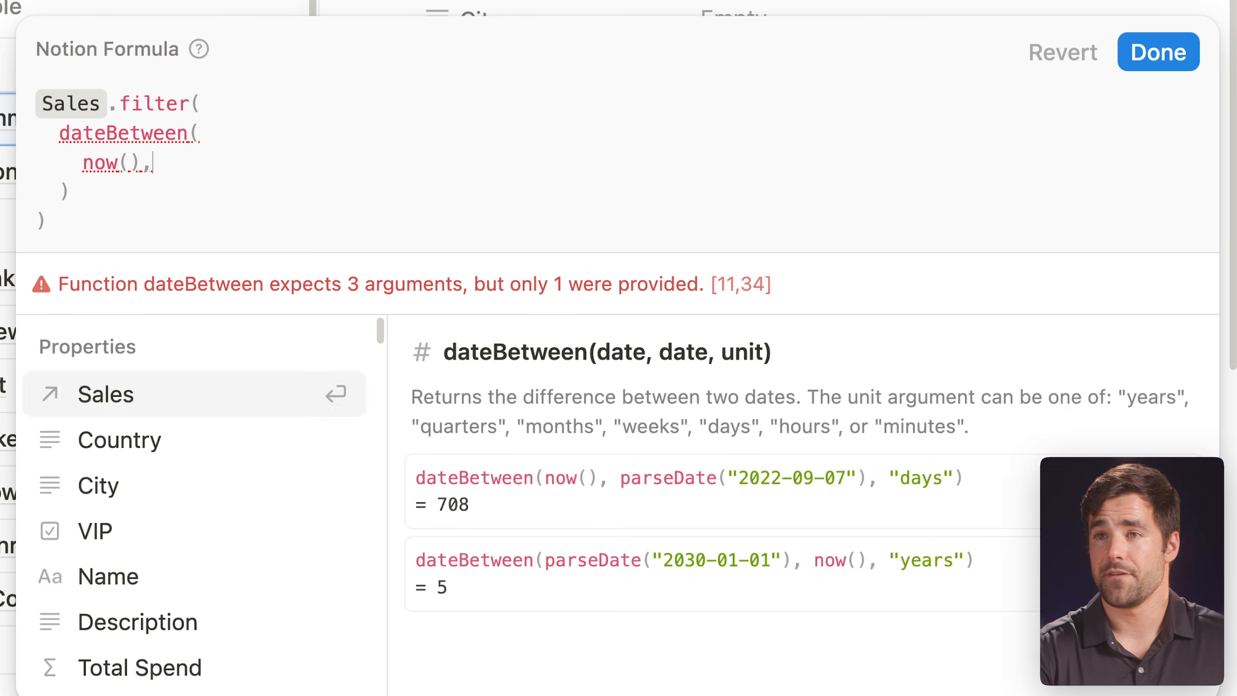
key(shift+Return)
key(super+v)
key(BackSpace)
key(BackSpace)
key(BackSpace)
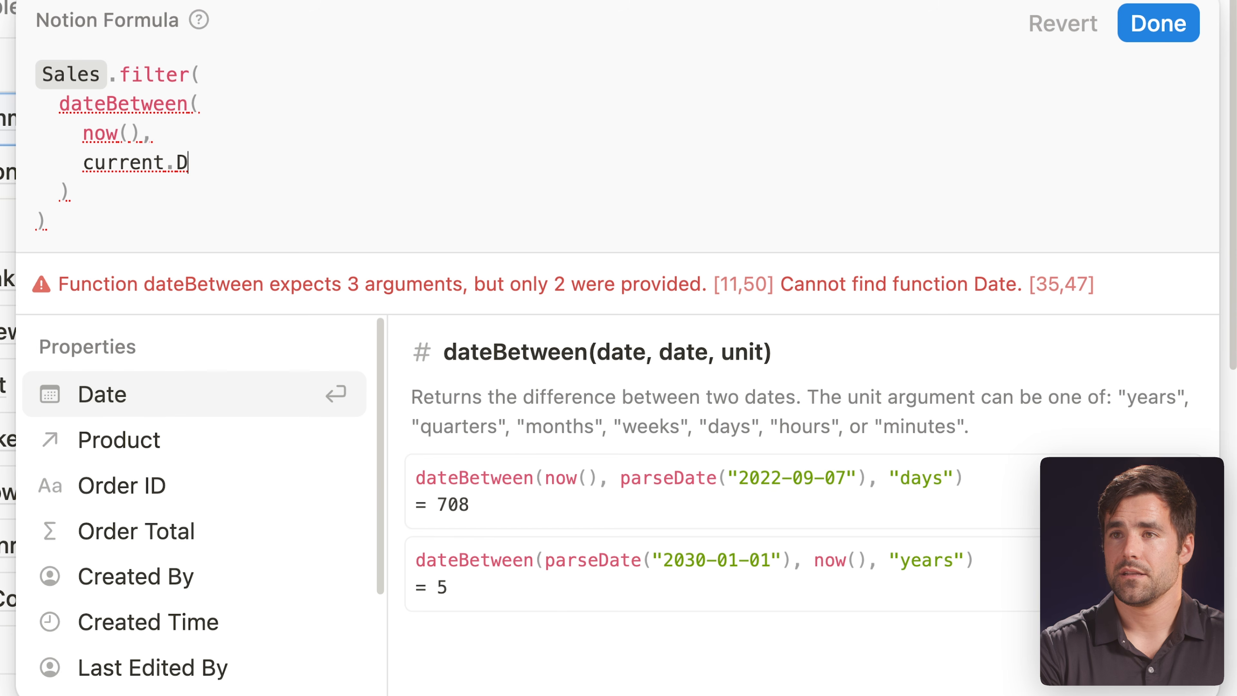
key(Return)
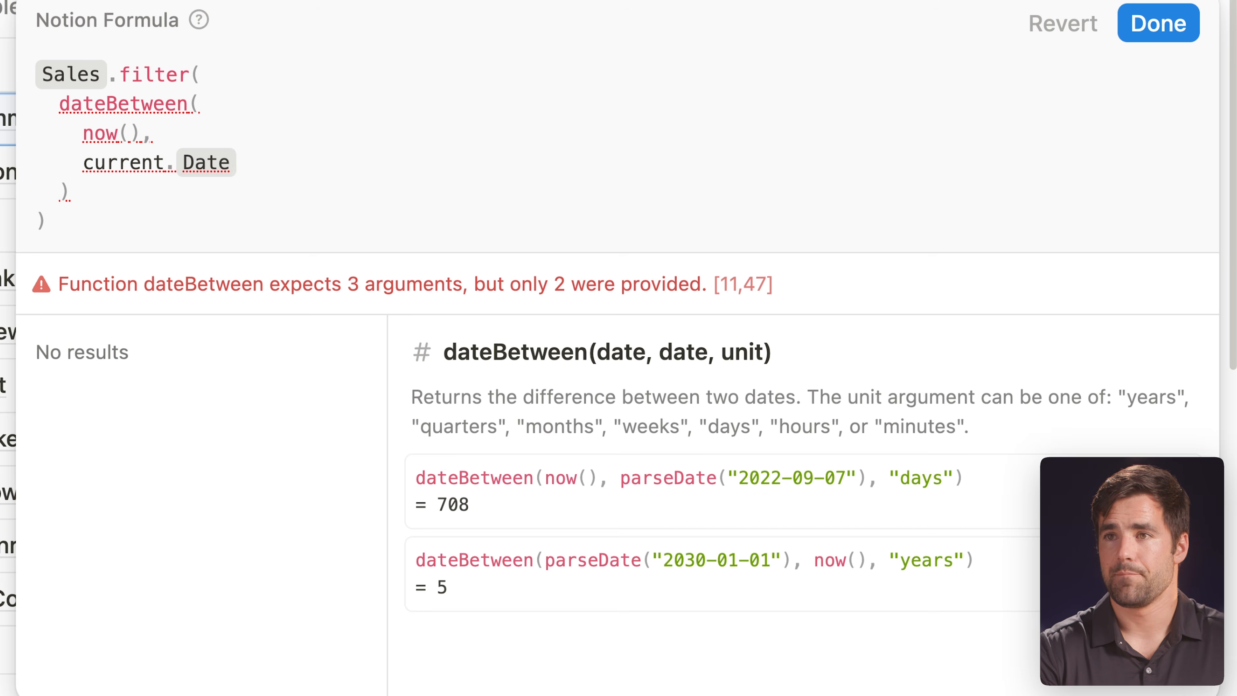
- Add "days" as the dateBetween() unit and make the filter condition require a result < 31
text(,)
key(shift+Return)
text("days")
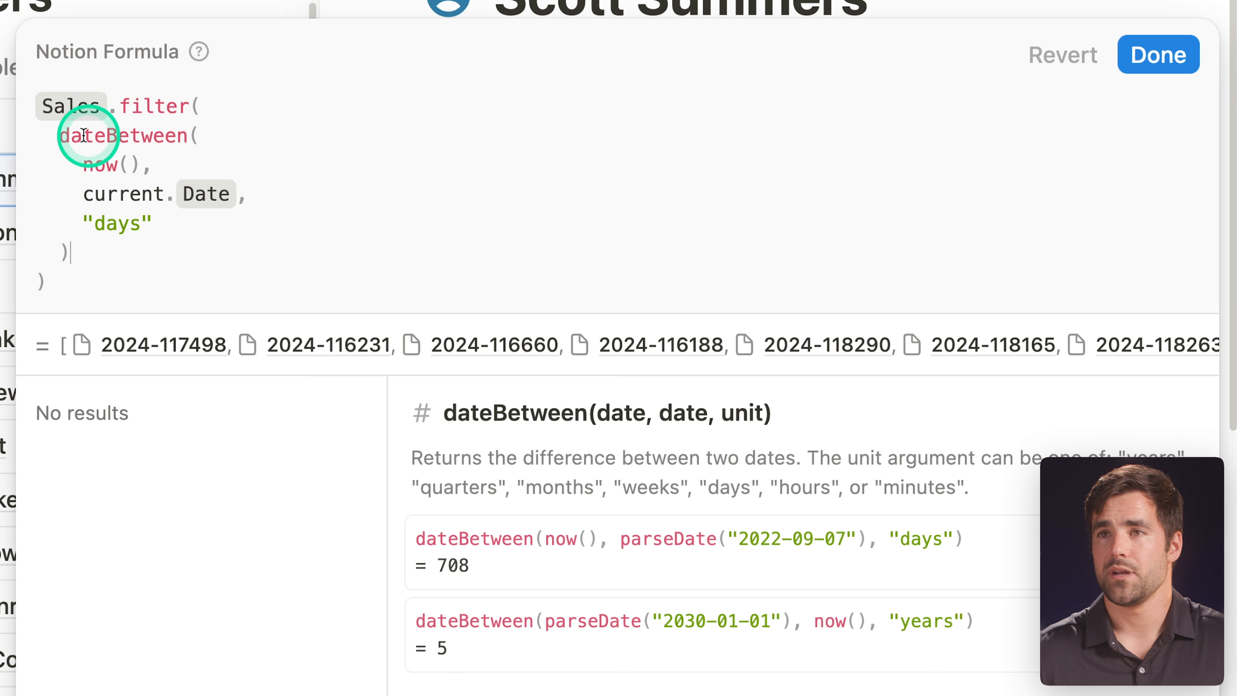
drag(58, 134, 77, 246)
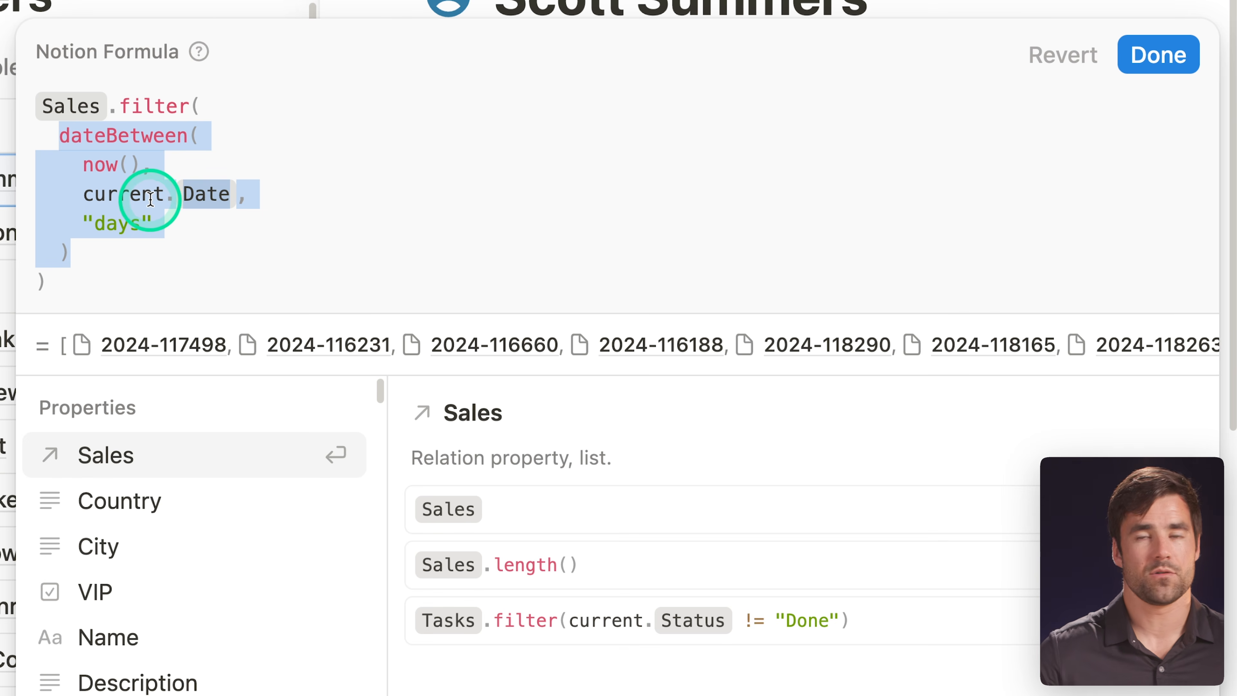
click(125, 244)
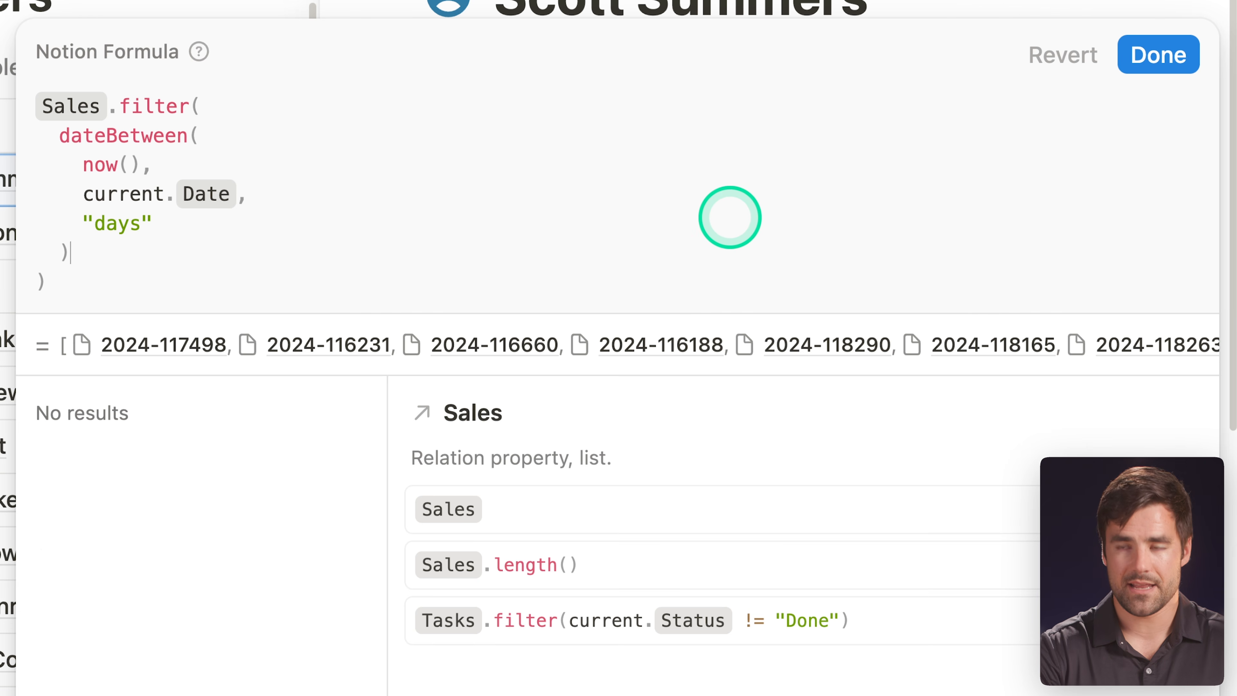
text(< 31)
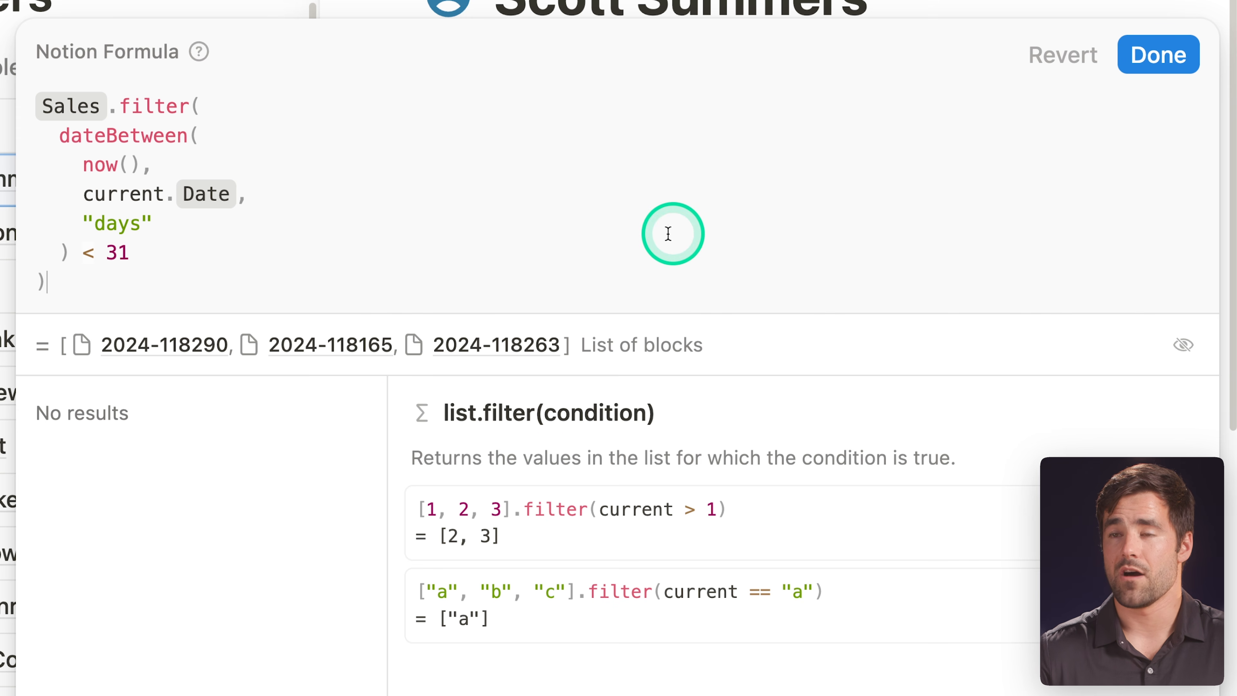
- Append a map() function after filter() that returns current.Order Total for each remaining sale
click(83, 281)
text(.map)
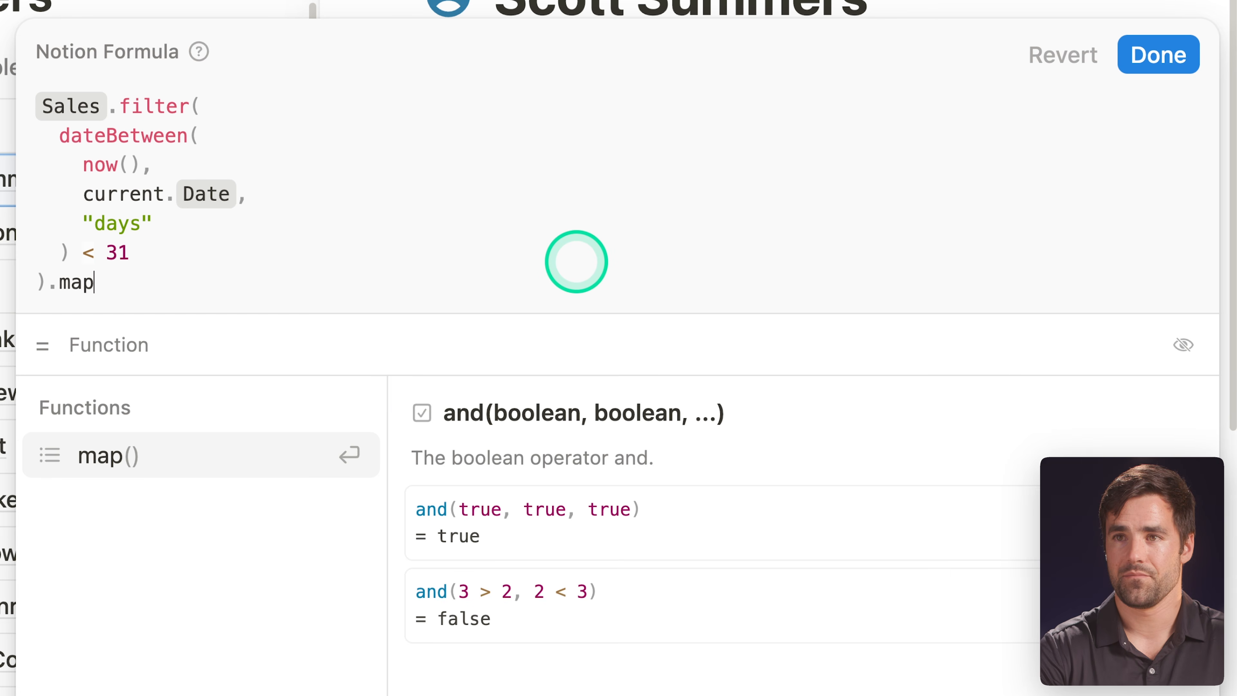
key(Return)
key(shift+Return)
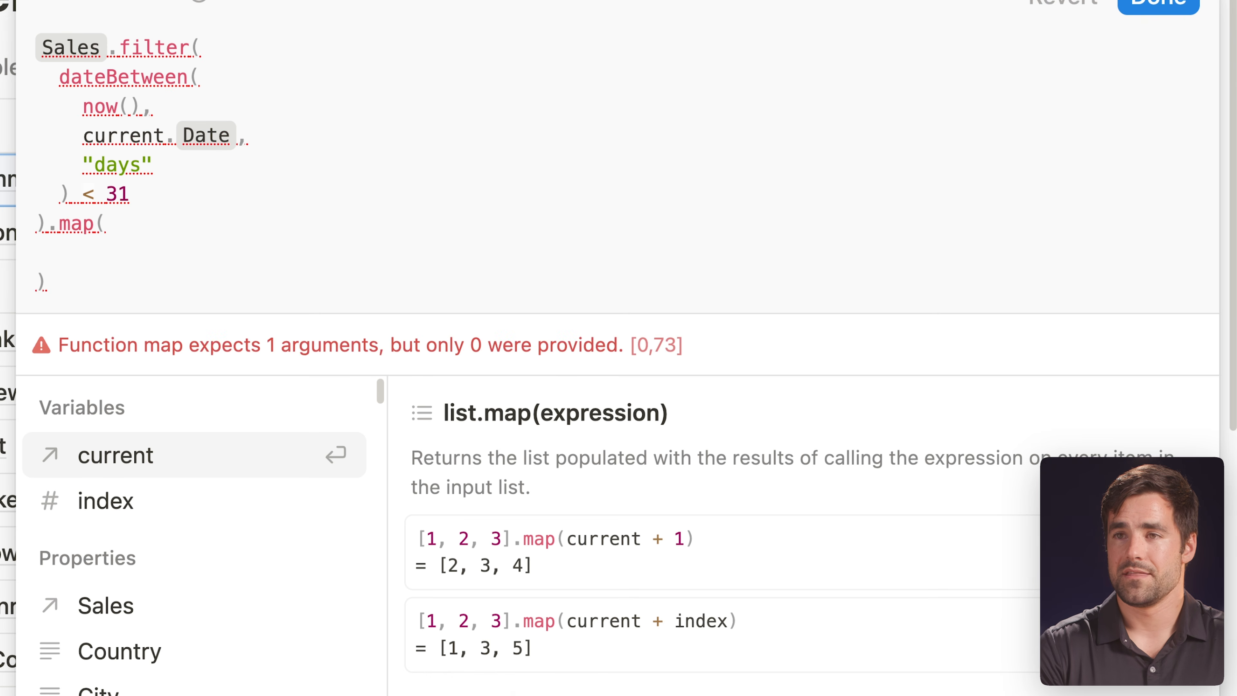
text(current.)
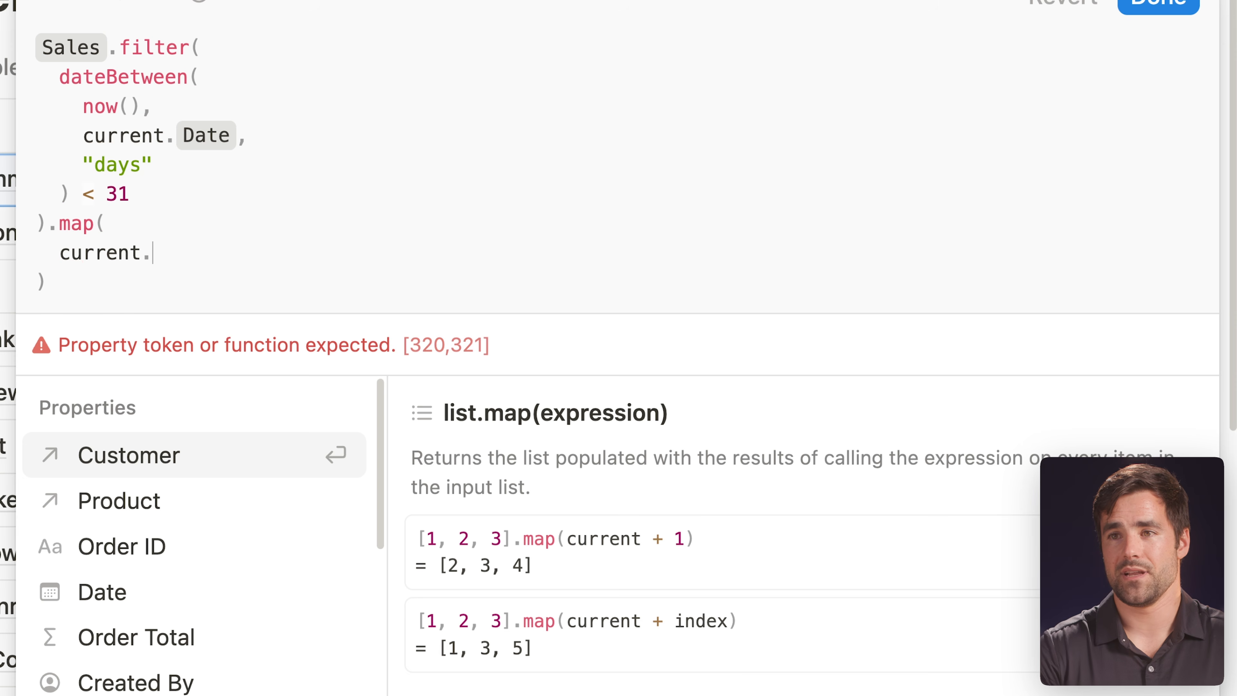
key(Down)
key(Down)
key(Down)
key(Down)
key(Return)
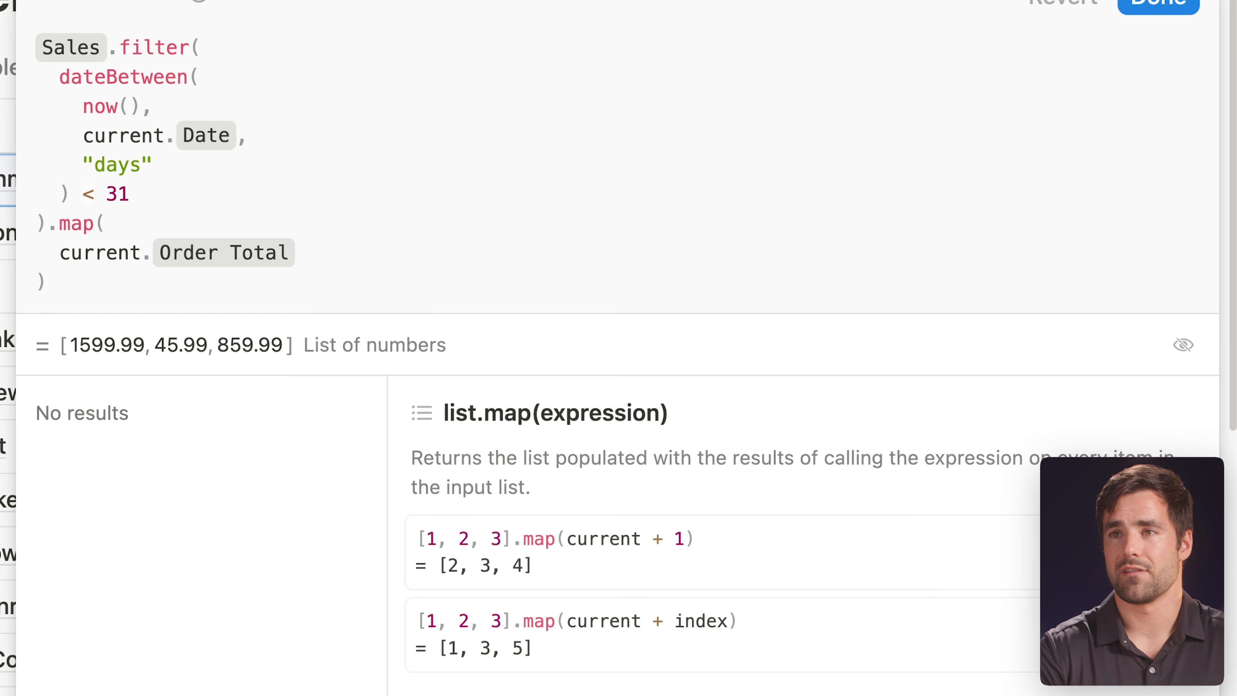
- Append sum() to the mapped order totals and save the 30-Day Spend formula
text(.sum)
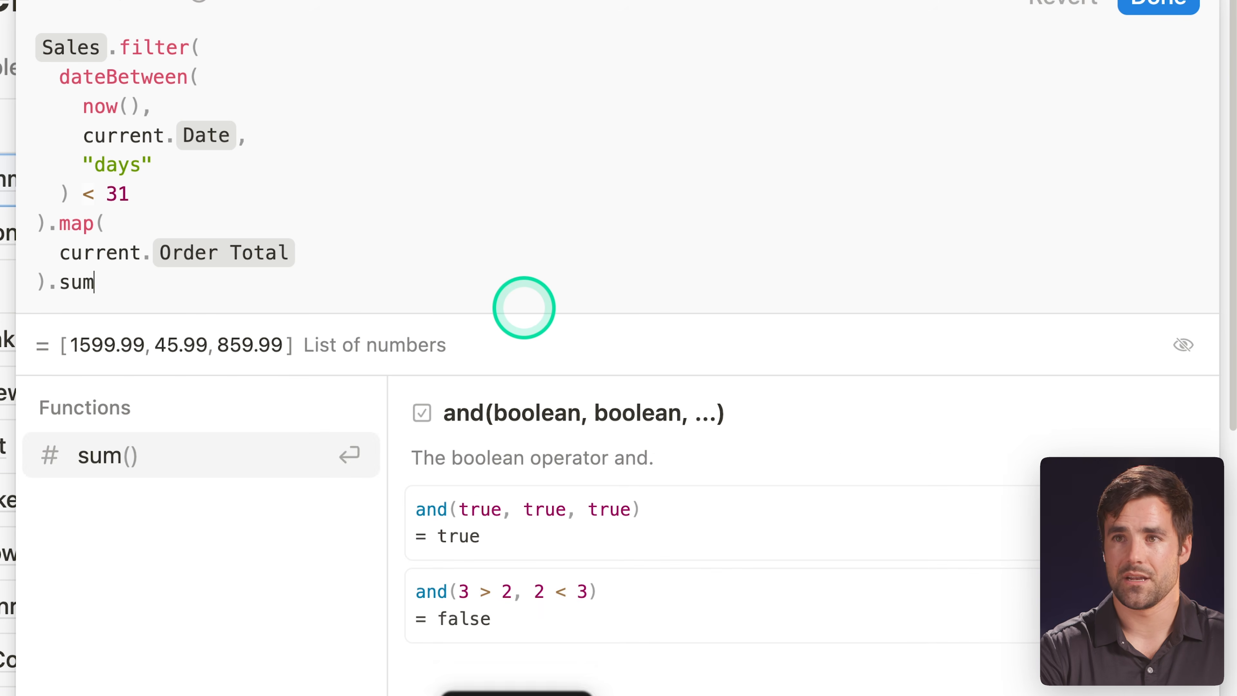
key(Return)
click(1164, 7)
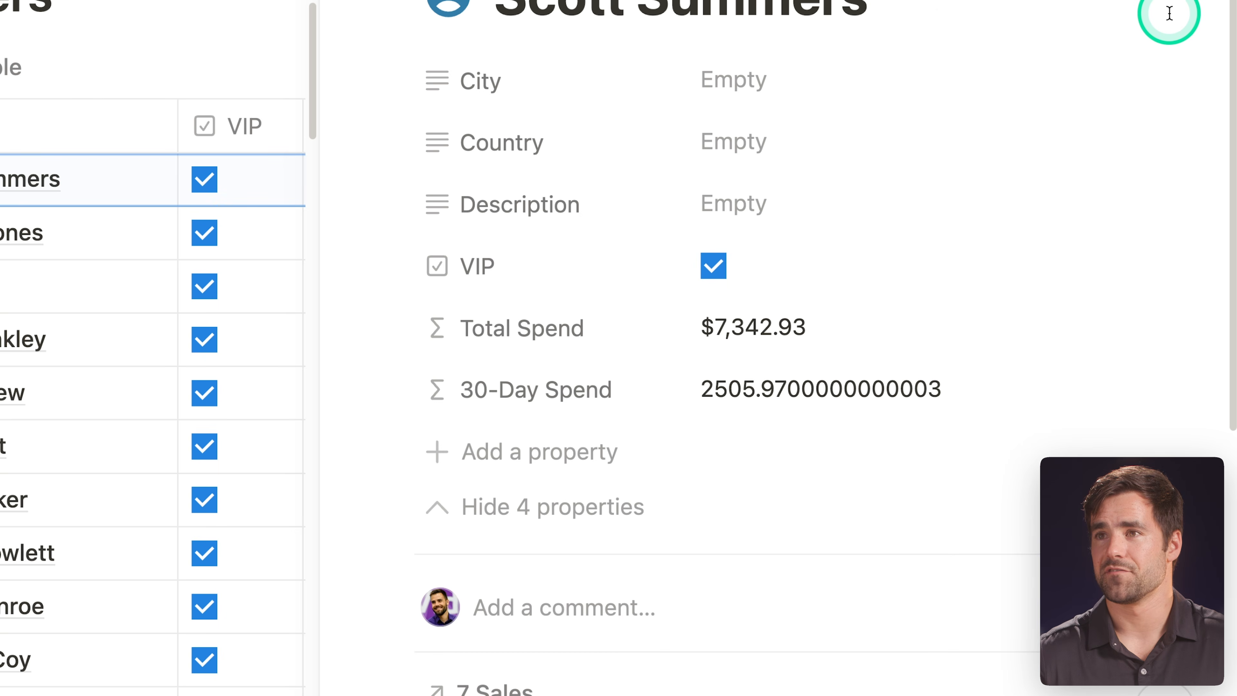
- Set the number format of the 30-Day Spend property to US Dollar
click(483, 389)
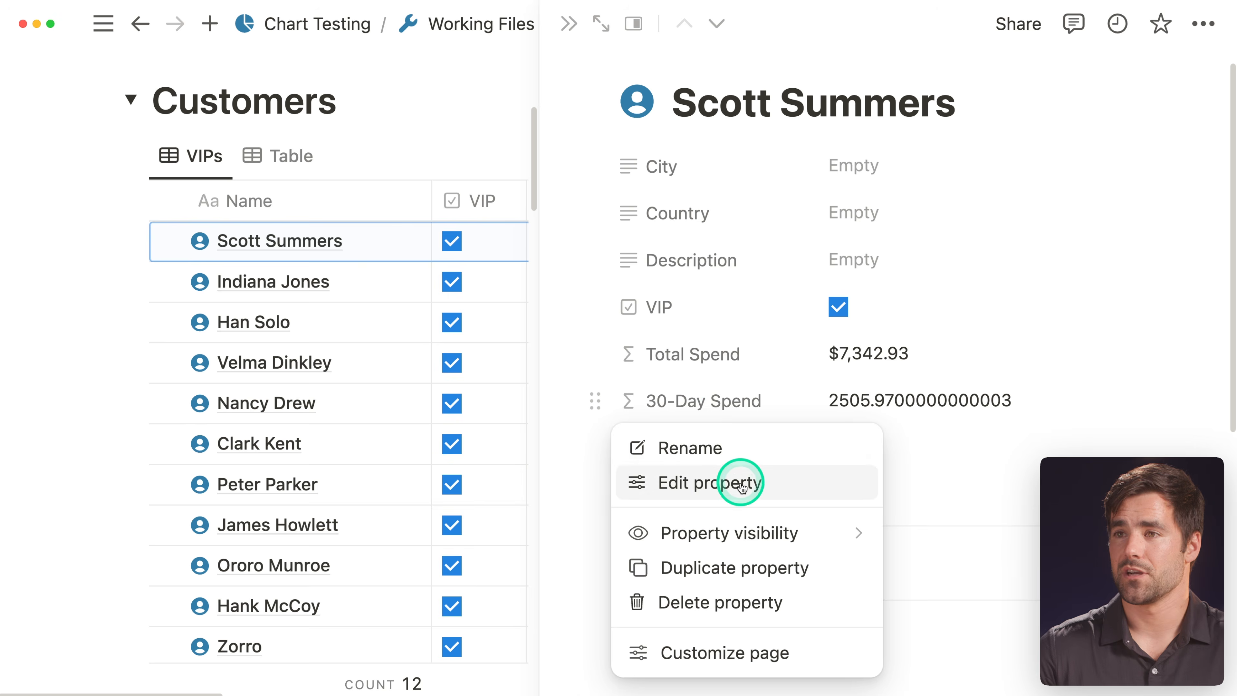
click(741, 485)
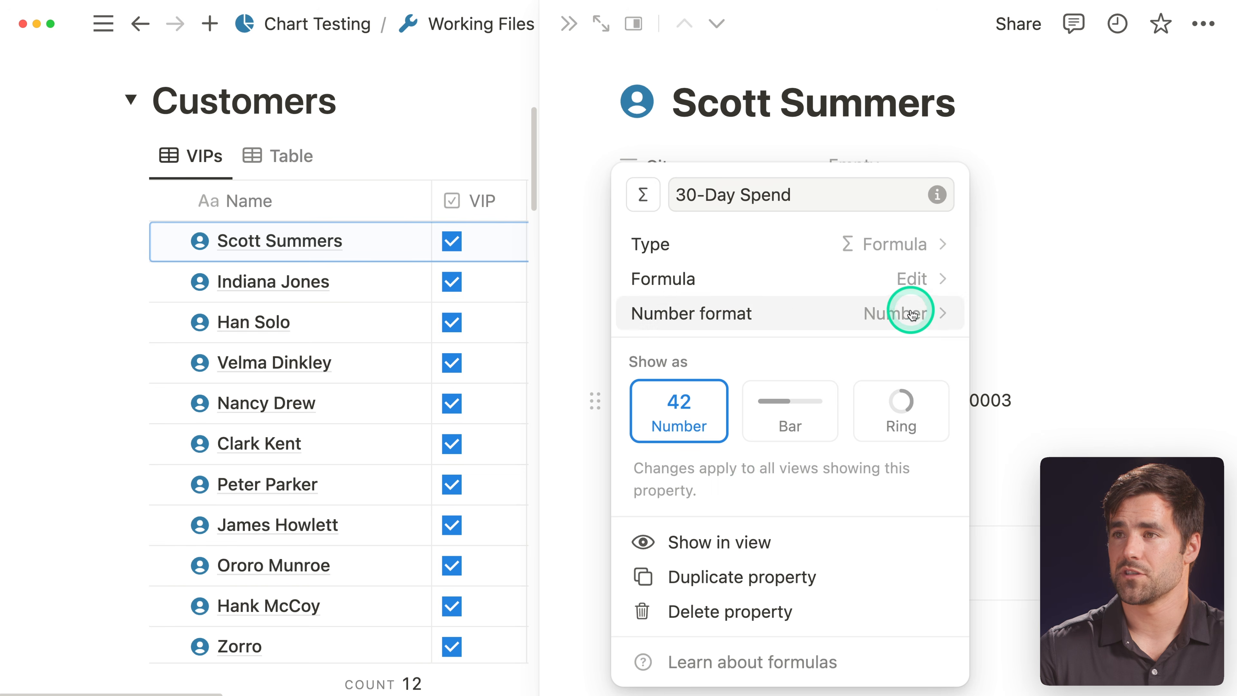
click(911, 313)
click(804, 379)
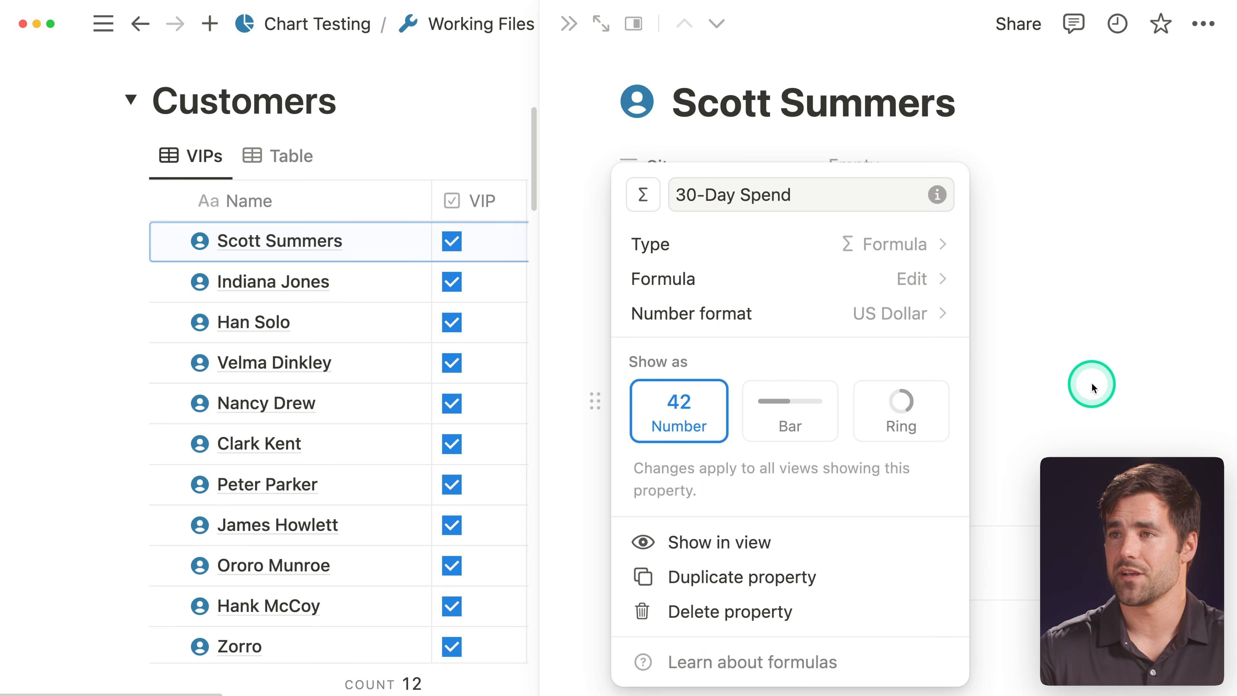
click(1093, 382)
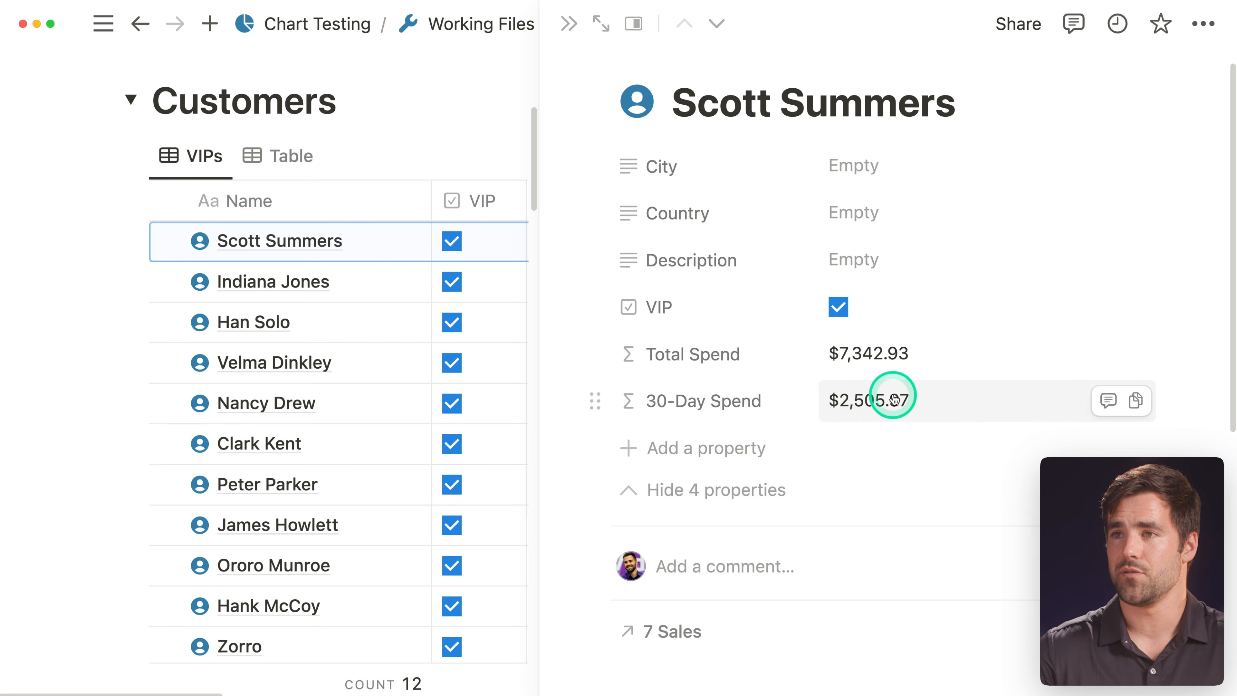
- Close the customer's page and collapse the Customers section of the Sales Data page
click(580, 34)
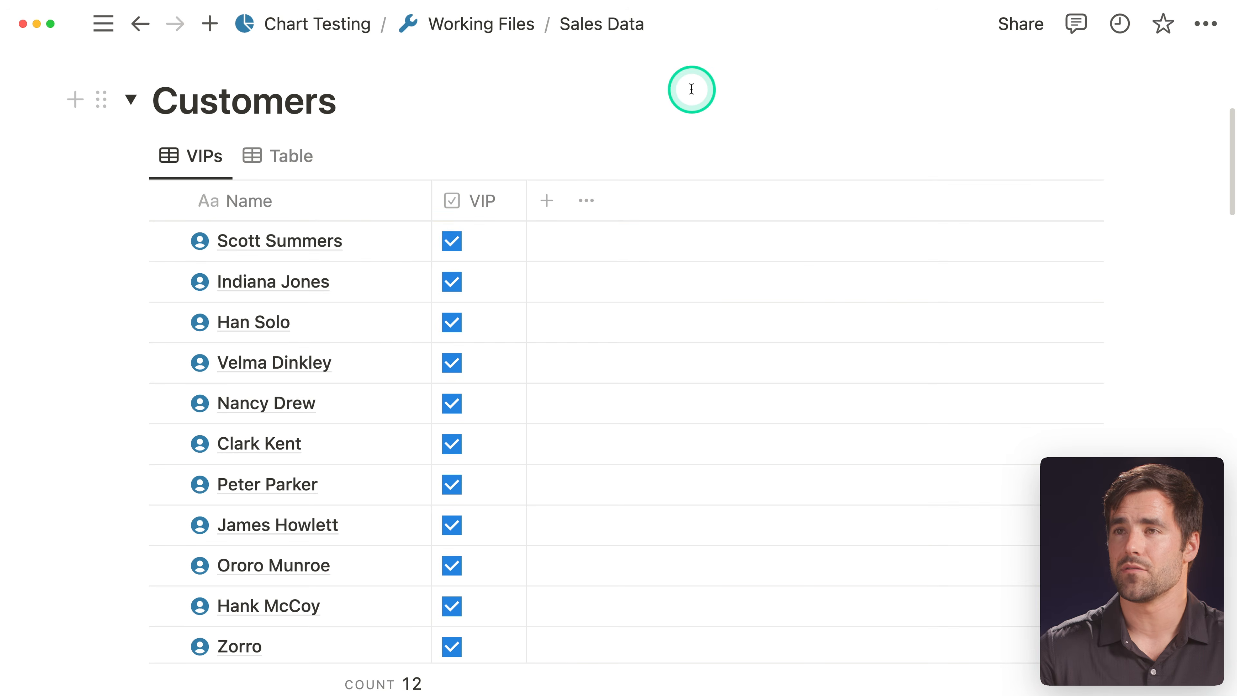
scroll(633, 185, up, 5)
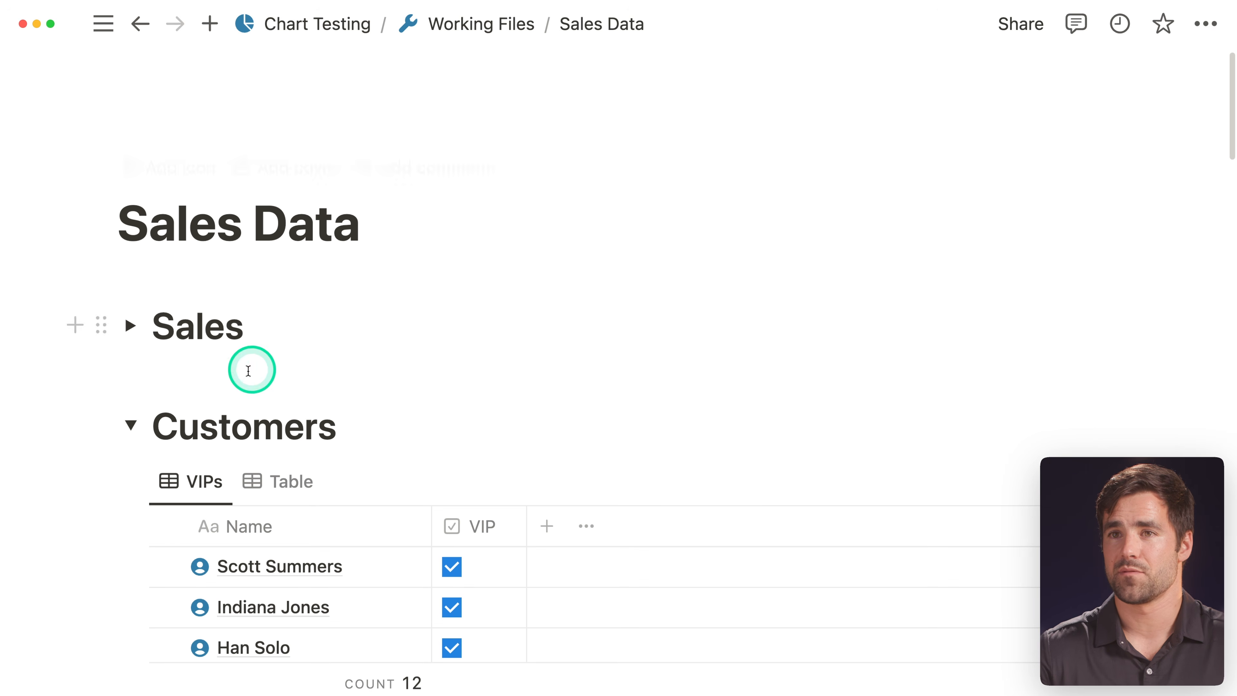
click(130, 425)
- Add the heading "Top Customer This Month" above the Sales section, with an empty block below it
click(643, 211)
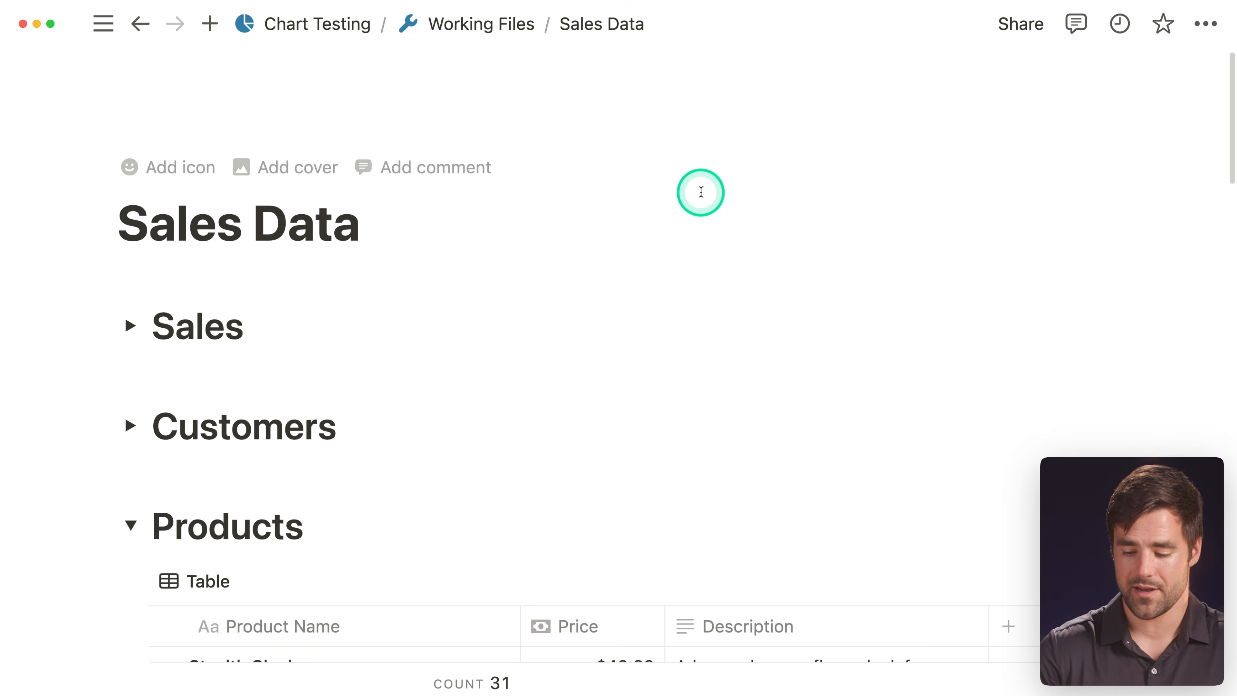
key(Return)
text(Top Custom)
text(er Las)
key(BackSpace)
key(BackSpace)
text(This Month)
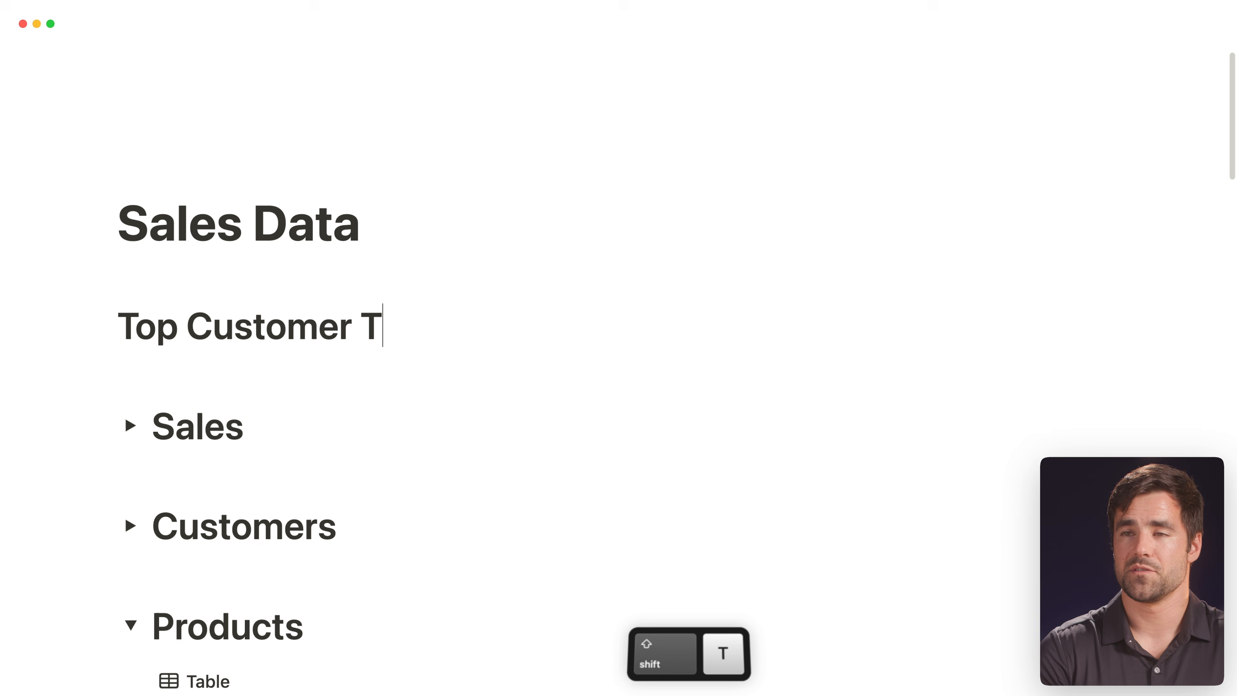
key(Return)
- Insert a vertical bar chart under the new heading and link it to the Customers (Video Version) database
scroll(707, 213, down, 3)
scroll(808, 243, down, 1)
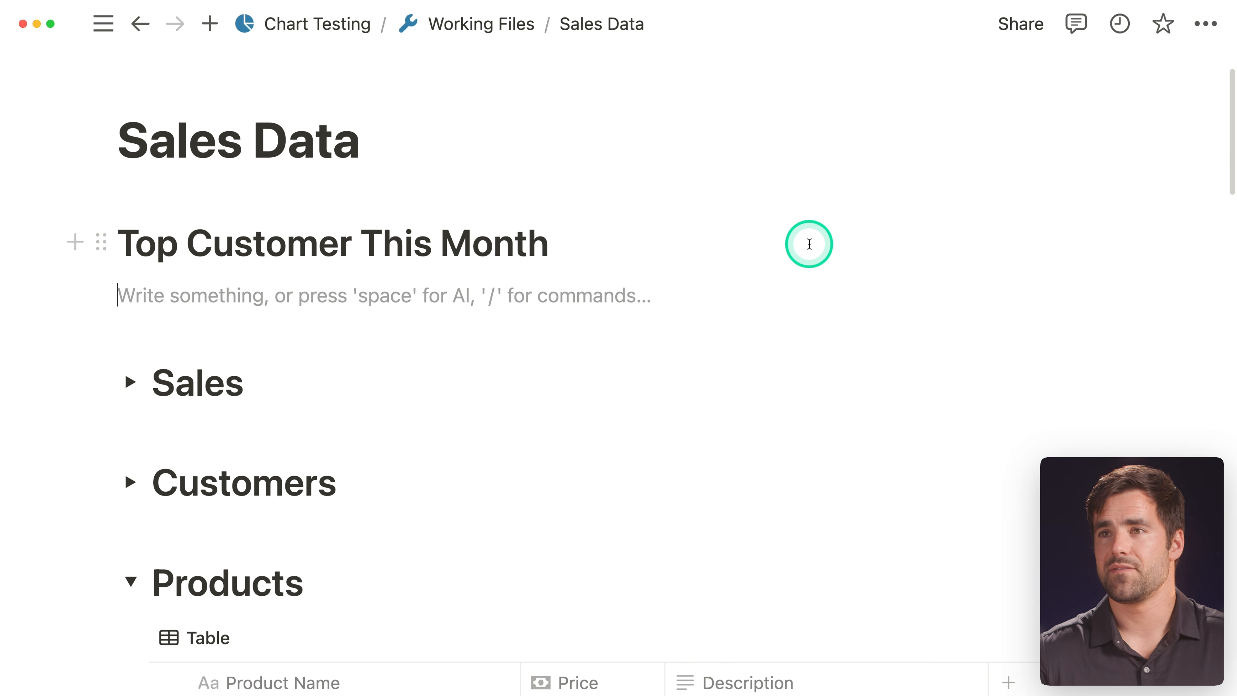
scroll(818, 250, down, 2)
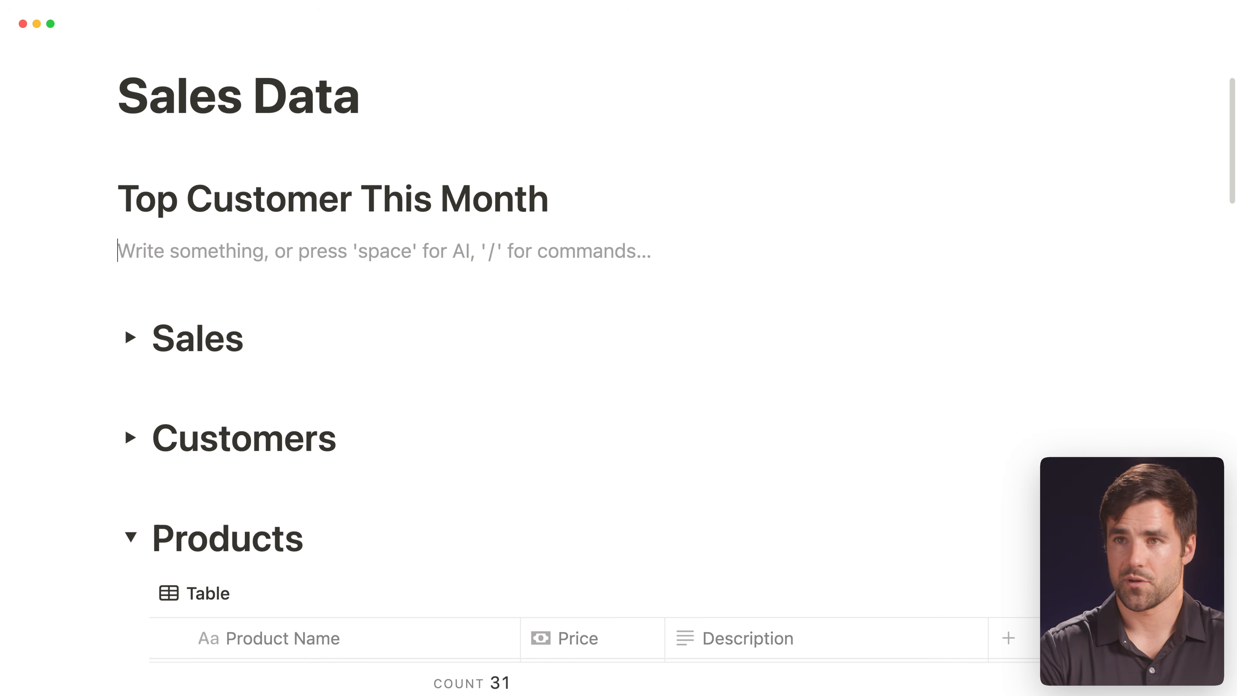
text(/chart)
key(Down)
key(Down)
key(Up)
key(Up)
key(Return)
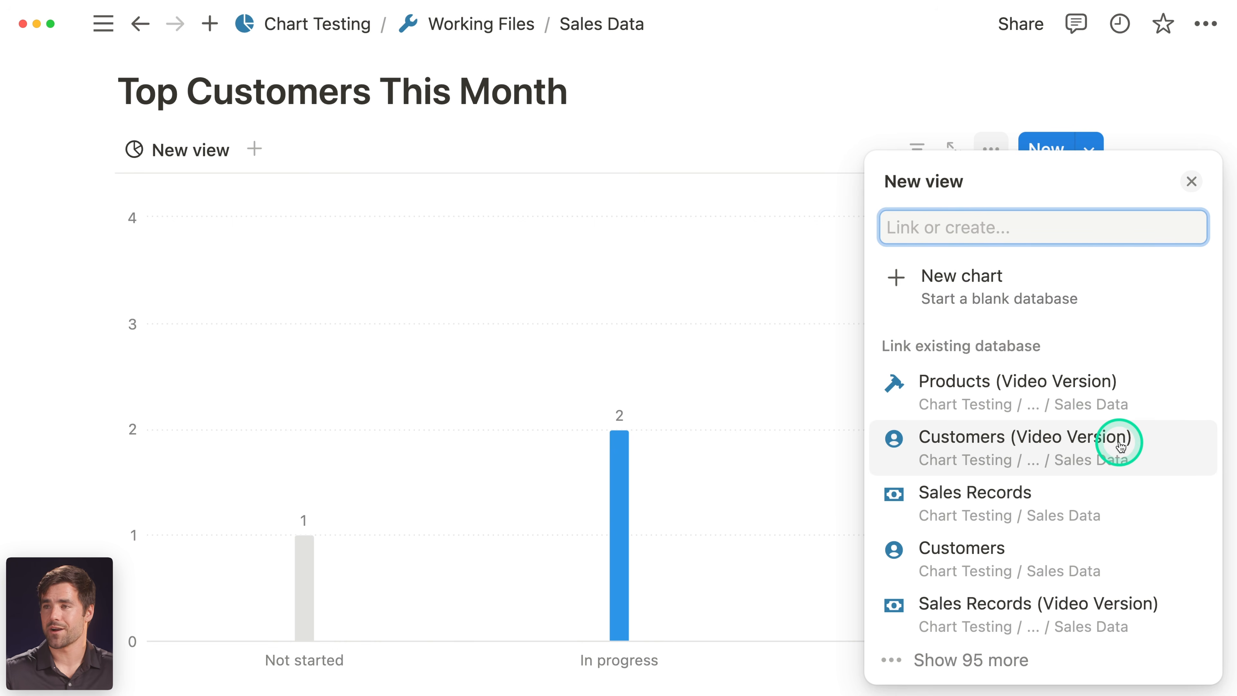
click(1094, 448)
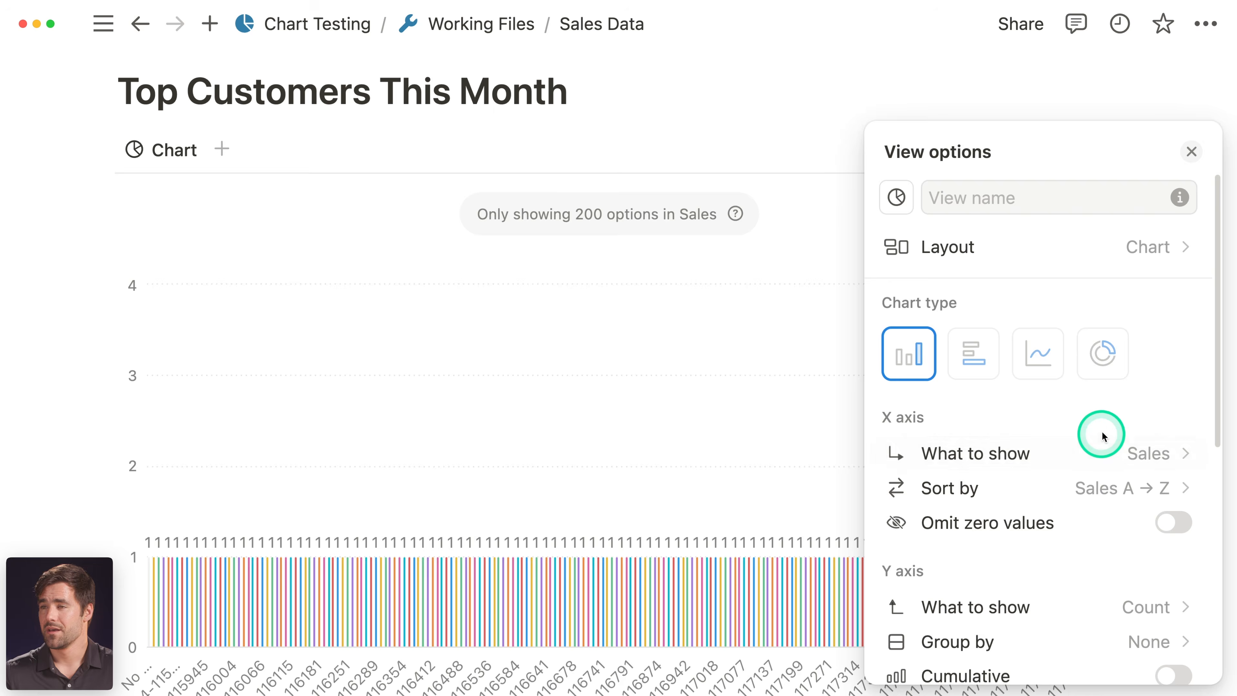
- Name the chart view "Top Customers This Month"
scroll(1146, 414, down, 1)
click(986, 194)
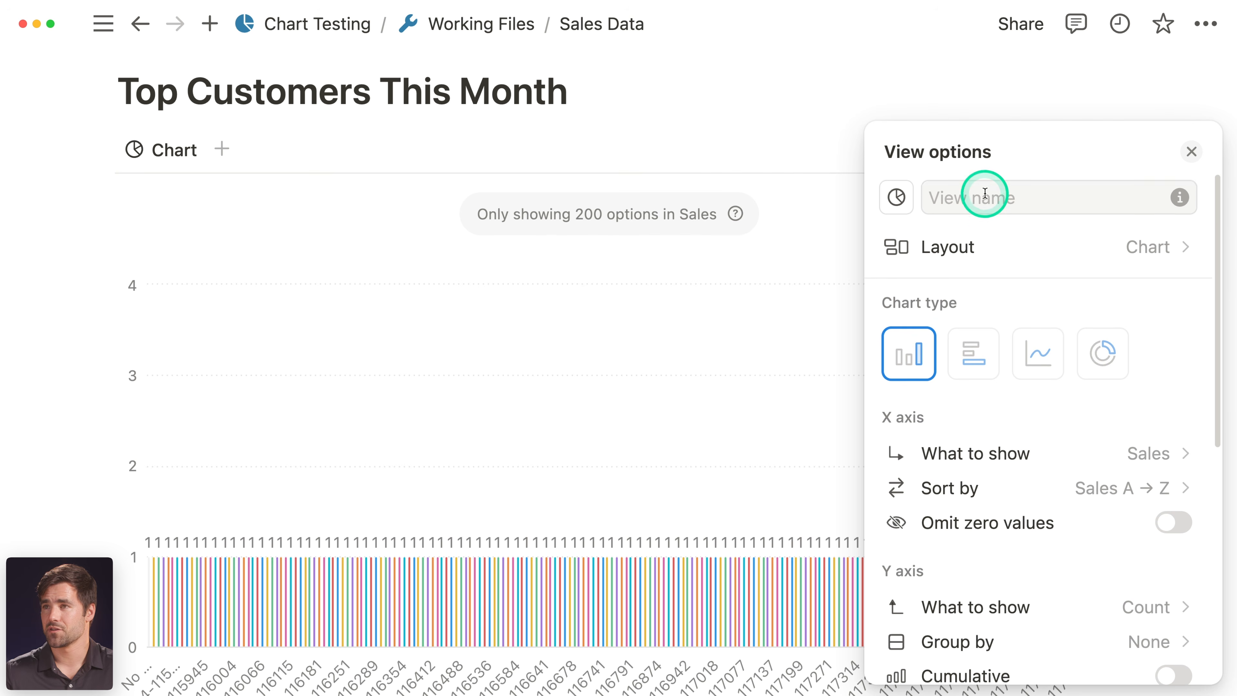
text(Top Customers )
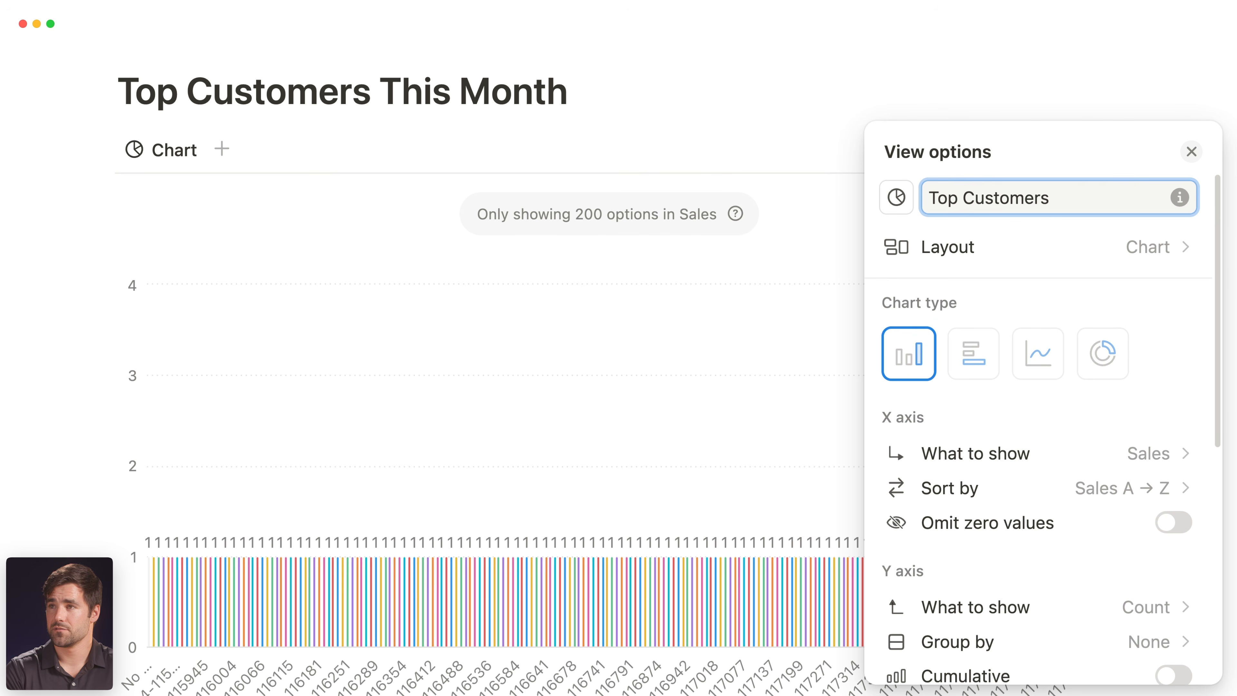
text(This)
key(Return)
scroll(1192, 338, down, 5)
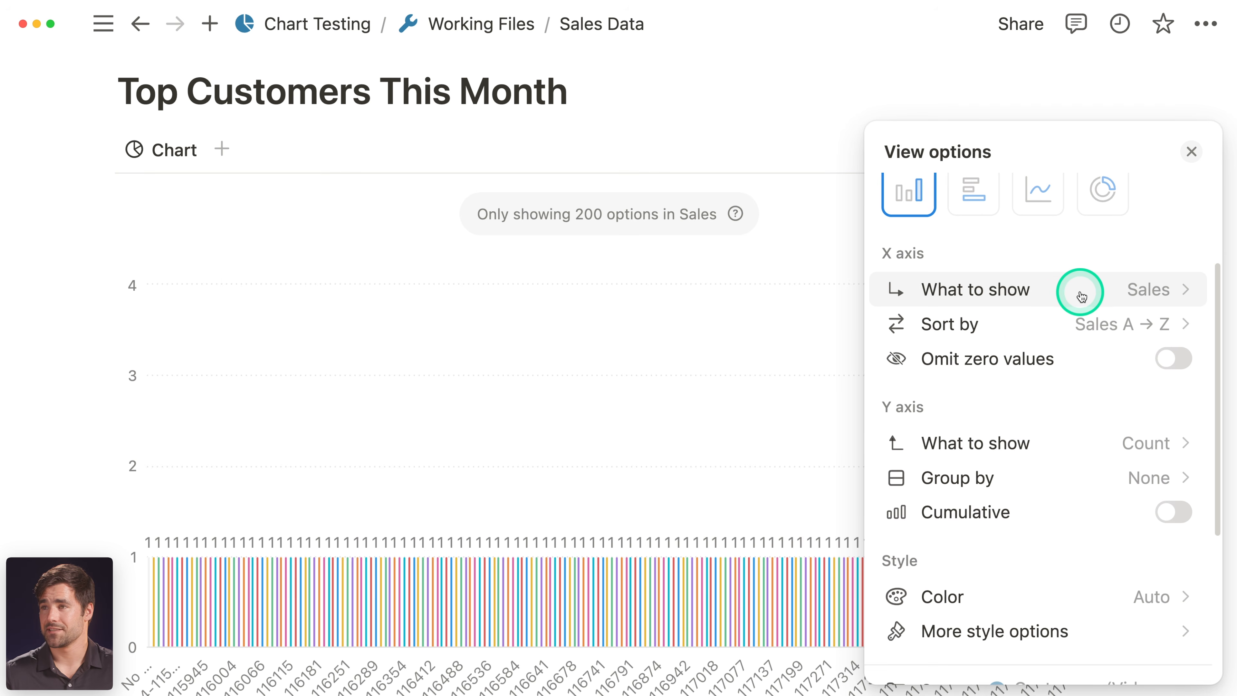
- Show Name on the chart's X axis and the 30-Day Spend values on its Y axis
click(1018, 299)
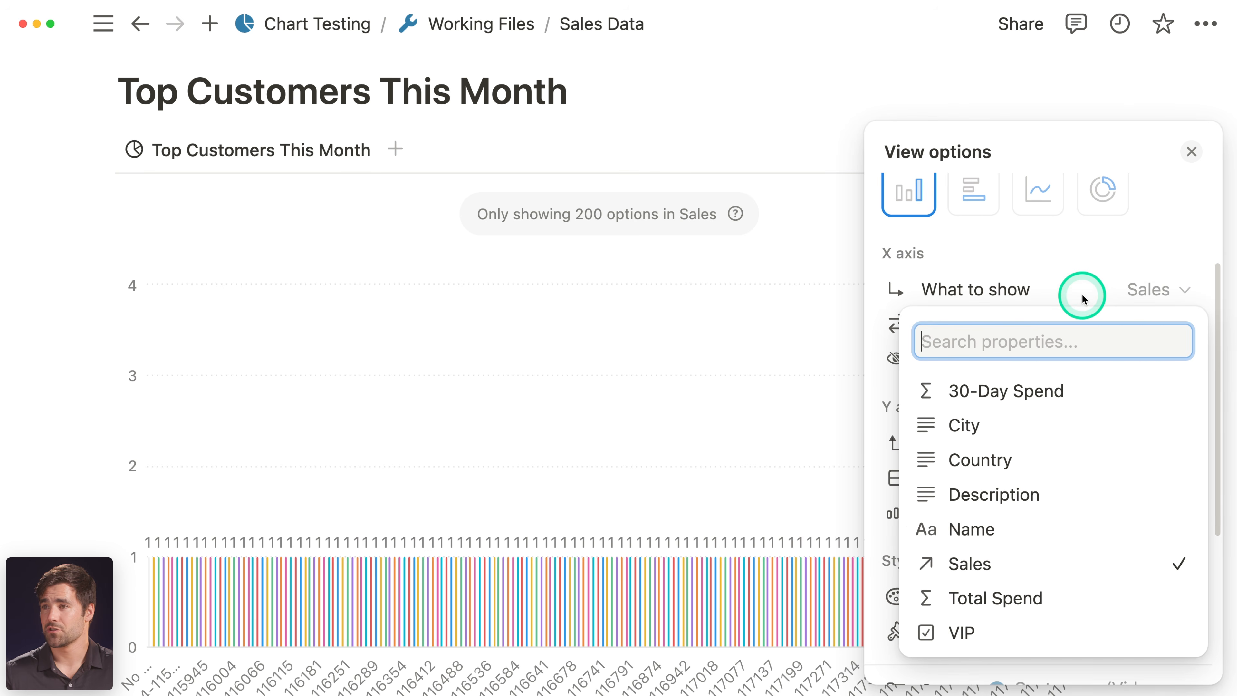
click(1017, 538)
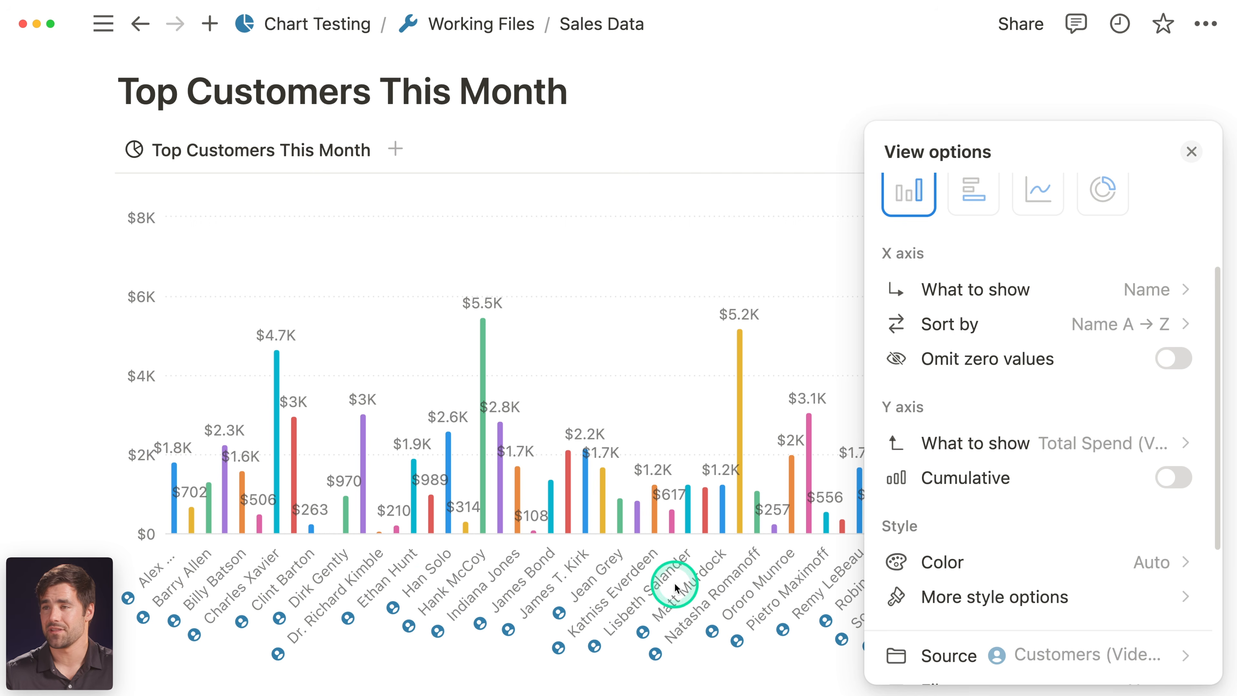
scroll(1101, 414, down, 2)
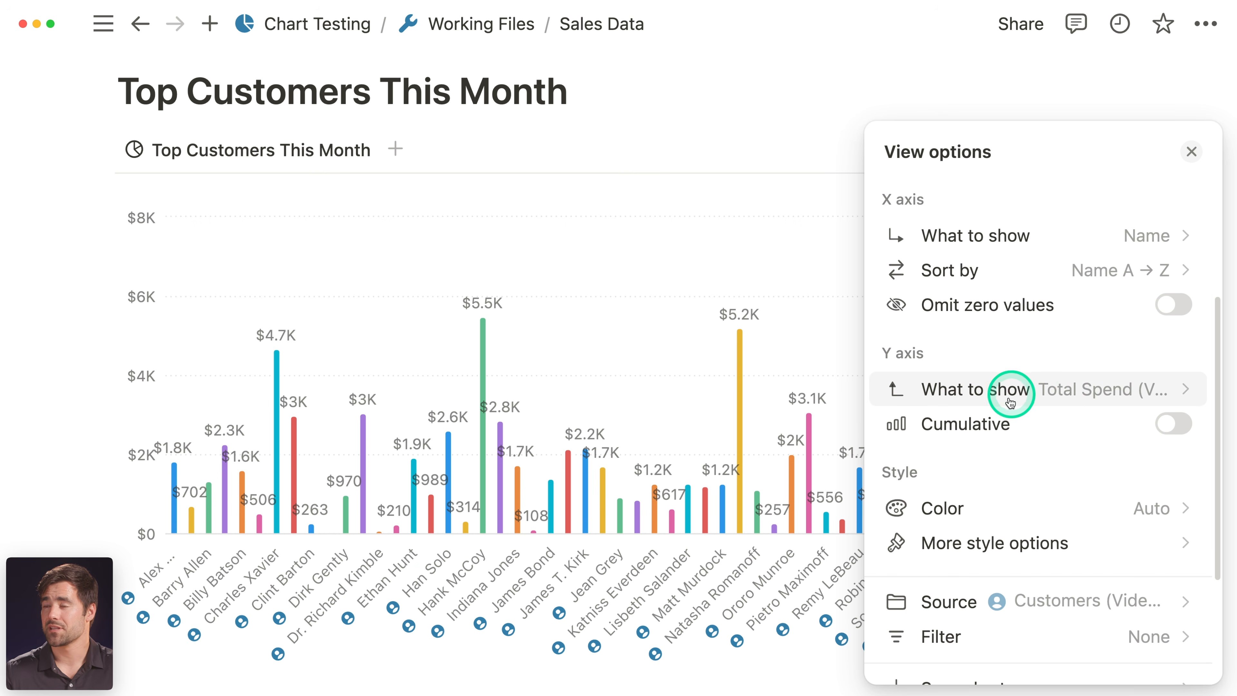
click(1083, 401)
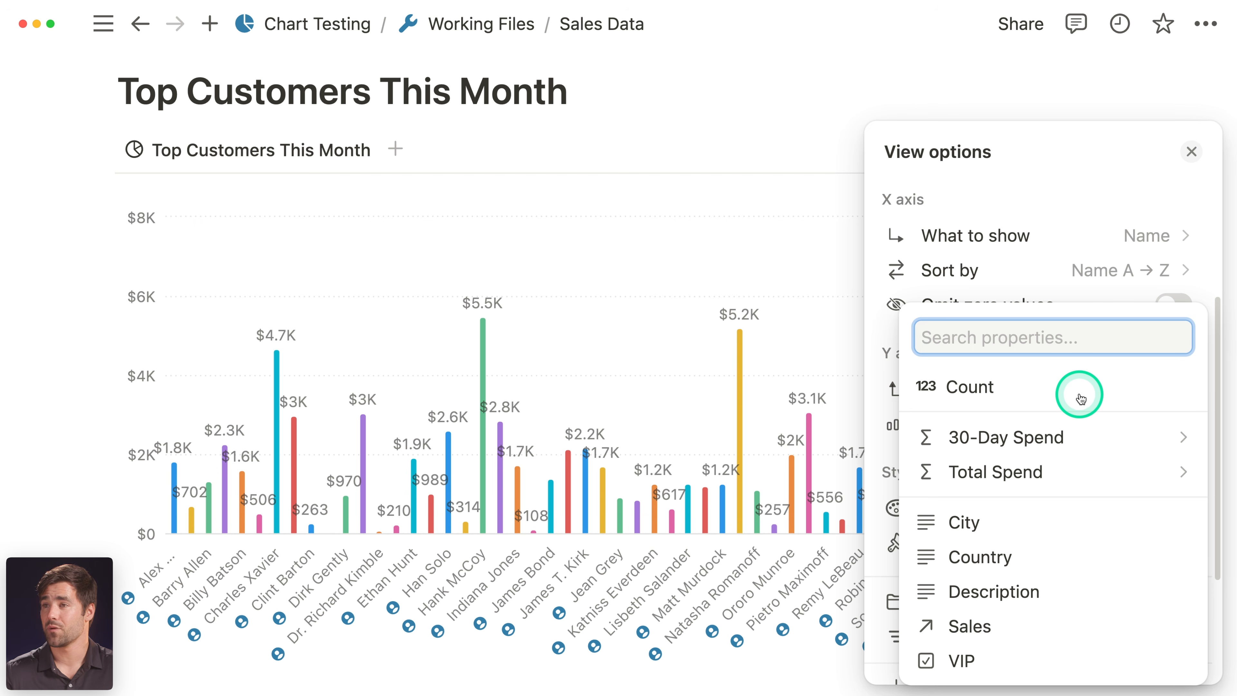
mouse_move(1095, 439)
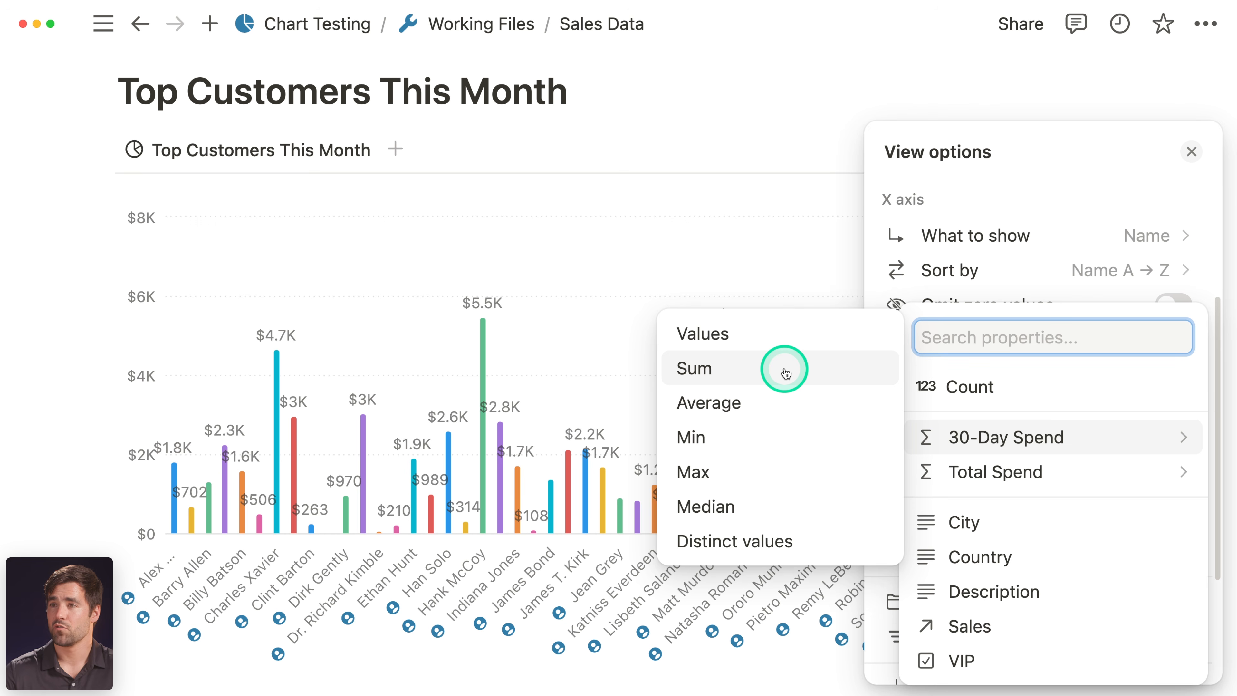
click(775, 335)
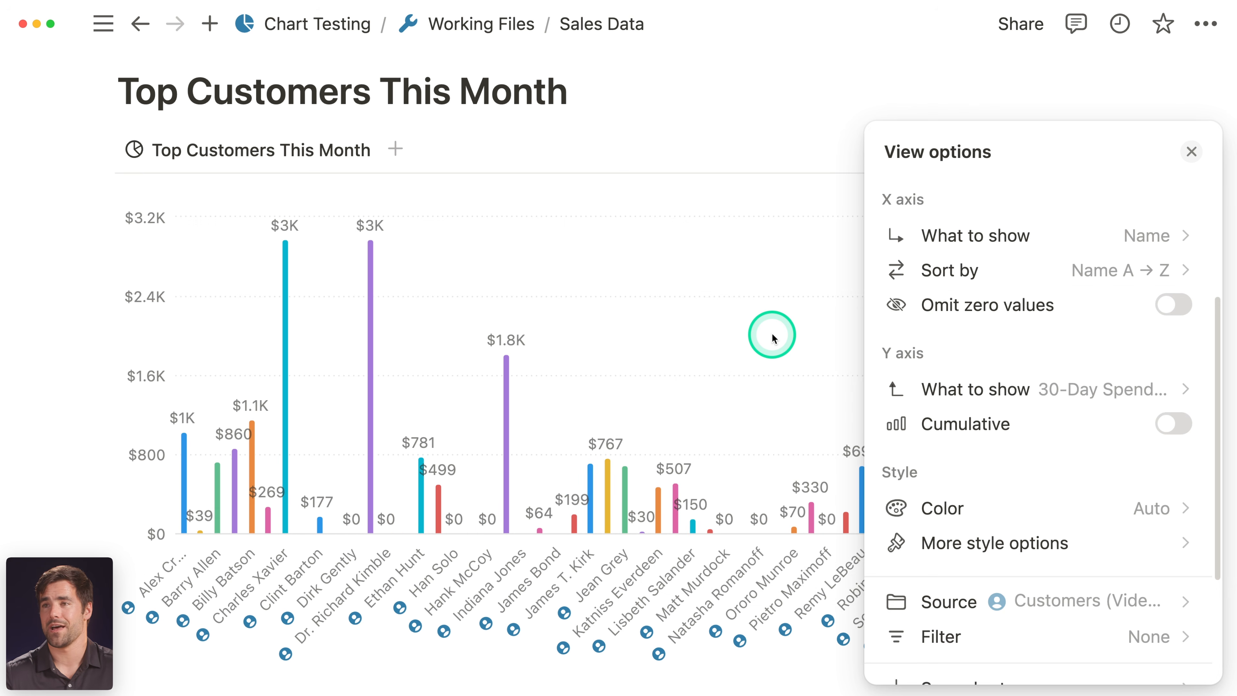
- Sort the Top Customers This Month chart's X axis by 30-Day Spend High → Low
scroll(1106, 360, up, 1)
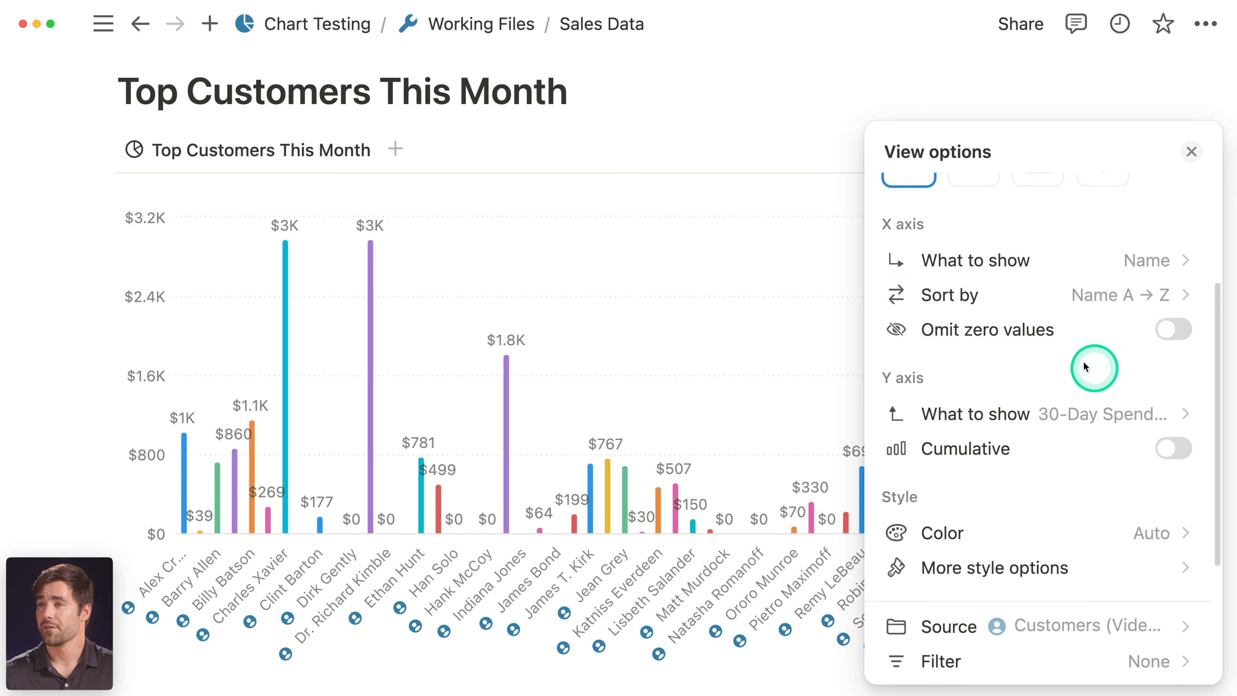
click(1062, 303)
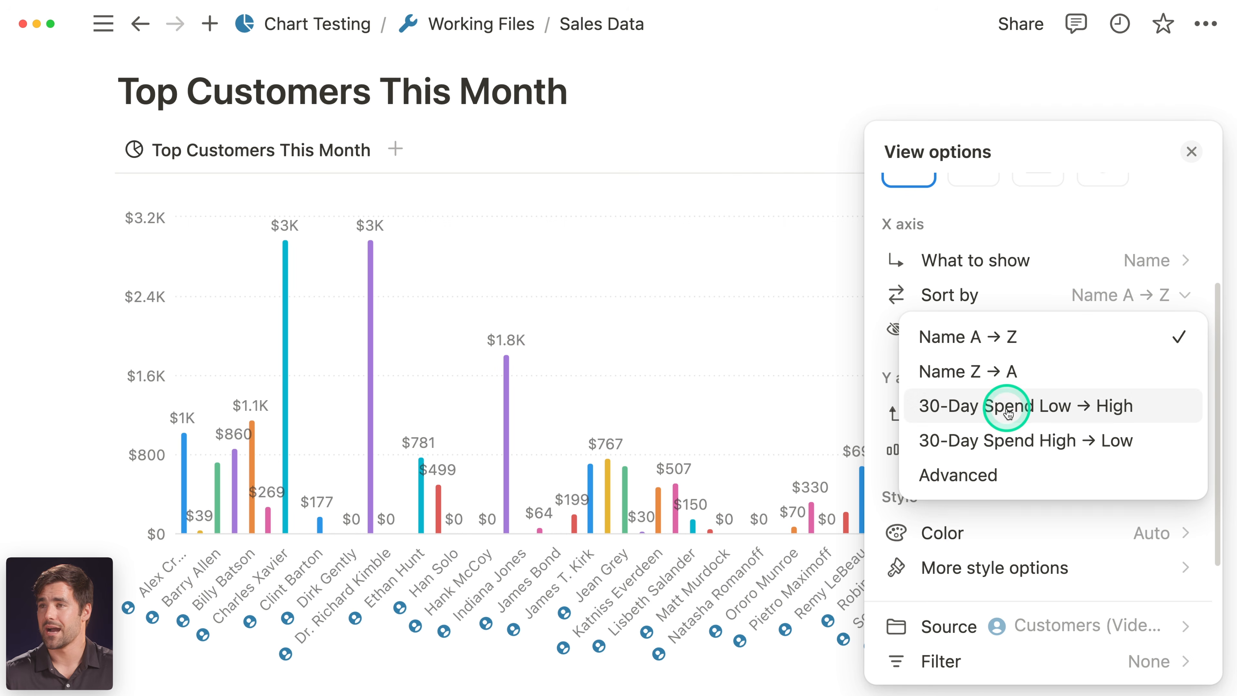
click(1007, 441)
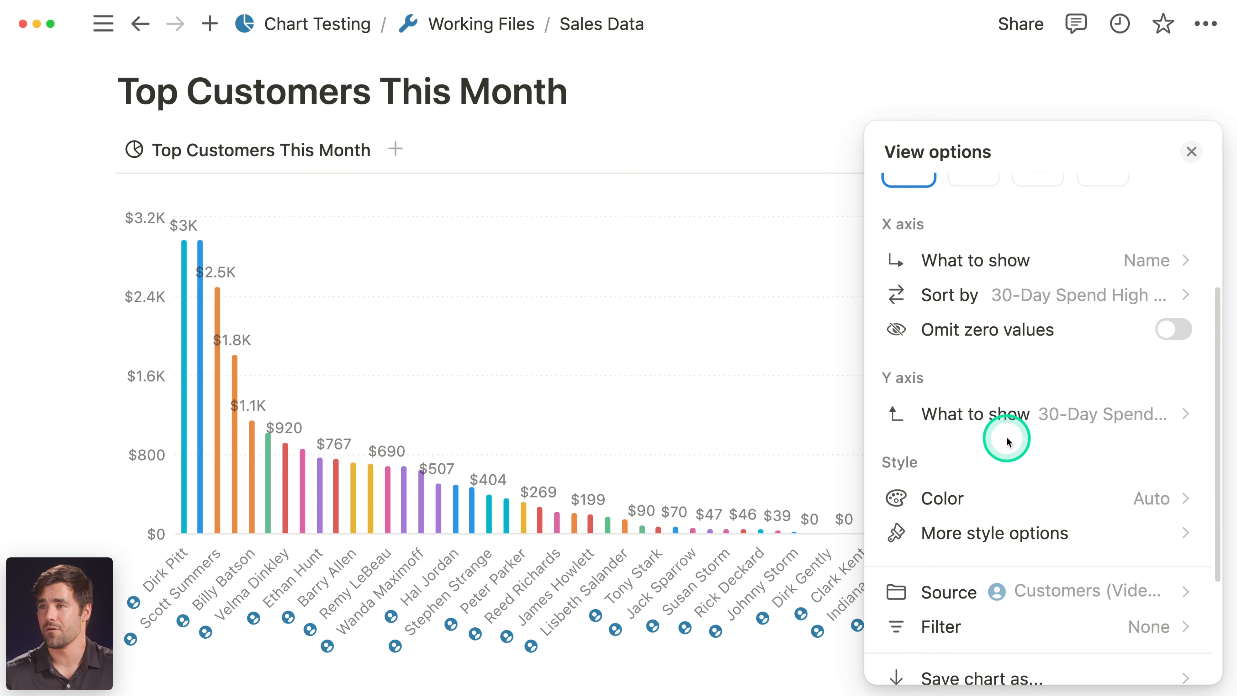
click(1190, 153)
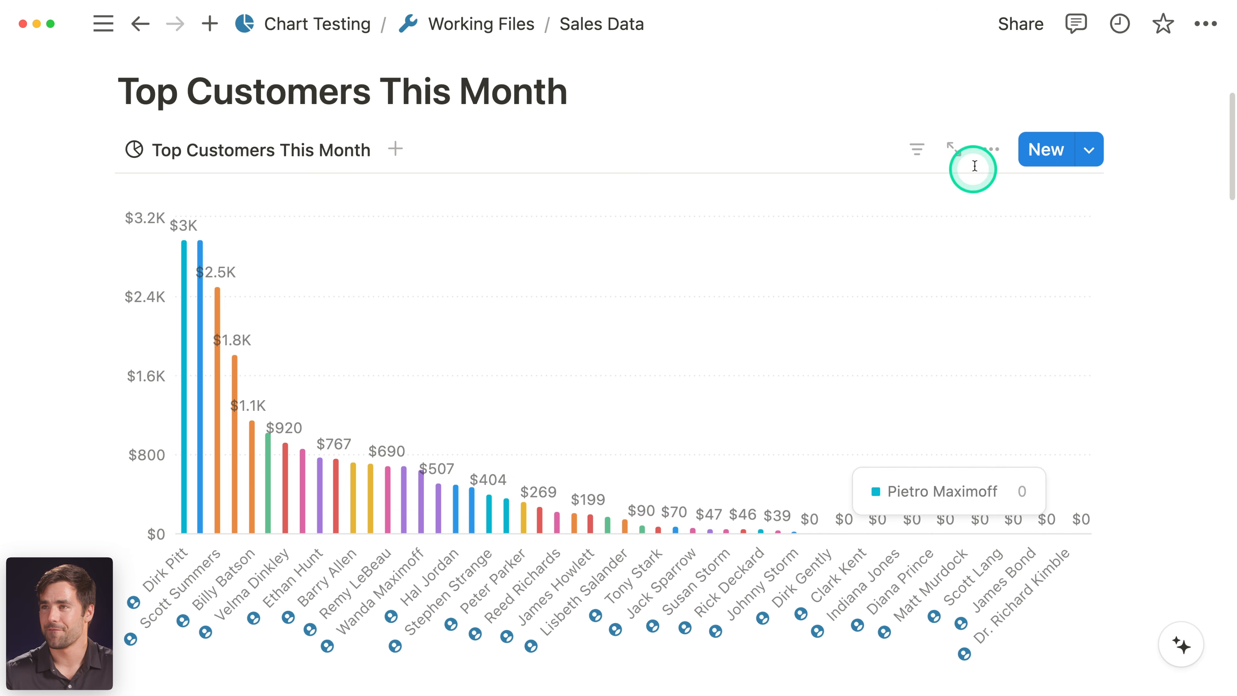
- Set the chart's X axis to omit zero values
click(989, 156)
scroll(1052, 356, down, 3)
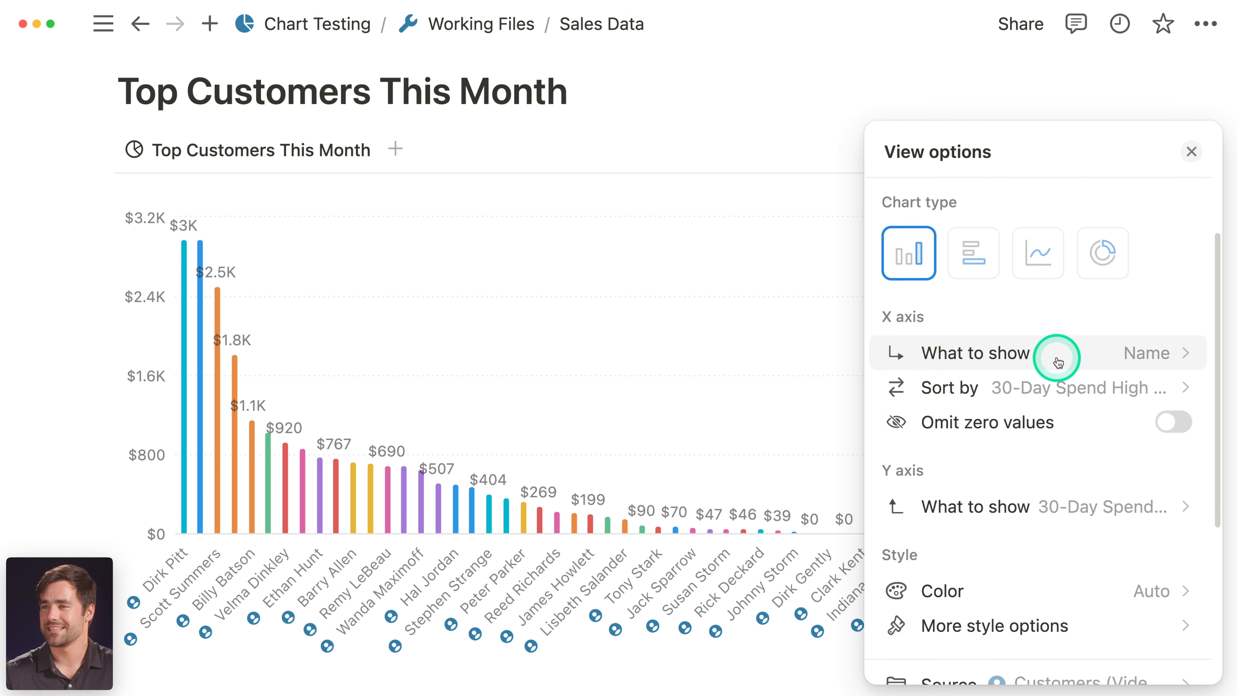
click(1173, 396)
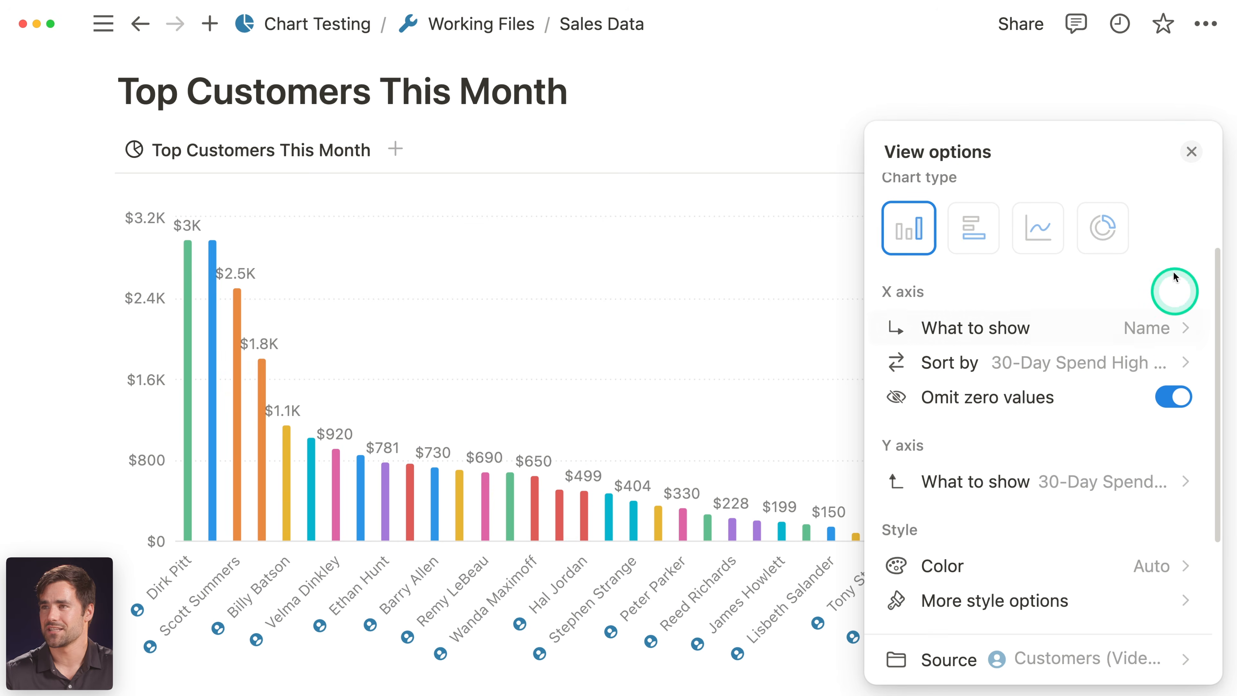
click(1189, 151)
scroll(1157, 347, down, 1)
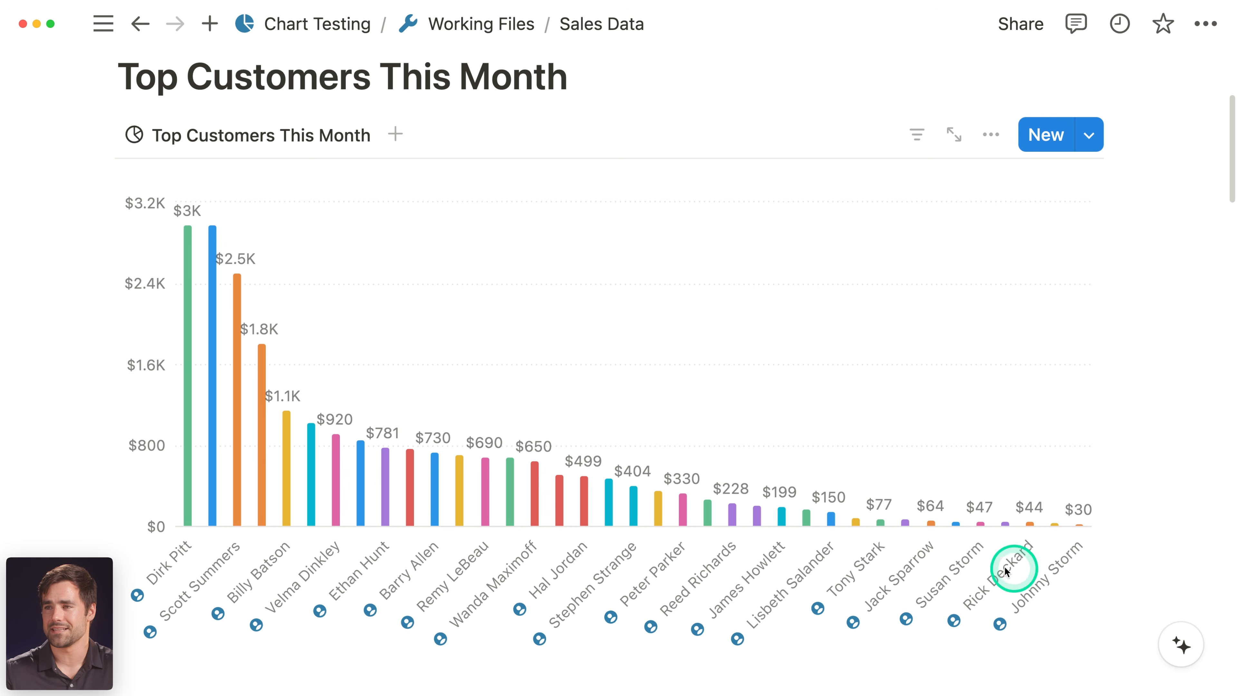
- Filter the chart to customers with a 30-Day Spend greater than 750 and hide the filter bar
mouse_move(184, 527)
mouse_move(203, 484)
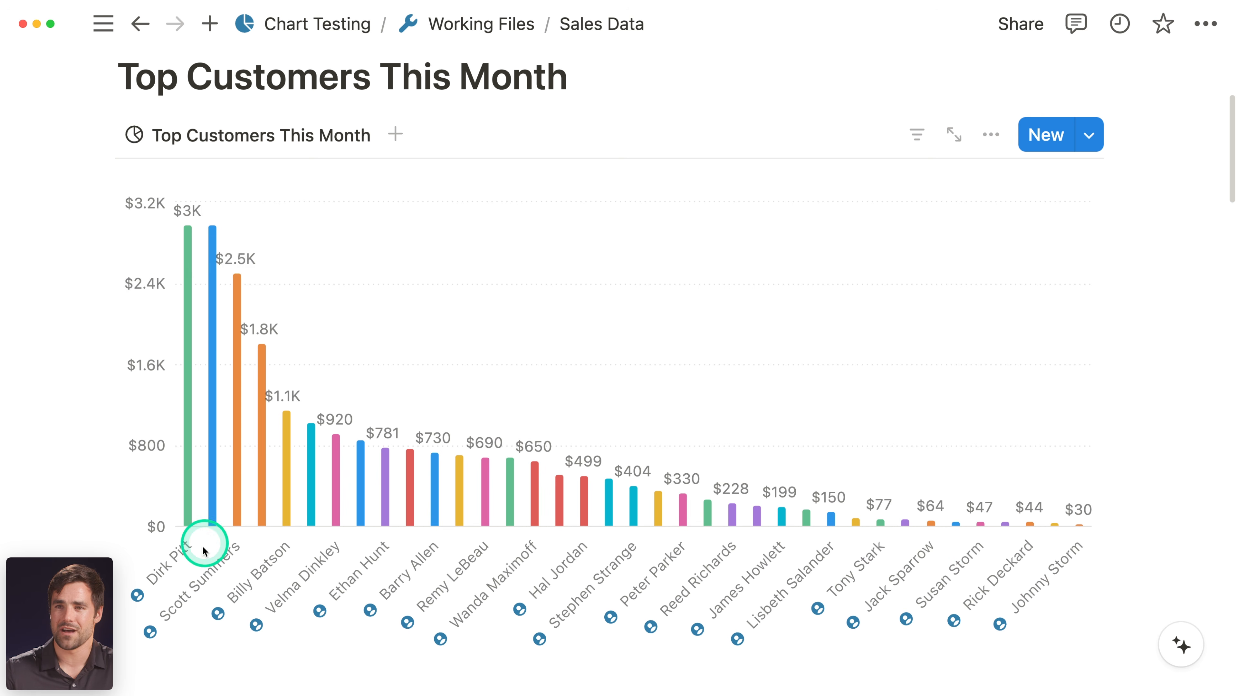
mouse_move(501, 525)
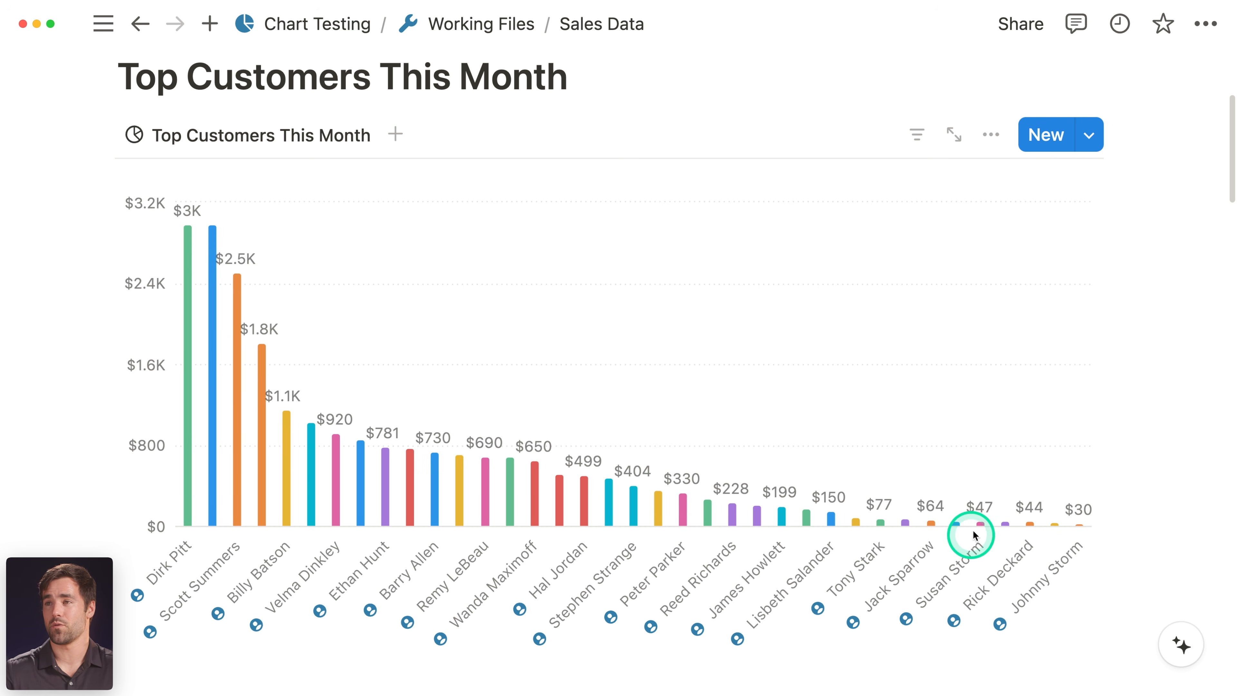
click(911, 142)
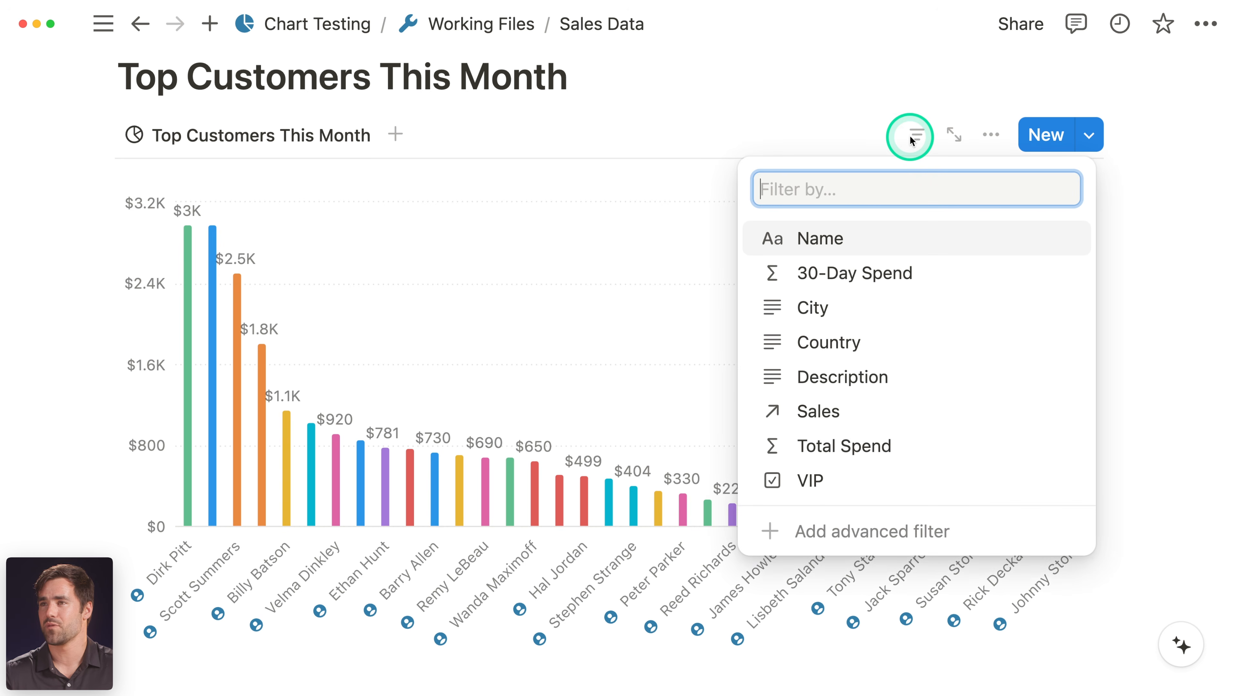
click(864, 272)
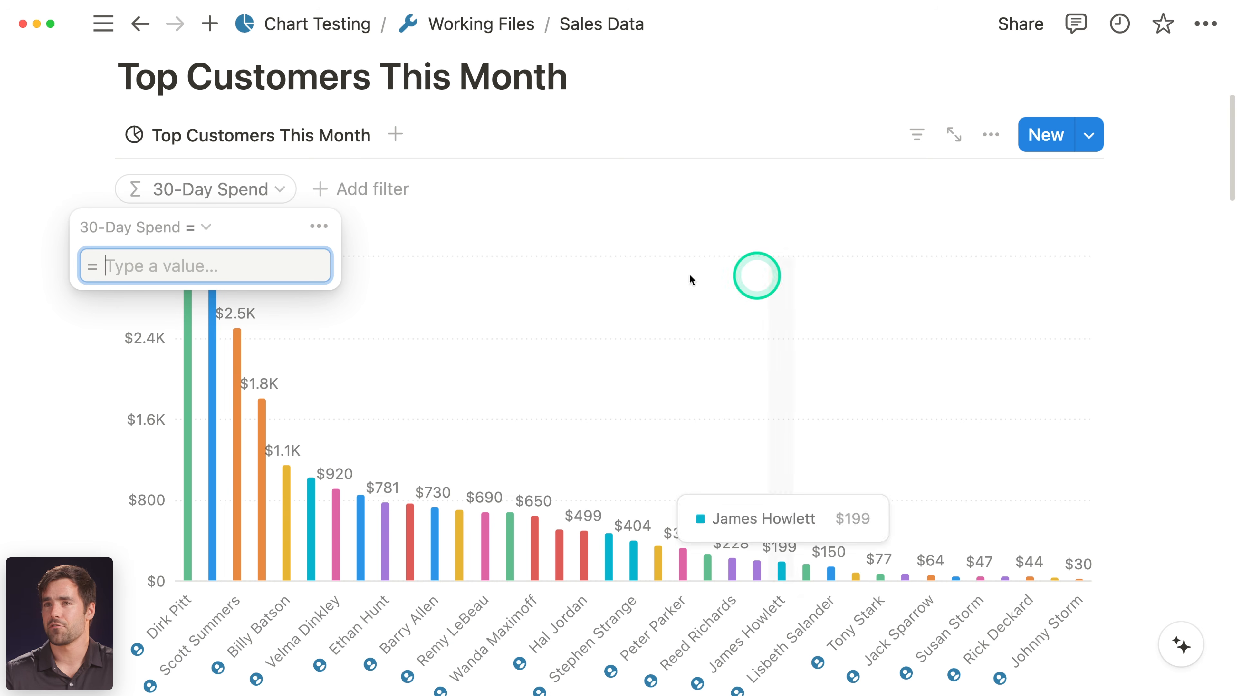
click(195, 228)
click(135, 333)
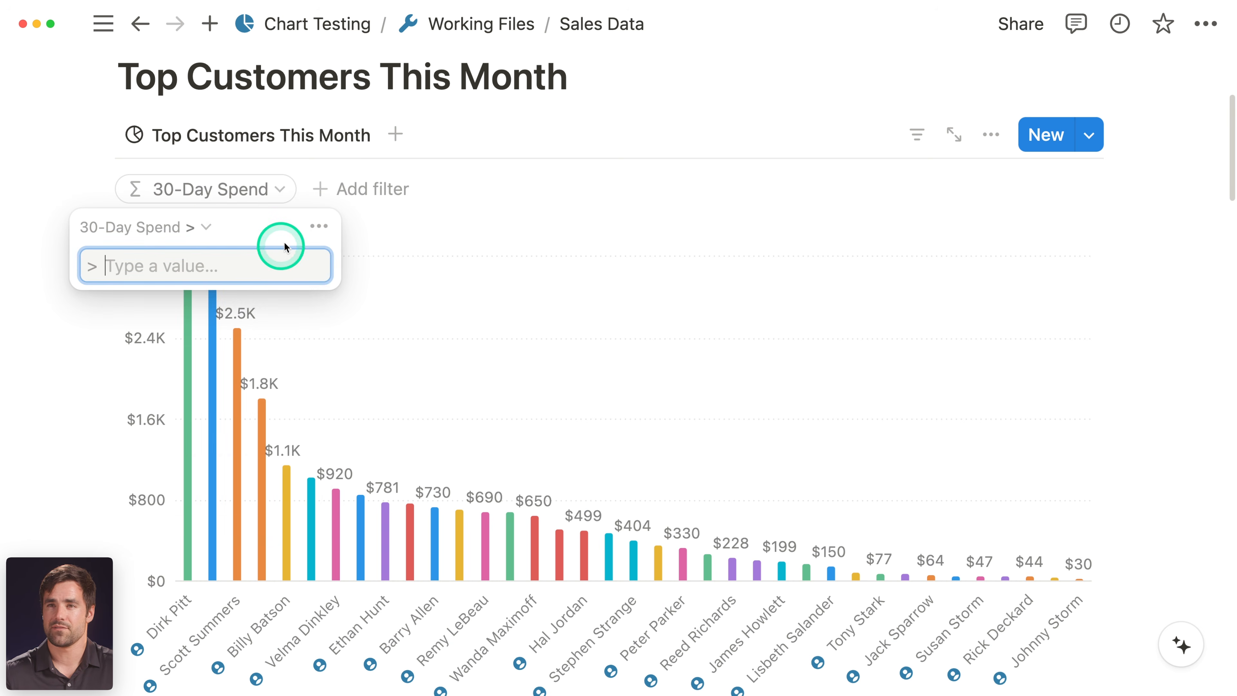
text(750)
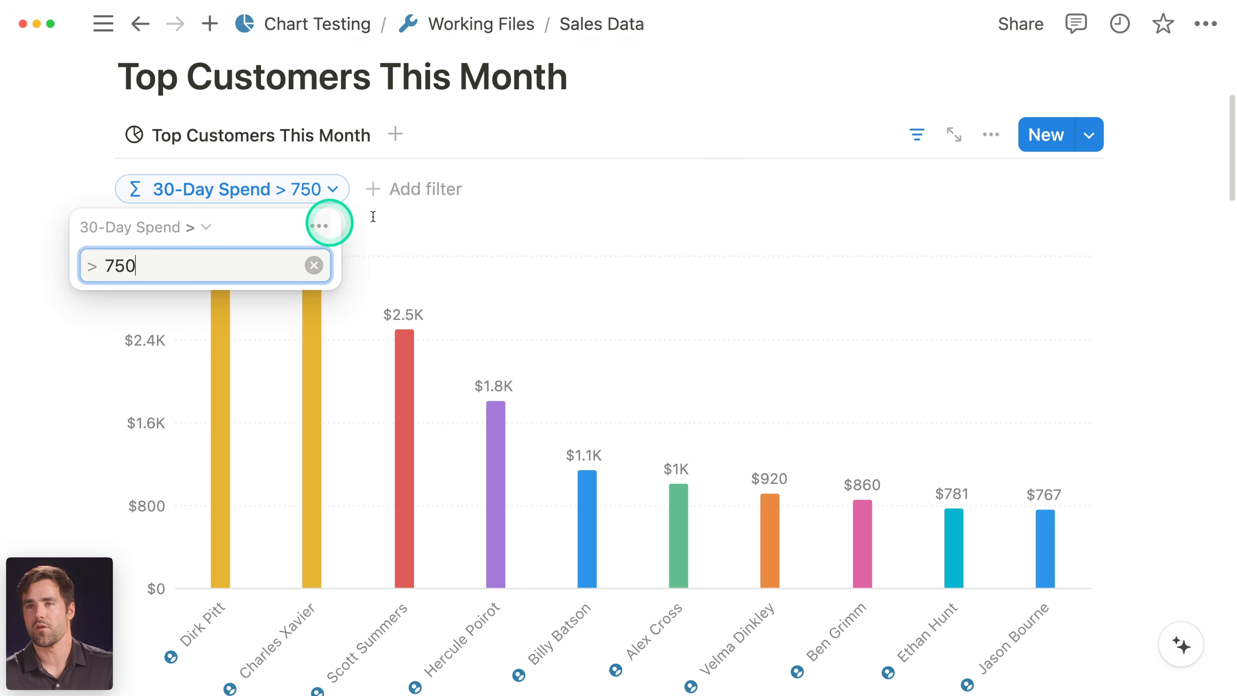
click(539, 199)
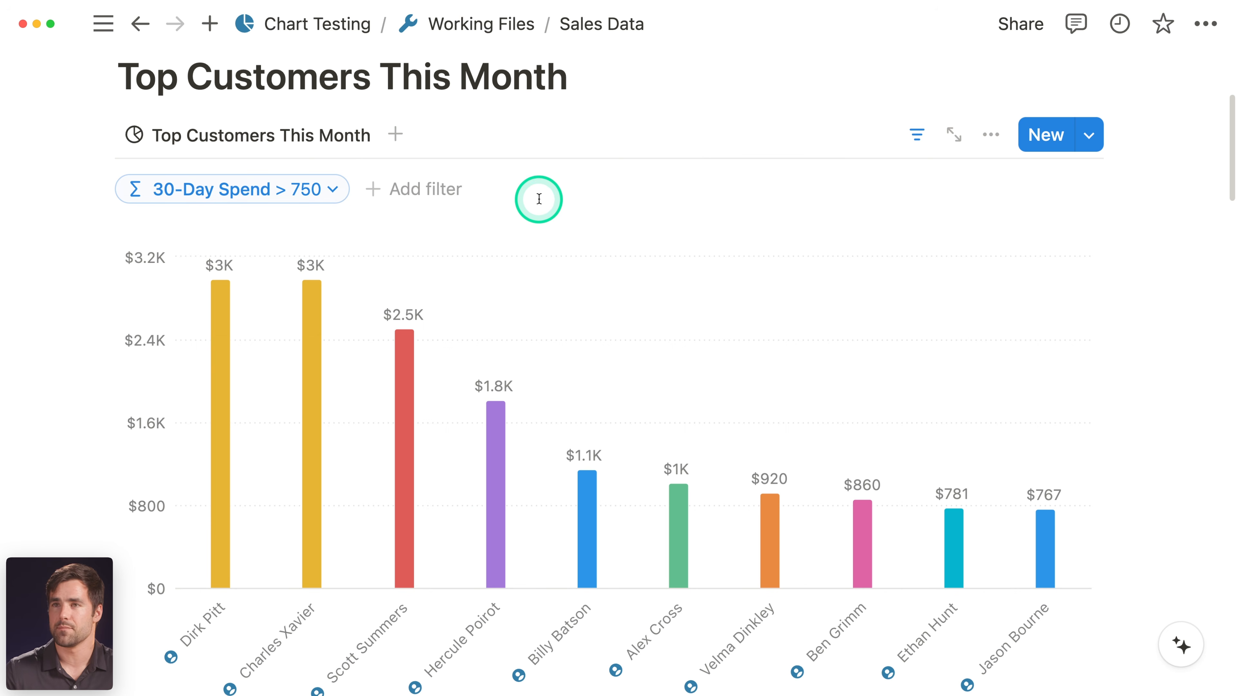
click(917, 134)
scroll(1155, 364, down, 1)
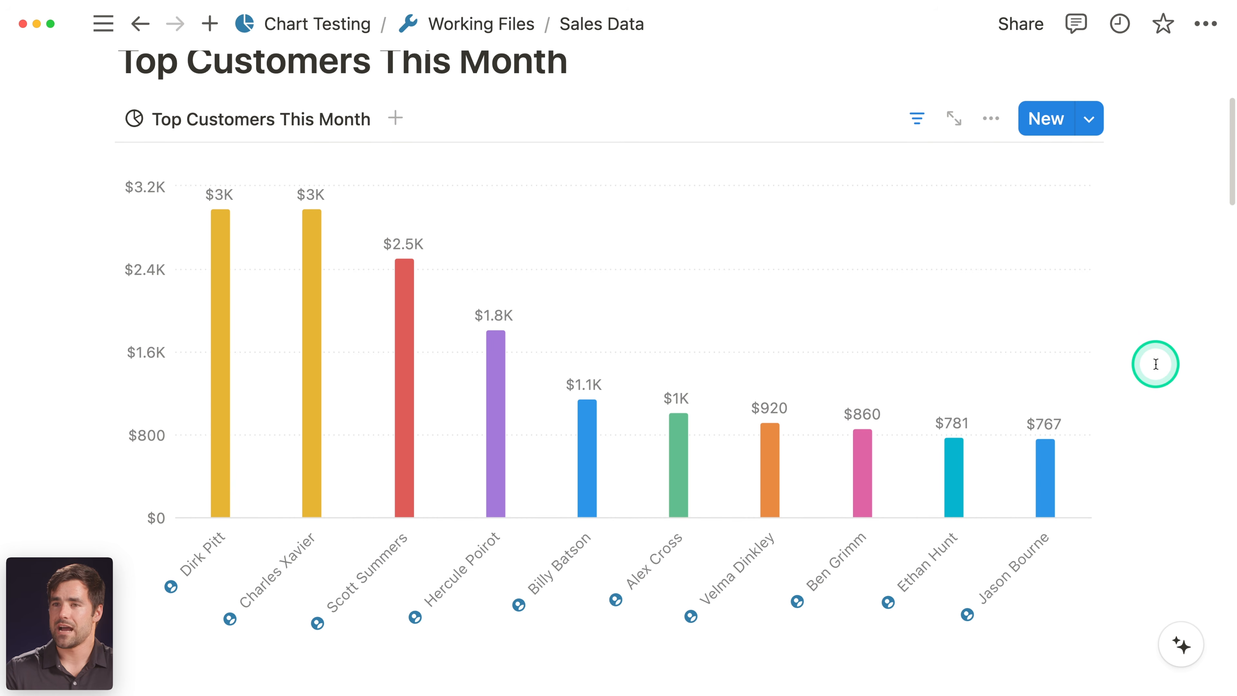
- Check individual bars in the filtered chart and open the Sales Data page directly under Chart Testing
mouse_move(219, 366)
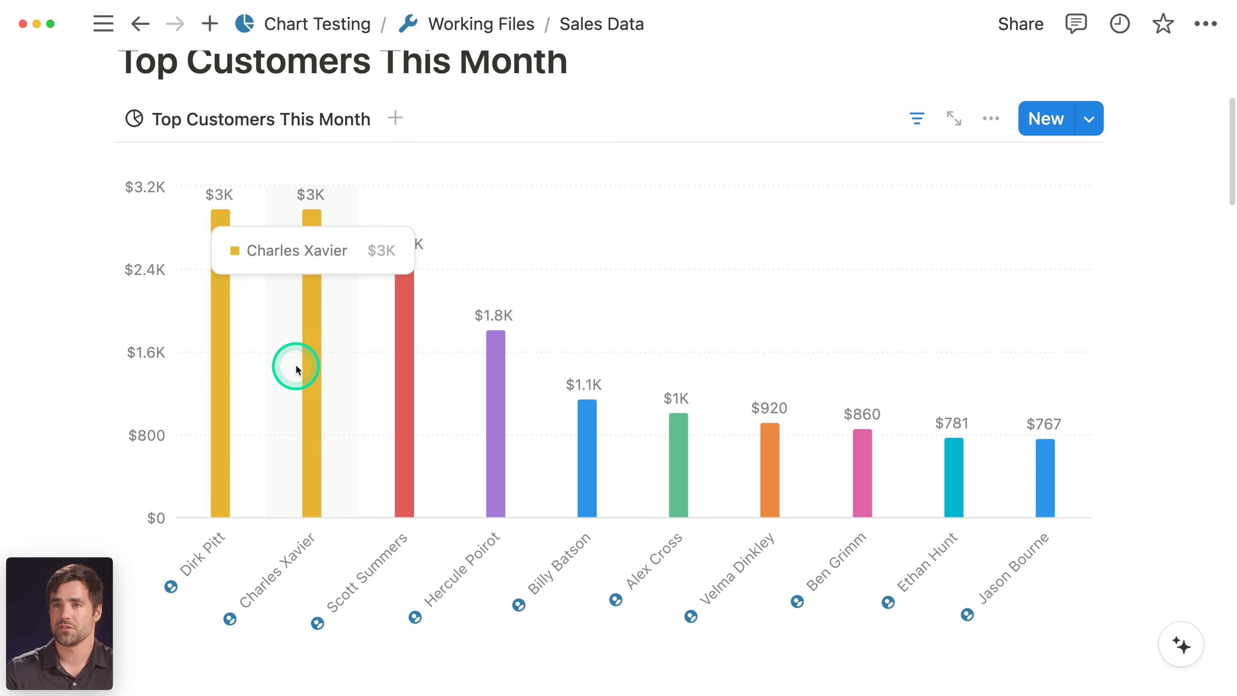
mouse_move(298, 369)
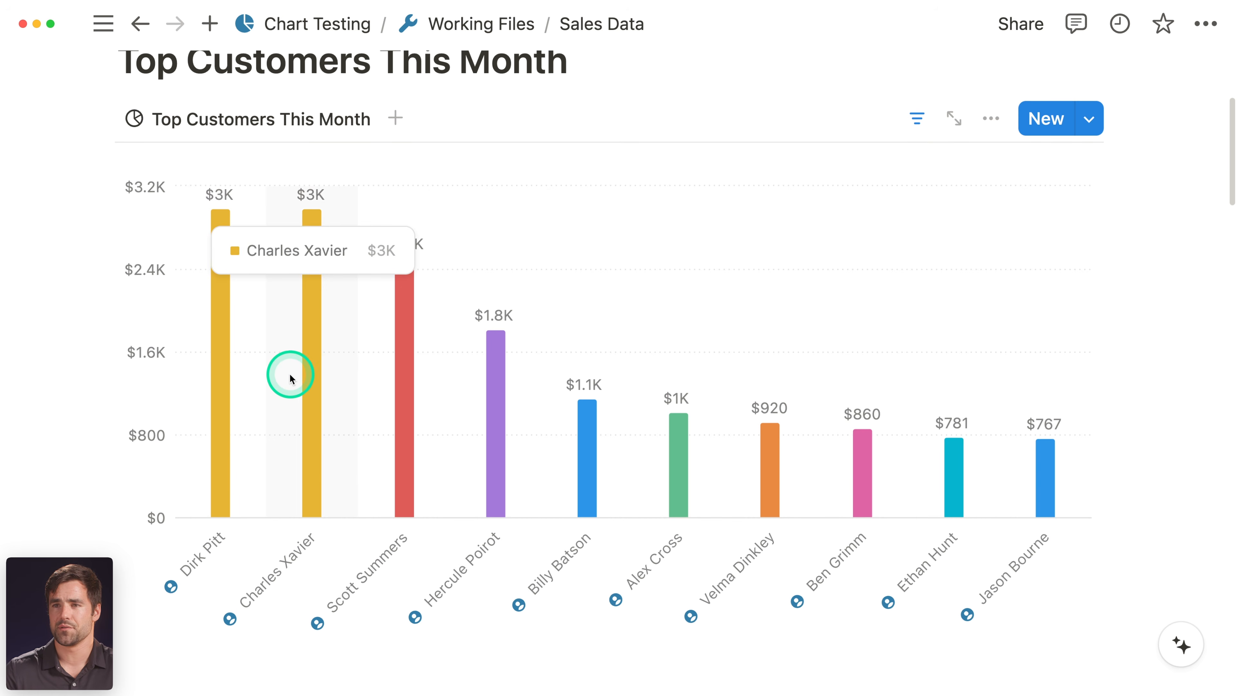
mouse_move(399, 381)
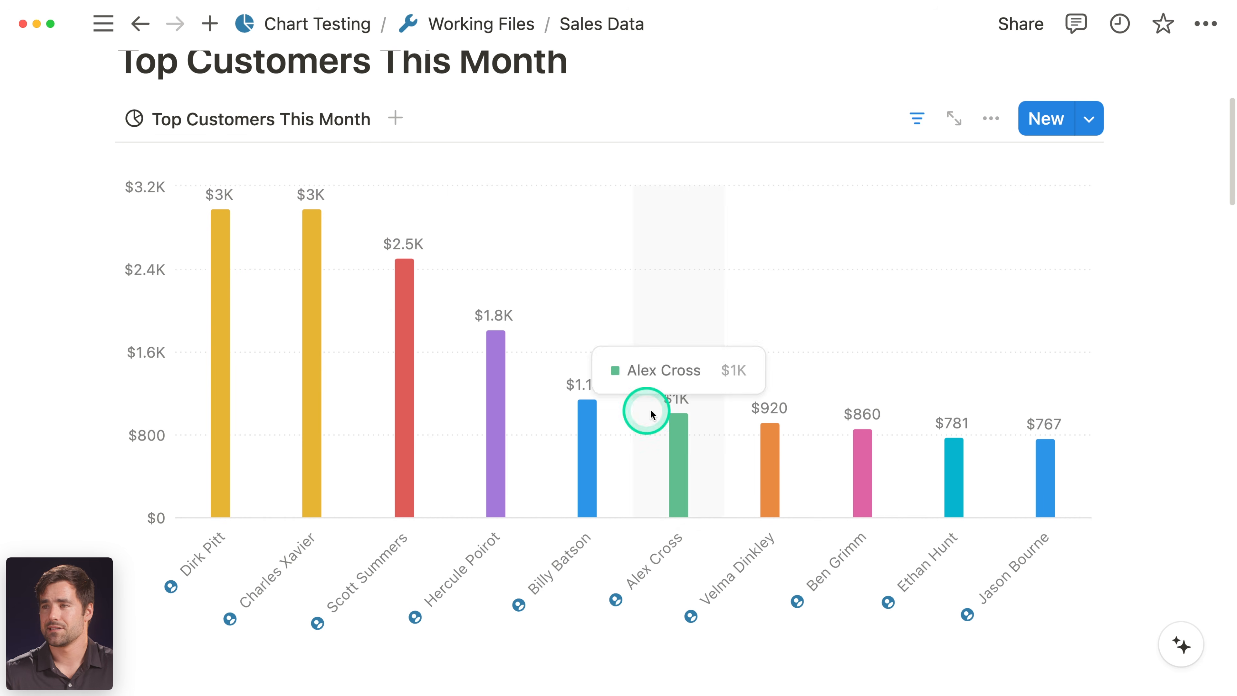
scroll(1162, 437, up, 1)
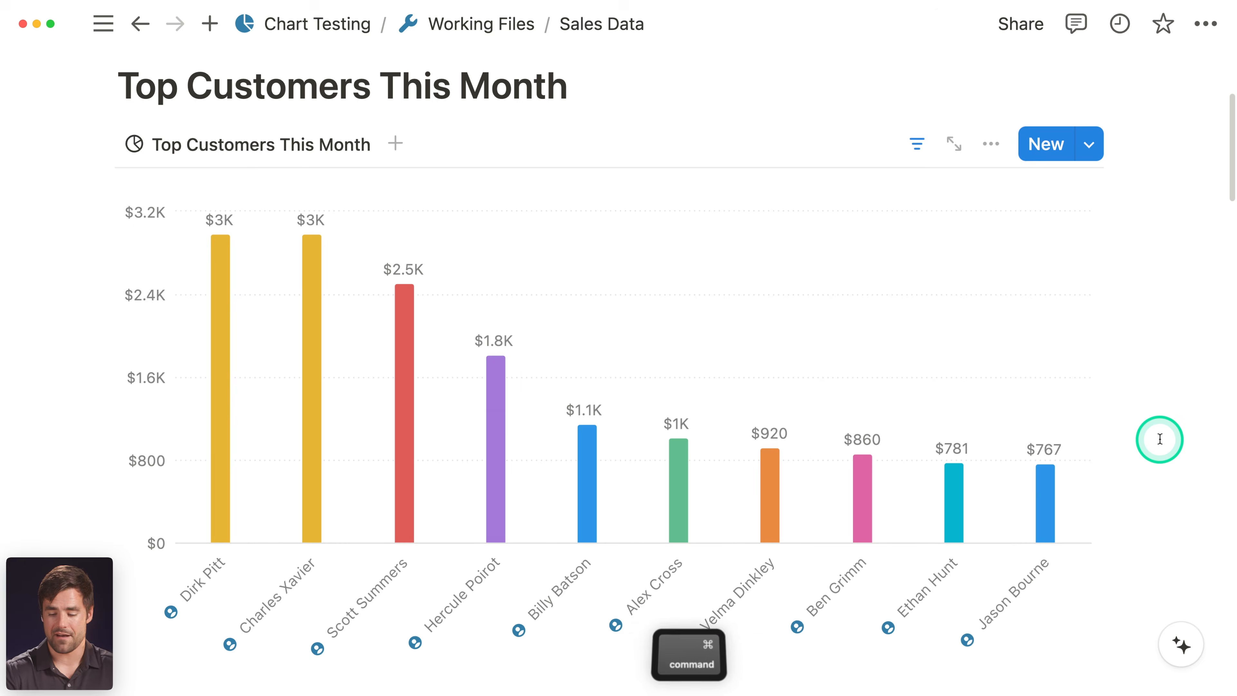
key(super+backslash)
scroll(198, 555, up, 5)
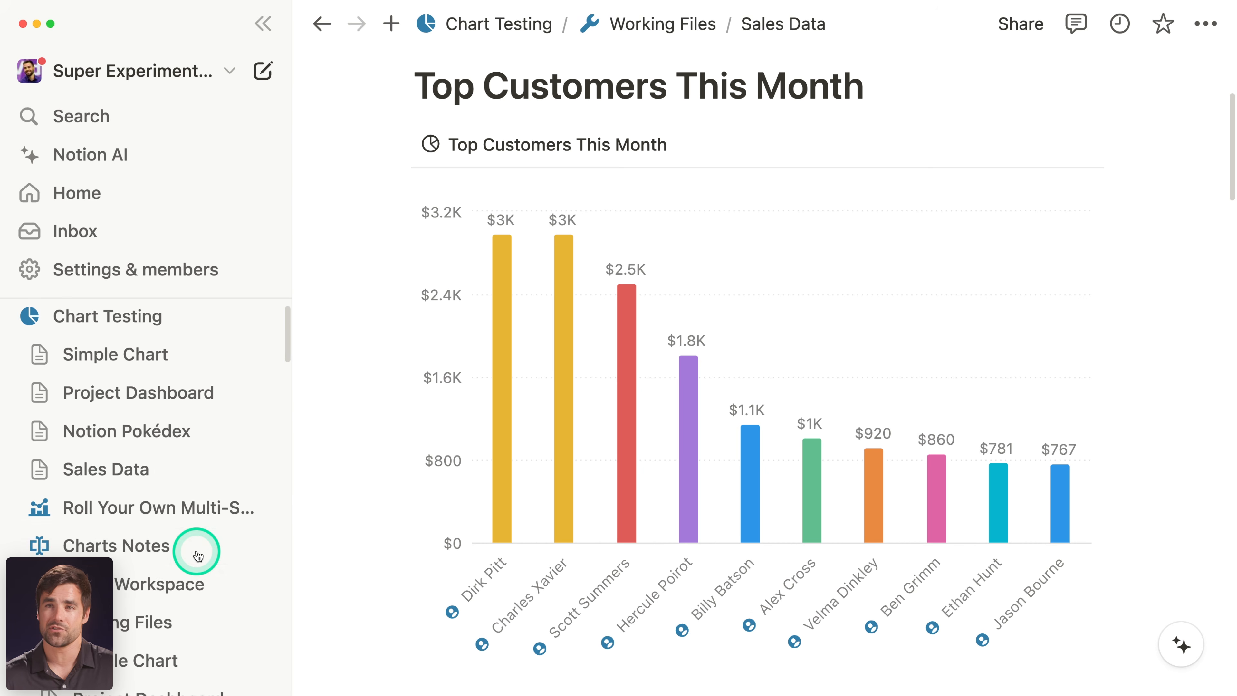
click(92, 487)
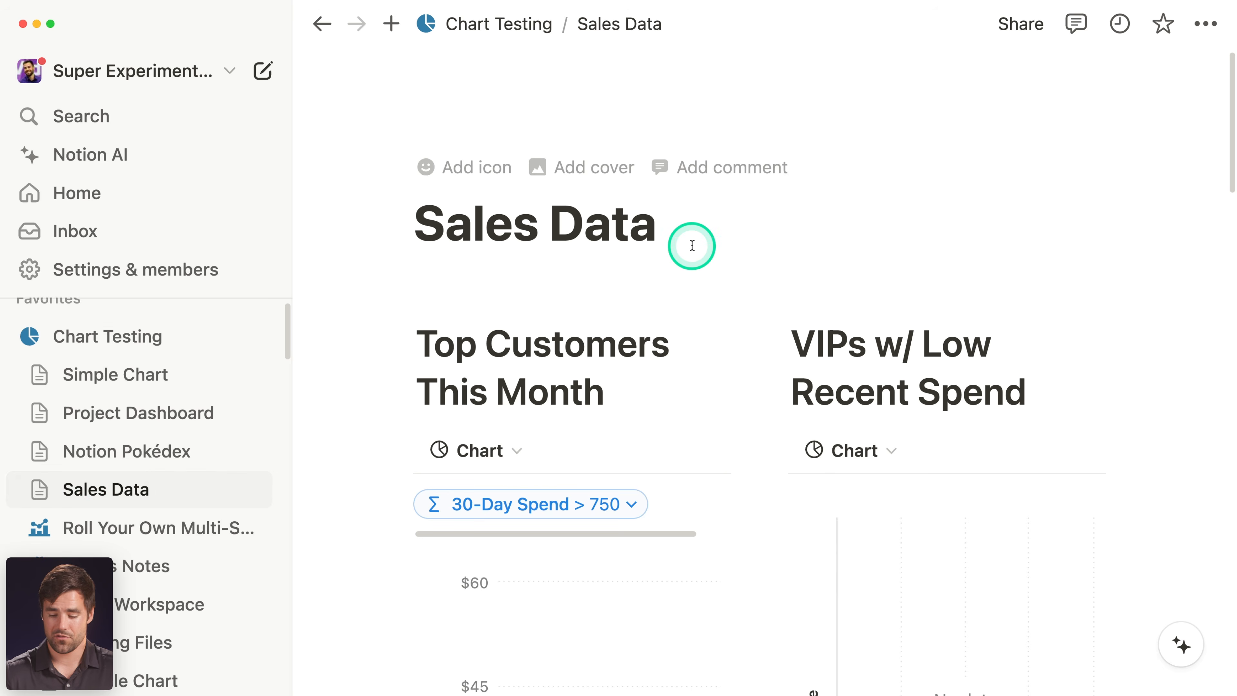
key(super+backslash)
scroll(916, 194, down, 5)
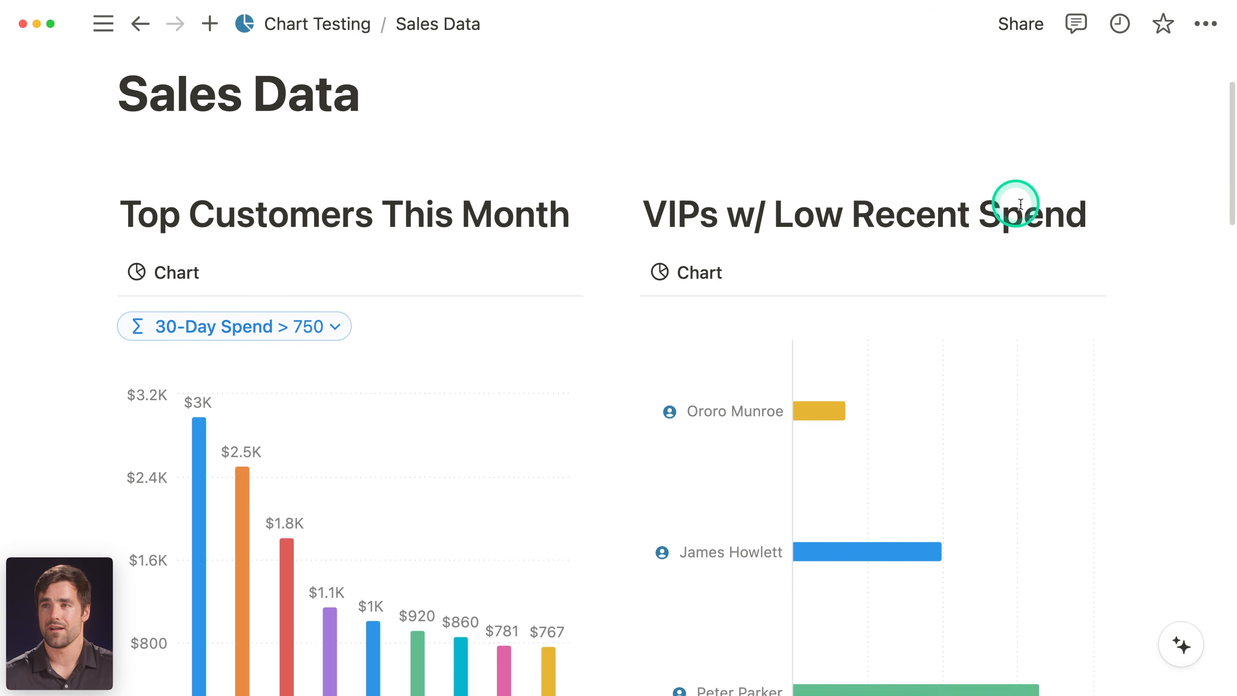
- Examine the top-customer and low-spend VIP charts, plus the Current 30 Days vs. Previous line chart in the Sales section
scroll(942, 178, down, 2)
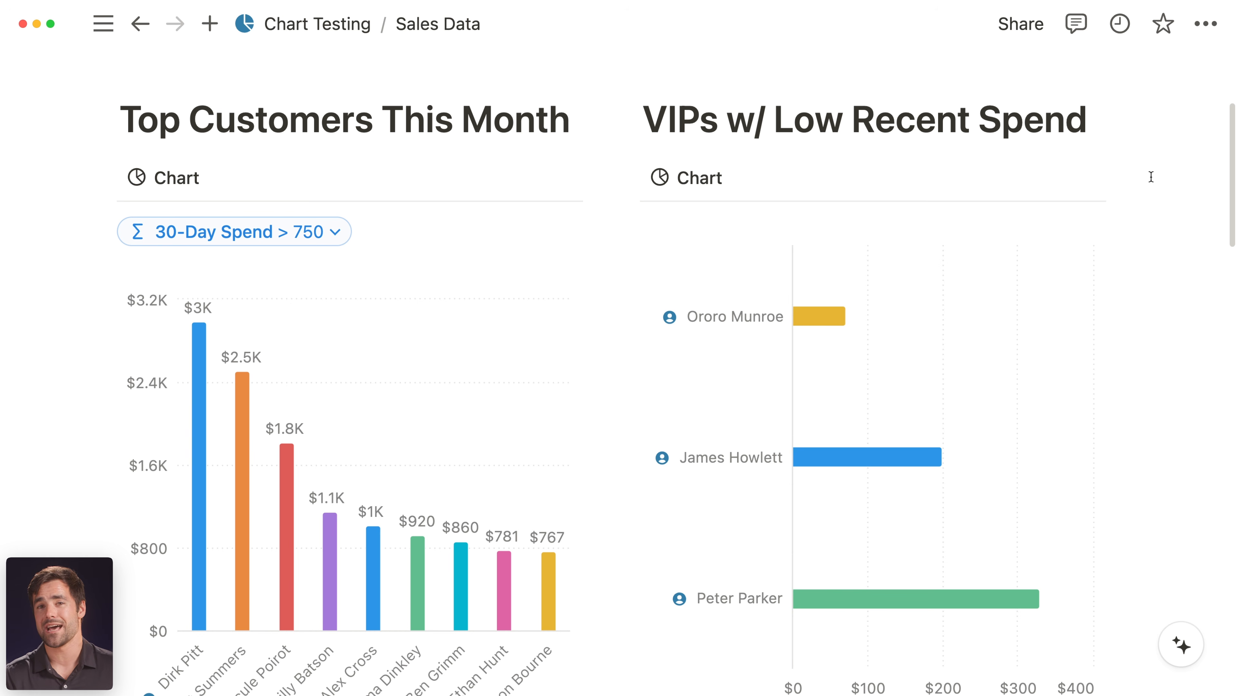
scroll(1151, 177, down, 1)
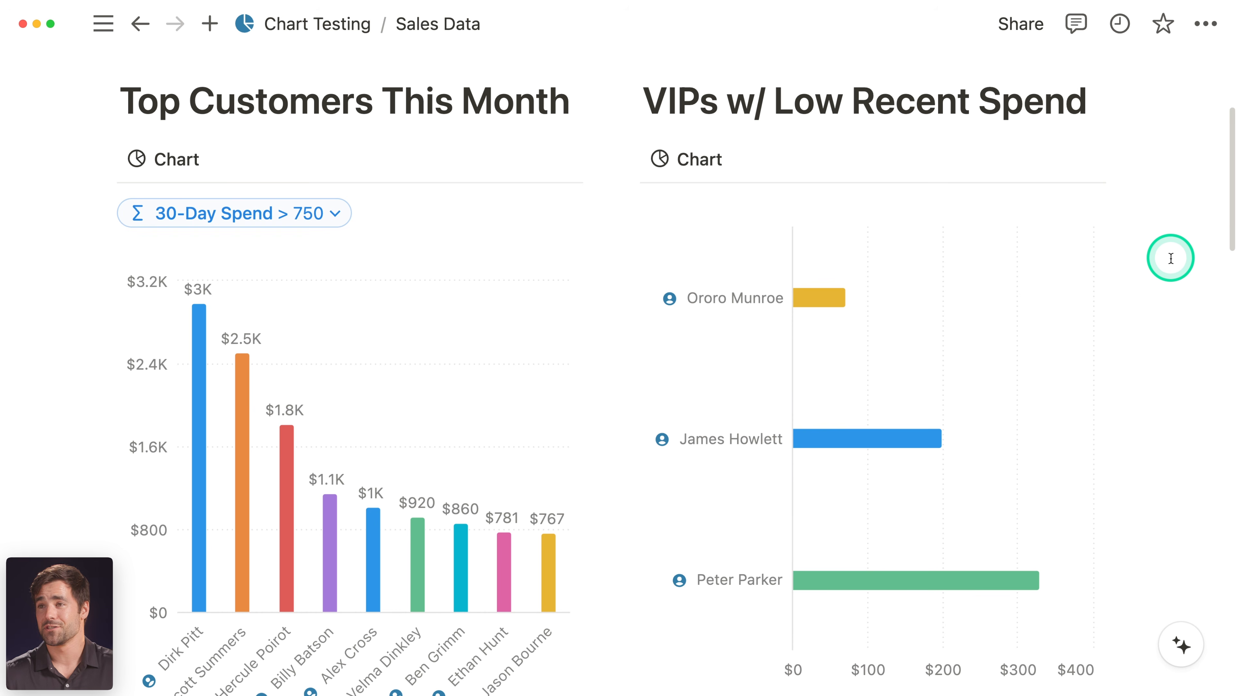
scroll(1169, 309, down, 1)
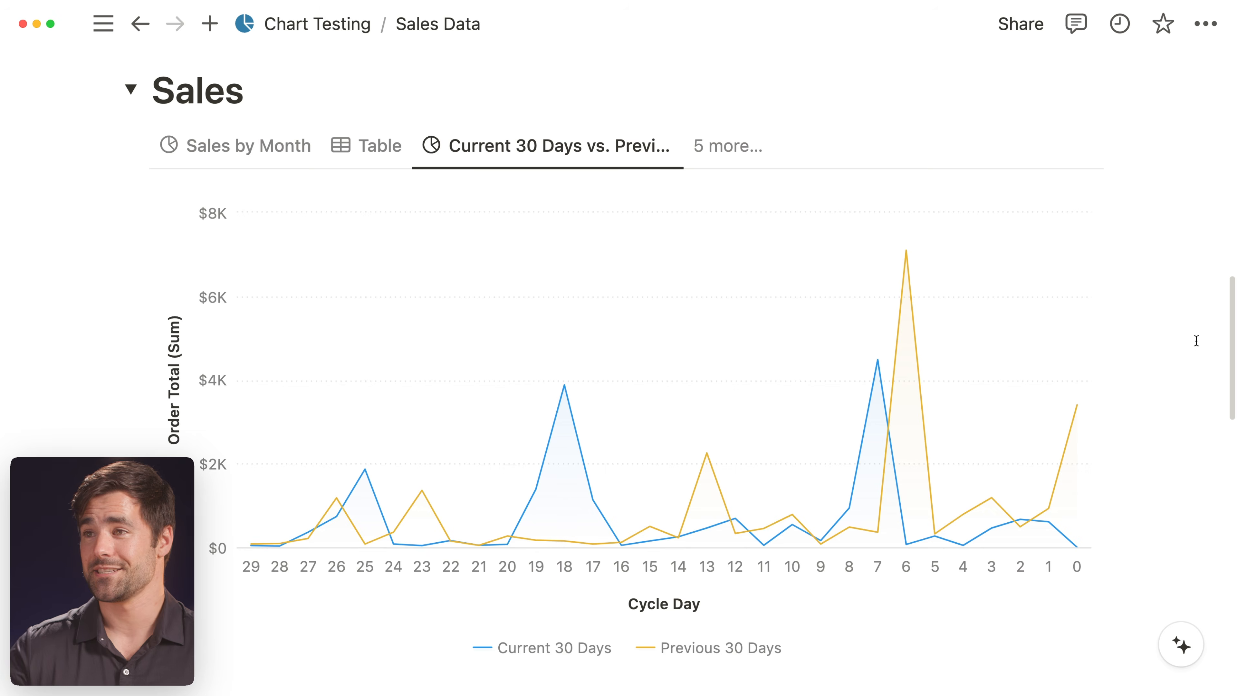
click(1198, 342)
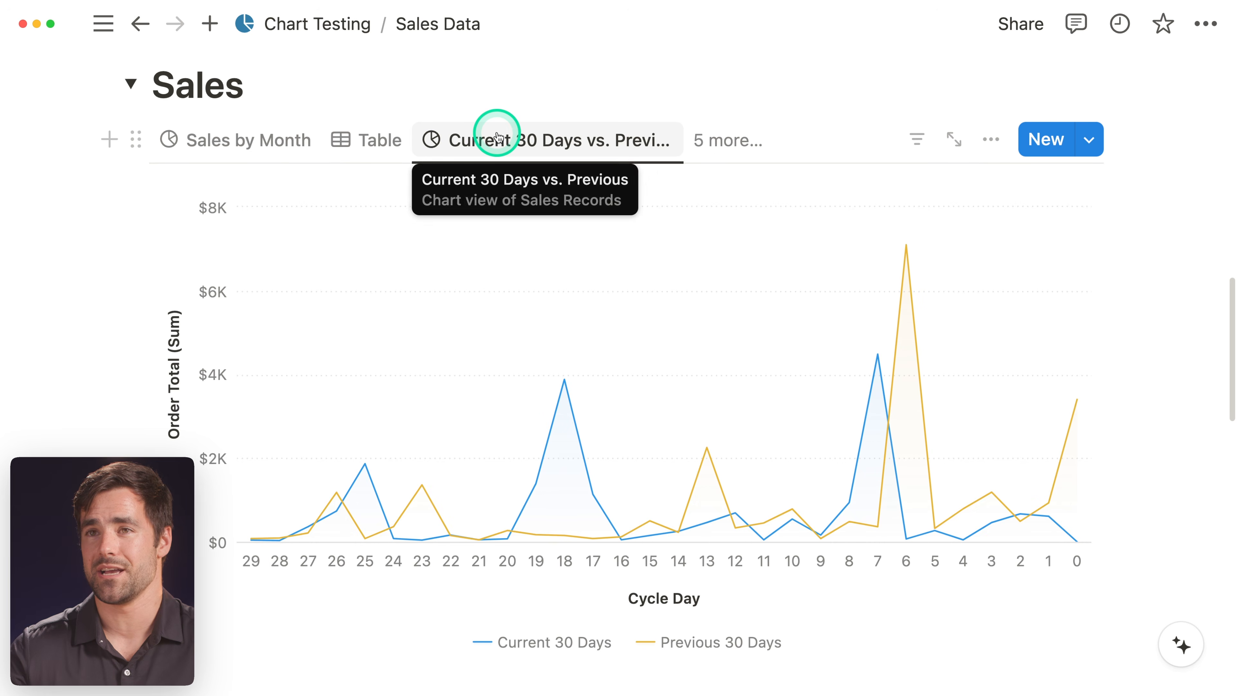
mouse_move(563, 290)
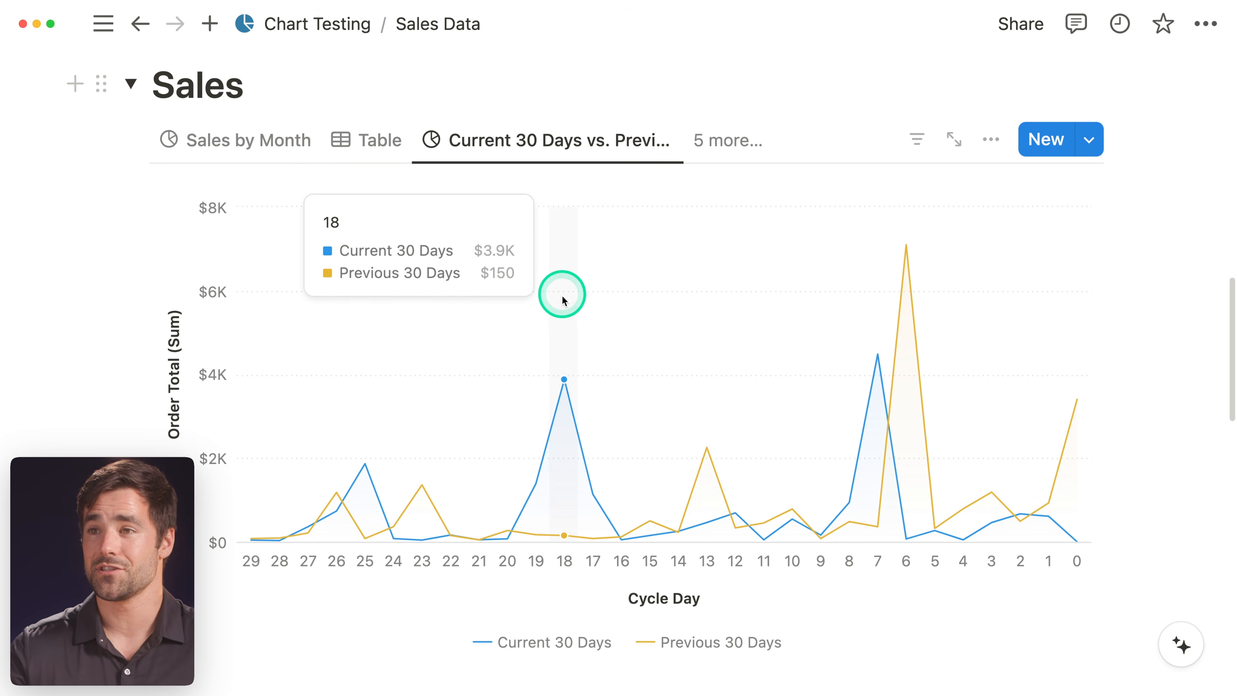
mouse_move(323, 461)
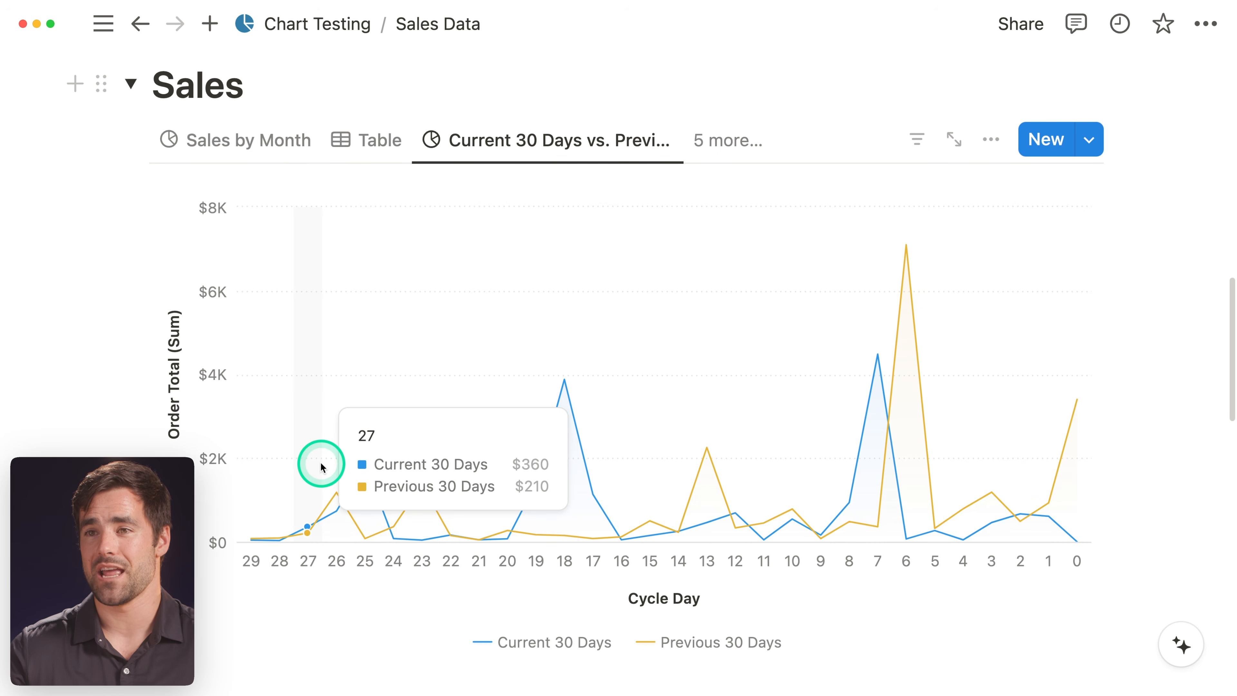
mouse_move(676, 393)
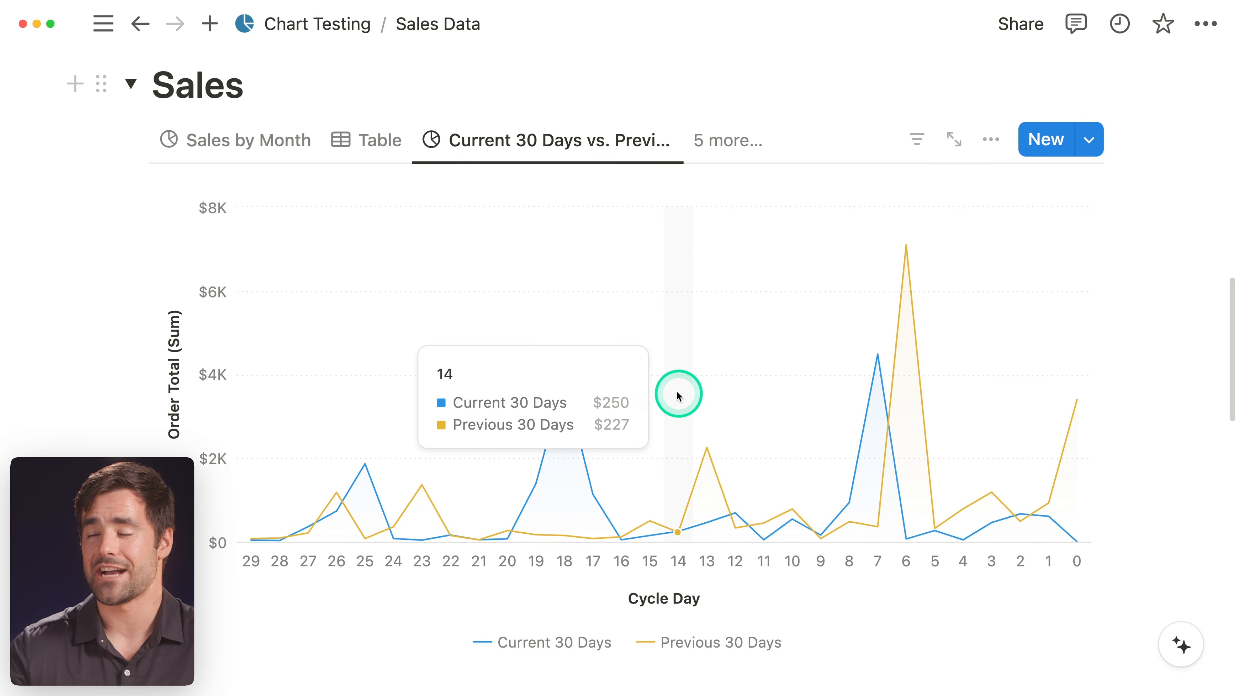
mouse_move(563, 527)
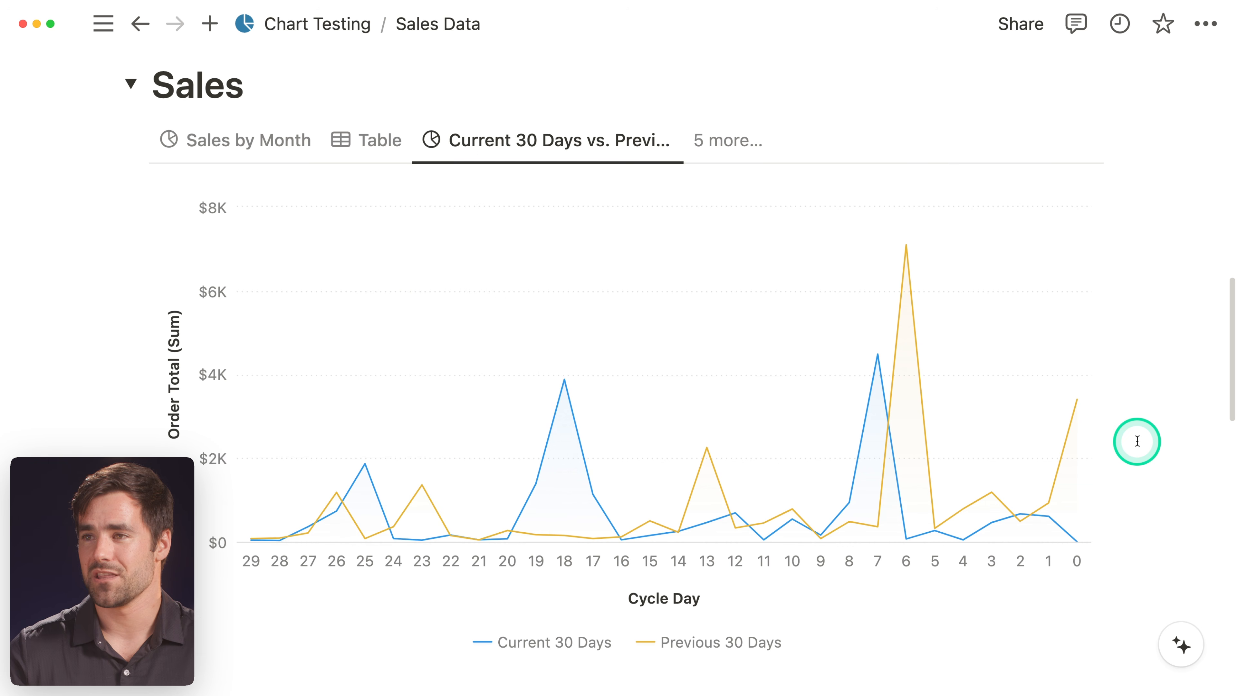
- Open the Notion Pokédex page and the Charmander entry from its Gallery view
key(super+backslash)
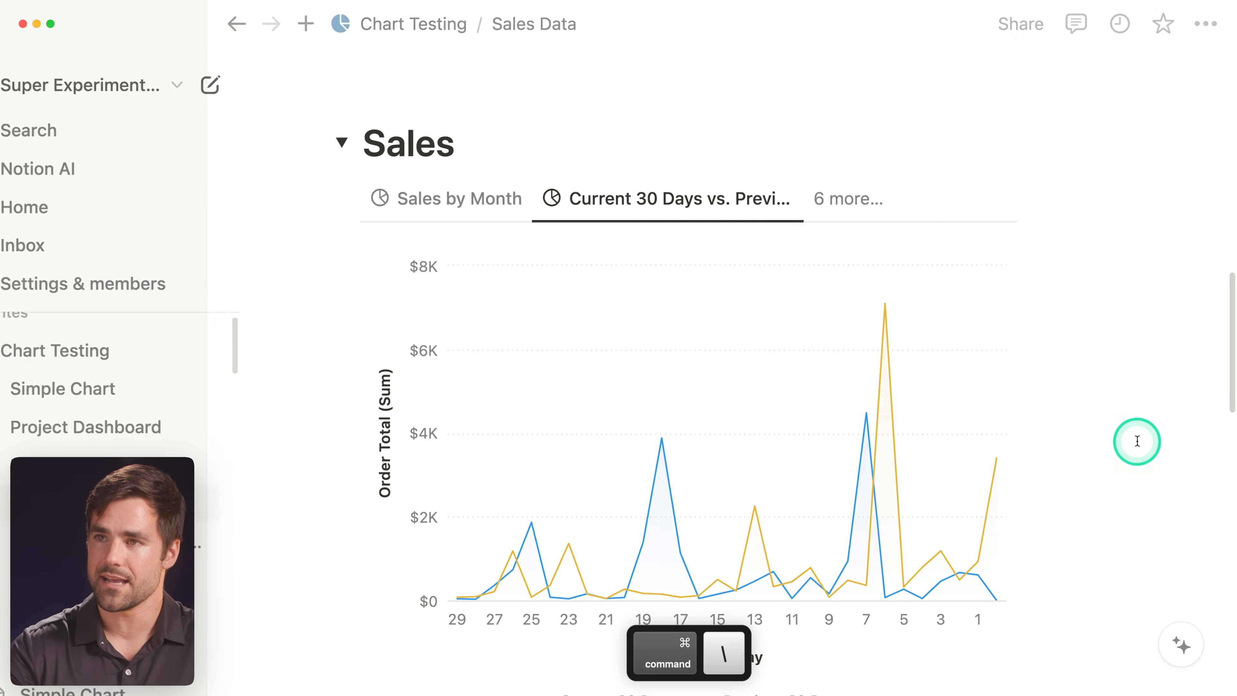
click(146, 450)
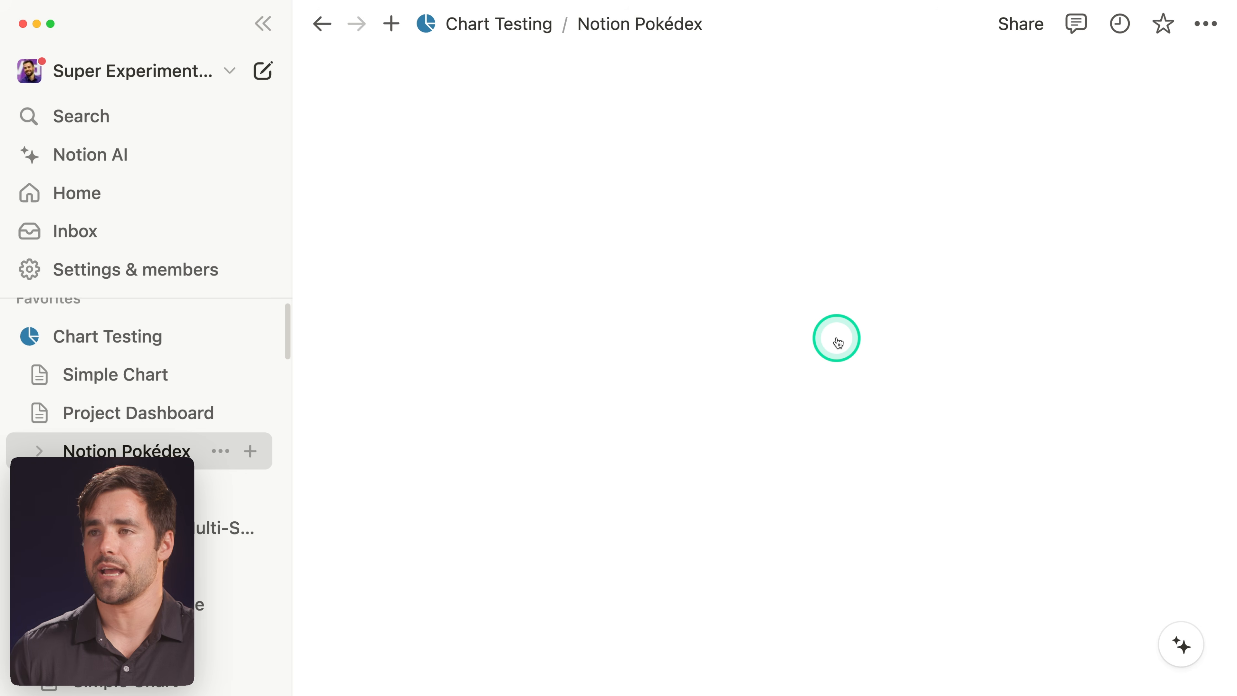
key(super+backslash)
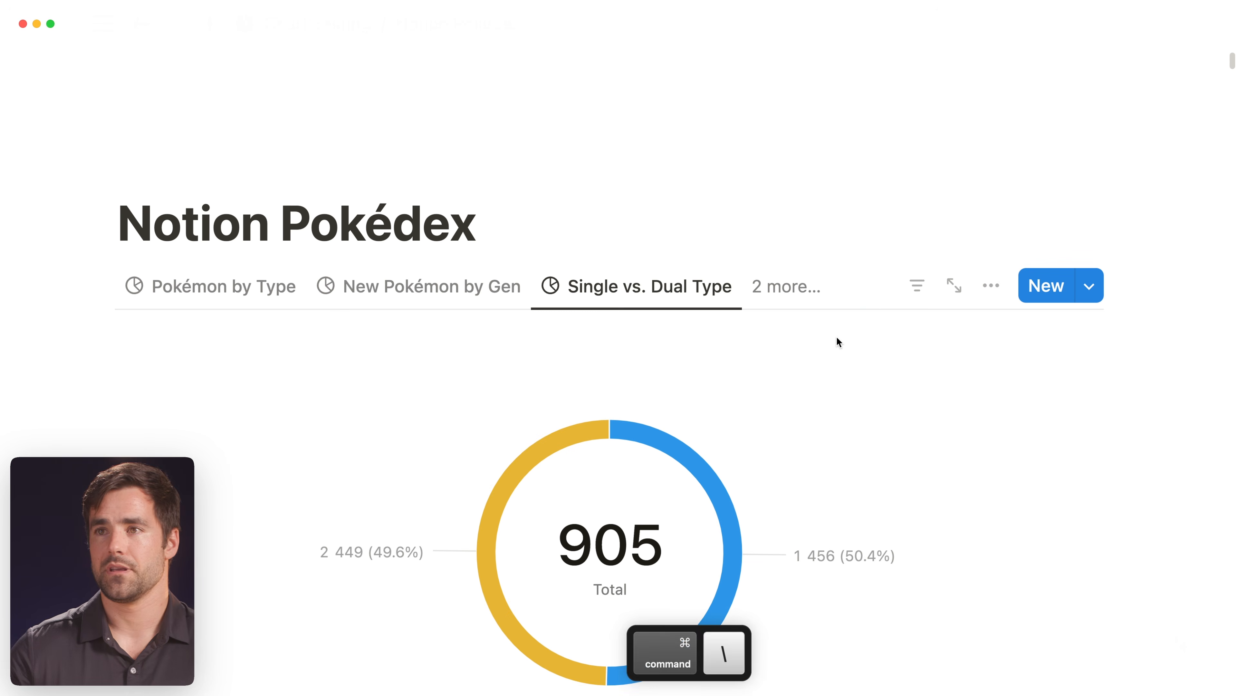
scroll(1090, 404, down, 10)
scroll(1160, 405, down, 4)
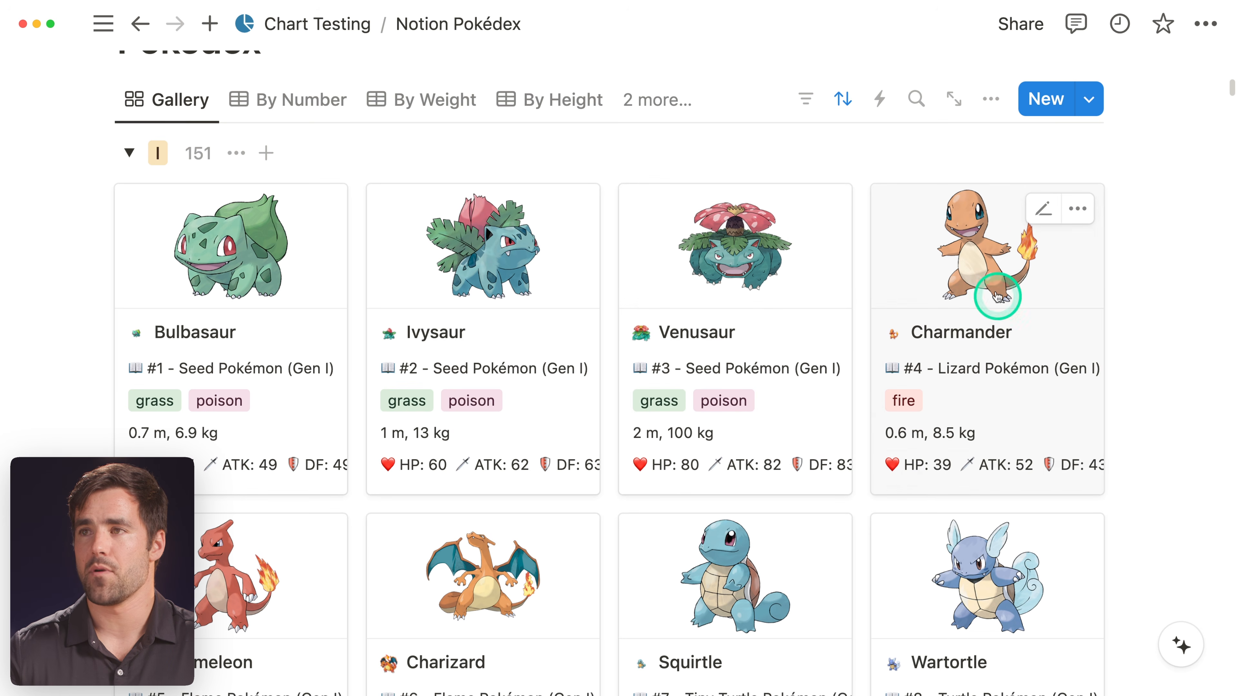
click(879, 351)
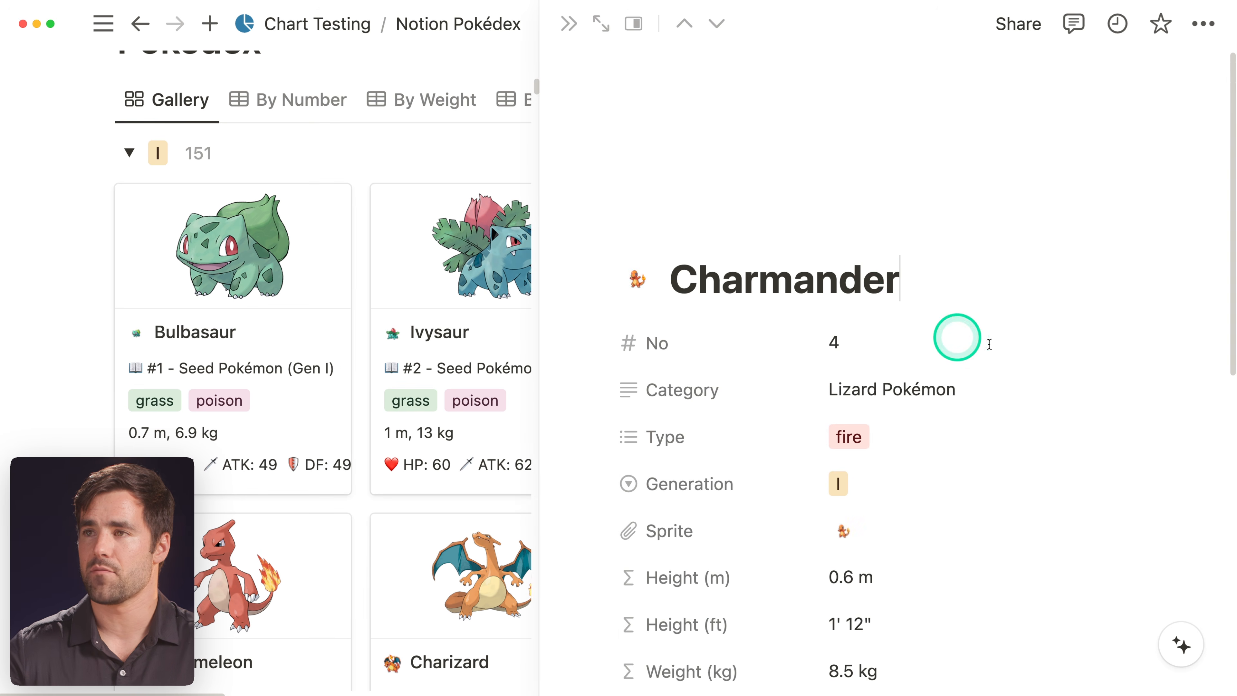
- Review Charmander's numeric stat properties, including HP, Attack, Defense, Sp. Attack, Sp. Defense and Speed
scroll(1090, 407, down, 3)
scroll(1091, 409, down, 5)
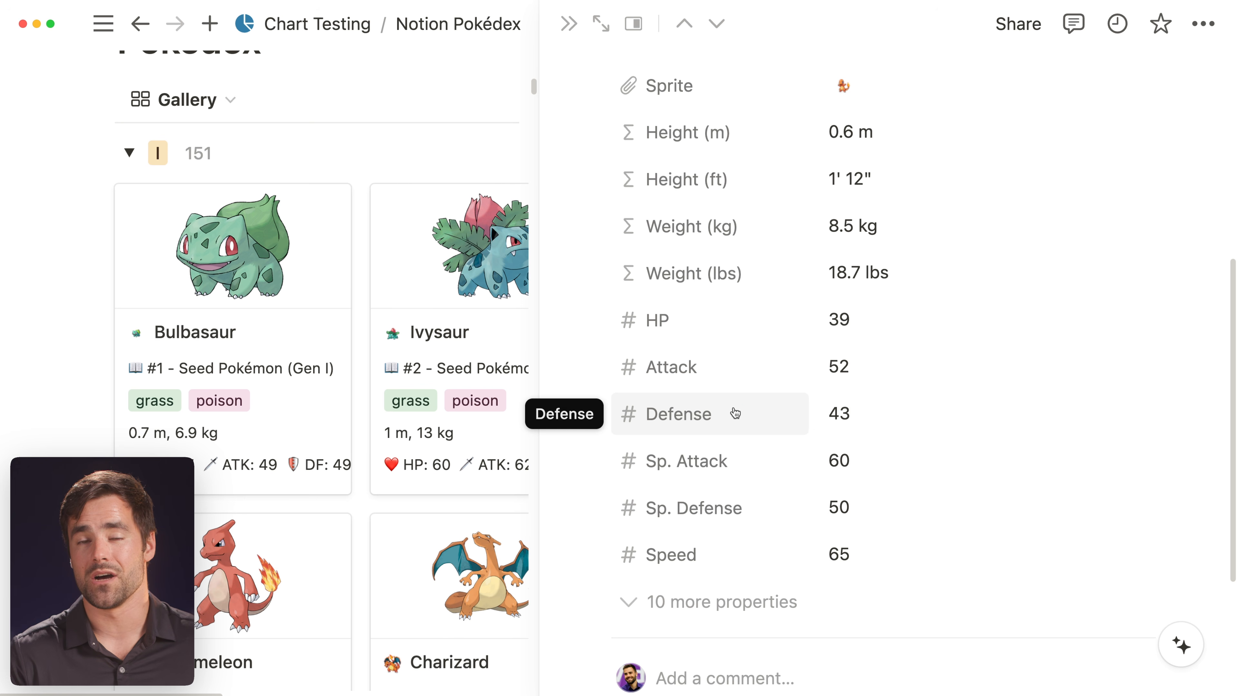
click(699, 554)
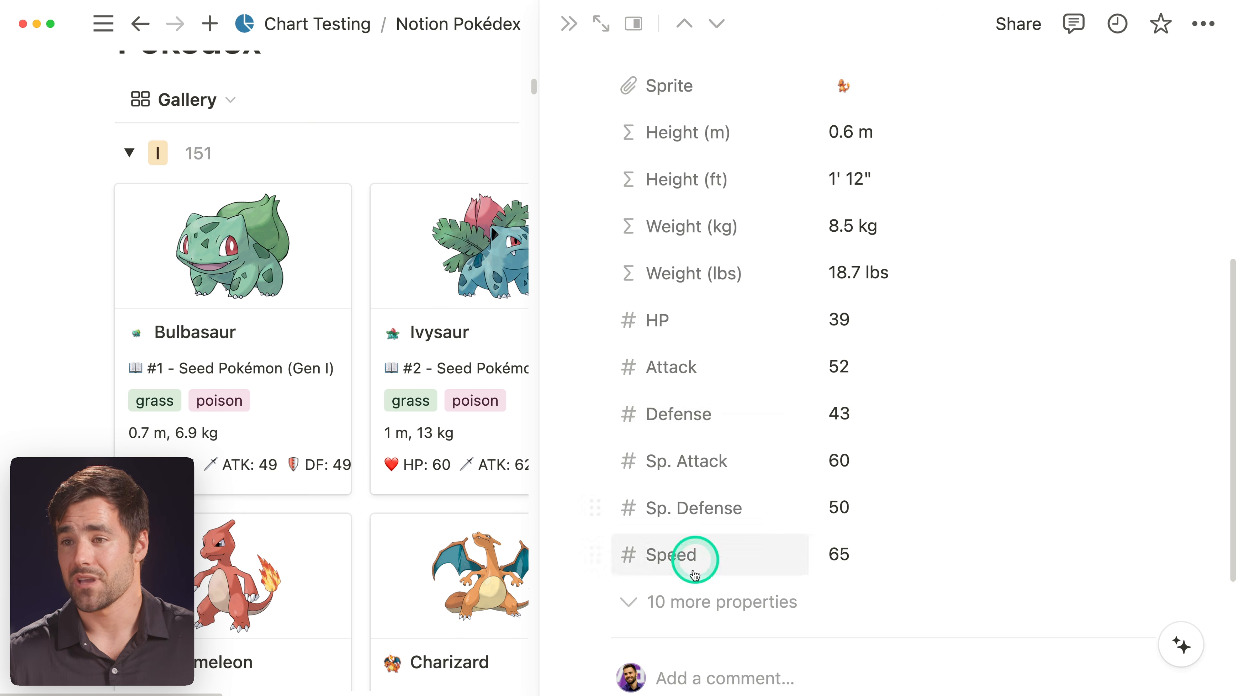
click(744, 564)
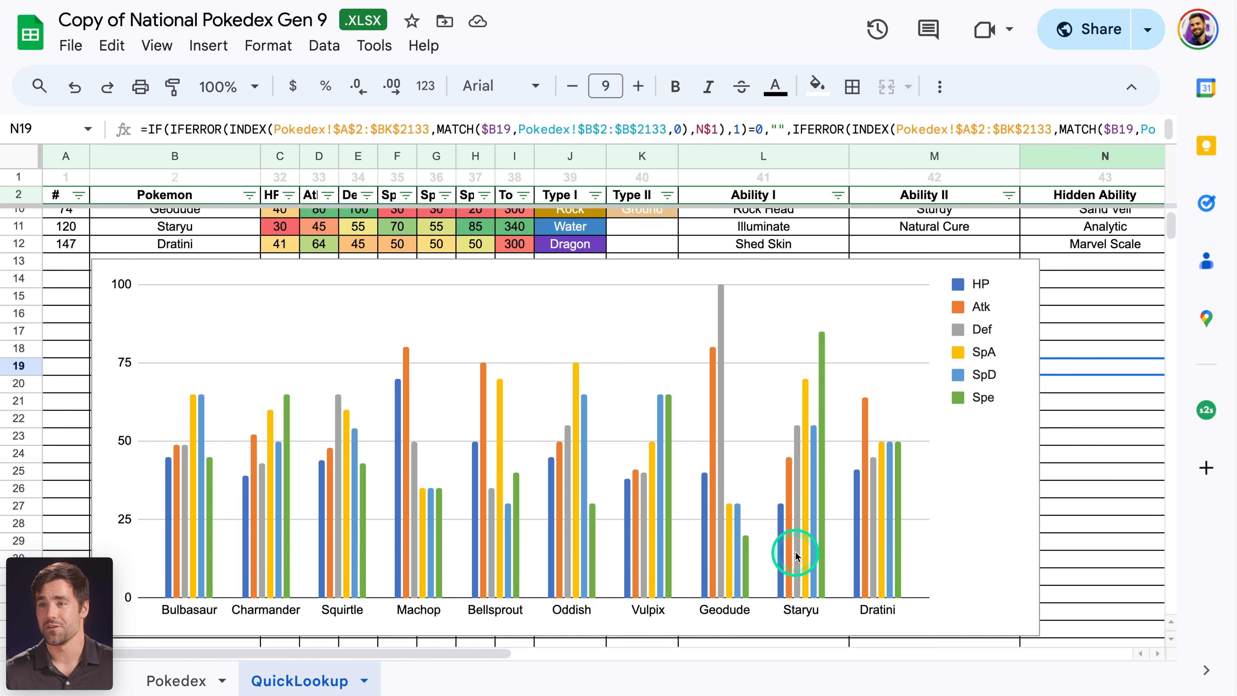
click(185, 589)
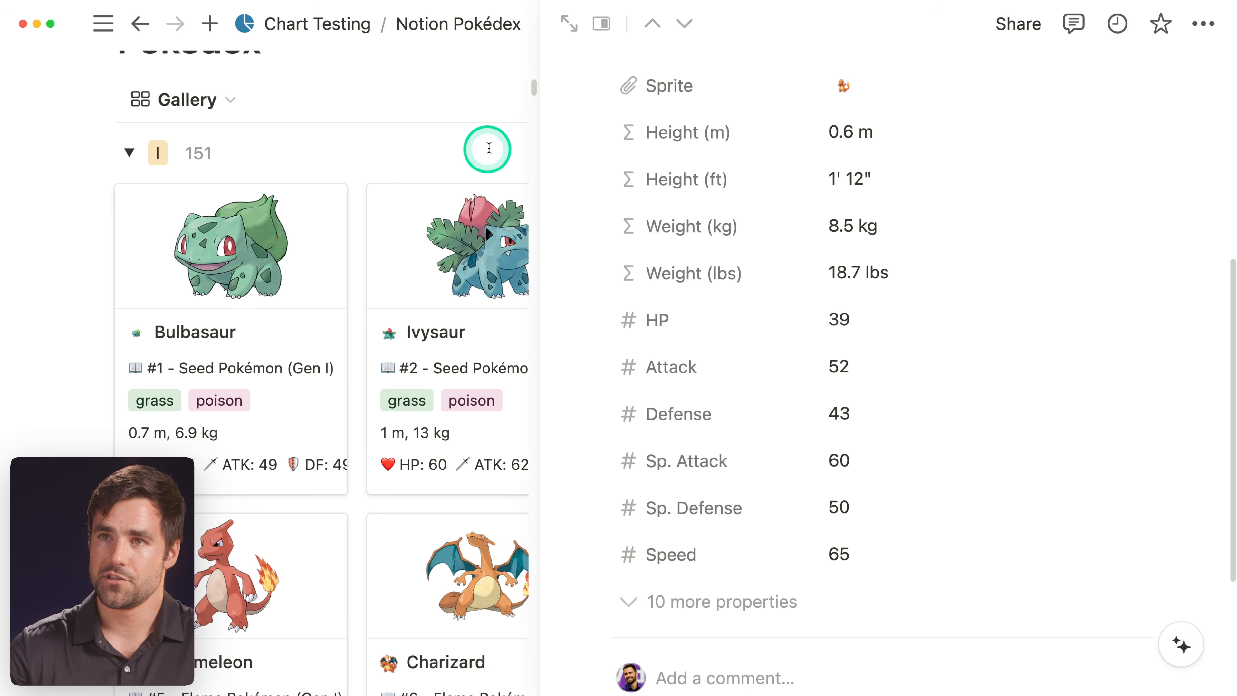
- Close the Charmander entry and open the Roll Your Own Multi-Series page under Chart Testing with the sidebar hidden
click(485, 141)
key(super+backslash)
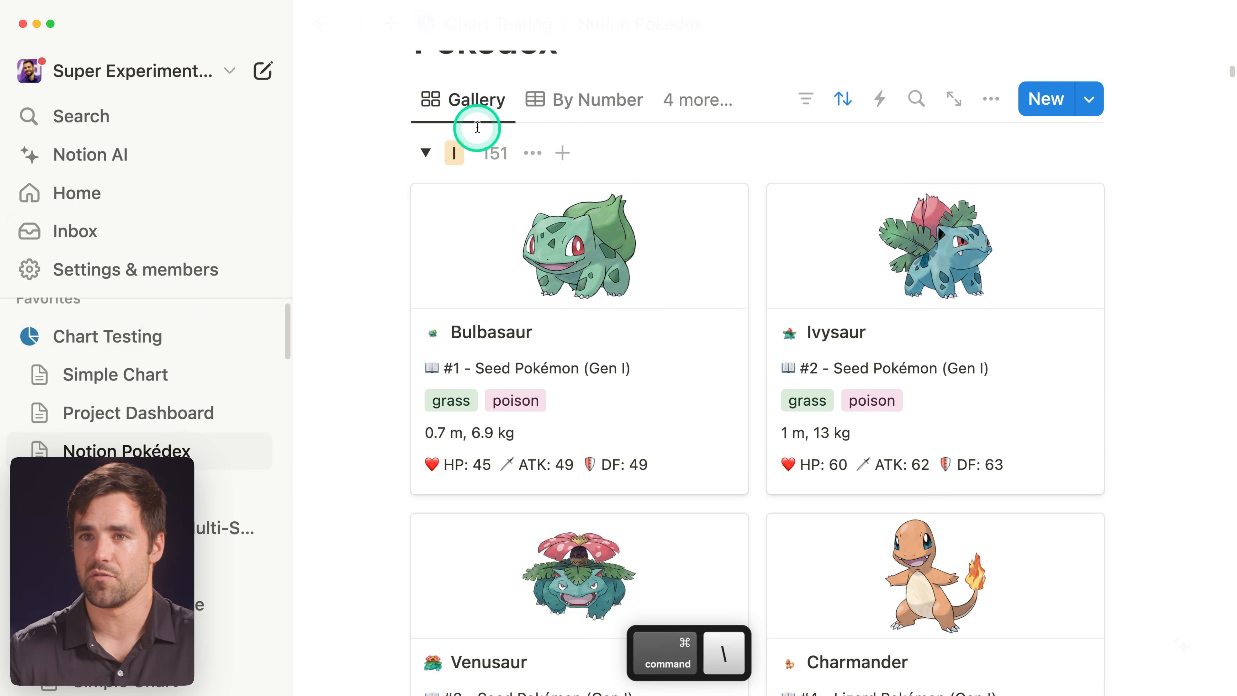
scroll(174, 385, down, 5)
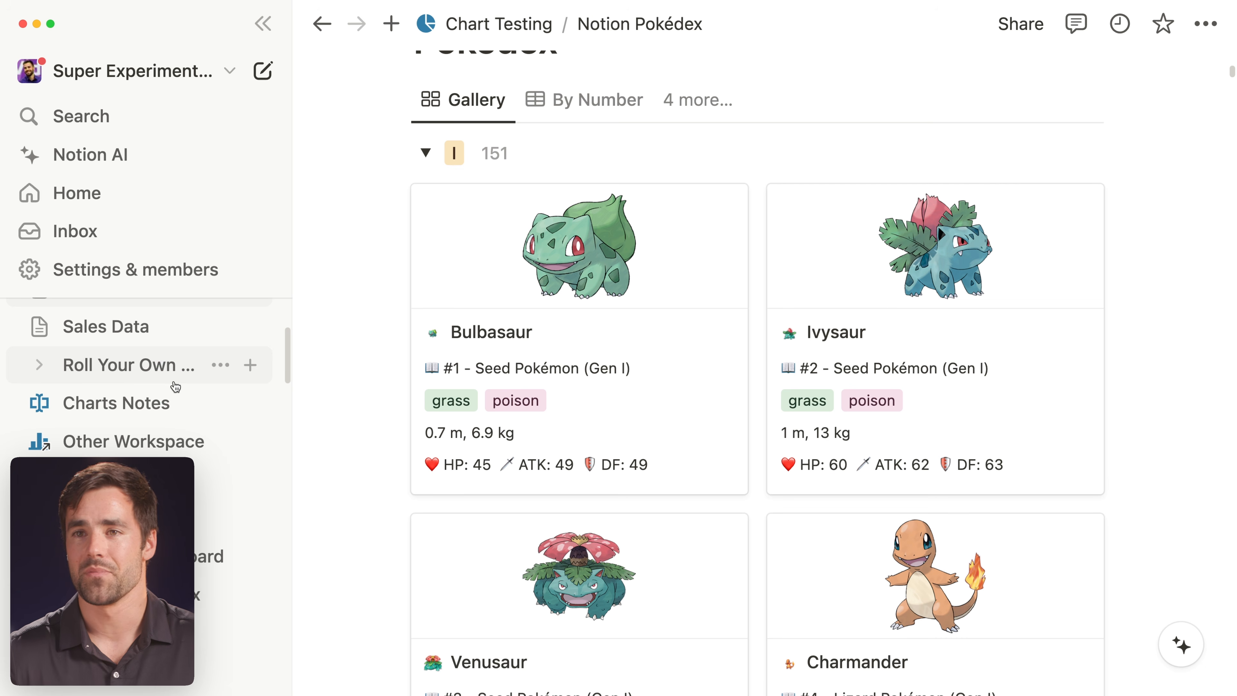
scroll(177, 389, up, 1)
click(127, 379)
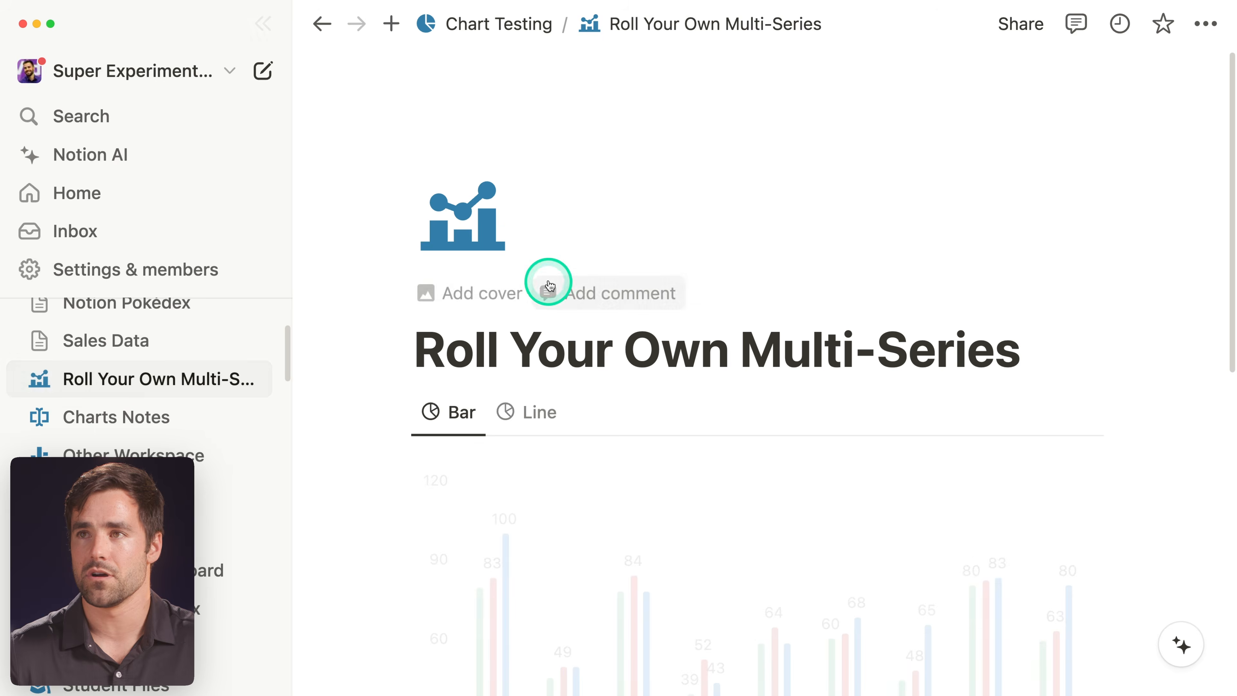
key(super+backslash)
- Check the Blastoise bars in the multi-series bar chart and expand the Stats-Pokemon section below it
scroll(738, 329, down, 8)
scroll(1127, 437, down, 1)
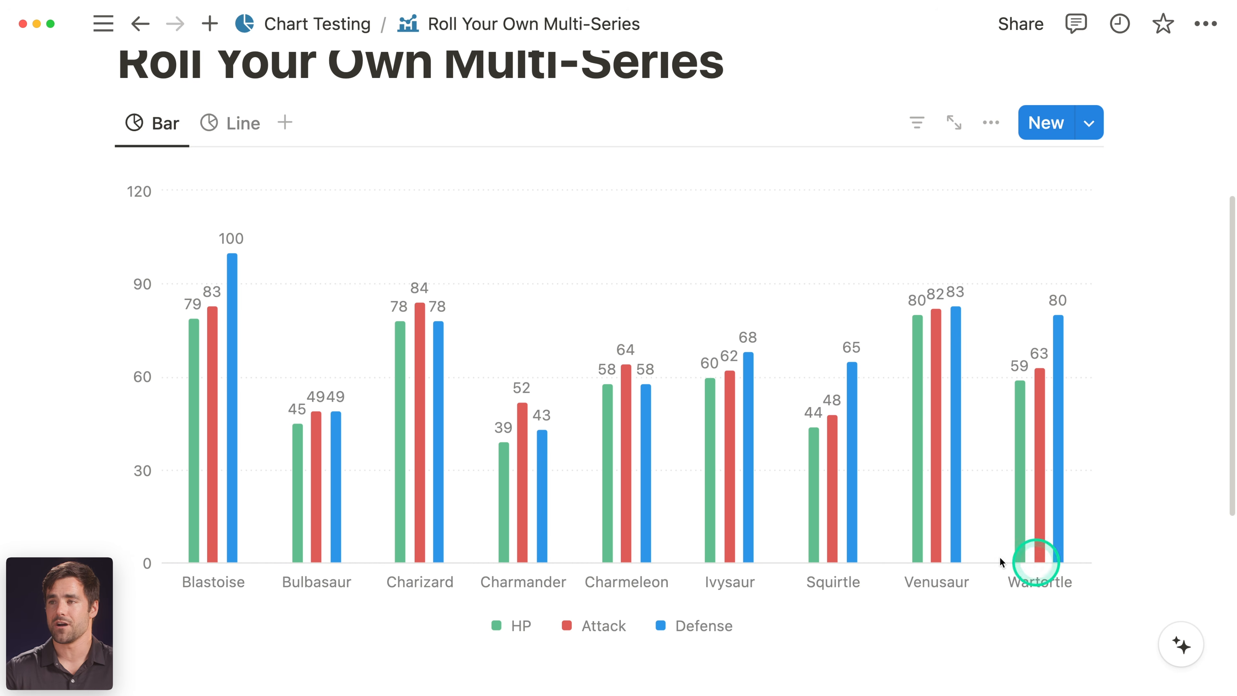
mouse_move(179, 471)
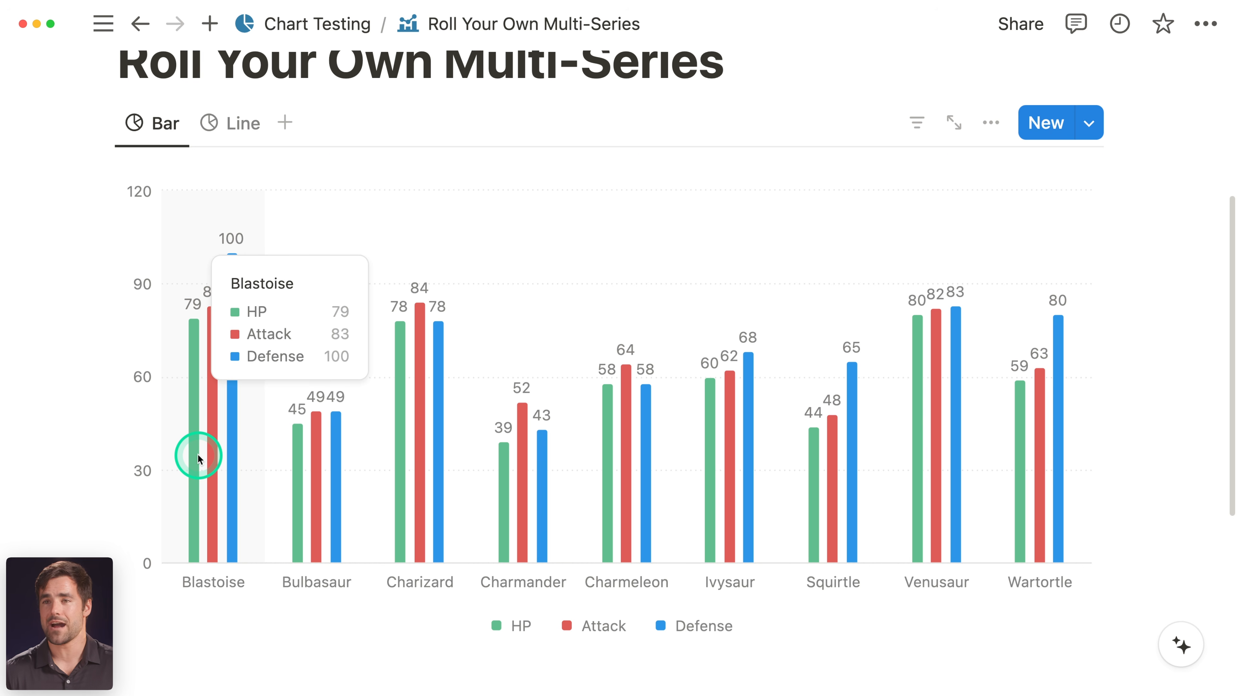
scroll(197, 458, down, 10)
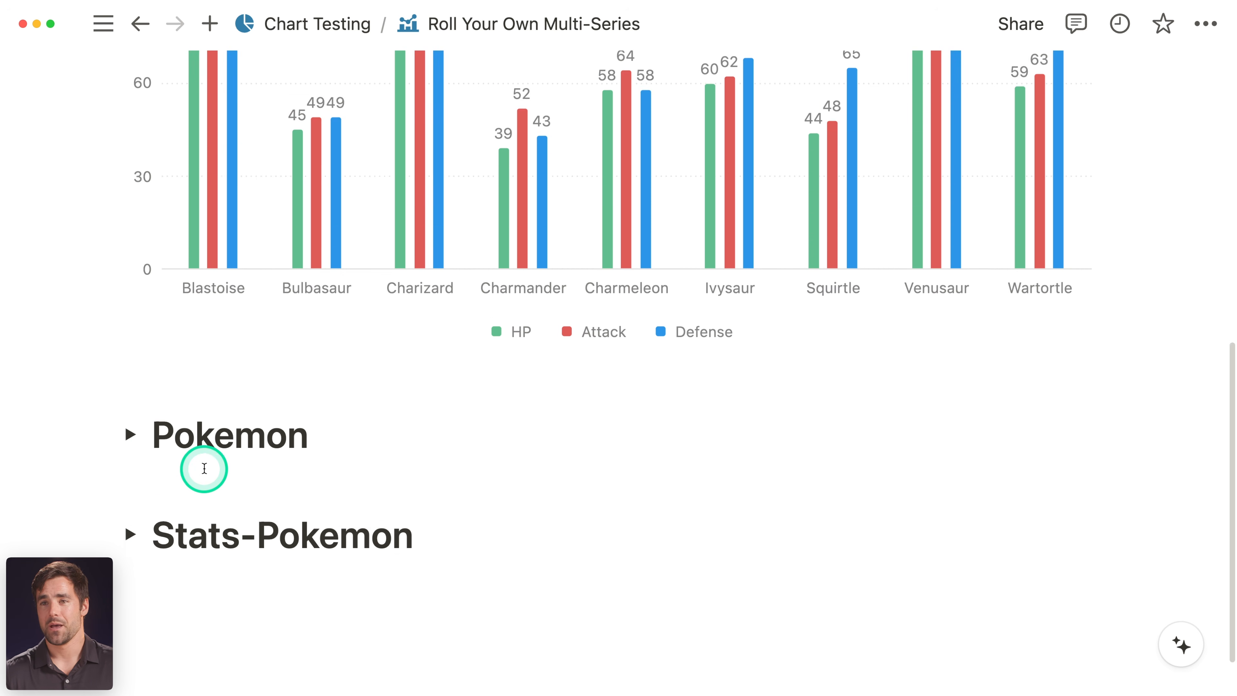
click(129, 461)
scroll(279, 458, down, 12)
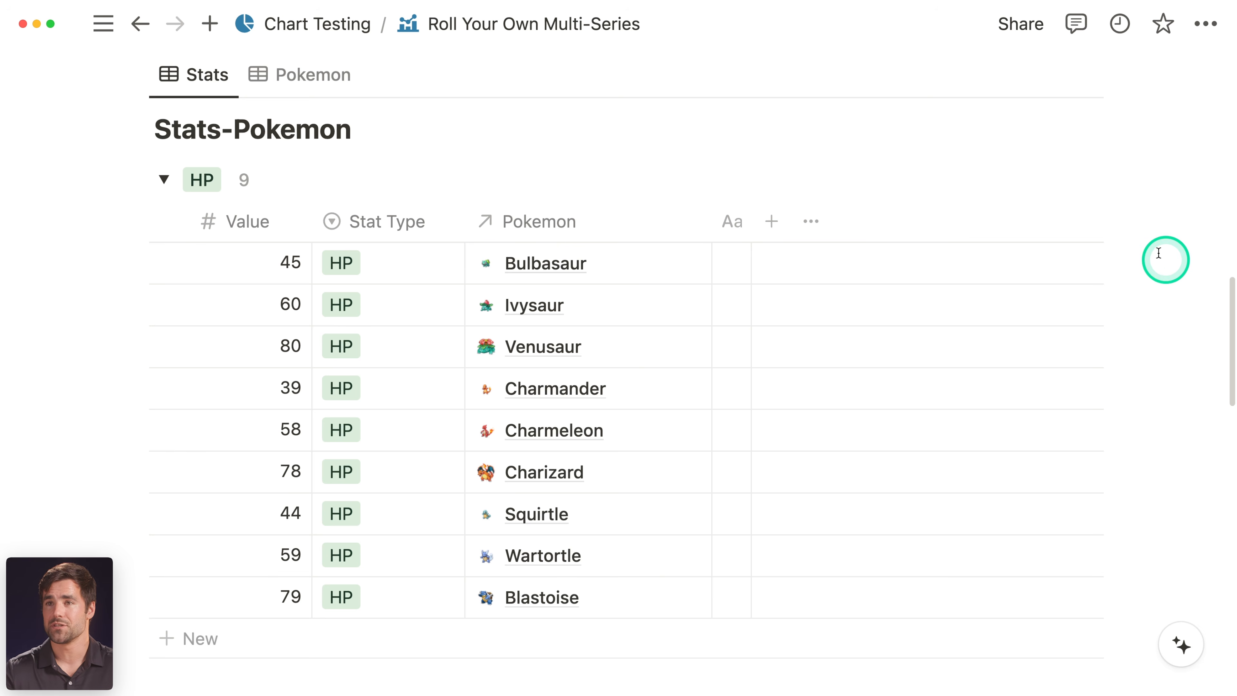
- Inspect the Stat Type options, the Value property's settings and the Attack group in the Stats-Pokemon table
click(375, 269)
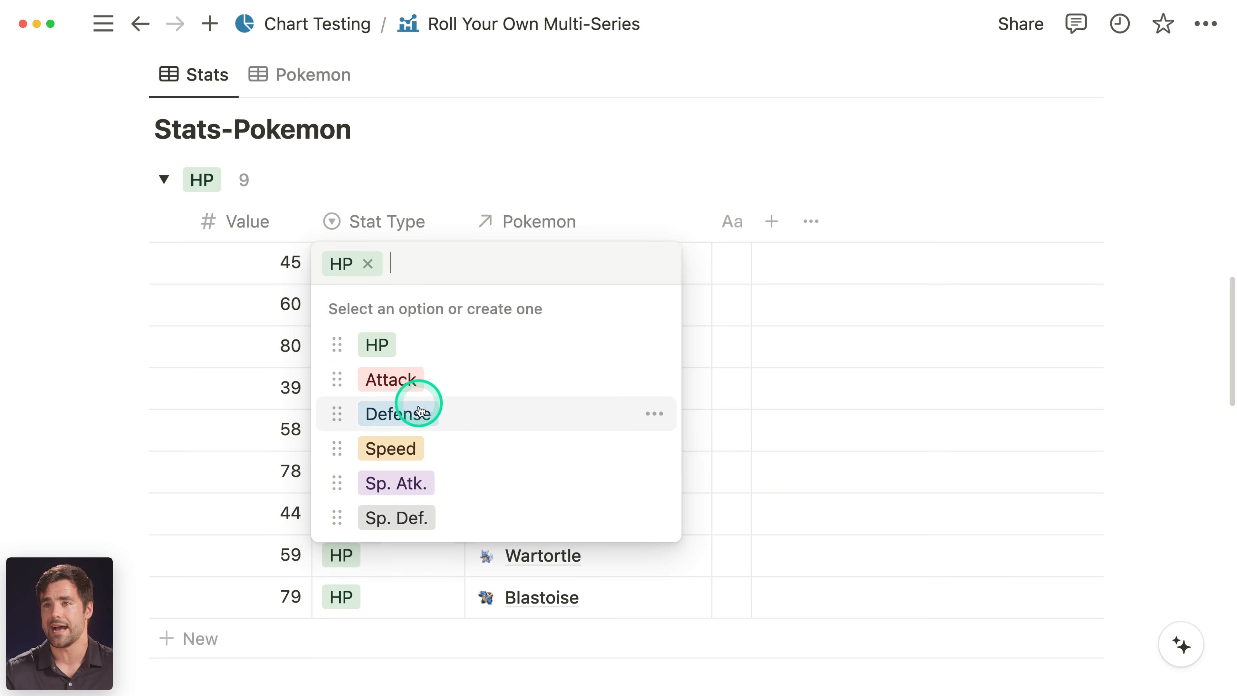
click(542, 174)
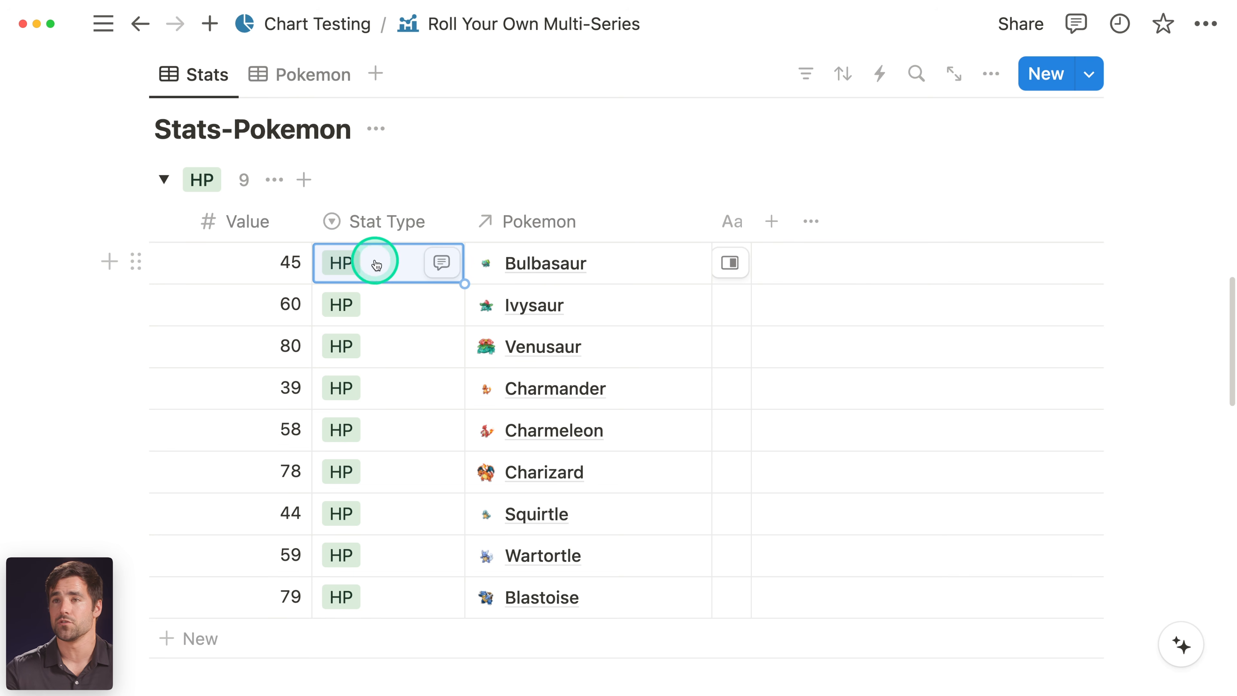
click(251, 223)
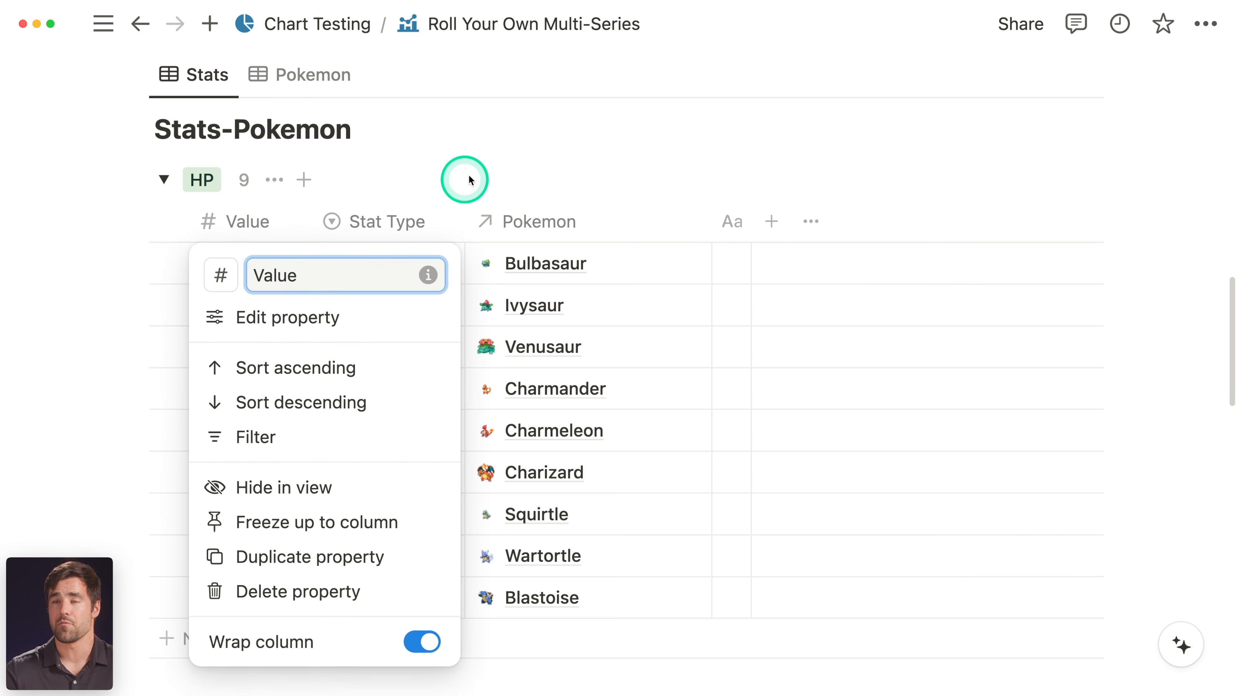
click(494, 163)
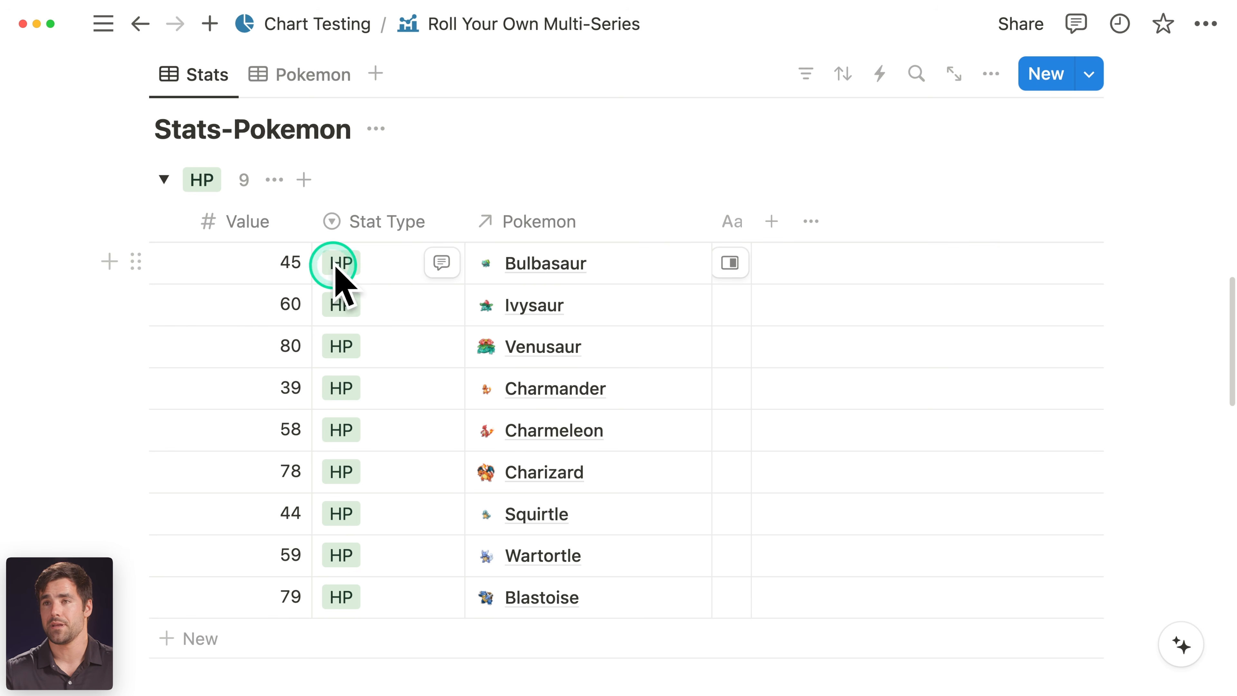
scroll(388, 258, down, 10)
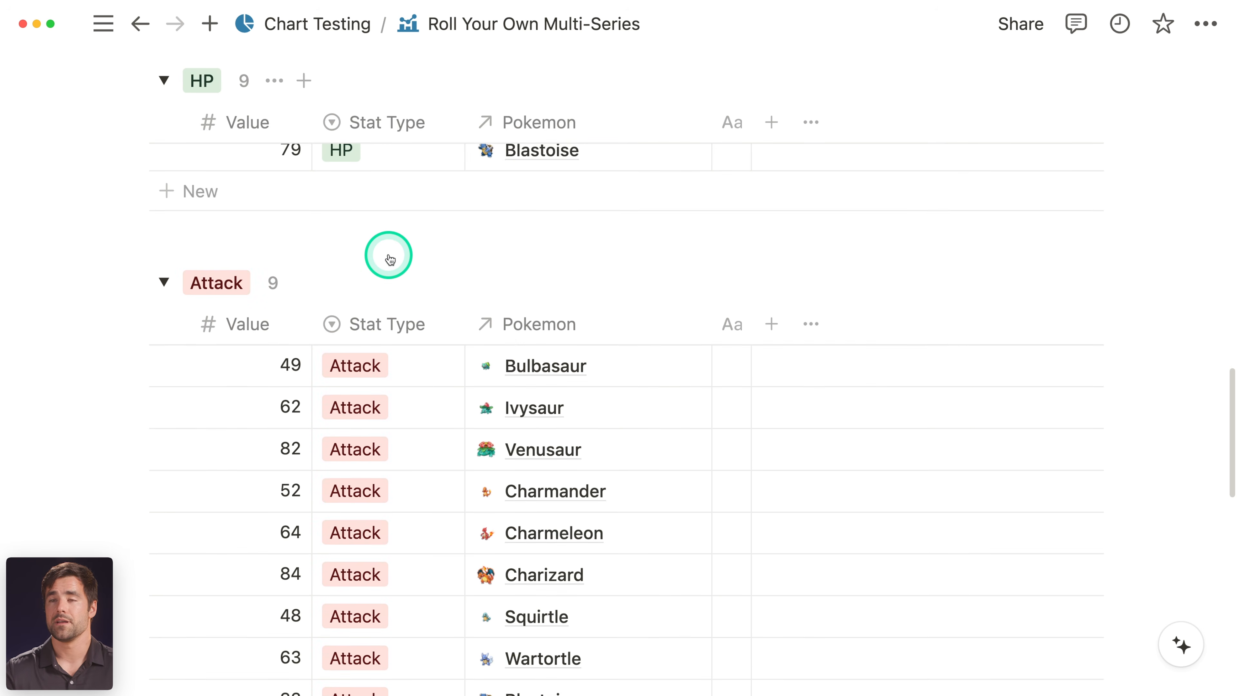
scroll(497, 257, up, 1)
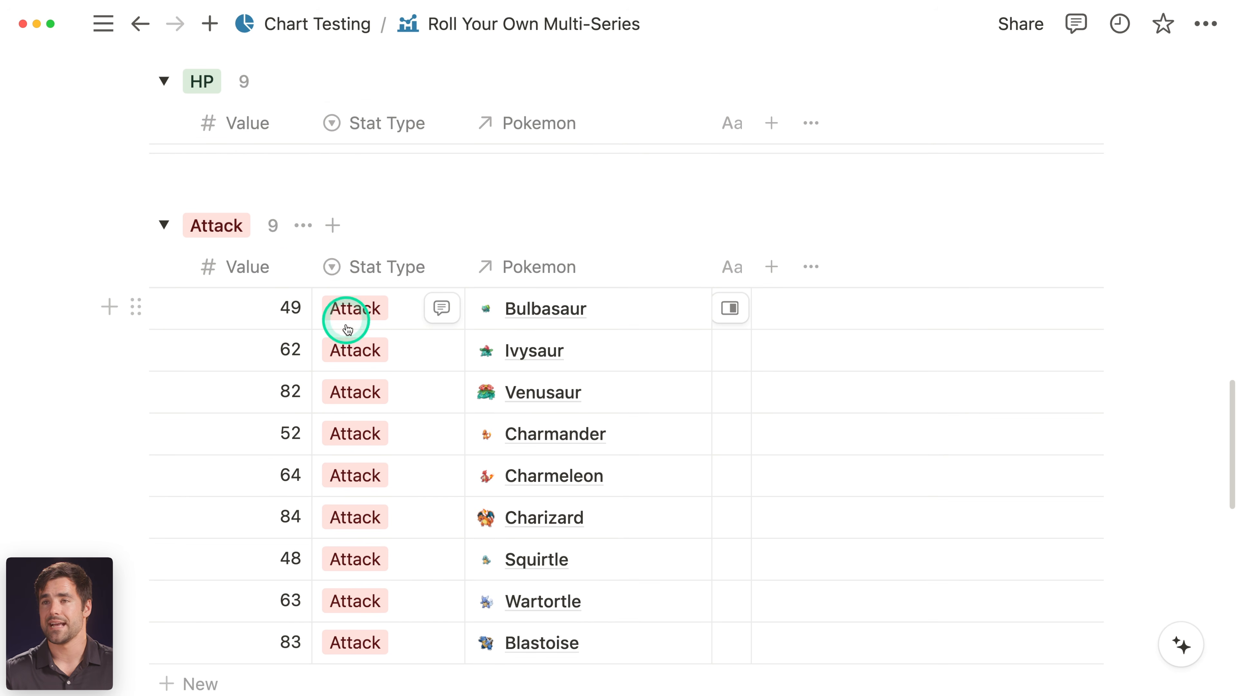
- Examine the bar chart's view options for the X axis and the Y axis, including the aggregation choices for Value
scroll(409, 361, up, 10)
scroll(414, 366, up, 8)
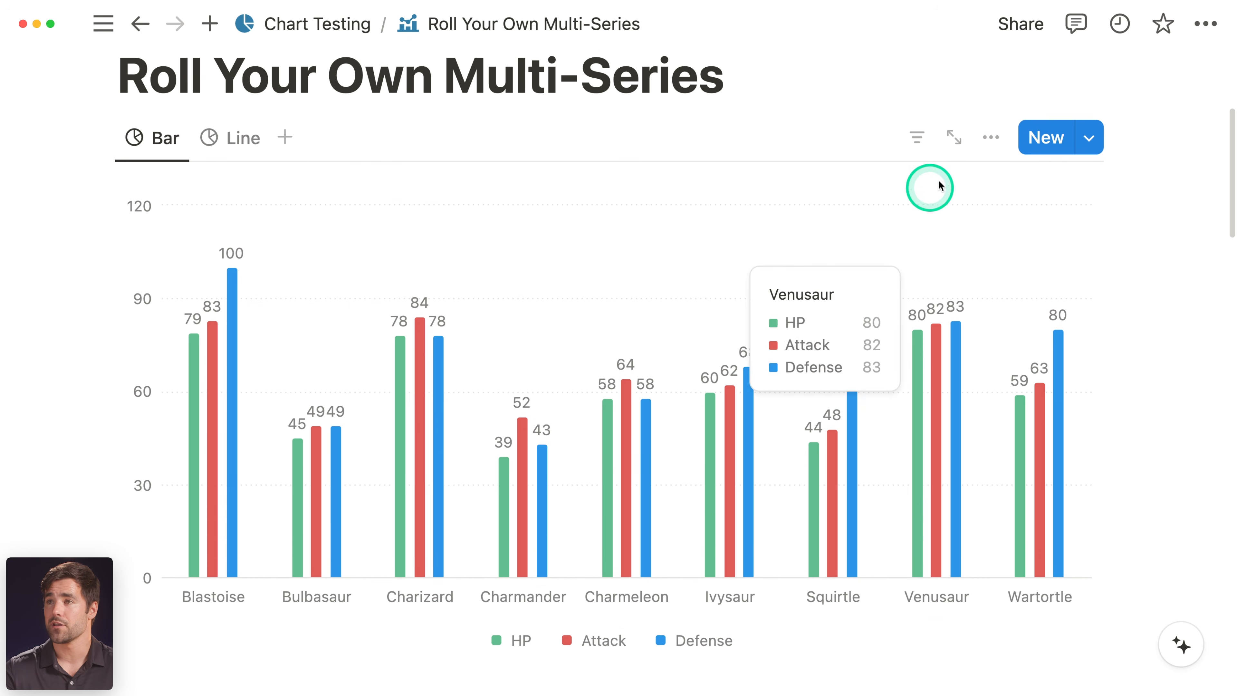
click(991, 139)
scroll(1157, 319, down, 5)
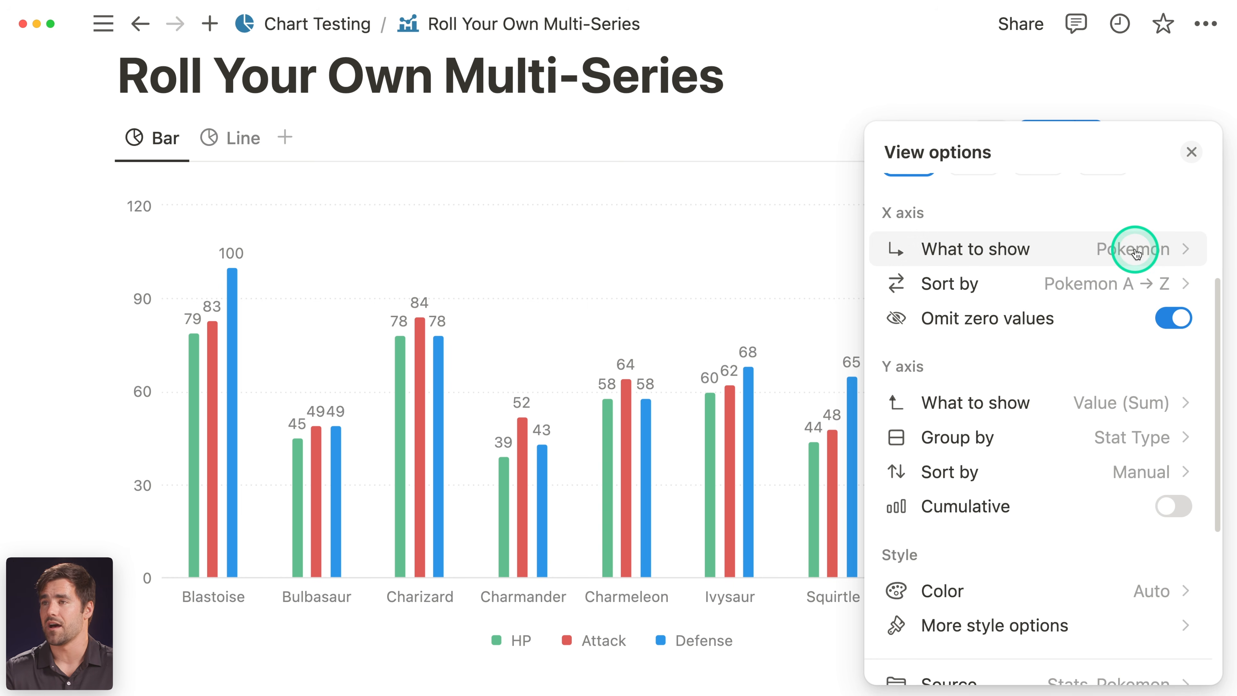
scroll(1137, 253, down, 3)
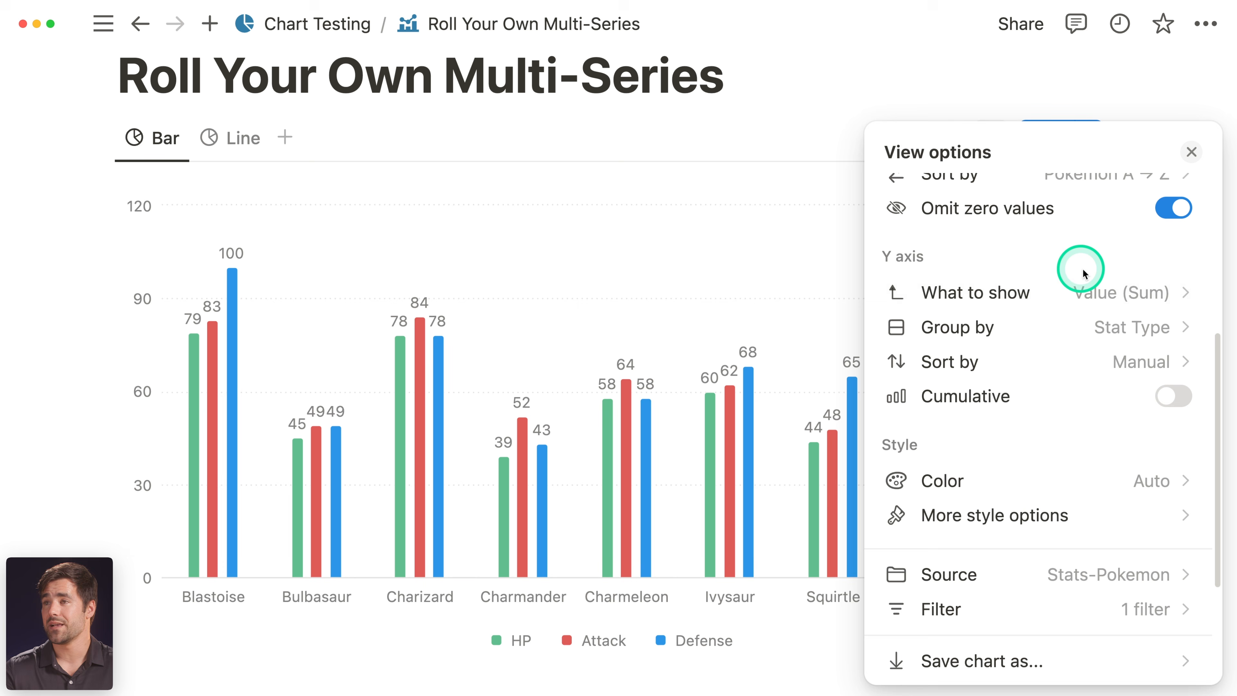
click(1116, 291)
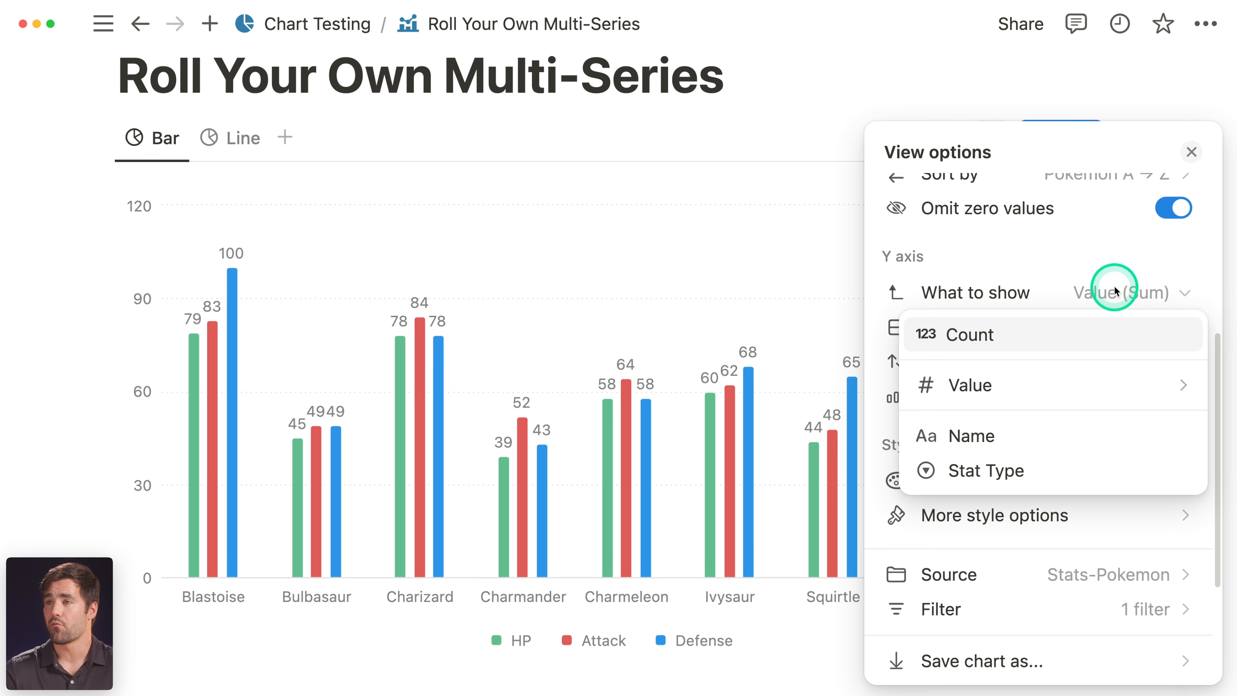
click(1046, 385)
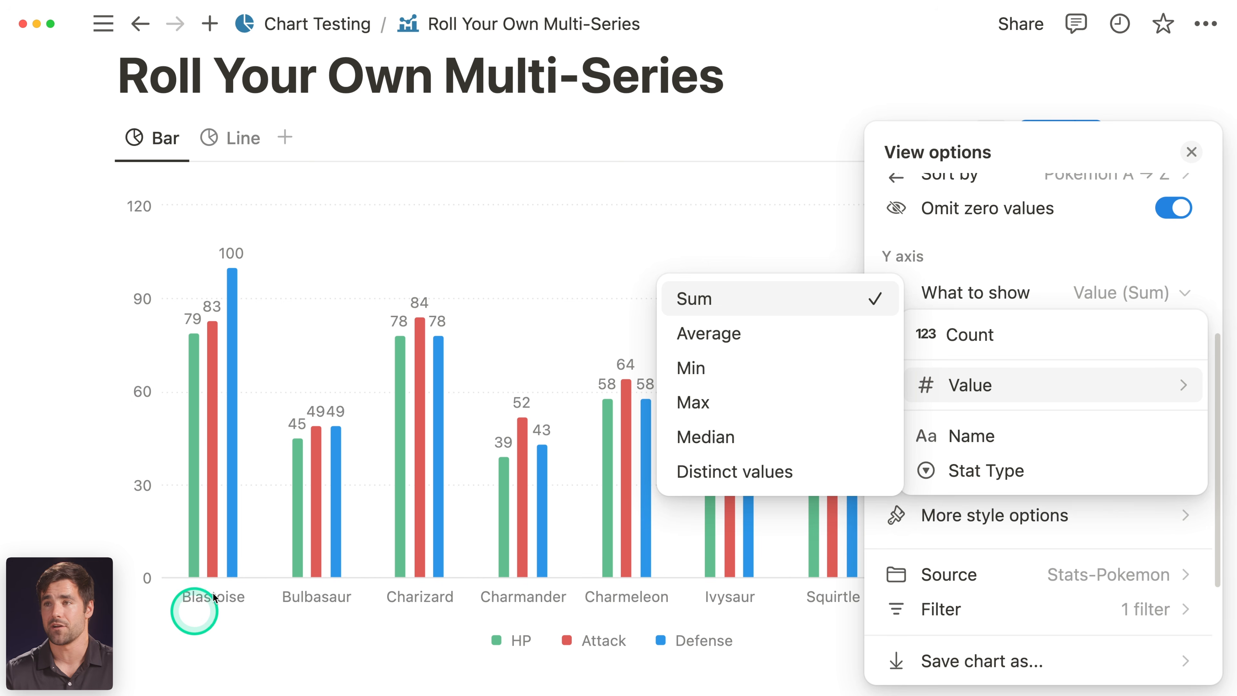
click(1044, 292)
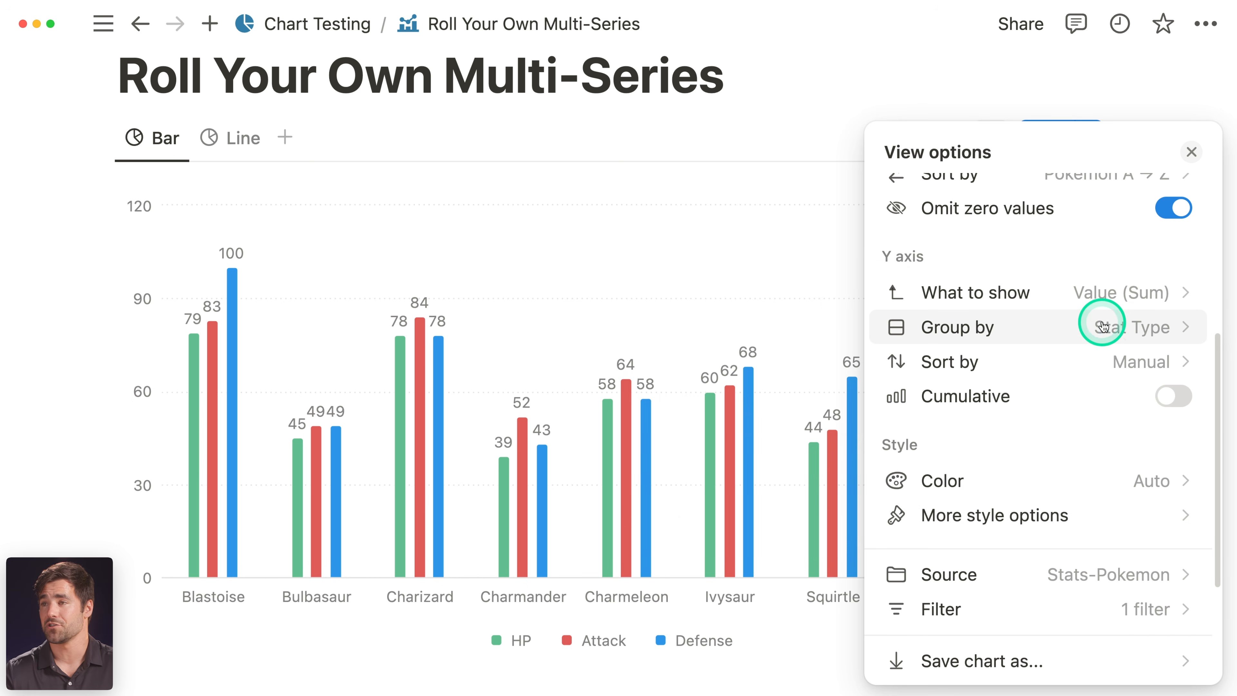
- Remove the chart's Y-axis grouping and regroup it by Stat Type
click(1100, 332)
click(938, 367)
click(1118, 329)
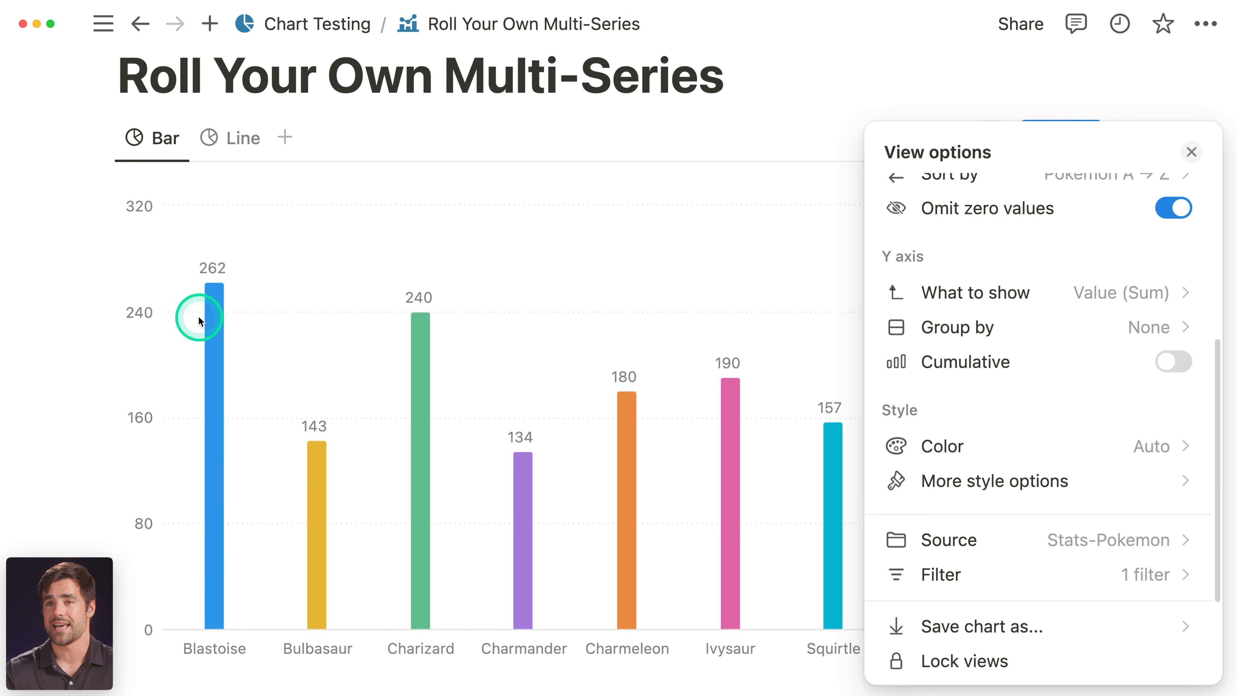
click(1080, 326)
click(1003, 473)
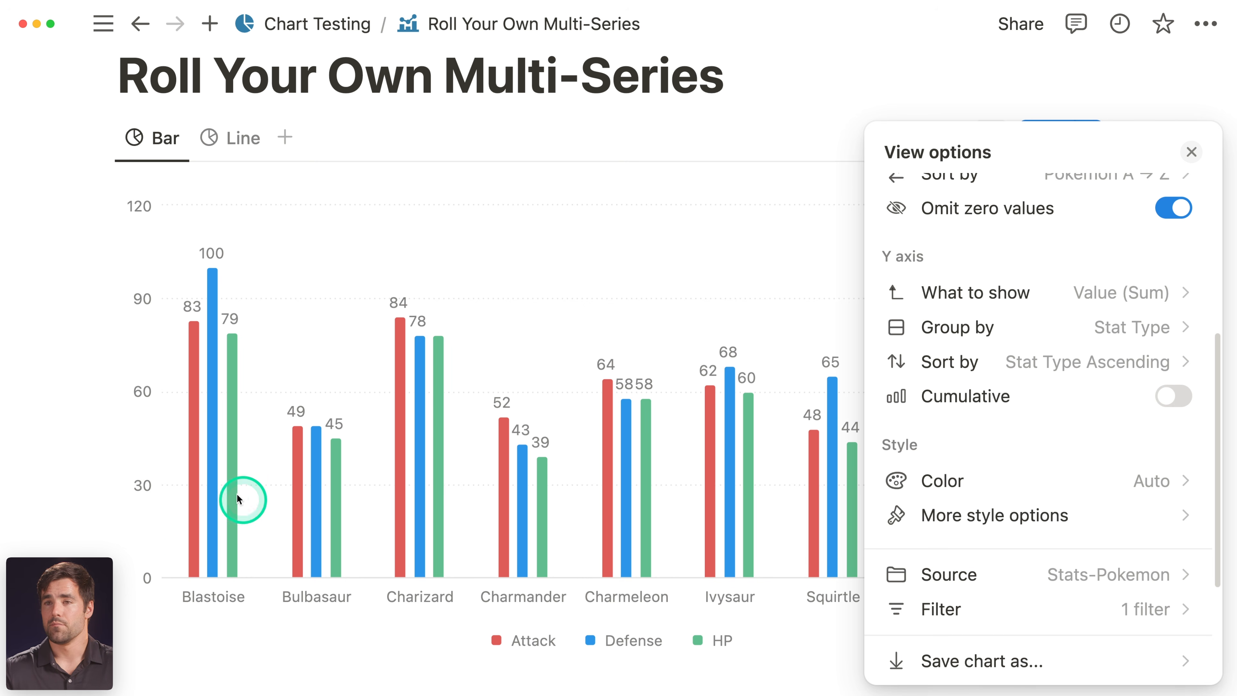
- Try the horizontal bar chart type and change the chart to a line chart
scroll(1030, 406, up, 8)
click(971, 239)
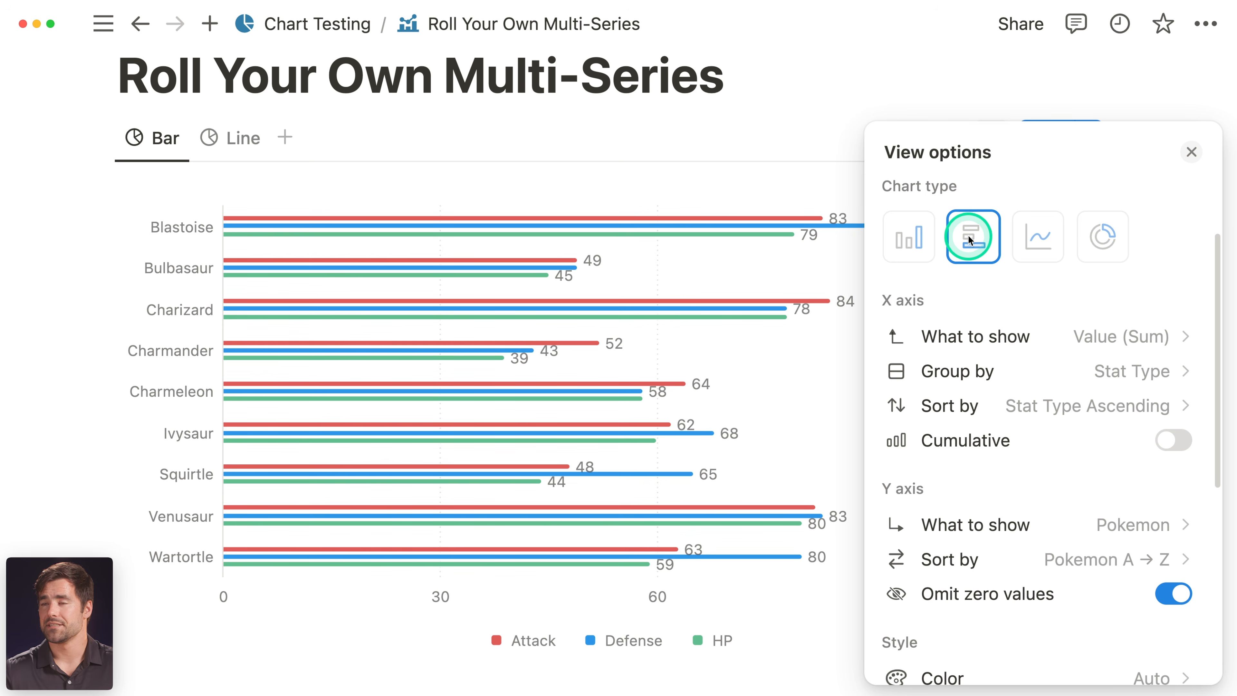
click(1040, 241)
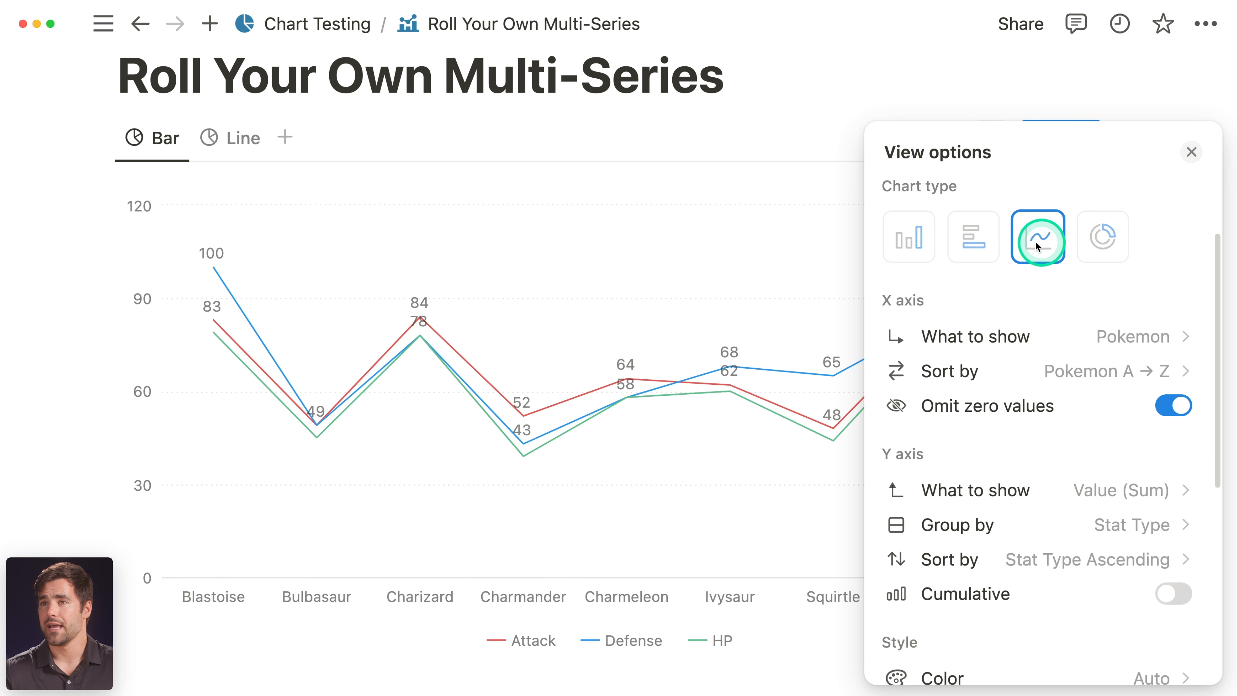
- Set the line chart's group style to Stacked and close the view options
scroll(1030, 335, up, 1)
scroll(1030, 332, down, 6)
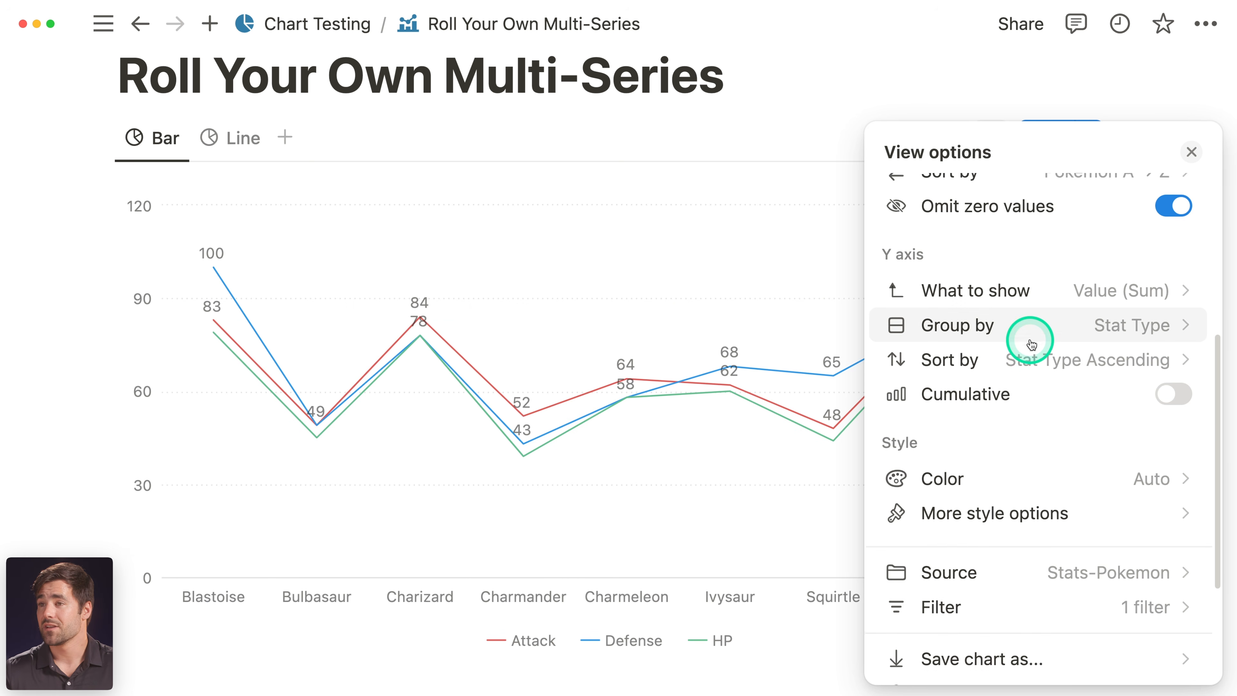
click(1127, 480)
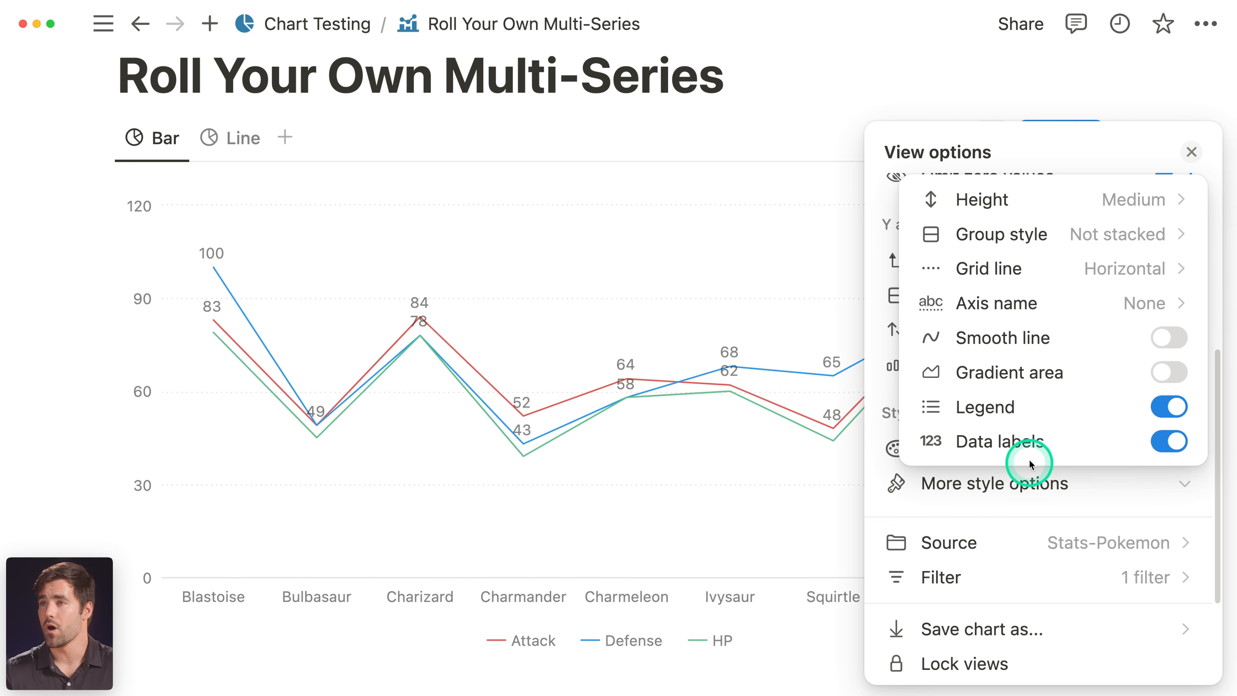
mouse_move(1150, 238)
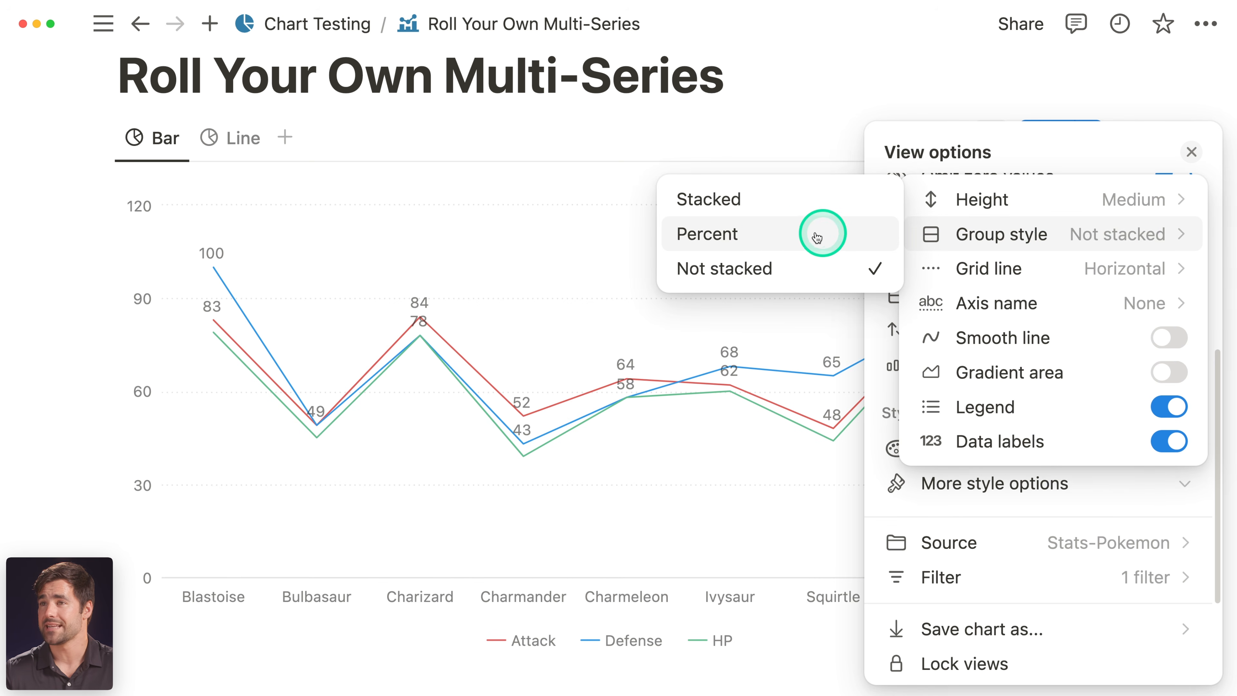
click(729, 198)
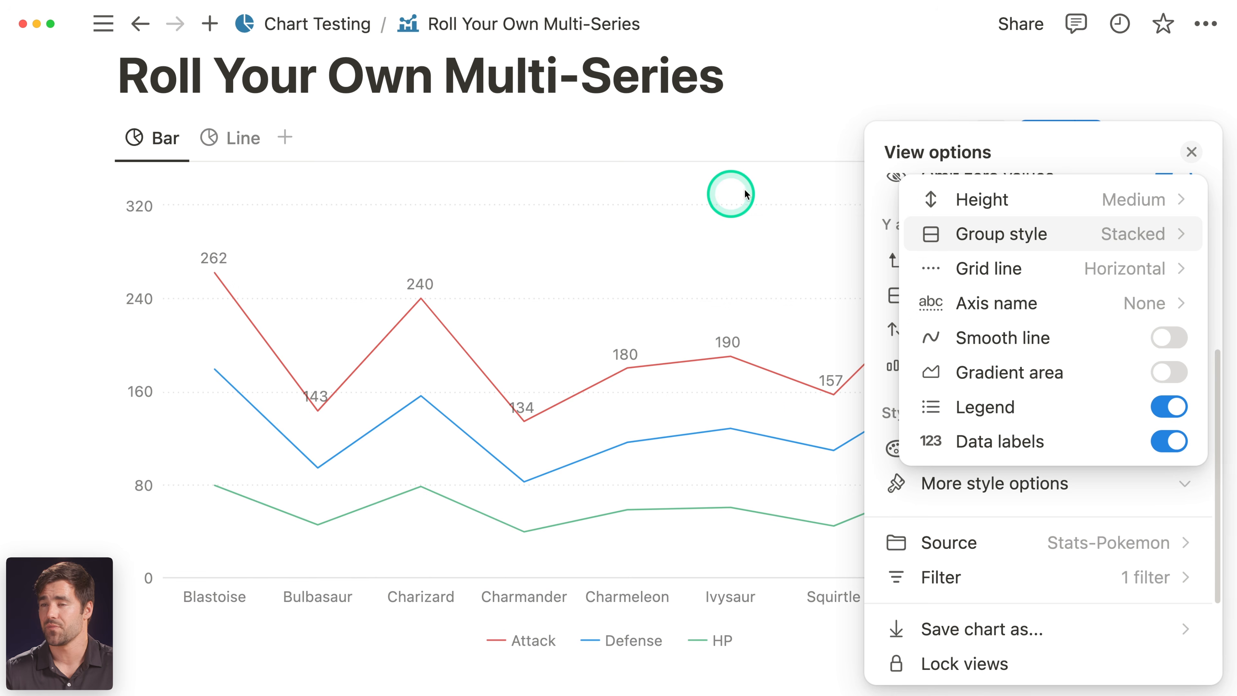
click(1102, 152)
click(1191, 152)
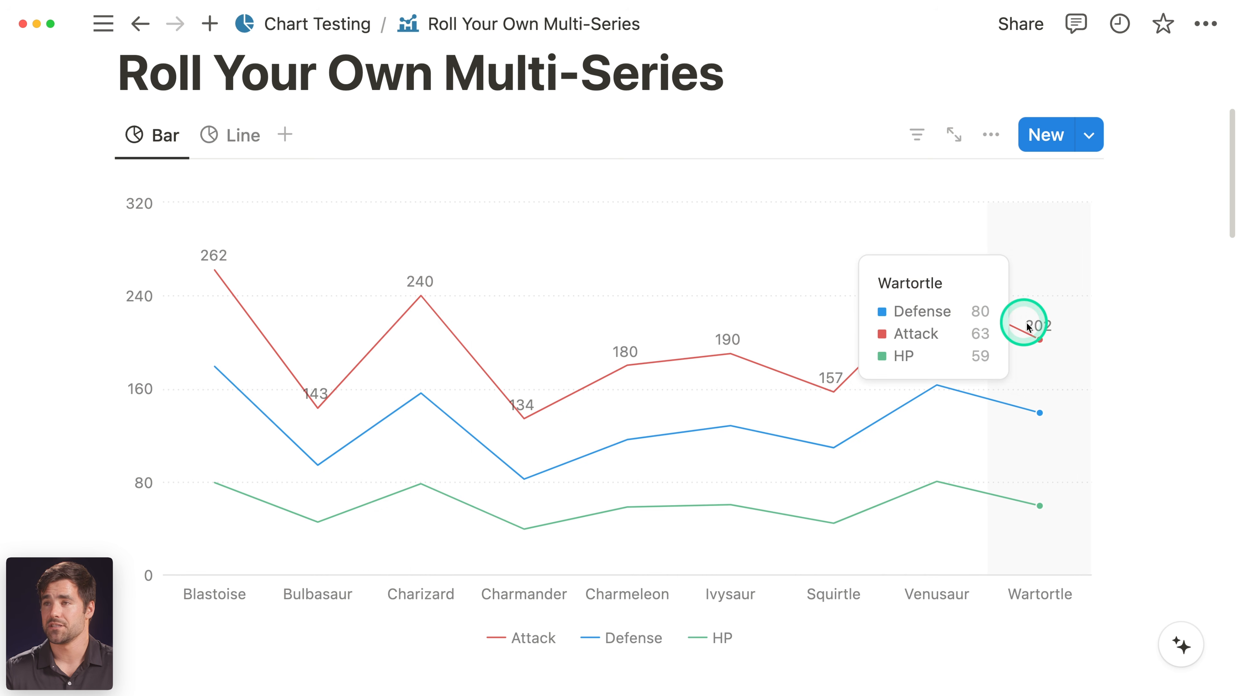
- Review the HP group of the Stats-Pokemon table below the line chart
scroll(1126, 387, down, 15)
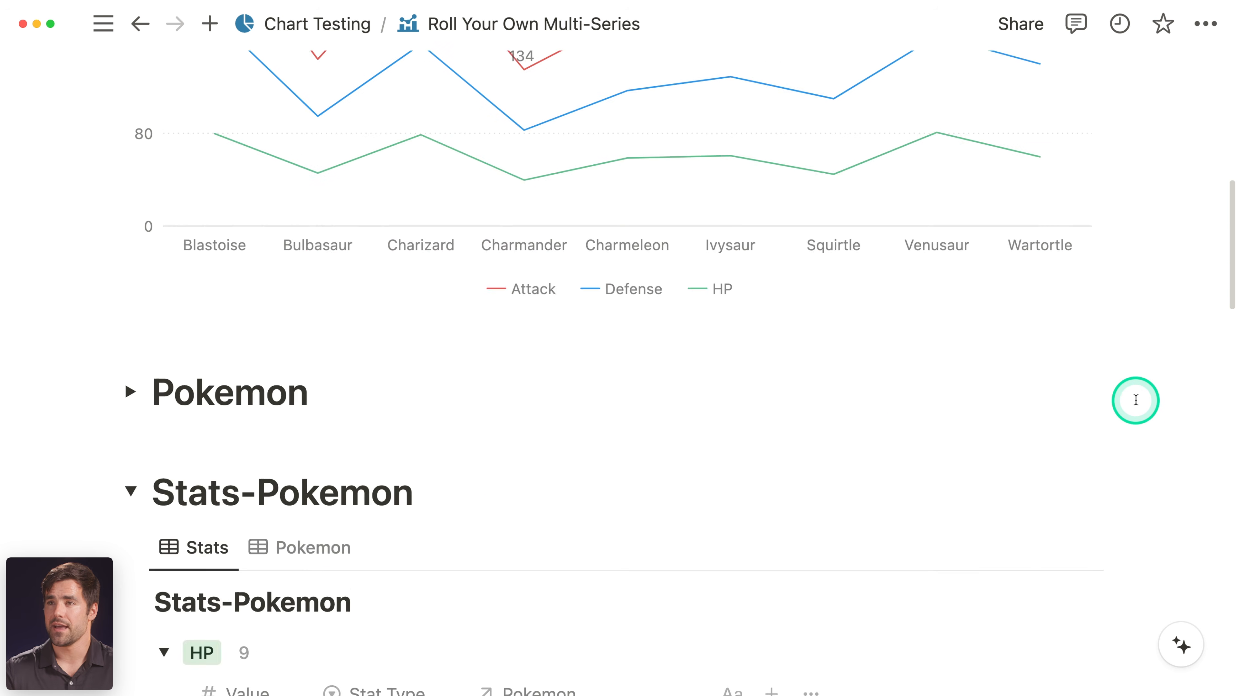
scroll(613, 451, up, 3)
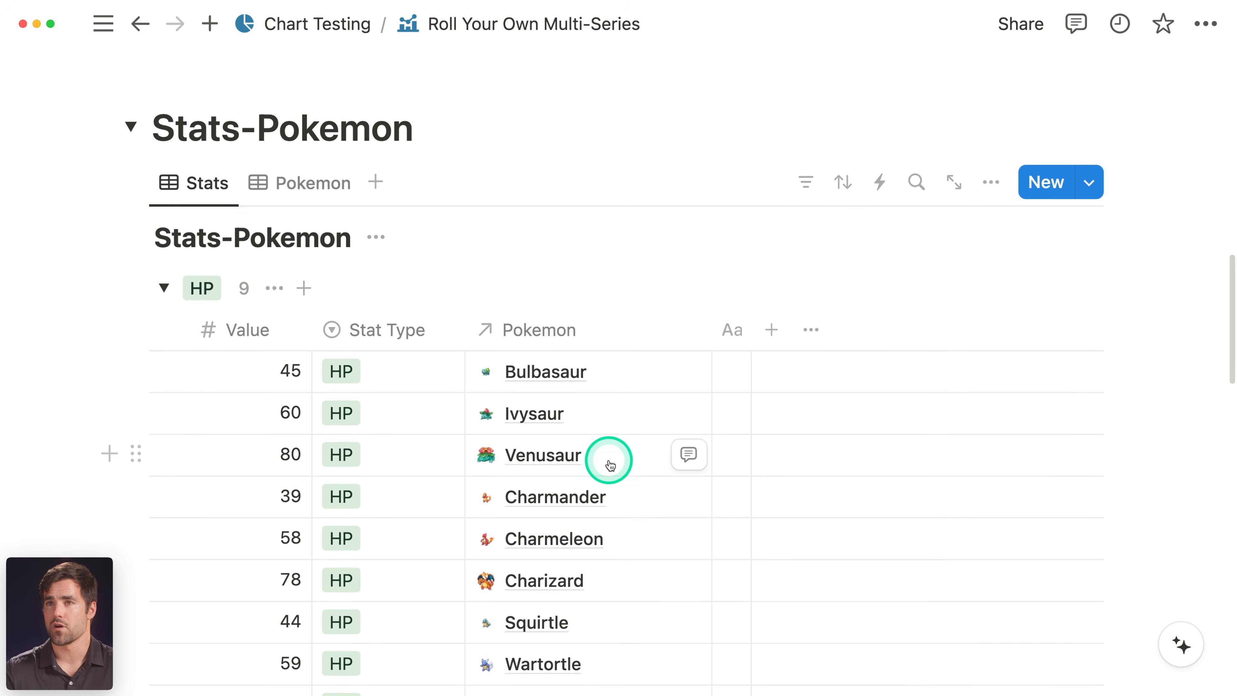
scroll(609, 305, up, 2)
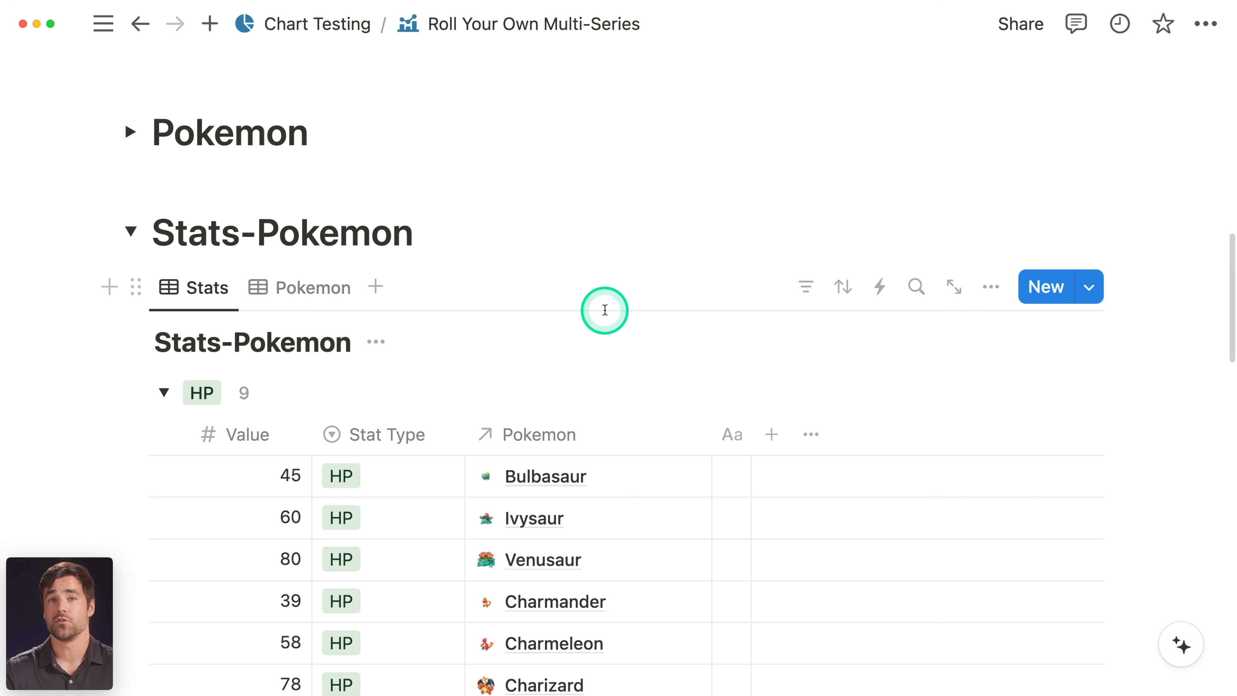
- Go back over the stacked line chart and open the Sales Data page under Chart Testing
scroll(612, 323, up, 1)
scroll(611, 324, up, 10)
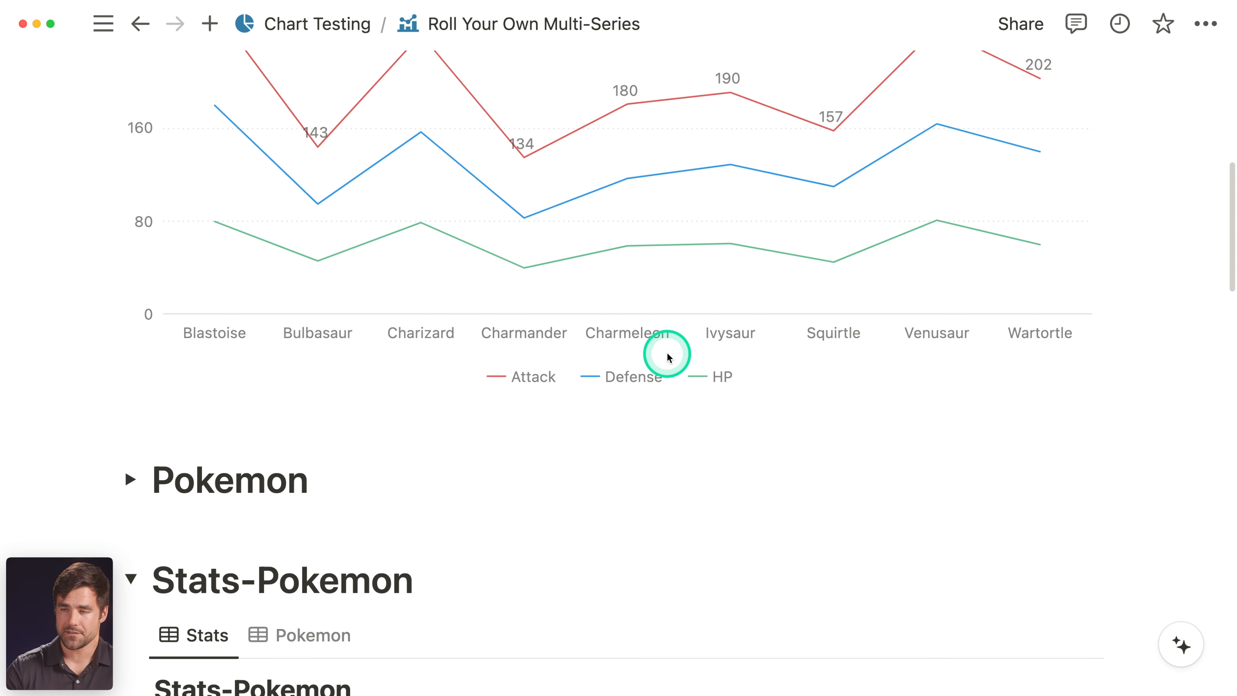
scroll(668, 357, up, 7)
scroll(873, 381, up, 2)
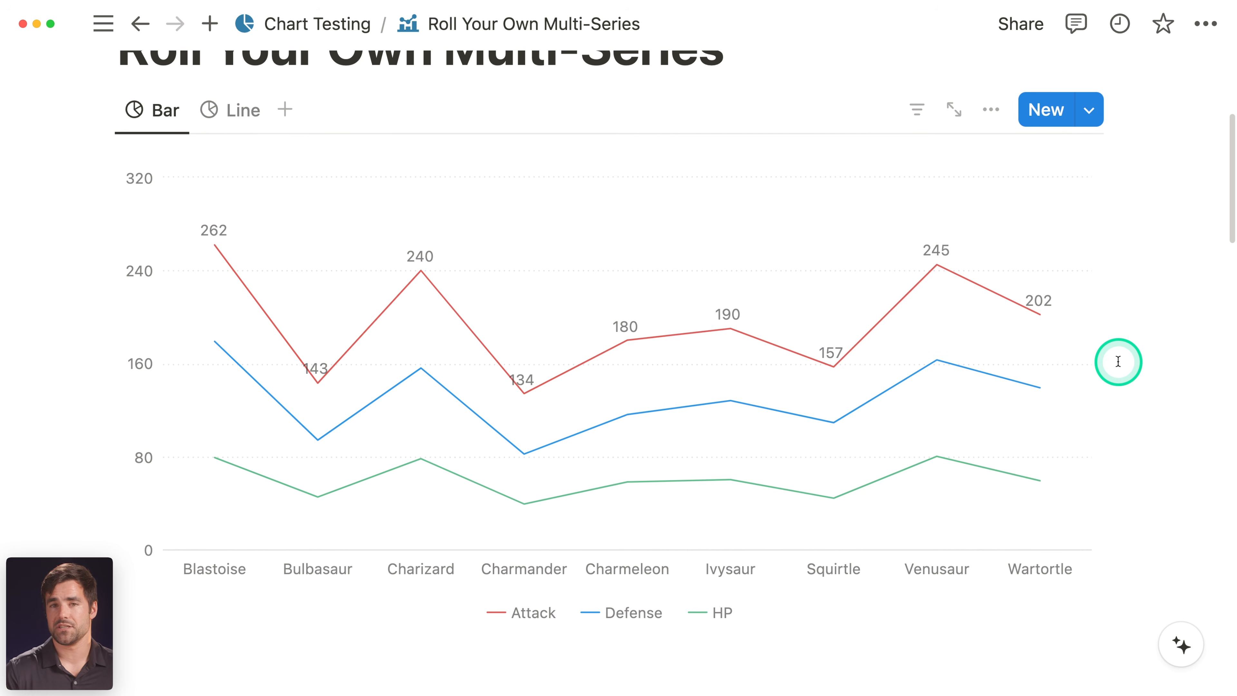
key(super+backslash)
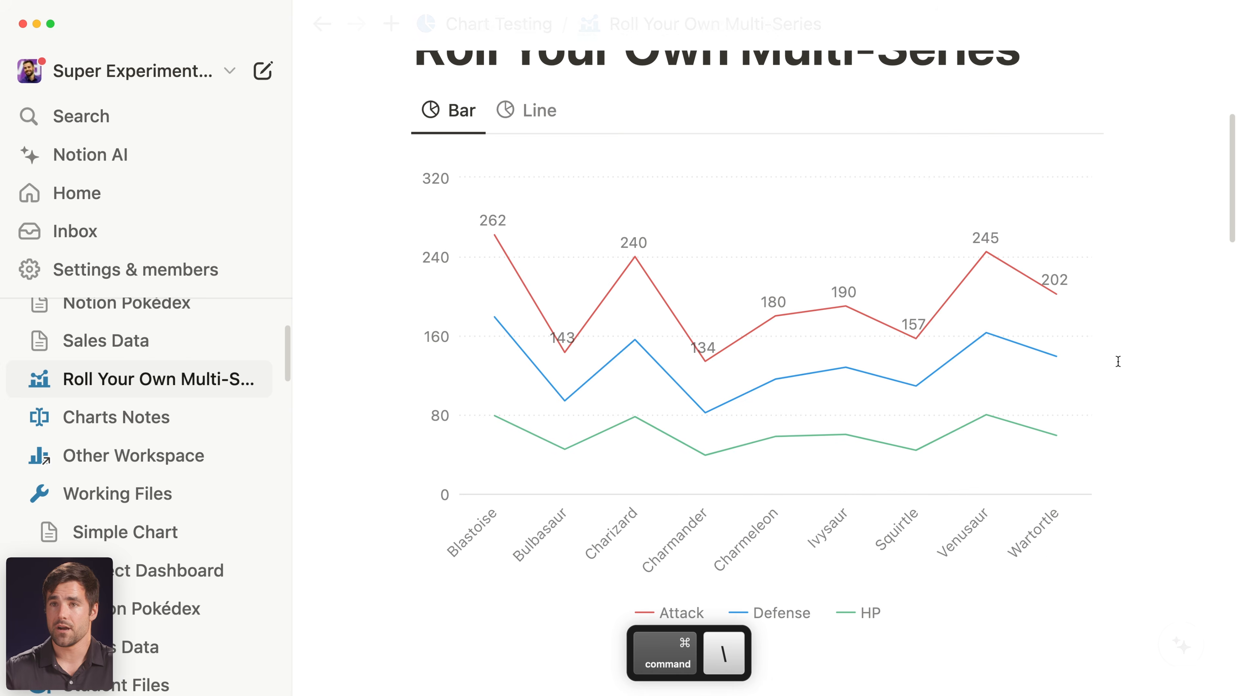
scroll(146, 463, up, 2)
click(92, 417)
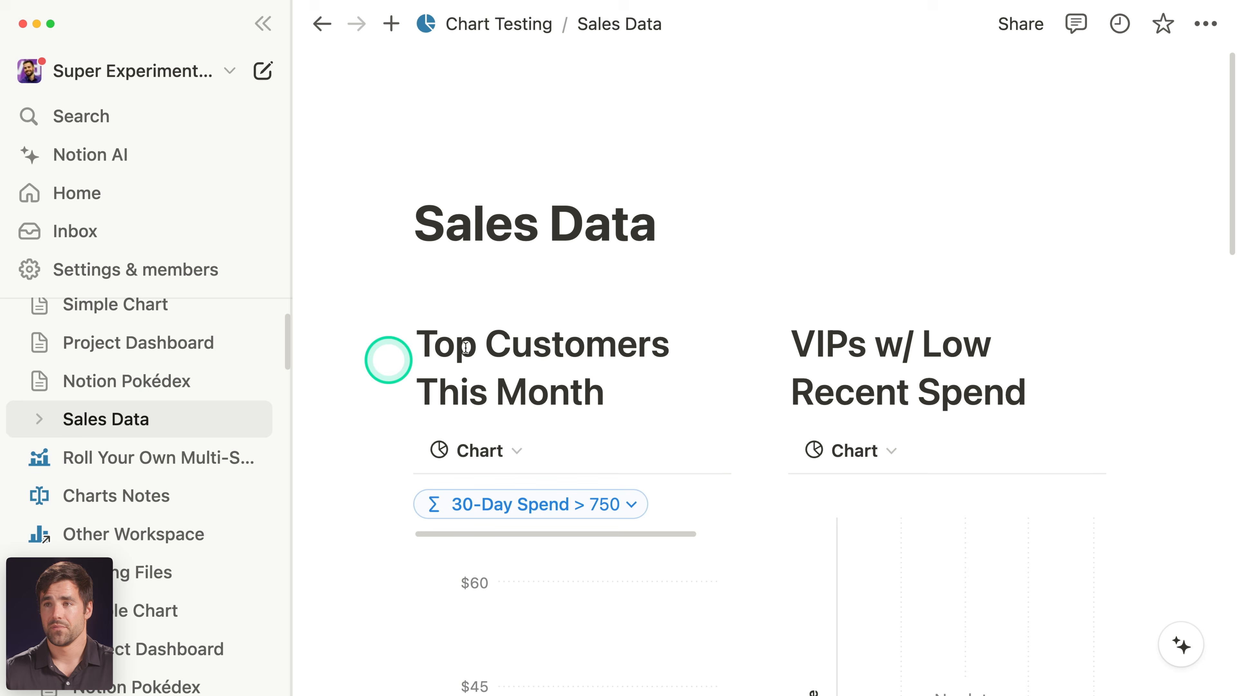
- Show the Table view in the Sales section with the sidebar hidden and examine the order records
key(super+backslash)
scroll(906, 348, down, 10)
scroll(1066, 361, down, 7)
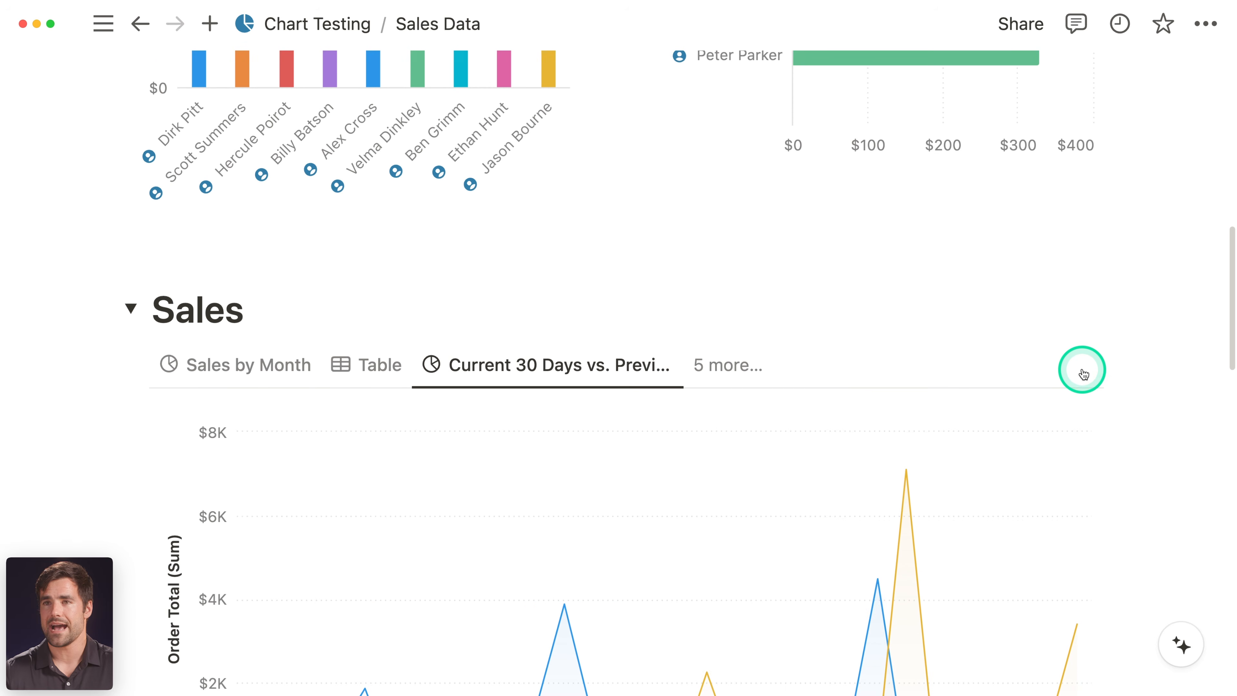
click(361, 240)
scroll(1047, 192, down, 2)
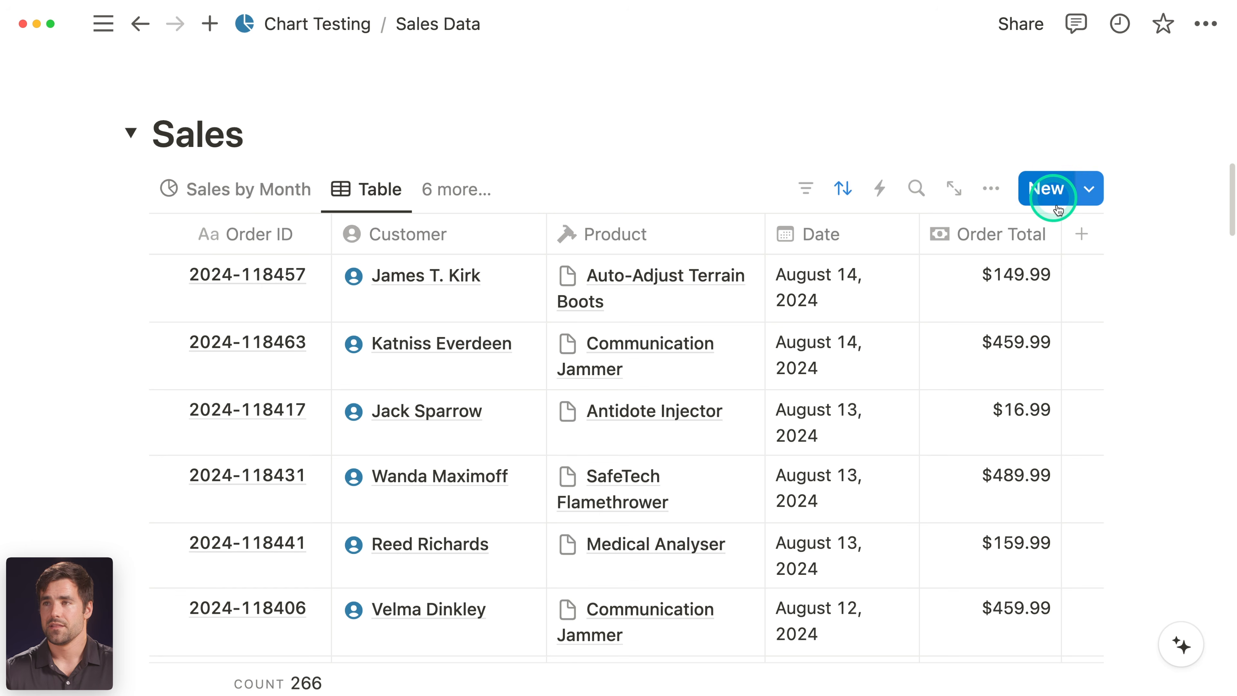
scroll(1120, 303, down, 2)
scroll(1142, 336, down, 1)
scroll(1132, 356, up, 1)
click(1133, 358)
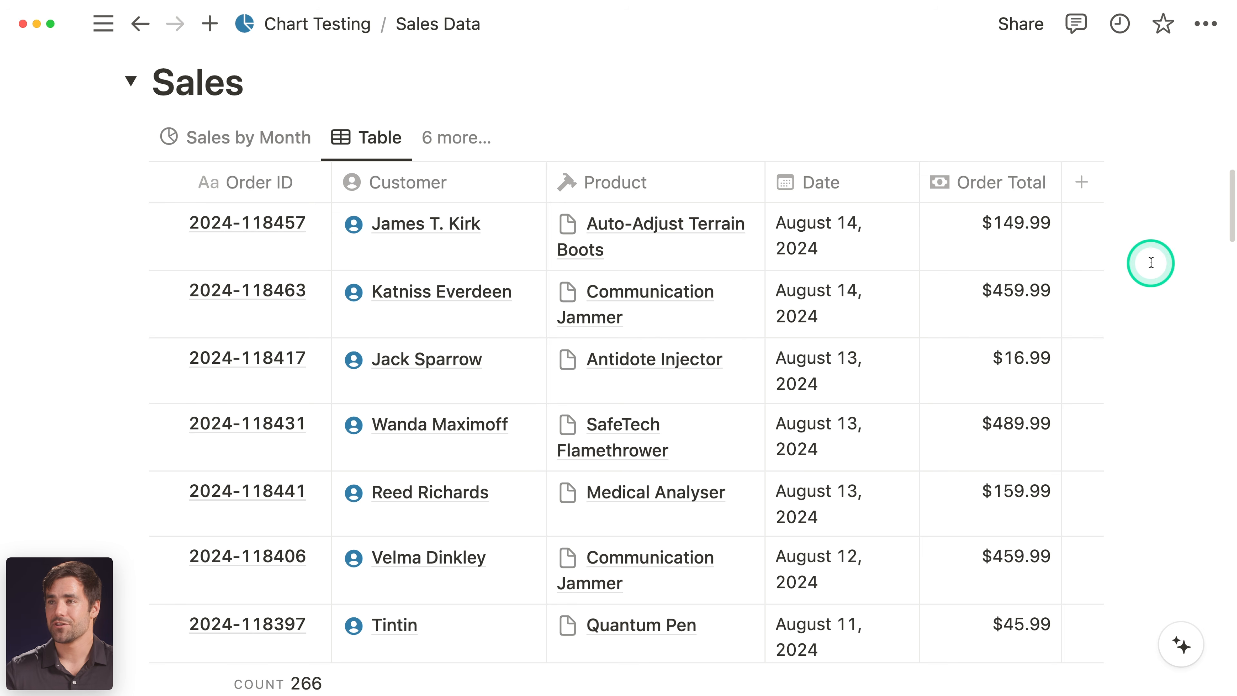
- View the Sales by Month chart and the chart comparing the current 30 days with the previous 30 days by Cycle Day
click(280, 140)
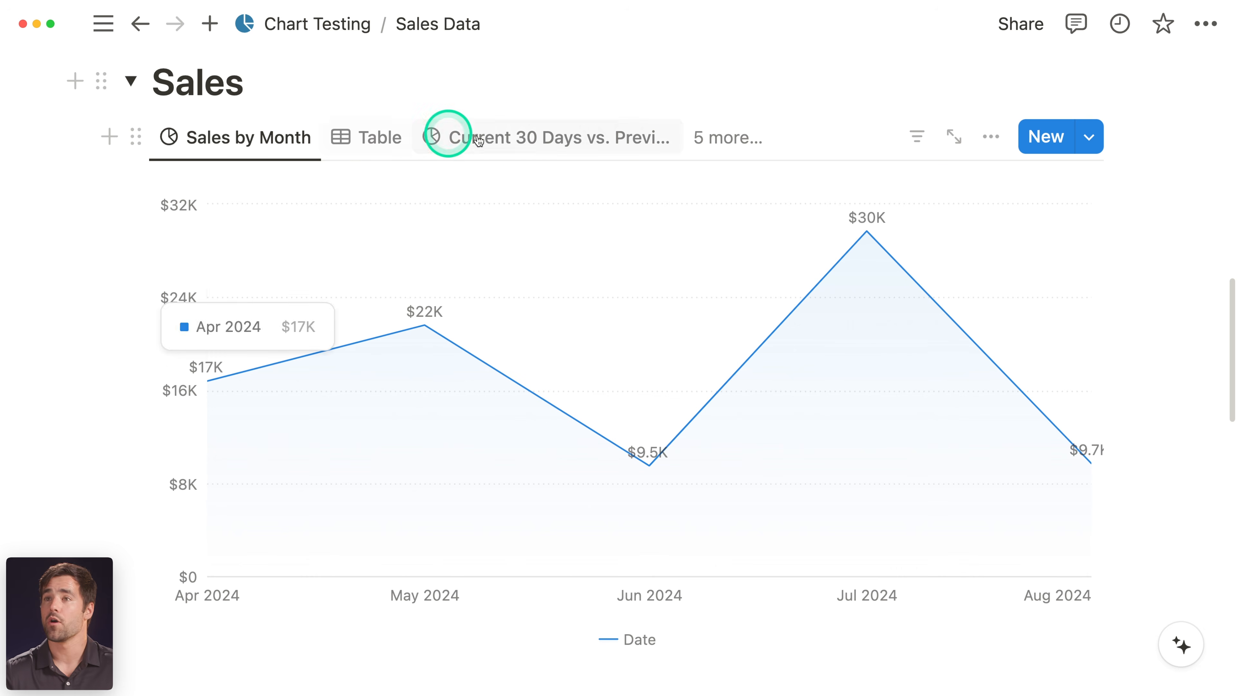
click(511, 139)
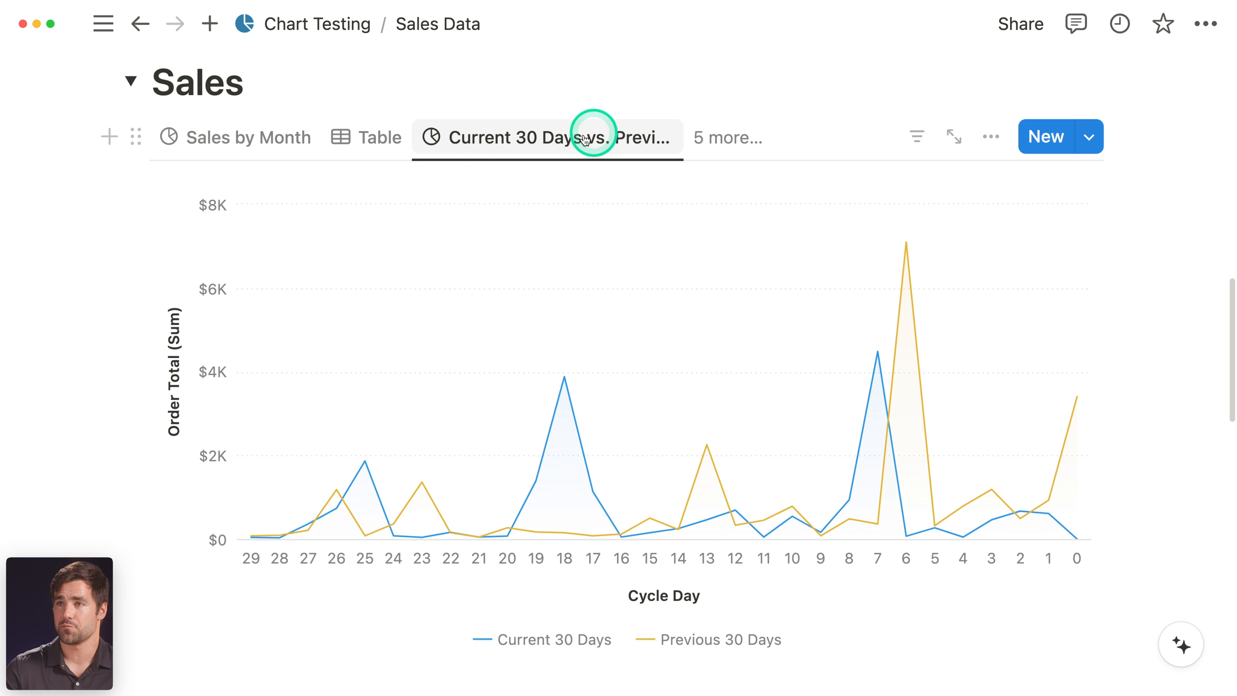
scroll(1172, 421, down, 1)
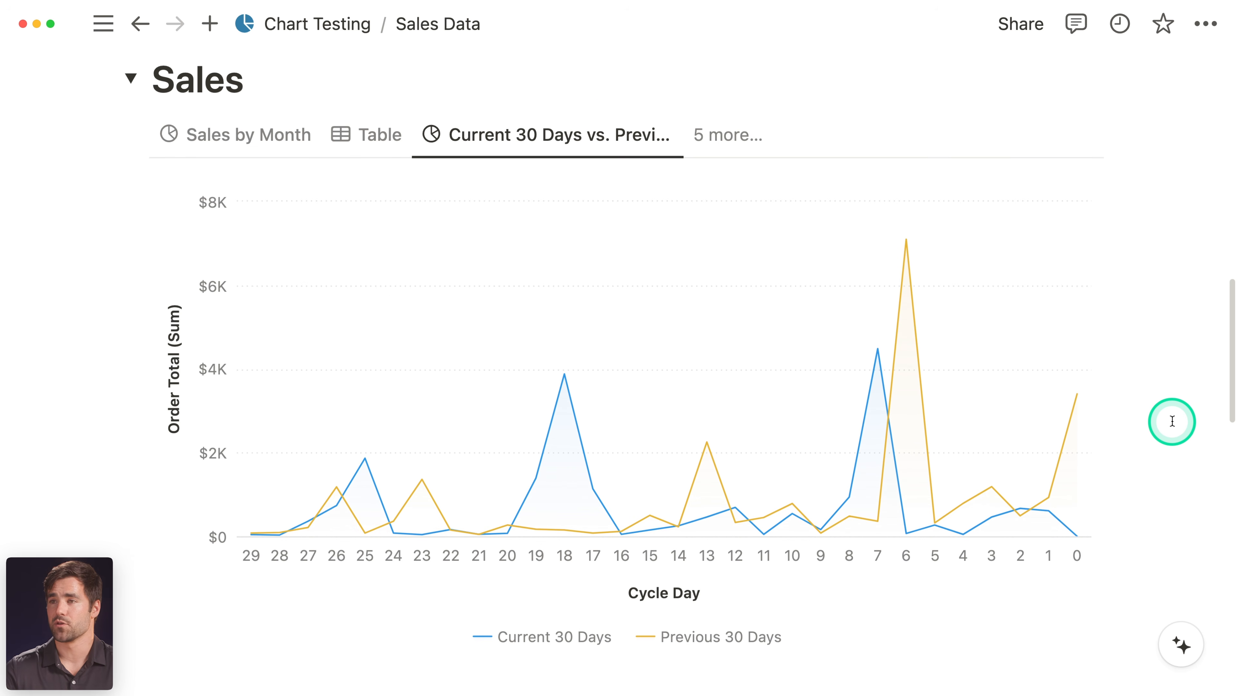
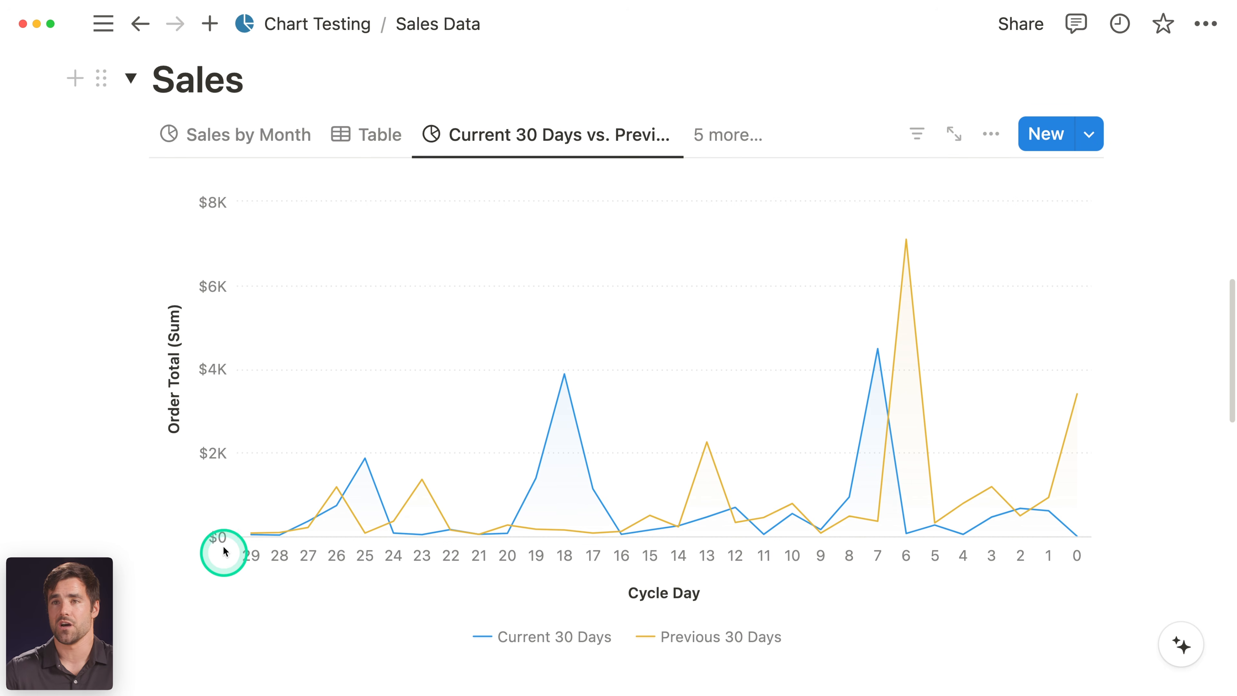
mouse_move(566, 360)
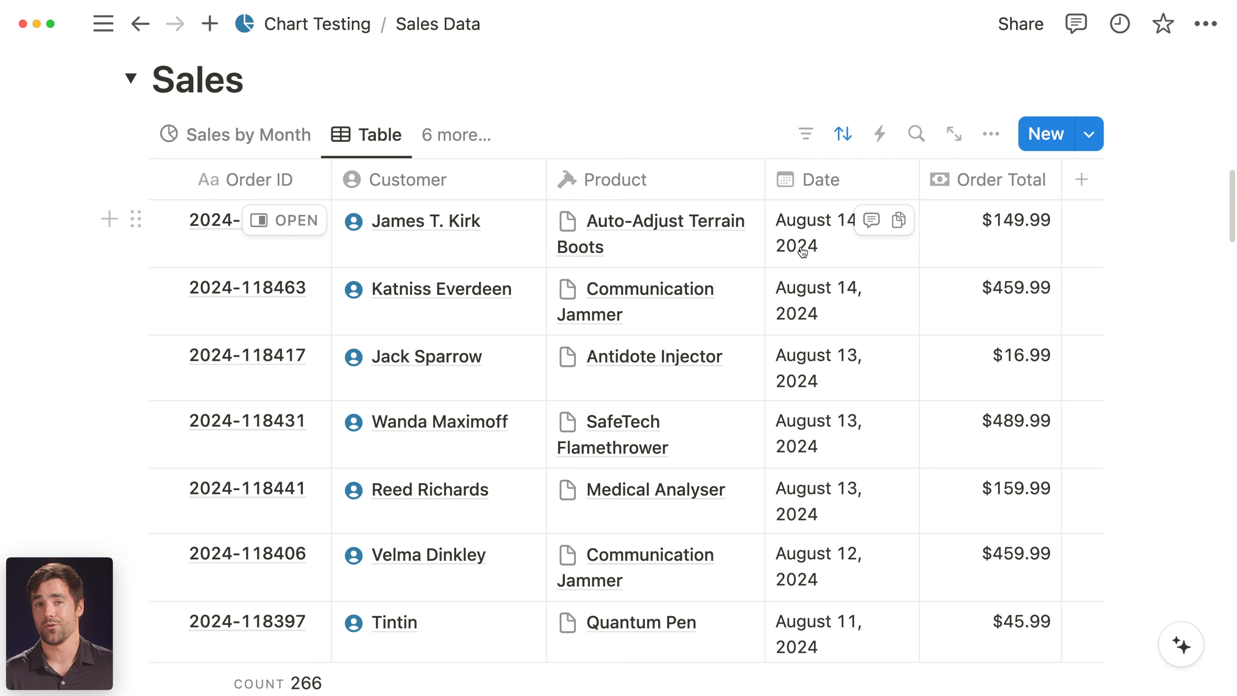
- Open the Sales Data page inside Working Files and hide the sidebar
click(646, 127)
key(super+backslash)
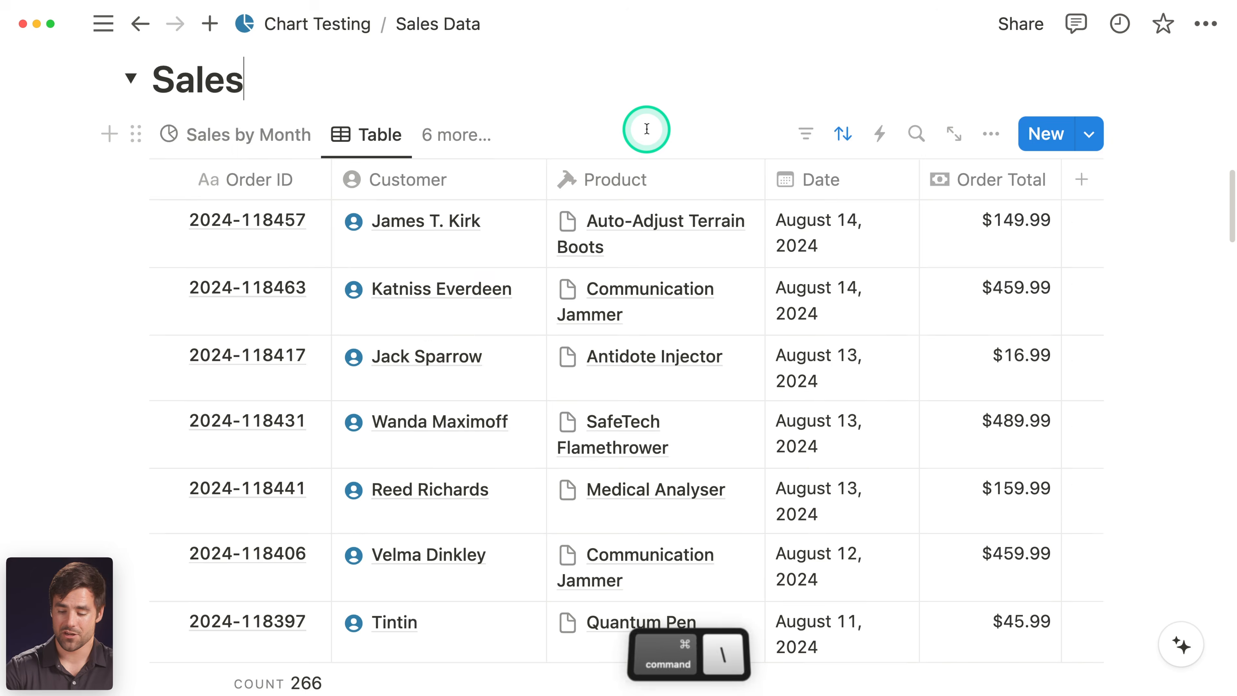
click(86, 429)
scroll(97, 439, down, 5)
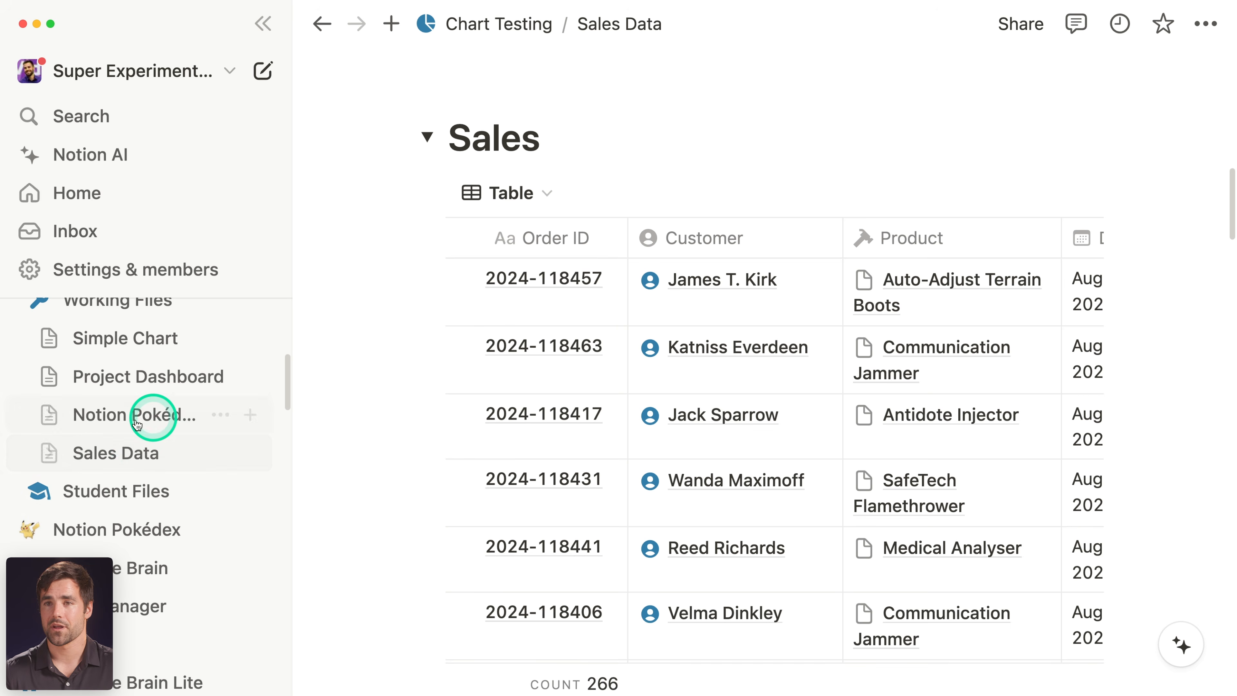
click(138, 448)
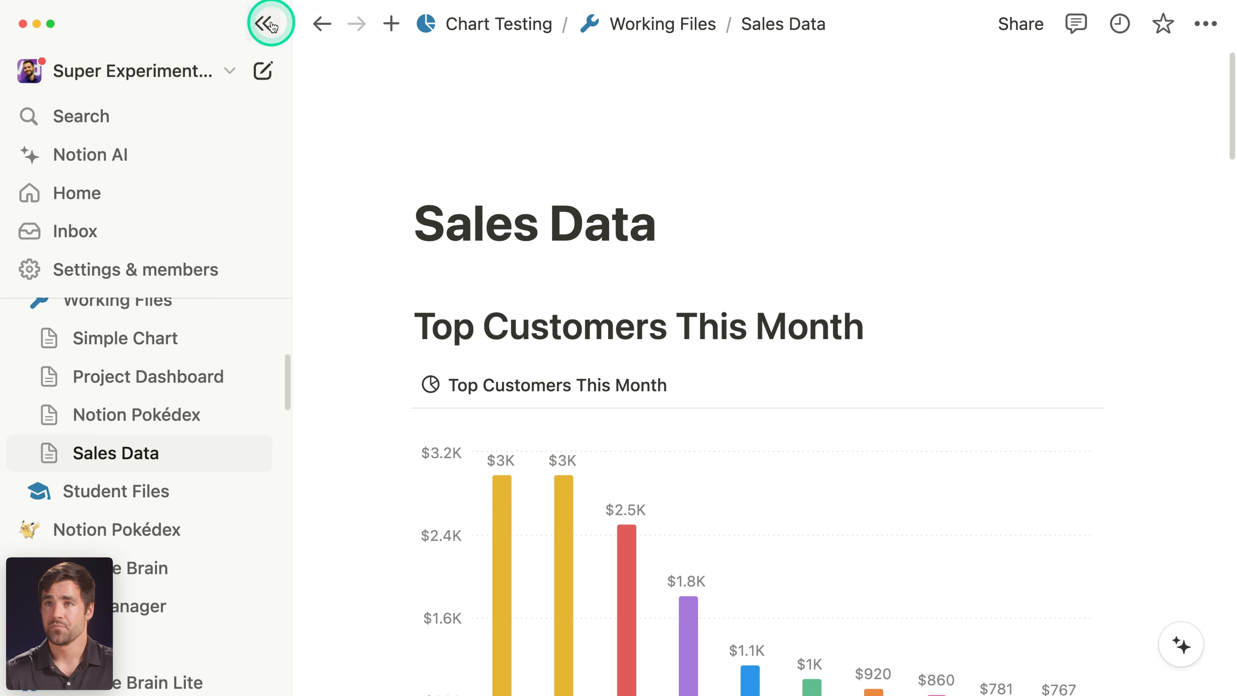
click(266, 23)
- Expand the Sales section below the top customers chart to show its orders table
scroll(938, 285, down, 15)
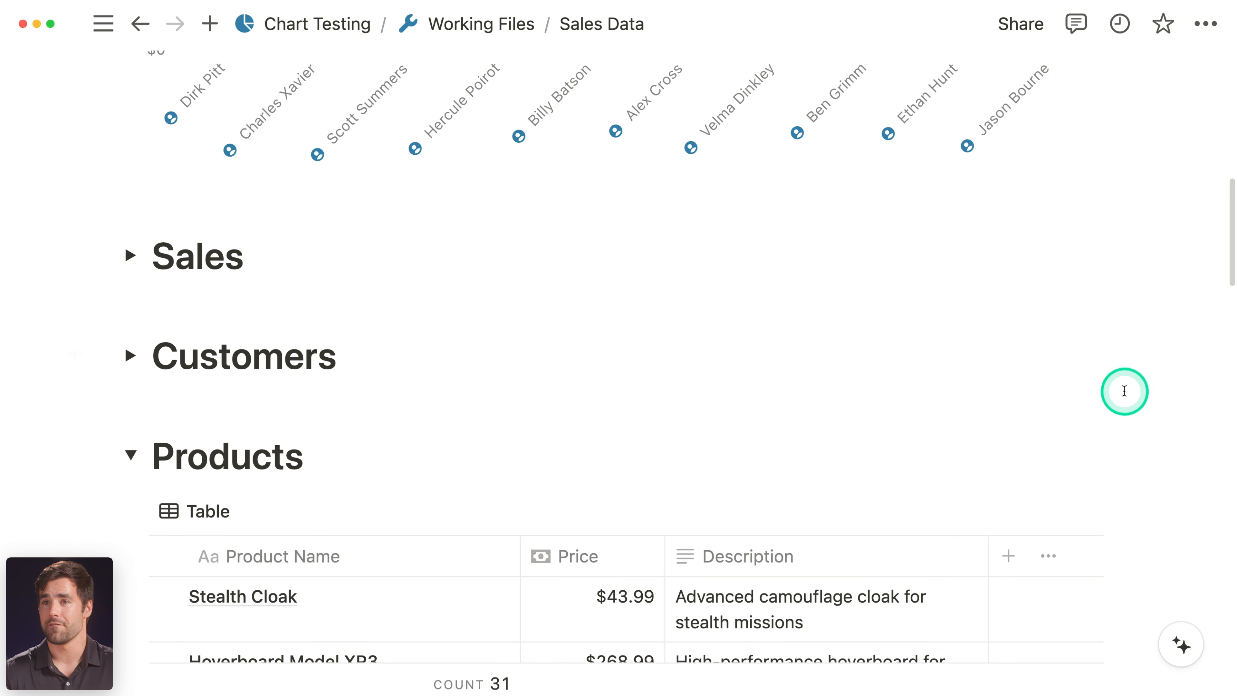
scroll(1003, 348, up, 15)
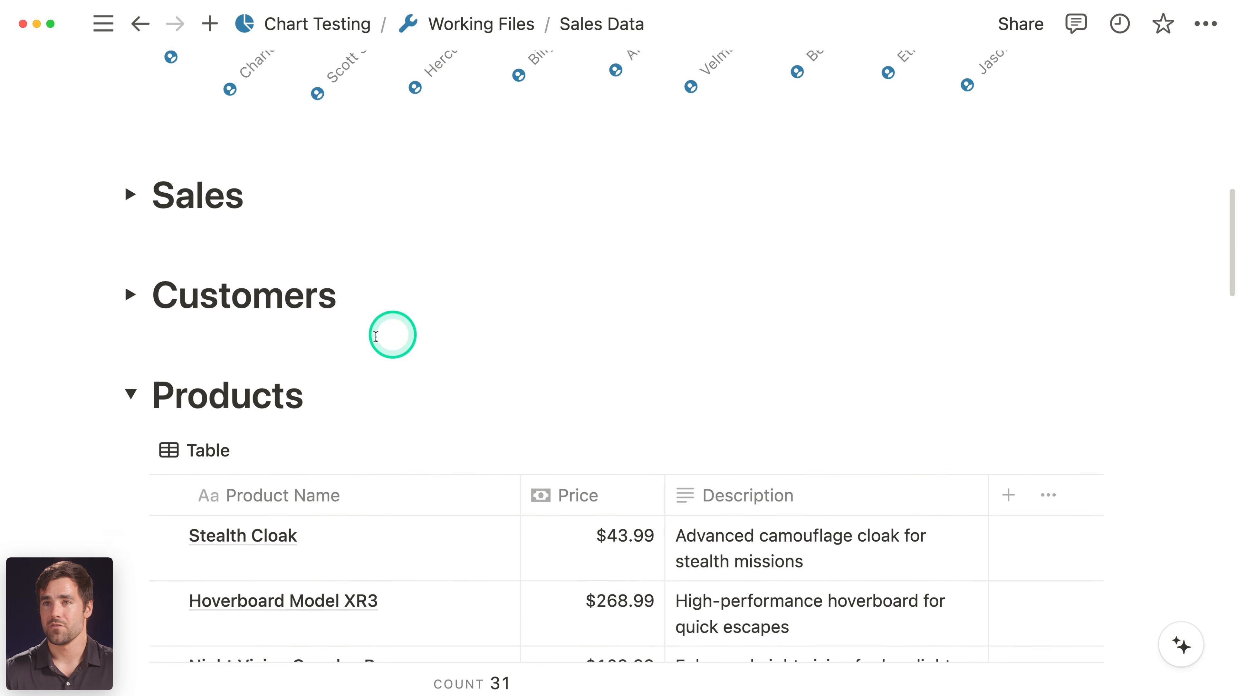
click(130, 297)
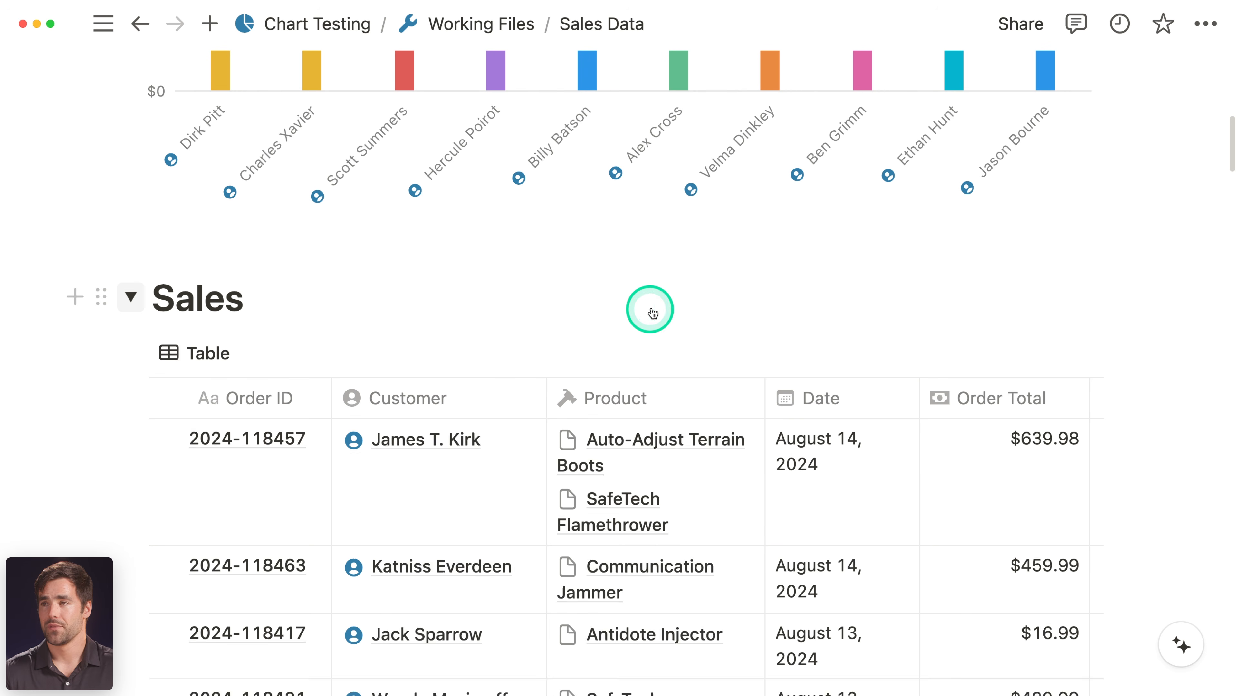
scroll(641, 313, down, 3)
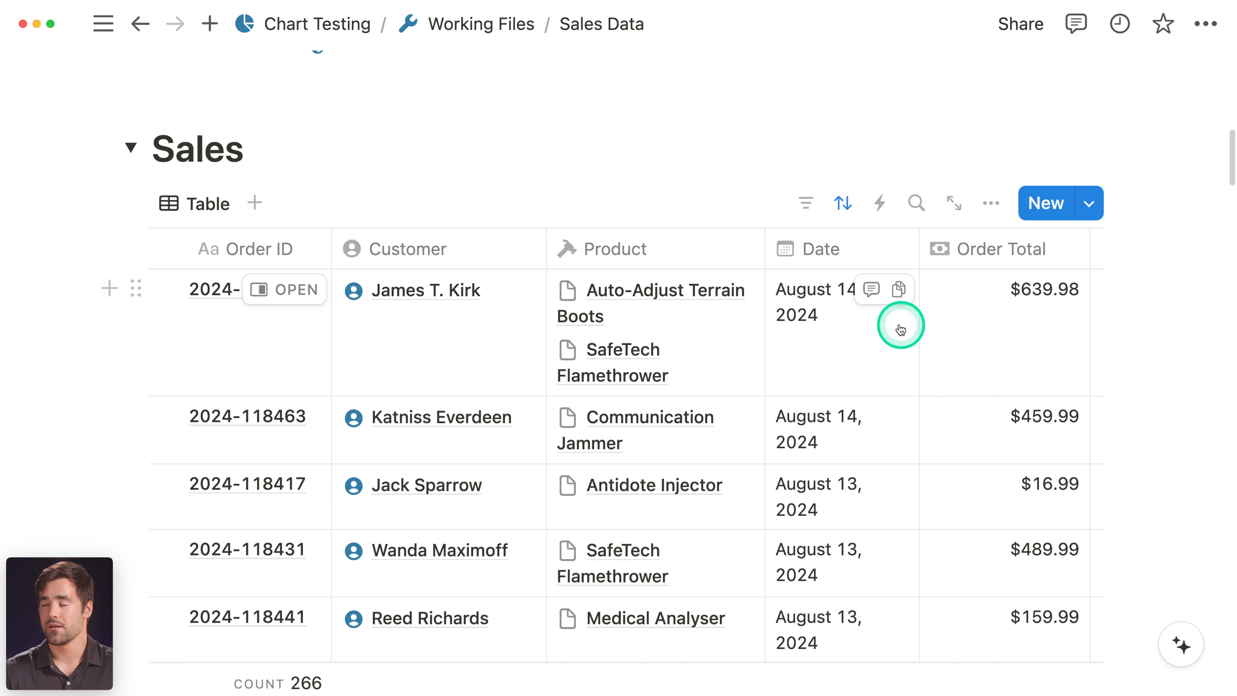
- Add a Formula property named Cycle after Order Total in the sales orders table
scroll(926, 293, right, 3)
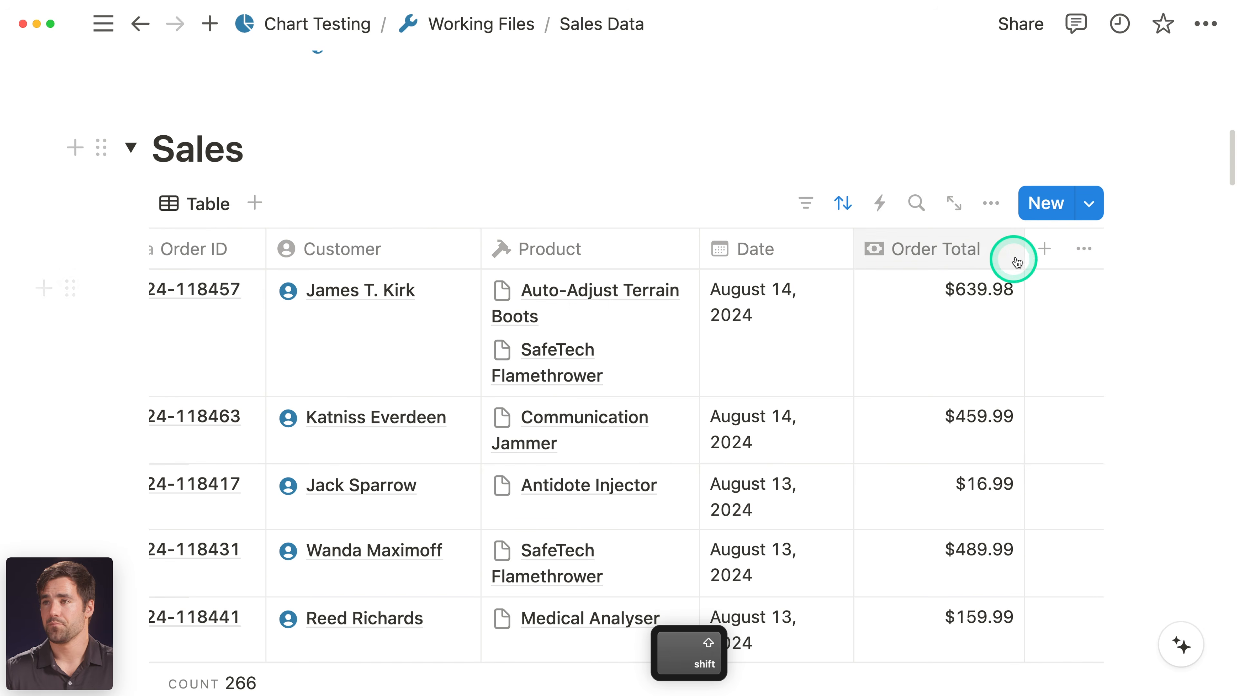
click(1032, 254)
text(formo)
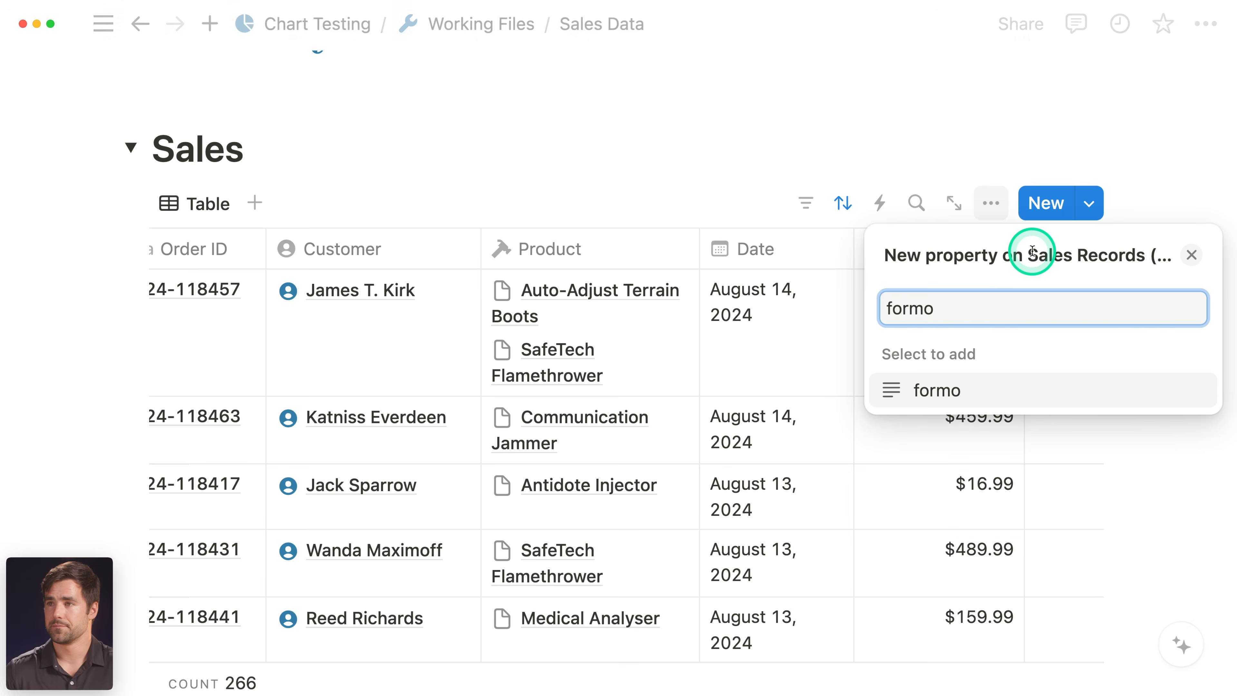
click(1098, 342)
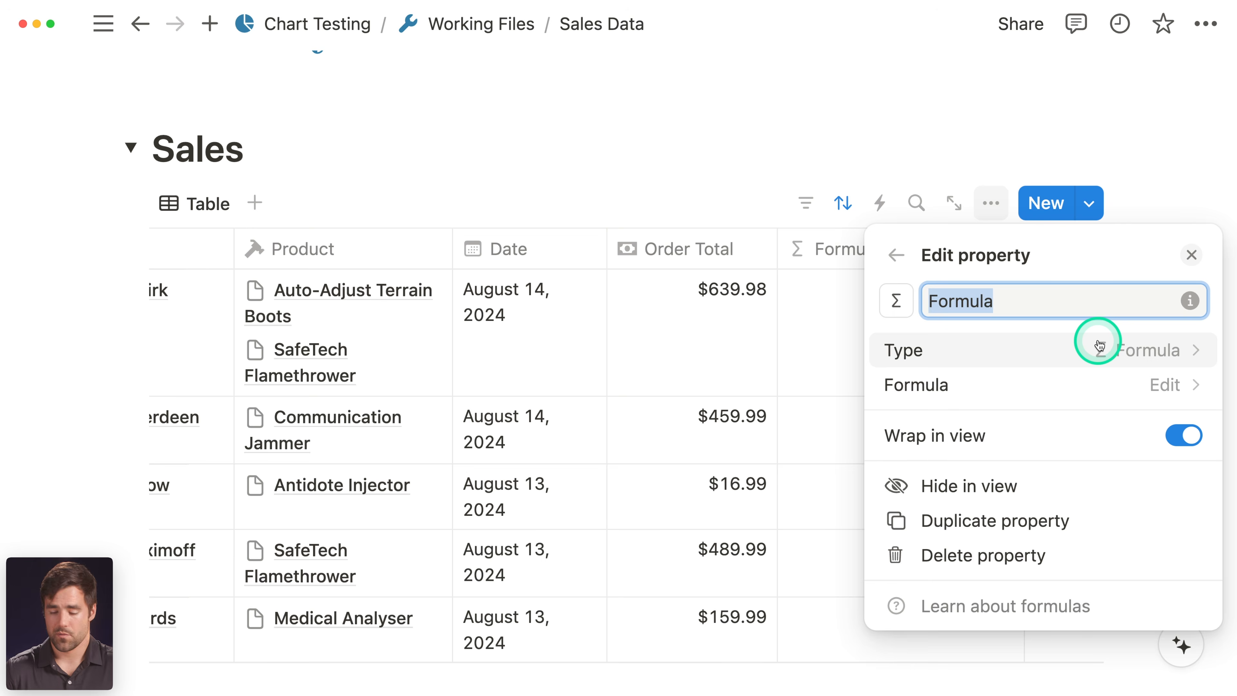
text(Cylce)
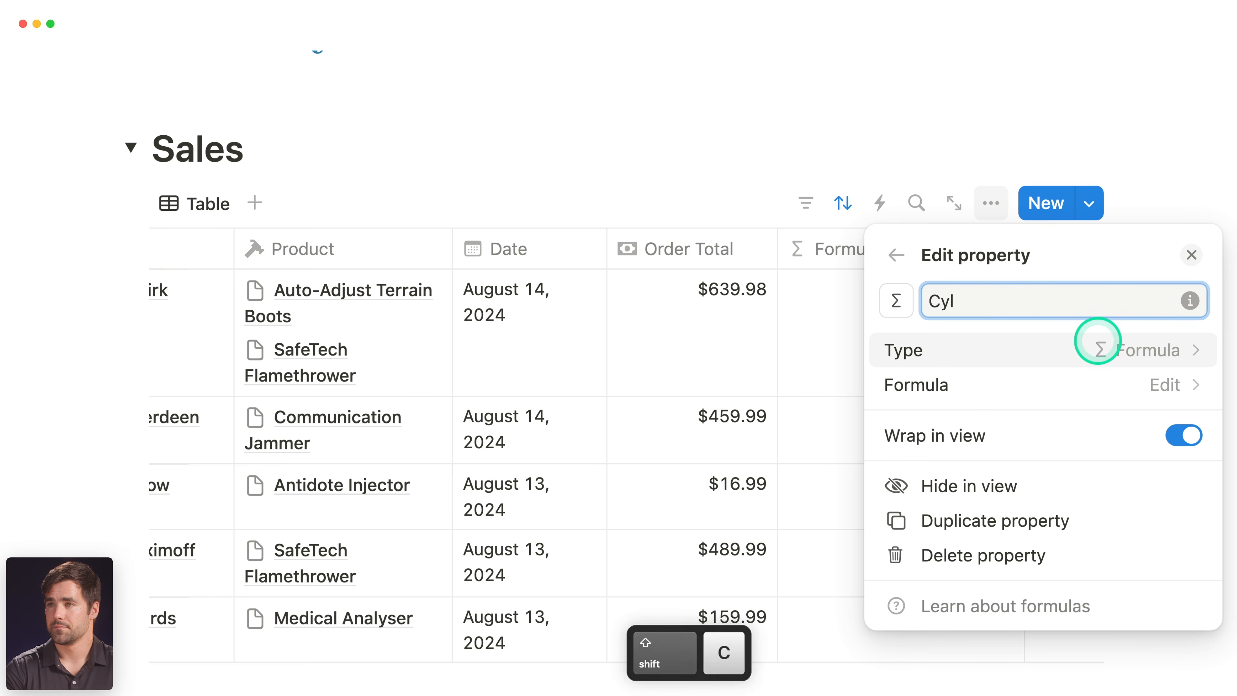
key(BackSpace)
text(cle)
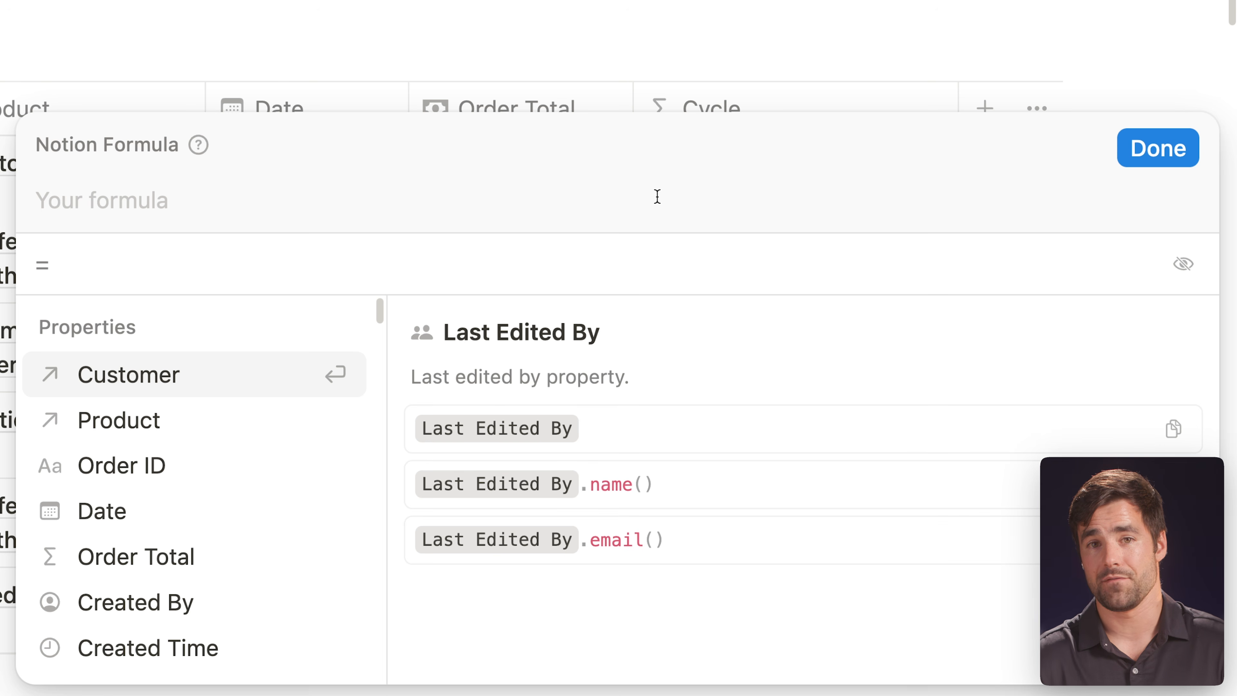
- Start the Cycle formula with a lets() function whose parentheses enclose a separate indented line
text(lets())
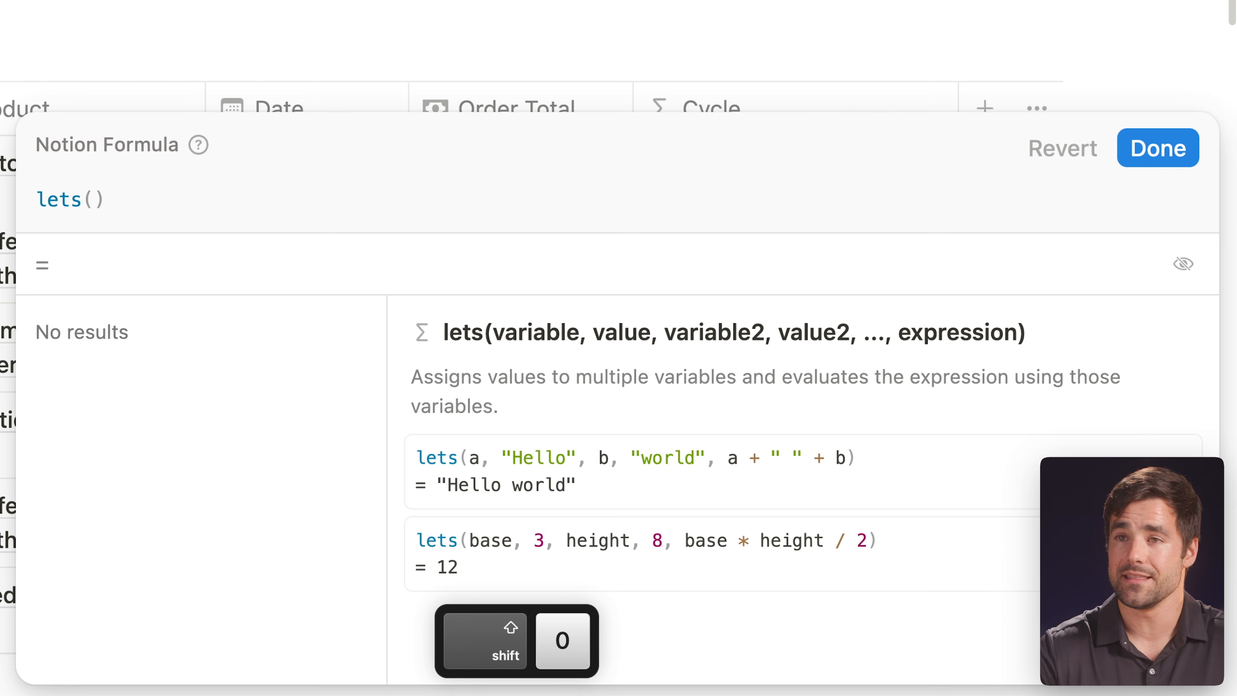
key(shift+Return)
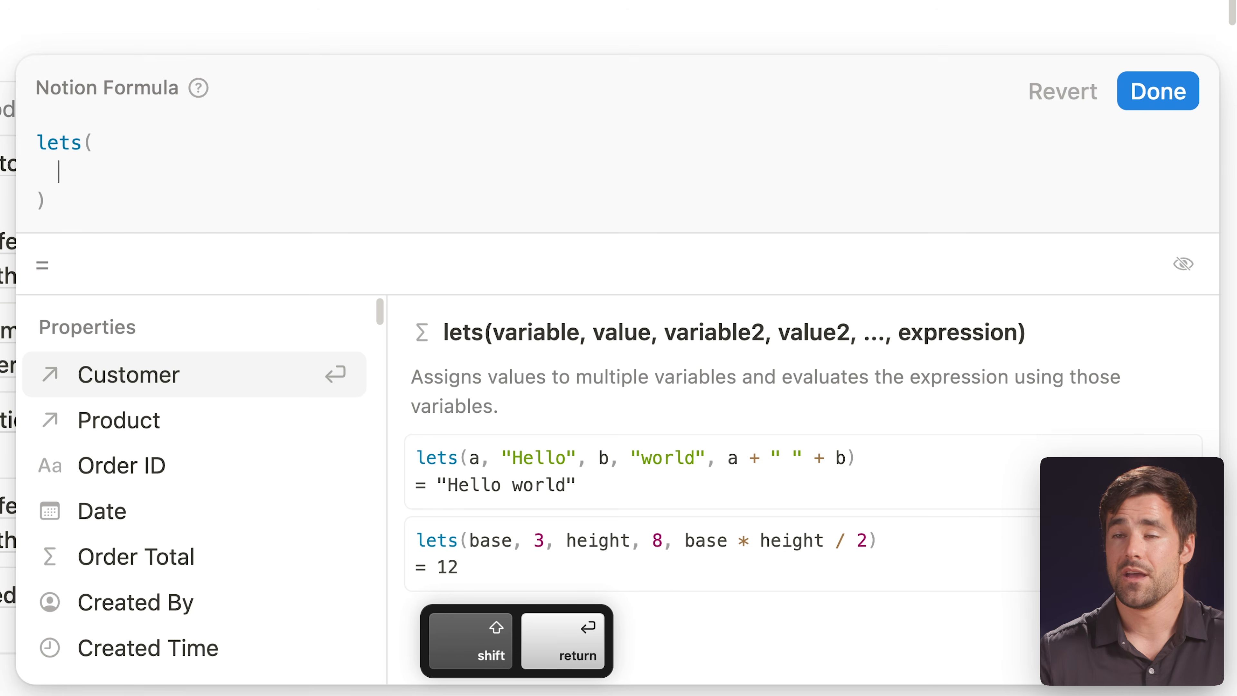
click(55, 141)
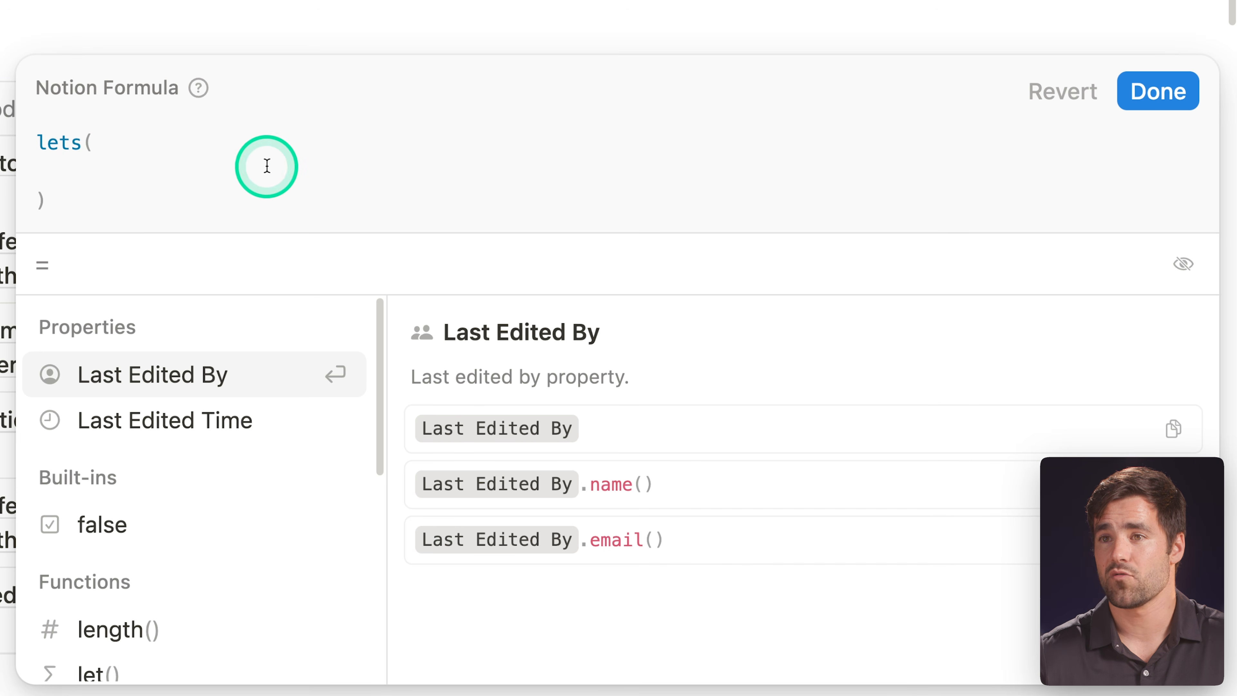
click(79, 145)
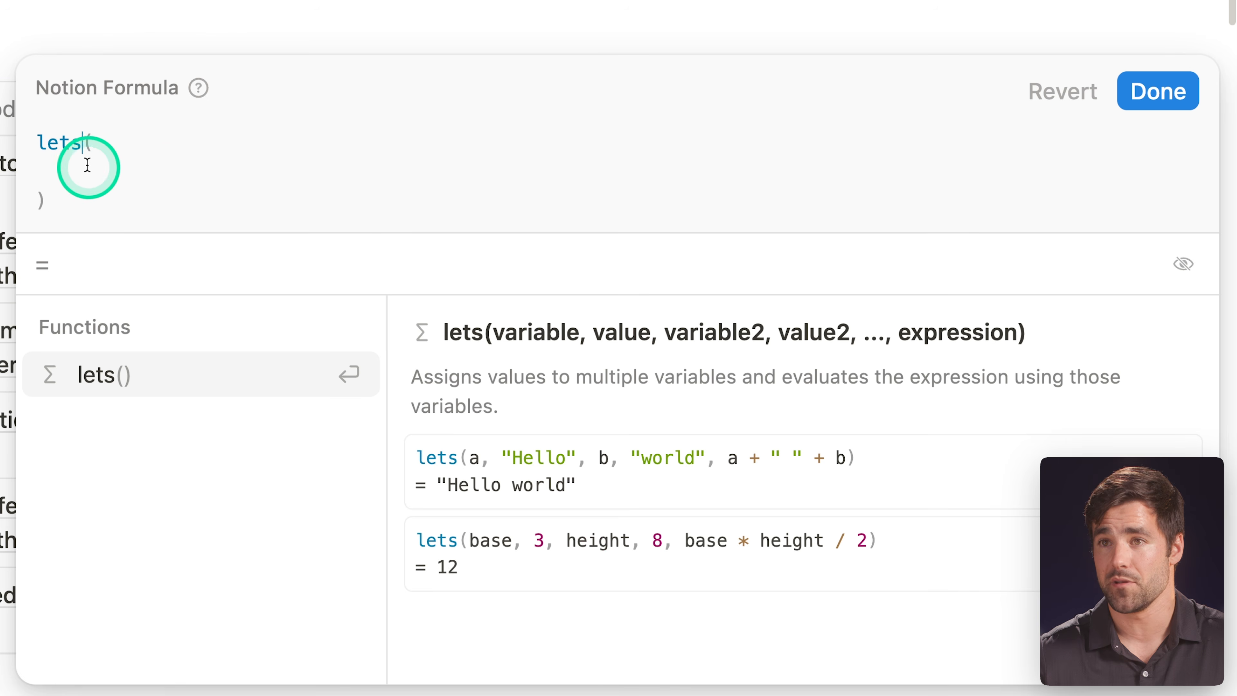
- Declare a variable named period, followed by a comma, on the indented line inside lets()
click(91, 169)
text(perdio)
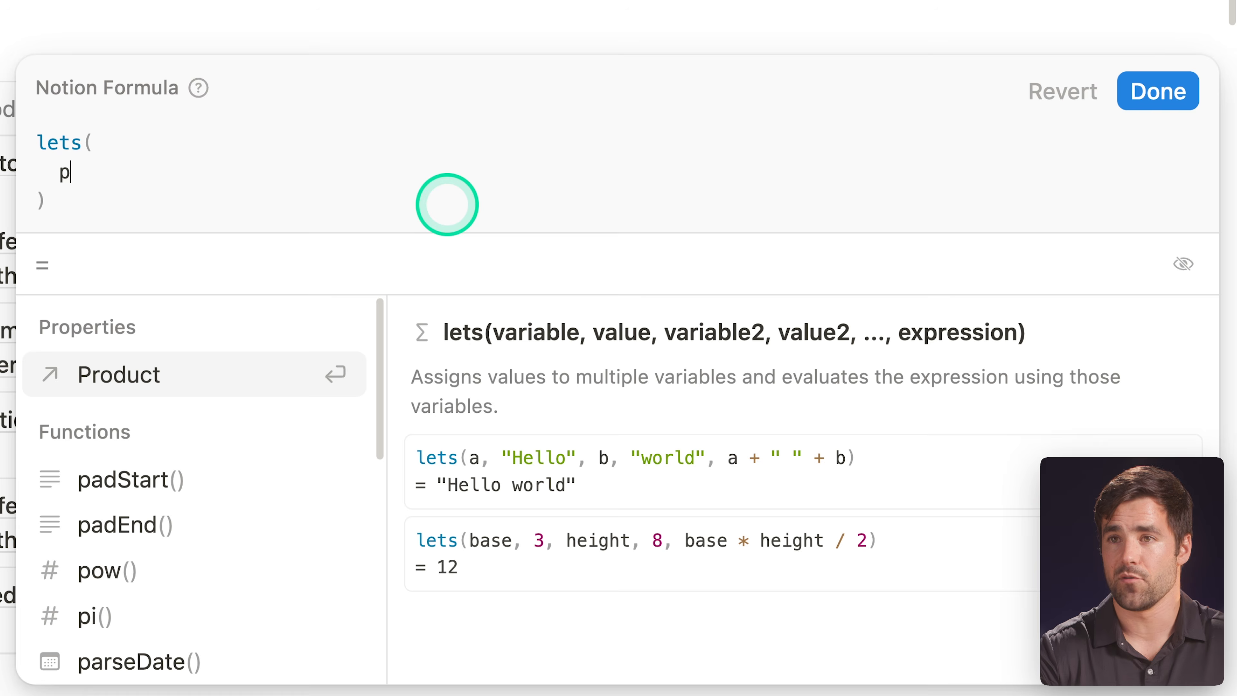
key(BackSpace)
key(BackSpace)
key(BackSpace)
text(iod,)
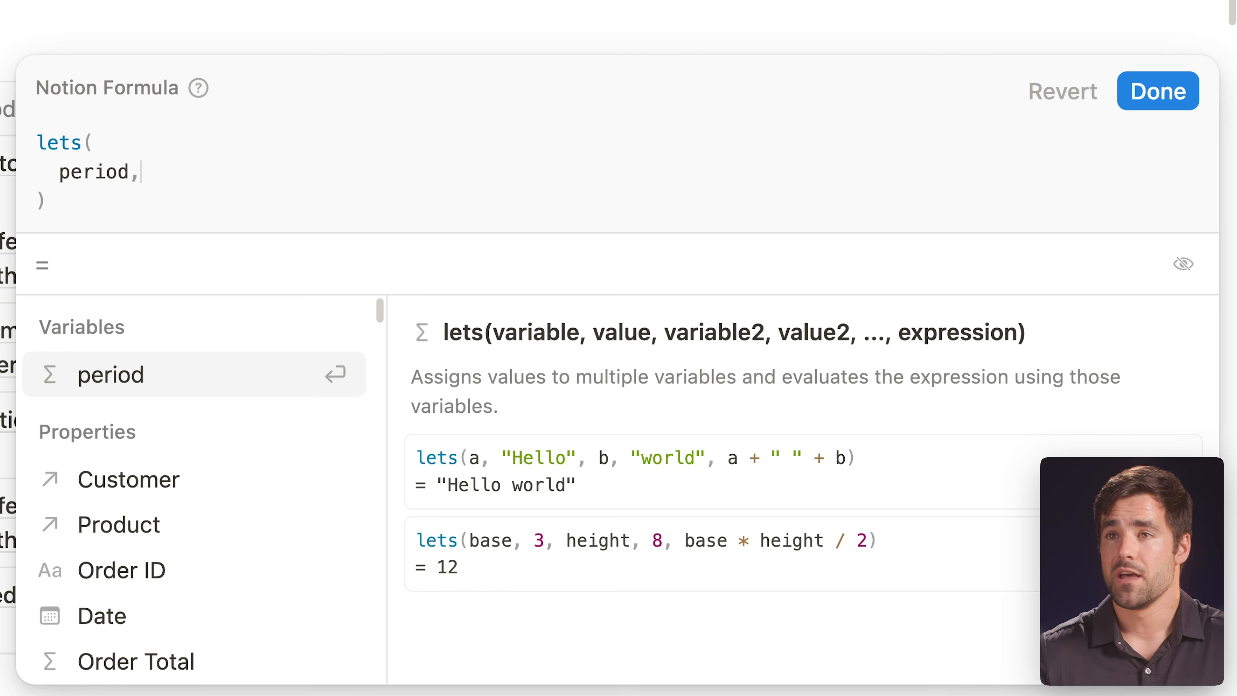
- Examine the lets() syntax reference and its example expressions, and return to the end of the period line
click(135, 174)
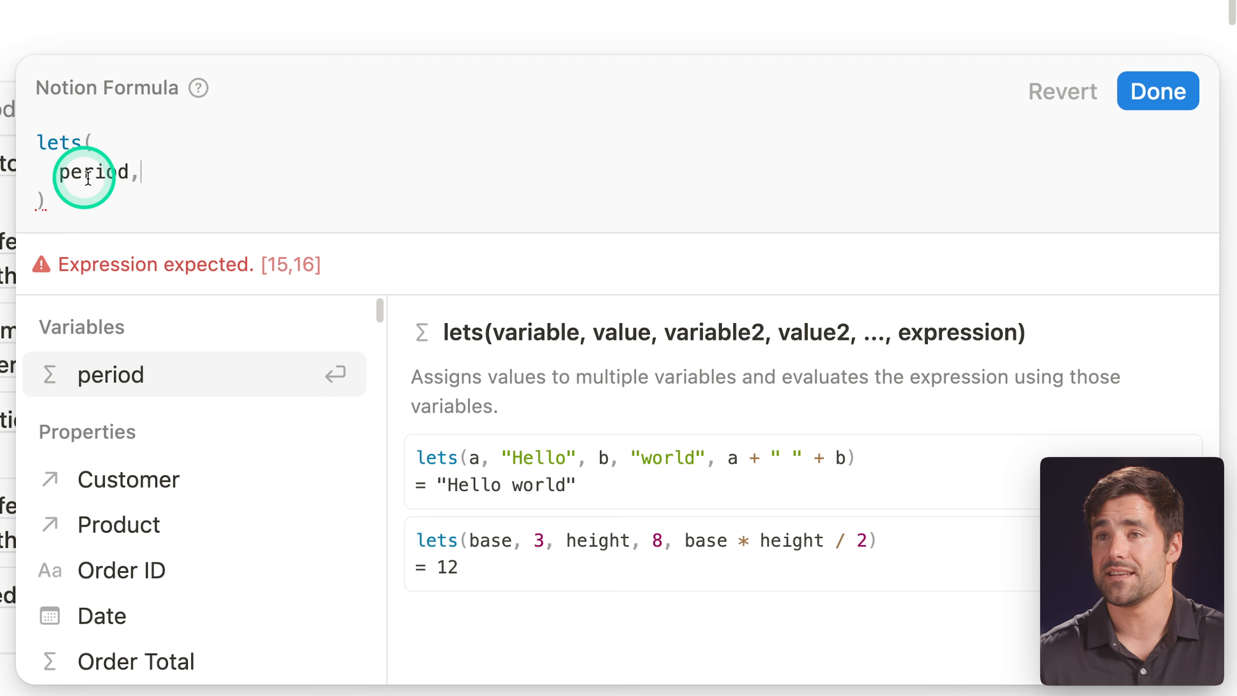
click(81, 141)
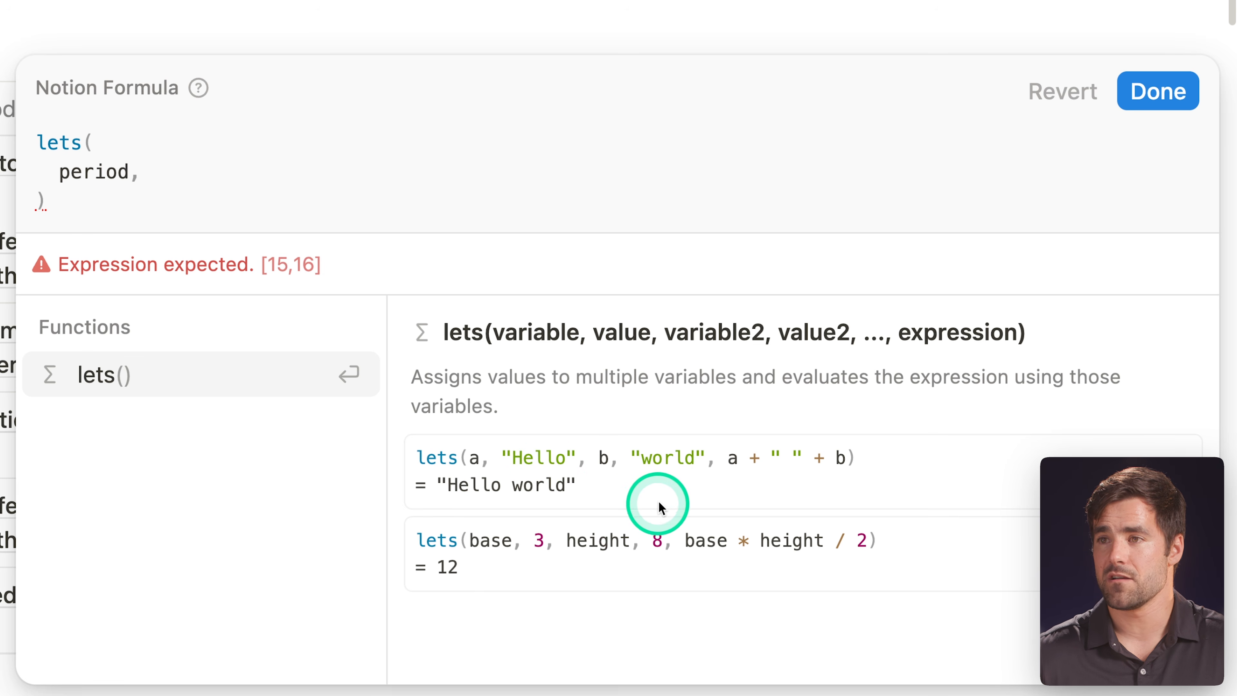
drag(728, 458, 843, 468)
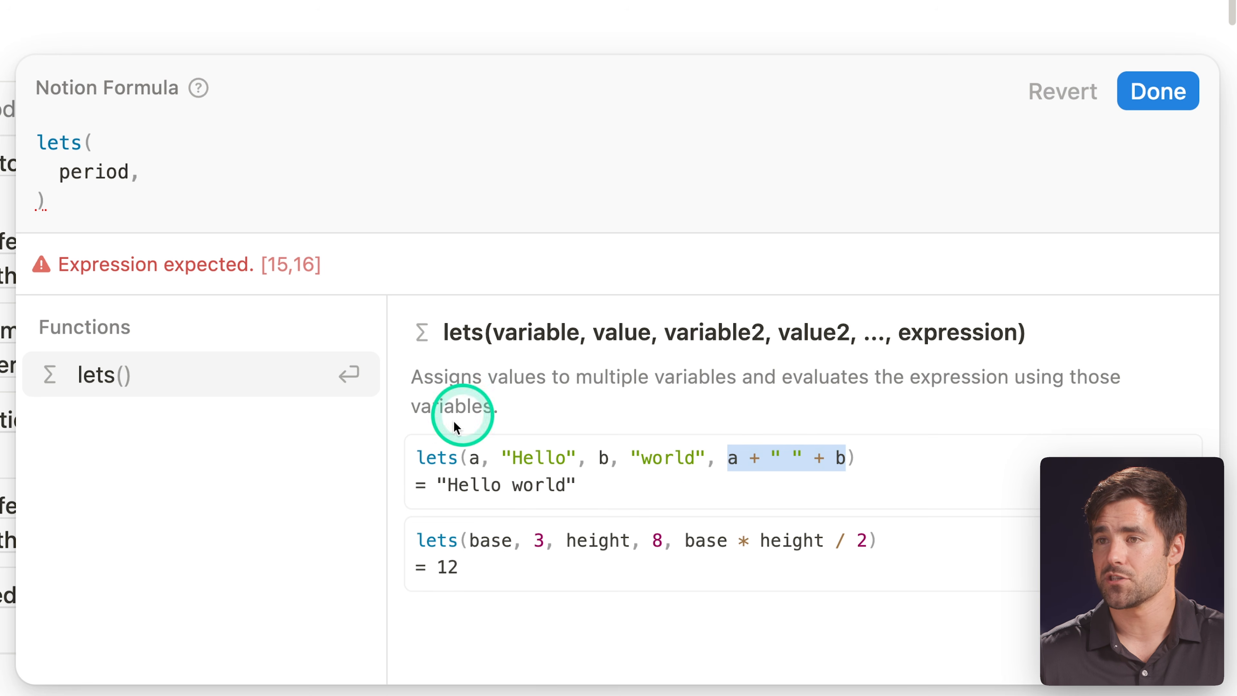
click(815, 460)
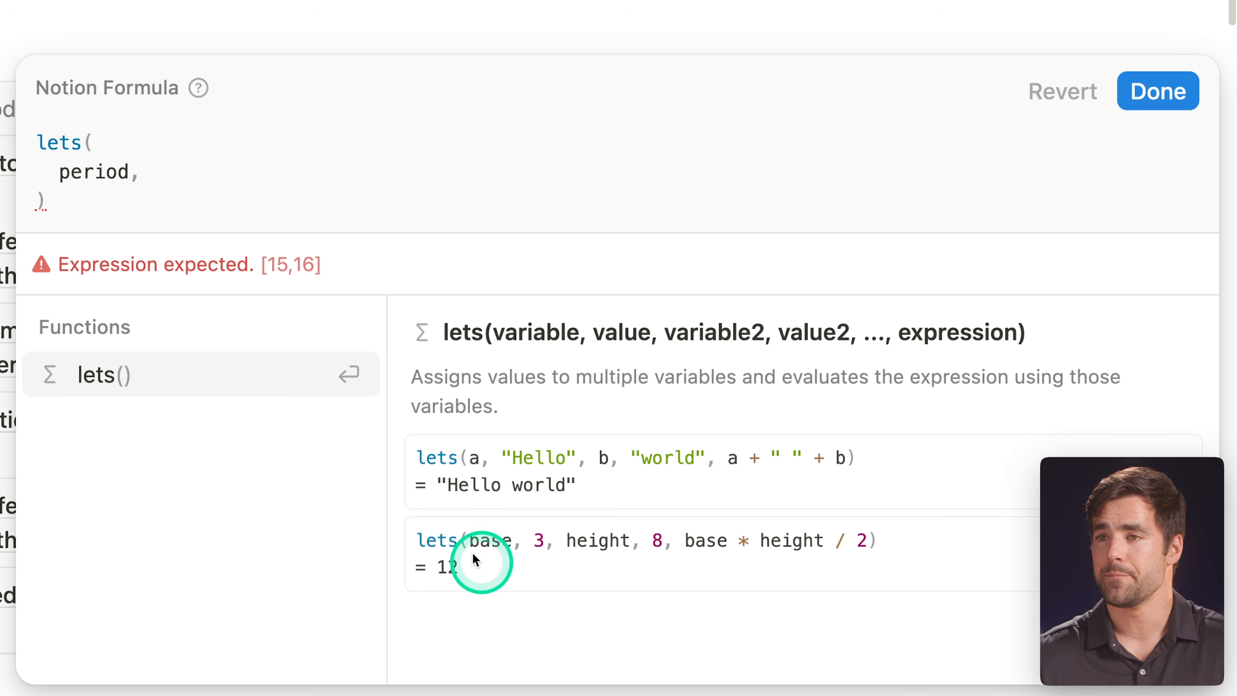
click(149, 172)
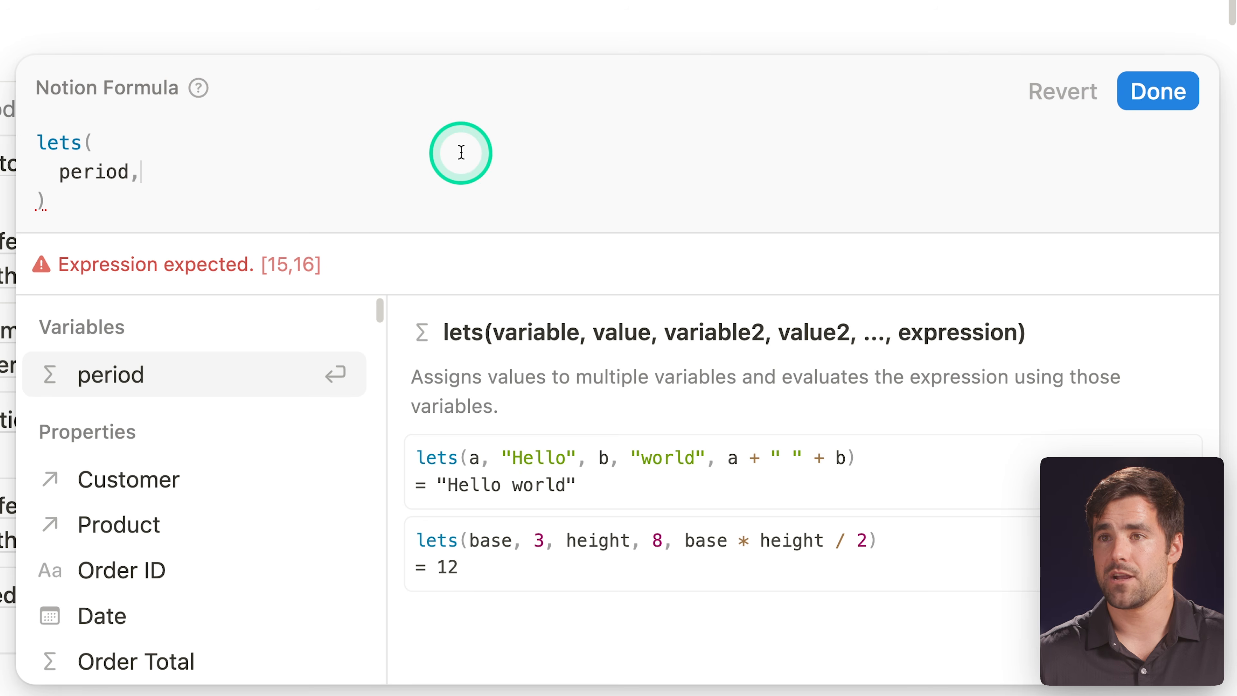
- Set the period variable's value to a multi-line dateBetween() of now(), the Date property and "days"
key(shift+Return)
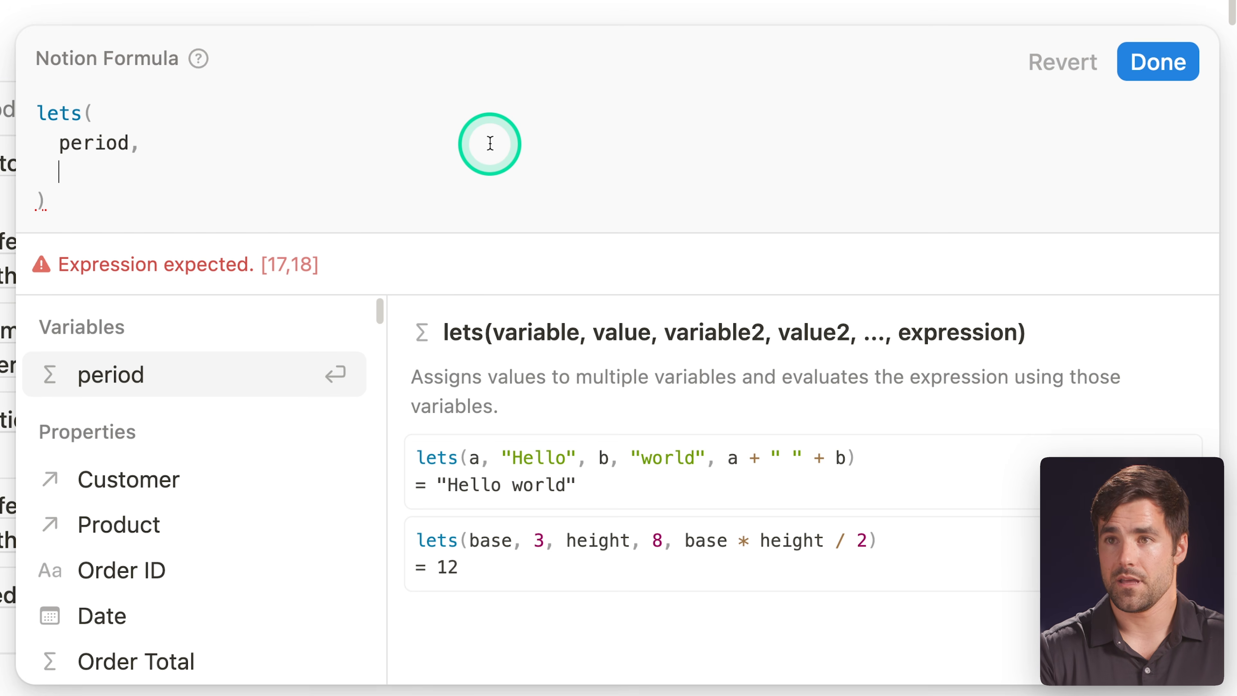
text(dateBetween()
key(shift+Return)
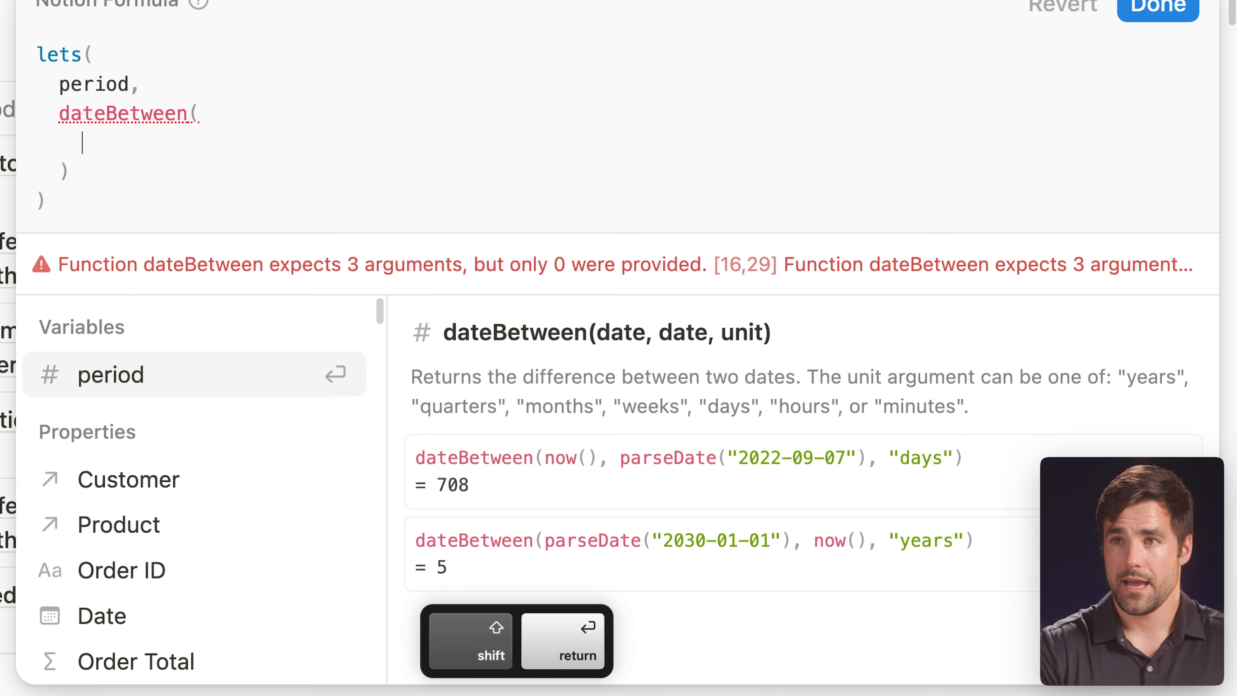
text(now(),)
key(shift+Return)
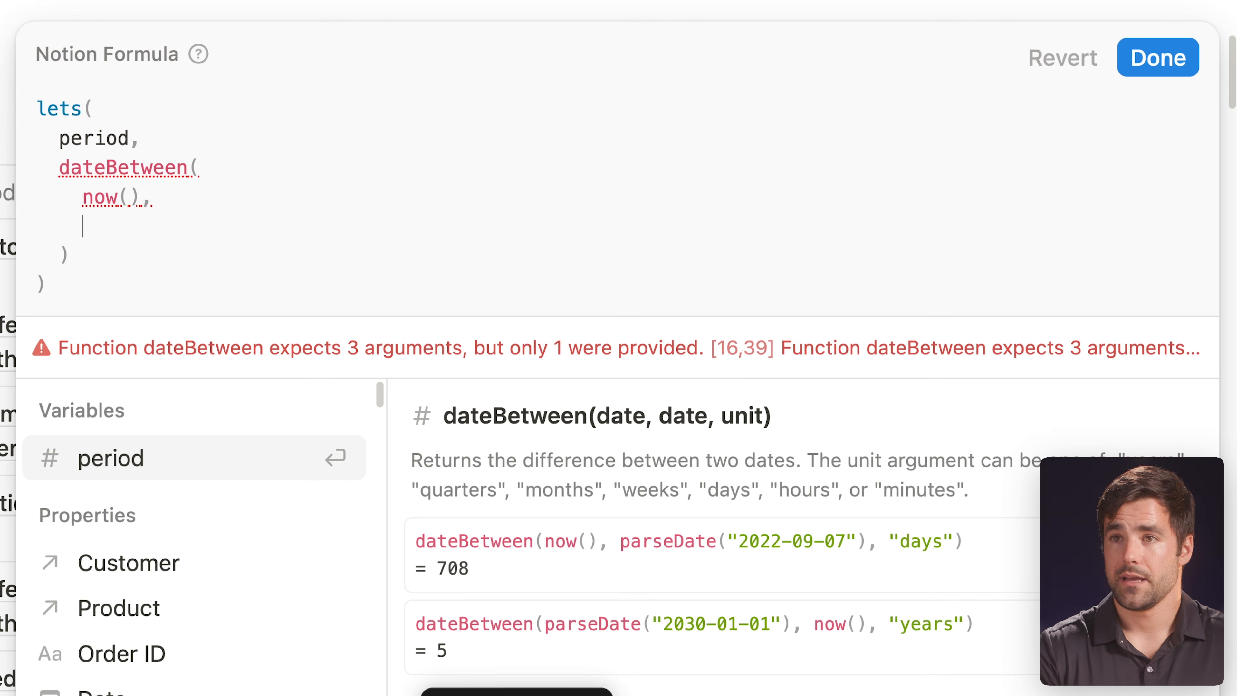
text(date)
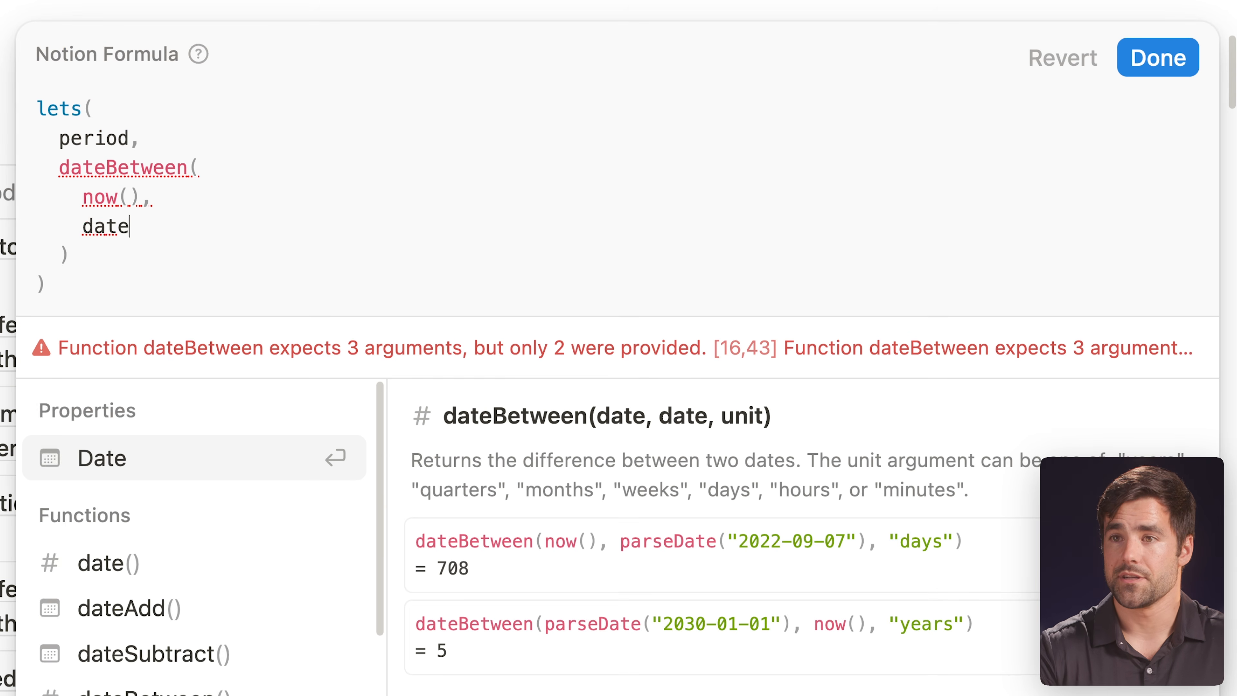
key(Return)
text(,)
key(shift+Return)
text("days")
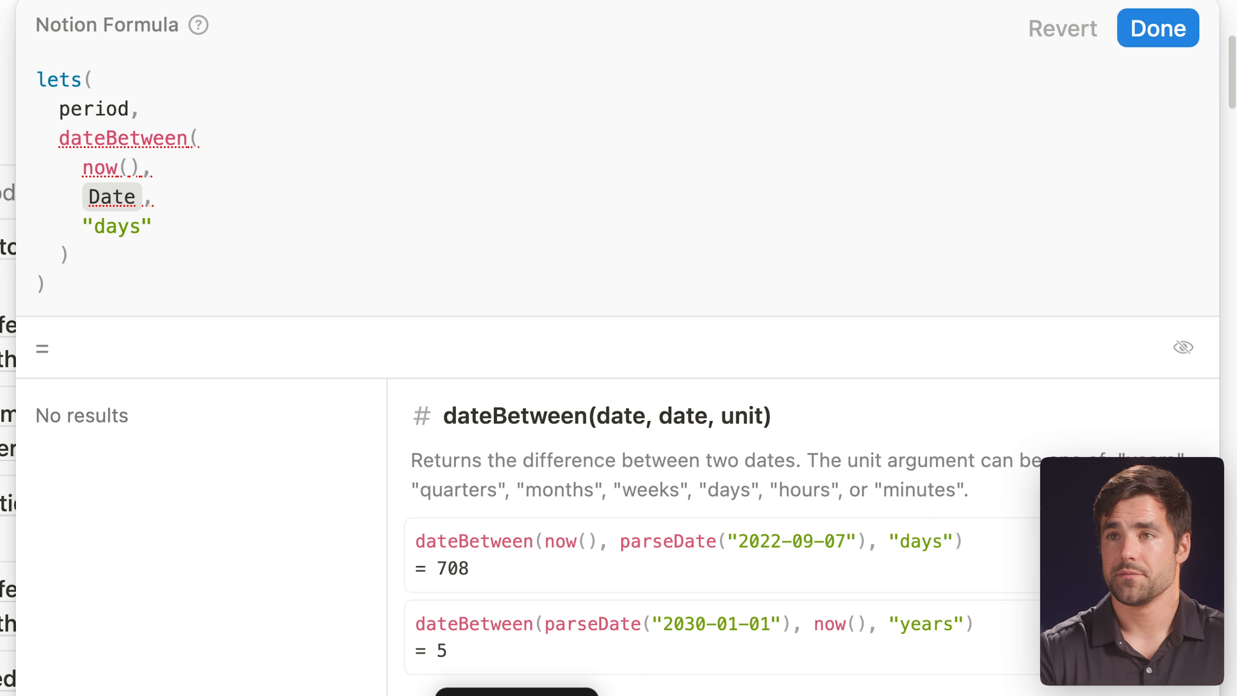
- Add a comma after dateBetween(), return period as the result of lets(), and save the Cycle formula
click(385, 255)
text(,)
key(shift+Return)
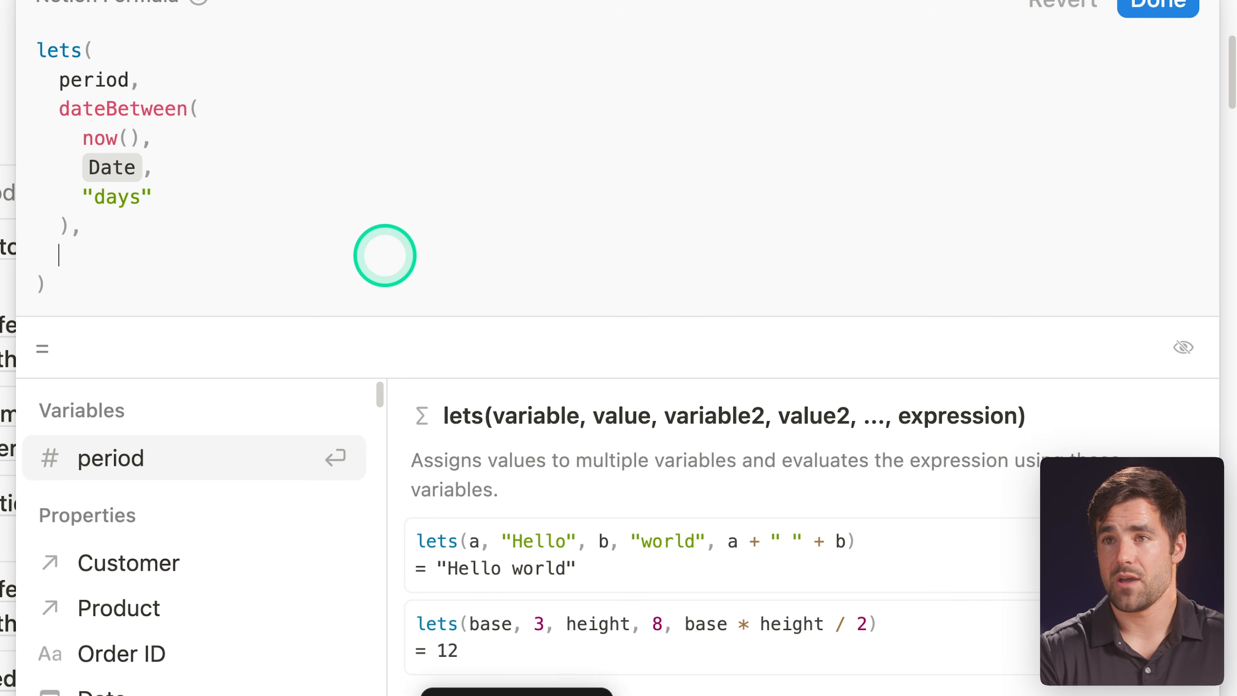
text(priod)
key(BackSpace)
key(BackSpace)
key(BackSpace)
key(Return)
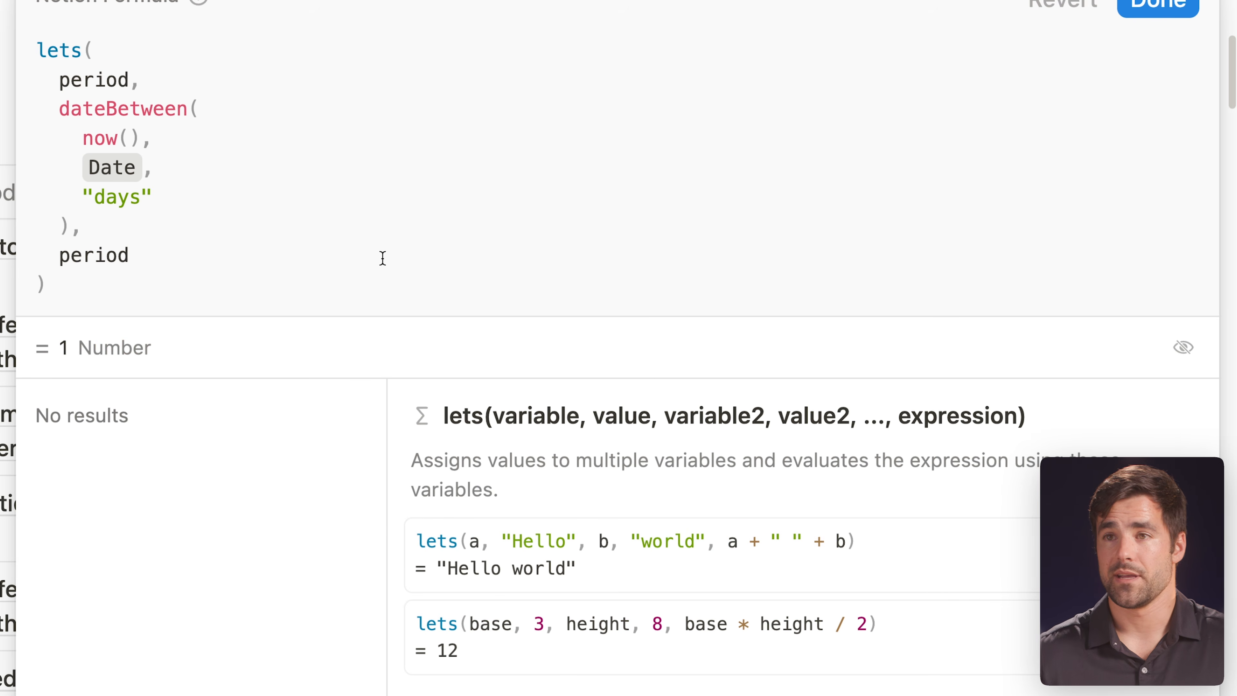
click(1158, 7)
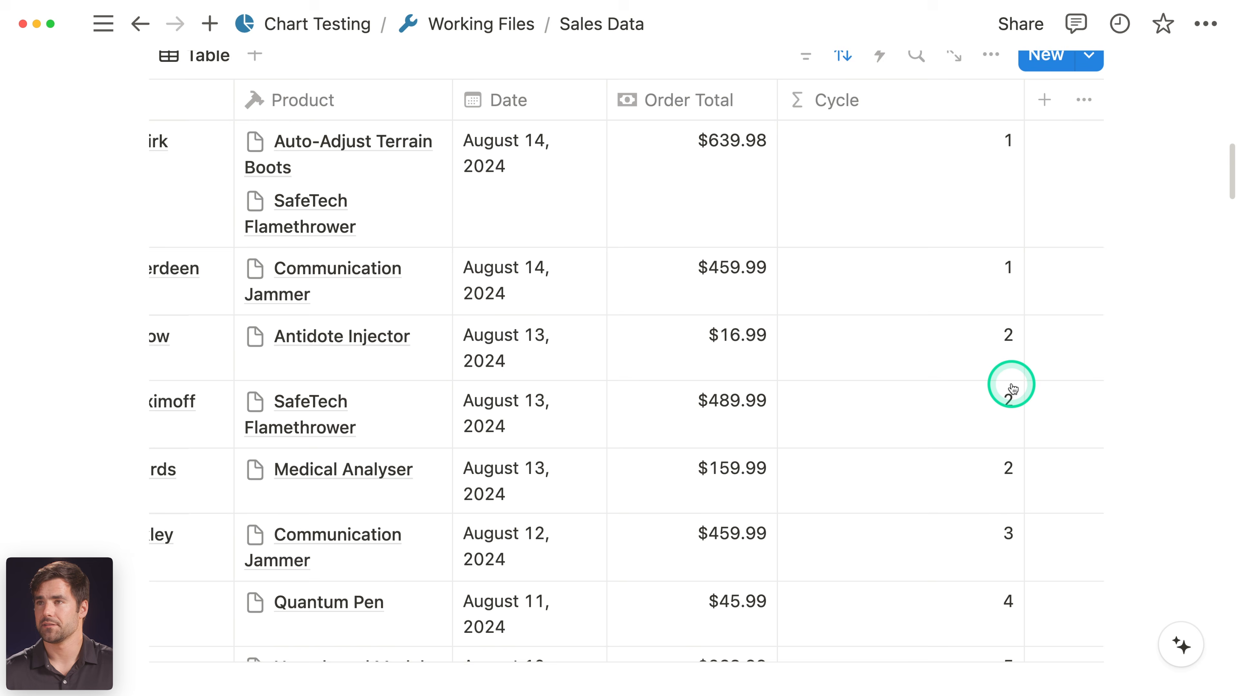
- Divide the dateBetween() result by 30, wrap the division in floor(), and save the Cycle formula
scroll(1011, 385, down, 15)
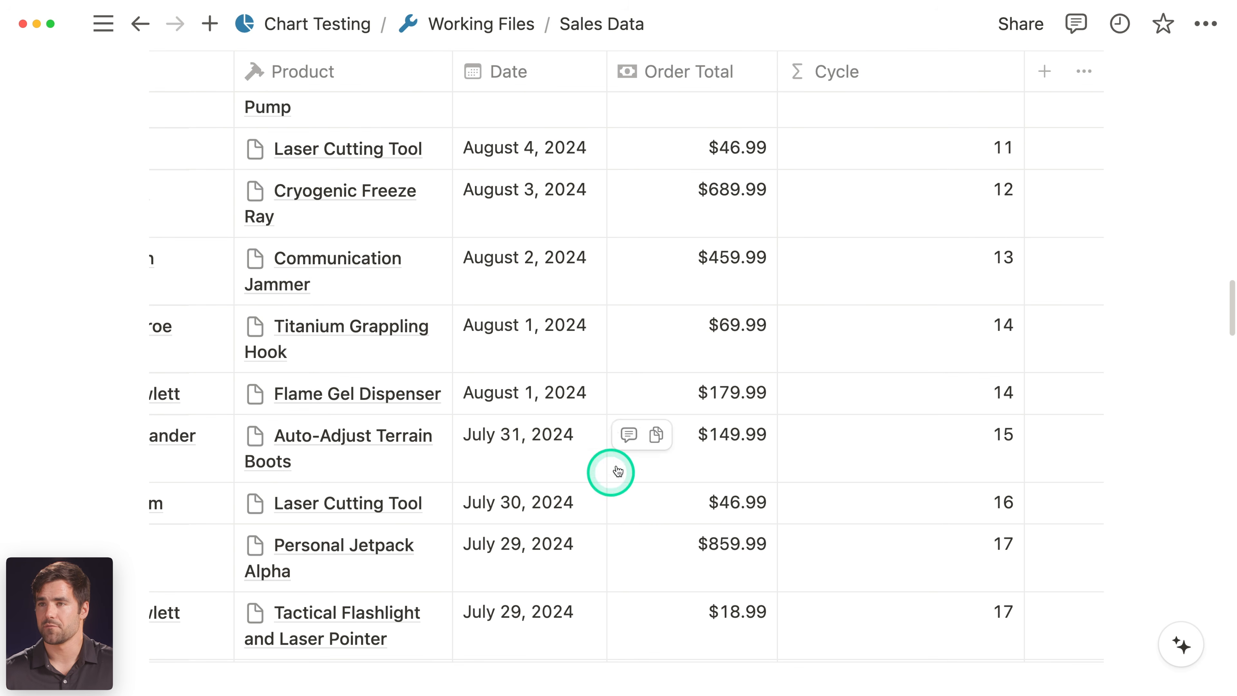
click(938, 396)
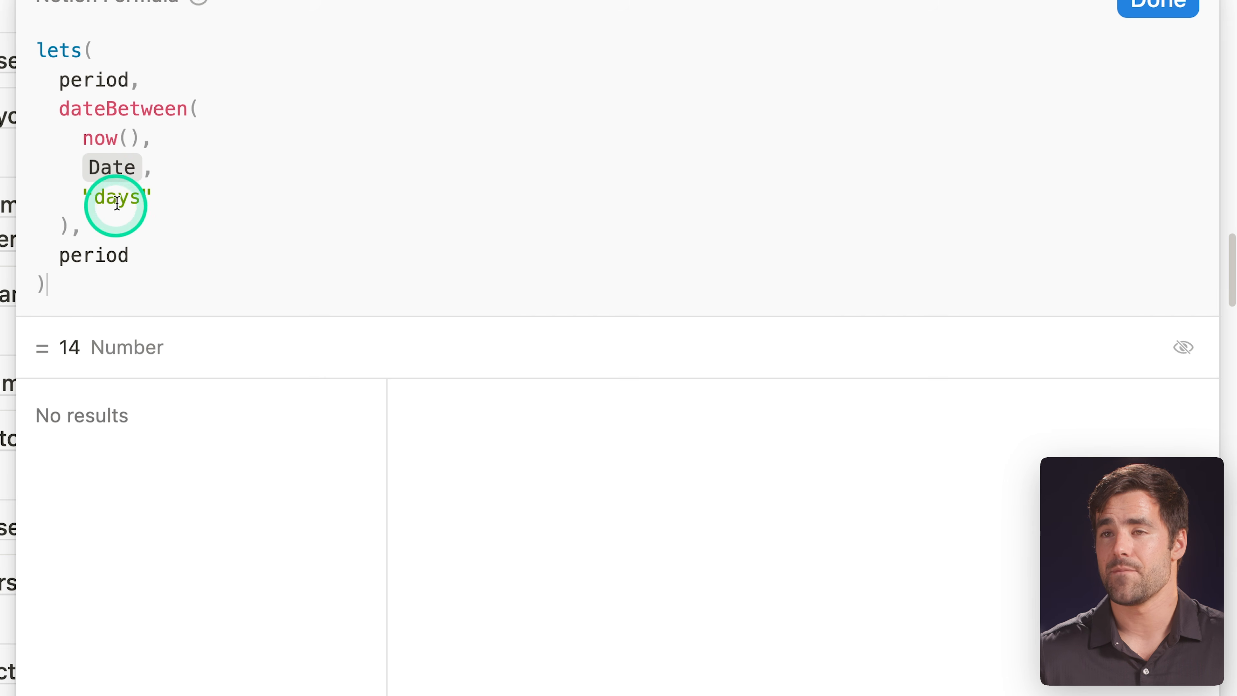
click(74, 228)
text(/)
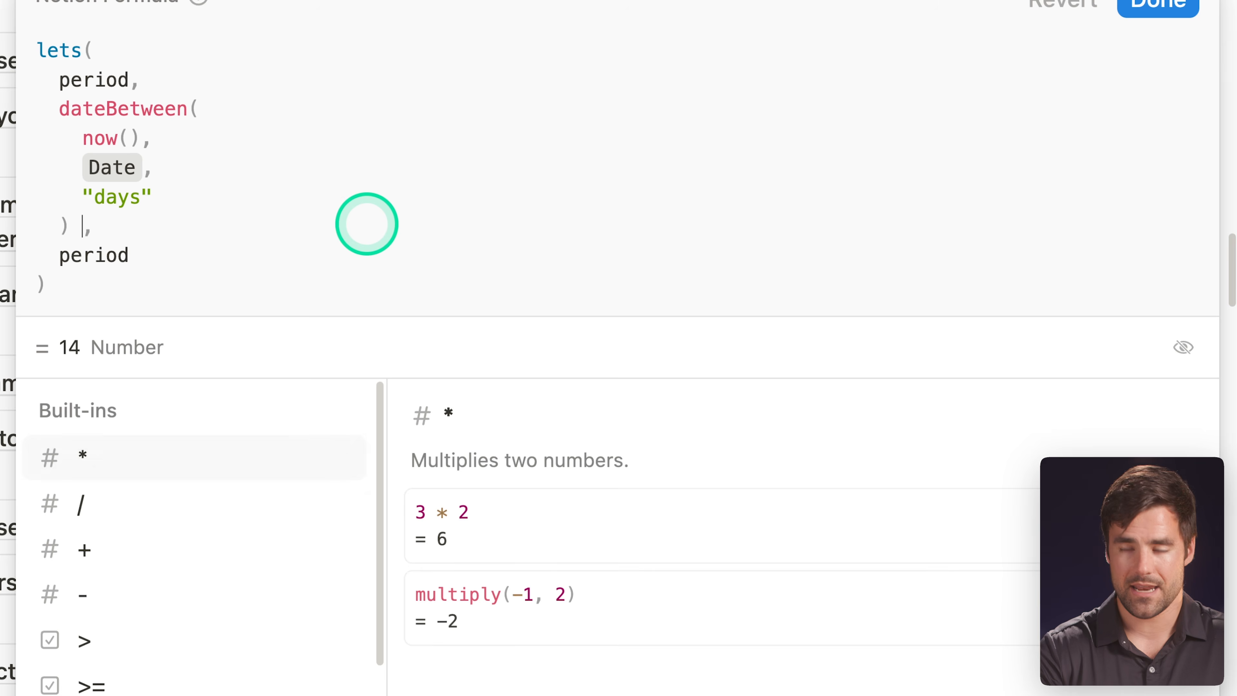
text( 30)
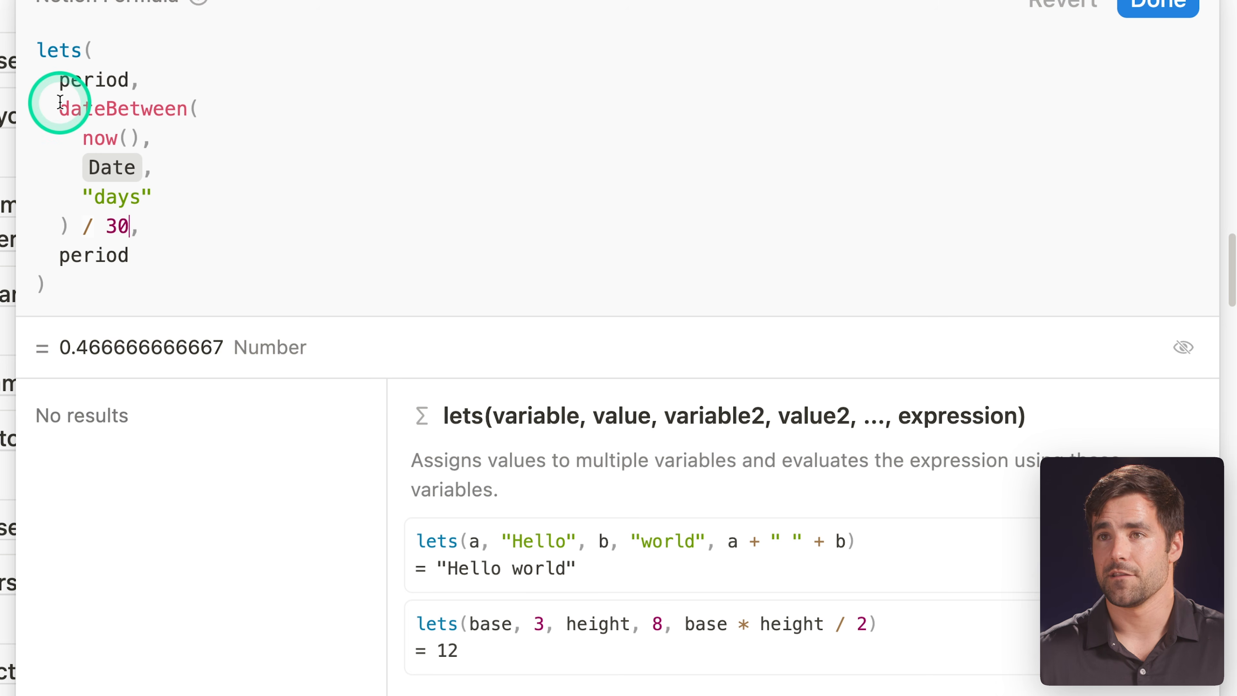
click(59, 104)
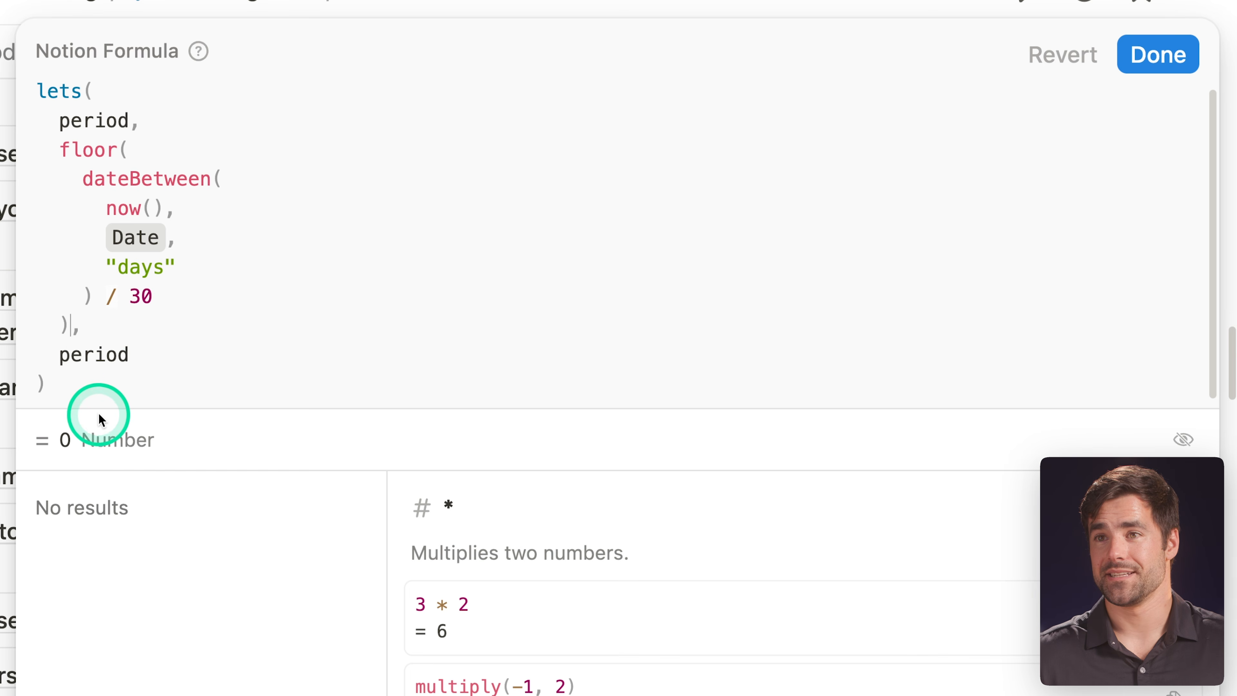
click(1158, 54)
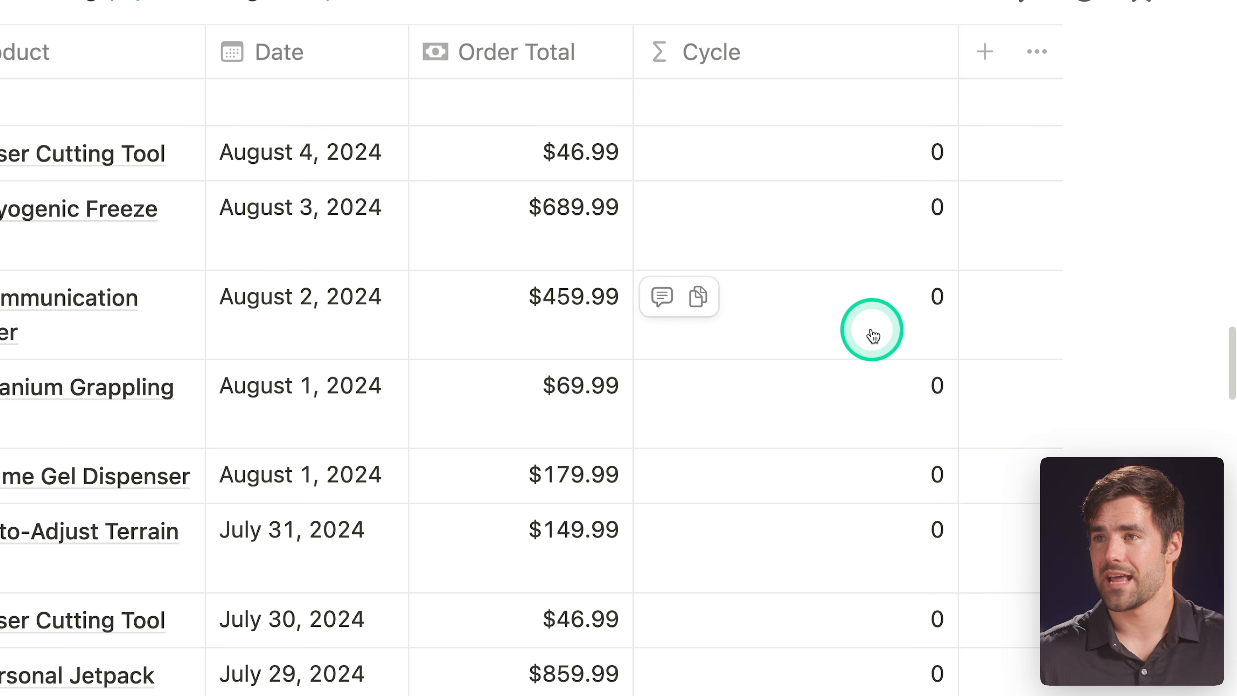
- Load more rows in the sales table and examine the Cycle values for orders older than 30 days
scroll(870, 331, down, 5)
scroll(966, 308, down, 15)
scroll(970, 310, up, 8)
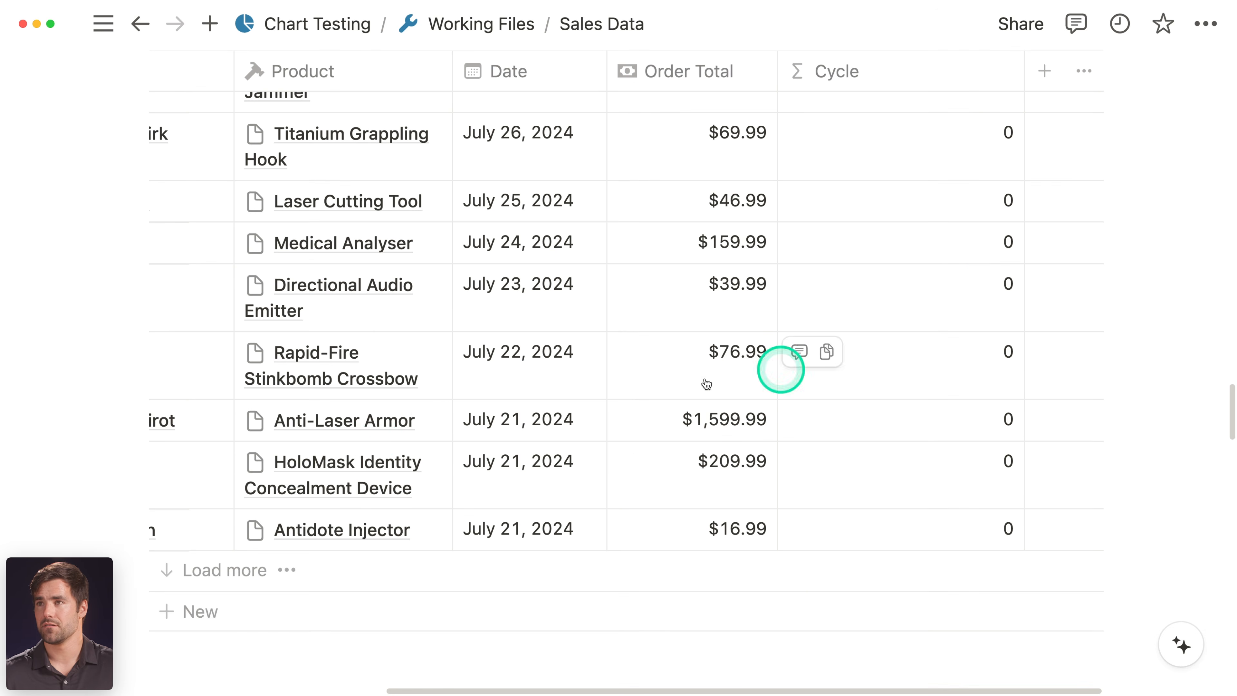
click(364, 446)
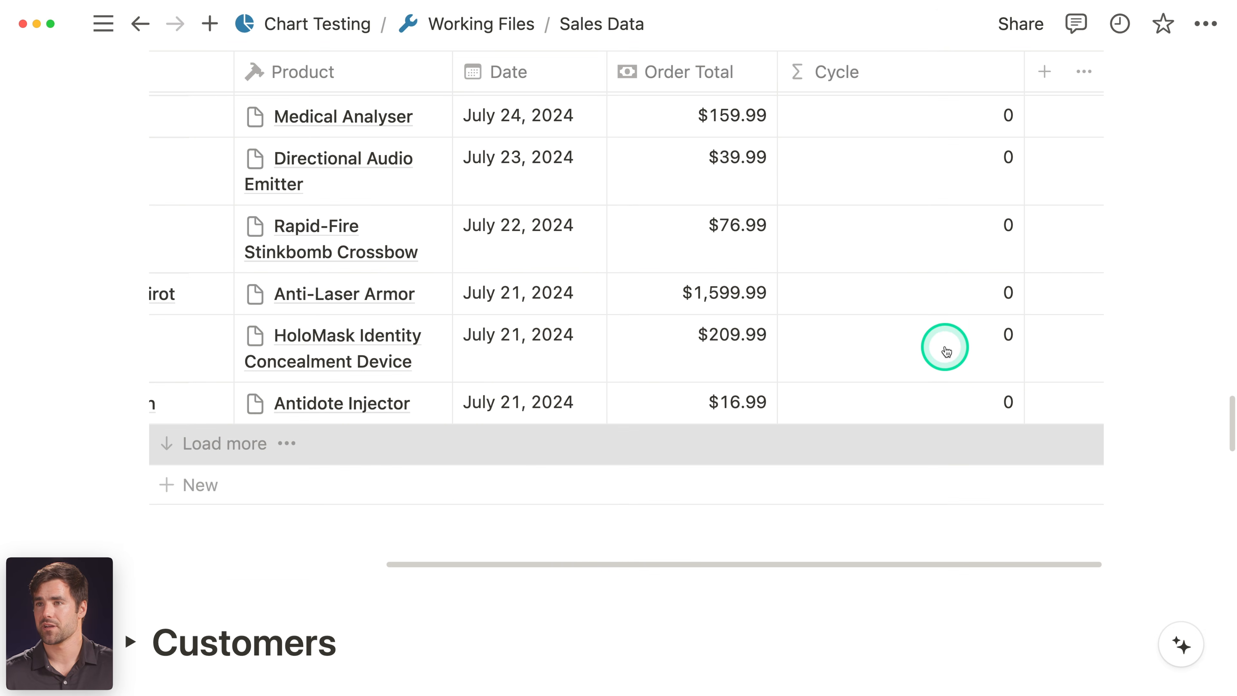
scroll(945, 351, down, 10)
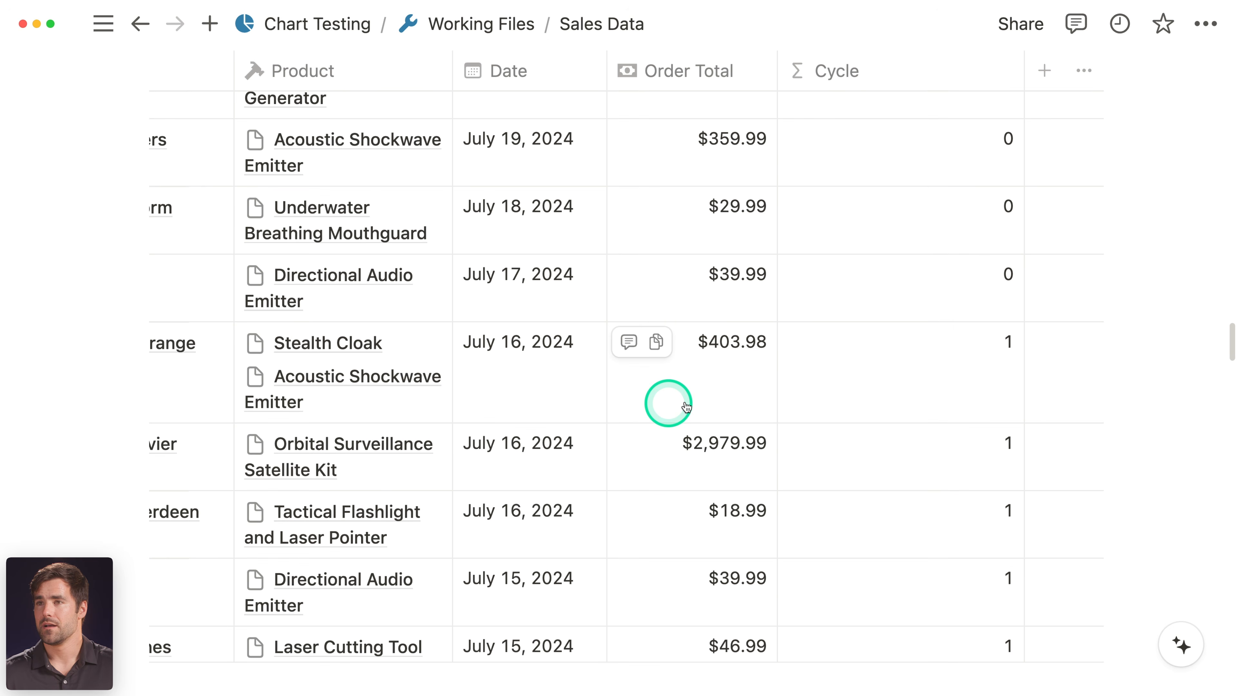
- Reopen the Cycle formula and remove the final period expression from lets()
click(907, 360)
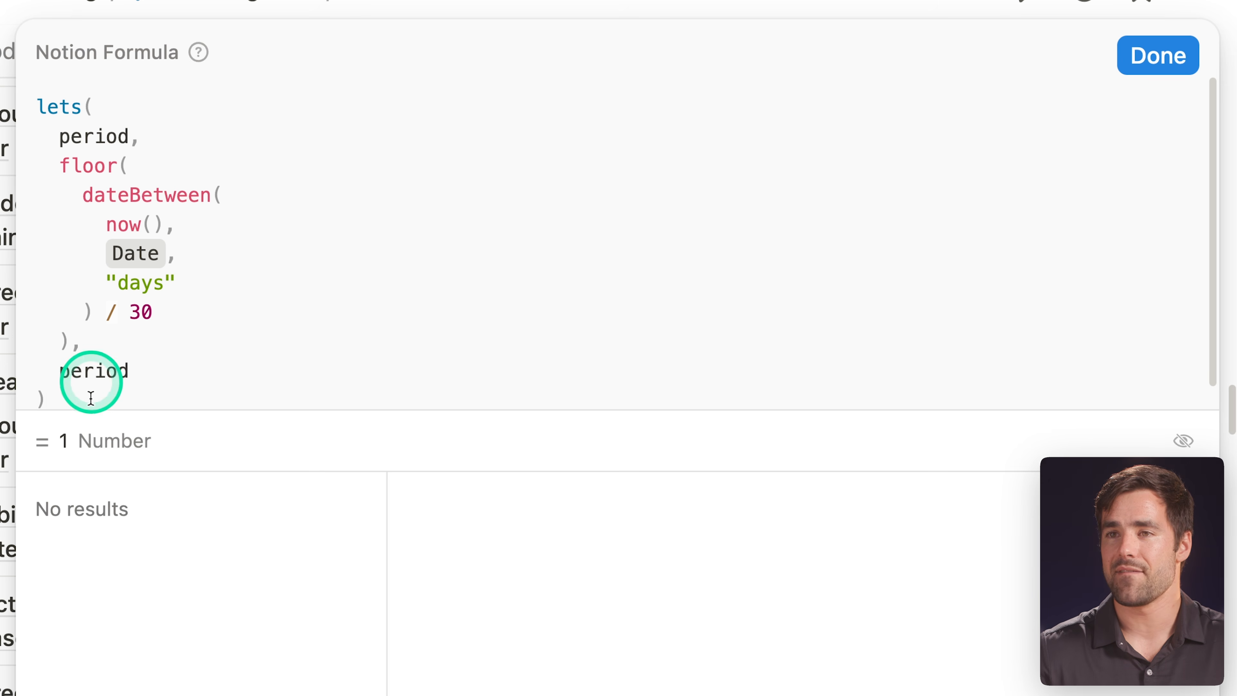
click(141, 370)
key(BackSpace)
key(BackSpace)
key(BackSpace)
key(BackSpace)
key(BackSpace)
key(BackSpace)
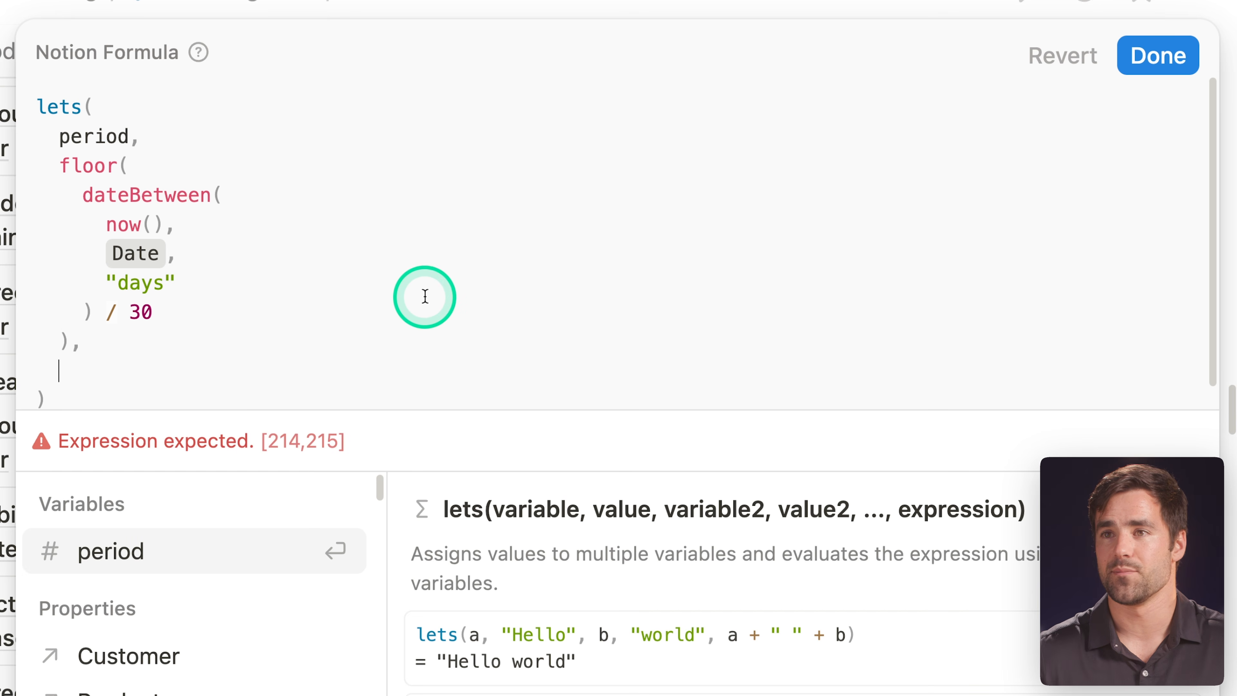
scroll(623, 258, down, 1)
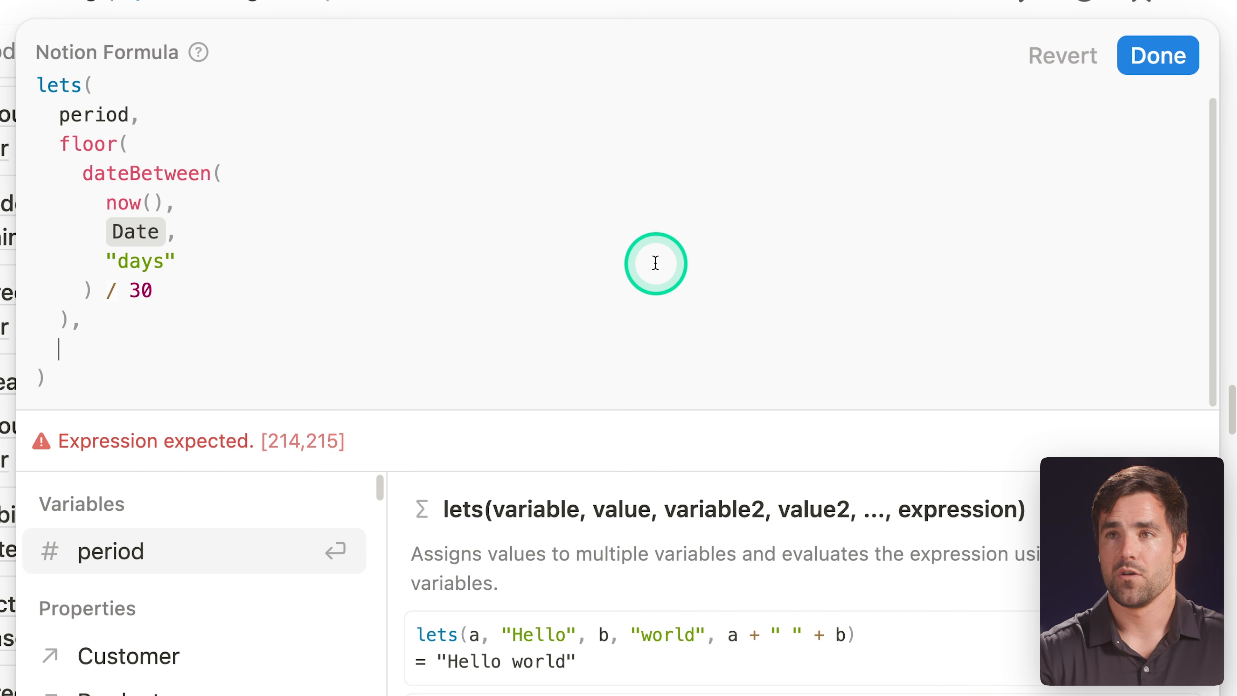
- Add an ifs() function as the result expression, returning "Current Period" when period == 0
text(if()
key(Return)
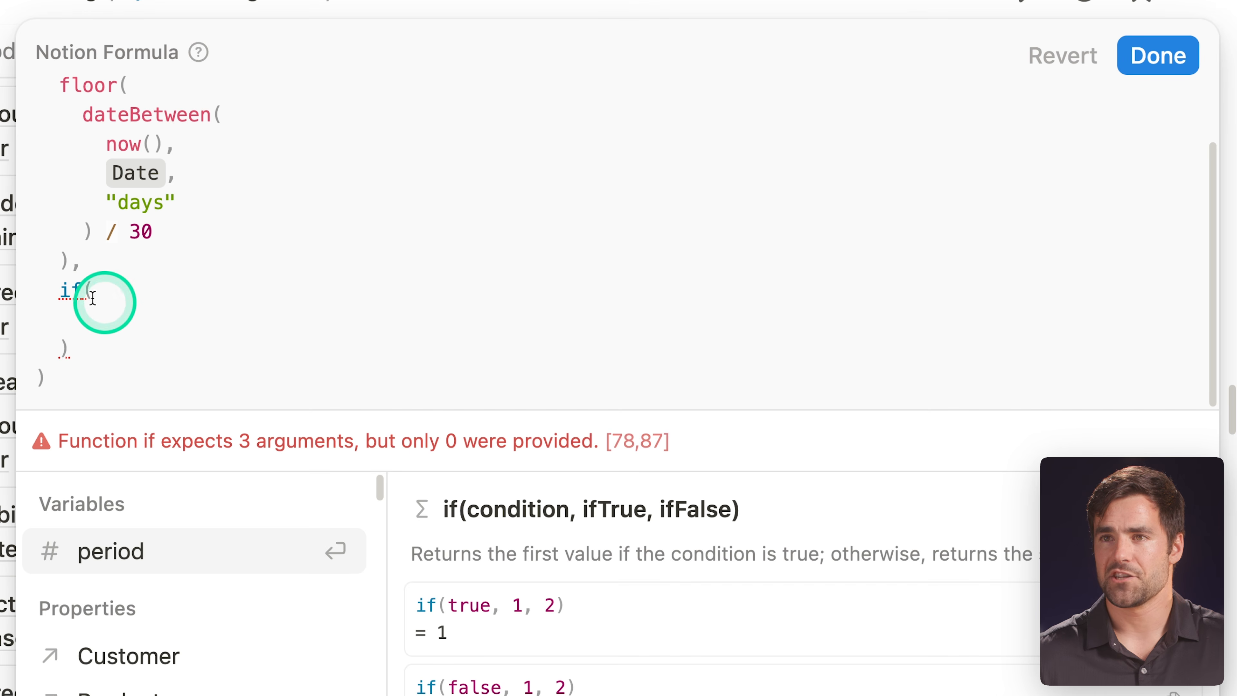
click(79, 287)
text(s)
click(136, 315)
text(period == )
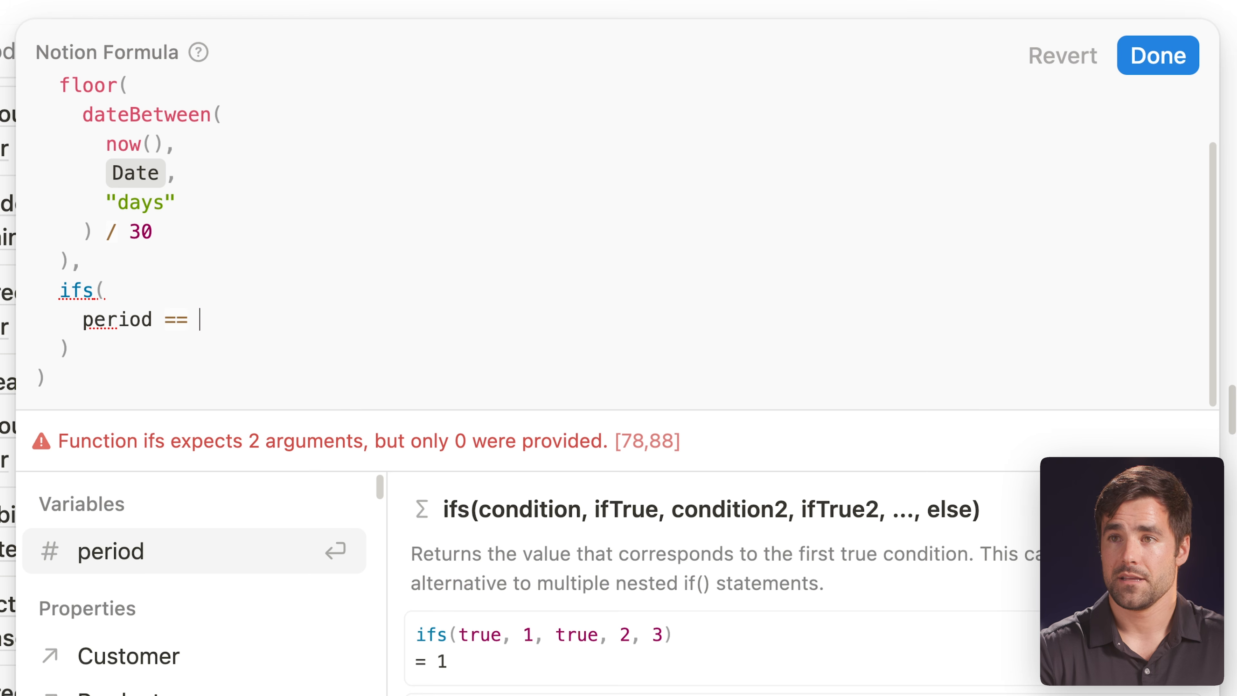
text(0,)
key(Return)
text(")
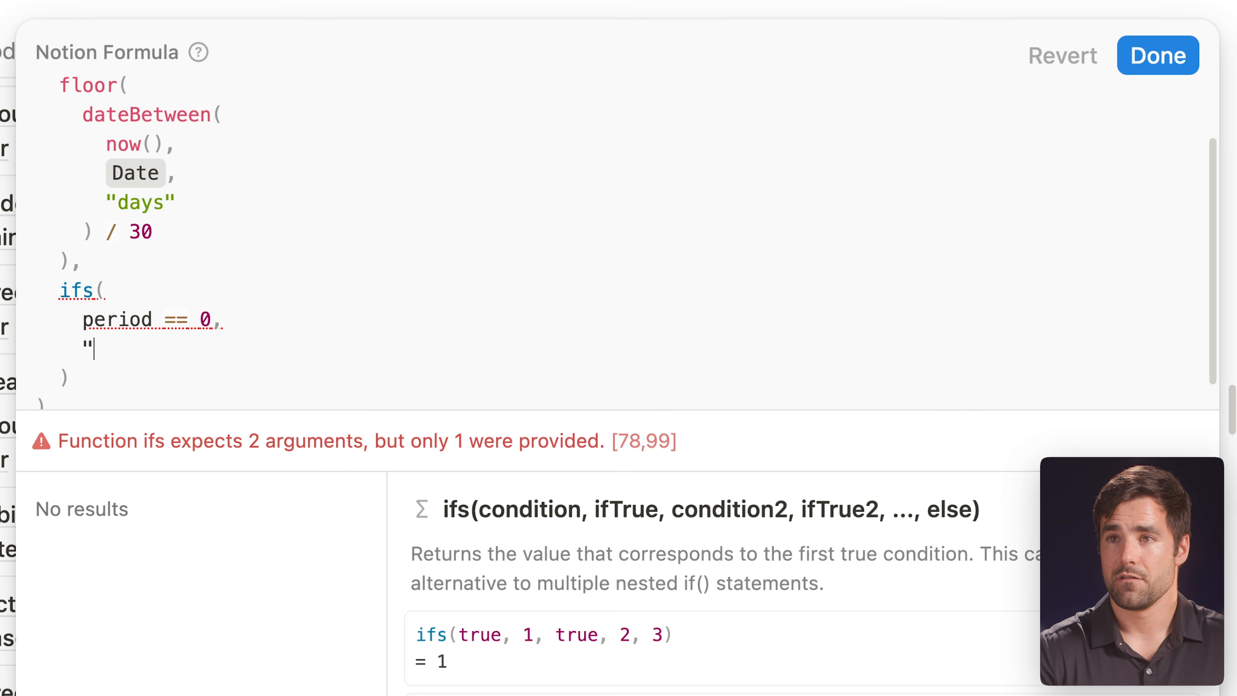
text(Current Pr)
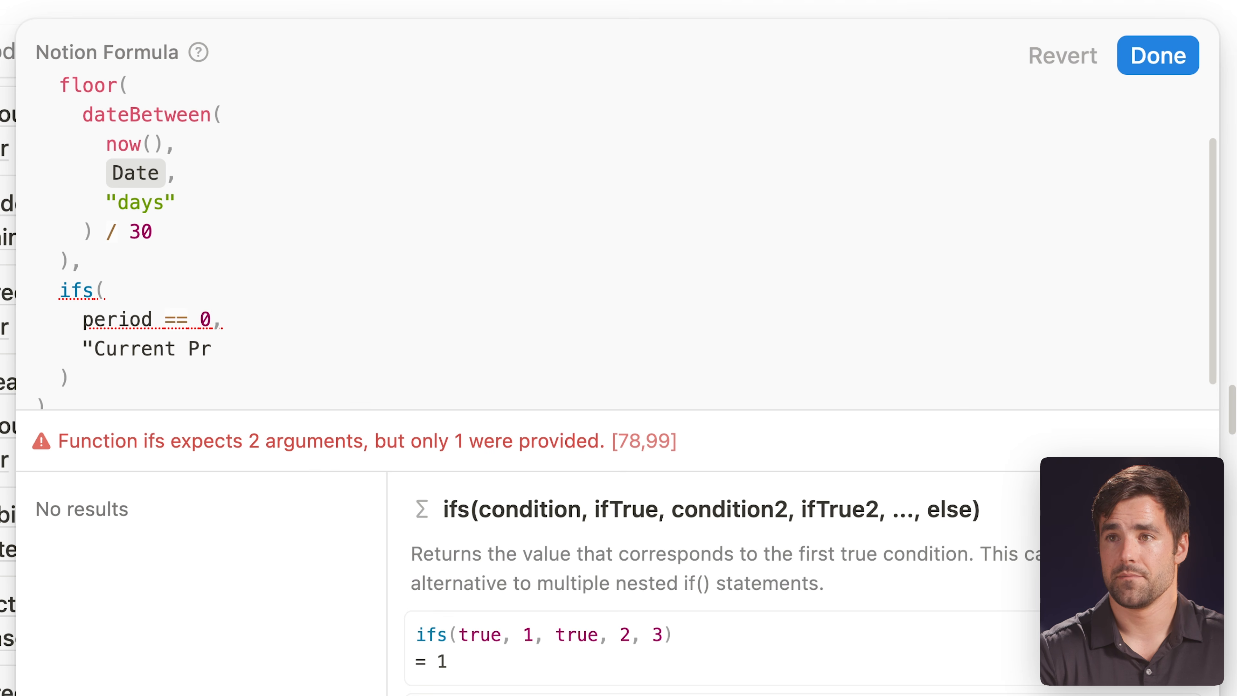
text(eriod",)
- Extend ifs() to return "Last Period" when period == 1 and an empty string otherwise, and save the formula
key(Return)
text(period )
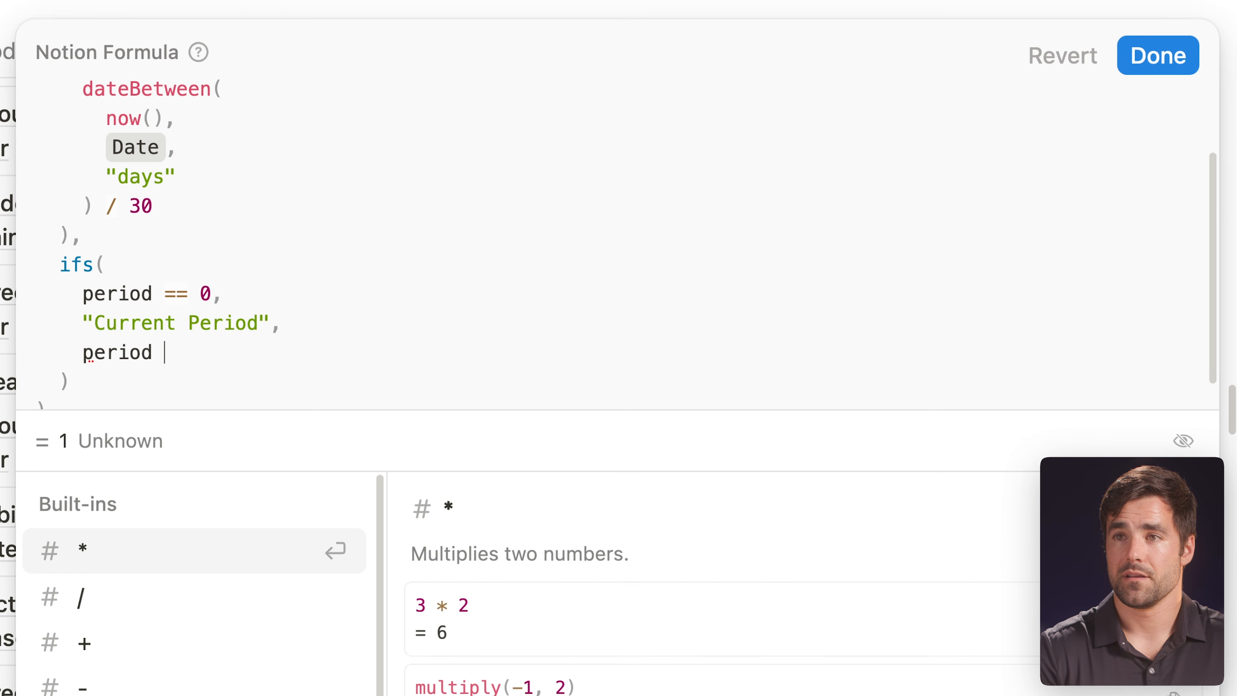
text(== 1,)
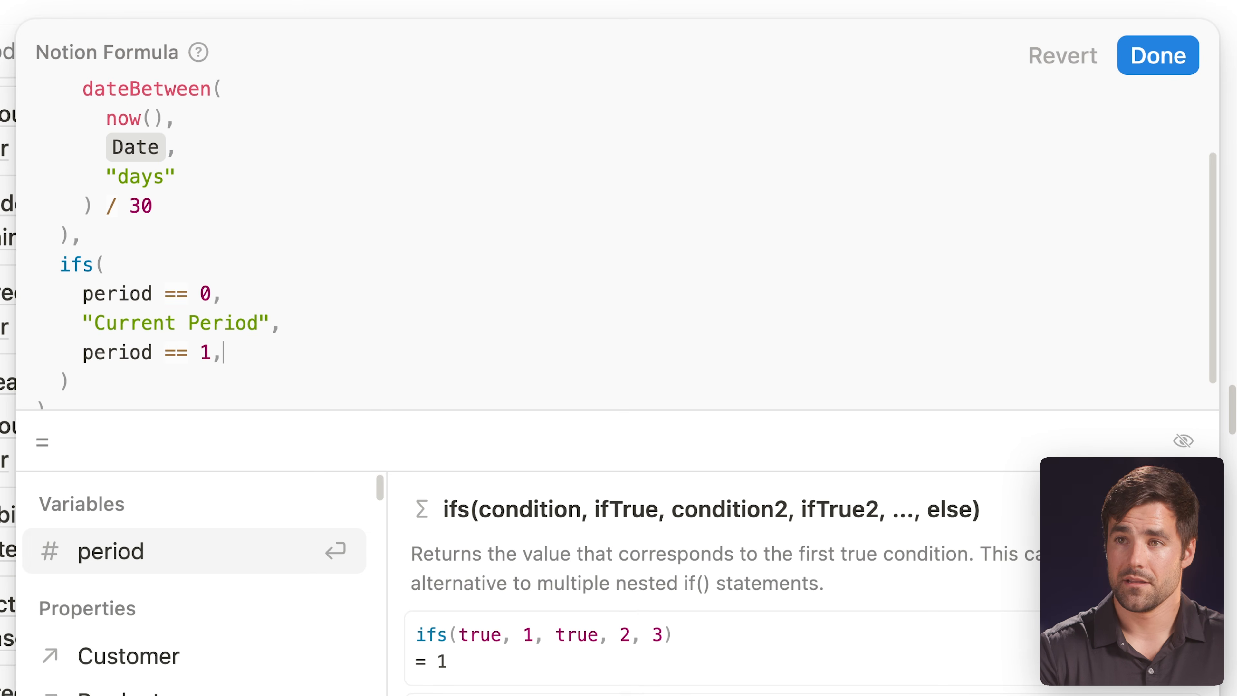
key(Return)
text("Last)
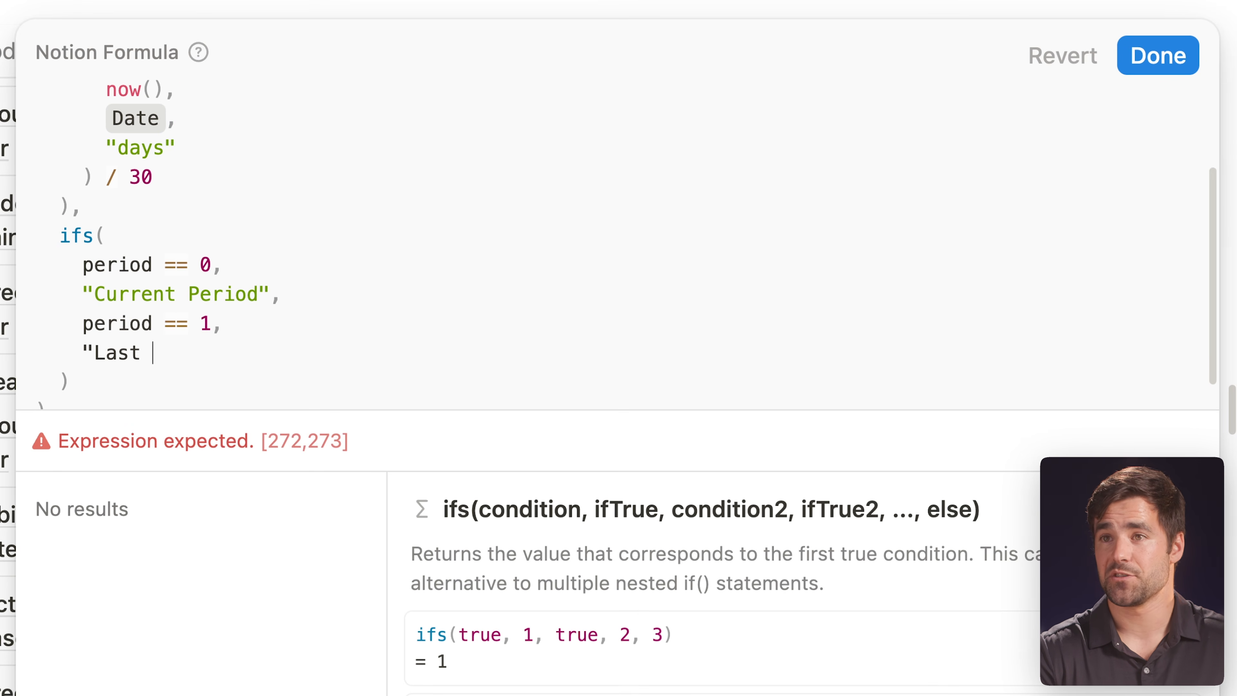
text( Period",)
key(Return)
text("")
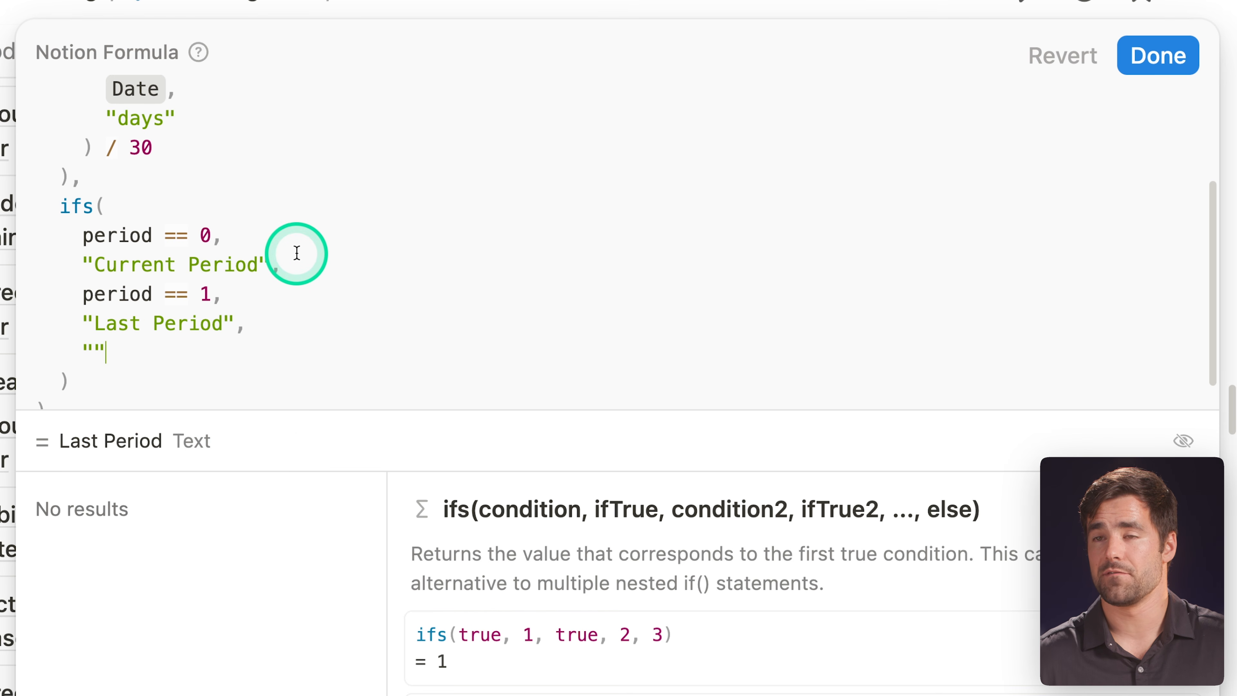
scroll(229, 287, down, 1)
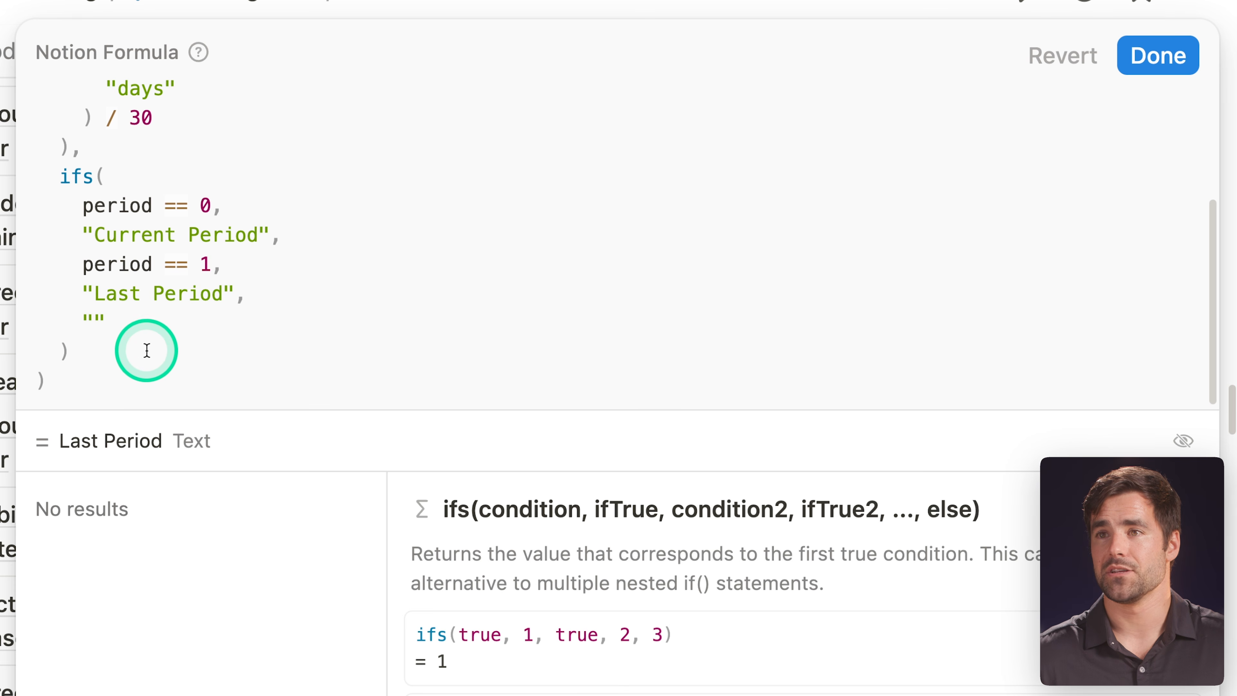
click(1157, 55)
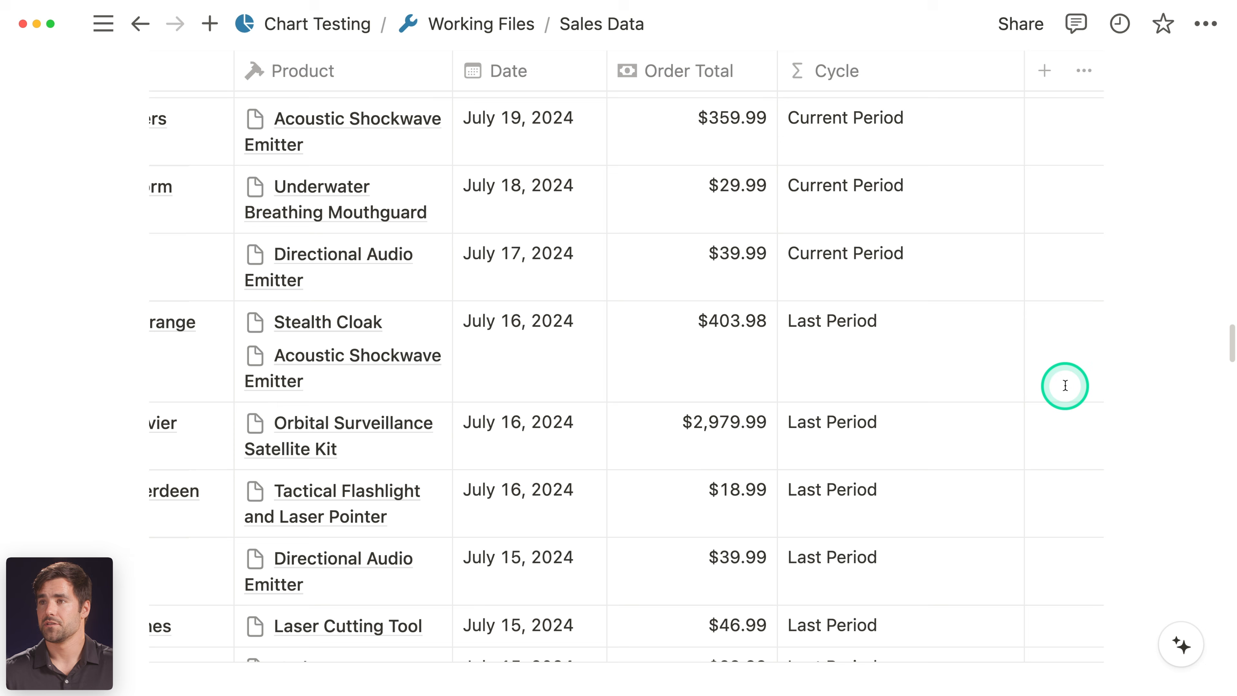
- Review the Cycle labels from the July orders up to the newest orders in the sales table
scroll(695, 452, up, 5)
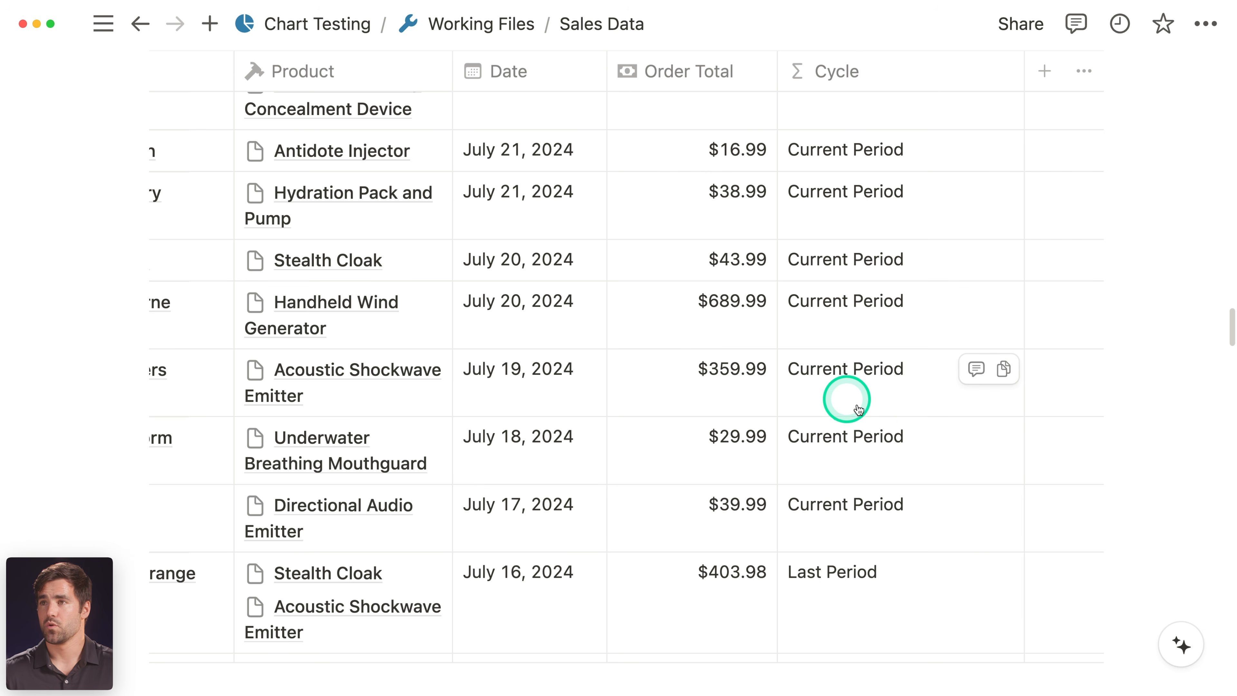
scroll(861, 396, up, 10)
scroll(890, 432, up, 10)
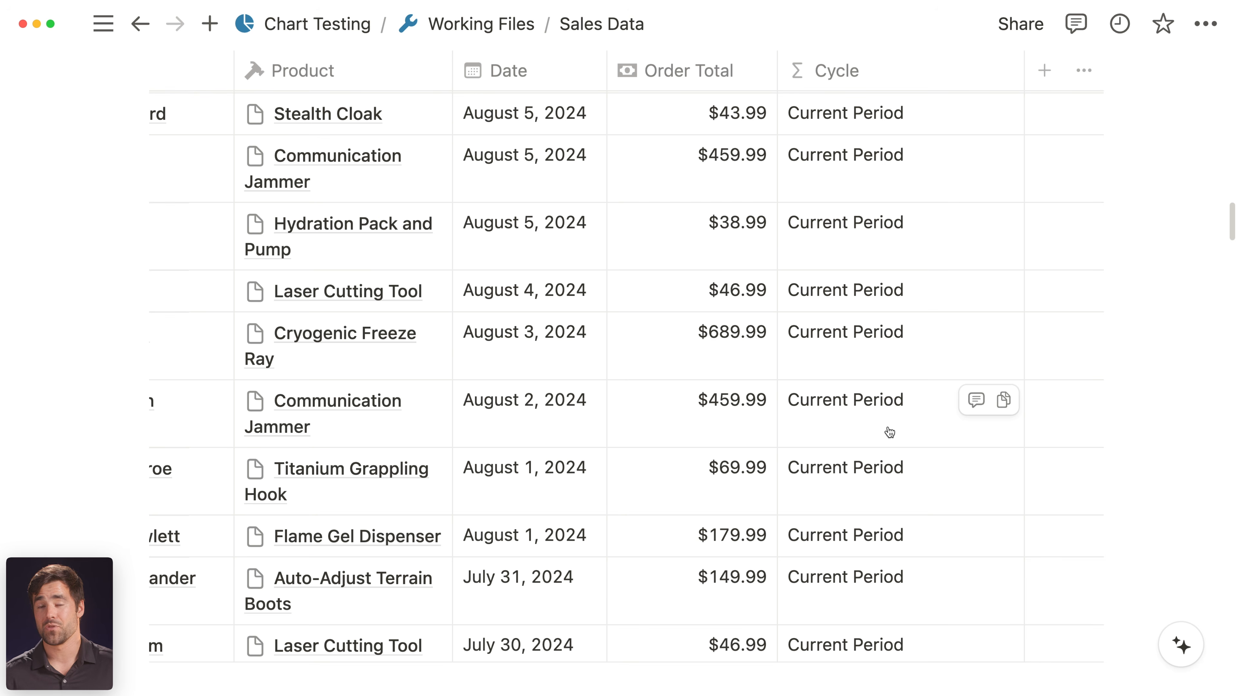
click(1087, 318)
scroll(1145, 303, up, 15)
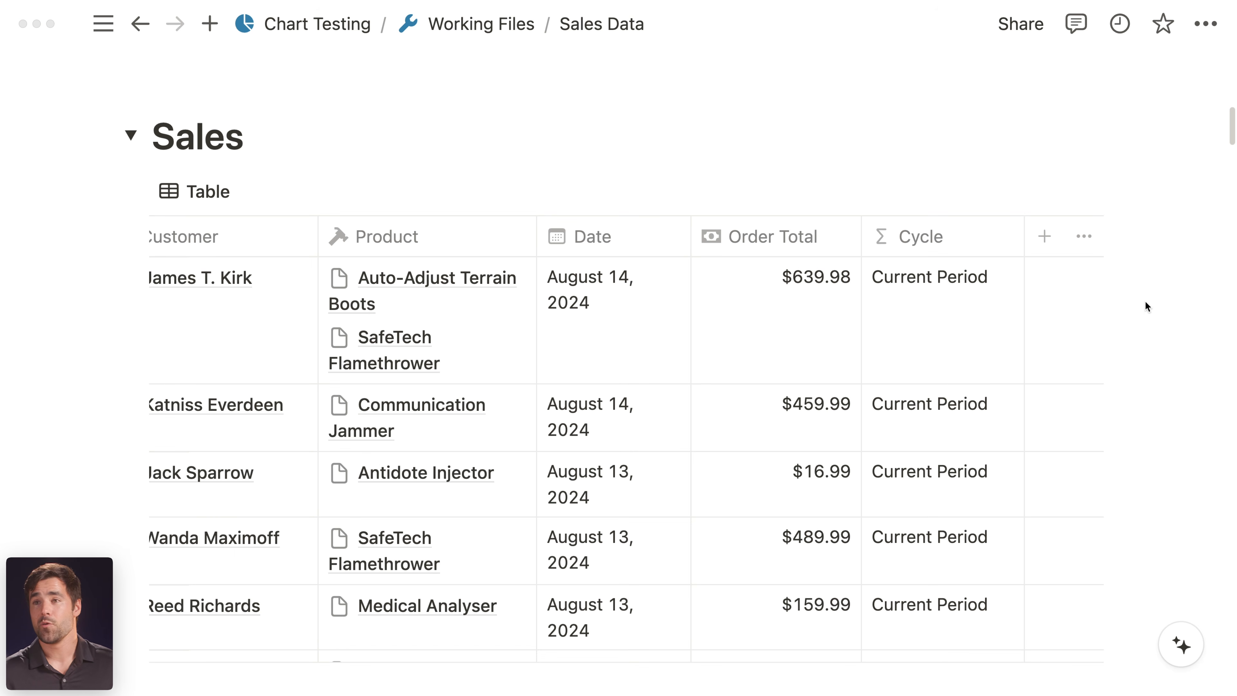
- Add a formula property named Cycle Day to the Sales table
click(1016, 259)
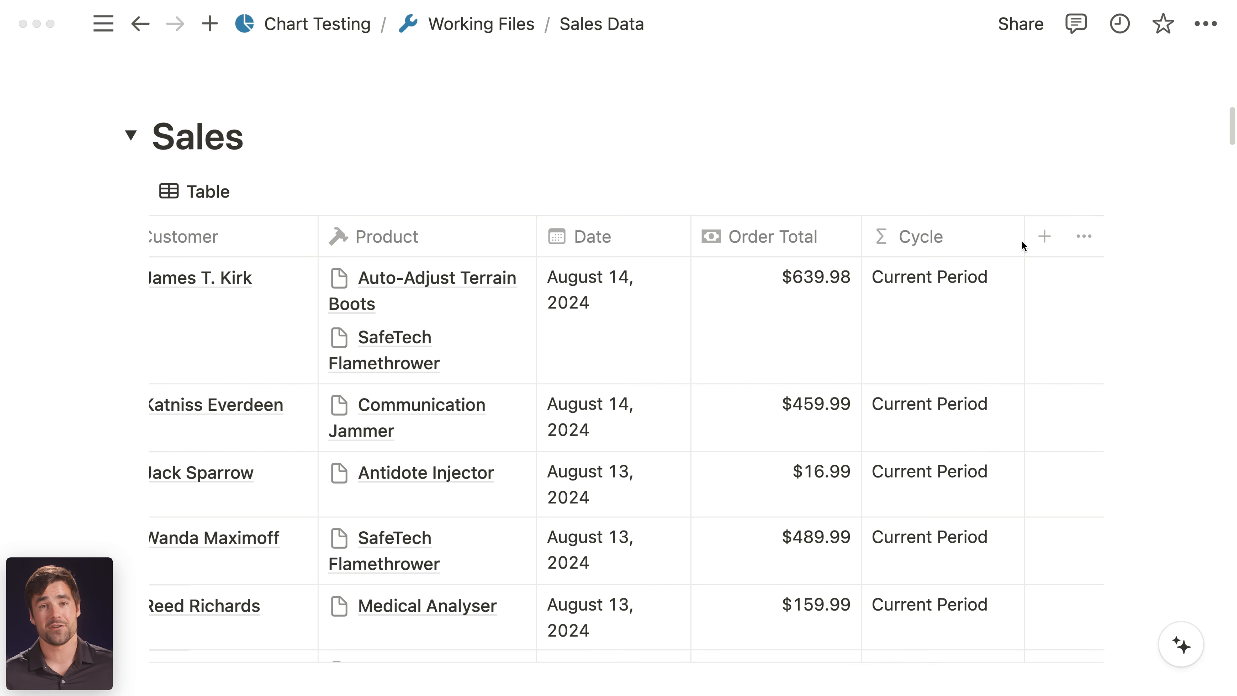
click(1046, 238)
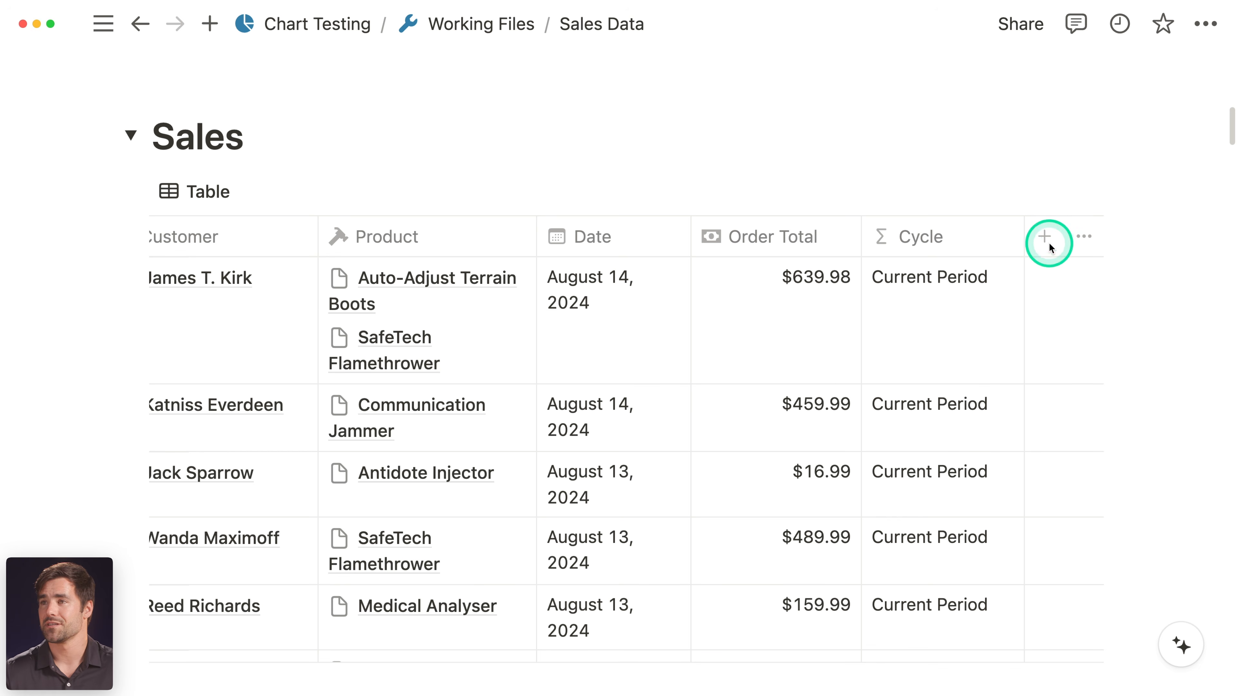
text(cy)
key(BackSpace)
key(BackSpace)
text(form)
key(Return)
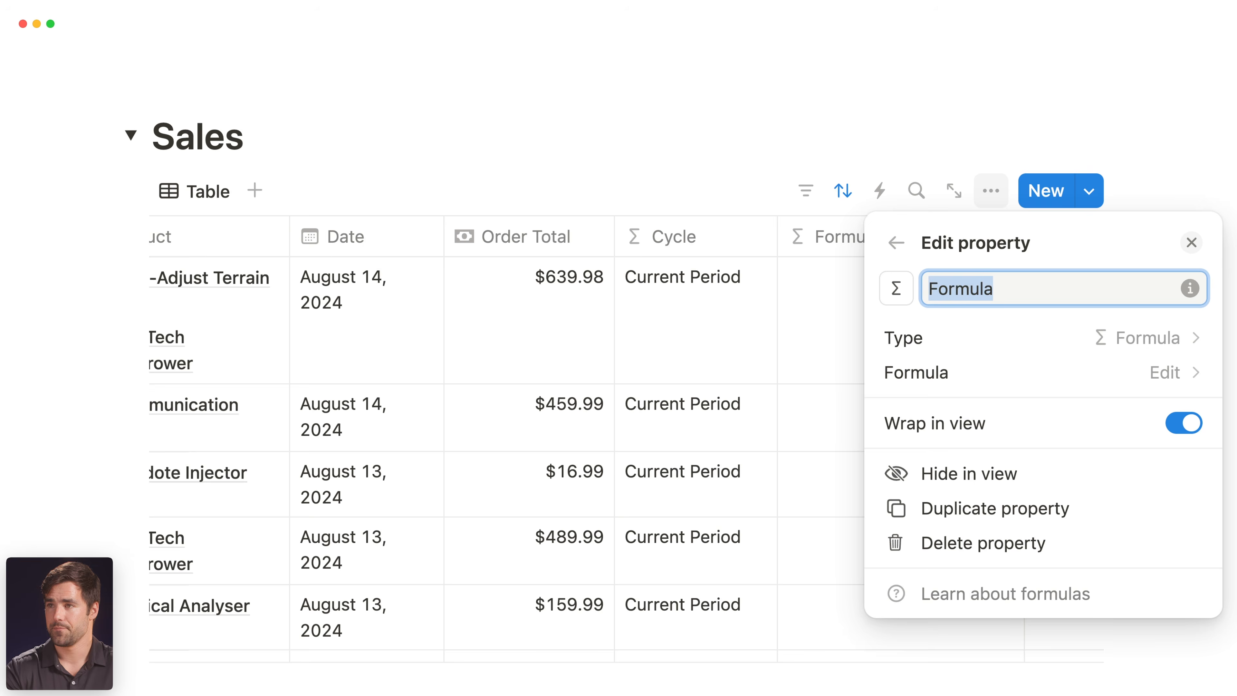
text(Cycle Day)
click(1082, 246)
click(1192, 243)
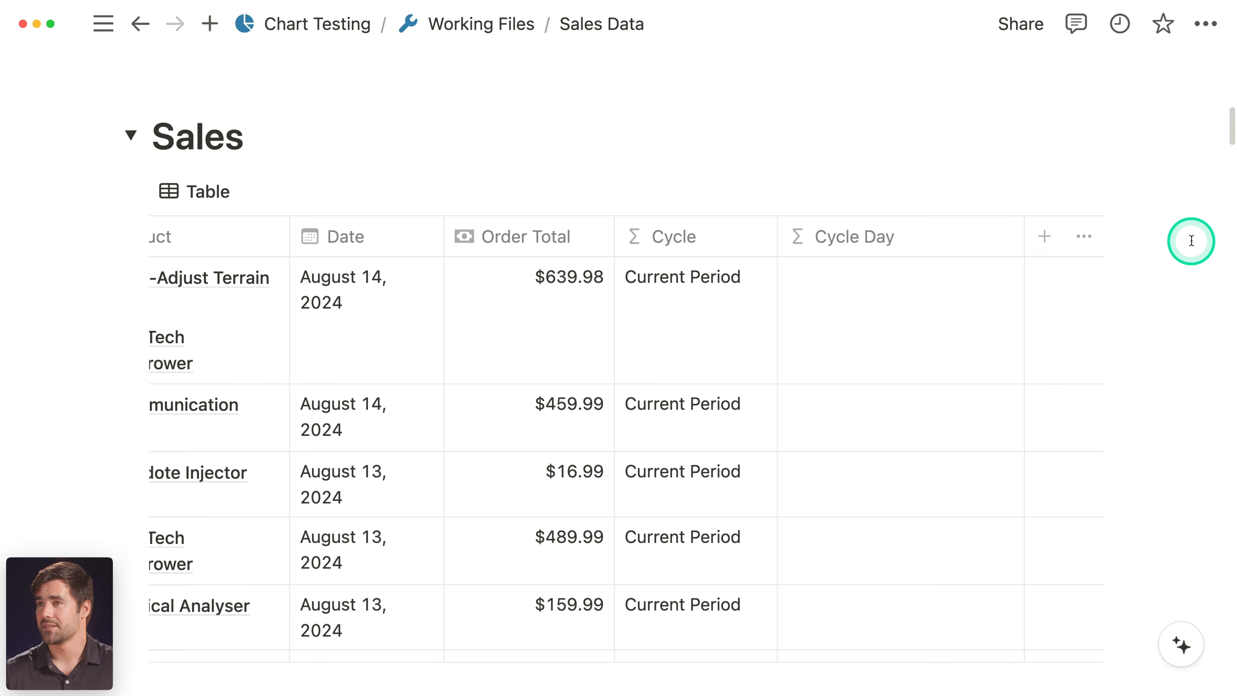
- Start the Cycle Day formula with dateBetween(), using now() as its first argument
scroll(1190, 237, down, 2)
click(877, 246)
click(891, 308)
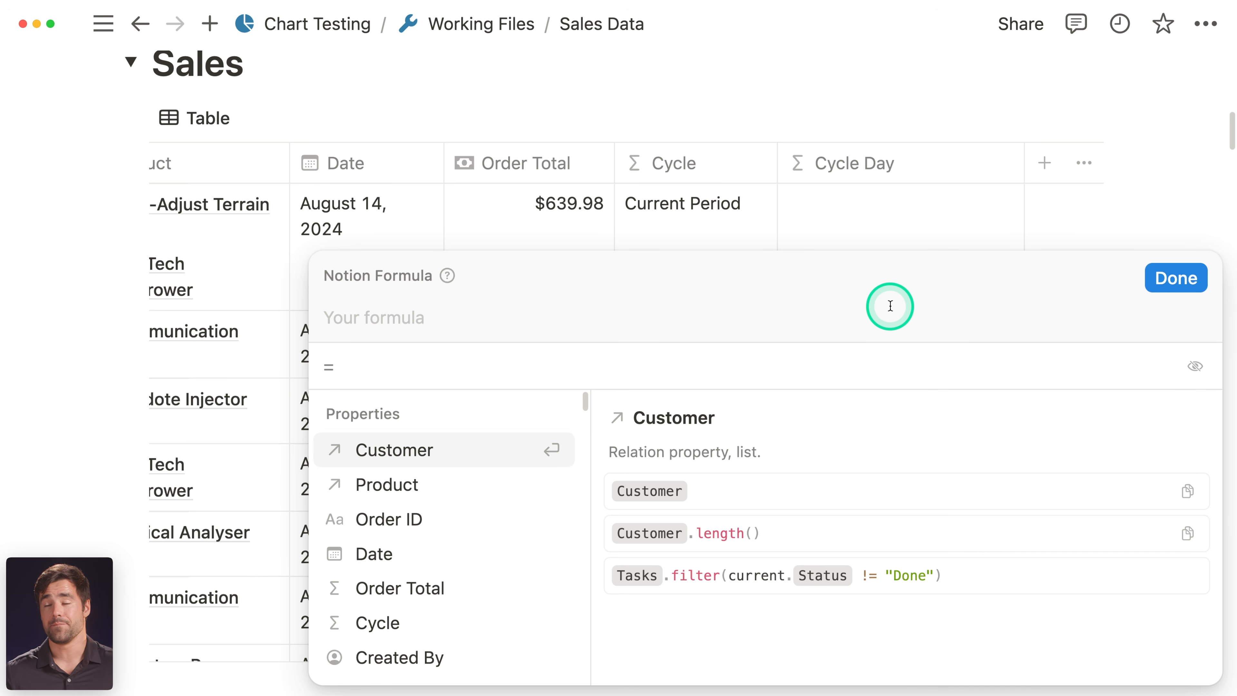
click(890, 306)
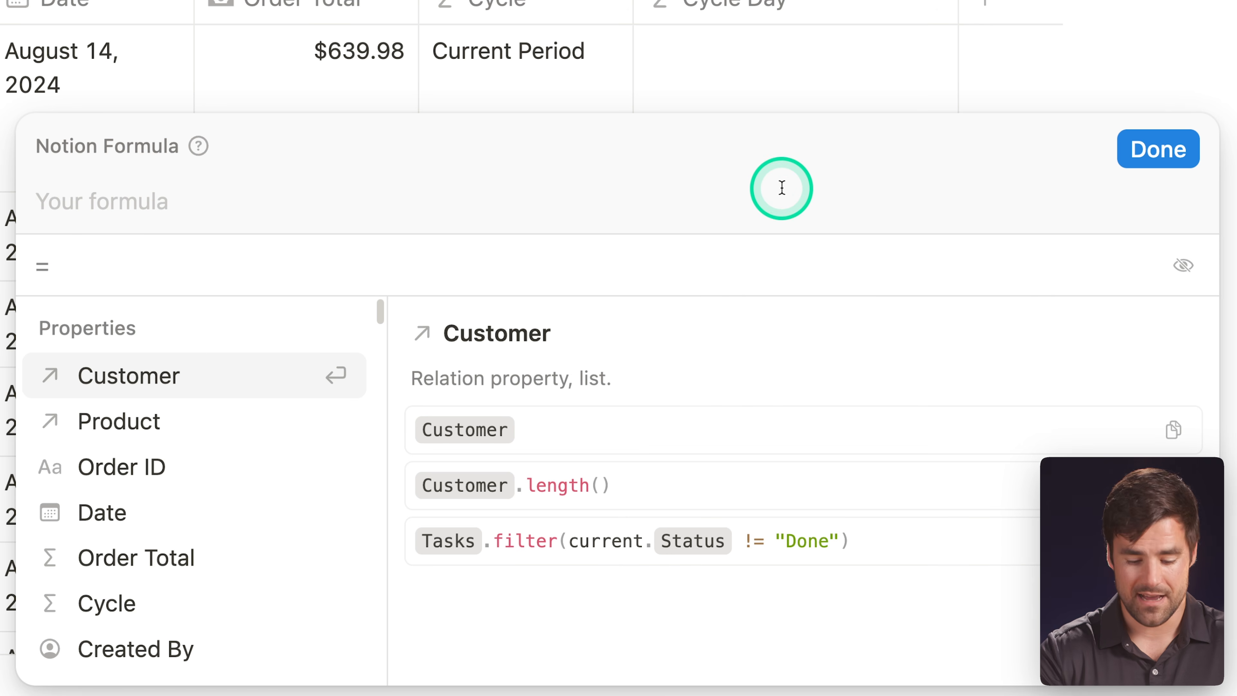
text(date)
key(Down)
key(Down)
key(Down)
key(Down)
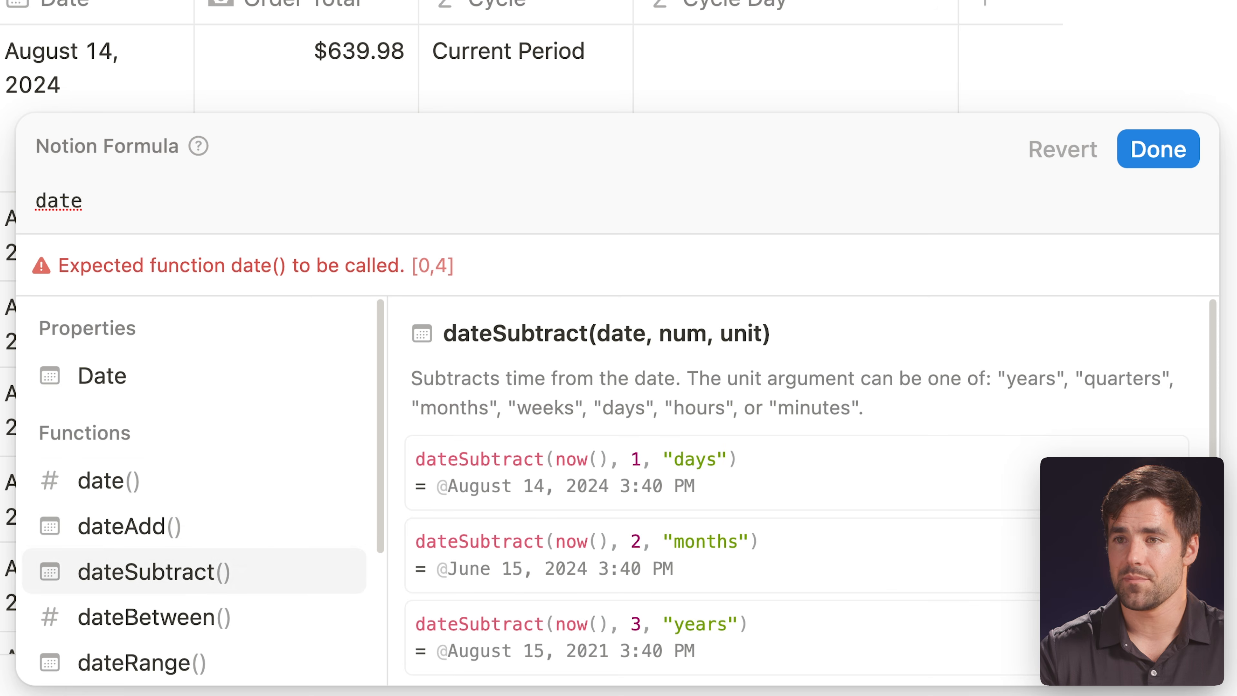
key(Return)
key(shift+Return)
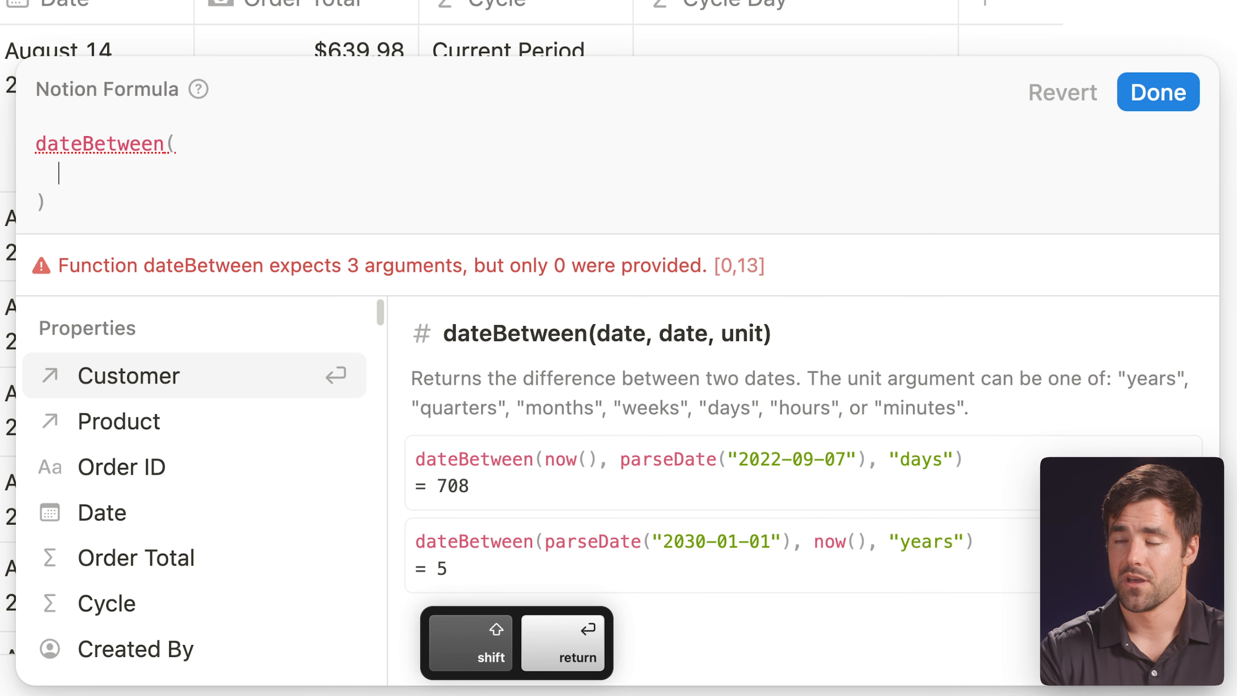
text(now(),)
key(shift+Return)
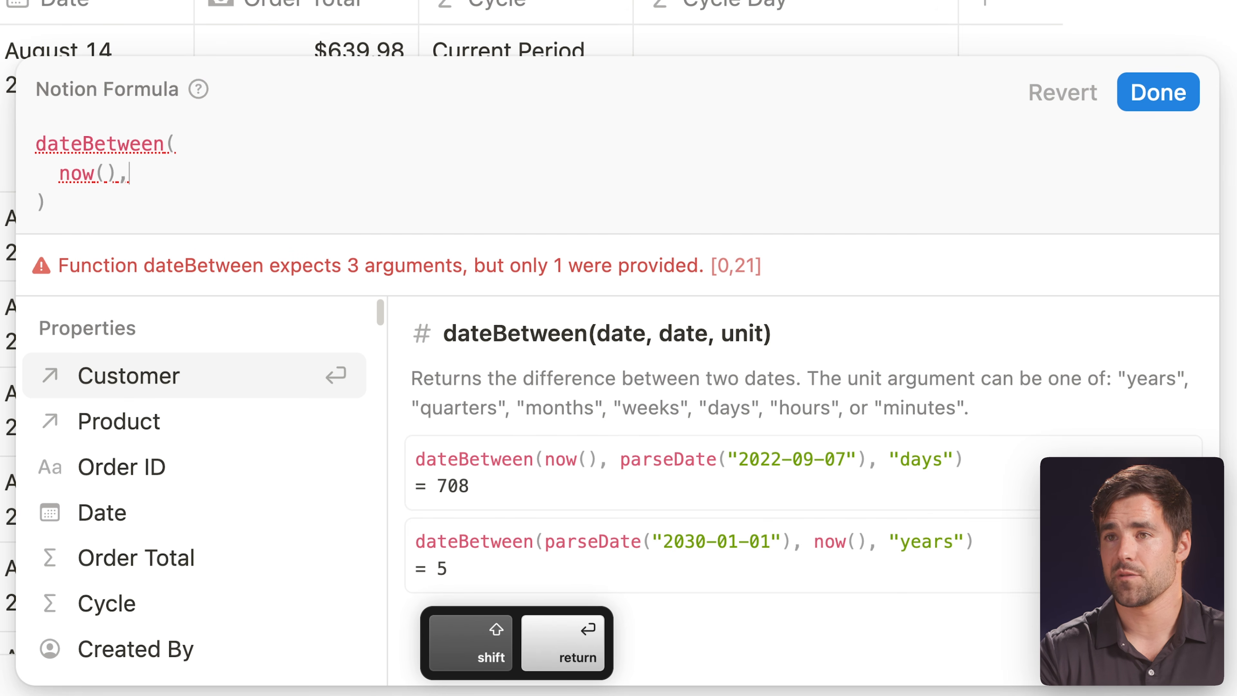
- Complete dateBetween() with the Date property and "days" as remaining arguments, save the formula, and check the Cycle Day column
click(687, 162)
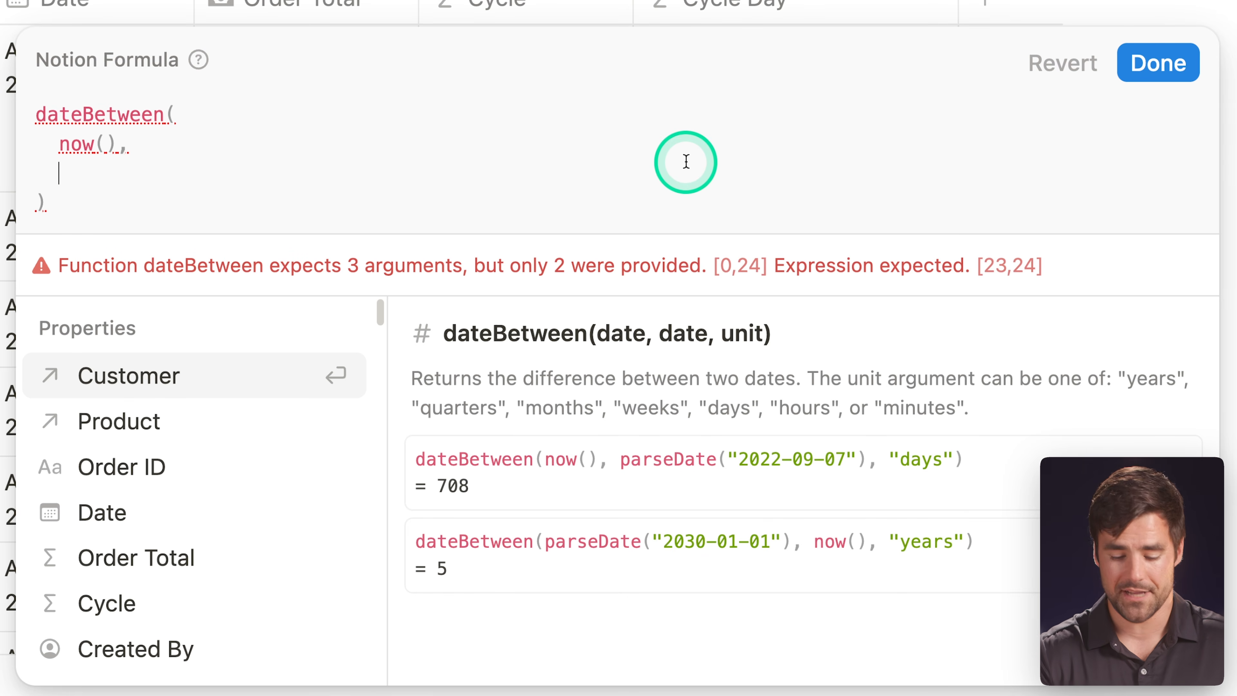
text(date)
key(Return)
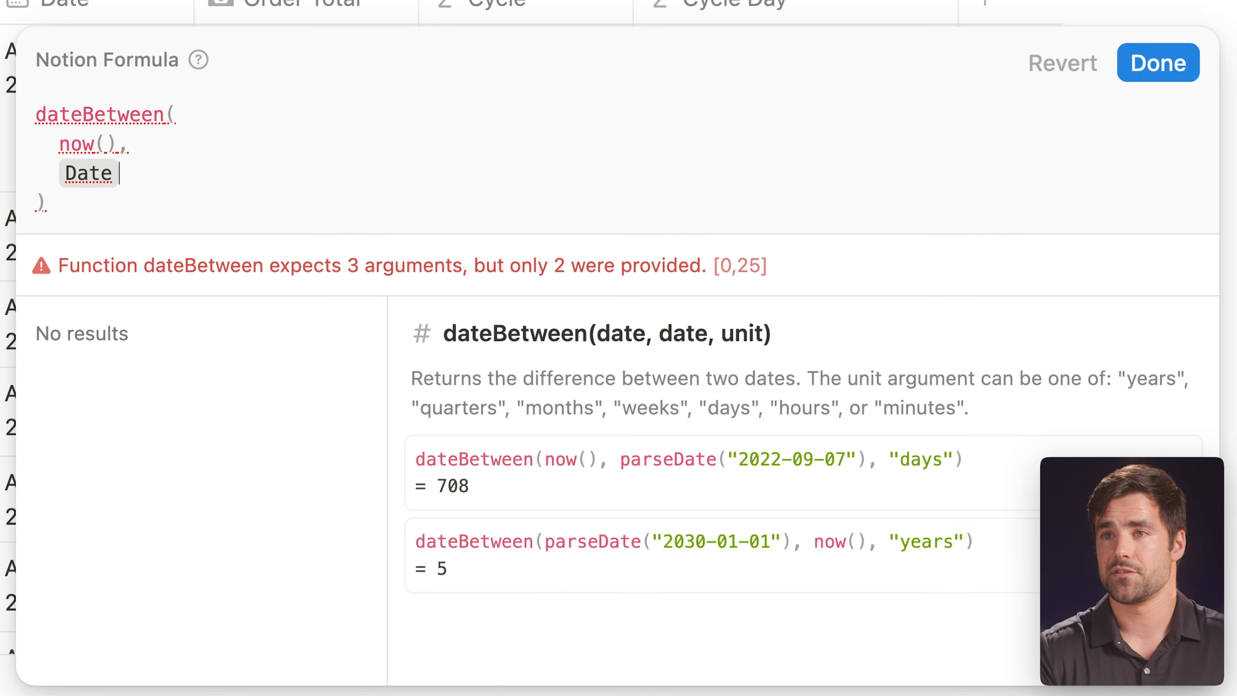
text(,)
key(shift+Return)
text("days")
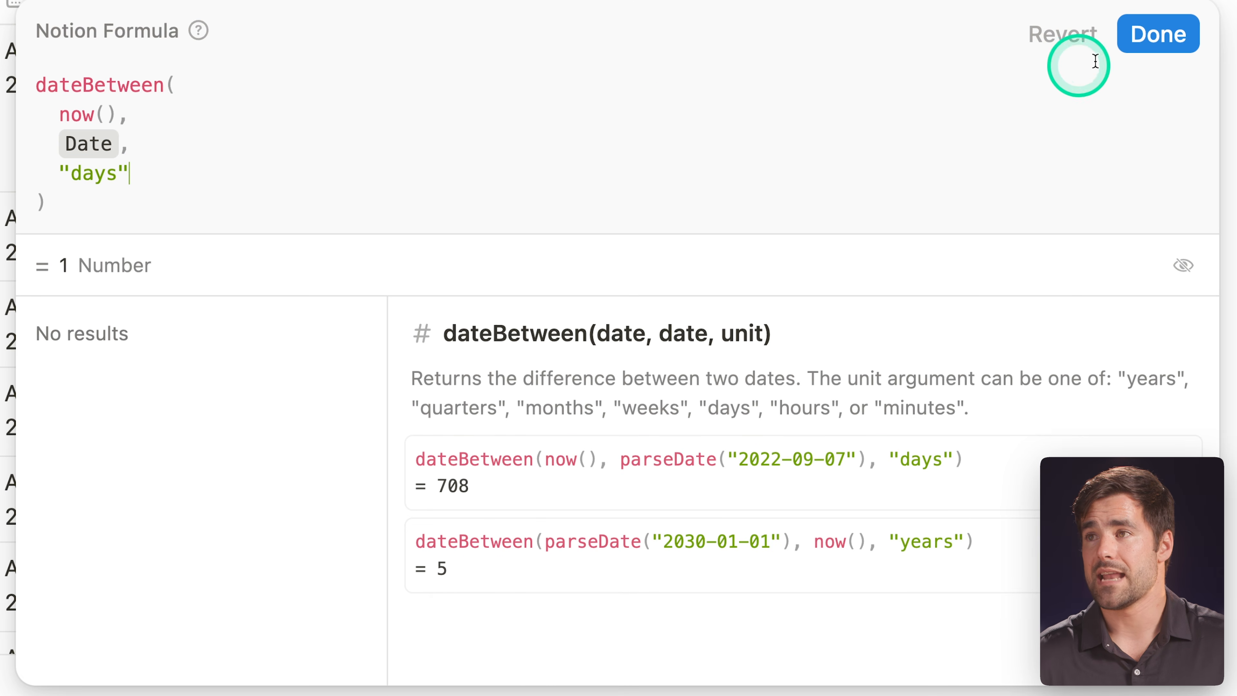
click(1158, 33)
scroll(1012, 171, down, 10)
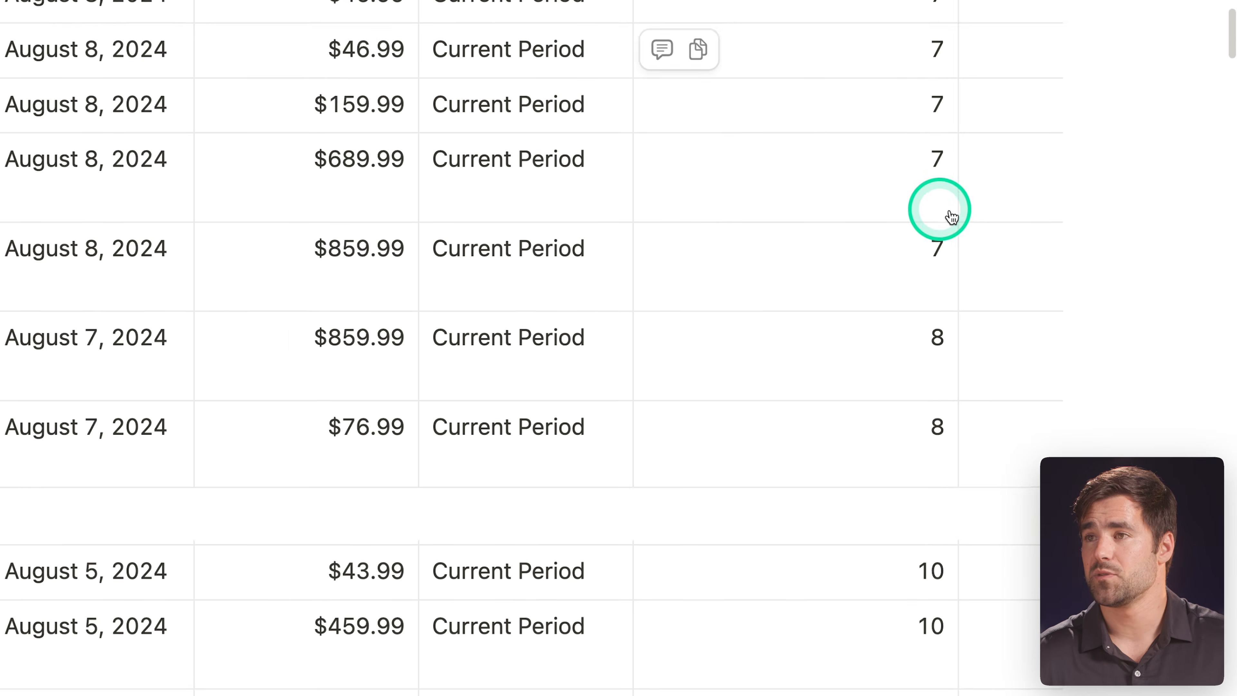
scroll(811, 322, up, 5)
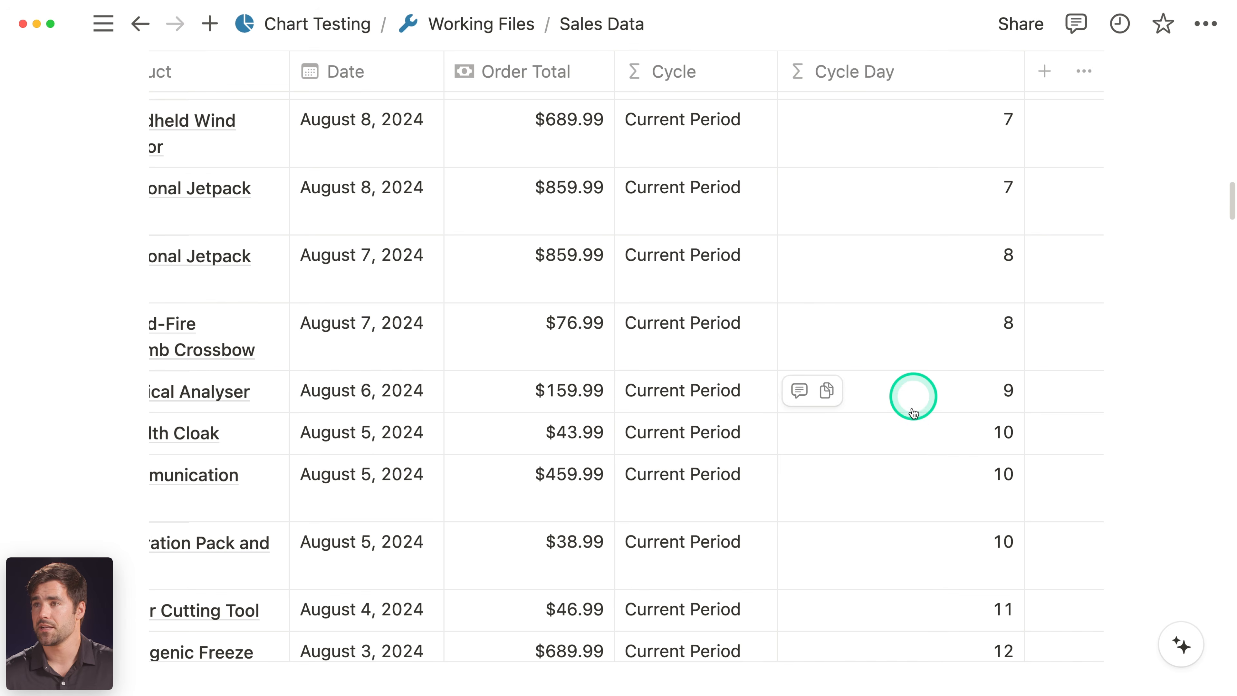
- Append % 30 to the Cycle Day formula, save it, and check the values further down the table
click(901, 392)
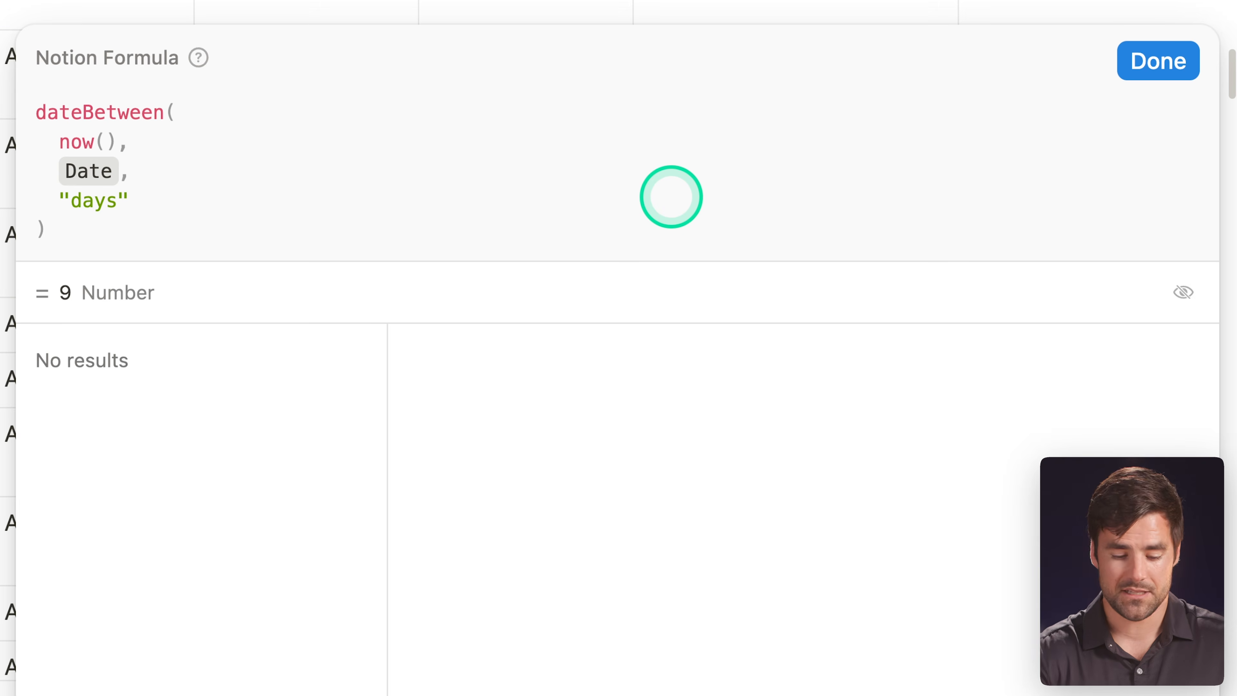
text(%)
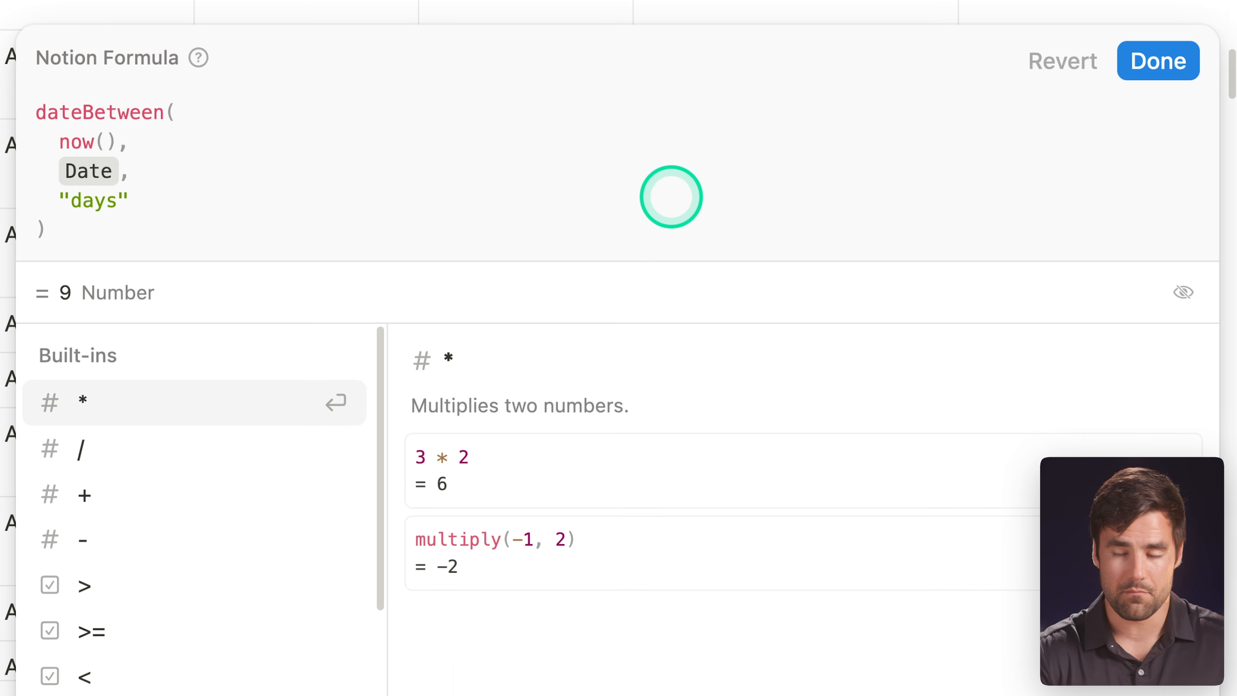
text( 30)
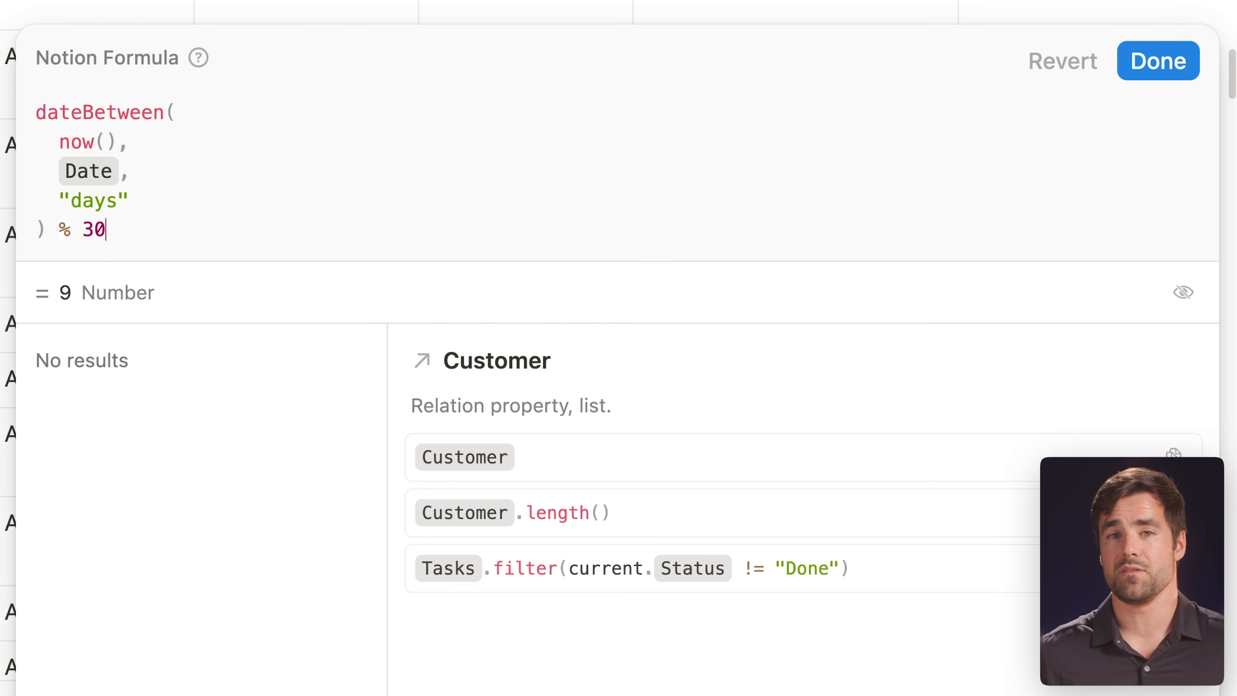
click(66, 147)
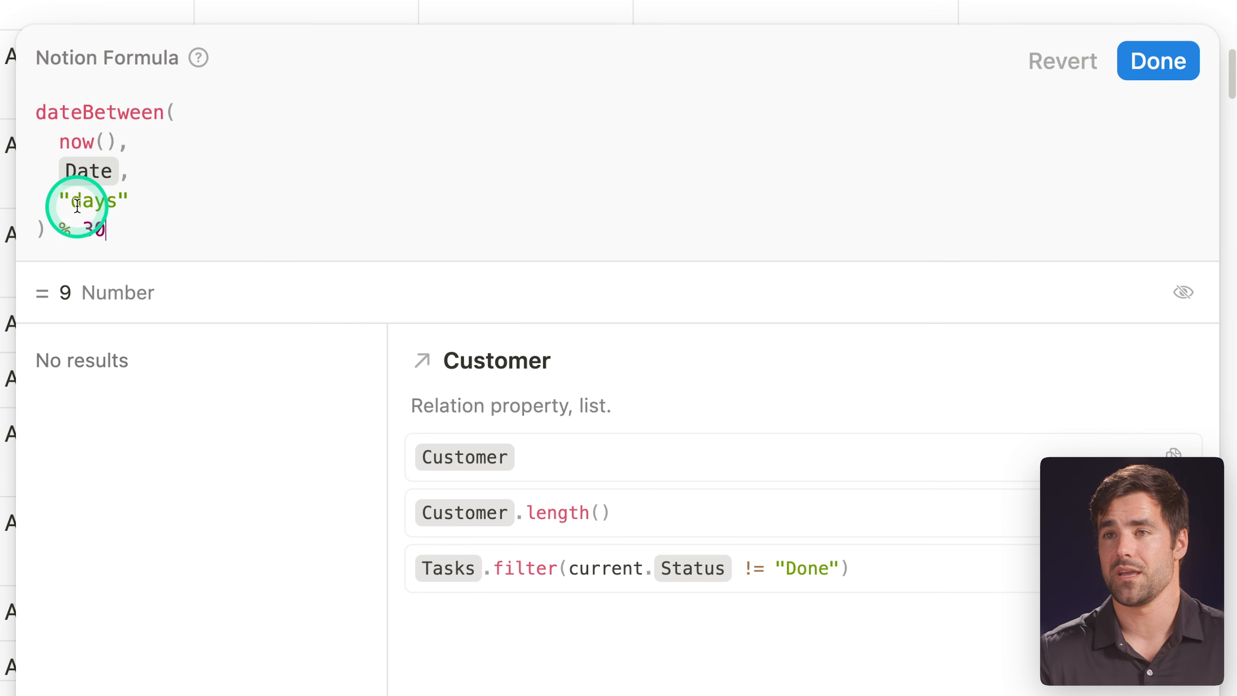
click(1168, 78)
scroll(1041, 242, down, 10)
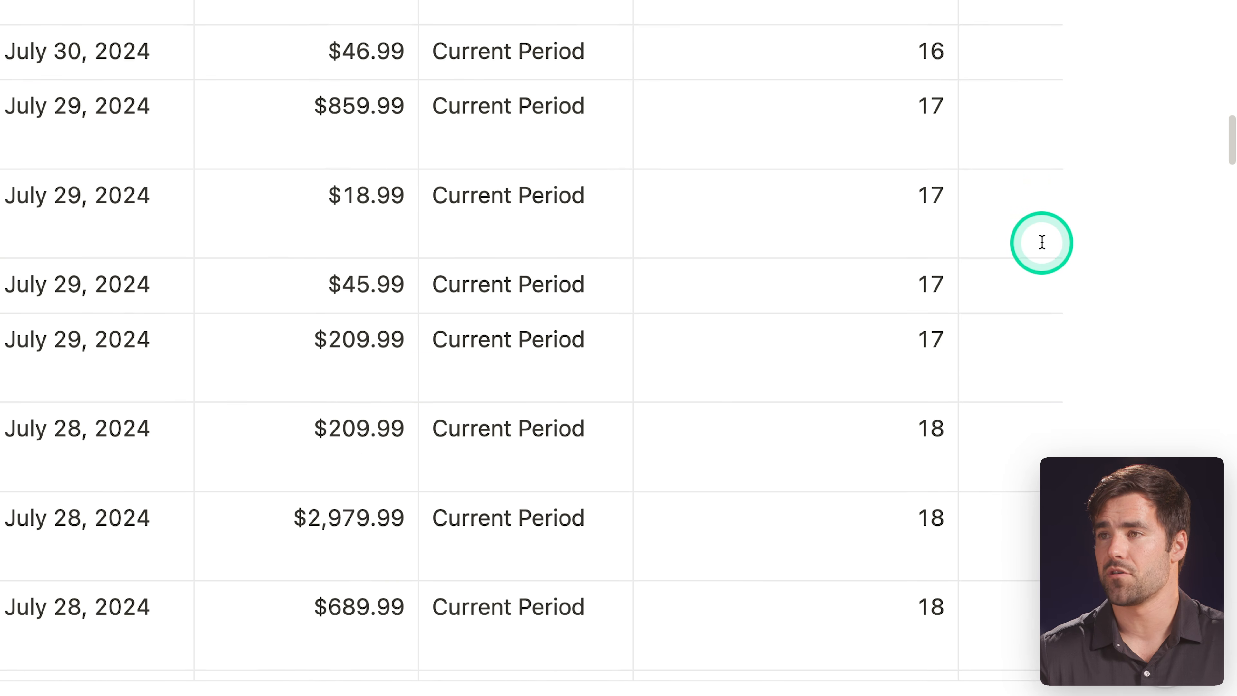
scroll(1041, 241, down, 10)
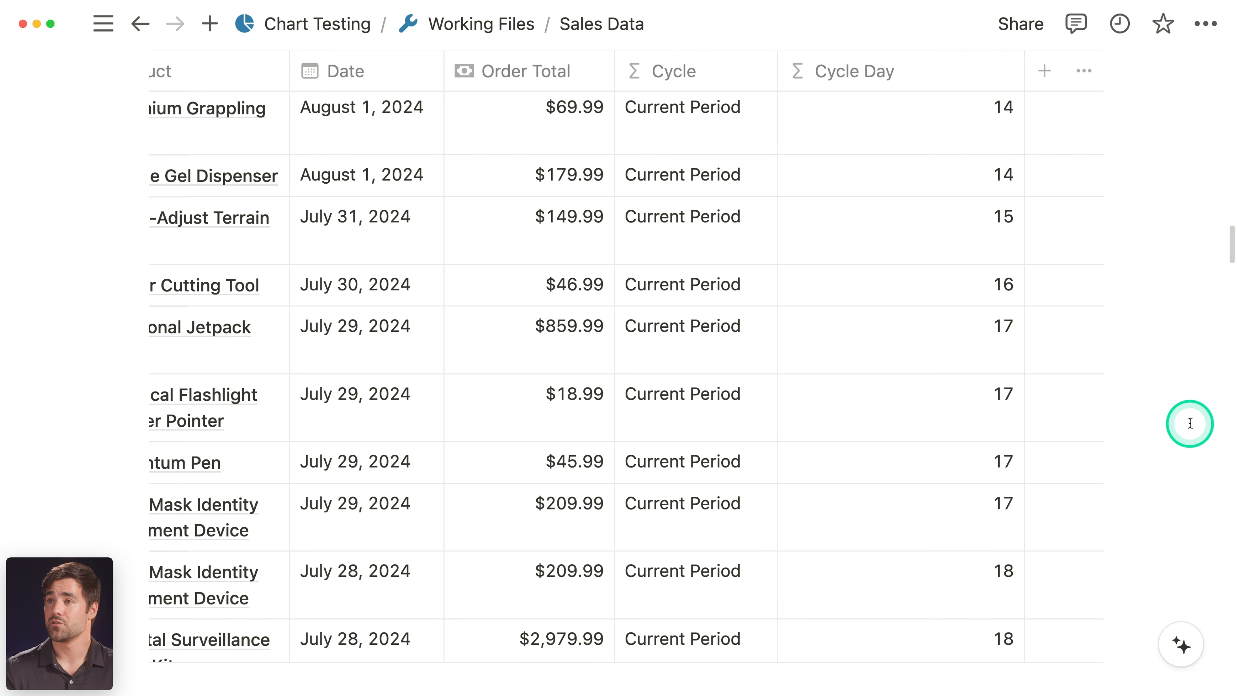
- Add a Chart view to the Sales database and make it a line chart
scroll(1190, 423, up, 15)
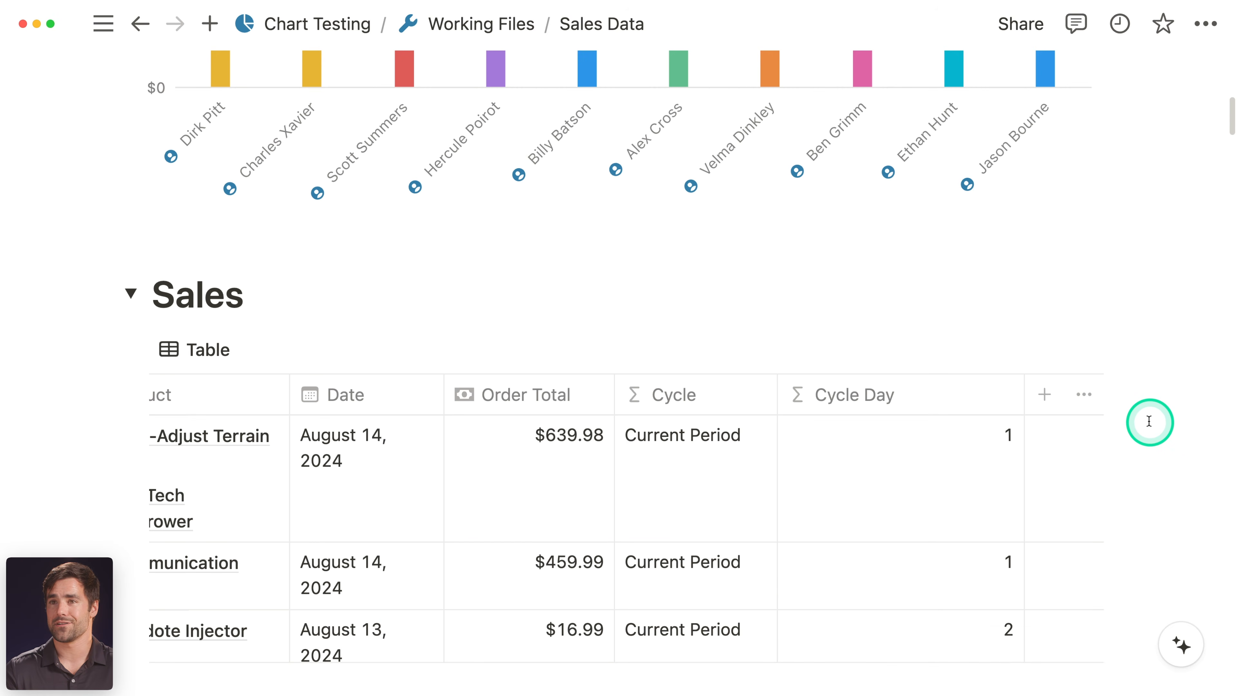
scroll(1153, 422, up, 5)
scroll(1152, 430, down, 5)
click(254, 329)
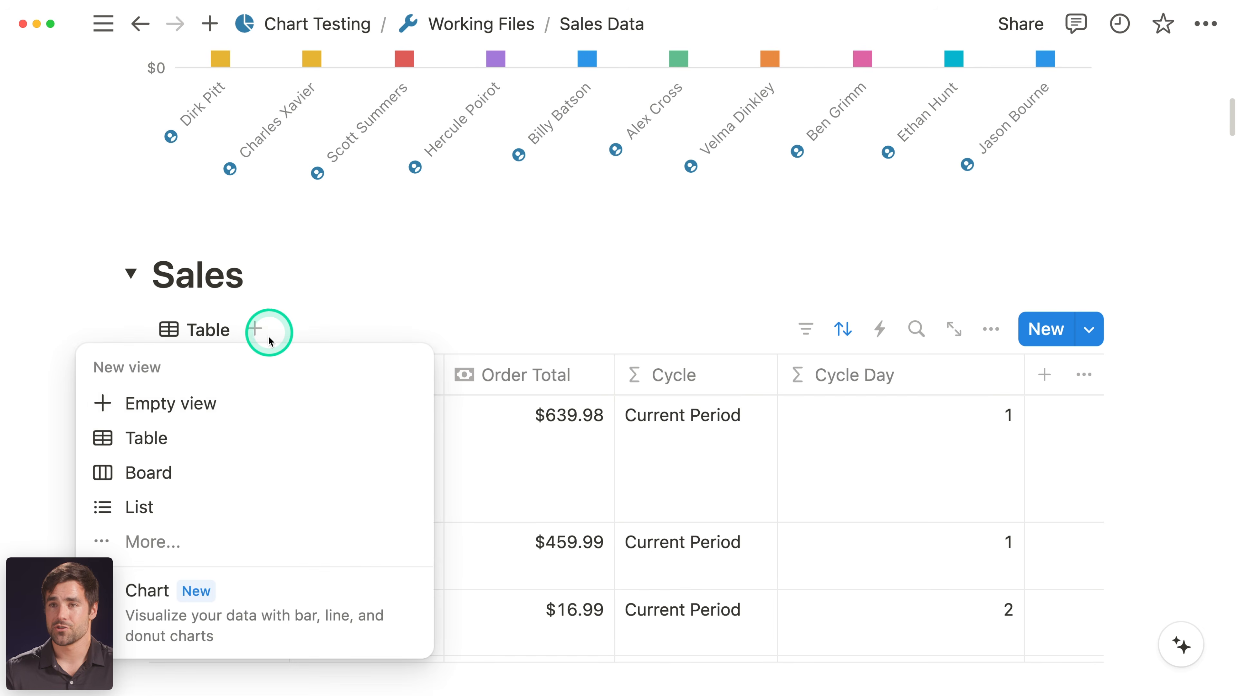
click(220, 604)
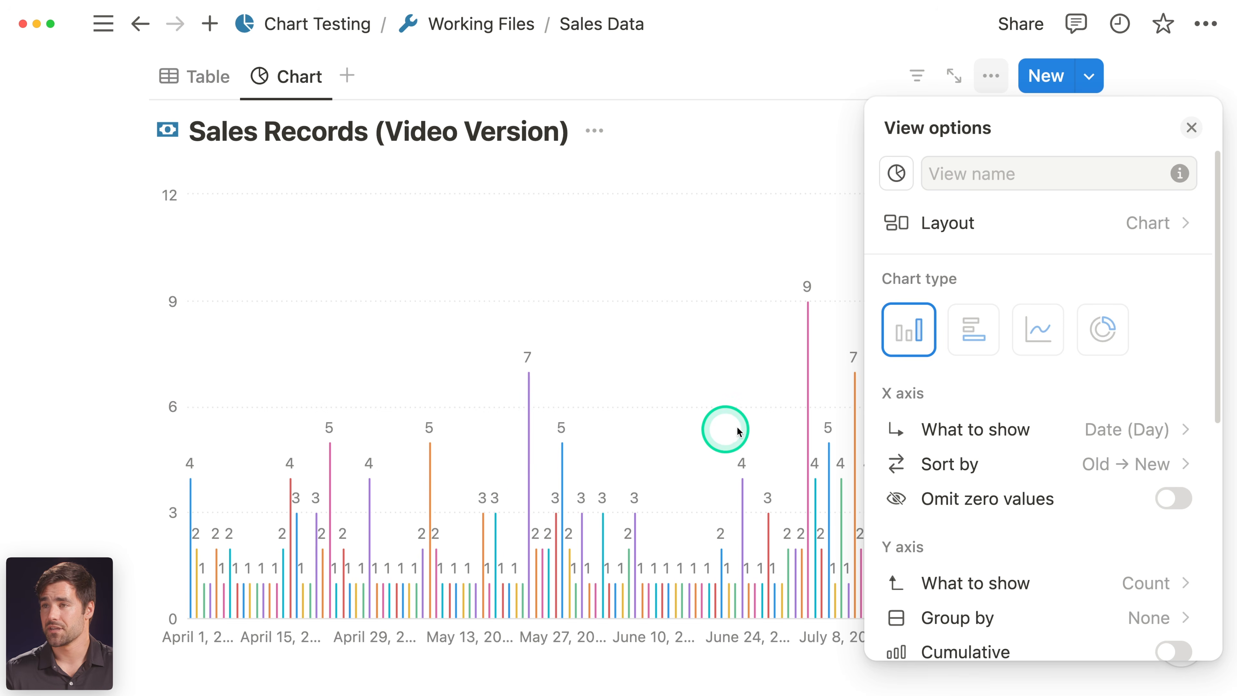
click(1036, 326)
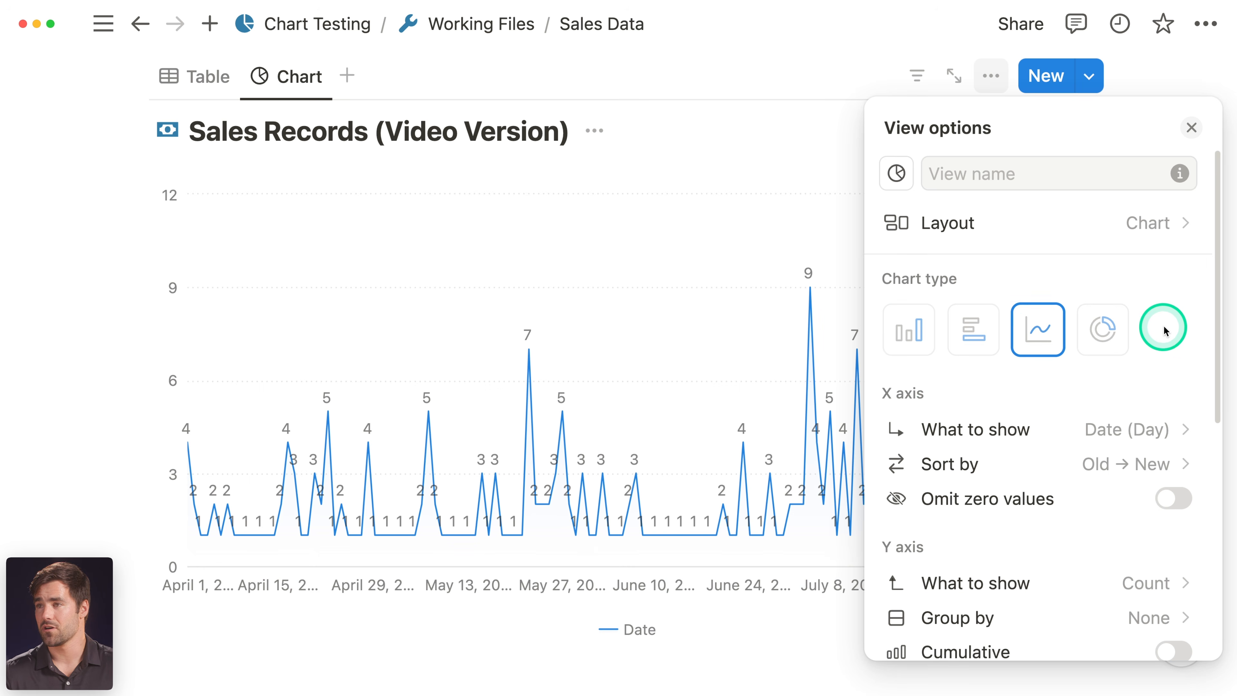
- Show Cycle Day on the chart's X axis and omit zero values
scroll(1154, 343, down, 4)
click(1113, 283)
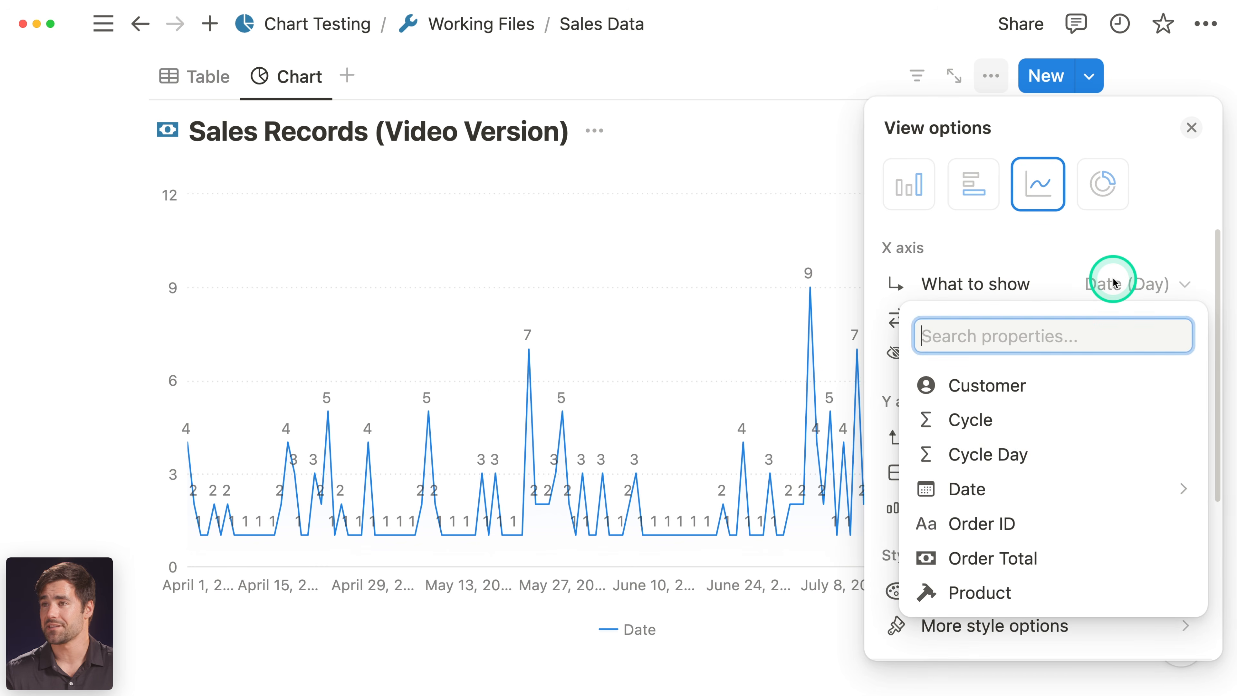
click(1023, 454)
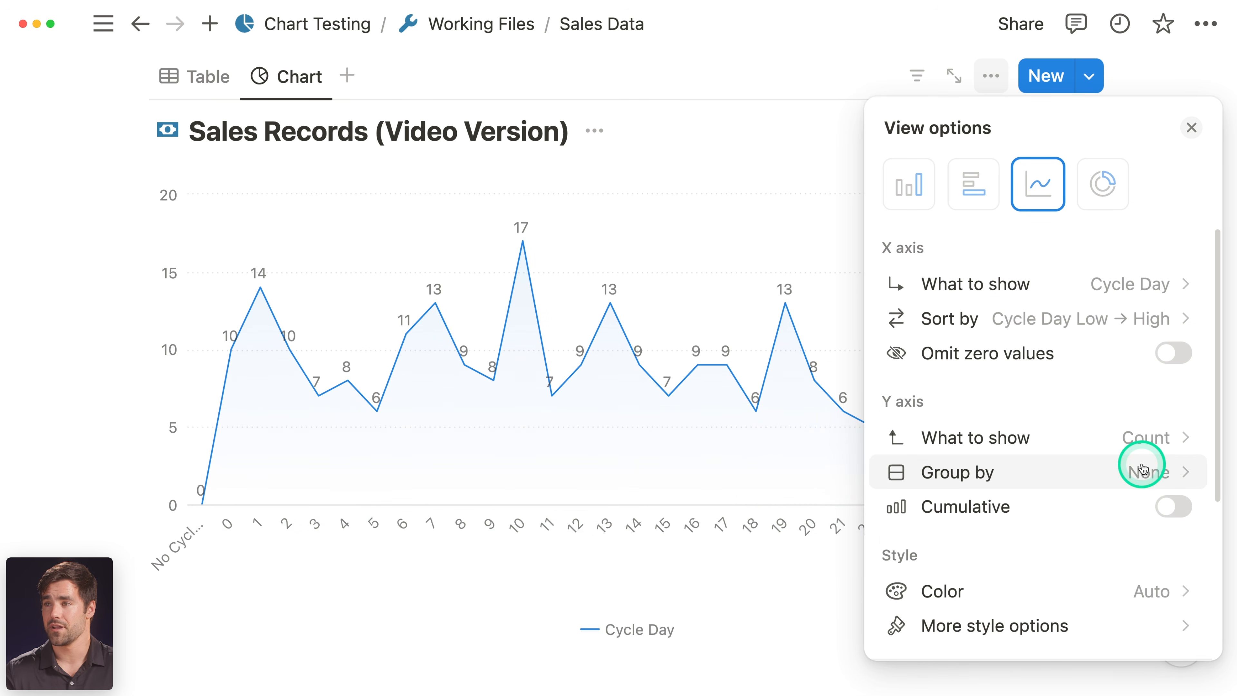
click(1169, 355)
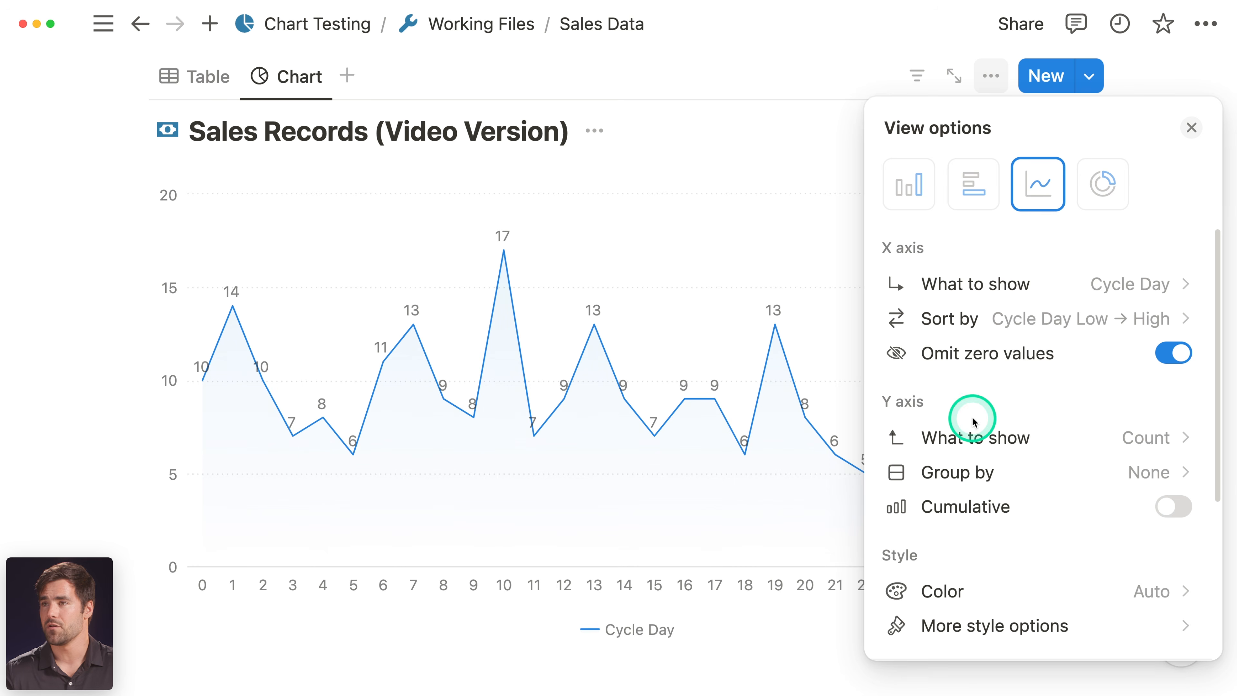
- Sort the X axis by Cycle Day High → Low and close the view options
scroll(973, 414, down, 1)
click(1110, 299)
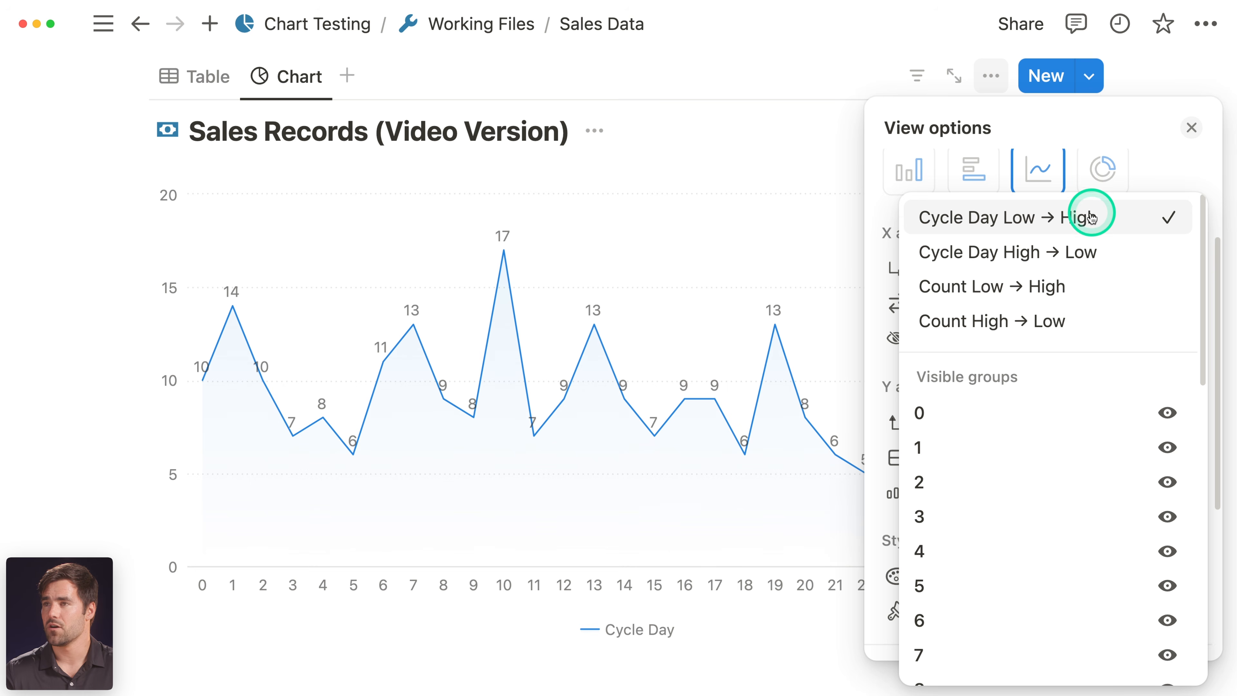
click(1080, 251)
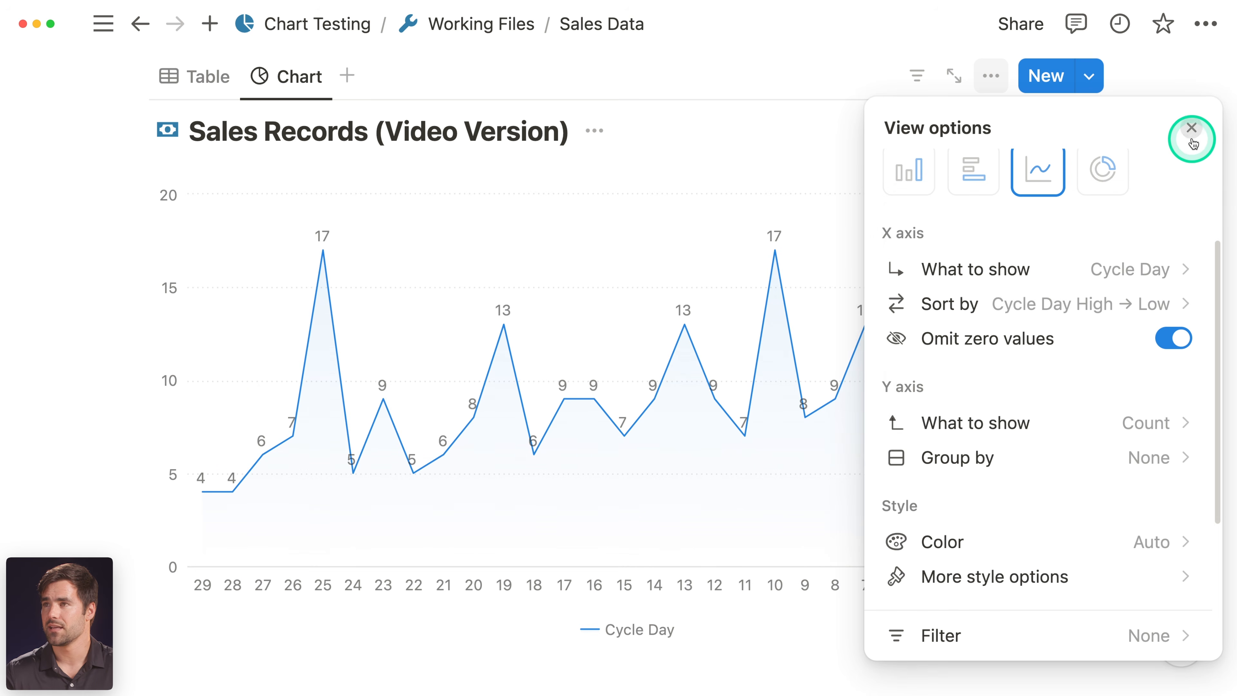
click(1191, 128)
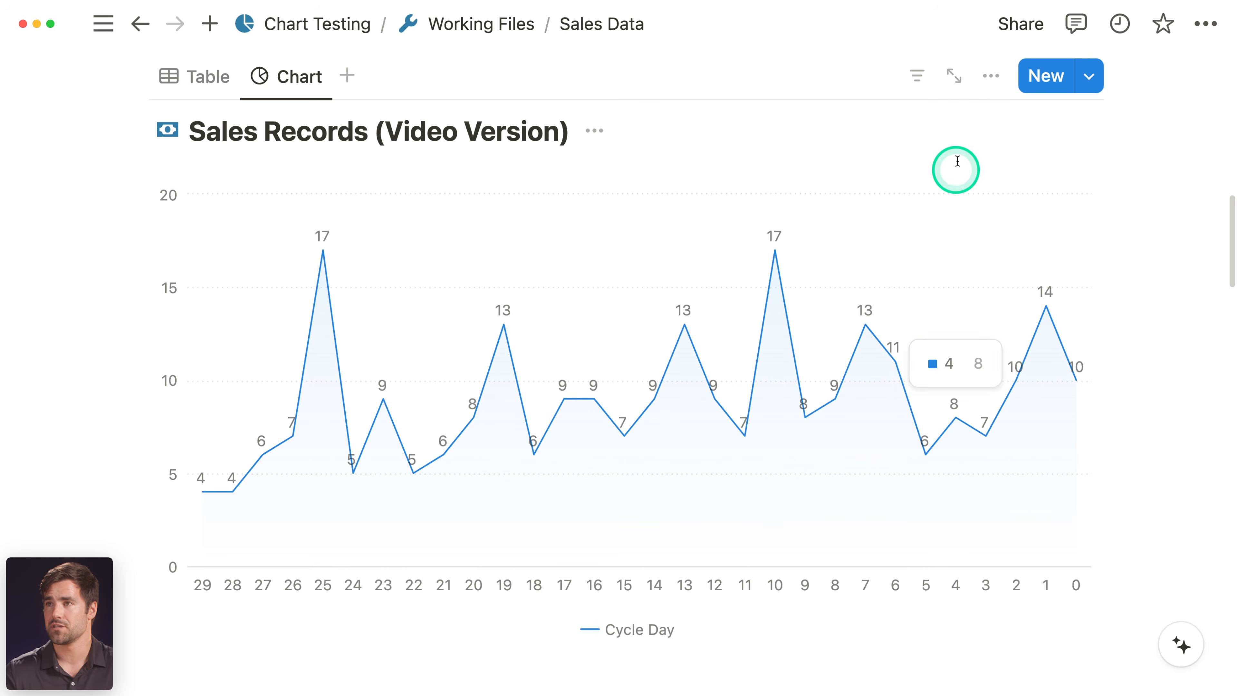
- Show the sum of Order Total on the chart's Y axis and group it by Cycle
click(984, 83)
scroll(1140, 266, down, 5)
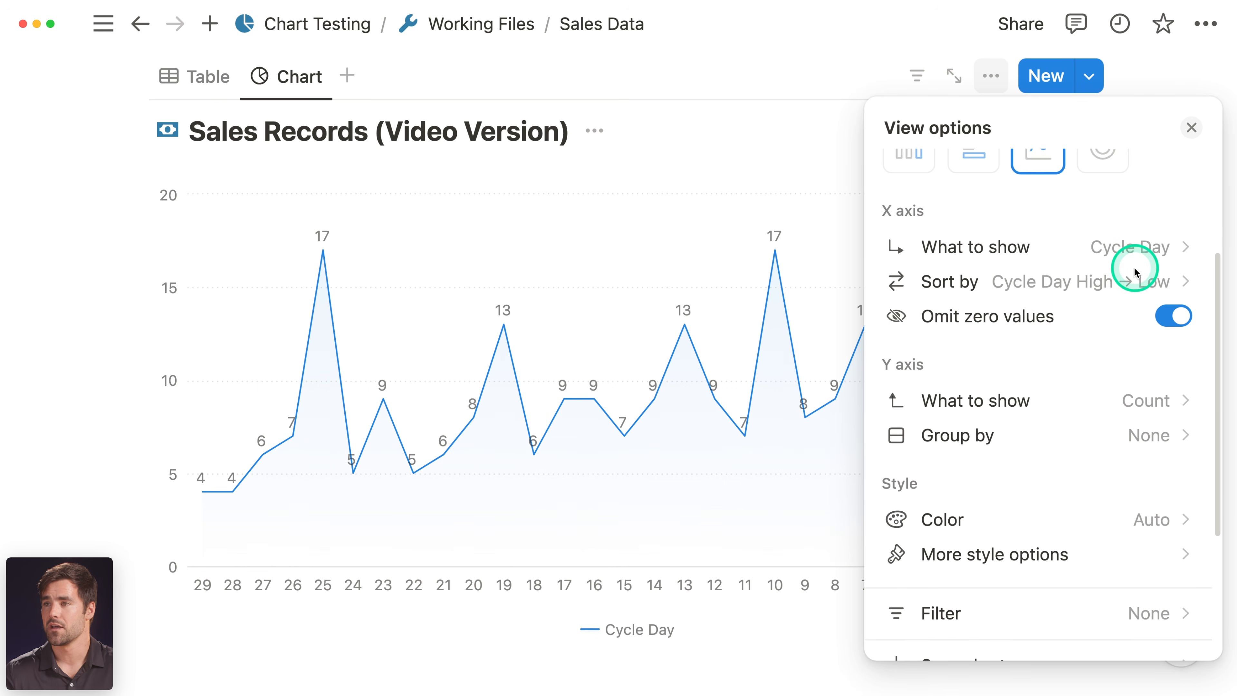
click(1113, 389)
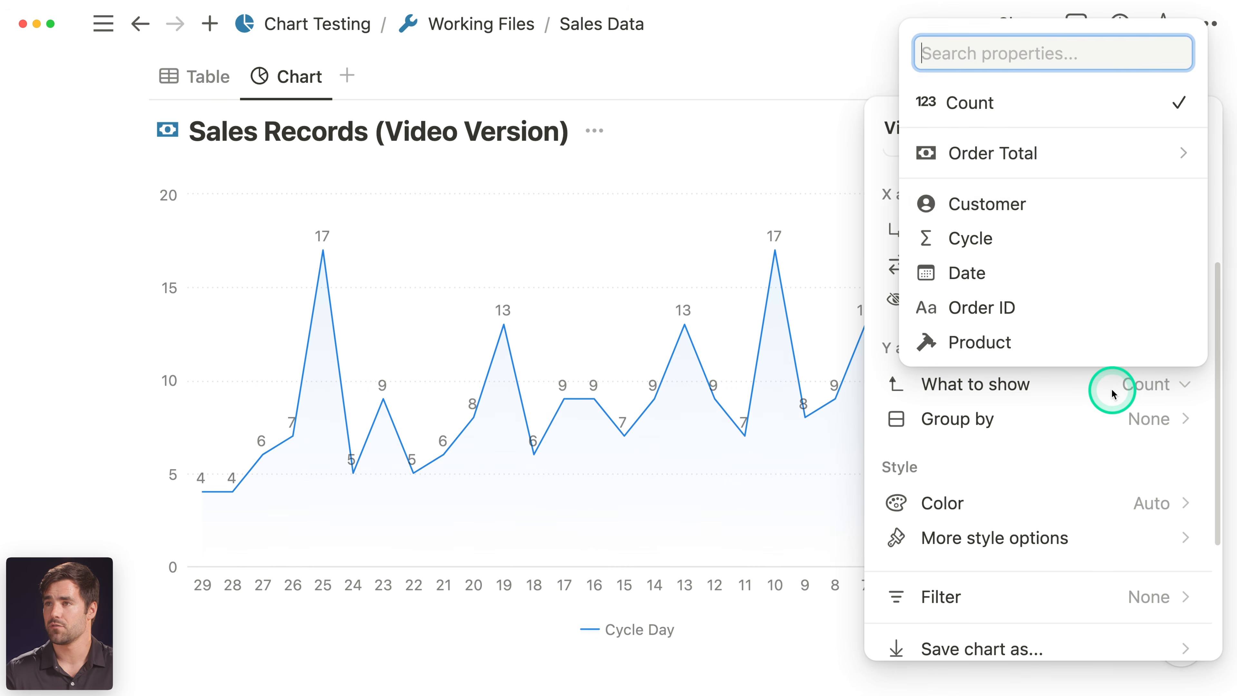
mouse_move(1069, 152)
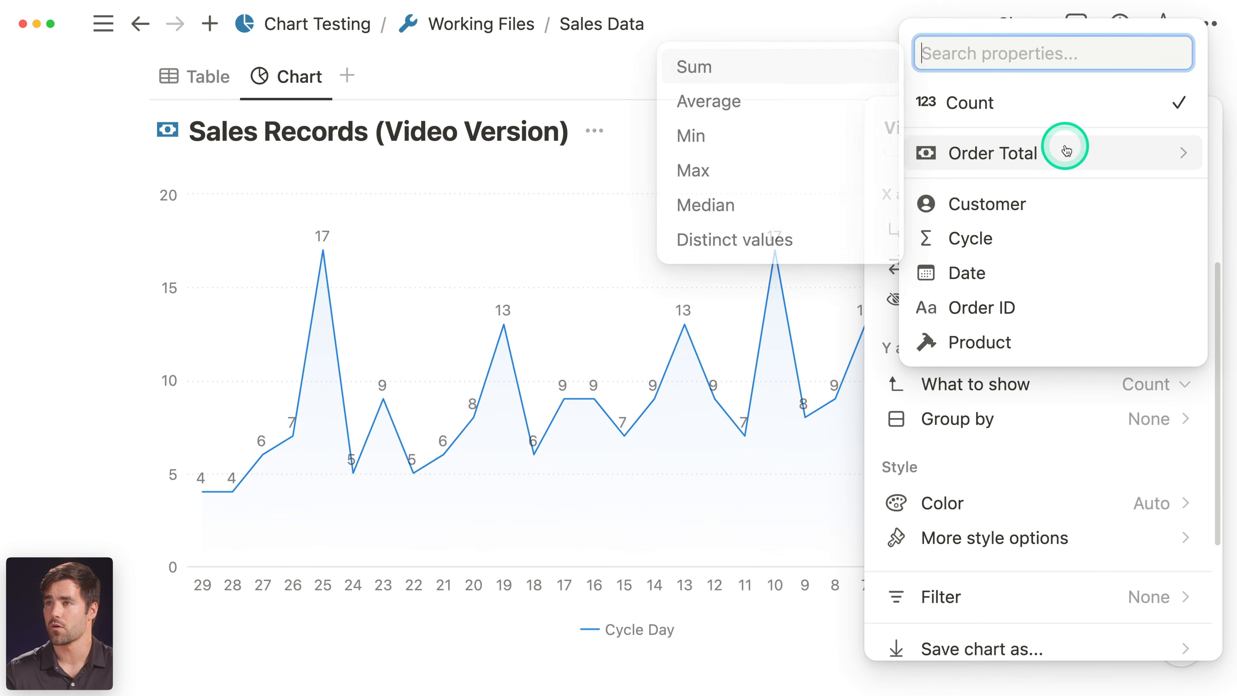
click(761, 69)
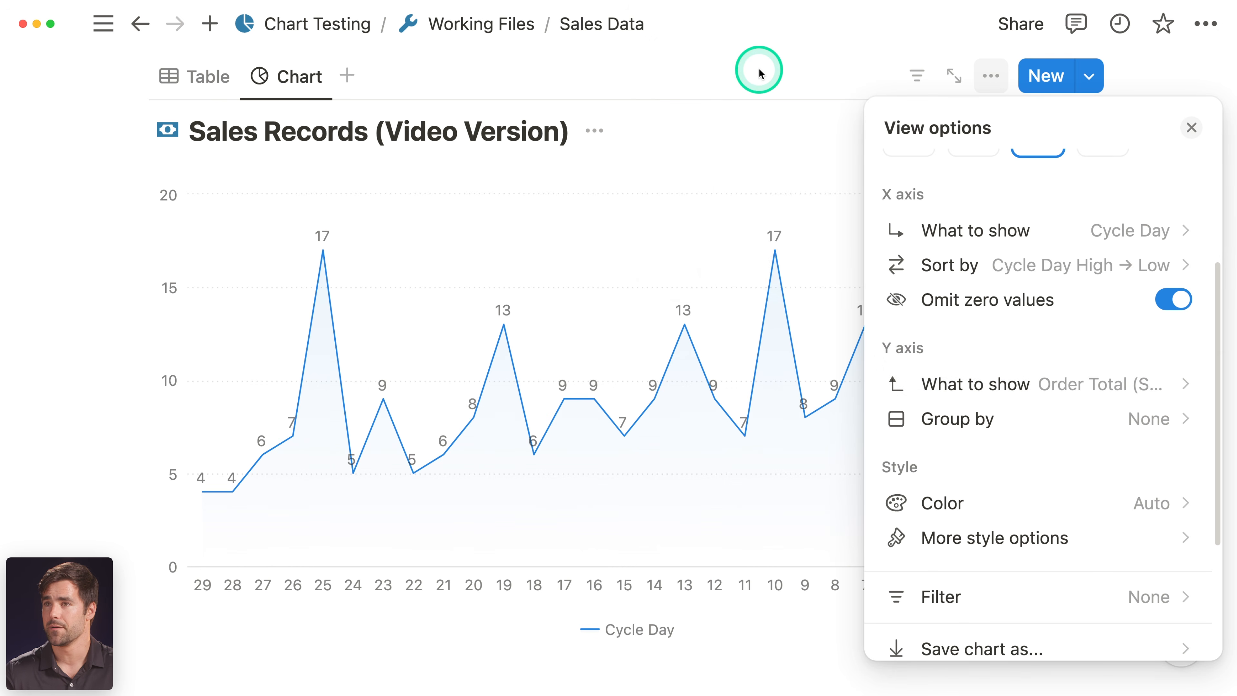
click(1167, 420)
click(1007, 205)
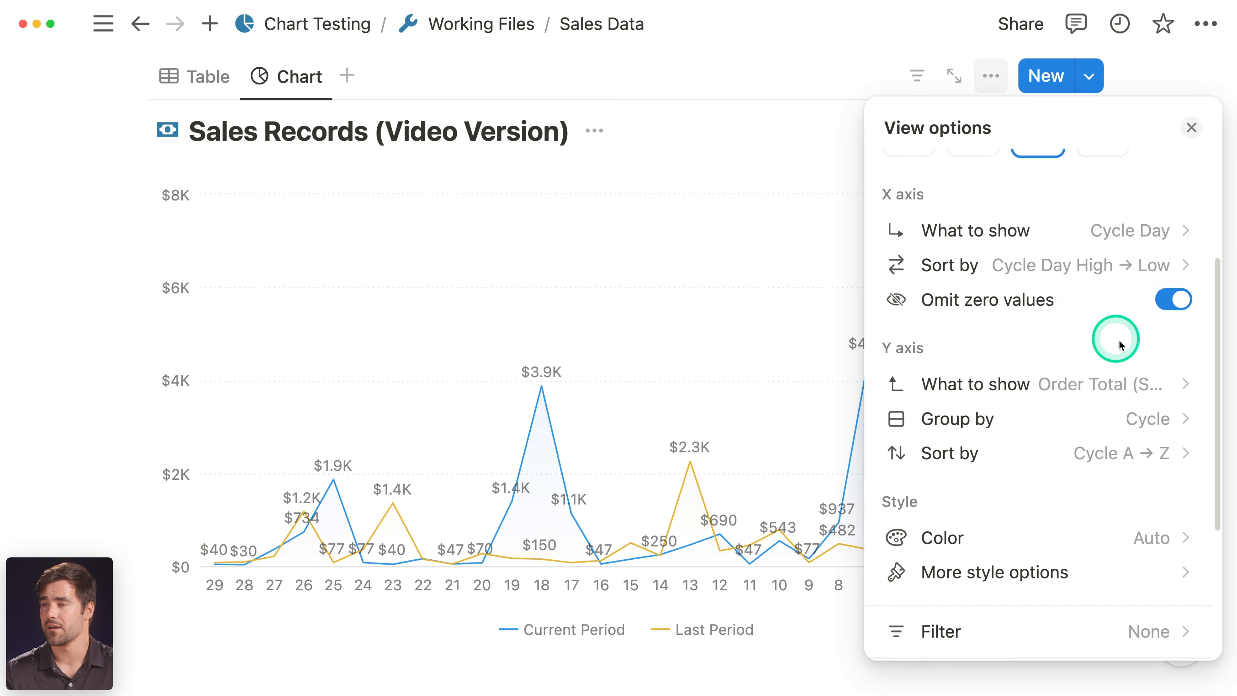
- Turn off the data labels on the Sales Records line chart and close the view options
click(1190, 130)
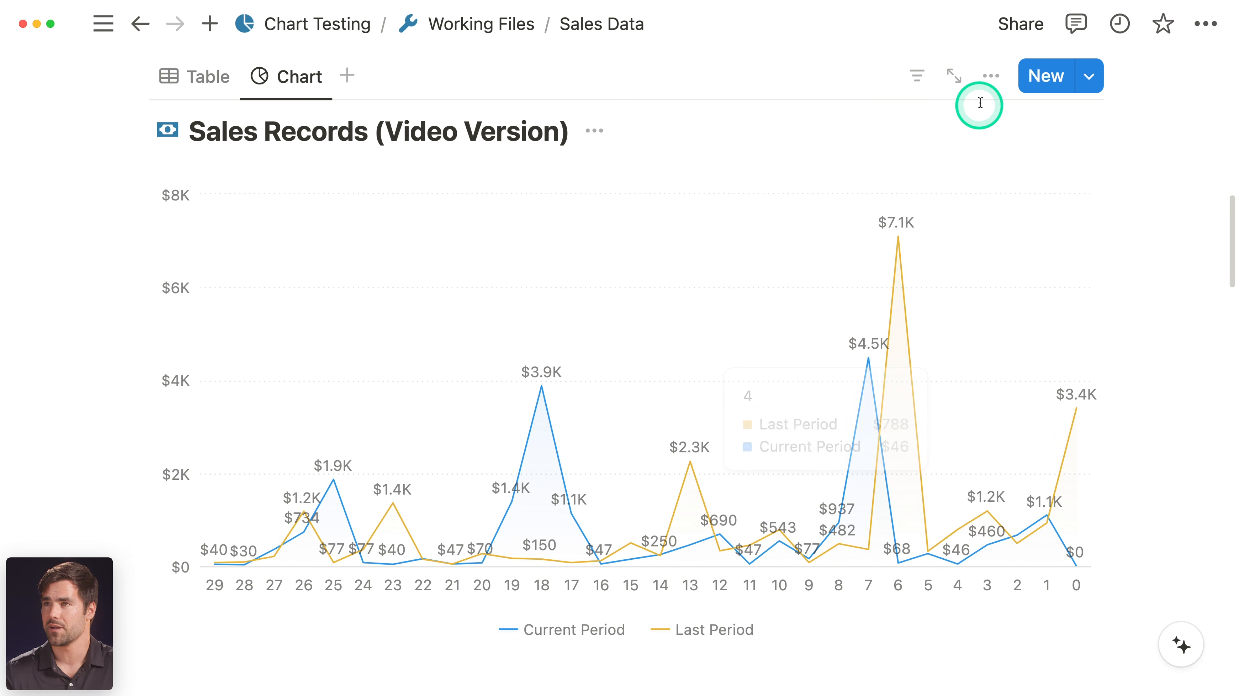
click(987, 86)
scroll(1104, 387, down, 5)
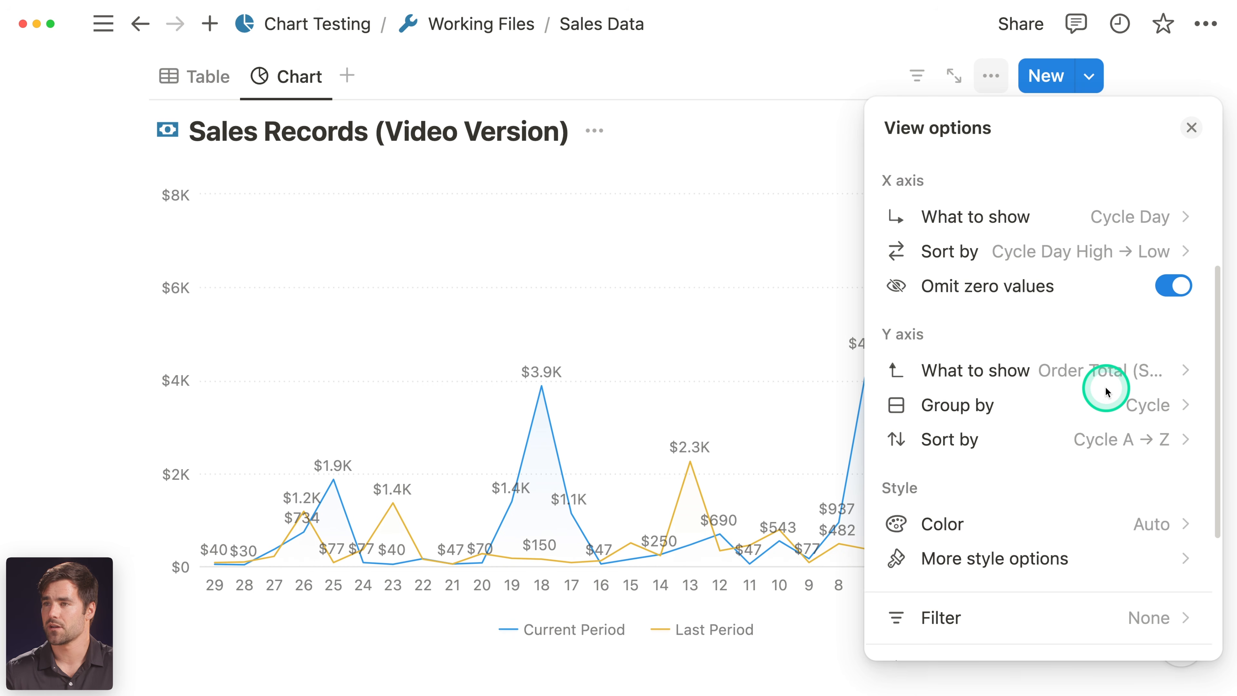
click(1116, 502)
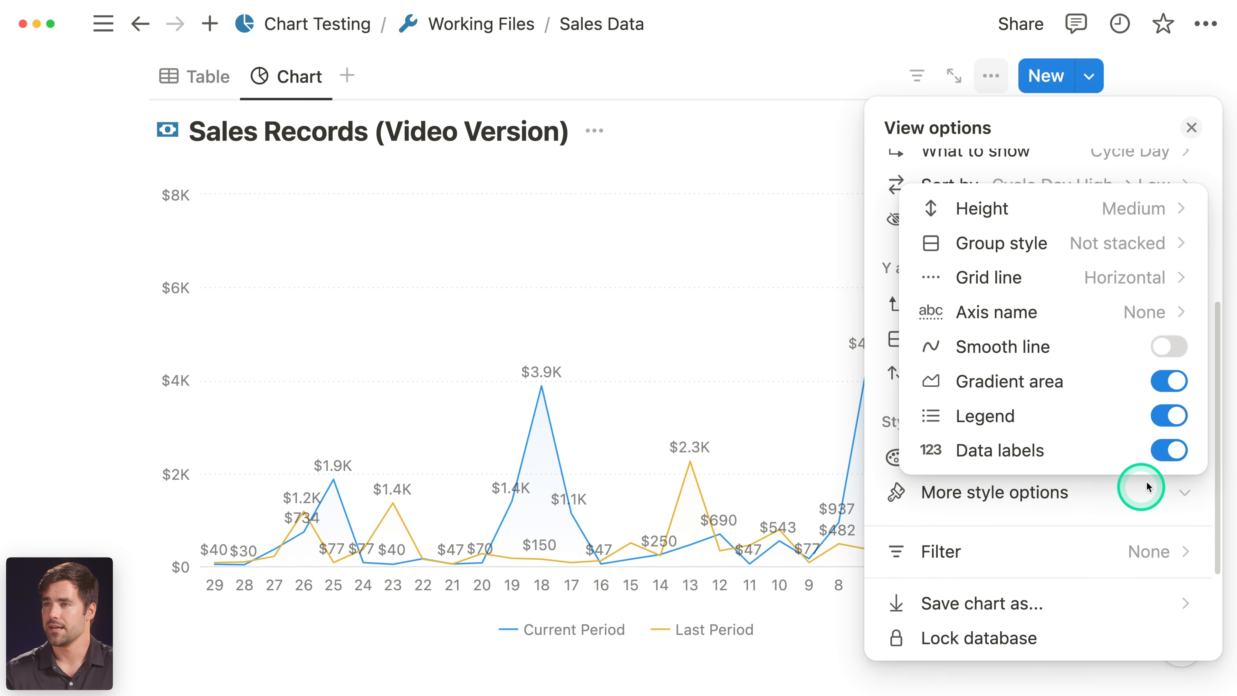
click(1172, 449)
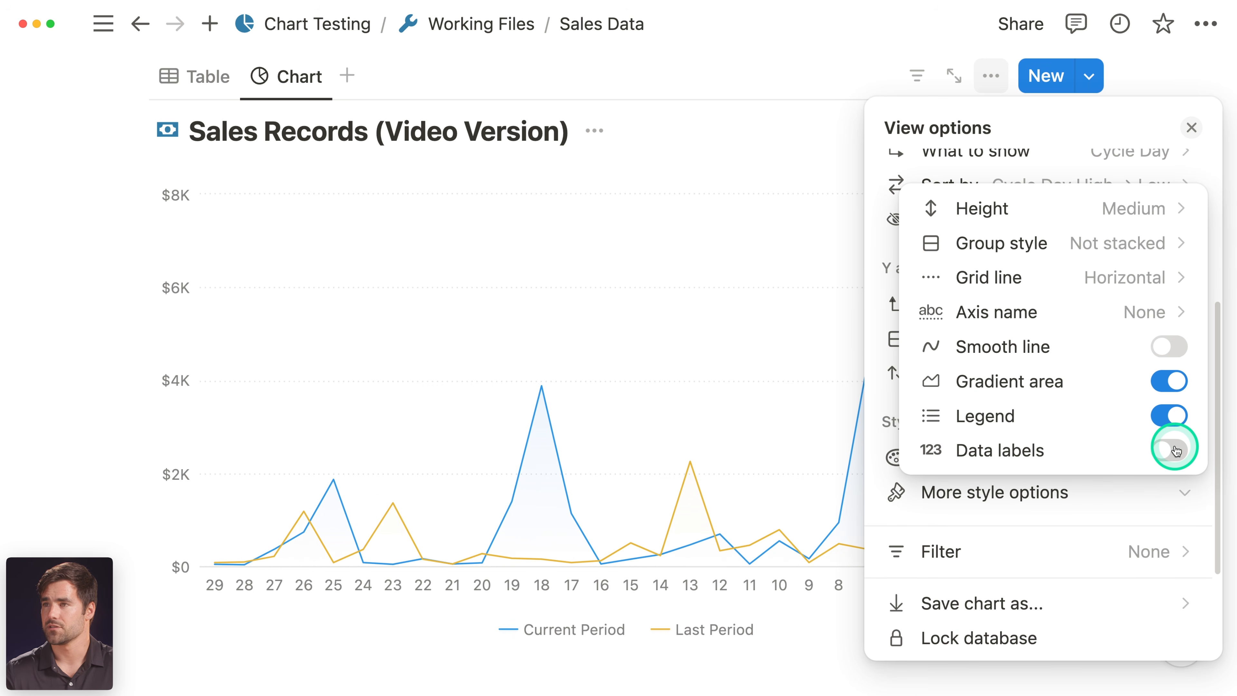
click(1172, 136)
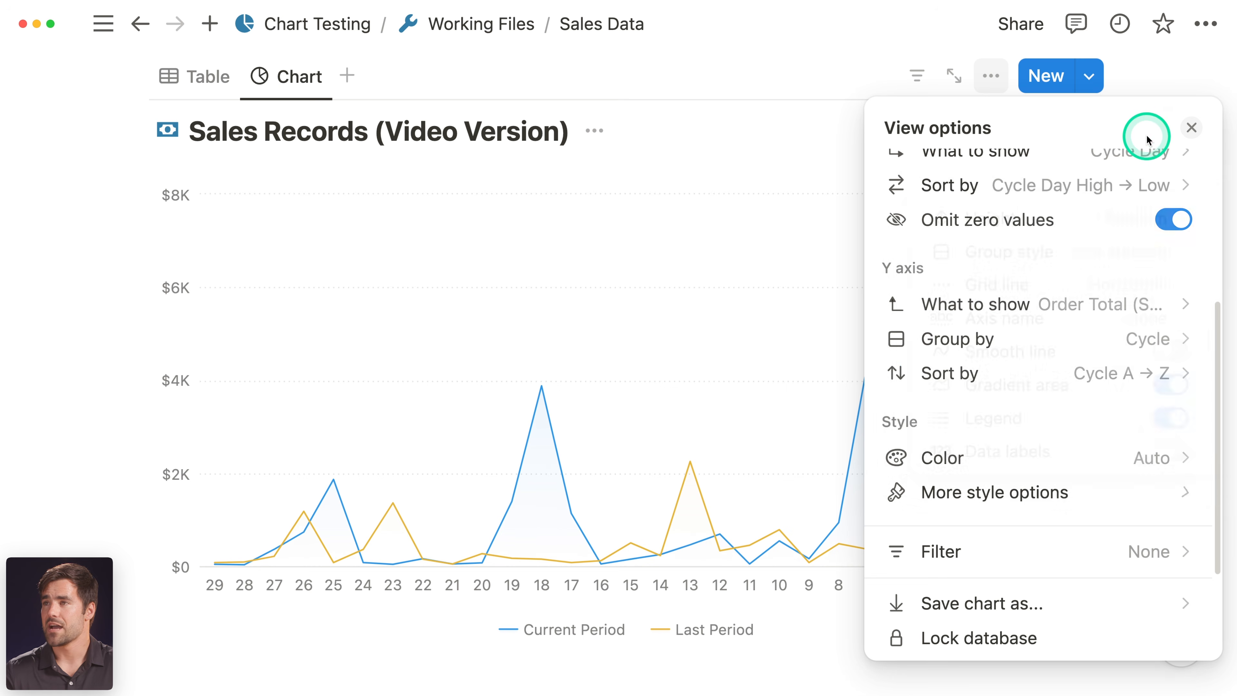
click(1192, 131)
- Open the Other Workspace page in the Template Demos workspace and compare its HP and Types chart views
scroll(1149, 367, down, 3)
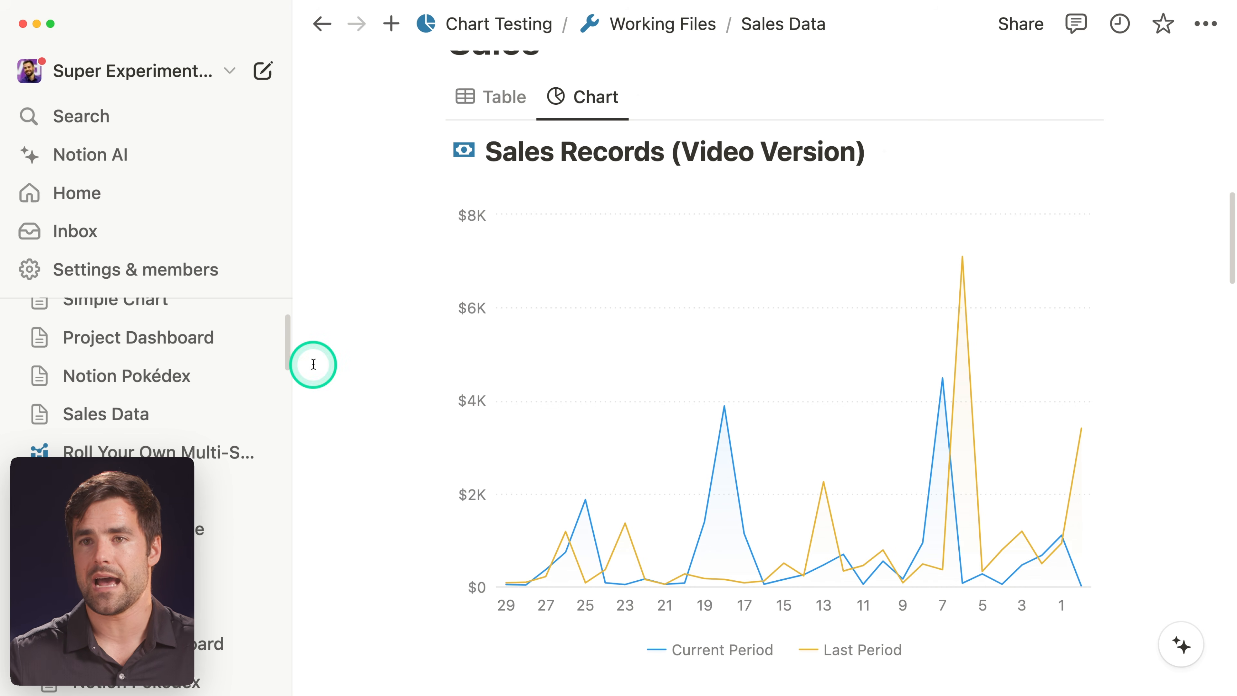
click(122, 529)
scroll(856, 302, down, 2)
scroll(1003, 263, down, 3)
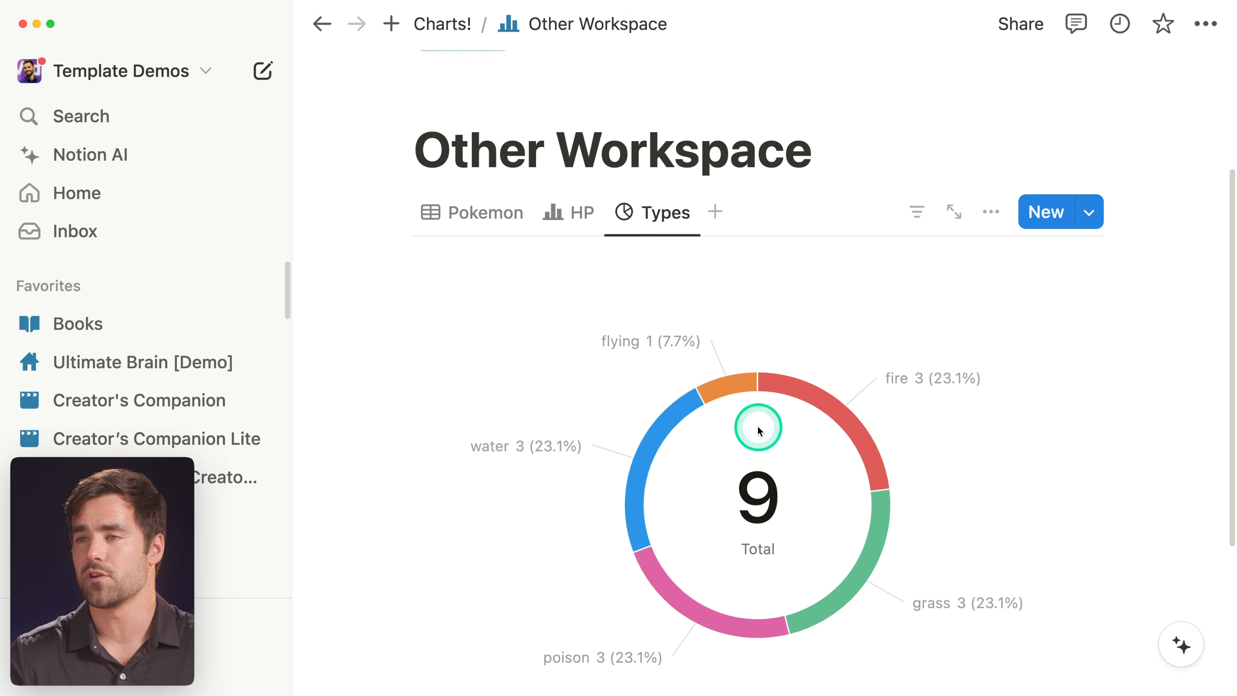
scroll(766, 419, down, 3)
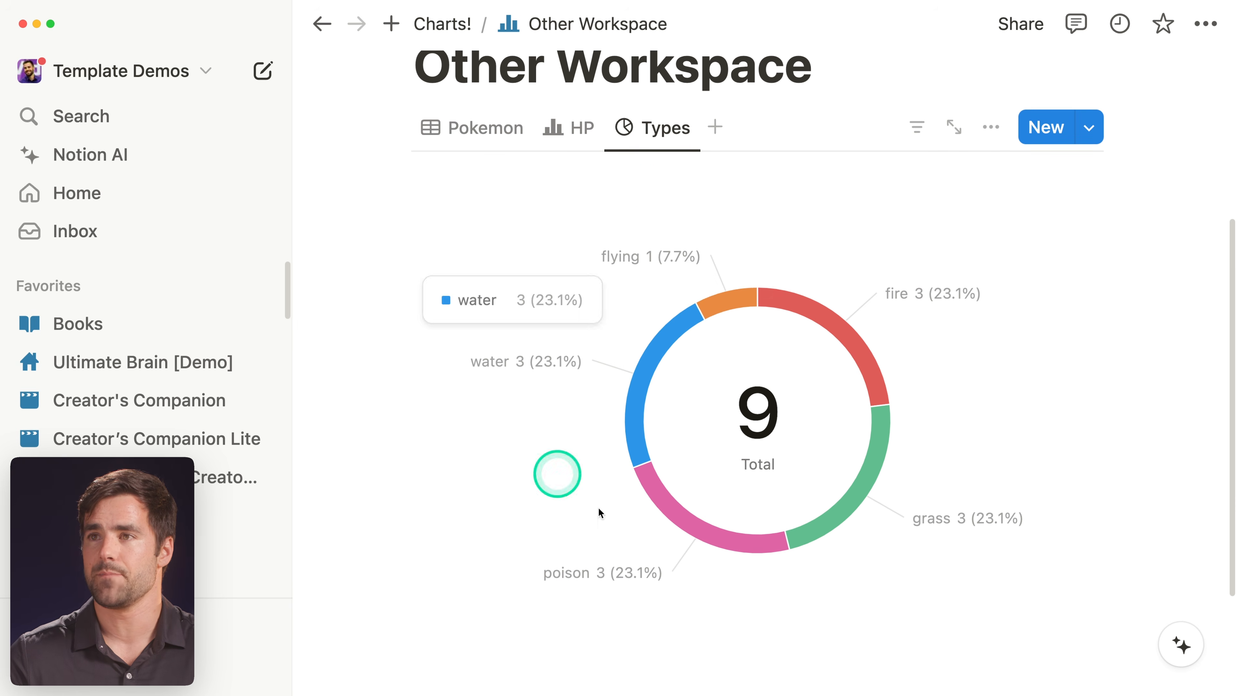
click(572, 142)
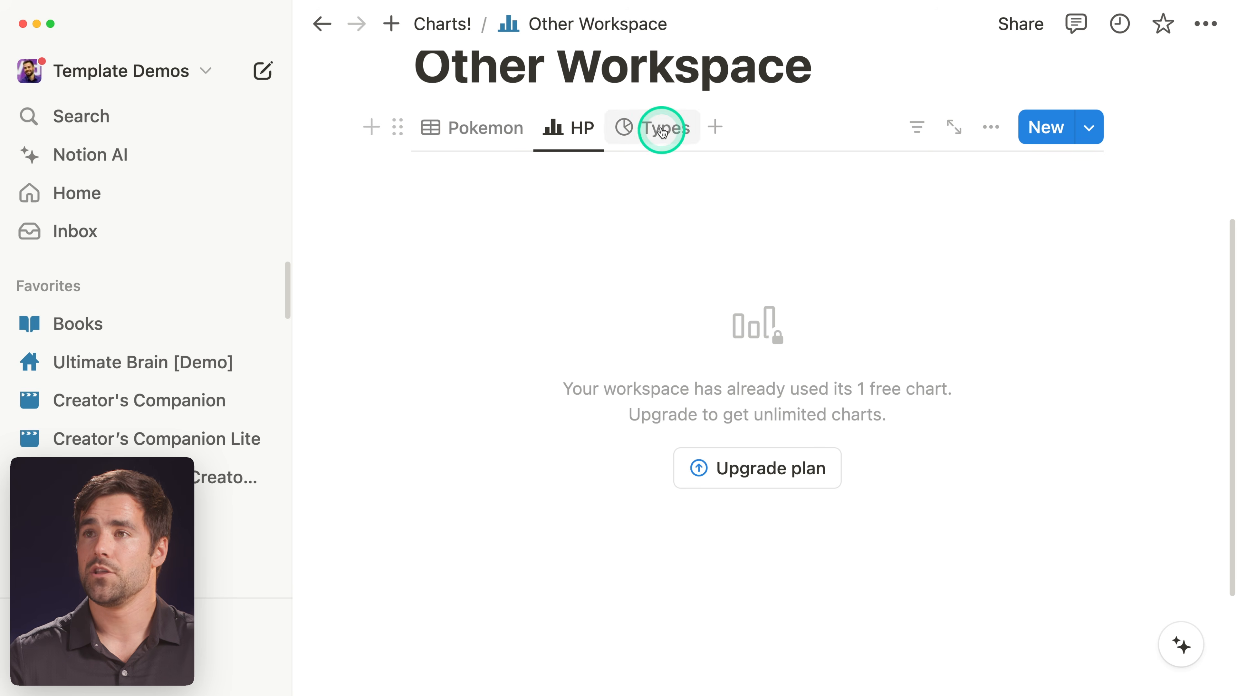
click(660, 127)
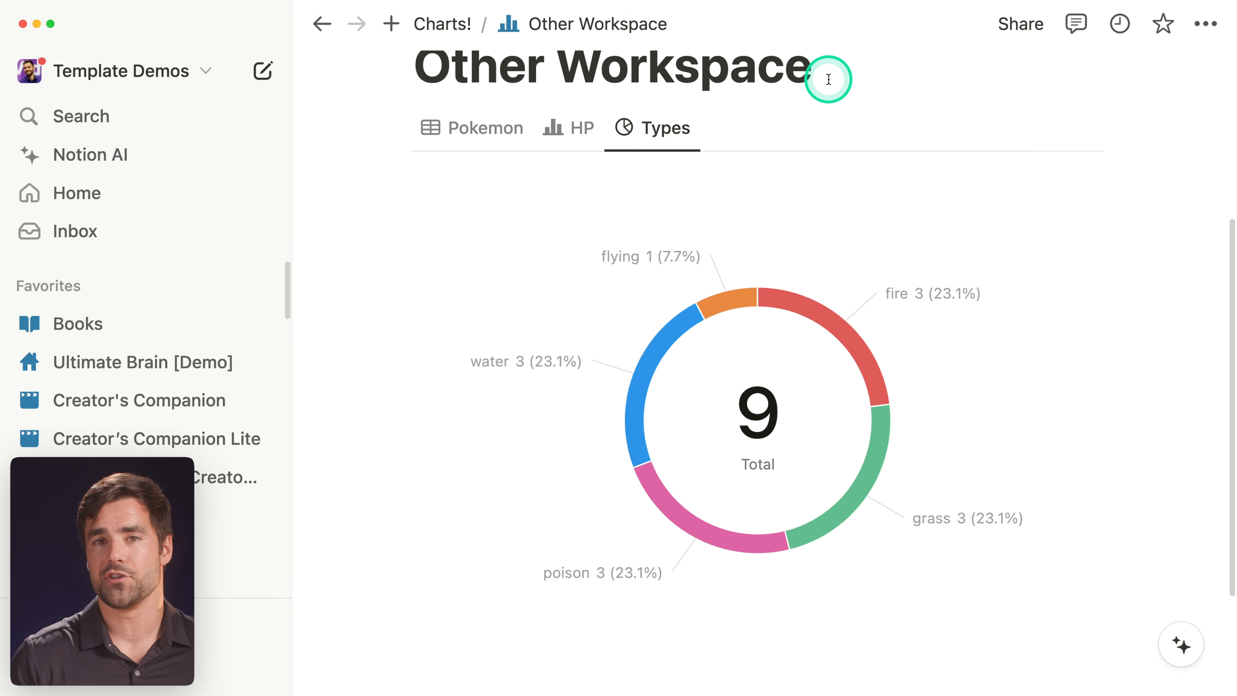
click(566, 127)
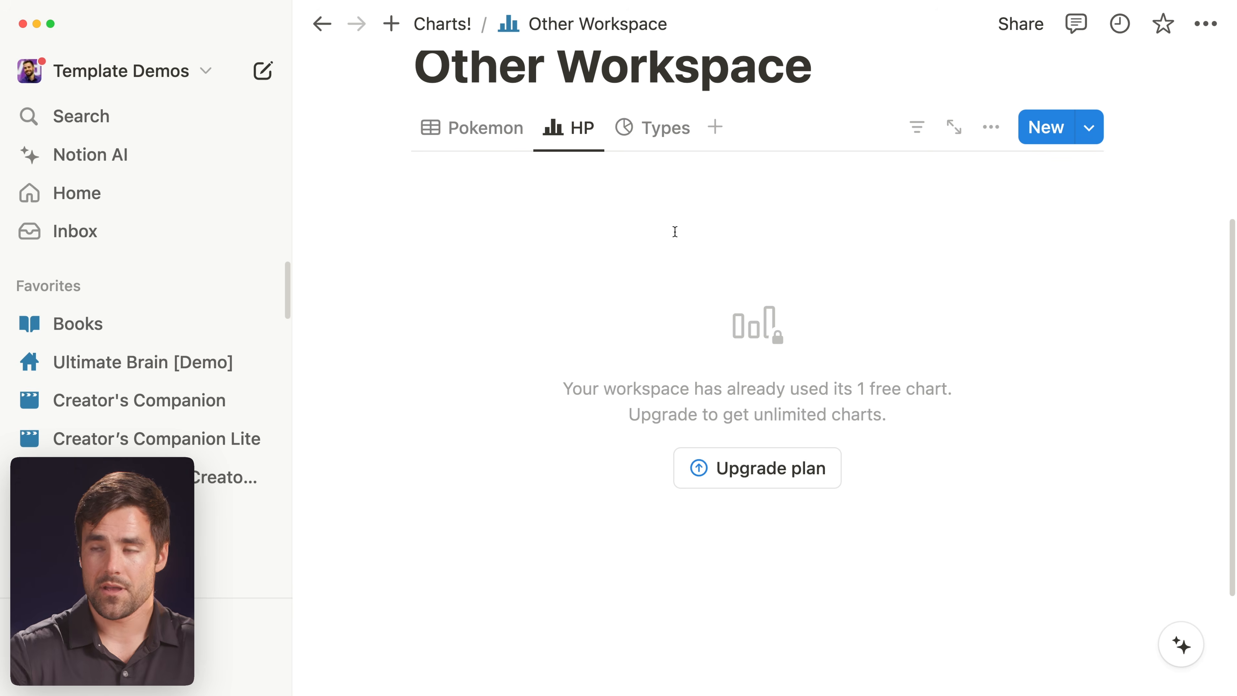
- Return to the Sales Data page and hide the sidebar
key(super+bracketleft)
click(1032, 174)
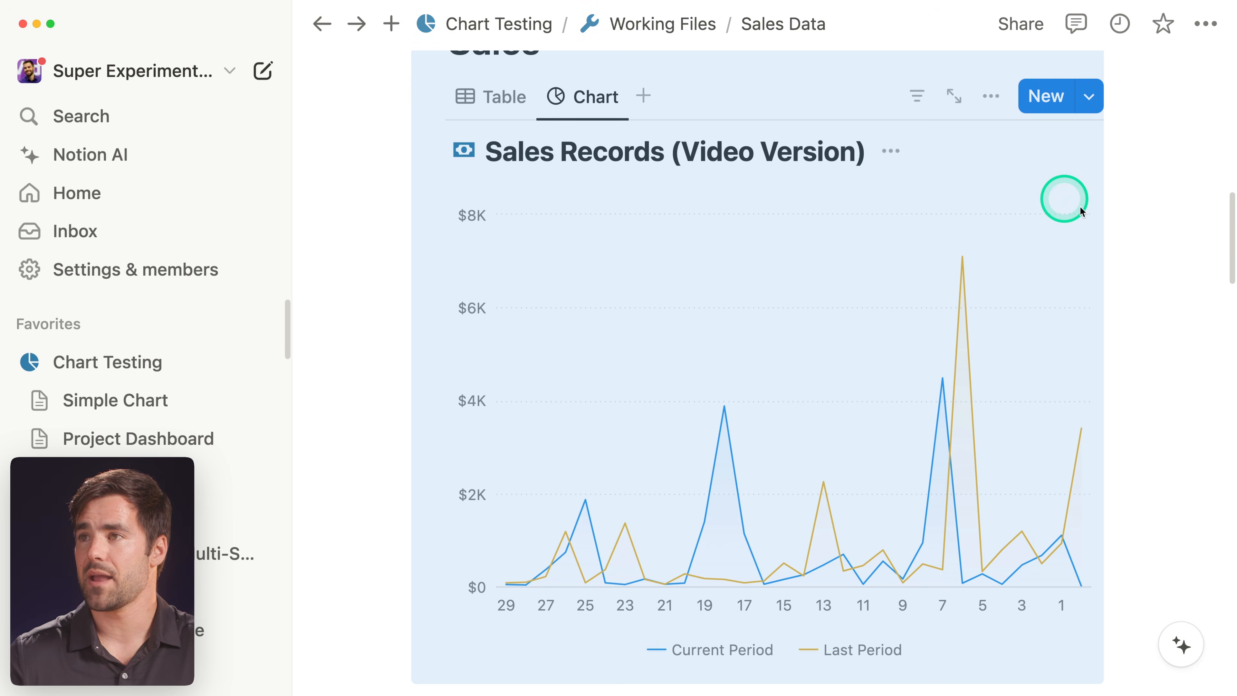
click(1149, 233)
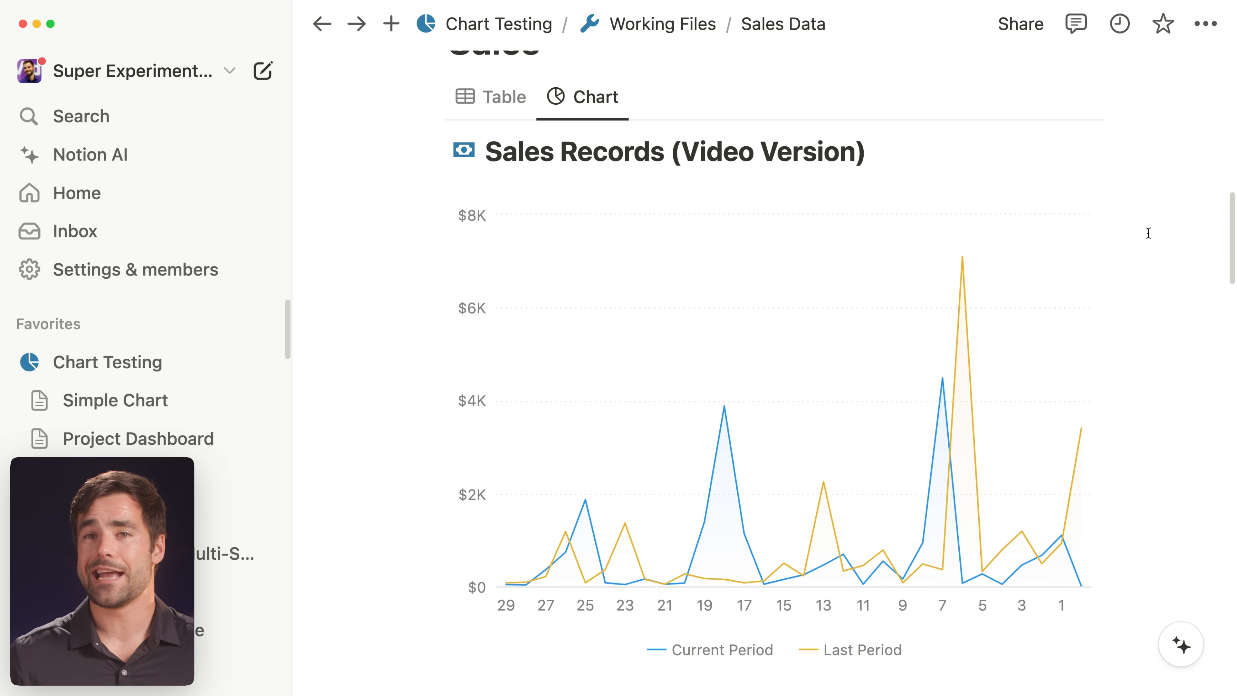
key(super+backslash)
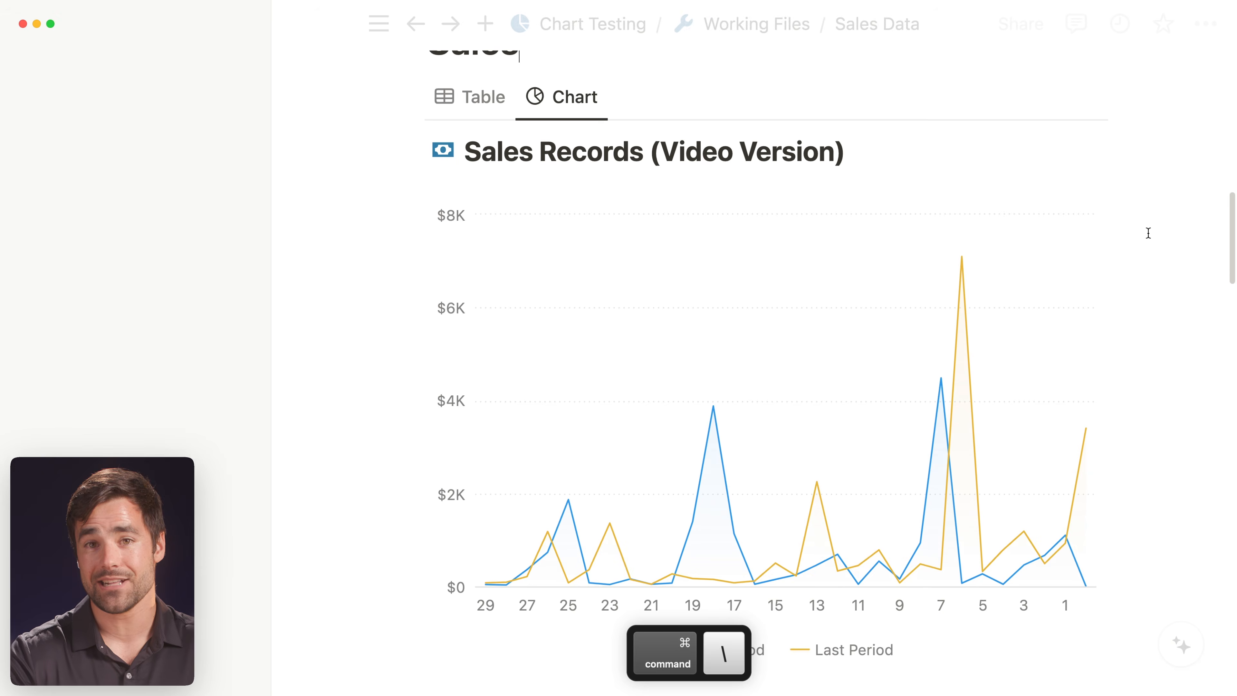
click(1126, 231)
click(1182, 260)
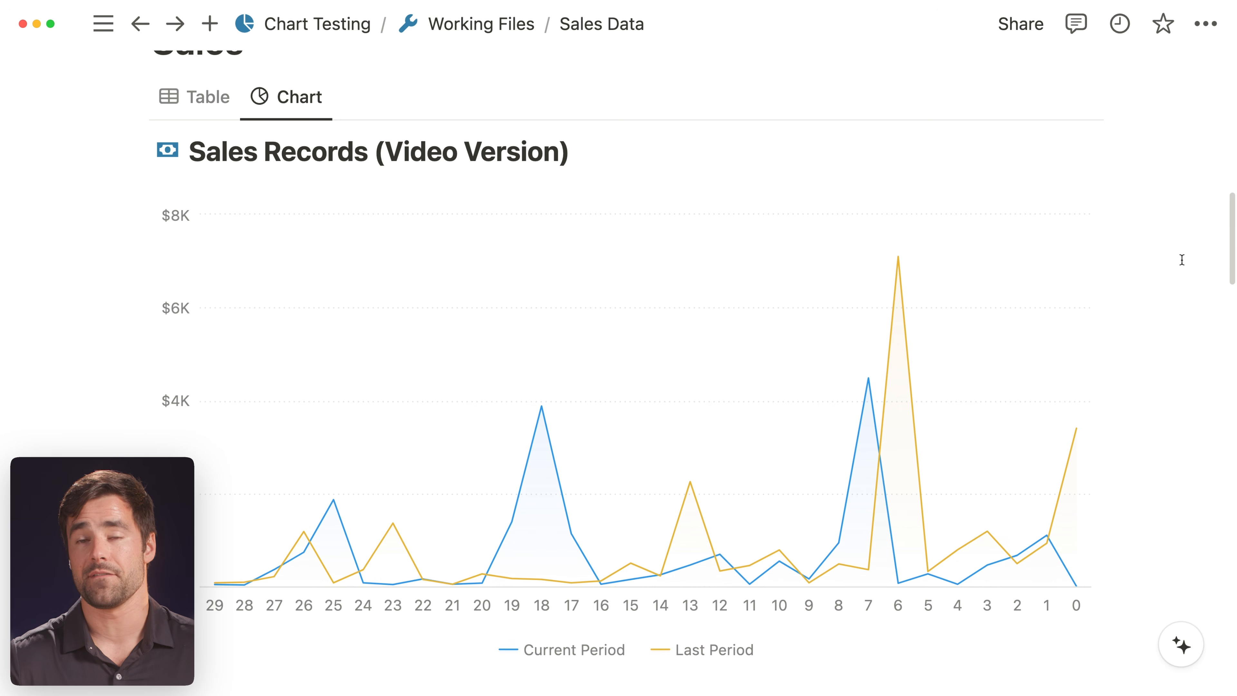
click(1204, 23)
scroll(1115, 204, down, 7)
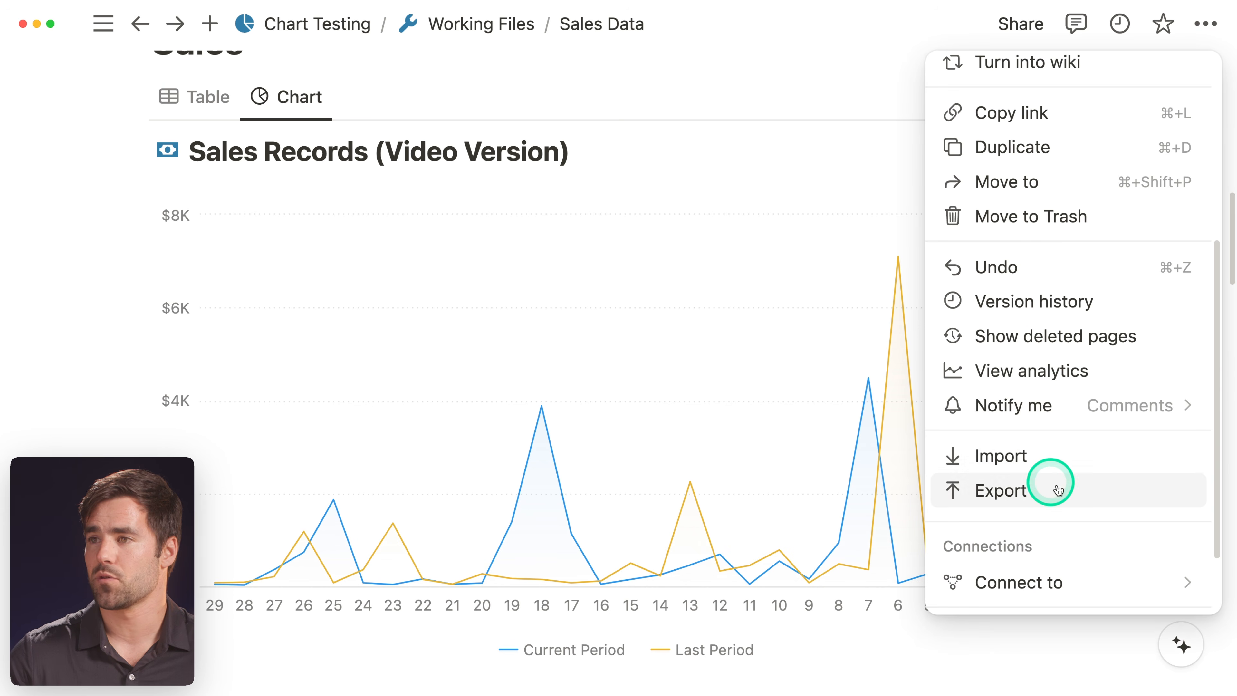
click(840, 101)
click(1166, 210)
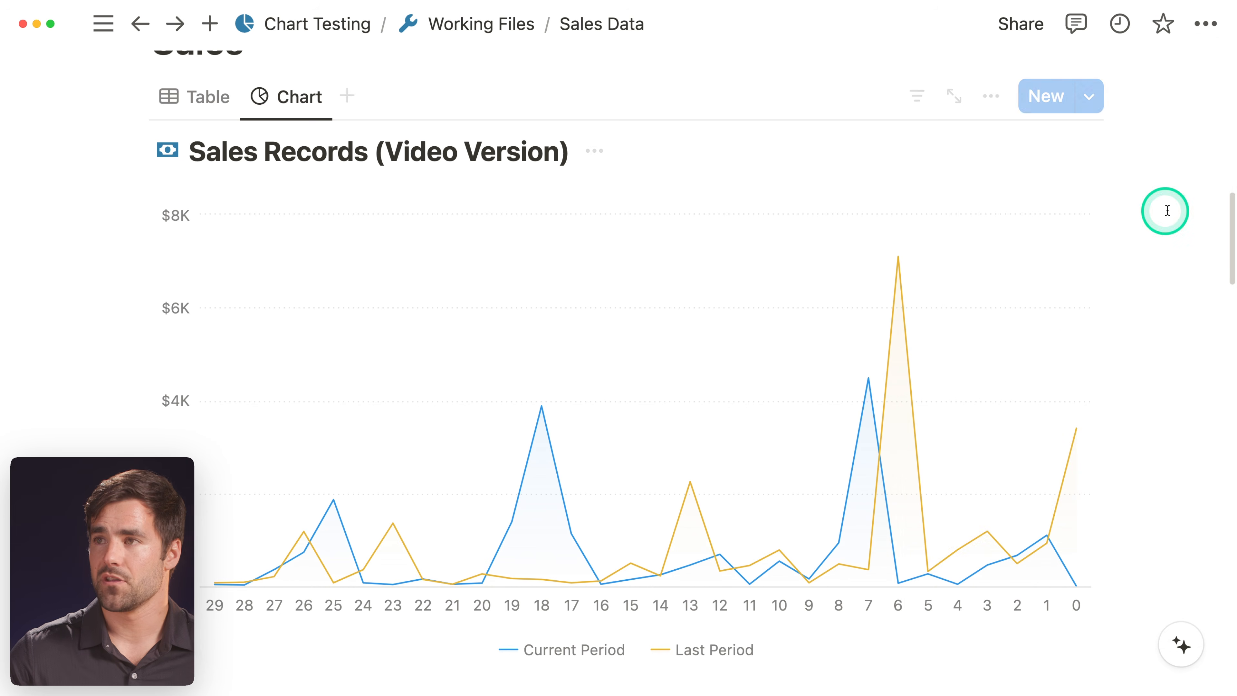
click(427, 59)
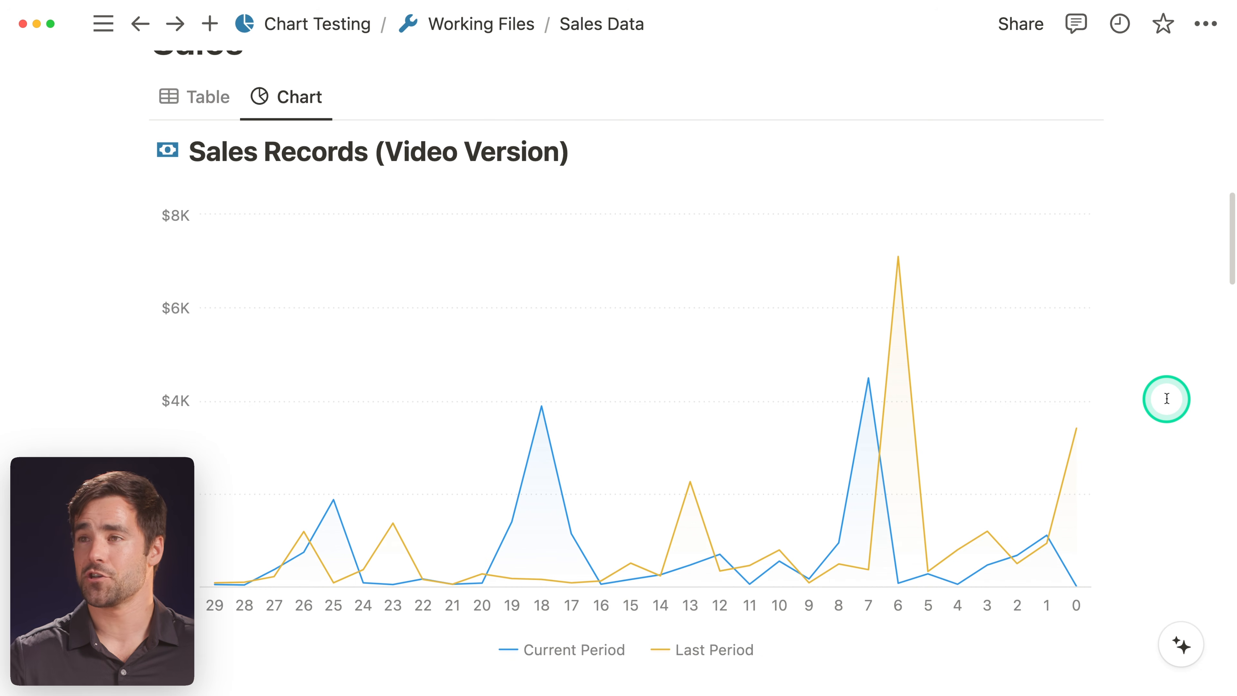
- Open the Save chart as options for the Sales Records chart and review the PNG and SVG export choices
click(990, 96)
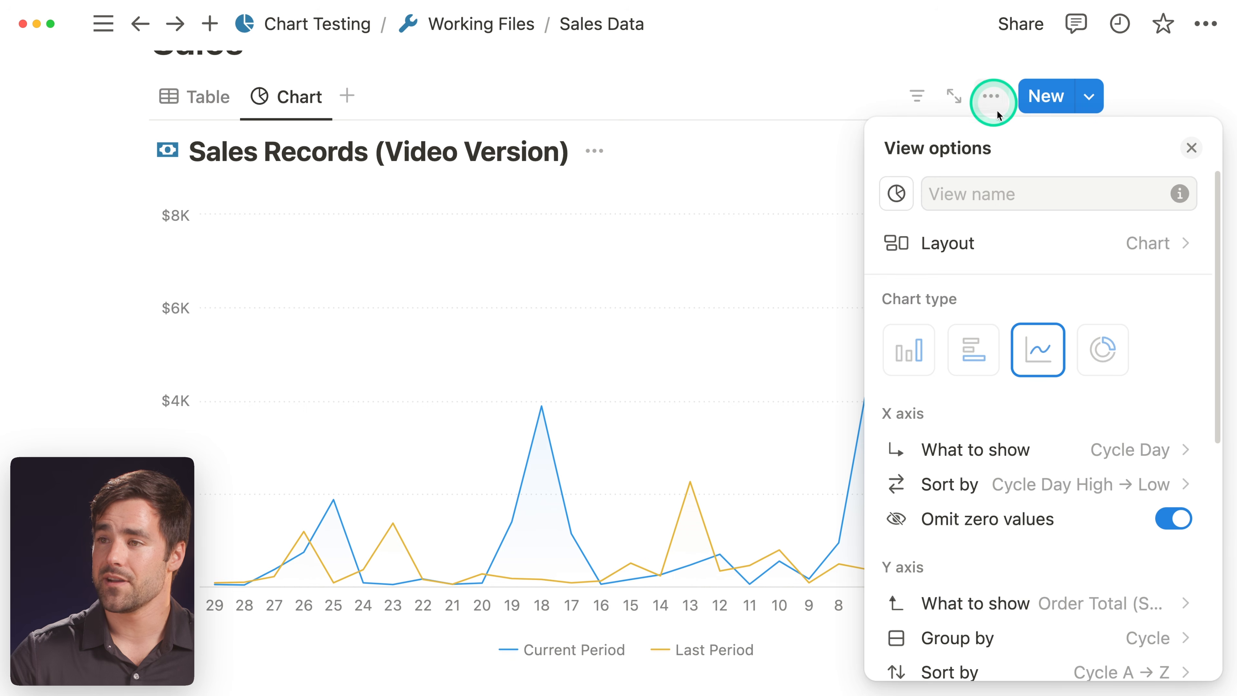
scroll(1116, 331, down, 10)
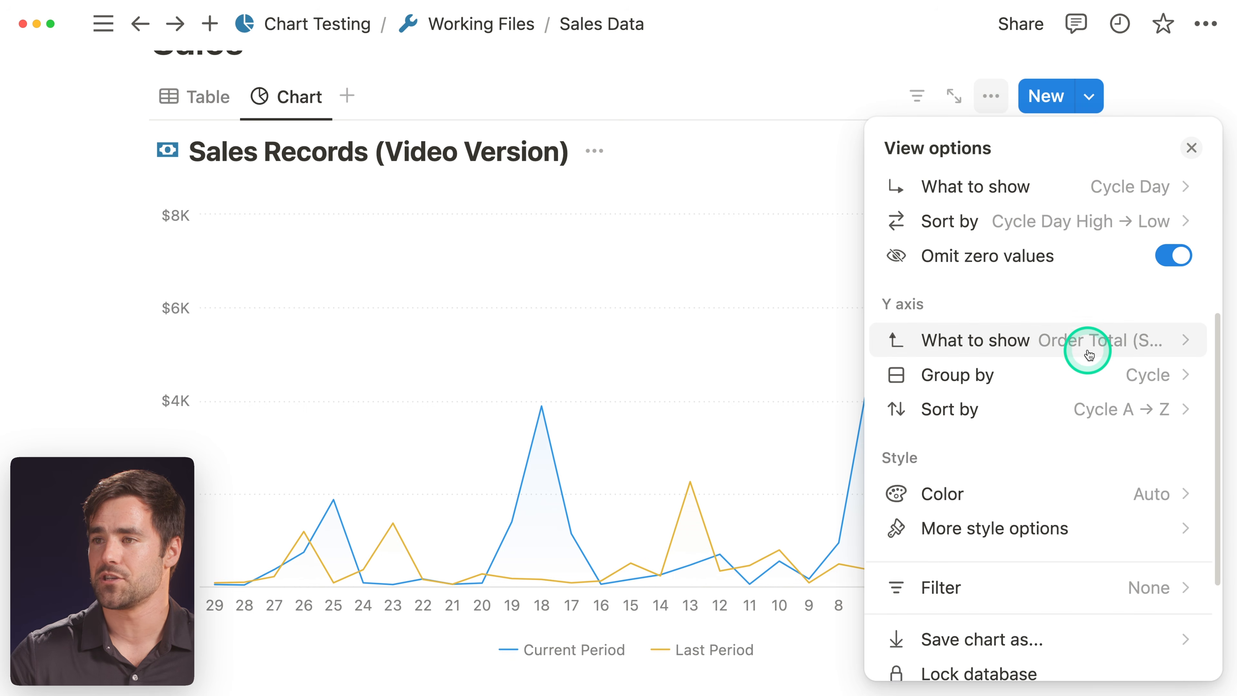
click(1072, 475)
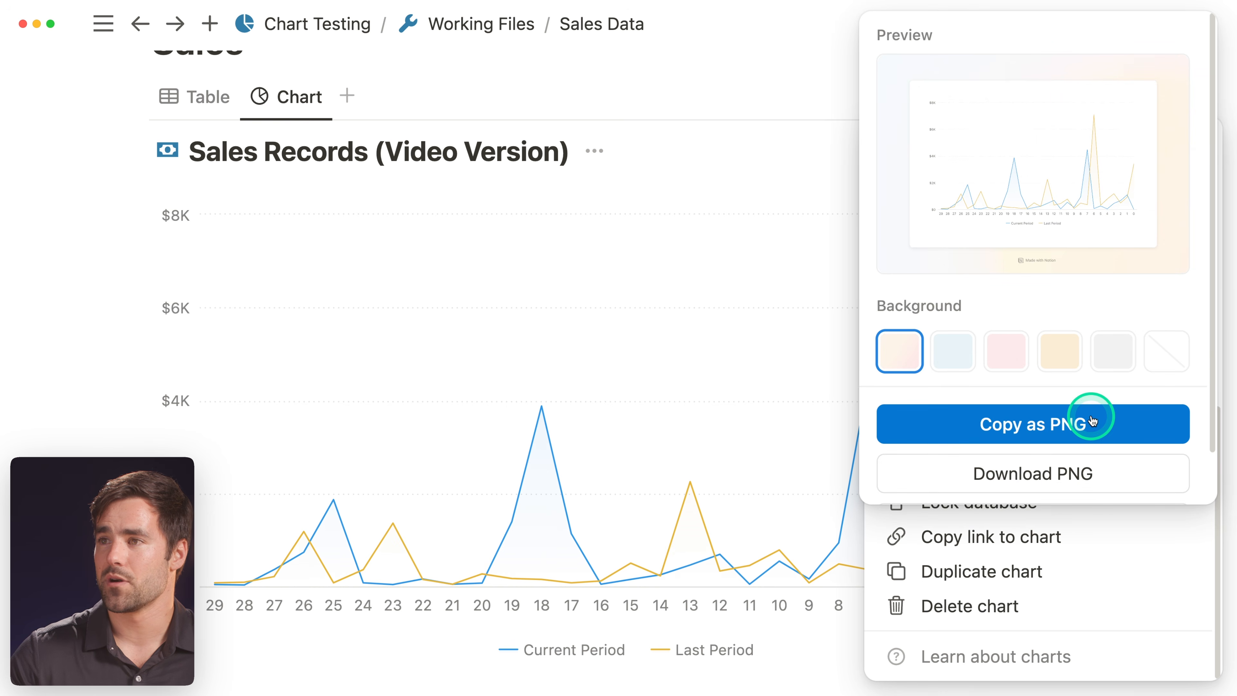
scroll(1093, 420, down, 2)
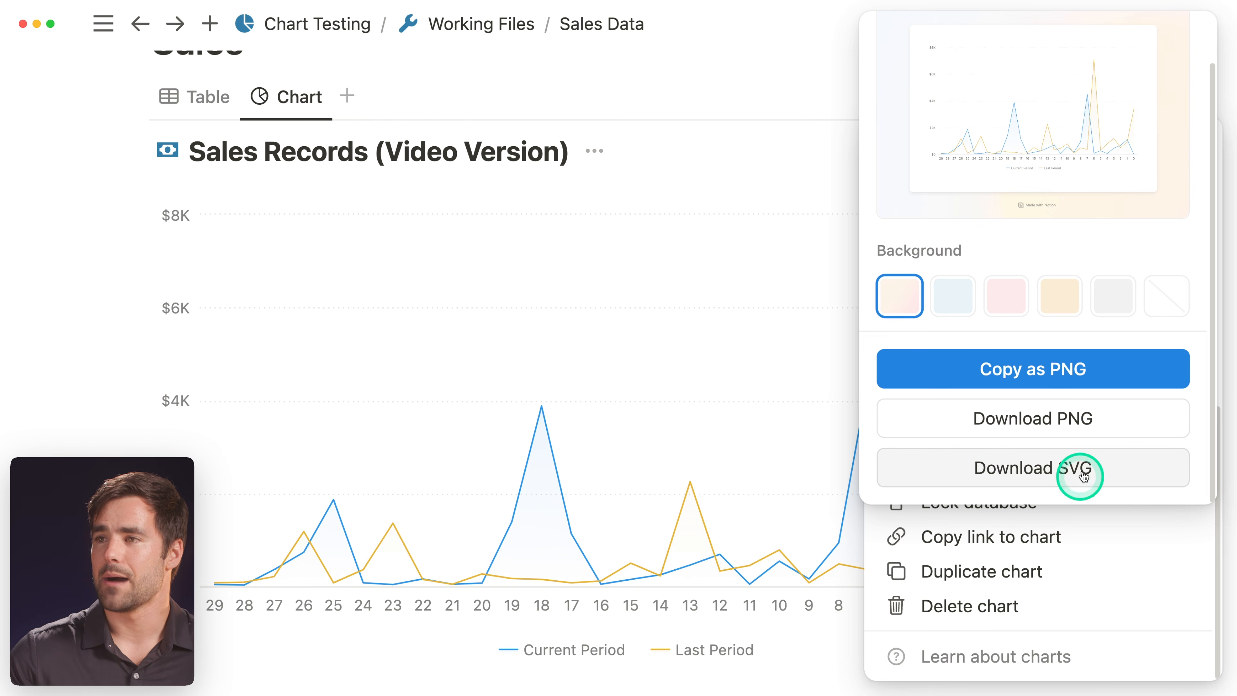
scroll(1052, 465, up, 2)
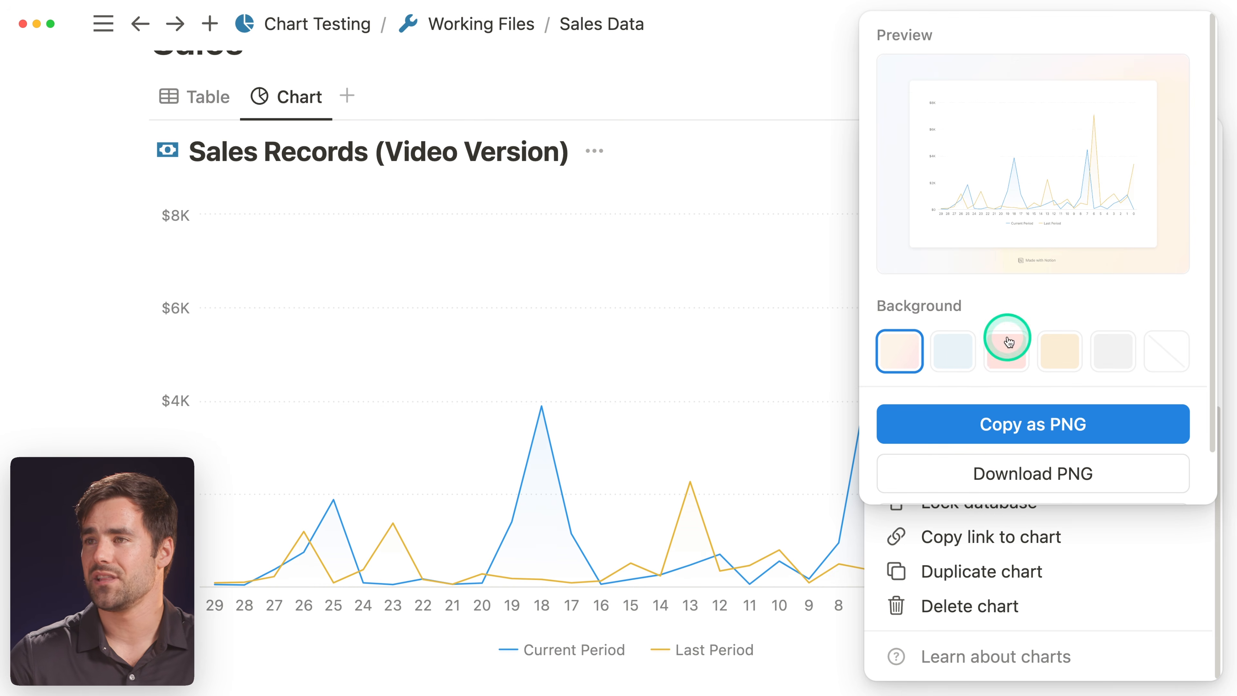
- Try the blue, pink and orange backgrounds for the chart's export image
click(966, 352)
click(1003, 359)
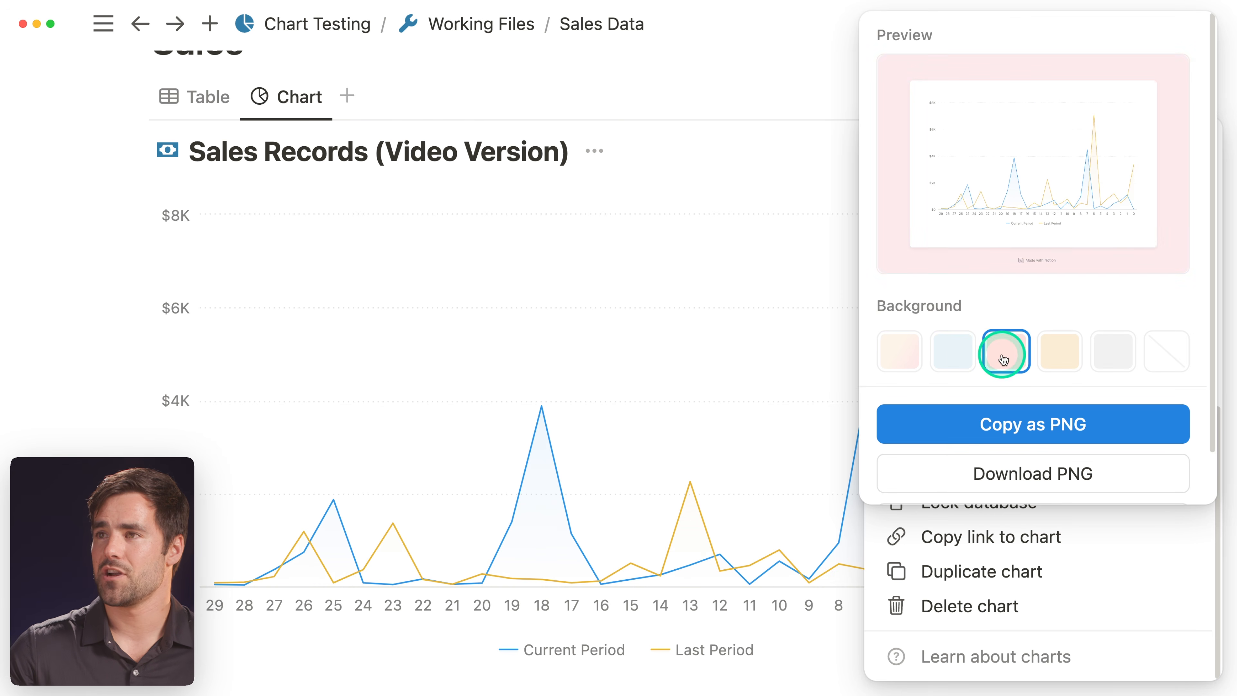
click(1064, 347)
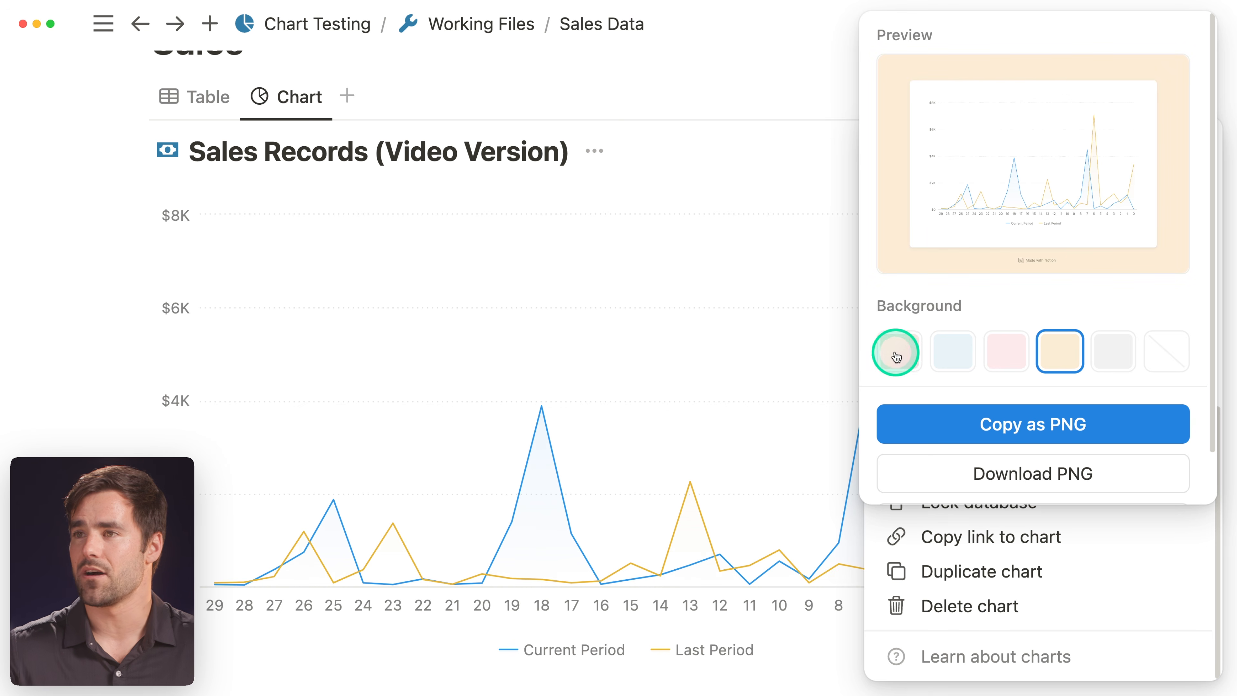